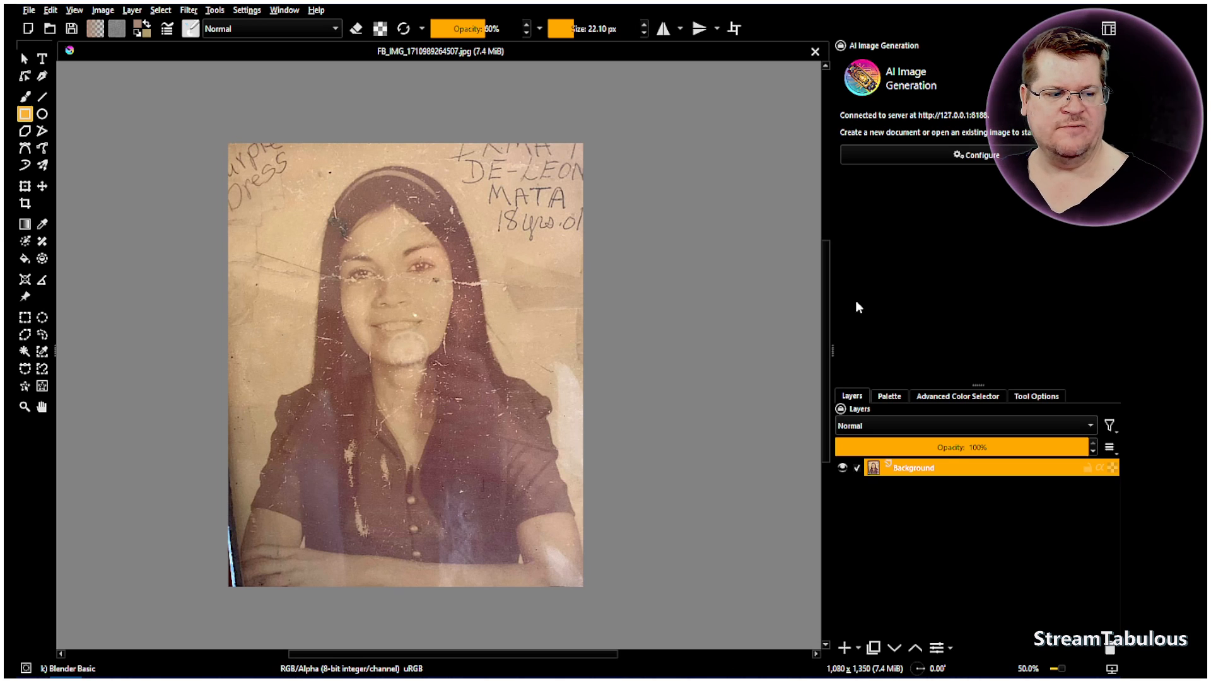
Close the image diffusion configuration unchanged and set the AI generation style to SDXL - Lightnig Realities Edge
{"action": "left_click", "coordinate": [968, 154]}
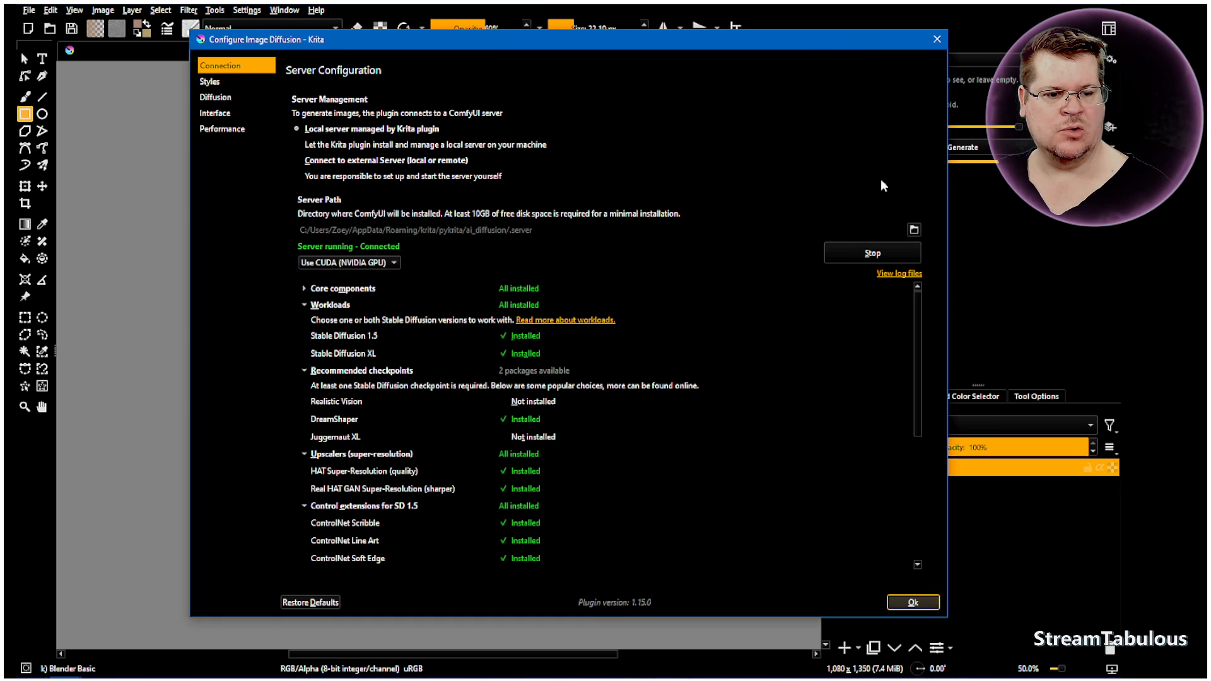
{"action": "left_click", "coordinate": [937, 39]}
{"action": "left_click", "coordinate": [947, 64]}
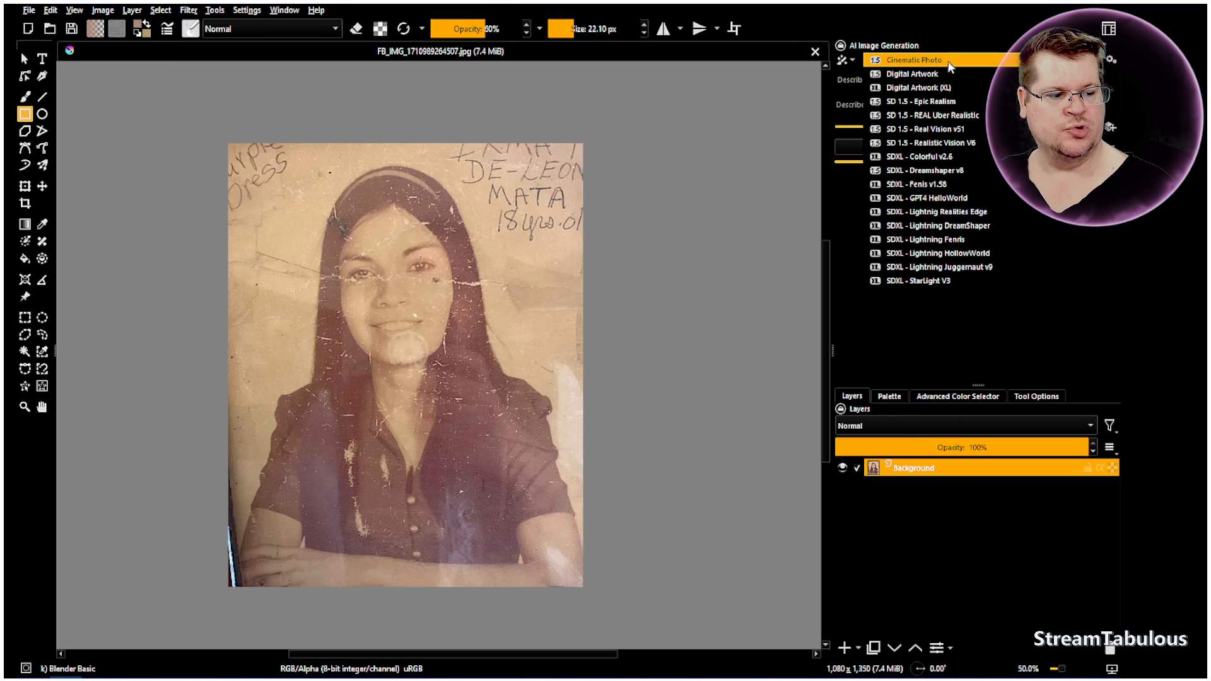
{"action": "left_click", "coordinate": [954, 213]}
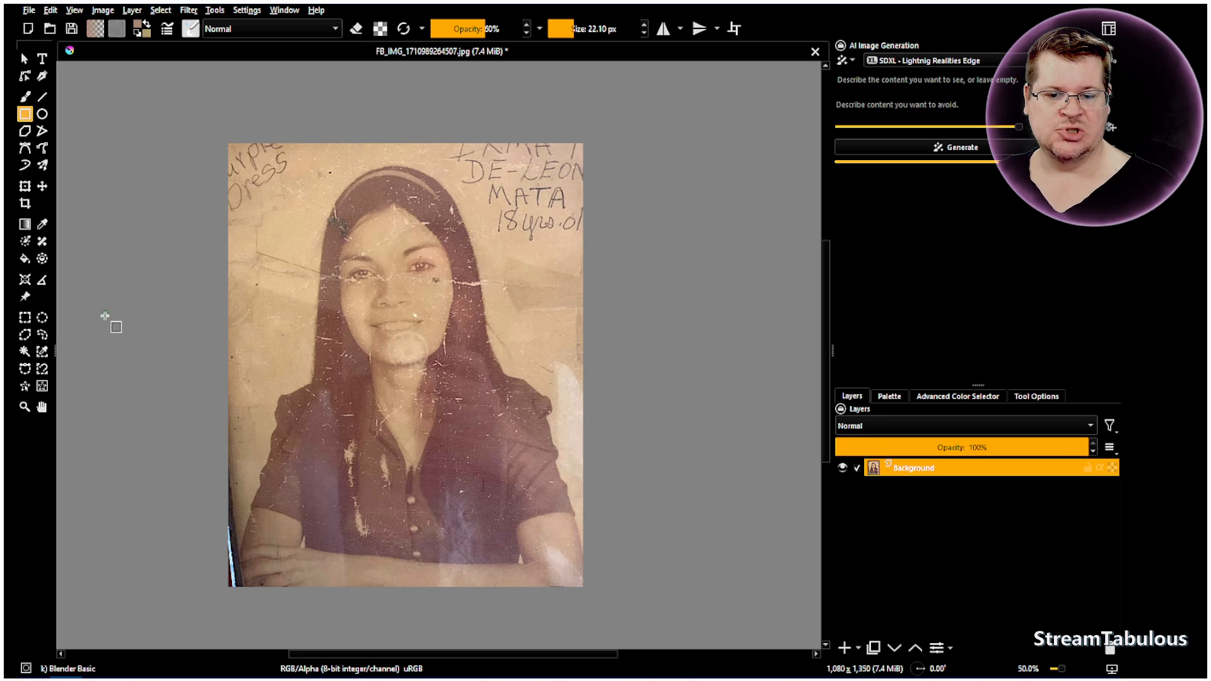
Sample the photo's tan background colour and choose the Airbrush Soft brush preset
{"action": "left_click", "coordinate": [43, 407]}
{"action": "left_click_drag", "start_coordinate": [189, 372], "coordinate": [161, 388]}
{"action": "left_click", "coordinate": [44, 226]}
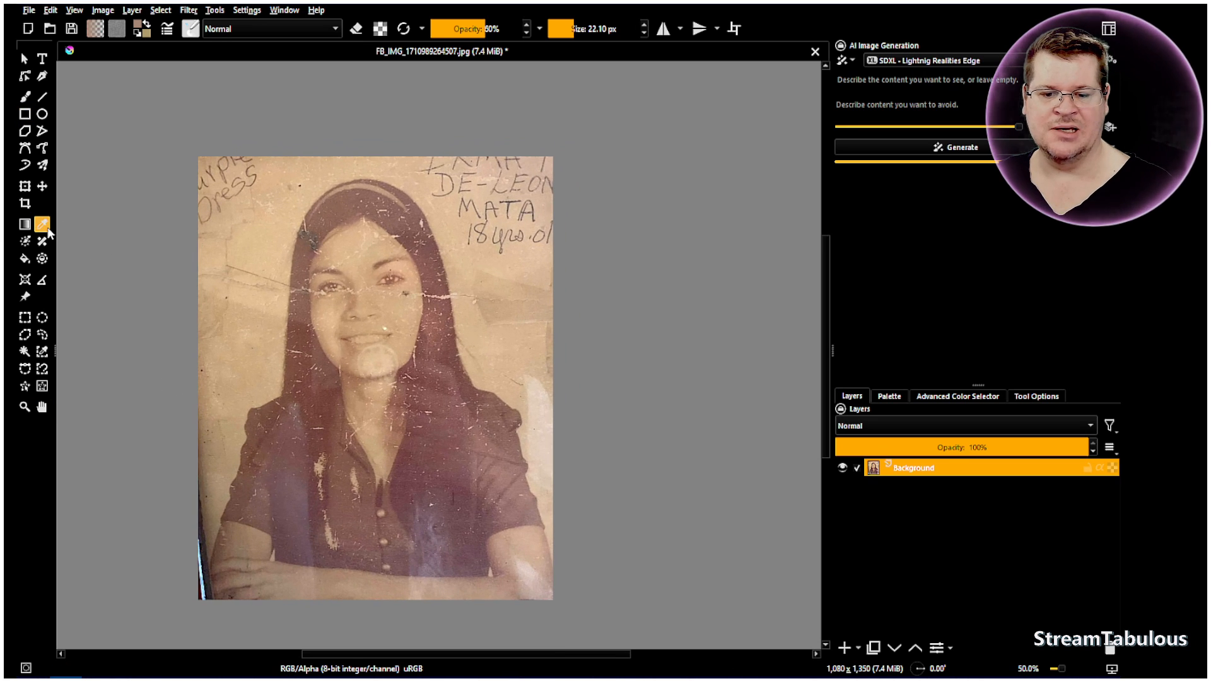
{"action": "left_click", "coordinate": [190, 28]}
{"action": "left_click", "coordinate": [285, 82]}
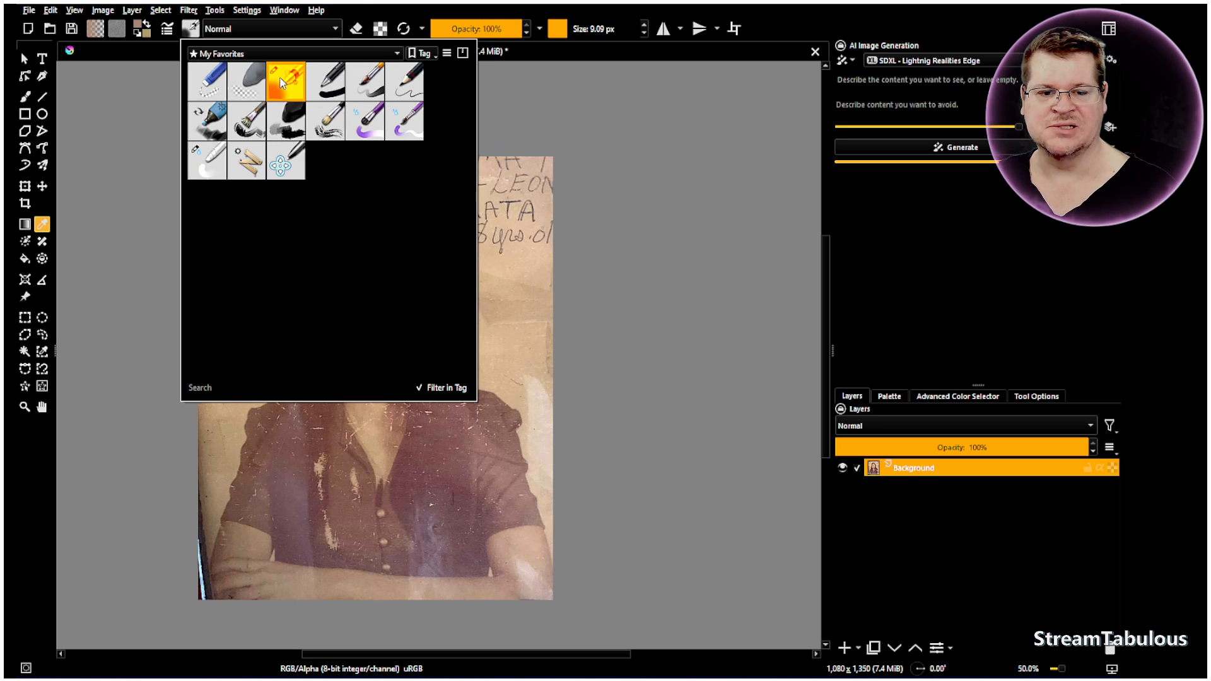
{"action": "left_click", "coordinate": [365, 9]}
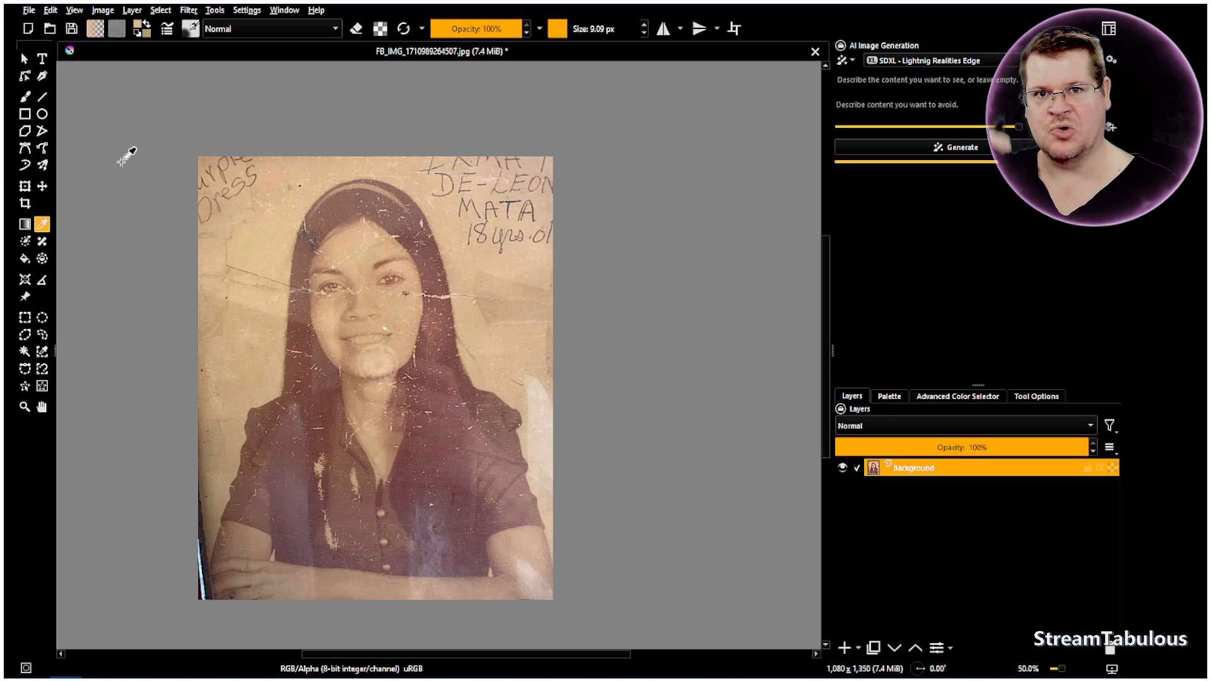
Paint over the handwriting and creases in the background around the woman, using the freehand brush at about 175 px
{"action": "left_click", "coordinate": [27, 96]}
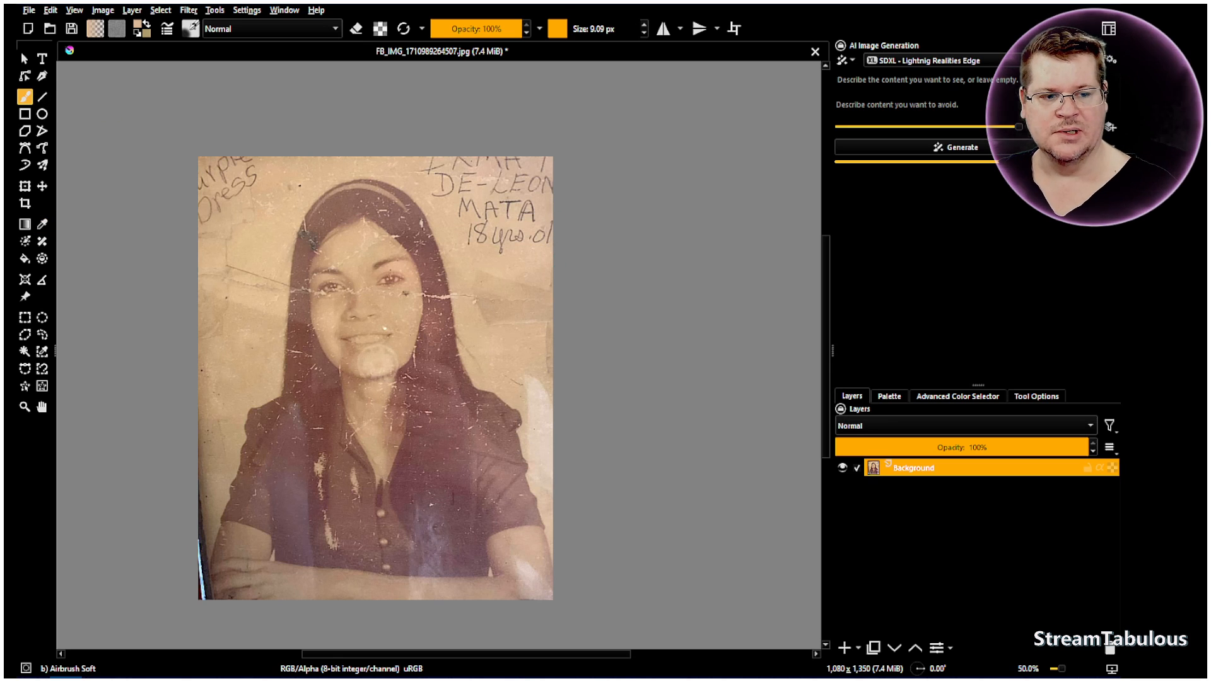
{"action": "left_click", "coordinate": [580, 28]}
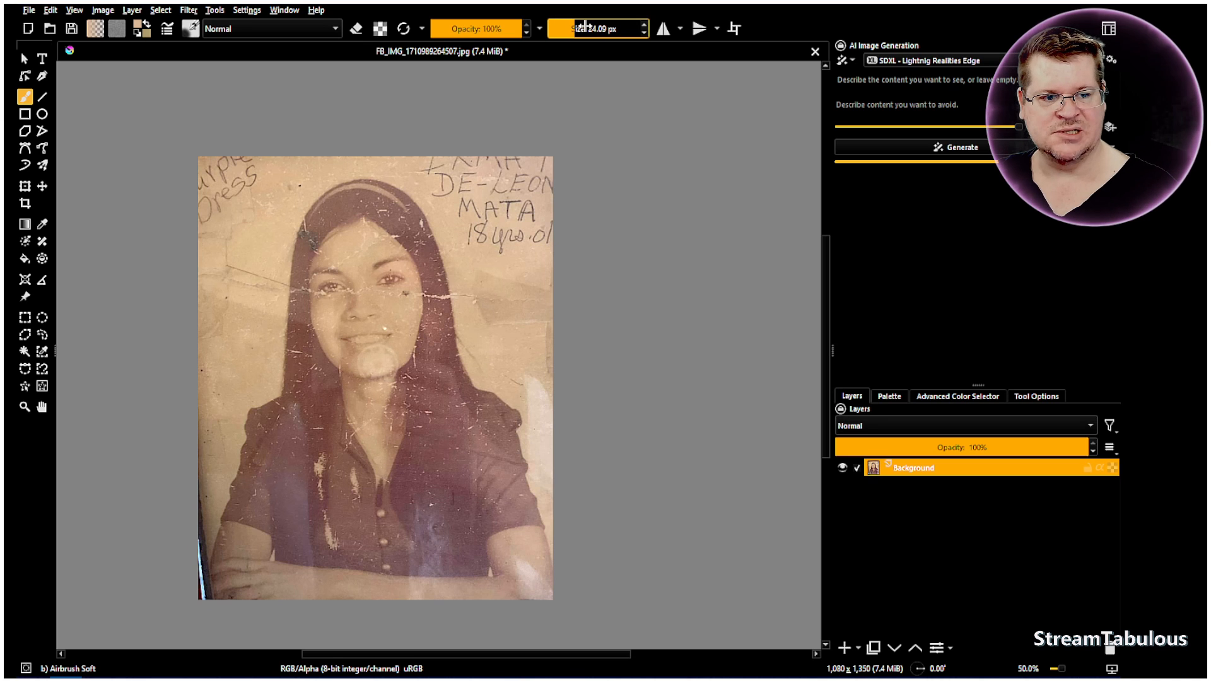
{"action": "left_click", "coordinate": [586, 28]}
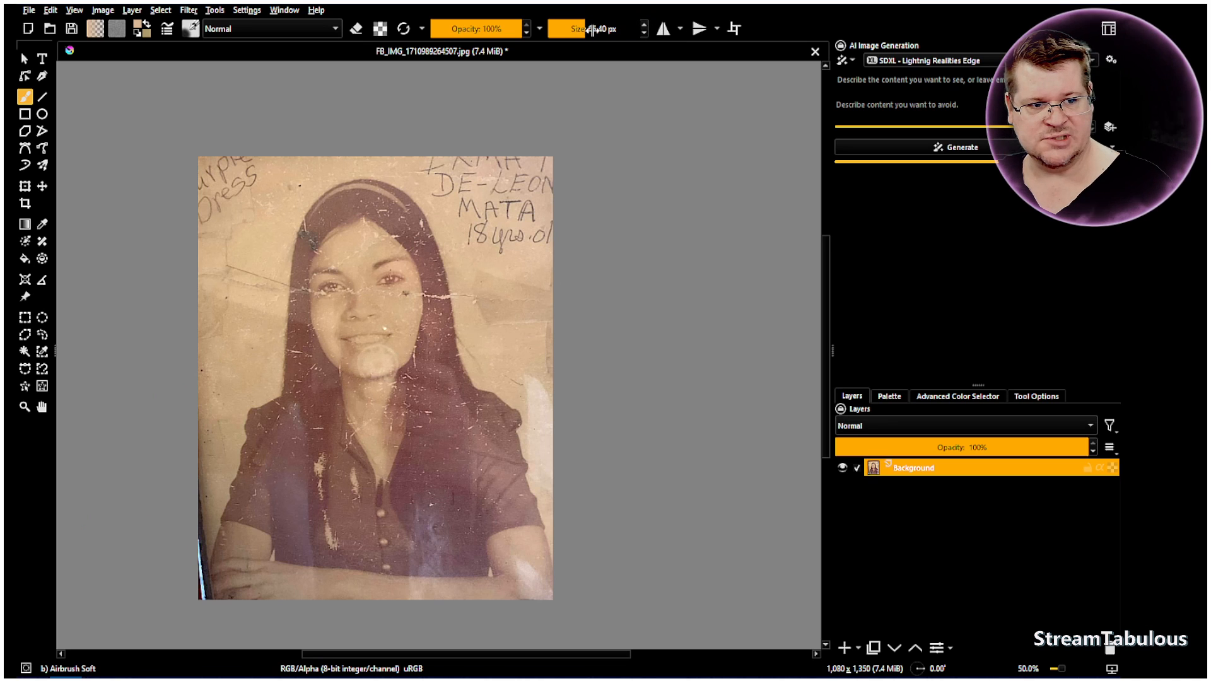
{"action": "left_click_drag", "start_coordinate": [592, 28], "coordinate": [594, 28]}
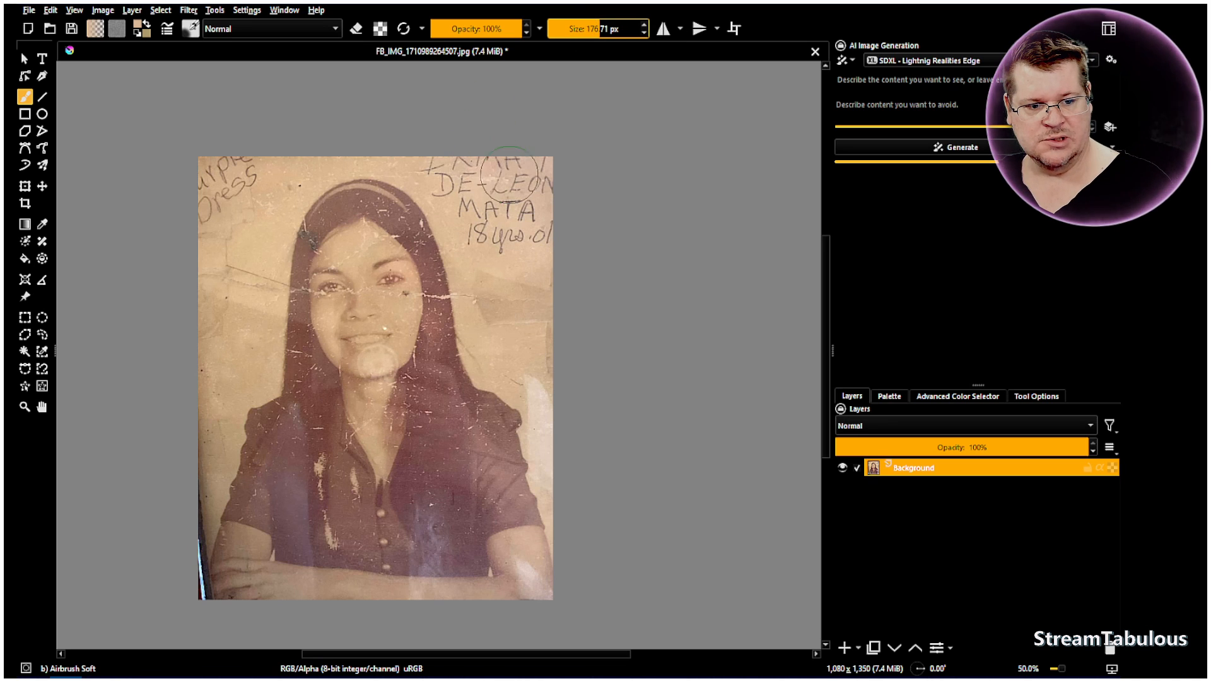
{"action": "mouse_move", "coordinate": [547, 245]}
{"action": "left_mouse_down"}
{"action": "mouse_move", "coordinate": [561, 200]}
{"action": "mouse_move", "coordinate": [539, 193]}
{"action": "mouse_move", "coordinate": [545, 141]}
{"action": "mouse_move", "coordinate": [519, 212]}
{"action": "left_mouse_up"}
{"action": "mouse_move", "coordinate": [529, 308]}
{"action": "left_mouse_down"}
{"action": "mouse_move", "coordinate": [559, 494]}
{"action": "mouse_move", "coordinate": [541, 401]}
{"action": "mouse_move", "coordinate": [498, 324]}
{"action": "mouse_move", "coordinate": [483, 232]}
{"action": "mouse_move", "coordinate": [493, 175]}
{"action": "mouse_move", "coordinate": [519, 297]}
{"action": "mouse_move", "coordinate": [552, 324]}
{"action": "mouse_move", "coordinate": [544, 157]}
{"action": "mouse_move", "coordinate": [499, 178]}
{"action": "mouse_move", "coordinate": [566, 153]}
{"action": "mouse_move", "coordinate": [522, 192]}
{"action": "mouse_move", "coordinate": [512, 248]}
{"action": "mouse_move", "coordinate": [500, 165]}
{"action": "mouse_move", "coordinate": [507, 212]}
{"action": "mouse_move", "coordinate": [483, 210]}
{"action": "mouse_move", "coordinate": [490, 249]}
{"action": "mouse_move", "coordinate": [451, 158]}
{"action": "mouse_move", "coordinate": [473, 209]}
{"action": "mouse_move", "coordinate": [419, 151]}
{"action": "mouse_move", "coordinate": [464, 209]}
{"action": "mouse_move", "coordinate": [534, 182]}
{"action": "mouse_move", "coordinate": [497, 257]}
{"action": "mouse_move", "coordinate": [468, 226]}
{"action": "mouse_move", "coordinate": [475, 314]}
{"action": "mouse_move", "coordinate": [486, 361]}
{"action": "mouse_move", "coordinate": [562, 364]}
{"action": "mouse_move", "coordinate": [535, 255]}
{"action": "mouse_move", "coordinate": [457, 166]}
{"action": "mouse_move", "coordinate": [394, 143]}
{"action": "mouse_move", "coordinate": [345, 143]}
{"action": "mouse_move", "coordinate": [309, 165]}
{"action": "mouse_move", "coordinate": [399, 150]}
{"action": "mouse_move", "coordinate": [310, 171]}
{"action": "mouse_move", "coordinate": [272, 205]}
{"action": "mouse_move", "coordinate": [296, 176]}
{"action": "mouse_move", "coordinate": [250, 369]}
{"action": "mouse_move", "coordinate": [248, 344]}
{"action": "mouse_move", "coordinate": [199, 437]}
{"action": "mouse_move", "coordinate": [211, 442]}
{"action": "mouse_move", "coordinate": [185, 561]}
{"action": "mouse_move", "coordinate": [192, 607]}
{"action": "left_mouse_up"}
{"action": "mouse_move", "coordinate": [176, 513]}
{"action": "left_mouse_down"}
{"action": "mouse_move", "coordinate": [187, 588]}
{"action": "mouse_move", "coordinate": [231, 198]}
{"action": "mouse_move", "coordinate": [201, 324]}
{"action": "mouse_move", "coordinate": [216, 264]}
{"action": "mouse_move", "coordinate": [235, 249]}
{"action": "mouse_move", "coordinate": [255, 260]}
{"action": "mouse_move", "coordinate": [260, 325]}
{"action": "mouse_move", "coordinate": [263, 314]}
{"action": "mouse_move", "coordinate": [239, 312]}
{"action": "mouse_move", "coordinate": [199, 350]}
{"action": "mouse_move", "coordinate": [190, 382]}
{"action": "mouse_move", "coordinate": [233, 128]}
{"action": "mouse_move", "coordinate": [194, 178]}
{"action": "mouse_move", "coordinate": [194, 205]}
{"action": "mouse_move", "coordinate": [249, 178]}
{"action": "mouse_move", "coordinate": [250, 164]}
{"action": "mouse_move", "coordinate": [232, 196]}
{"action": "mouse_move", "coordinate": [225, 184]}
{"action": "mouse_move", "coordinate": [259, 185]}
{"action": "mouse_move", "coordinate": [226, 164]}
{"action": "mouse_move", "coordinate": [186, 193]}
{"action": "mouse_move", "coordinate": [201, 244]}
{"action": "mouse_move", "coordinate": [150, 203]}
{"action": "left_mouse_up"}
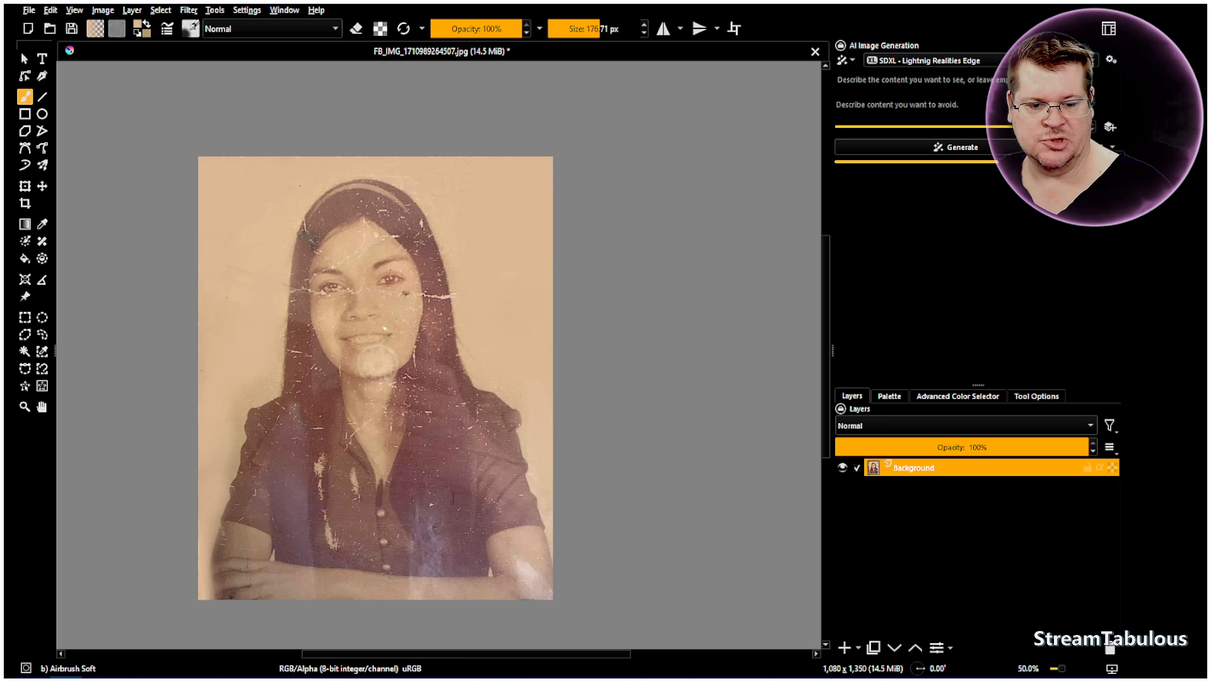
{"action": "mouse_move", "coordinate": [254, 316]}
{"action": "left_mouse_down"}
{"action": "mouse_move", "coordinate": [253, 252]}
{"action": "mouse_move", "coordinate": [211, 311]}
{"action": "mouse_move", "coordinate": [268, 235]}
{"action": "mouse_move", "coordinate": [277, 279]}
{"action": "left_mouse_up"}
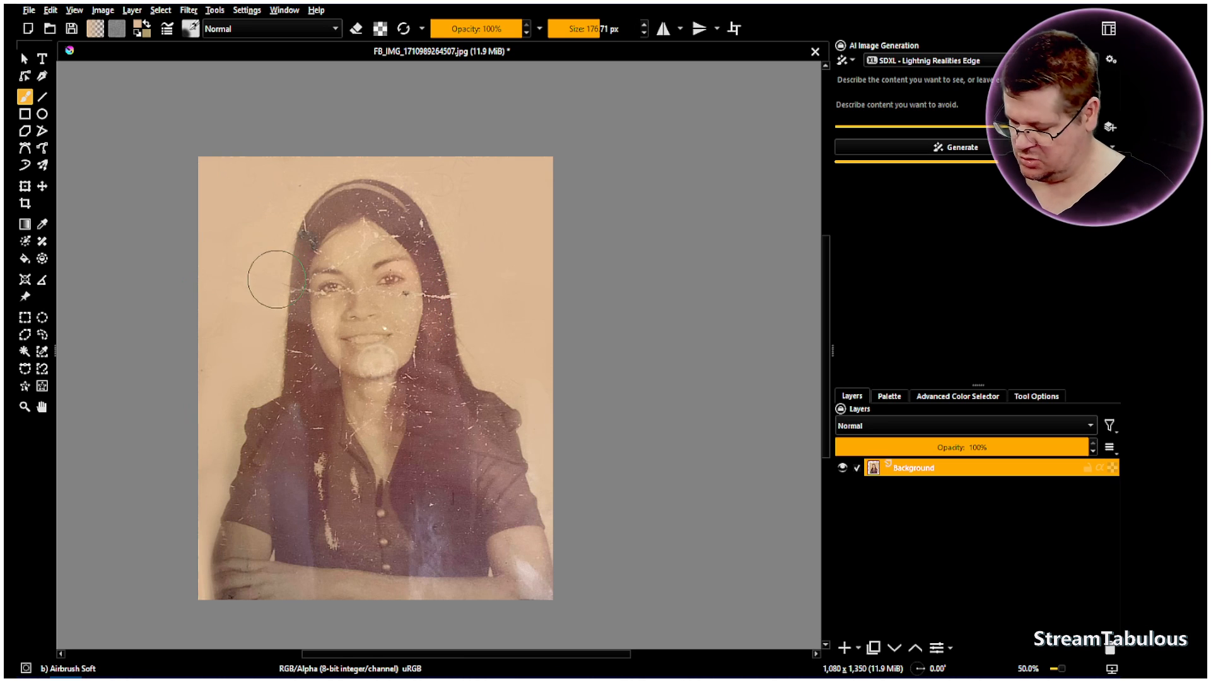
Reduce the airbrush to 73 px and sample the dark brown of the hair for painting
{"action": "key", "text": "bracketleft"}
{"action": "key", "text": "bracketleft"}
{"action": "key", "text": "bracketleft"}
{"action": "key", "text": "bracketleft"}
{"action": "key", "text": "bracketleft"}
{"action": "key", "text": "bracketleft"}
{"action": "key", "text": "bracketleft"}
{"action": "key", "text": "bracketleft"}
{"action": "key", "text": "bracketleft"}
{"action": "key", "text": "bracketleft"}
{"action": "key", "text": "bracketleft"}
{"action": "key", "text": "bracketleft"}
{"action": "key", "text": "bracketleft"}
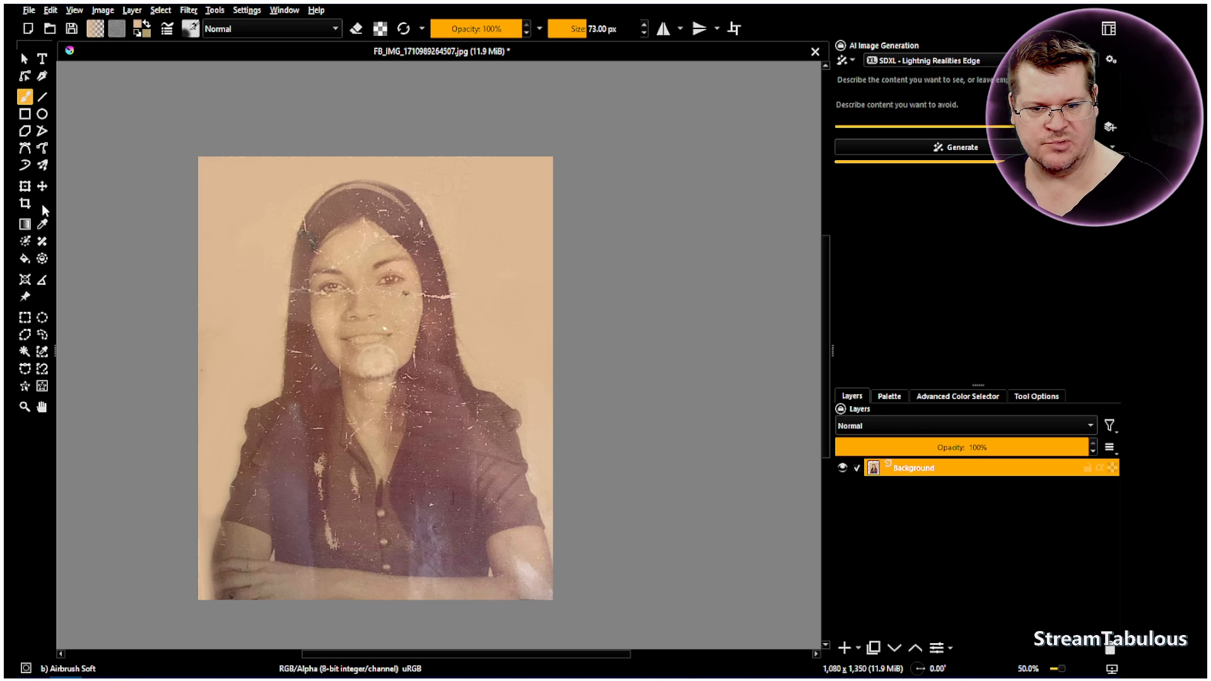
{"action": "left_click", "coordinate": [42, 226]}
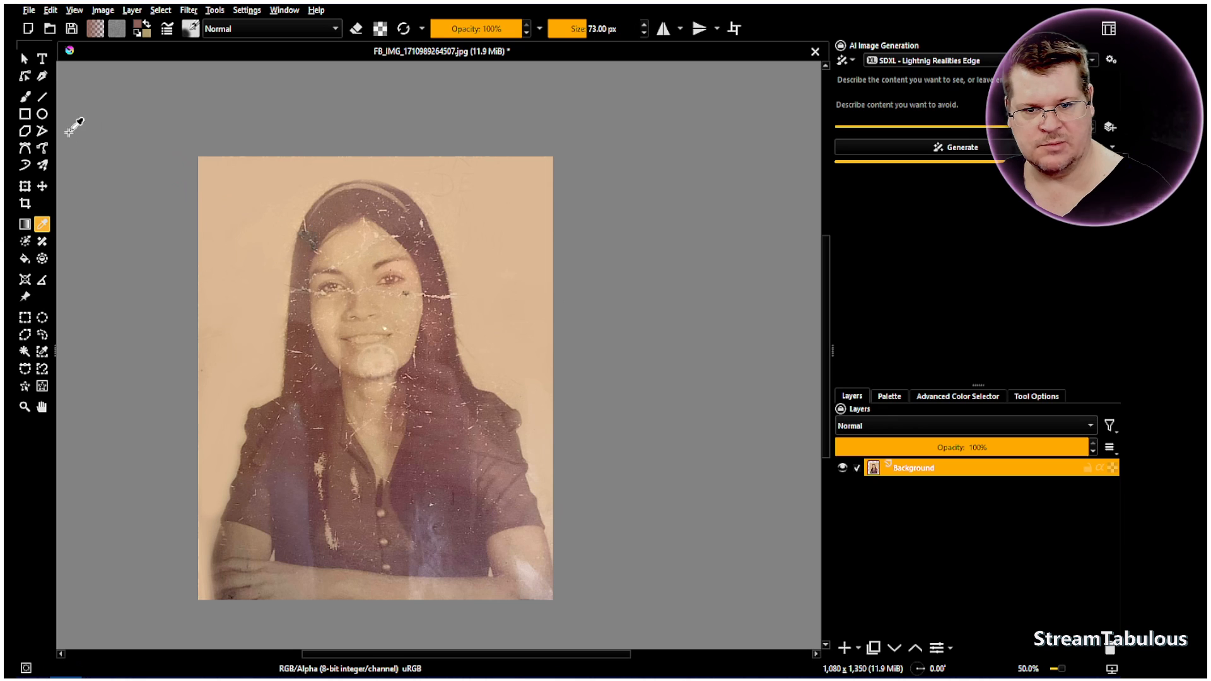
{"action": "left_click", "coordinate": [25, 98]}
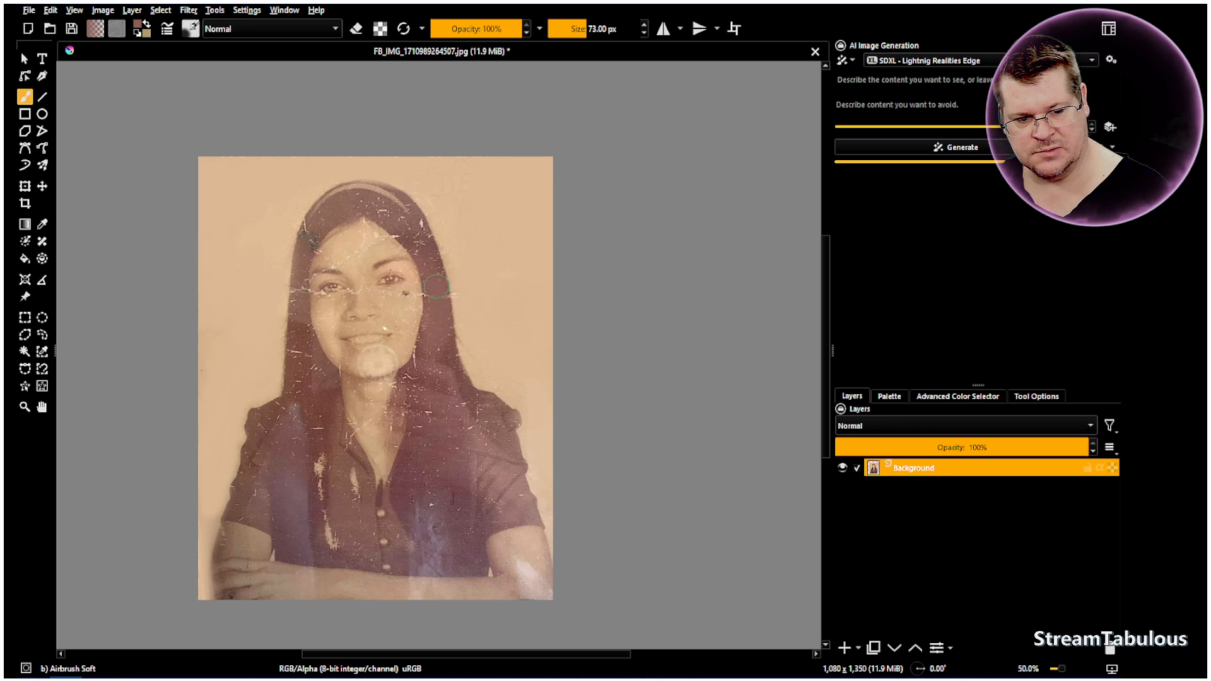
Resample the dark brown colour from the hair beside the chin and return to the freehand brush
{"action": "left_click", "coordinate": [41, 132]}
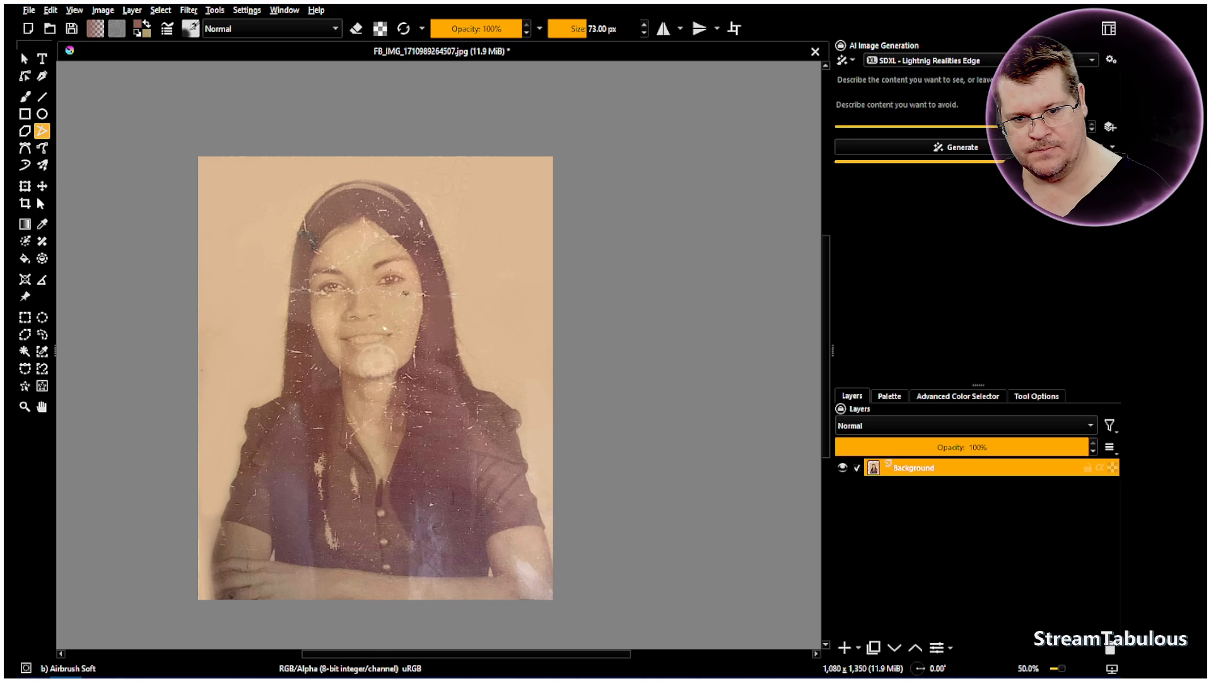
{"action": "left_click", "coordinate": [43, 225]}
{"action": "left_click", "coordinate": [24, 113]}
{"action": "left_click", "coordinate": [27, 98]}
{"action": "left_click", "coordinate": [41, 226]}
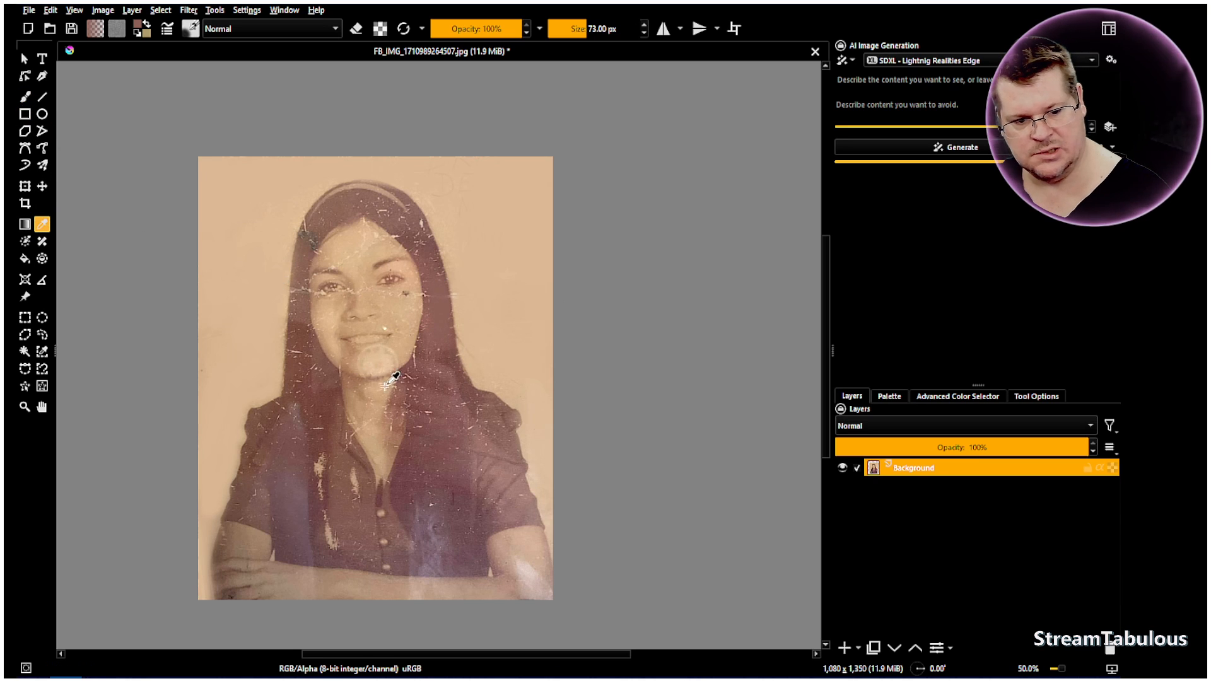
{"action": "left_click_drag", "start_coordinate": [448, 357], "coordinate": [454, 359]}
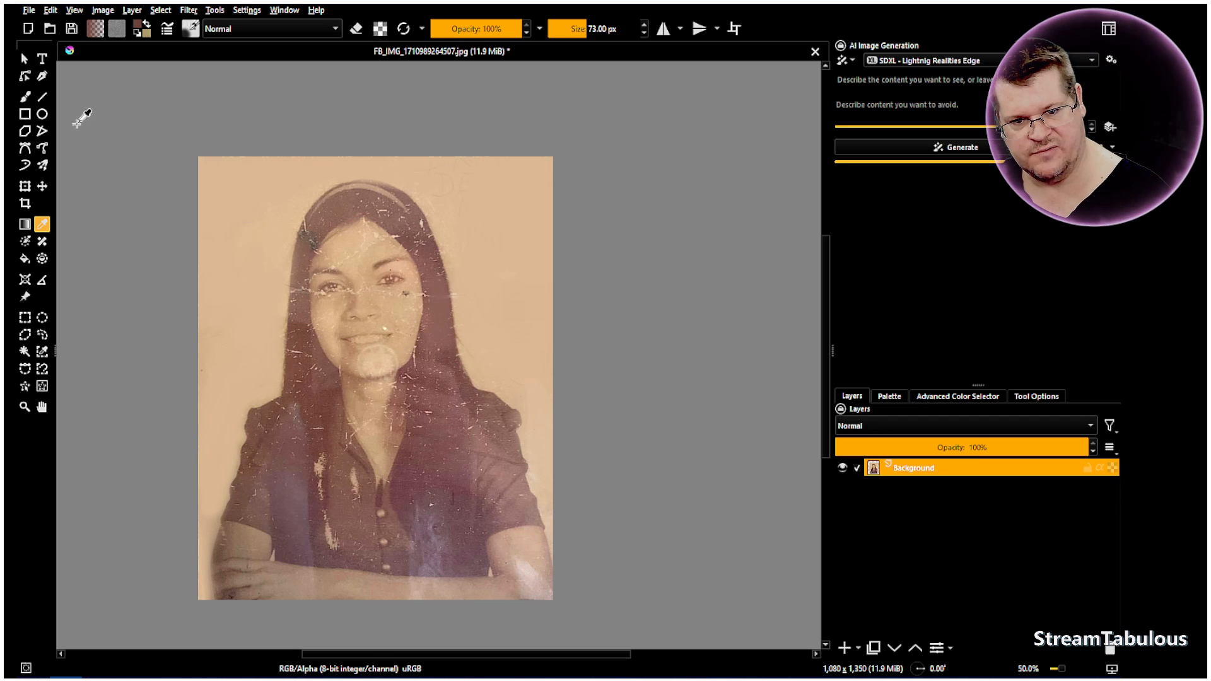
{"action": "left_click", "coordinate": [25, 97]}
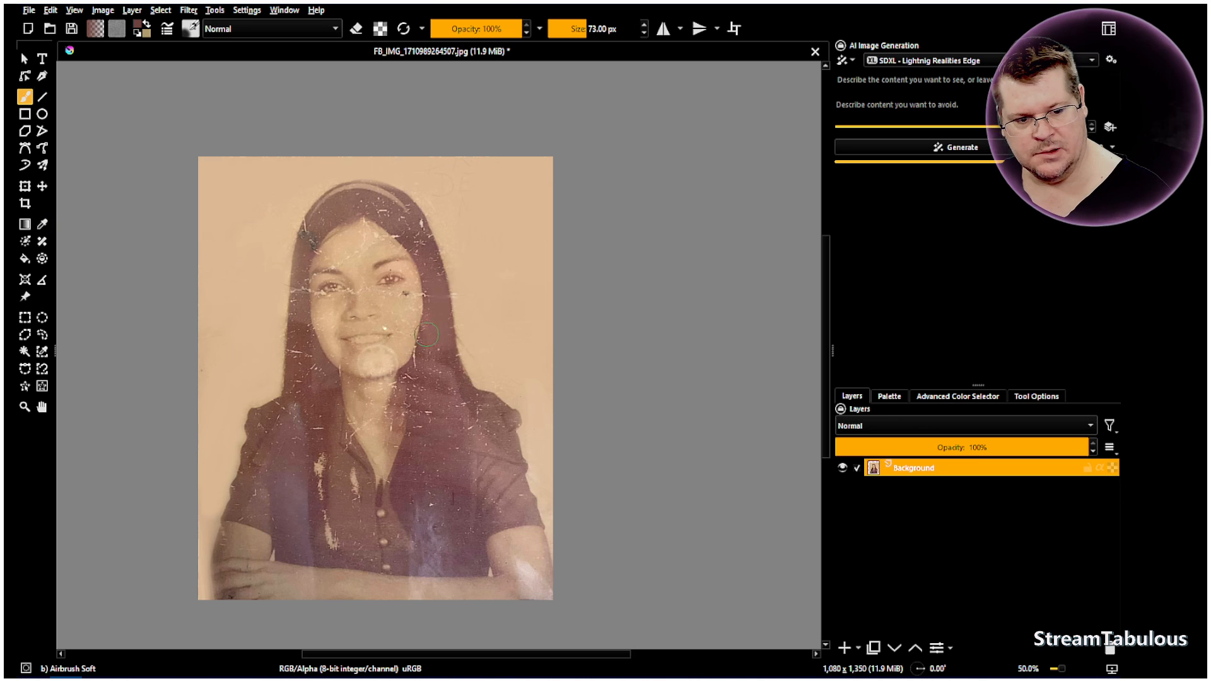
Paint over the scratches in the hair around the face with the sampled brown, undoing and repainting the last stroke
{"action": "mouse_move", "coordinate": [441, 341]}
{"action": "left_mouse_down"}
{"action": "mouse_move", "coordinate": [467, 395]}
{"action": "mouse_move", "coordinate": [433, 336]}
{"action": "mouse_move", "coordinate": [418, 363]}
{"action": "mouse_move", "coordinate": [434, 293]}
{"action": "mouse_move", "coordinate": [442, 320]}
{"action": "mouse_move", "coordinate": [438, 287]}
{"action": "mouse_move", "coordinate": [419, 236]}
{"action": "mouse_move", "coordinate": [373, 200]}
{"action": "mouse_move", "coordinate": [329, 210]}
{"action": "mouse_move", "coordinate": [299, 257]}
{"action": "mouse_move", "coordinate": [289, 362]}
{"action": "mouse_move", "coordinate": [295, 387]}
{"action": "mouse_move", "coordinate": [306, 334]}
{"action": "mouse_move", "coordinate": [311, 414]}
{"action": "mouse_move", "coordinate": [299, 332]}
{"action": "left_mouse_up"}
{"action": "mouse_move", "coordinate": [304, 250]}
{"action": "left_mouse_down"}
{"action": "mouse_move", "coordinate": [287, 347]}
{"action": "mouse_move", "coordinate": [278, 328]}
{"action": "left_mouse_up"}
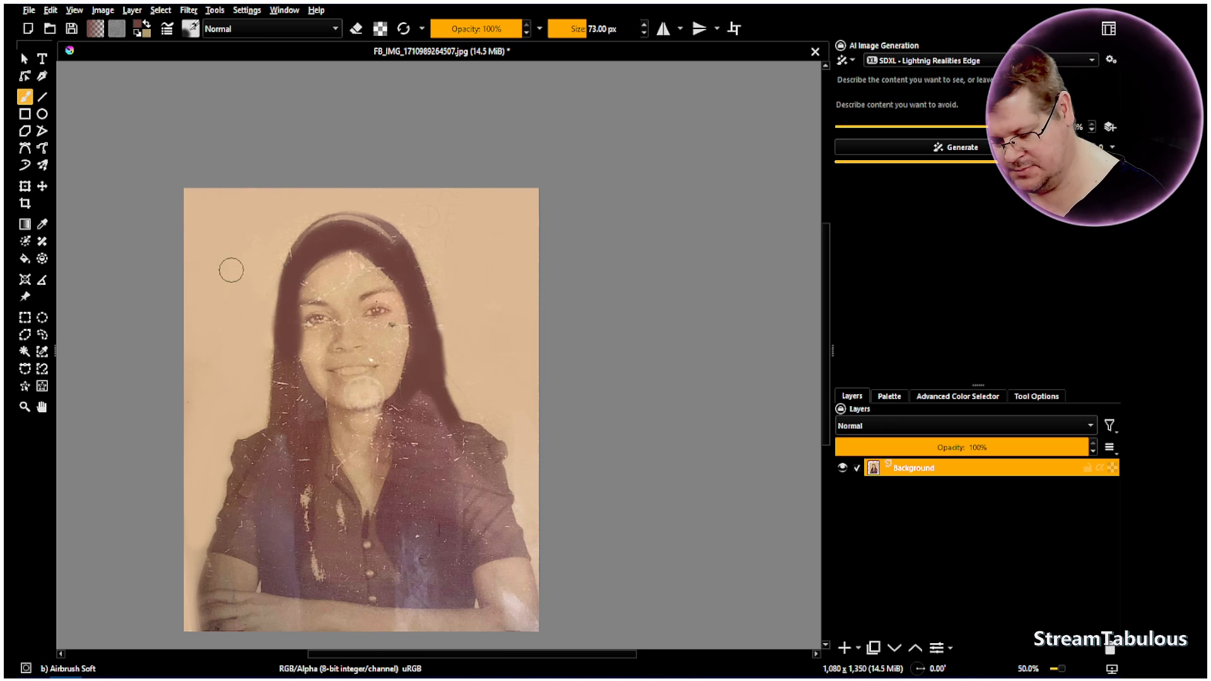
{"action": "left_click", "coordinate": [51, 11]}
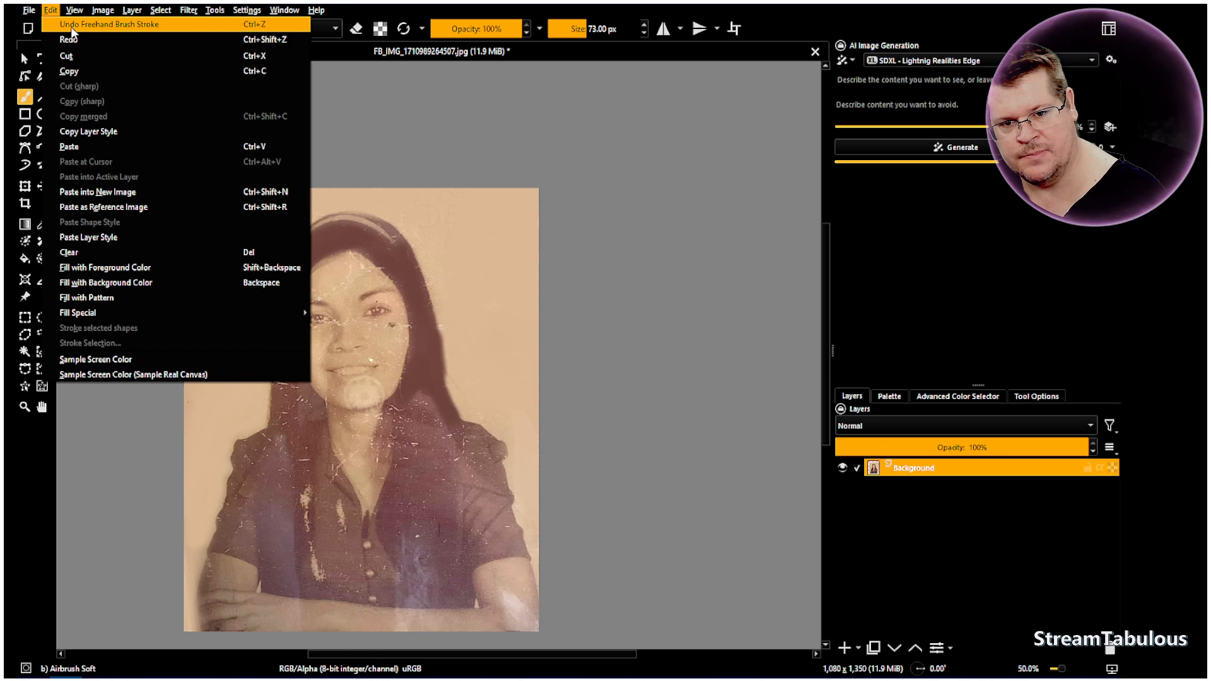
{"action": "left_click", "coordinate": [82, 21]}
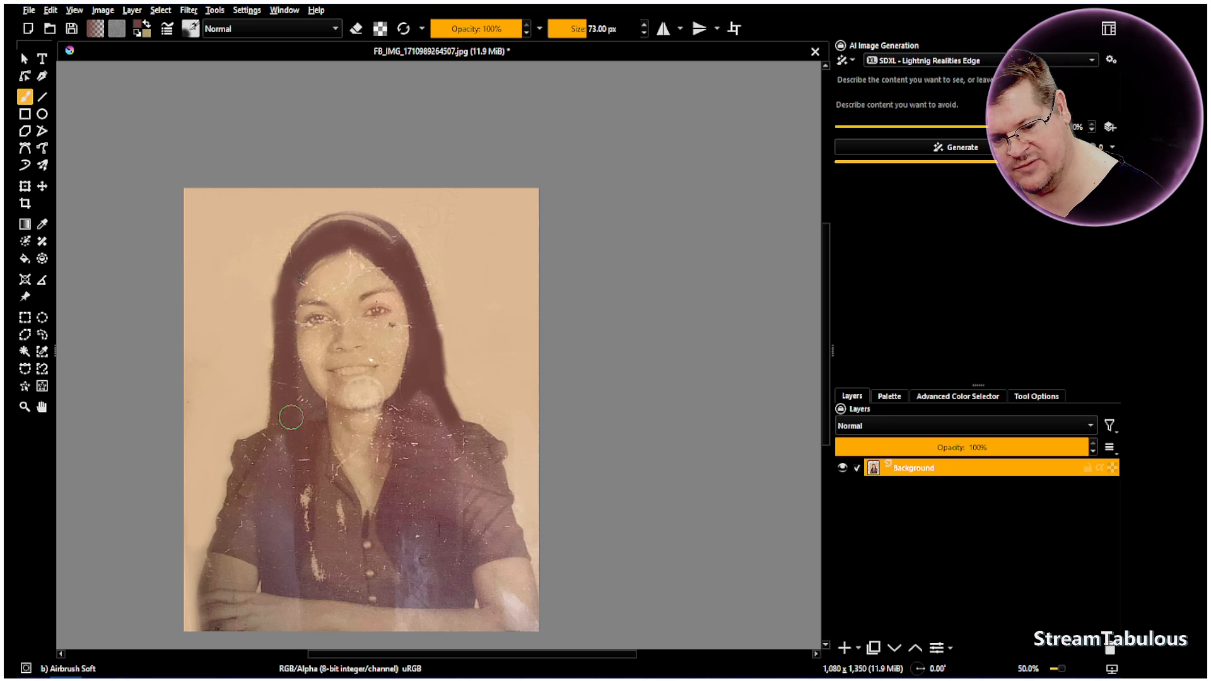
{"action": "mouse_move", "coordinate": [286, 350]}
{"action": "left_mouse_down"}
{"action": "mouse_move", "coordinate": [282, 361]}
{"action": "mouse_move", "coordinate": [286, 291]}
{"action": "mouse_move", "coordinate": [284, 304]}
{"action": "mouse_move", "coordinate": [305, 256]}
{"action": "left_mouse_up"}
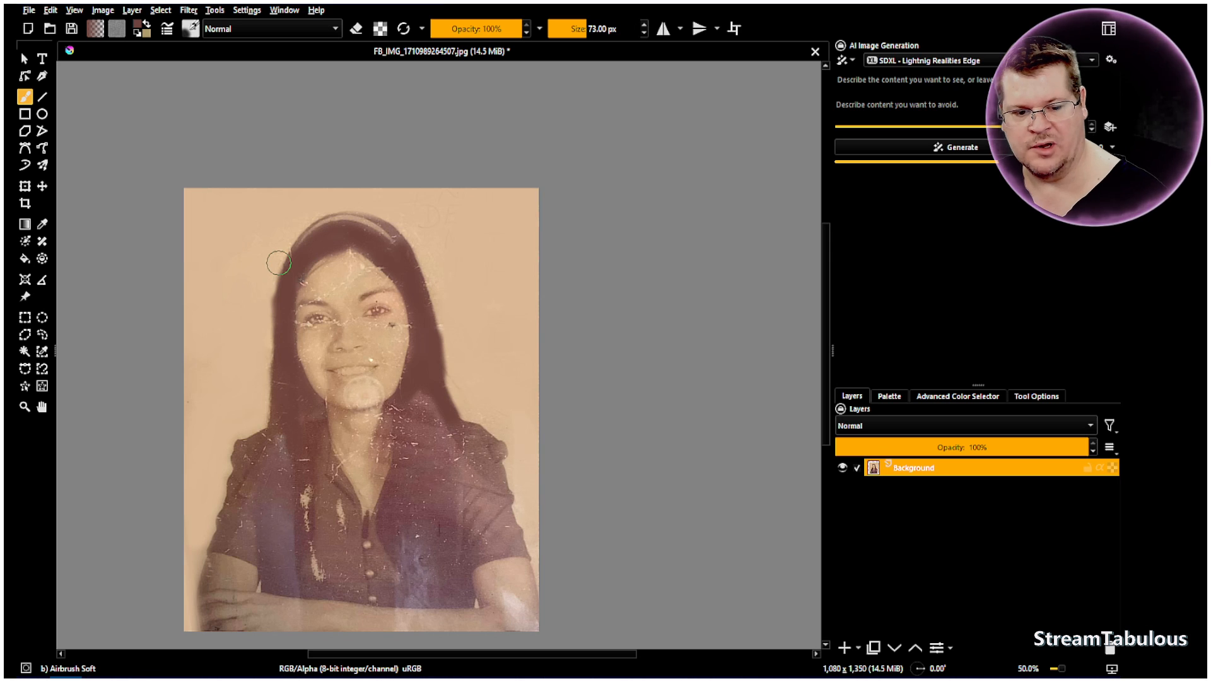
Try drawing a loose hair strand over the forehead with a 2.99 px airbrush at 100% opacity and undo it
{"action": "scroll", "coordinate": [379, 271], "scroll_direction": "up", "scroll_amount": 5}
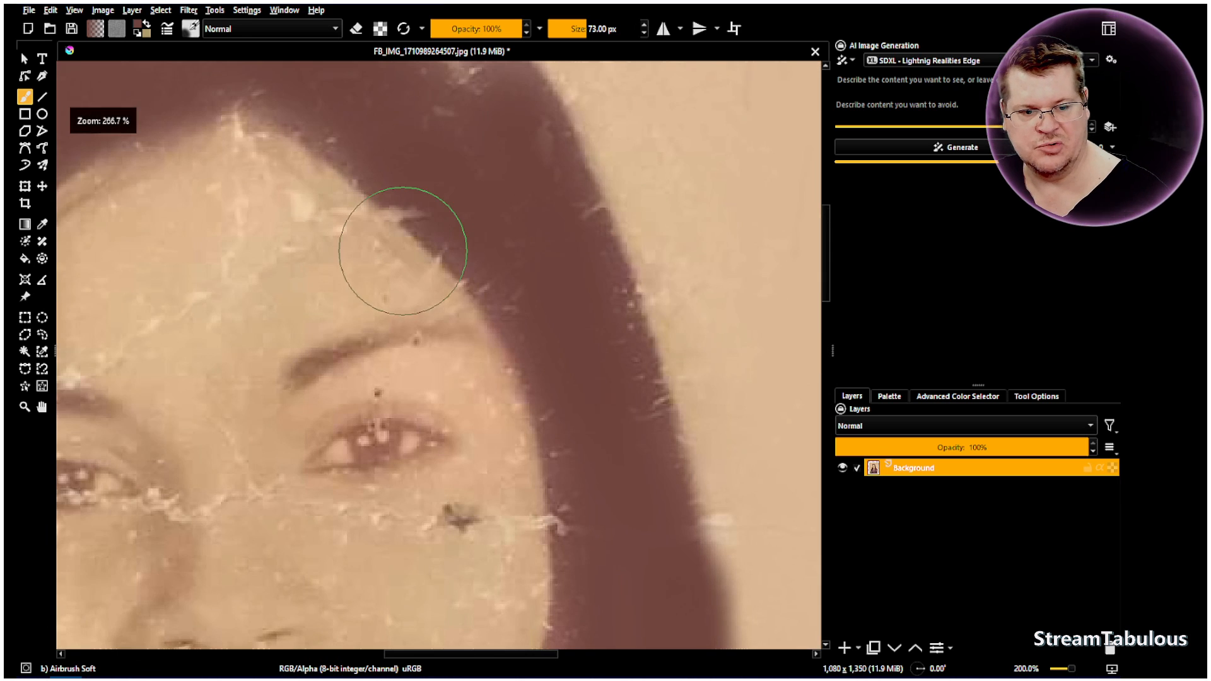
{"action": "left_click_drag", "start_coordinate": [577, 29], "coordinate": [552, 29]}
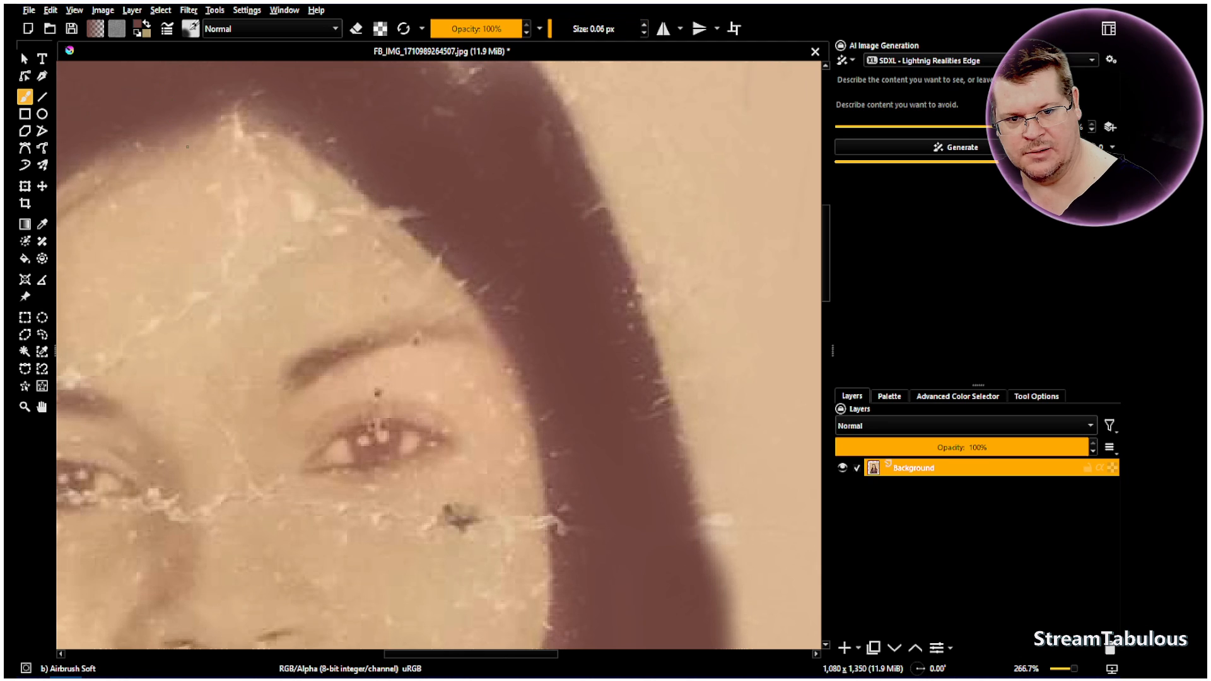
{"action": "left_click_drag", "start_coordinate": [558, 27], "coordinate": [567, 28]}
{"action": "left_click", "coordinate": [561, 27]}
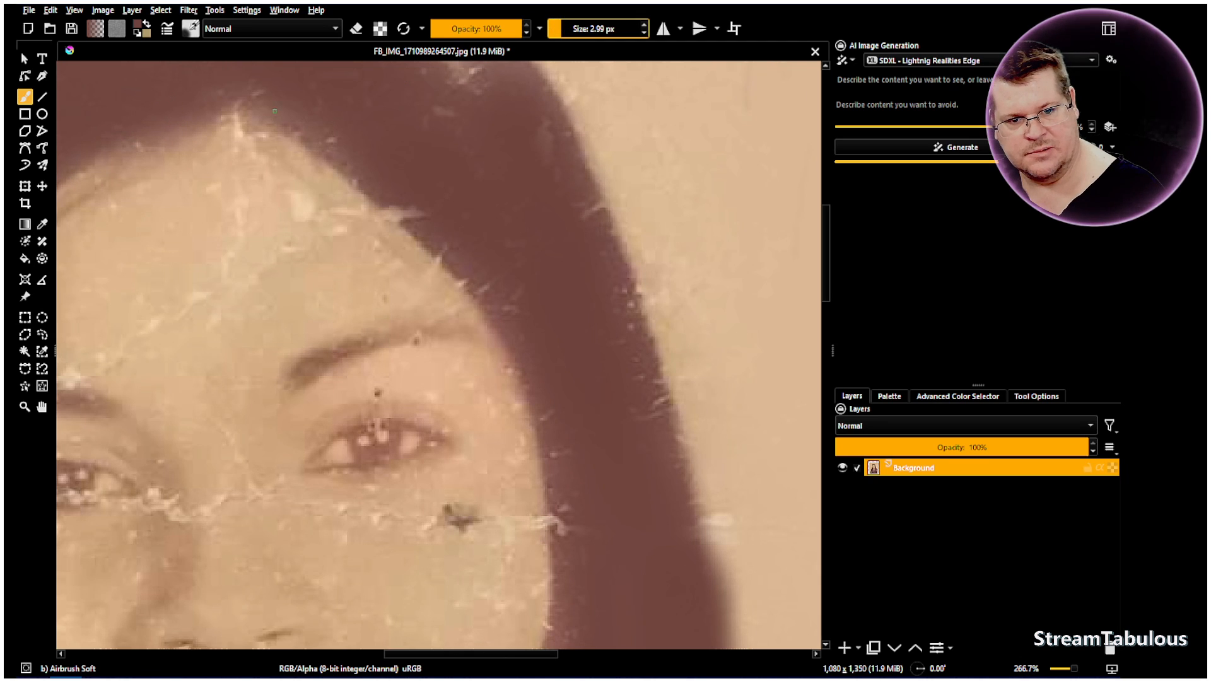
{"action": "left_click_drag", "start_coordinate": [179, 114], "coordinate": [270, 183]}
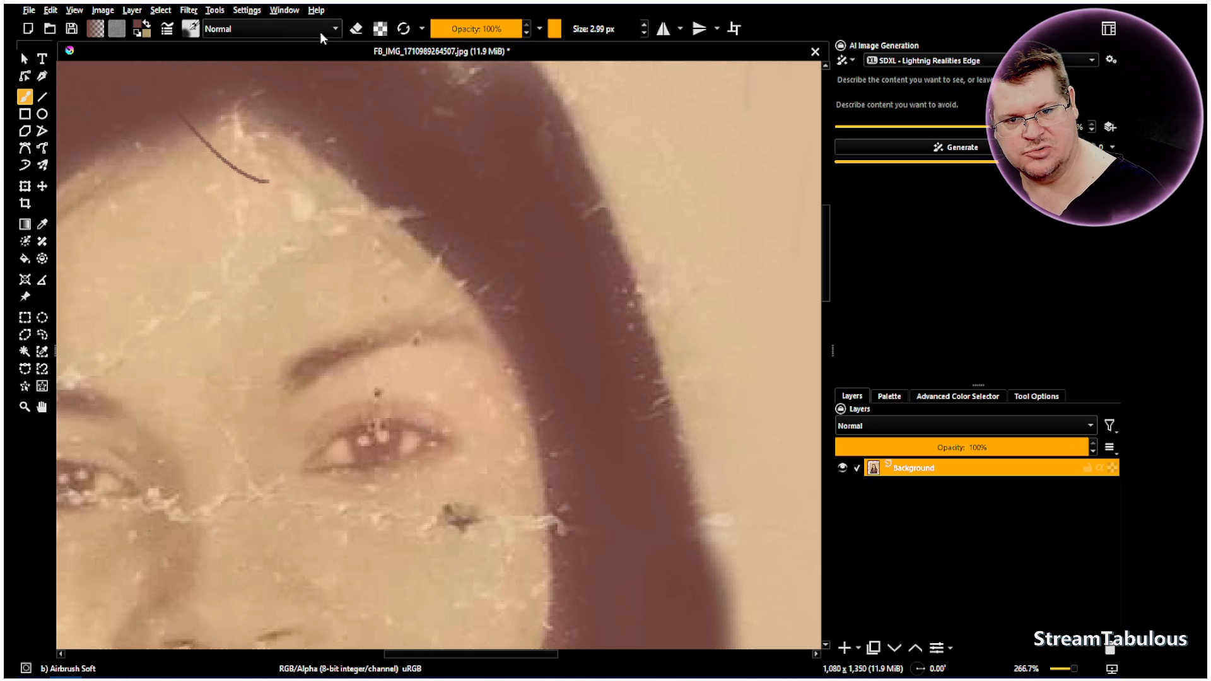
{"action": "left_click", "coordinate": [50, 10]}
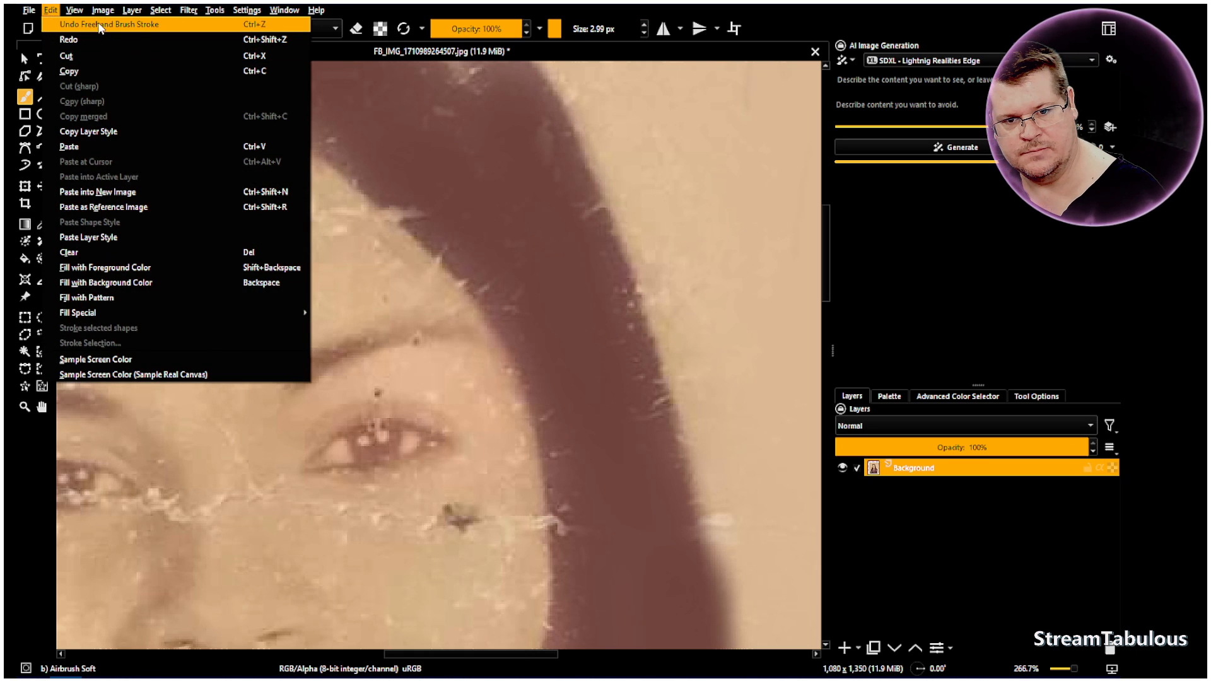
{"action": "left_click", "coordinate": [94, 24]}
Draw thin loose hair strands along the forehead hairline with the airbrush at 2.18 px and 60% opacity
{"action": "left_click", "coordinate": [559, 30]}
{"action": "left_click_drag", "start_coordinate": [498, 31], "coordinate": [489, 31]}
{"action": "left_click_drag", "start_coordinate": [202, 131], "coordinate": [255, 167]}
{"action": "mouse_move", "coordinate": [238, 114]}
{"action": "left_mouse_down"}
{"action": "mouse_move", "coordinate": [263, 150]}
{"action": "mouse_move", "coordinate": [327, 202]}
{"action": "left_mouse_up"}
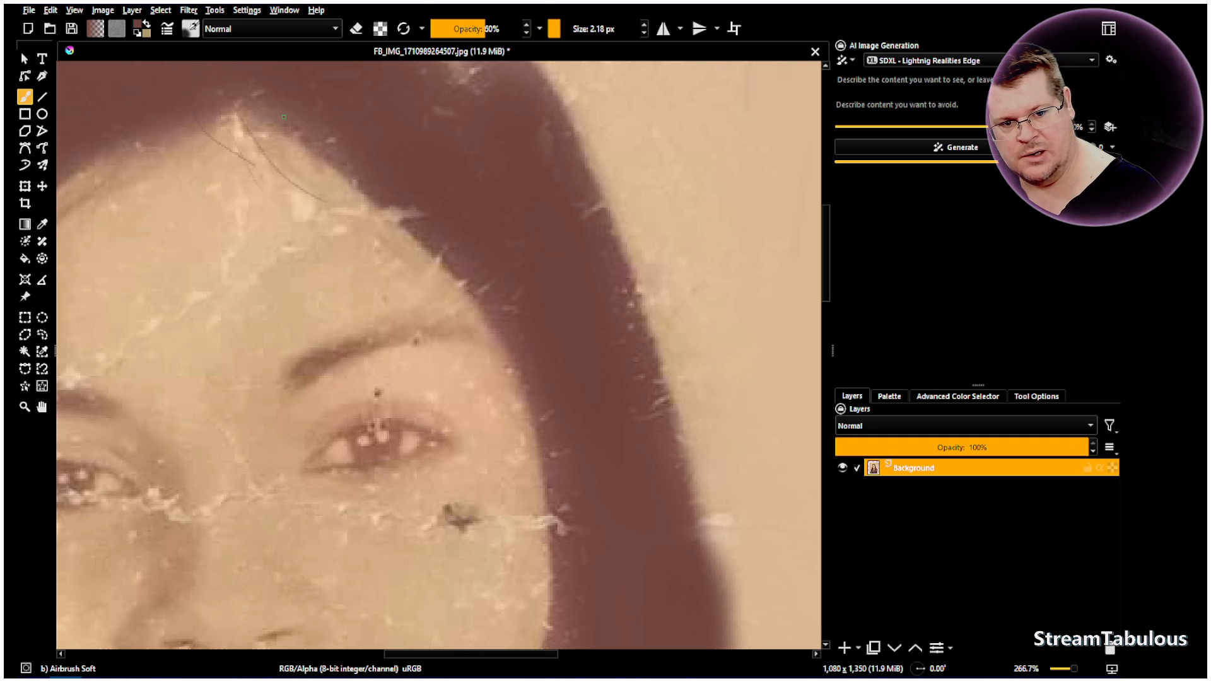
{"action": "left_click_drag", "start_coordinate": [201, 131], "coordinate": [271, 189]}
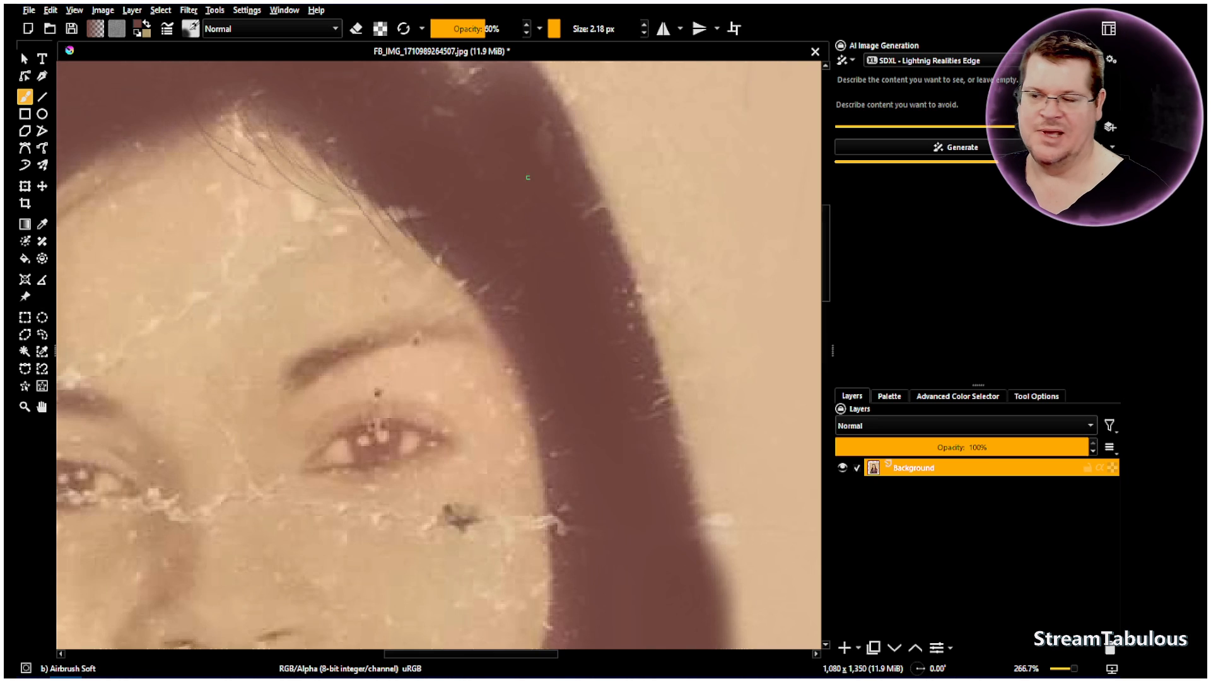
Choose the Blender Basic brush preset for working on the damaged skin of the lower face
{"action": "key", "text": "1"}
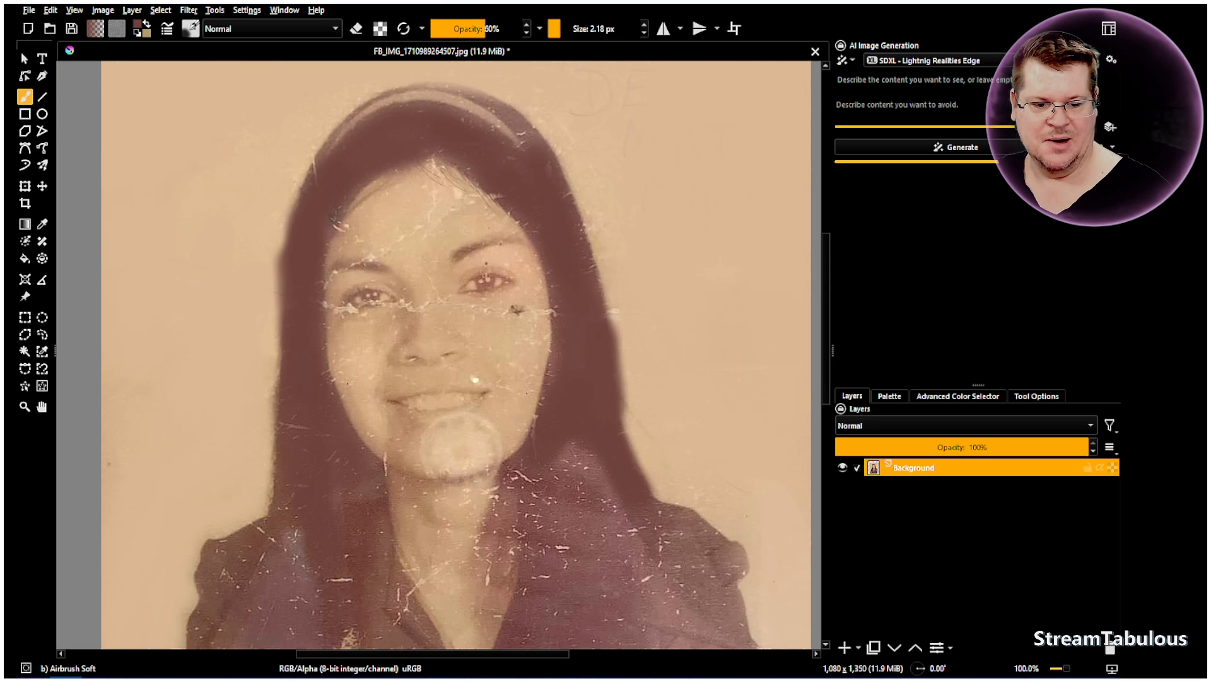
{"action": "left_click", "coordinate": [41, 407]}
{"action": "scroll", "coordinate": [511, 439], "scroll_direction": "up", "scroll_amount": 2}
{"action": "left_click_drag", "start_coordinate": [545, 373], "coordinate": [485, 453]}
{"action": "left_click", "coordinate": [191, 29]}
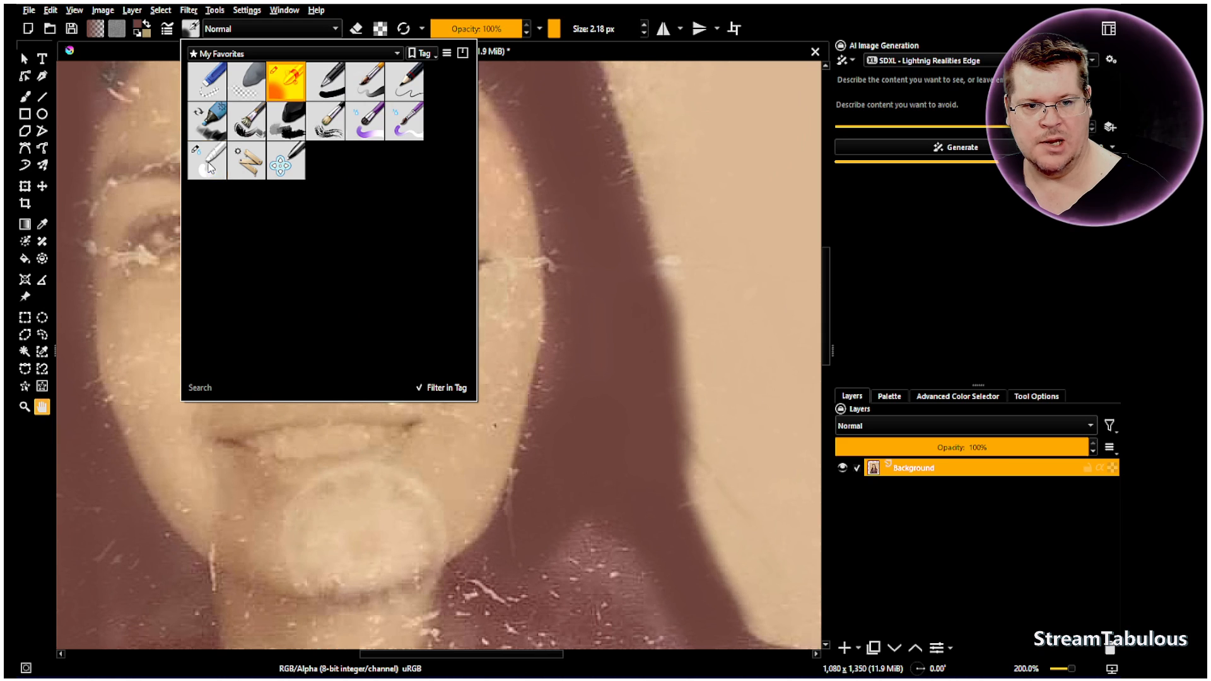
{"action": "left_click", "coordinate": [209, 167]}
Browse all brush presets, return to the My Favorites set and examine Airbrush Soft and Blender Basic
{"action": "left_click", "coordinate": [264, 30]}
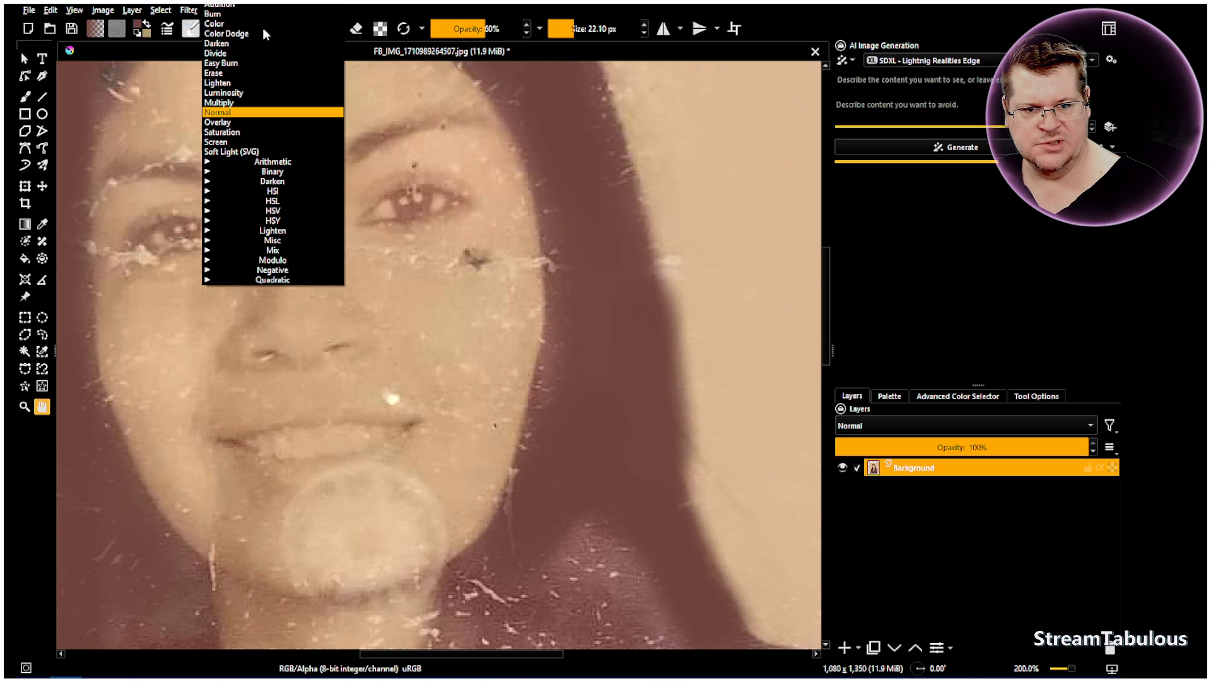
{"action": "left_click", "coordinate": [193, 29]}
{"action": "left_click", "coordinate": [192, 29]}
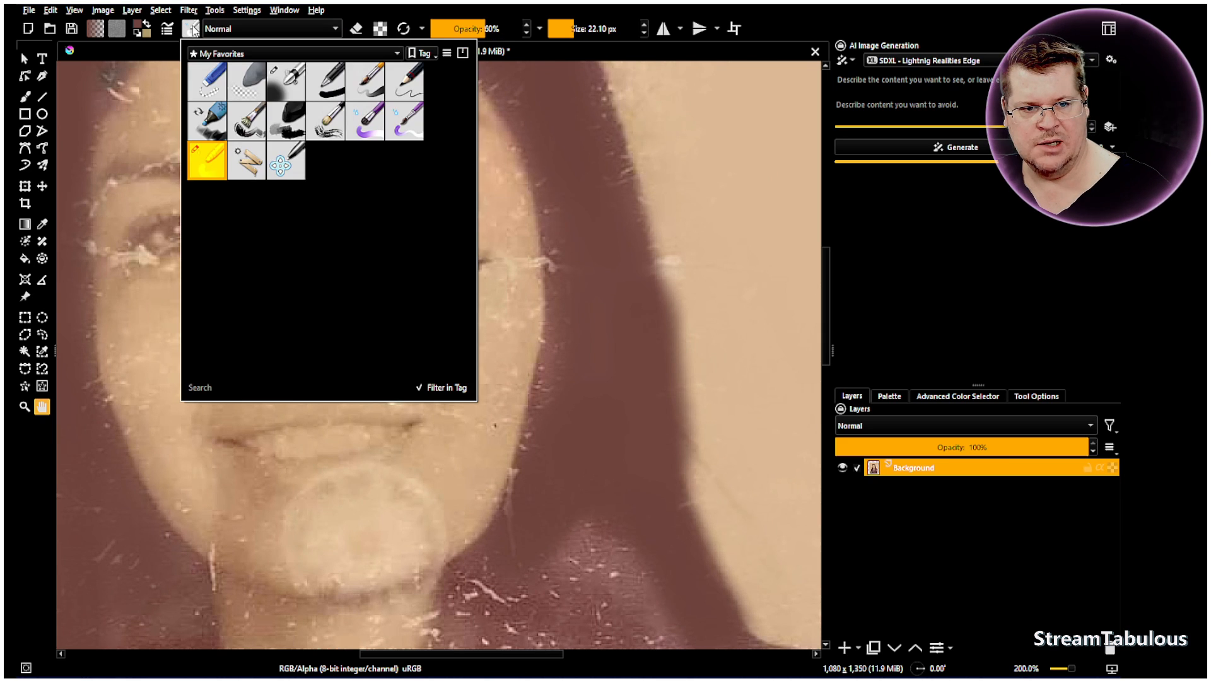
{"action": "left_click", "coordinate": [347, 53]}
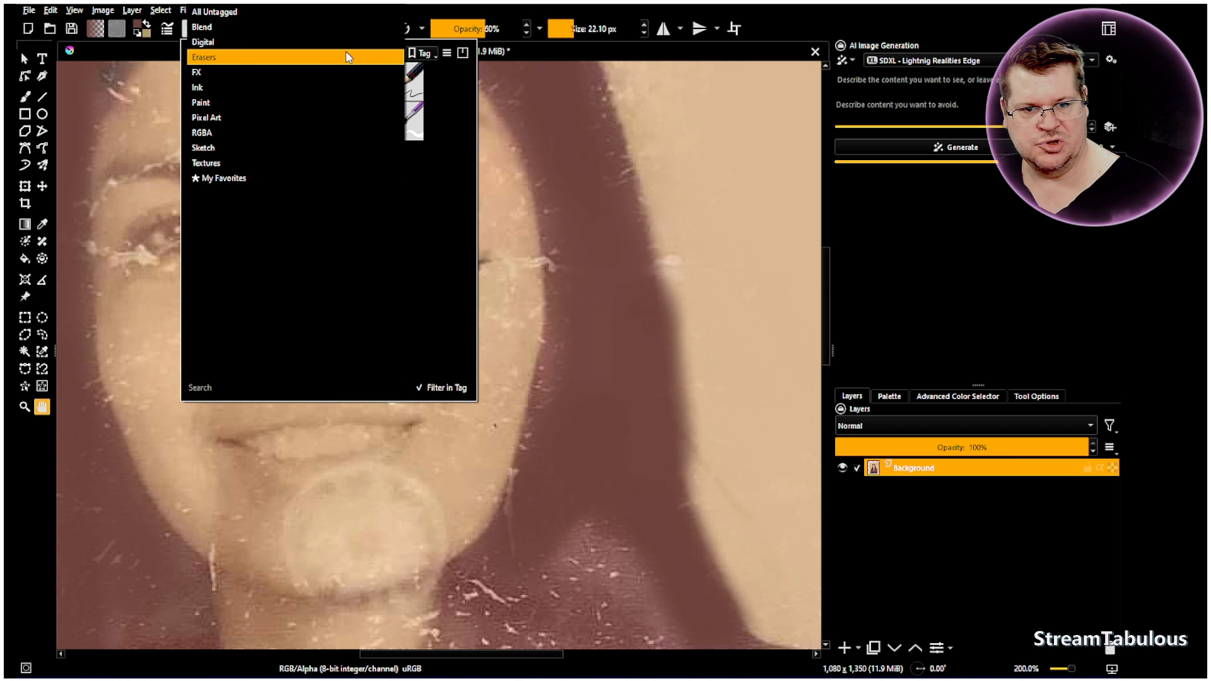
{"action": "left_click", "coordinate": [235, 7]}
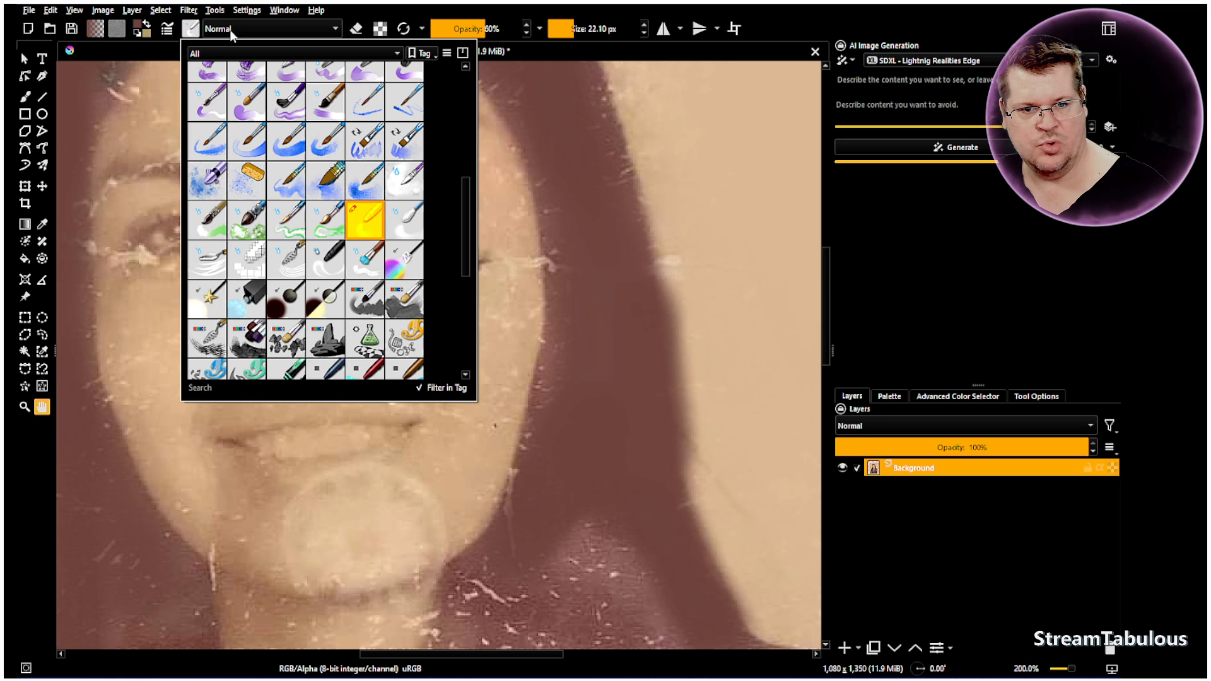
{"action": "left_click", "coordinate": [228, 55]}
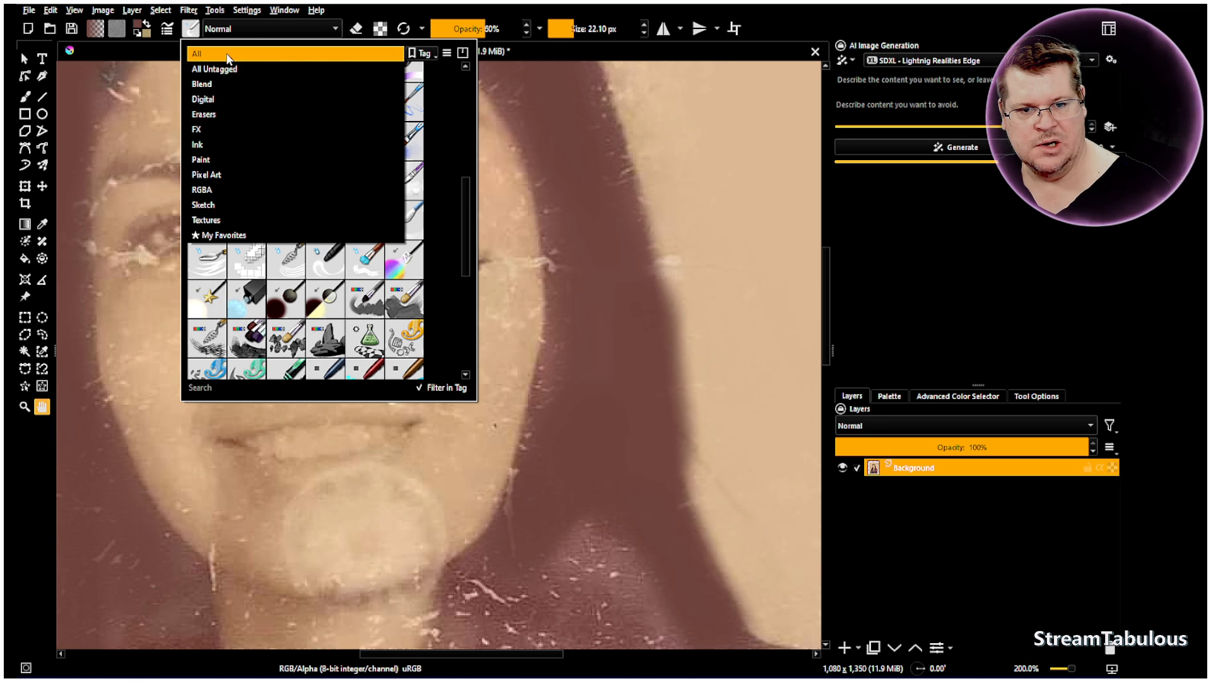
{"action": "left_click", "coordinate": [218, 235]}
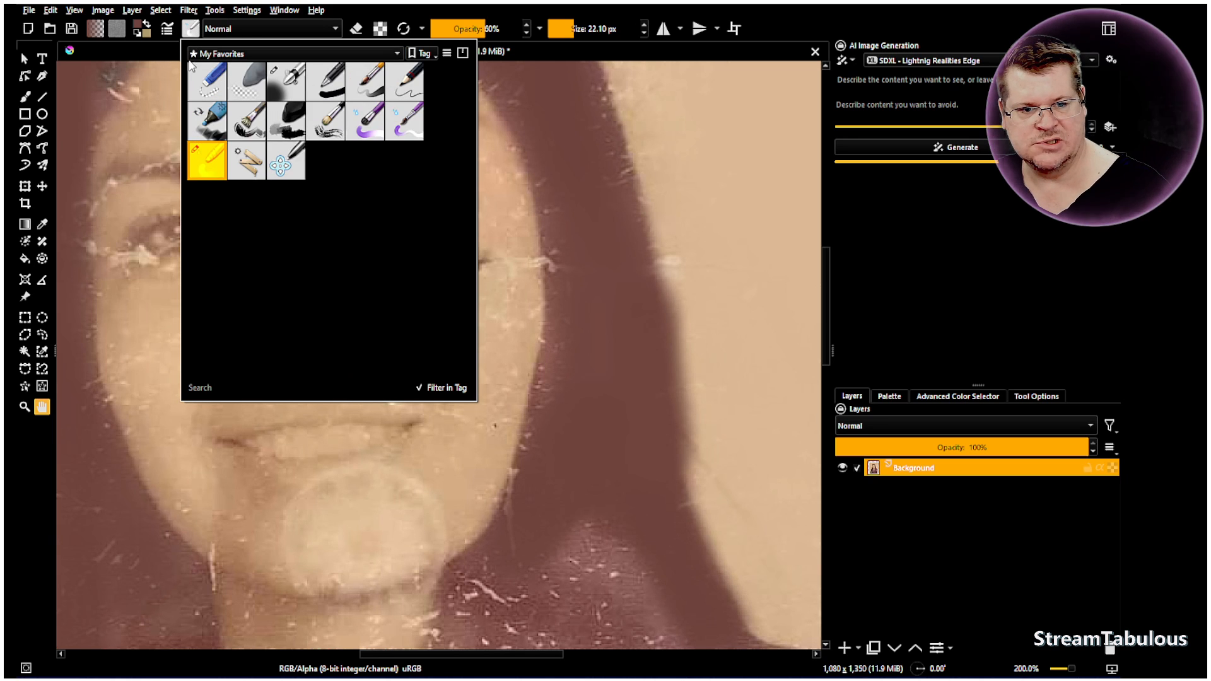
{"action": "mouse_move", "coordinate": [287, 92]}
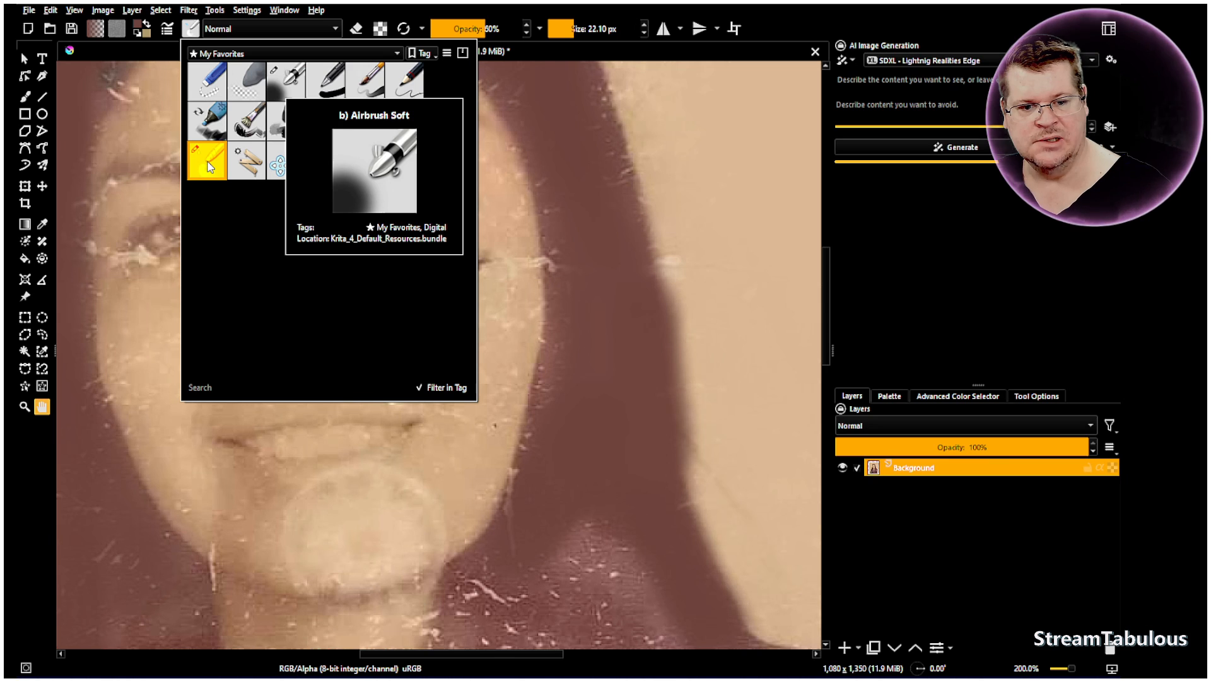
{"action": "mouse_move", "coordinate": [210, 168]}
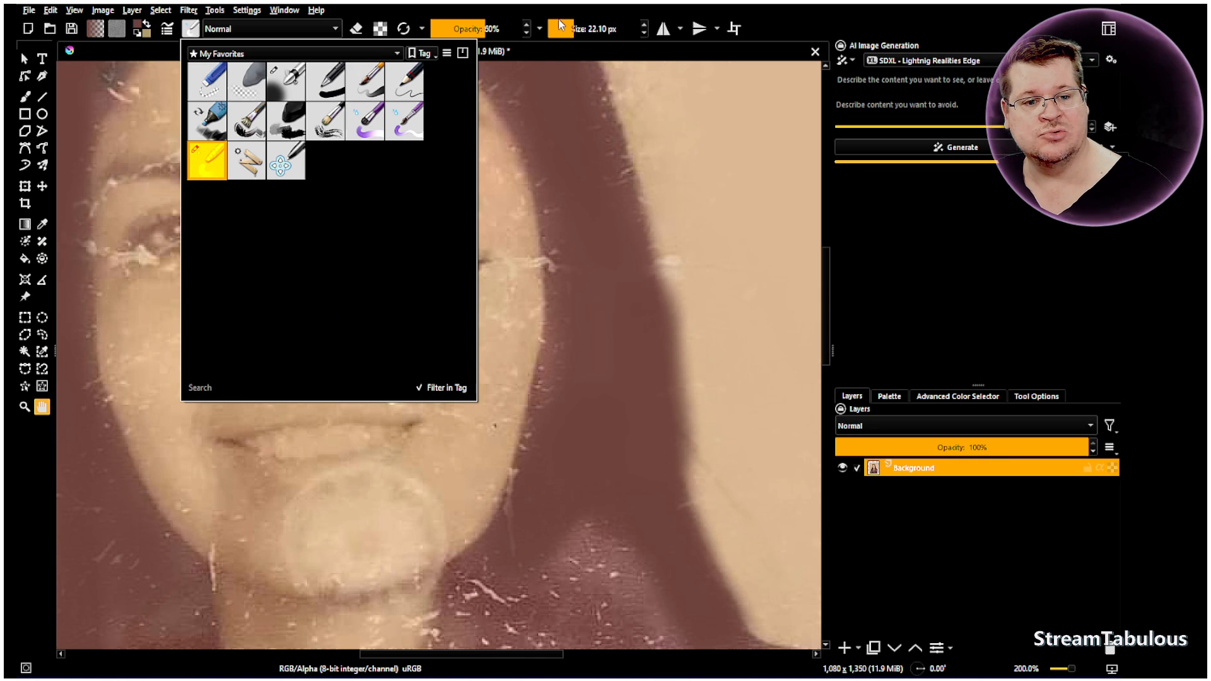
{"action": "left_click", "coordinate": [625, 7]}
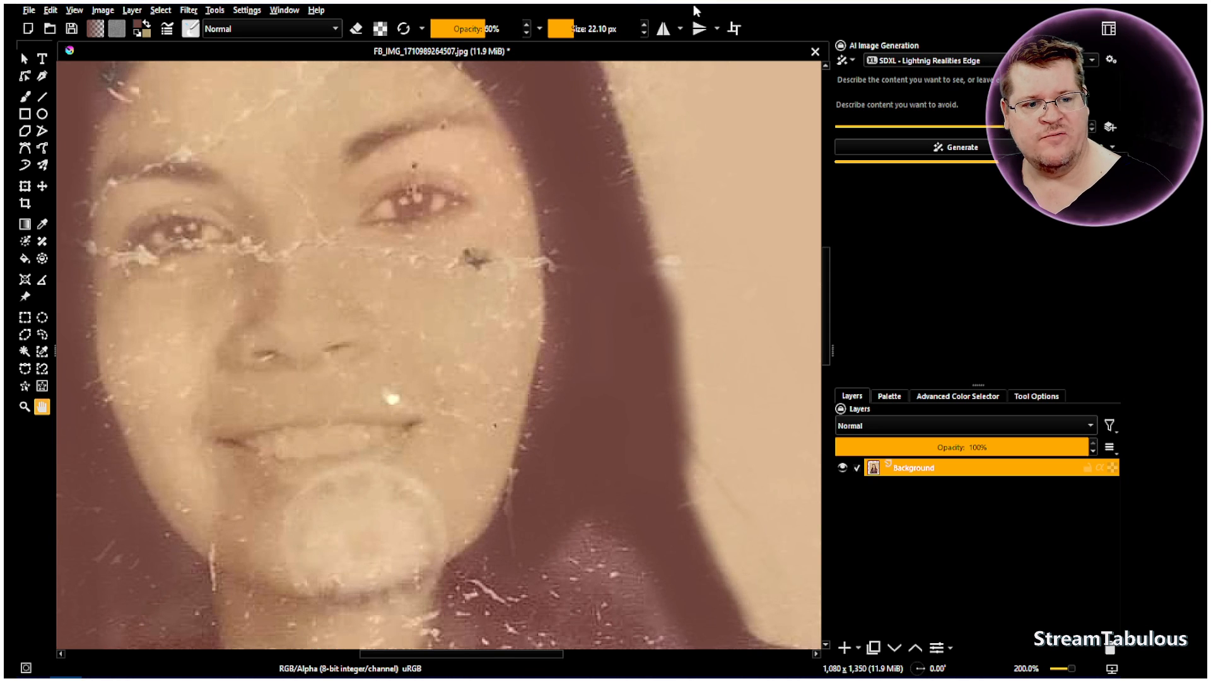
Blend away the dark mark on the cheek and the crease across the nose with Blender Basic at 88% opacity and 22.10 px
{"action": "left_click", "coordinate": [26, 98]}
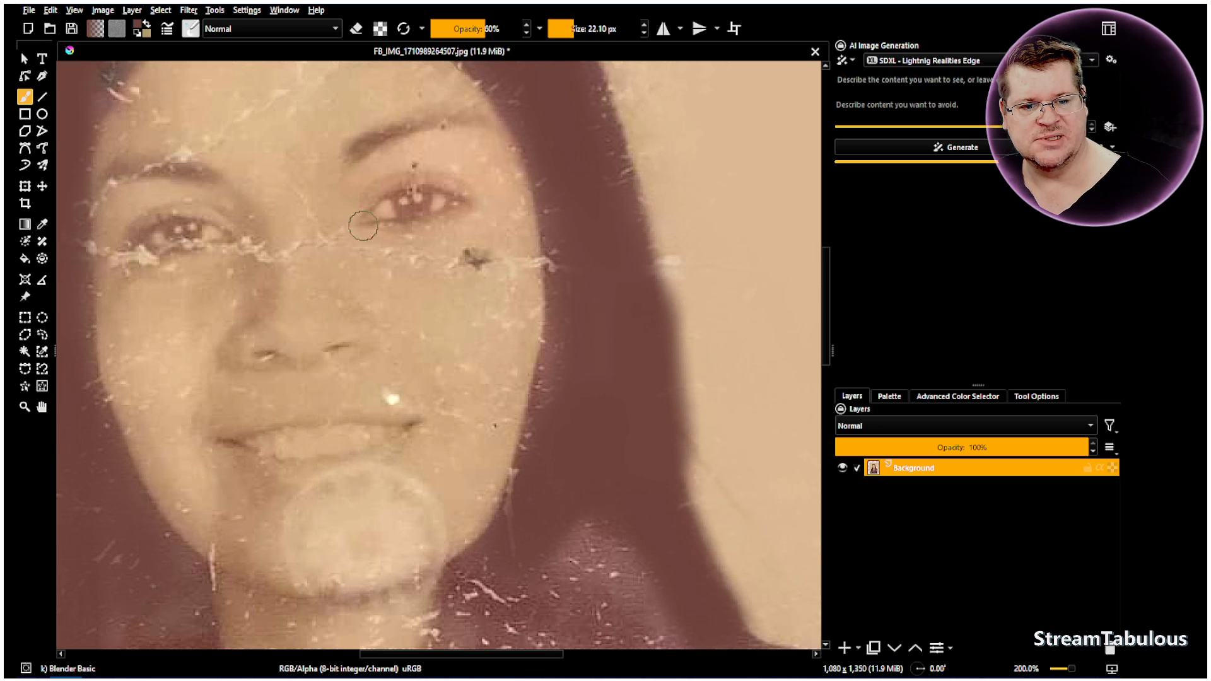
{"action": "mouse_move", "coordinate": [497, 30]}
{"action": "left_mouse_down"}
{"action": "mouse_move", "coordinate": [528, 36]}
{"action": "mouse_move", "coordinate": [513, 37]}
{"action": "left_mouse_up"}
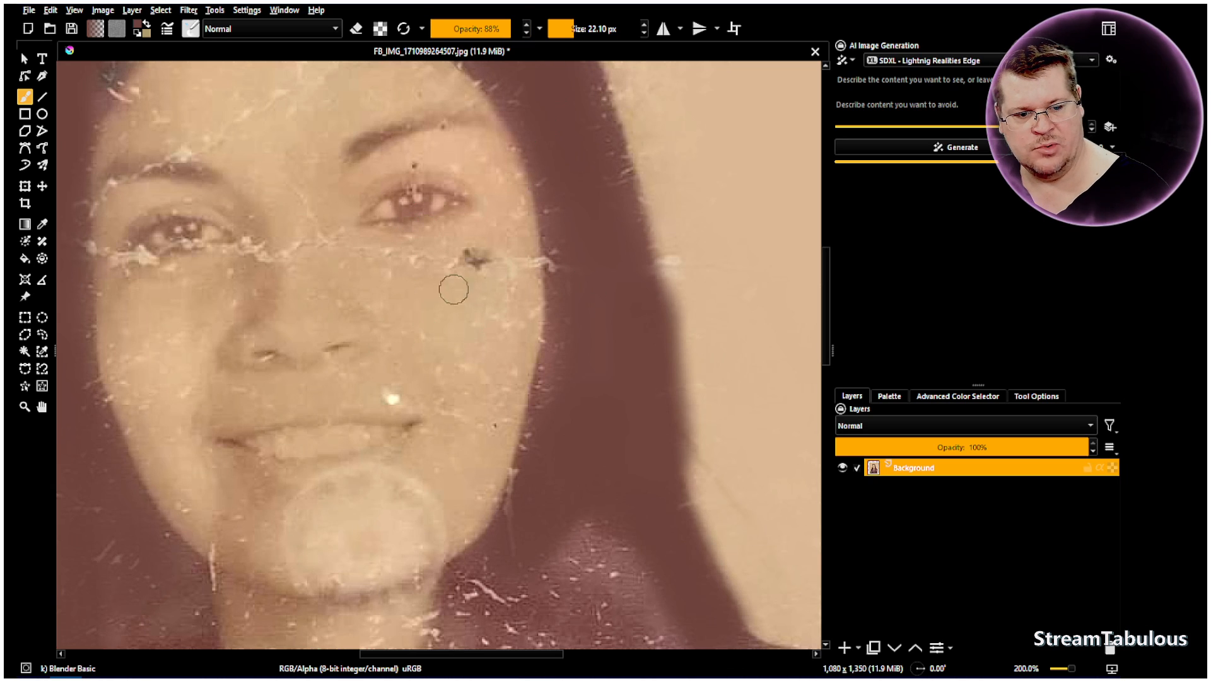
{"action": "left_click", "coordinate": [476, 260]}
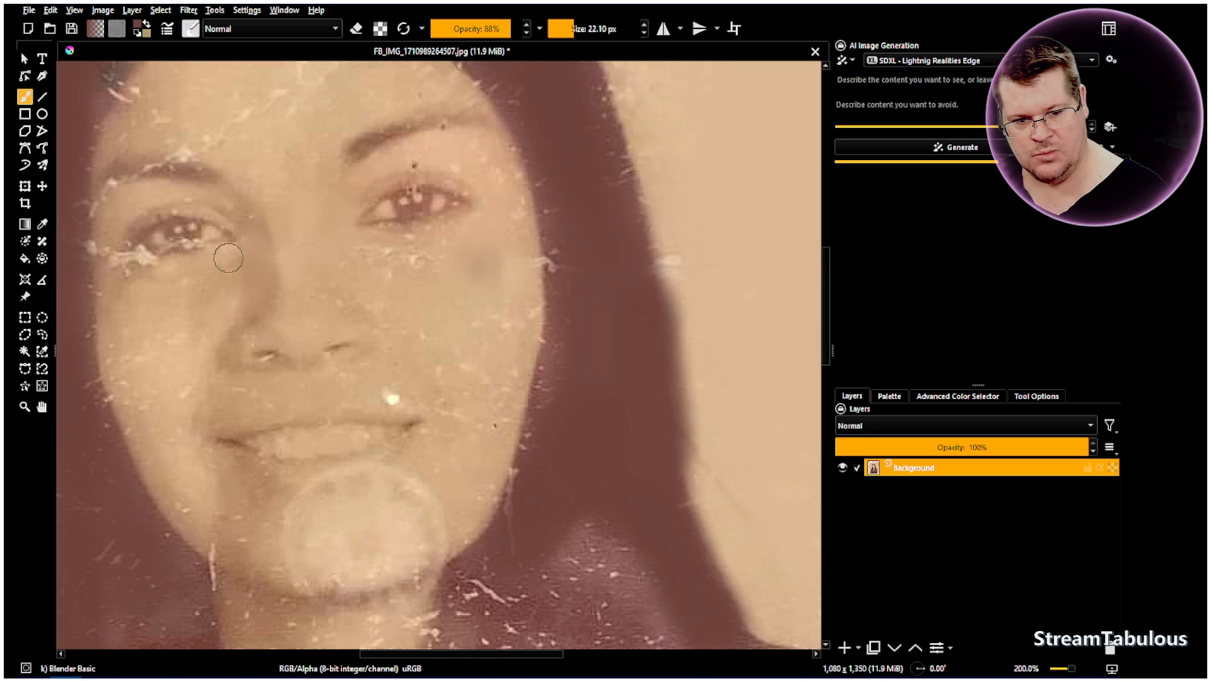
Reduce the blender brush to 6 px and blend the fine remains of the crease beneath the eye at the photo's left
{"action": "key", "text": "bracketleft"}
{"action": "key", "text": "bracketleft"}
{"action": "key", "text": "bracketleft"}
{"action": "key", "text": "bracketleft"}
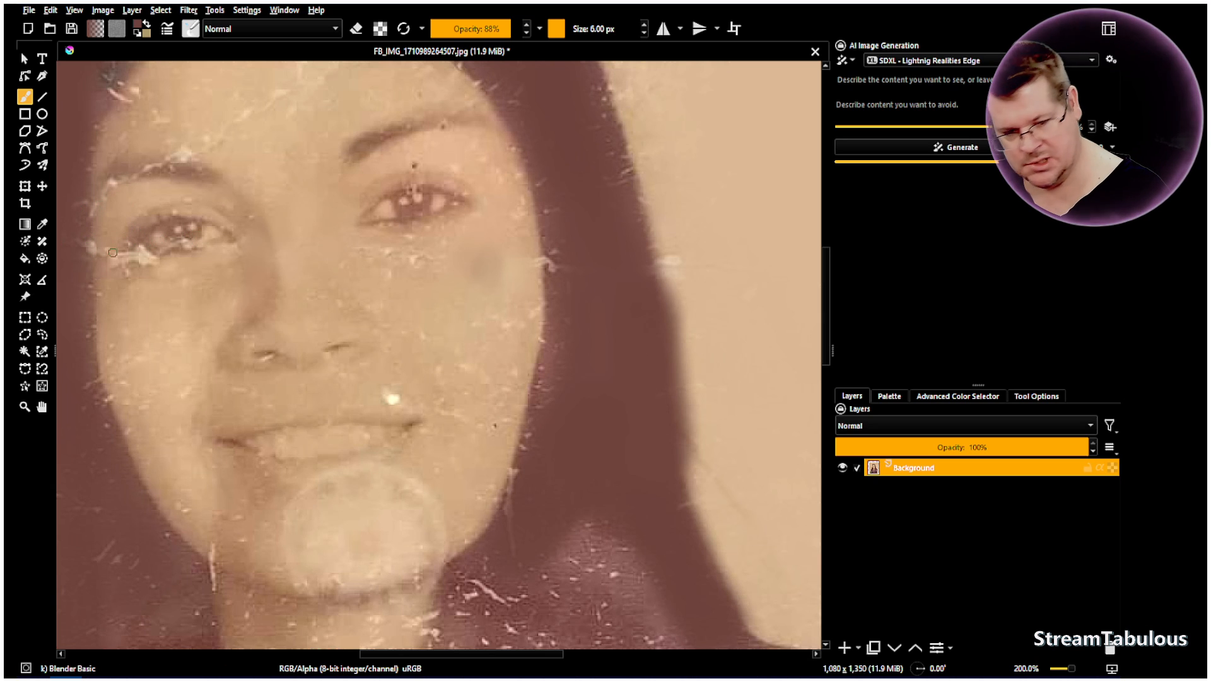
Enlarge the blender brush to 47 px and smooth the chin stain, the skin around the mouth and the marks on the cheek
{"action": "key", "text": "bracketright"}
{"action": "key", "text": "bracketright"}
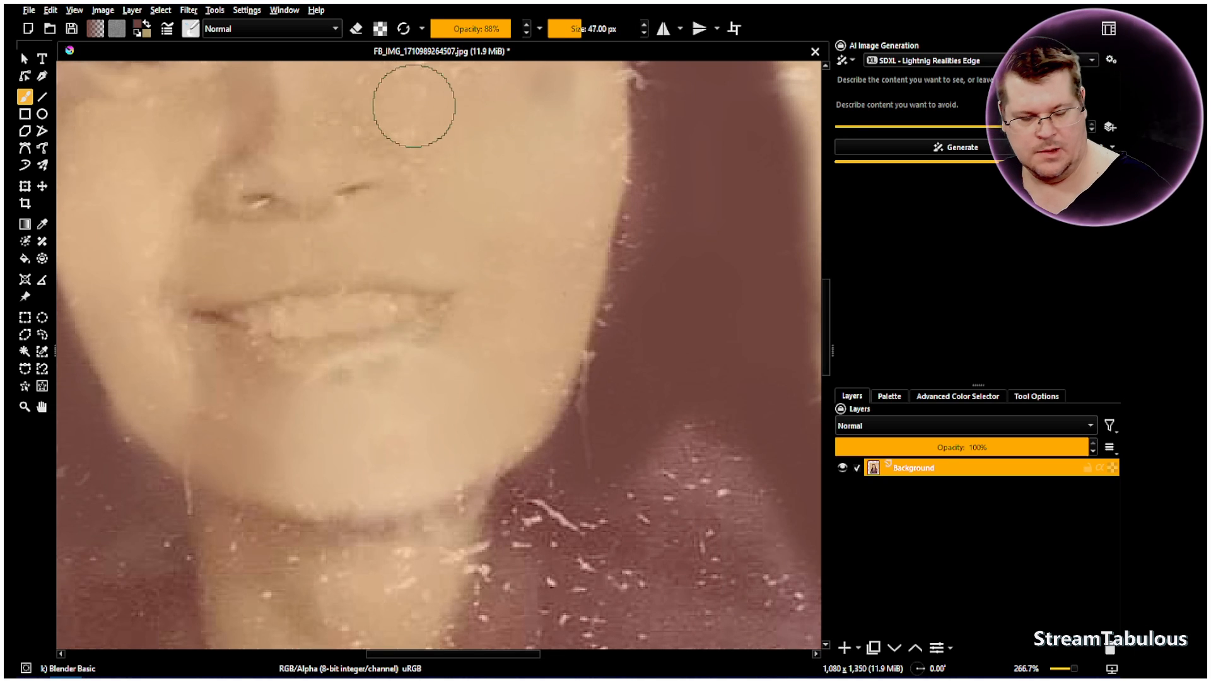
{"action": "scroll", "coordinate": [441, 140], "scroll_direction": "down", "scroll_amount": 2}
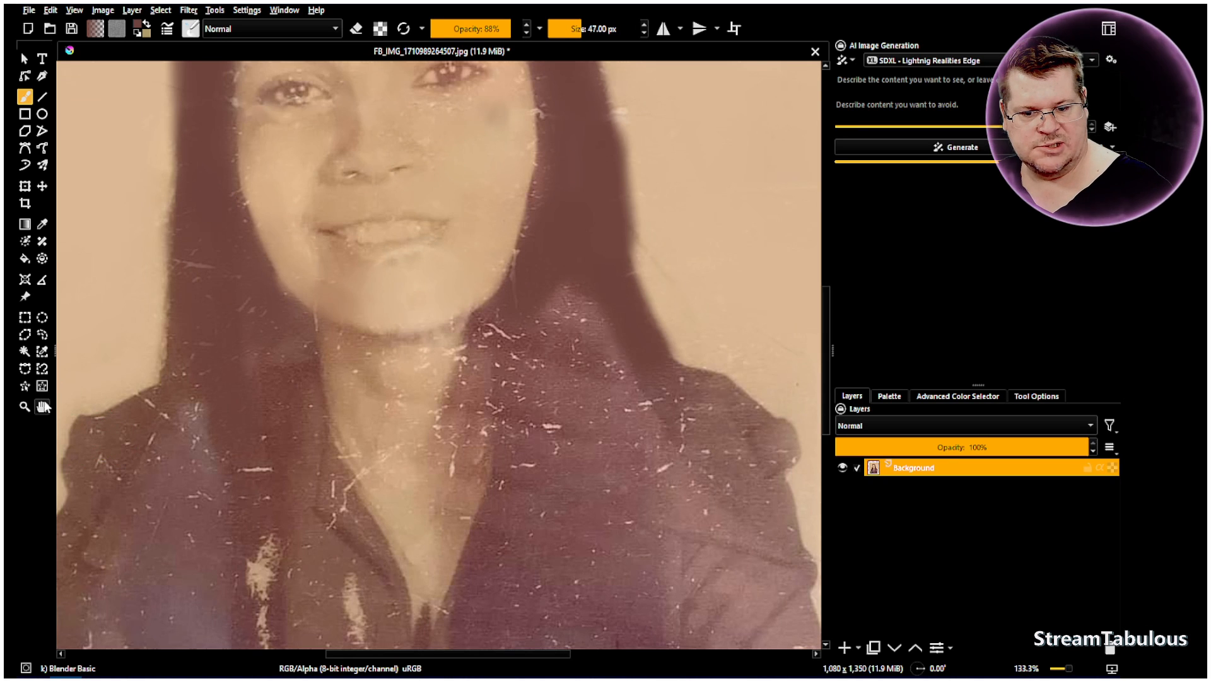
{"action": "left_click", "coordinate": [42, 407]}
{"action": "scroll", "coordinate": [437, 268], "scroll_direction": "up", "scroll_amount": 2}
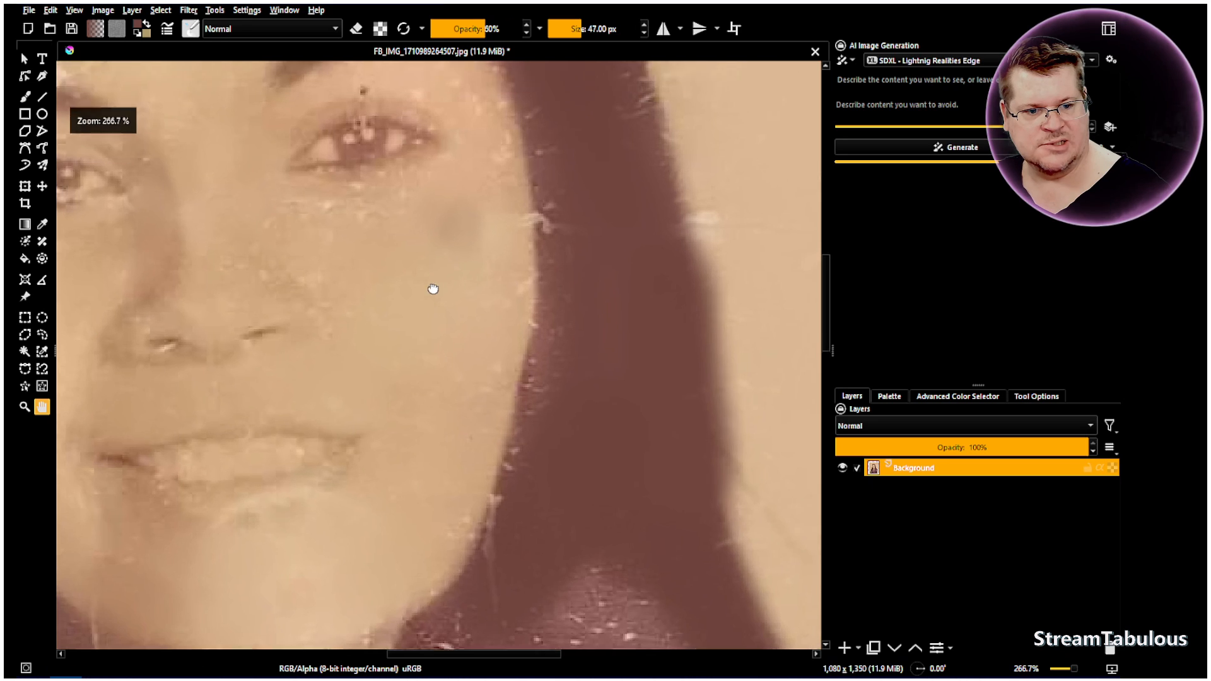
{"action": "left_click_drag", "start_coordinate": [437, 275], "coordinate": [418, 354]}
{"action": "left_click", "coordinate": [28, 99]}
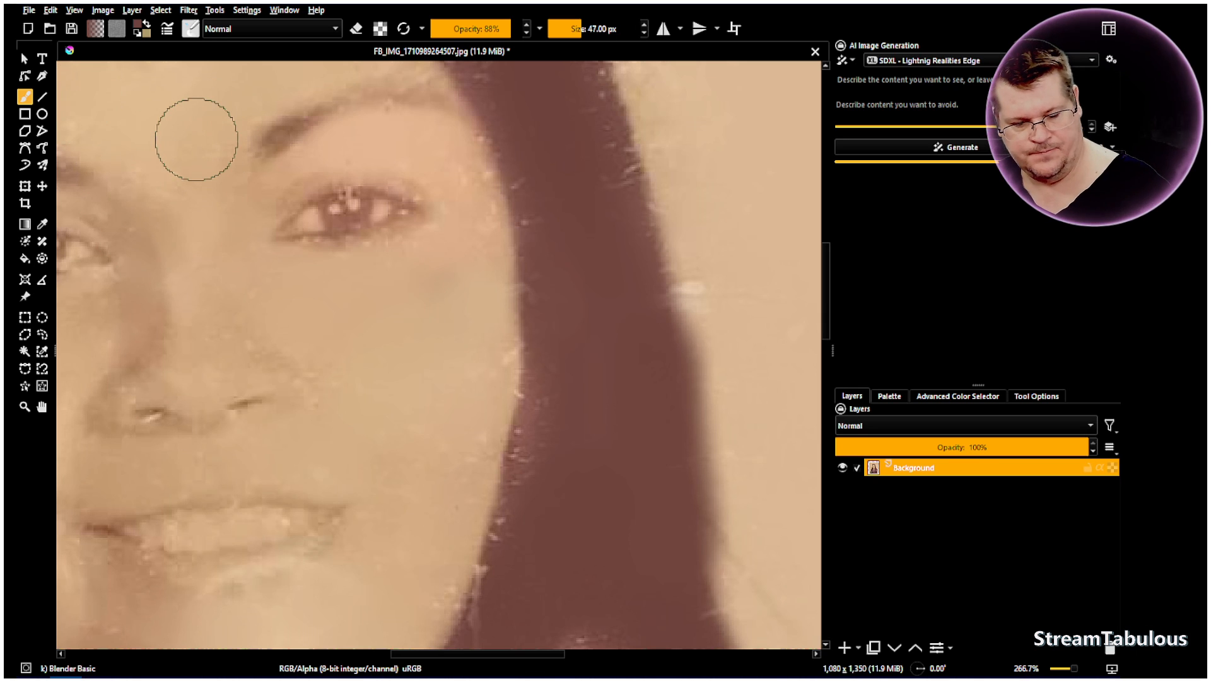
Blend away the scratches and specks on the forehead and along the hairline with the 47 px blender brush
{"action": "left_click", "coordinate": [44, 410]}
{"action": "left_click_drag", "start_coordinate": [196, 344], "coordinate": [270, 353]}
{"action": "left_click_drag", "start_coordinate": [202, 128], "coordinate": [335, 313]}
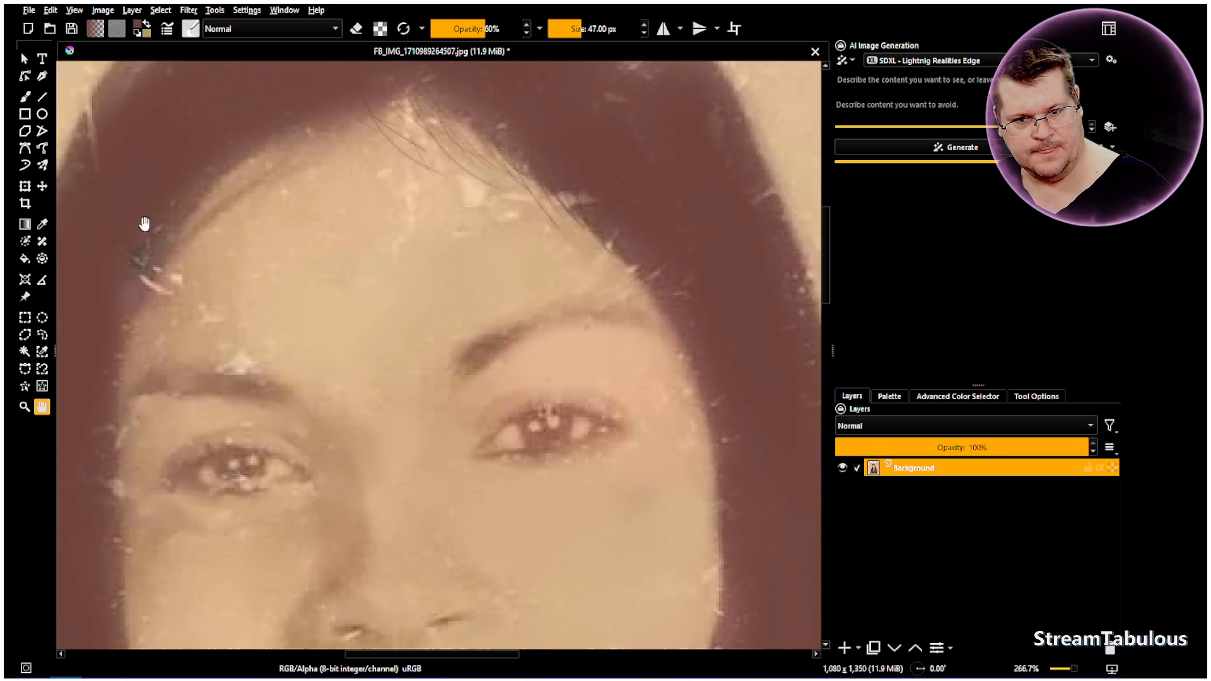
{"action": "left_click", "coordinate": [25, 96]}
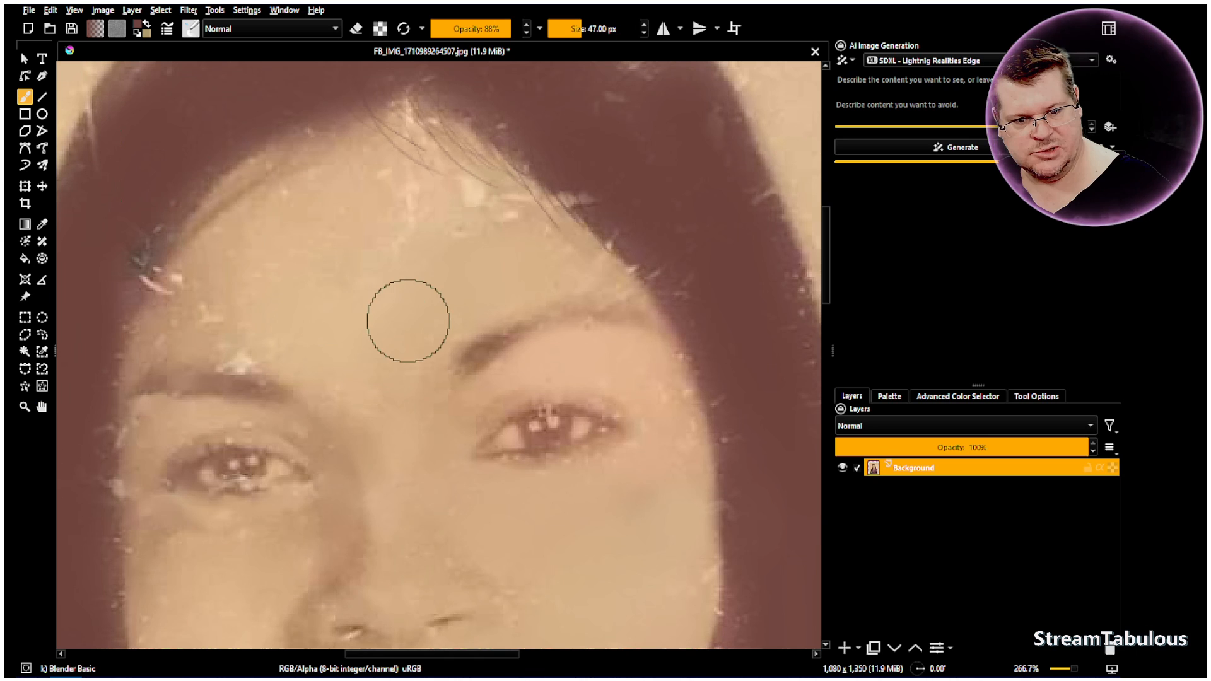
{"action": "mouse_move", "coordinate": [179, 279]}
{"action": "left_mouse_down"}
{"action": "mouse_move", "coordinate": [208, 270]}
{"action": "mouse_move", "coordinate": [179, 299]}
{"action": "mouse_move", "coordinate": [218, 262]}
{"action": "mouse_move", "coordinate": [198, 286]}
{"action": "mouse_move", "coordinate": [204, 320]}
{"action": "mouse_move", "coordinate": [226, 298]}
{"action": "mouse_move", "coordinate": [225, 333]}
{"action": "mouse_move", "coordinate": [222, 299]}
{"action": "mouse_move", "coordinate": [216, 314]}
{"action": "mouse_move", "coordinate": [256, 345]}
{"action": "mouse_move", "coordinate": [219, 326]}
{"action": "mouse_move", "coordinate": [278, 350]}
{"action": "mouse_move", "coordinate": [193, 296]}
{"action": "left_mouse_up"}
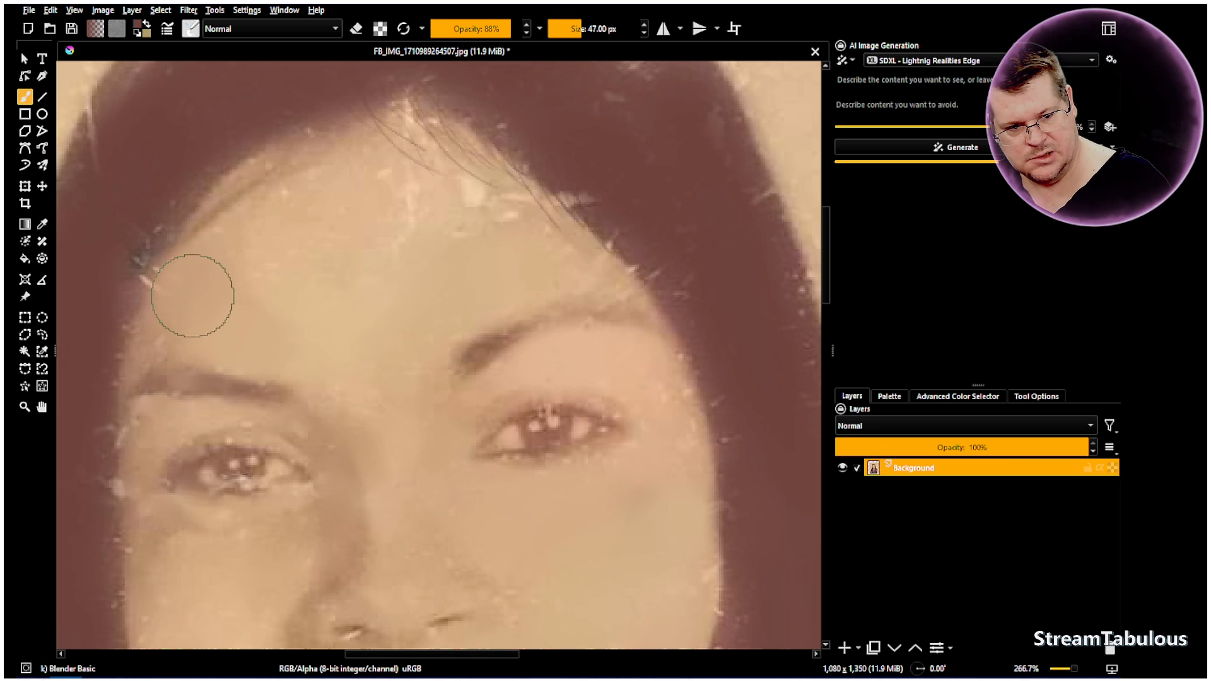
{"action": "mouse_move", "coordinate": [536, 274]}
{"action": "left_mouse_down"}
{"action": "mouse_move", "coordinate": [492, 229]}
{"action": "mouse_move", "coordinate": [507, 224]}
{"action": "mouse_move", "coordinate": [528, 238]}
{"action": "mouse_move", "coordinate": [443, 199]}
{"action": "mouse_move", "coordinate": [504, 238]}
{"action": "mouse_move", "coordinate": [465, 210]}
{"action": "mouse_move", "coordinate": [493, 239]}
{"action": "mouse_move", "coordinate": [423, 195]}
{"action": "mouse_move", "coordinate": [467, 234]}
{"action": "mouse_move", "coordinate": [409, 186]}
{"action": "mouse_move", "coordinate": [408, 214]}
{"action": "mouse_move", "coordinate": [374, 183]}
{"action": "mouse_move", "coordinate": [400, 245]}
{"action": "mouse_move", "coordinate": [383, 237]}
{"action": "mouse_move", "coordinate": [389, 196]}
{"action": "mouse_move", "coordinate": [310, 208]}
{"action": "mouse_move", "coordinate": [400, 169]}
{"action": "mouse_move", "coordinate": [341, 178]}
{"action": "mouse_move", "coordinate": [260, 230]}
{"action": "mouse_move", "coordinate": [283, 297]}
{"action": "mouse_move", "coordinate": [409, 256]}
{"action": "mouse_move", "coordinate": [379, 288]}
{"action": "mouse_move", "coordinate": [531, 232]}
{"action": "mouse_move", "coordinate": [615, 277]}
{"action": "mouse_move", "coordinate": [601, 275]}
{"action": "mouse_move", "coordinate": [653, 278]}
{"action": "mouse_move", "coordinate": [664, 198]}
{"action": "mouse_move", "coordinate": [670, 238]}
{"action": "mouse_move", "coordinate": [658, 235]}
{"action": "mouse_move", "coordinate": [703, 282]}
{"action": "mouse_move", "coordinate": [730, 158]}
{"action": "mouse_move", "coordinate": [725, 201]}
{"action": "mouse_move", "coordinate": [708, 143]}
{"action": "mouse_move", "coordinate": [728, 194]}
{"action": "mouse_move", "coordinate": [757, 218]}
{"action": "mouse_move", "coordinate": [703, 140]}
{"action": "mouse_move", "coordinate": [710, 179]}
{"action": "mouse_move", "coordinate": [605, 97]}
{"action": "mouse_move", "coordinate": [629, 80]}
{"action": "mouse_move", "coordinate": [641, 116]}
{"action": "mouse_move", "coordinate": [619, 188]}
{"action": "mouse_move", "coordinate": [560, 166]}
{"action": "mouse_move", "coordinate": [562, 152]}
{"action": "mouse_move", "coordinate": [685, 249]}
{"action": "mouse_move", "coordinate": [683, 299]}
{"action": "mouse_move", "coordinate": [696, 298]}
{"action": "mouse_move", "coordinate": [714, 400]}
{"action": "mouse_move", "coordinate": [728, 374]}
{"action": "mouse_move", "coordinate": [717, 420]}
{"action": "mouse_move", "coordinate": [745, 435]}
{"action": "mouse_move", "coordinate": [708, 440]}
{"action": "left_mouse_up"}
Blend the scratches on the neck and the pale damage streaks on the front of the clothing with the 47 px blender brush
{"action": "scroll", "coordinate": [446, 410], "scroll_direction": "down", "scroll_amount": 2}
{"action": "scroll", "coordinate": [543, 578], "scroll_direction": "down", "scroll_amount": 3}
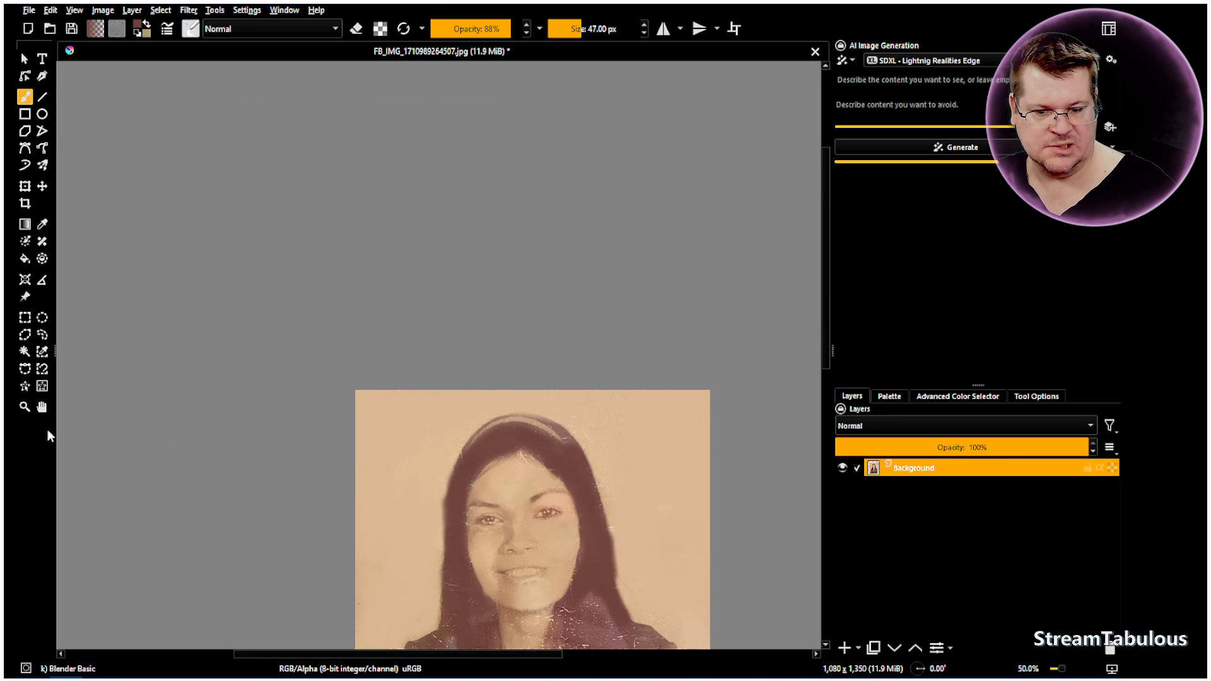
{"action": "left_click", "coordinate": [42, 407]}
{"action": "scroll", "coordinate": [465, 500], "scroll_direction": "up", "scroll_amount": 2}
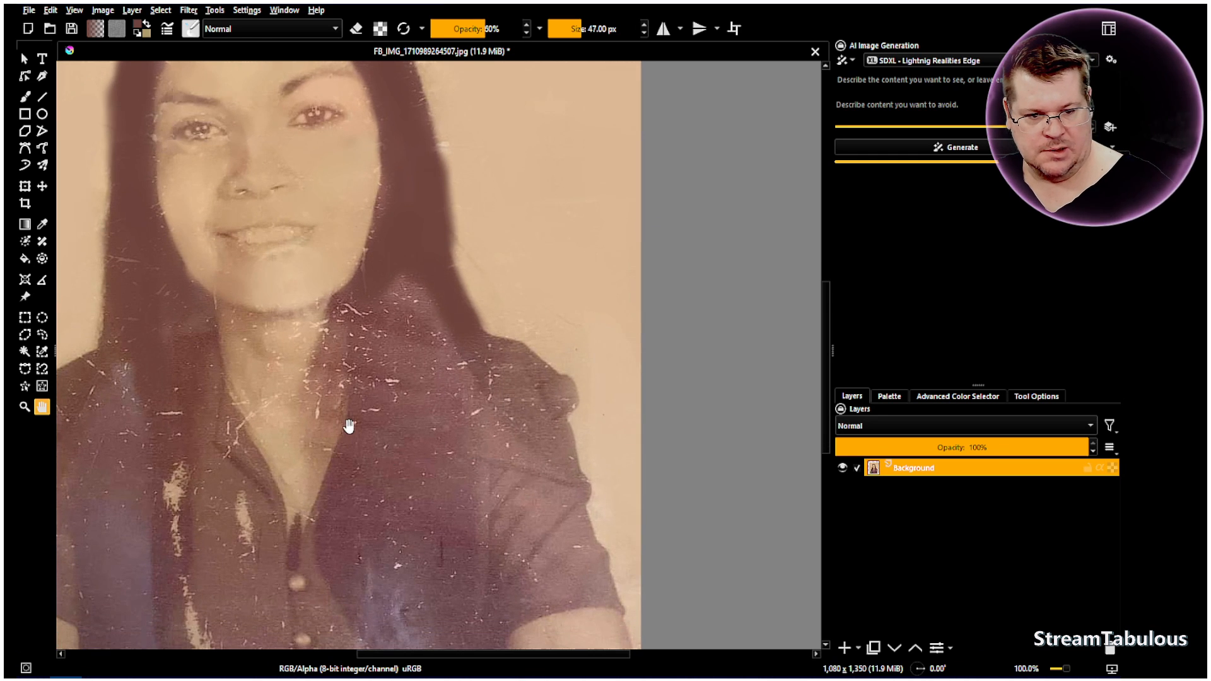
{"action": "scroll", "coordinate": [352, 424], "scroll_direction": "up", "scroll_amount": 1}
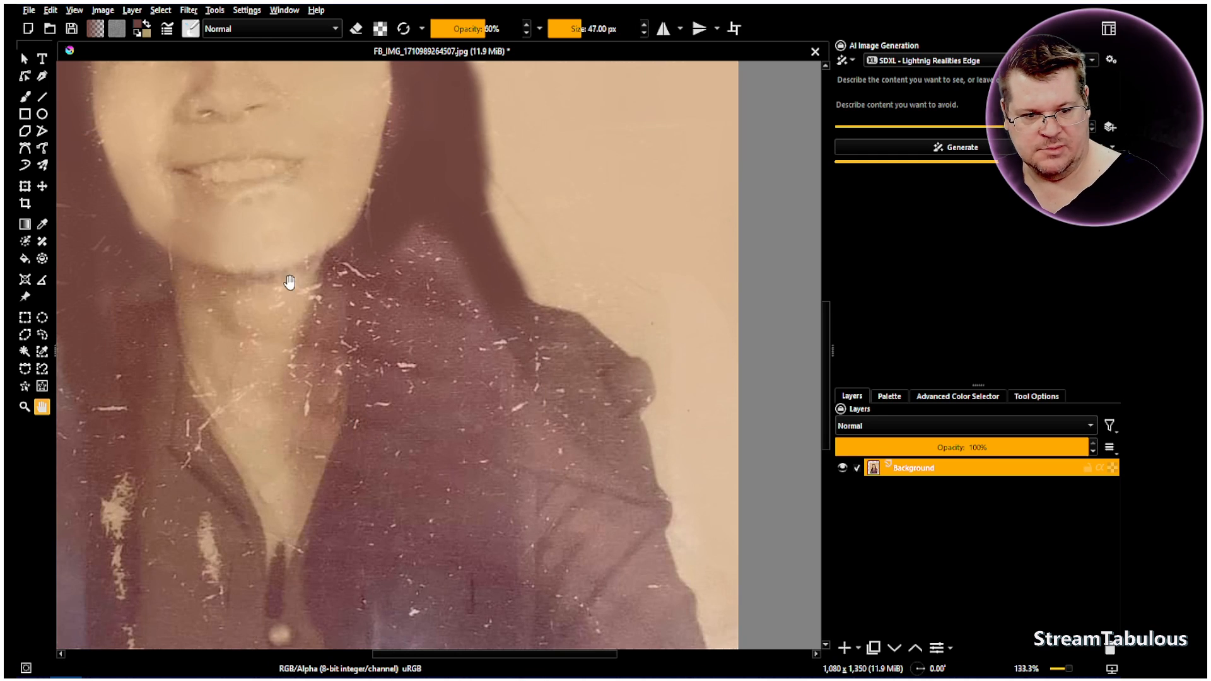
{"action": "left_click", "coordinate": [25, 96]}
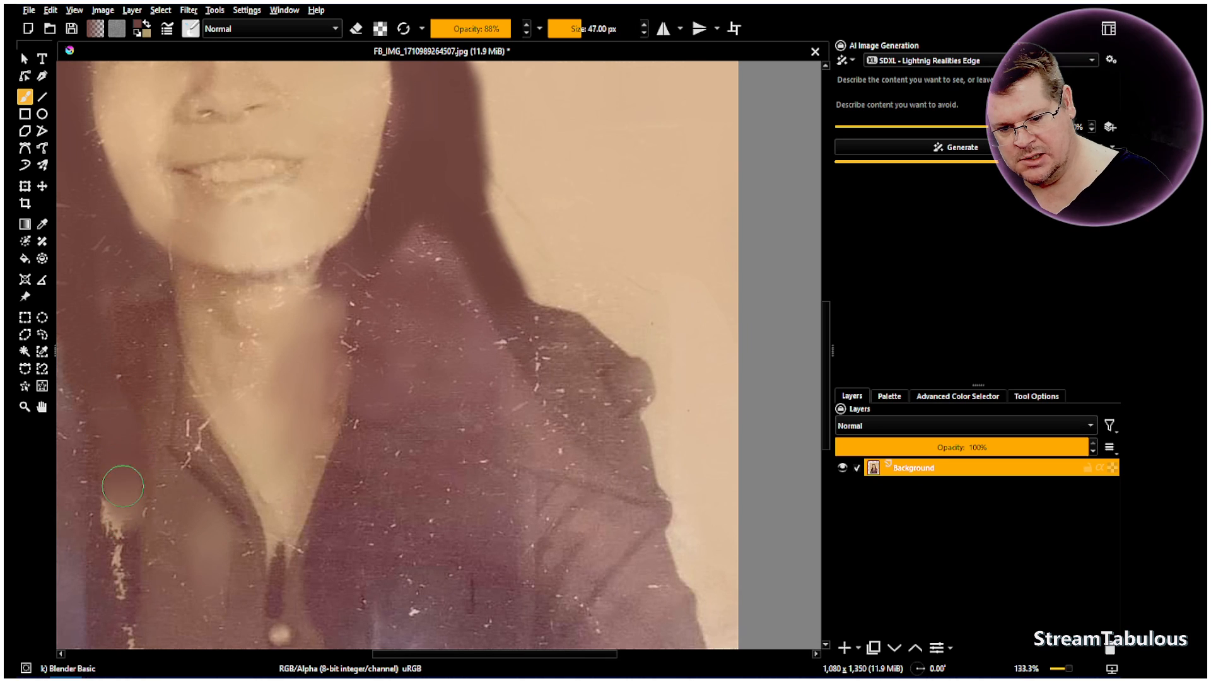
{"action": "left_click_drag", "start_coordinate": [121, 580], "coordinate": [116, 560]}
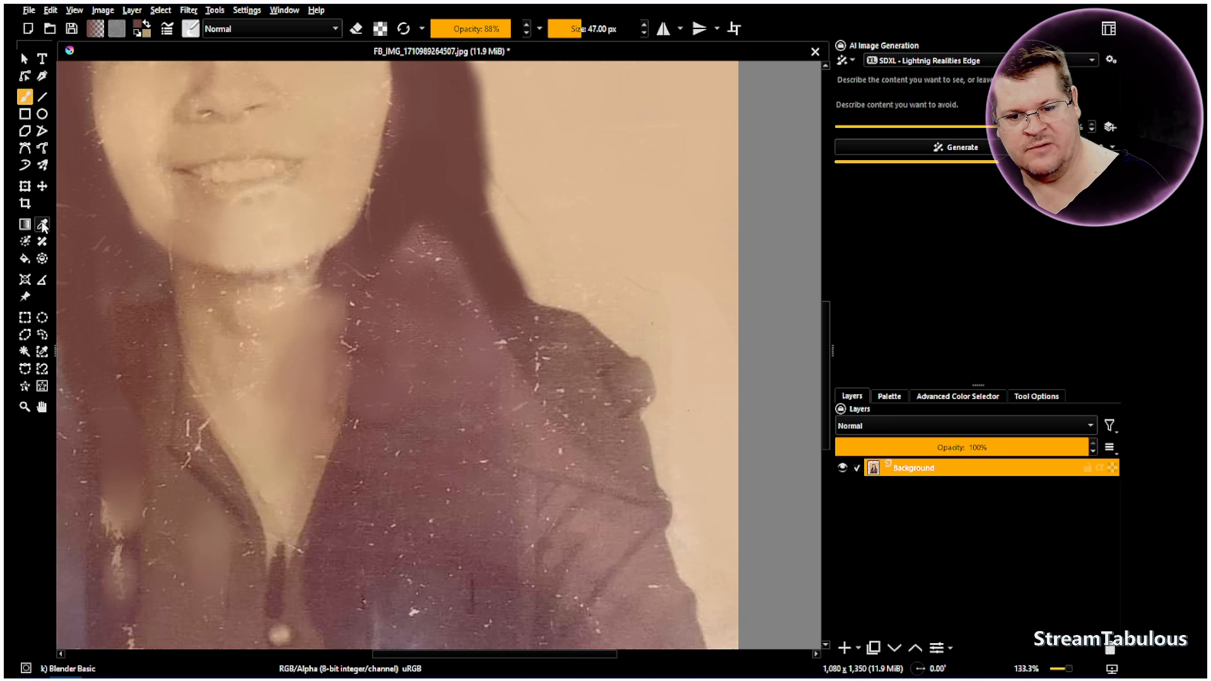
Sample a colour from the photo and blend the remaining pale streak on the clothing beside the collar
{"action": "left_click", "coordinate": [43, 225]}
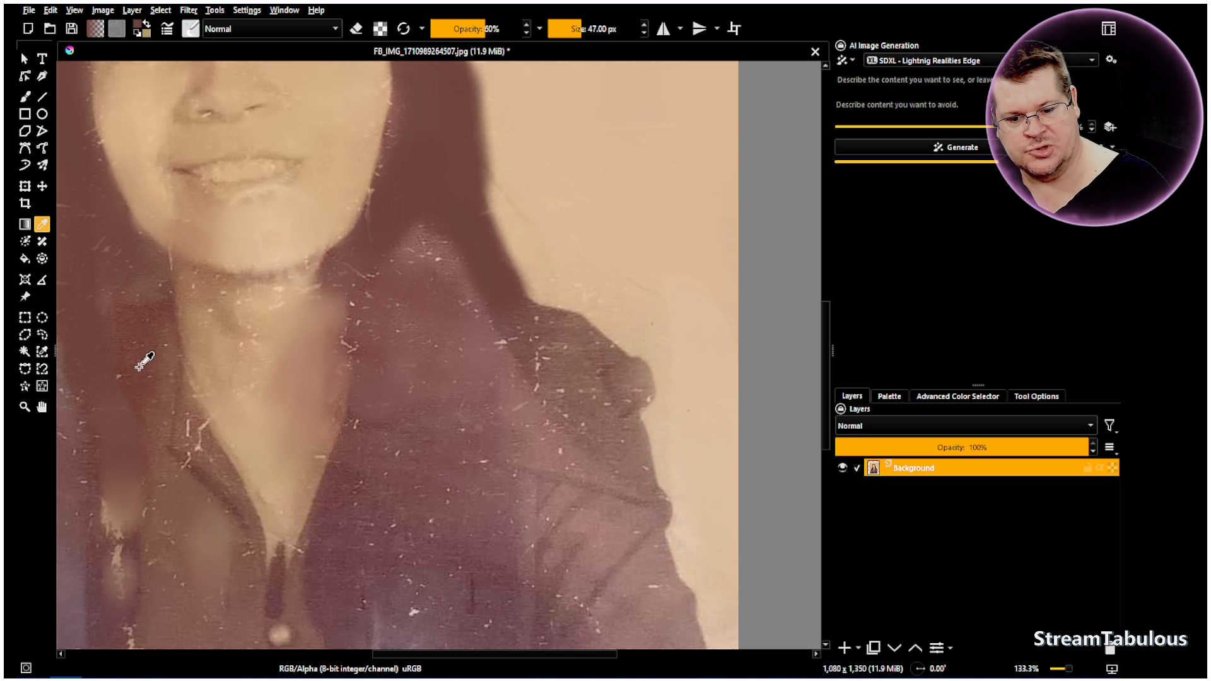
{"action": "left_click", "coordinate": [25, 98]}
{"action": "mouse_move", "coordinate": [120, 522]}
{"action": "left_mouse_down"}
{"action": "mouse_move", "coordinate": [122, 482]}
{"action": "mouse_move", "coordinate": [125, 555]}
{"action": "left_mouse_up"}
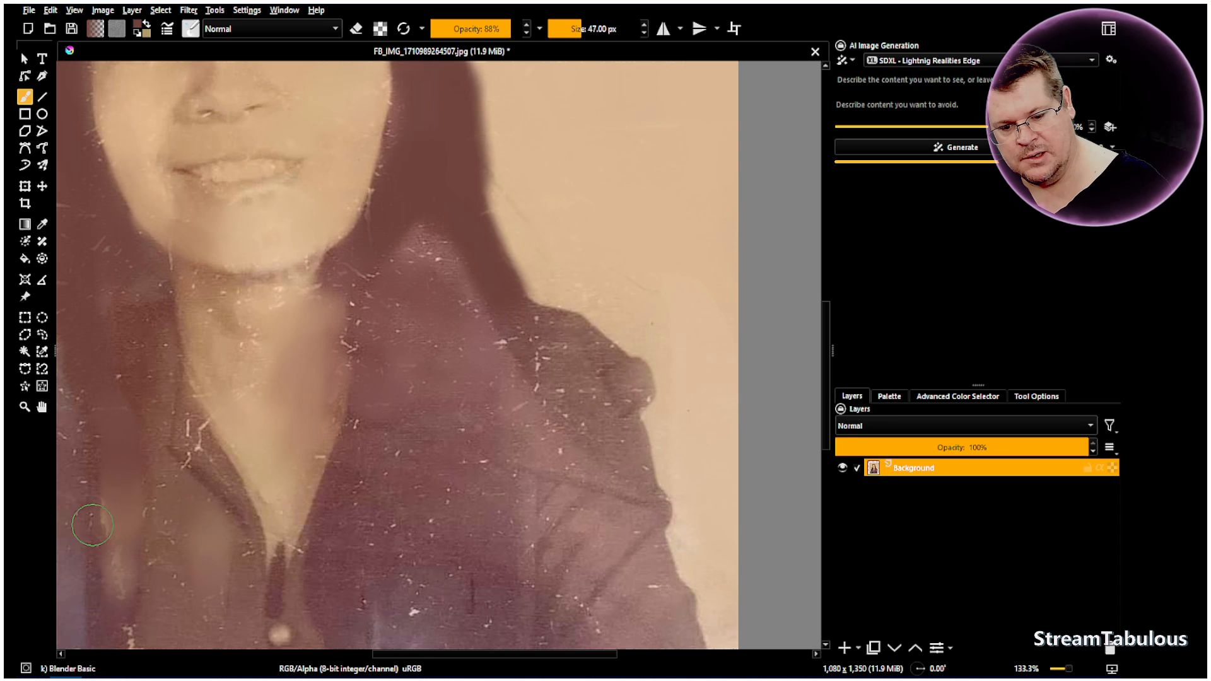
Sample a colour again and paint over the pale patch on the clothing with Airbrush Soft at 41 px and 100% opacity
{"action": "left_click", "coordinate": [44, 224]}
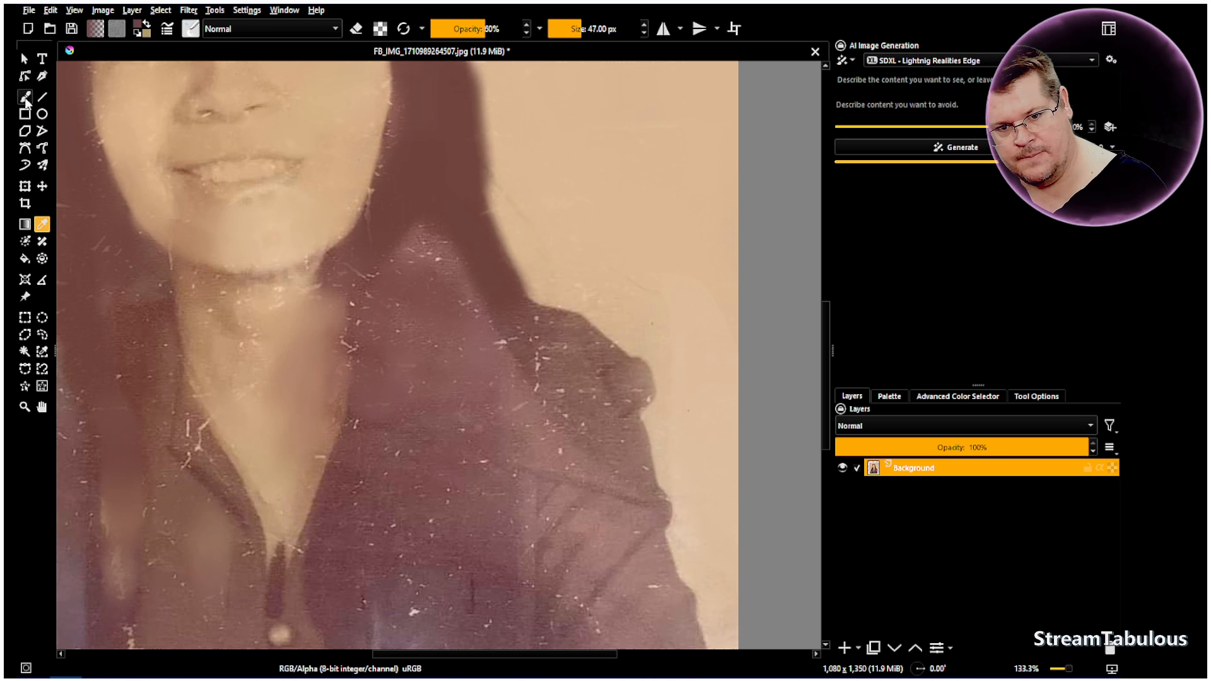
{"action": "left_click", "coordinate": [25, 97]}
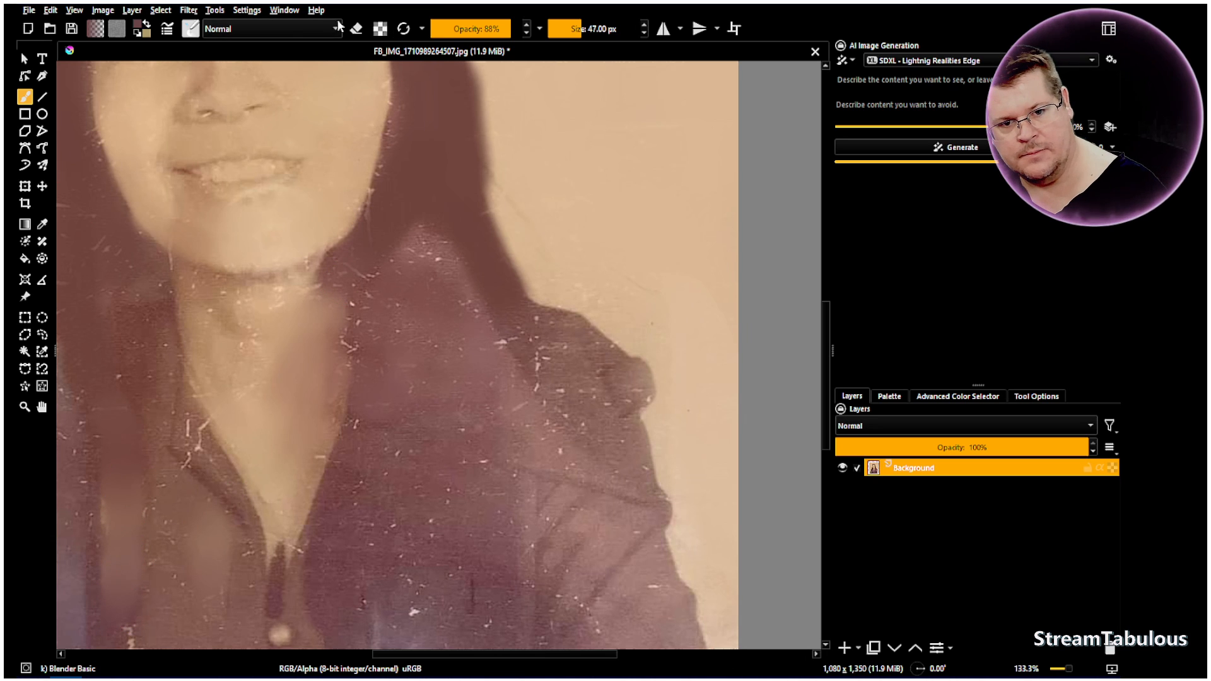
{"action": "left_click", "coordinate": [189, 29]}
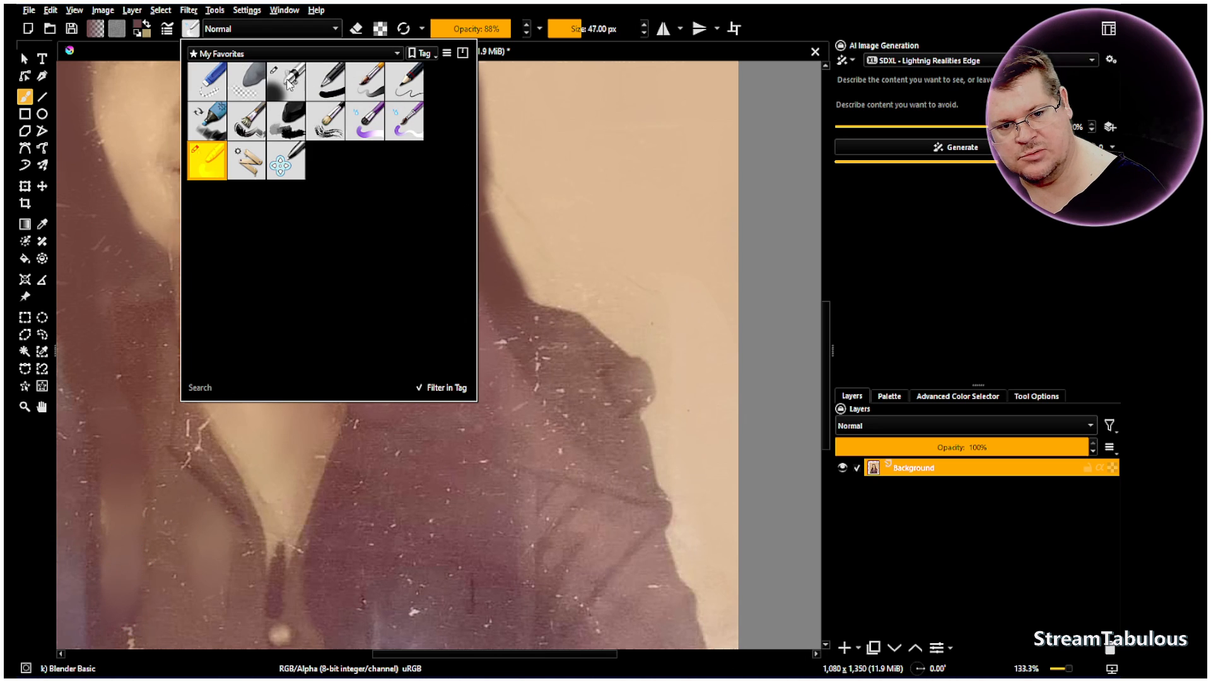
{"action": "left_click", "coordinate": [290, 83]}
{"action": "left_click", "coordinate": [402, 37]}
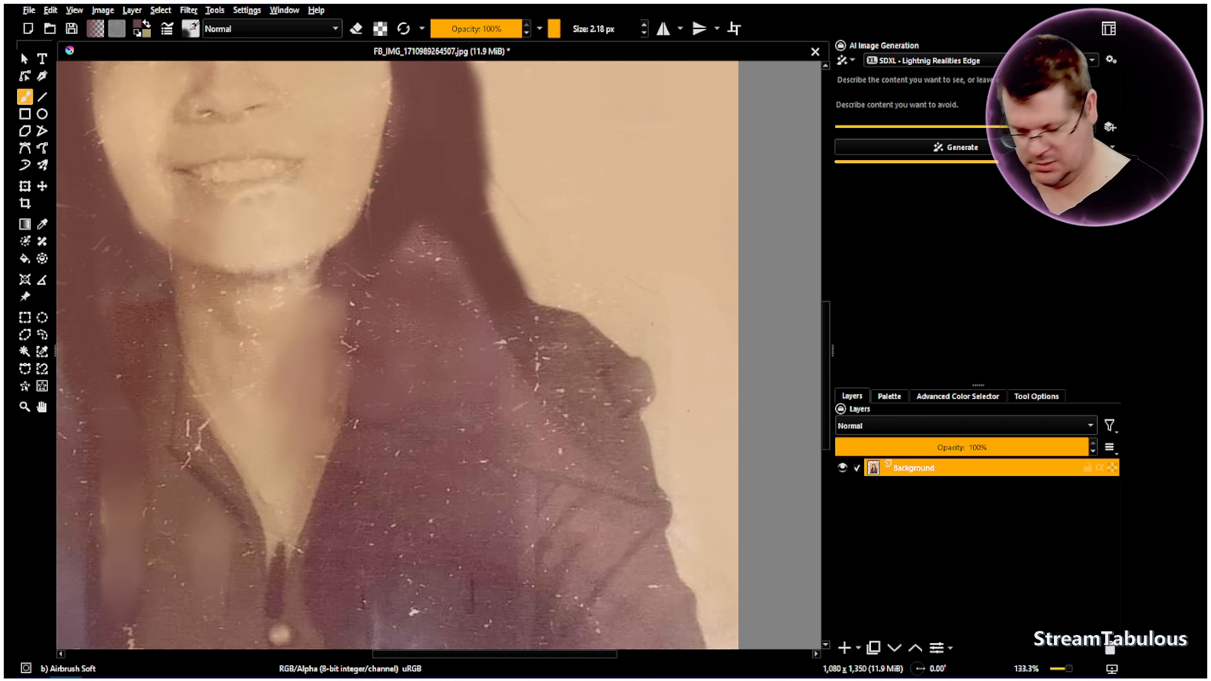
{"action": "key", "text": "bracketright"}
{"action": "key", "text": "bracketright"}
{"action": "key", "text": "bracketright"}
{"action": "key", "text": "bracketright"}
{"action": "key", "text": "bracketright"}
{"action": "key", "text": "bracketright"}
{"action": "key", "text": "bracketright"}
{"action": "key", "text": "bracketright"}
{"action": "key", "text": "bracketright"}
{"action": "key", "text": "bracketright"}
{"action": "key", "text": "bracketright"}
{"action": "key", "text": "bracketright"}
{"action": "key", "text": "bracketright"}
{"action": "key", "text": "bracketright"}
{"action": "key", "text": "bracketright"}
{"action": "key", "text": "bracketright"}
{"action": "key", "text": "bracketright"}
{"action": "key", "text": "bracketright"}
{"action": "key", "text": "bracketright"}
{"action": "key", "text": "bracketright"}
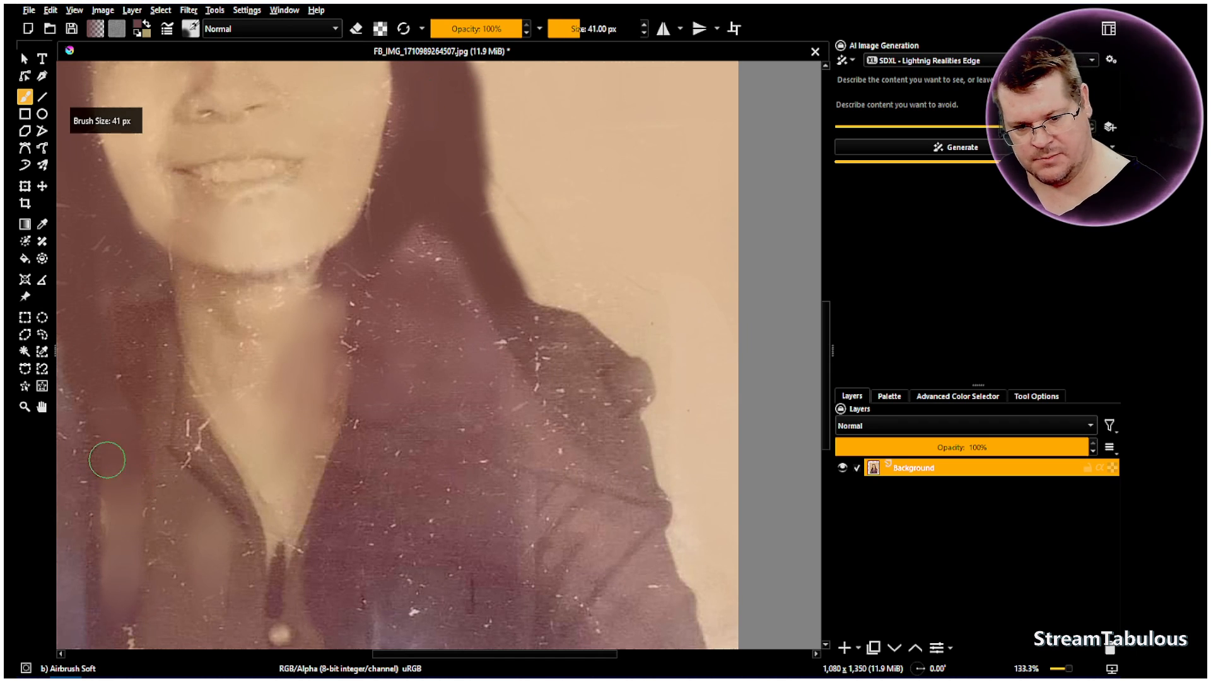
{"action": "left_click_drag", "start_coordinate": [130, 532], "coordinate": [126, 543]}
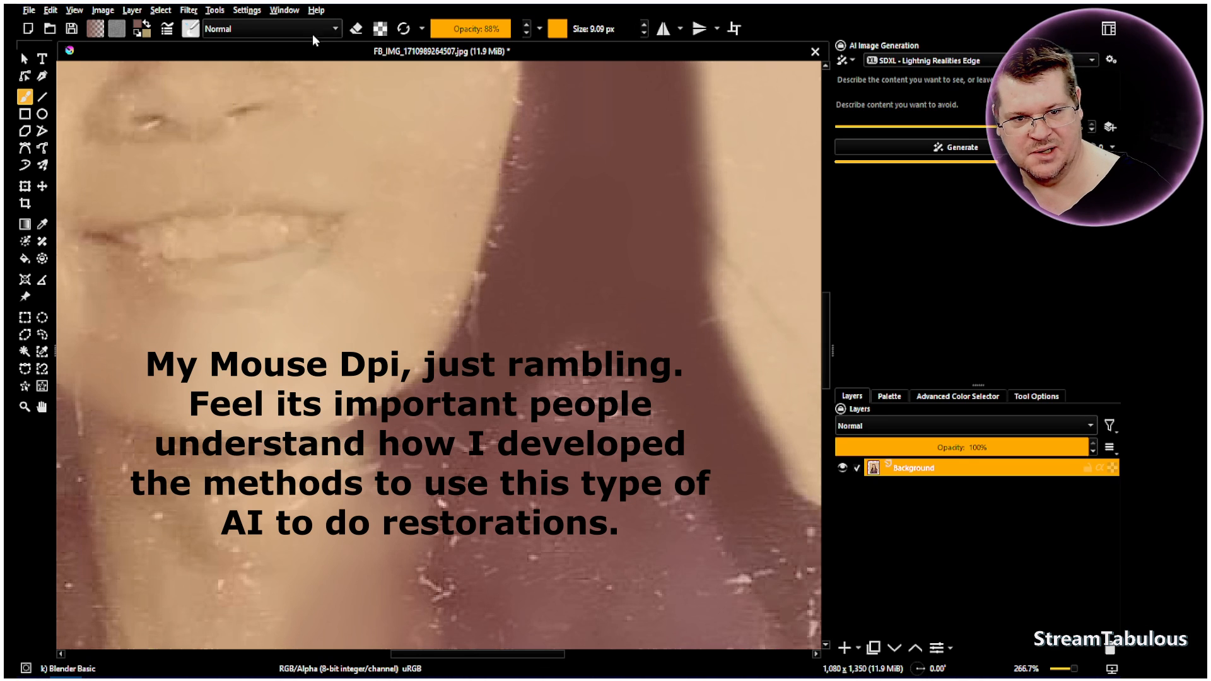
Blend the scratches on the neck below the chin with the blender brush at 48% opacity and 58.64 px size
{"action": "left_click_drag", "start_coordinate": [502, 26], "coordinate": [473, 27]}
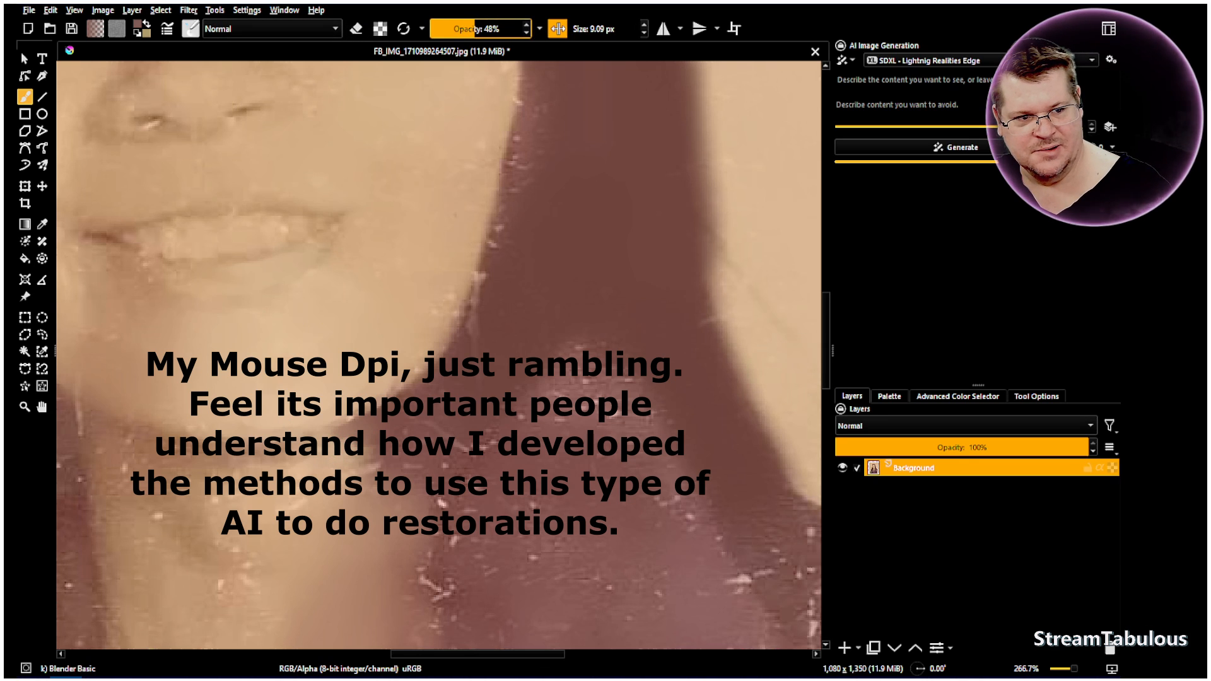
{"action": "left_click", "coordinate": [557, 29]}
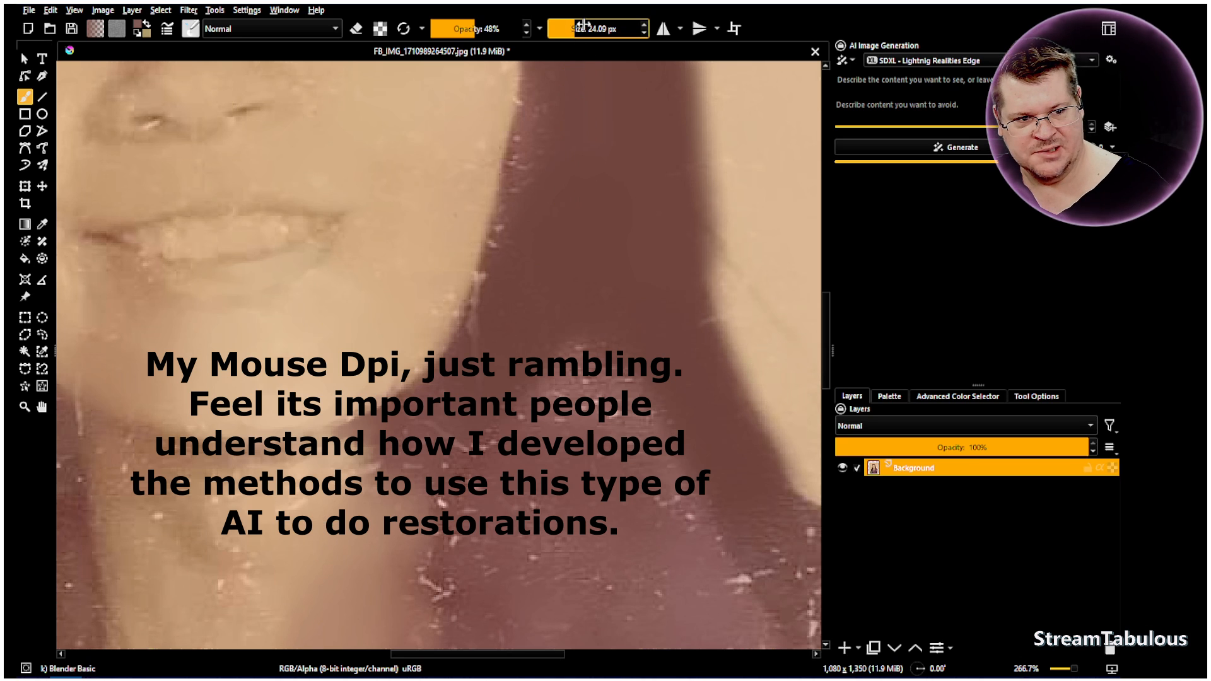
{"action": "left_click", "coordinate": [583, 26]}
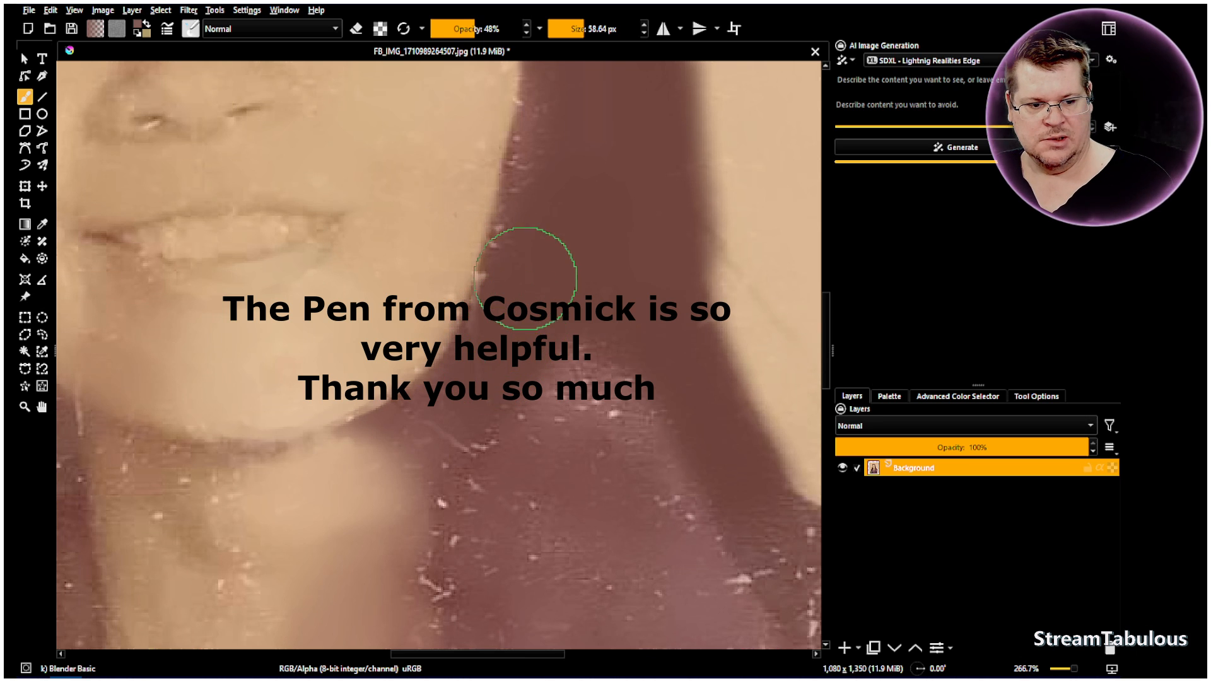
{"action": "left_click", "coordinate": [41, 410]}
{"action": "left_click_drag", "start_coordinate": [362, 421], "coordinate": [383, 357]}
{"action": "scroll", "coordinate": [387, 347], "scroll_direction": "down", "scroll_amount": 4}
{"action": "scroll", "coordinate": [389, 386], "scroll_direction": "up", "scroll_amount": 2}
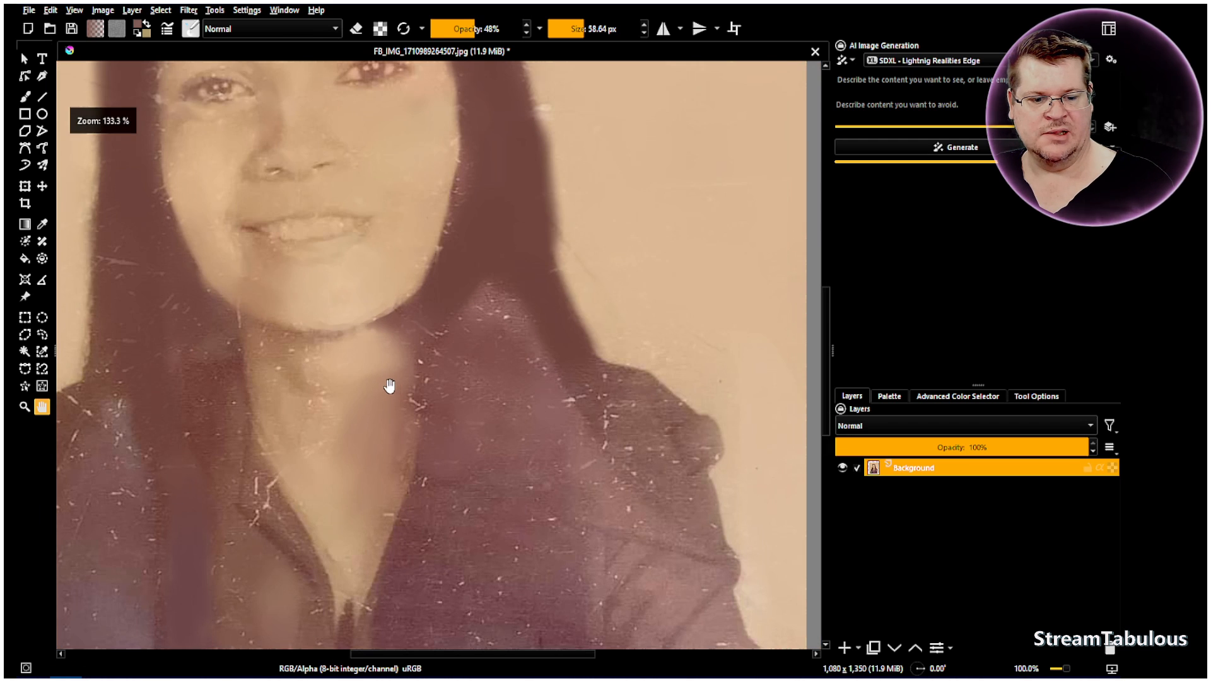
{"action": "left_click", "coordinate": [25, 96]}
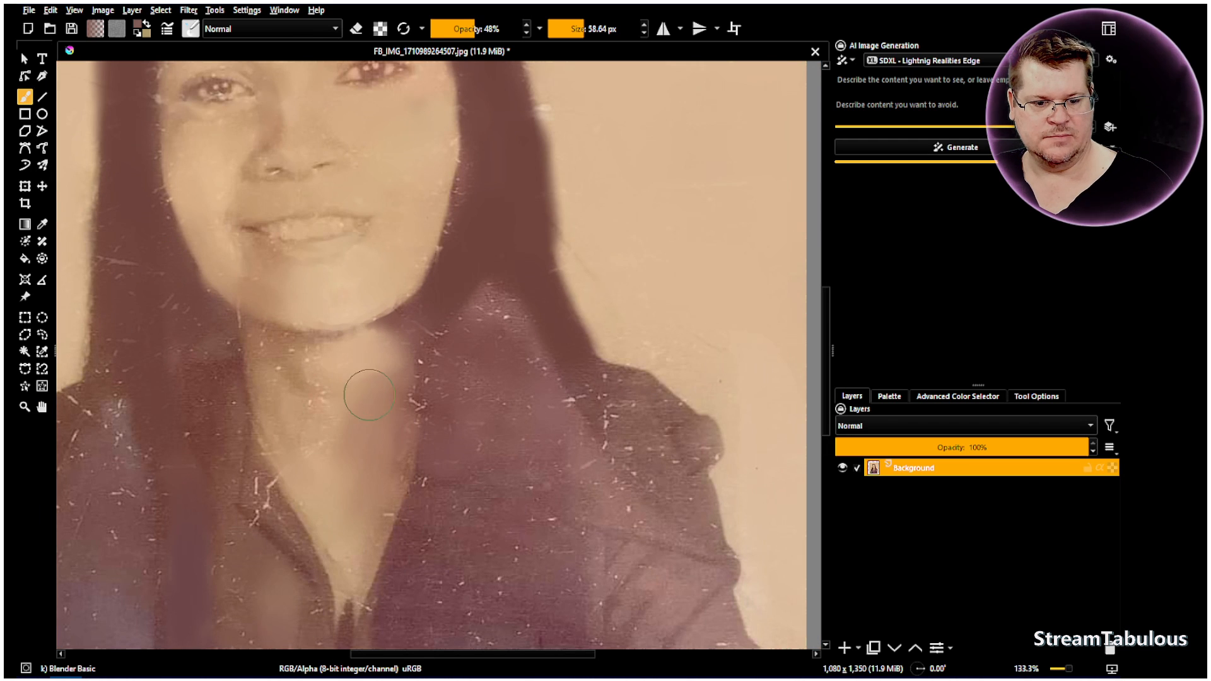
{"action": "mouse_move", "coordinate": [363, 384]}
{"action": "left_mouse_down"}
{"action": "mouse_move", "coordinate": [326, 353]}
{"action": "mouse_move", "coordinate": [344, 349]}
{"action": "mouse_move", "coordinate": [353, 352]}
{"action": "mouse_move", "coordinate": [322, 374]}
{"action": "mouse_move", "coordinate": [310, 365]}
{"action": "mouse_move", "coordinate": [326, 393]}
{"action": "mouse_move", "coordinate": [316, 366]}
{"action": "left_mouse_up"}
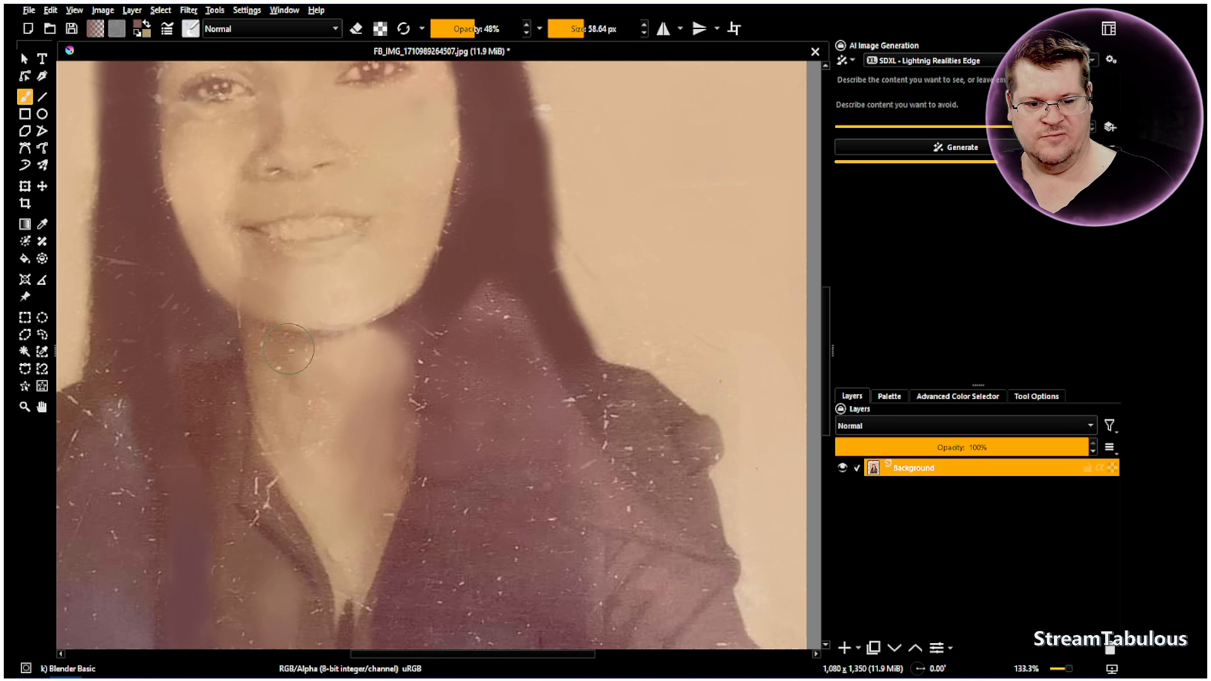
Examine the whole portrait from the headband down to the folded arms for remaining scratches and damage
{"action": "left_click", "coordinate": [43, 410]}
{"action": "left_click_drag", "start_coordinate": [381, 222], "coordinate": [381, 315]}
{"action": "scroll", "coordinate": [395, 338], "scroll_direction": "down", "scroll_amount": 1}
{"action": "left_click_drag", "start_coordinate": [426, 217], "coordinate": [432, 357]}
{"action": "scroll", "coordinate": [425, 286], "scroll_direction": "down", "scroll_amount": 1}
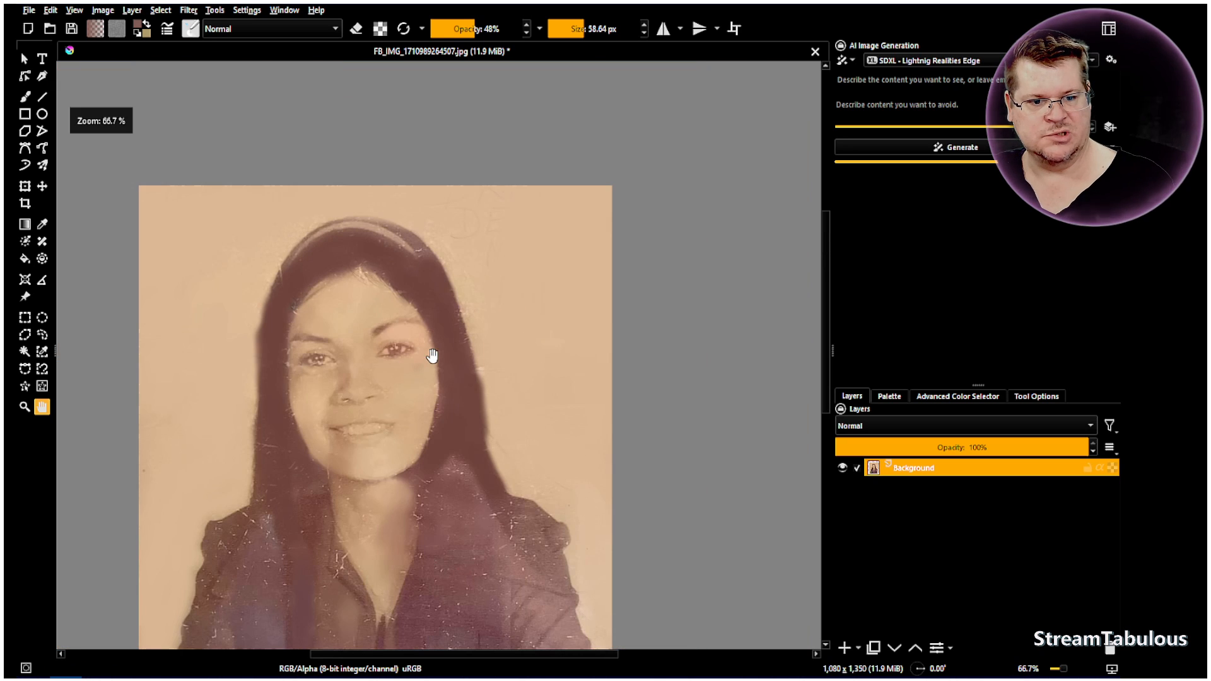
{"action": "left_click", "coordinate": [24, 97]}
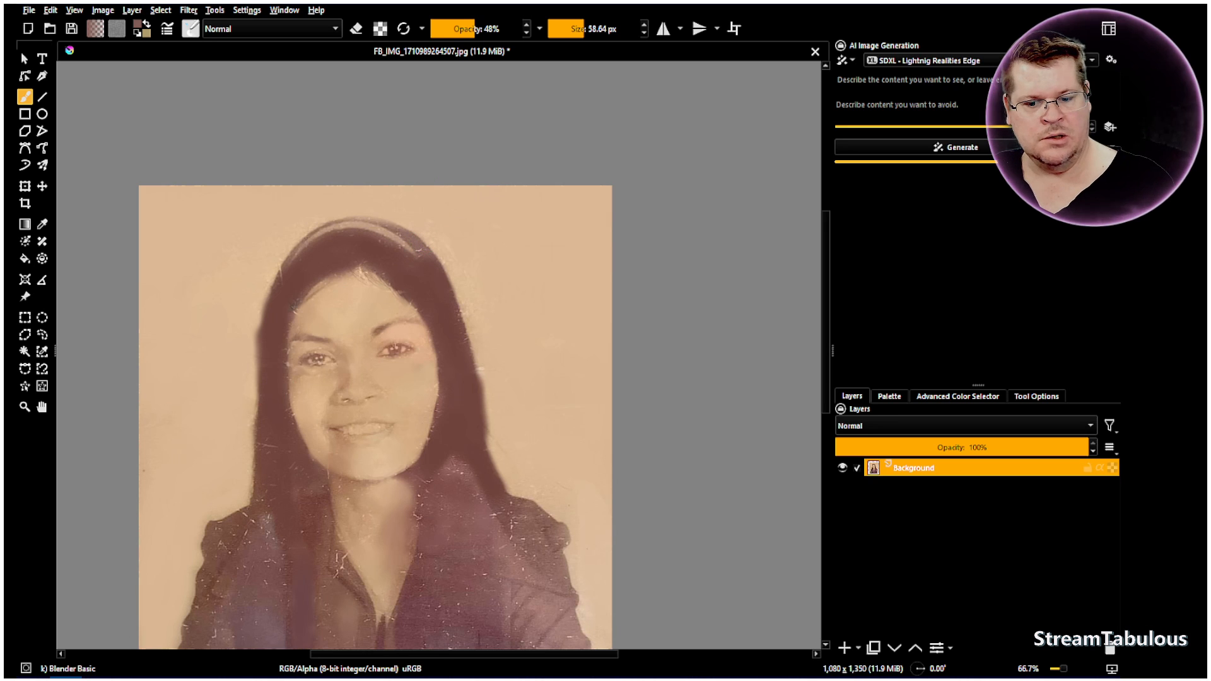
{"action": "left_click", "coordinate": [42, 406]}
{"action": "left_click_drag", "start_coordinate": [279, 437], "coordinate": [275, 386]}
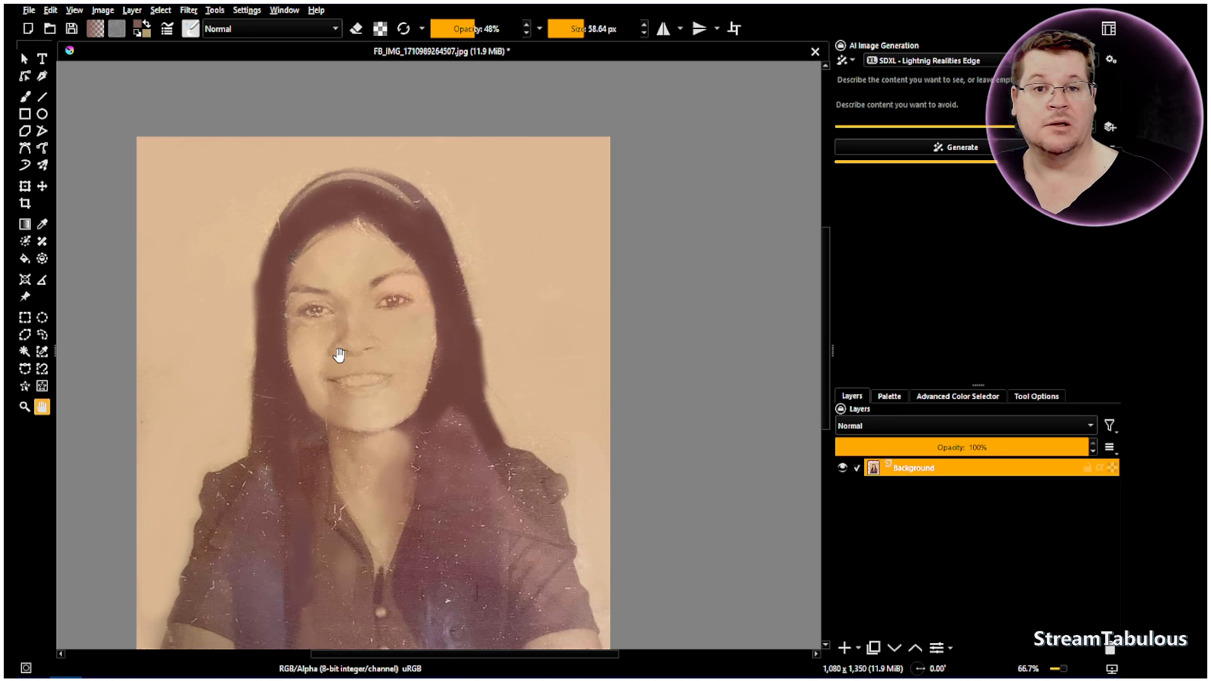
{"action": "scroll", "coordinate": [359, 351], "scroll_direction": "down", "scroll_amount": 1}
{"action": "left_click_drag", "start_coordinate": [411, 482], "coordinate": [401, 409]}
{"action": "scroll", "coordinate": [357, 325], "scroll_direction": "up", "scroll_amount": 1}
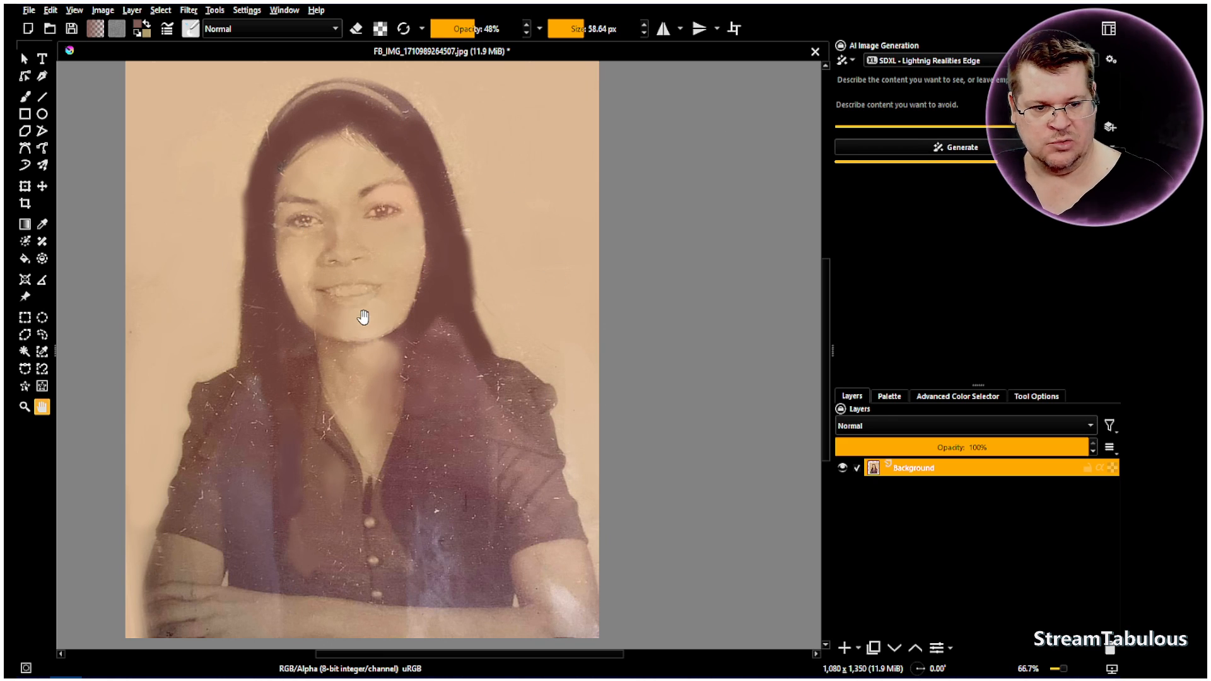
{"action": "scroll", "coordinate": [373, 273], "scroll_direction": "down", "scroll_amount": 1}
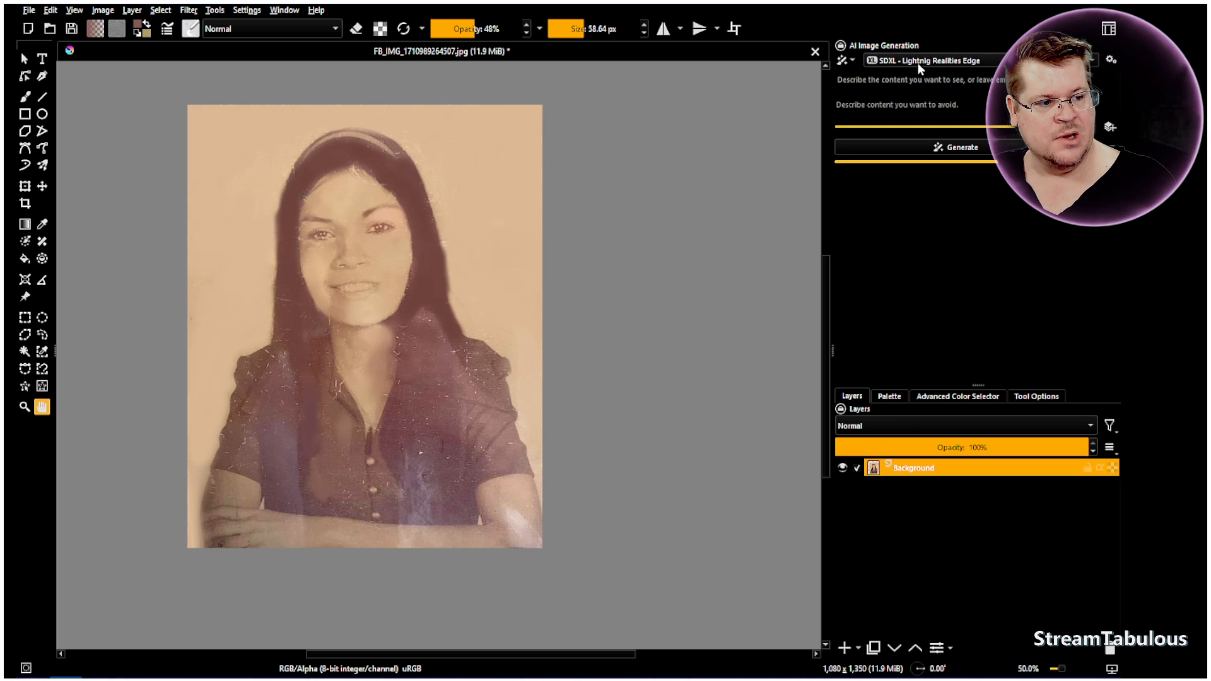
Scale the image to 800 px wide by 1000 px high with proportions constrained
{"action": "left_click", "coordinate": [101, 10]}
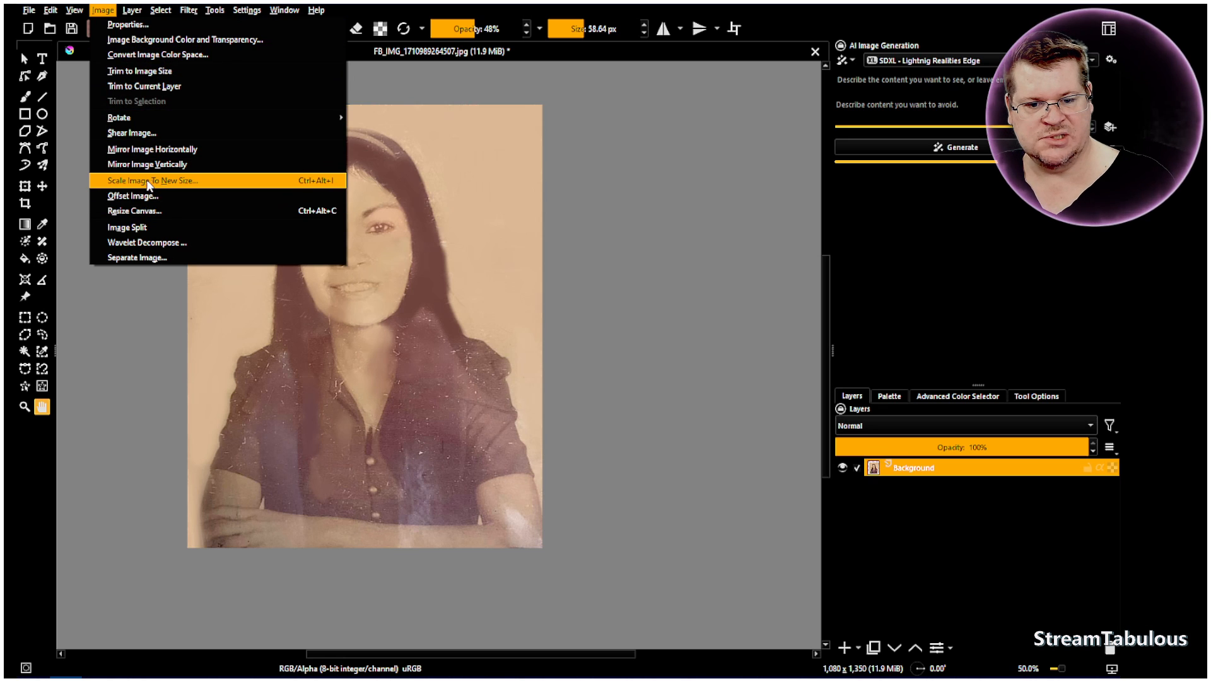
{"action": "left_click", "coordinate": [124, 181]}
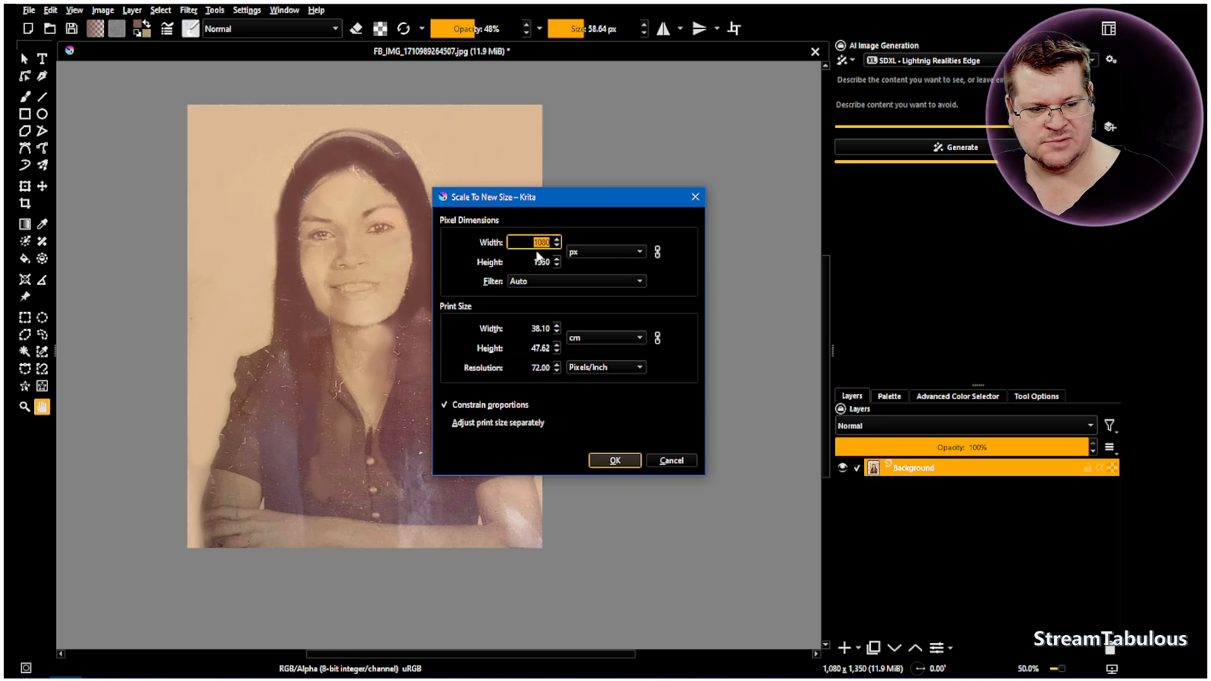
{"action": "left_click_drag", "start_coordinate": [538, 243], "coordinate": [551, 242]}
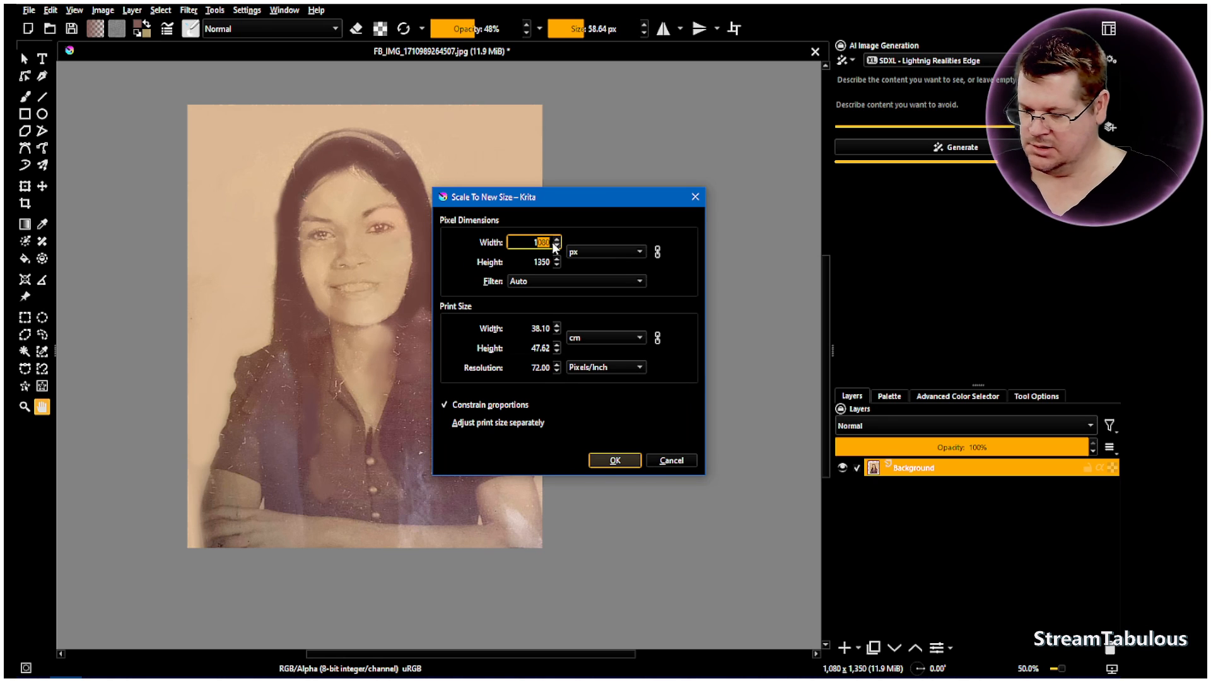
{"action": "left_click_drag", "start_coordinate": [525, 243], "coordinate": [579, 243]}
{"action": "type", "text": "900"}
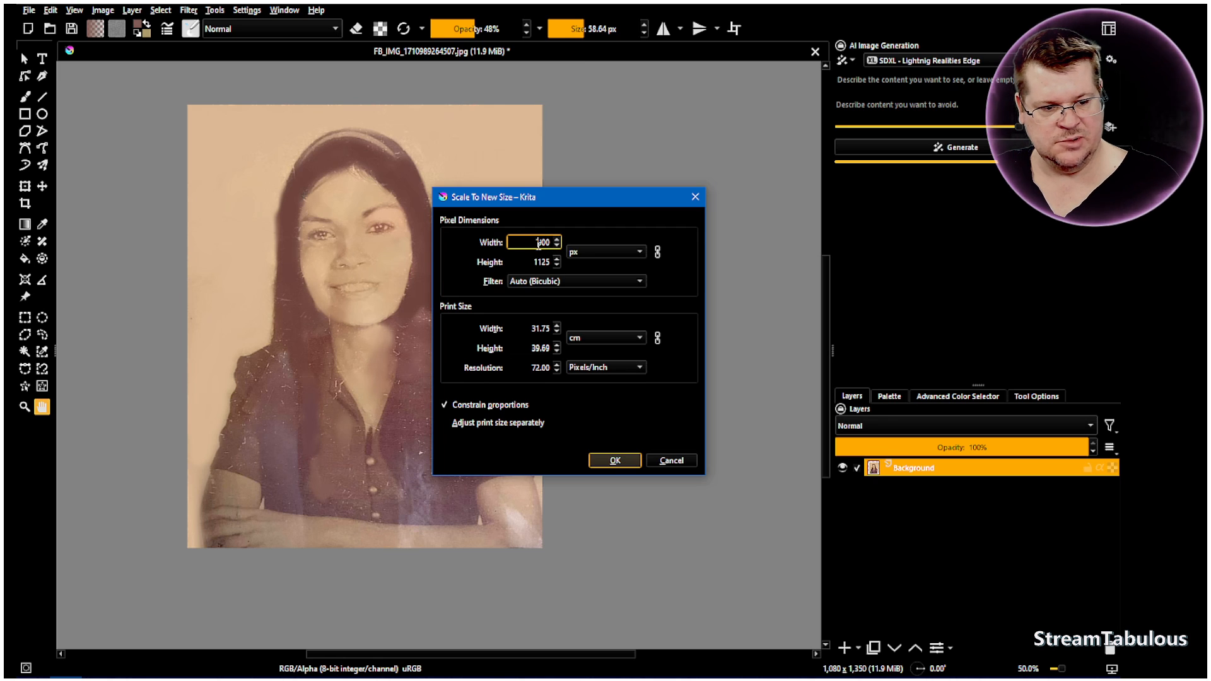
{"action": "left_click_drag", "start_coordinate": [537, 243], "coordinate": [544, 245]}
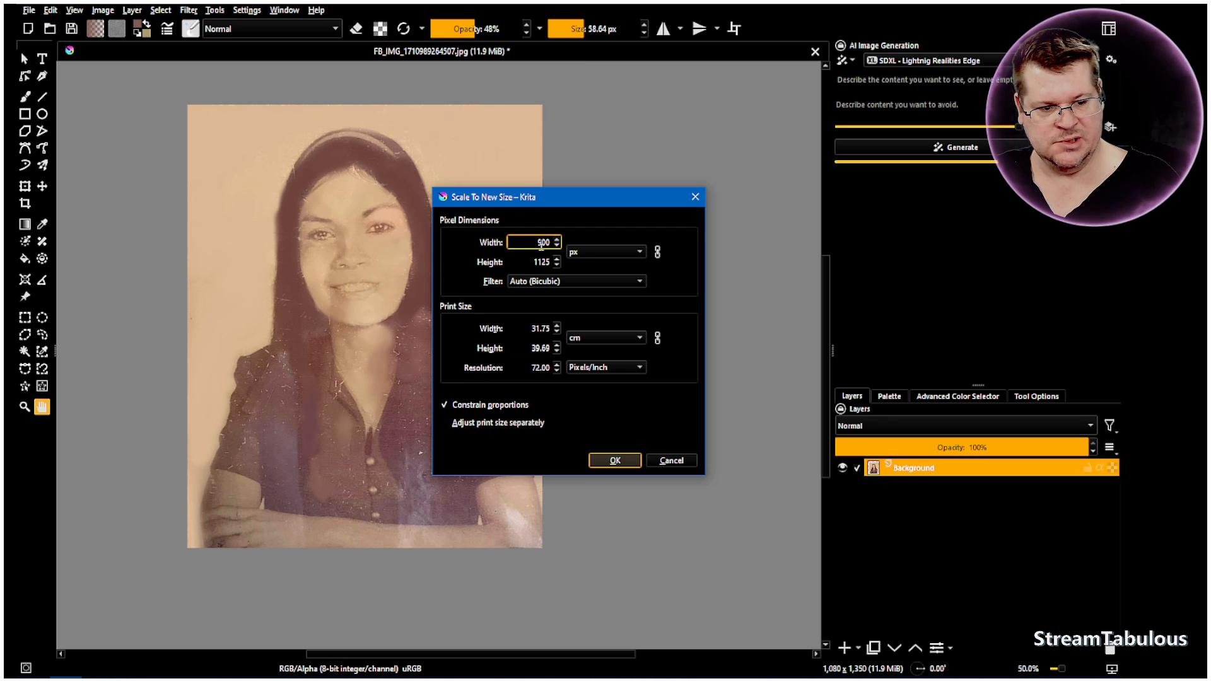
{"action": "type", "text": "8"}
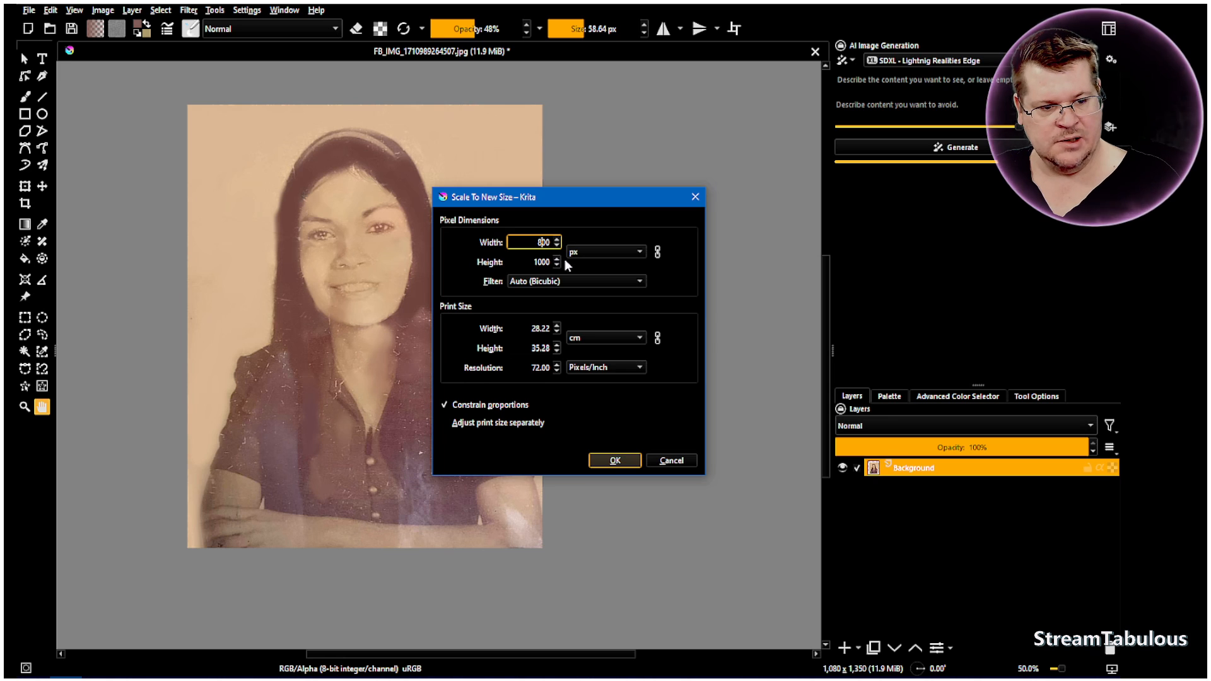
{"action": "left_click", "coordinate": [538, 259]}
{"action": "left_click", "coordinate": [618, 466]}
{"action": "scroll", "coordinate": [303, 360], "scroll_direction": "up", "scroll_amount": 2}
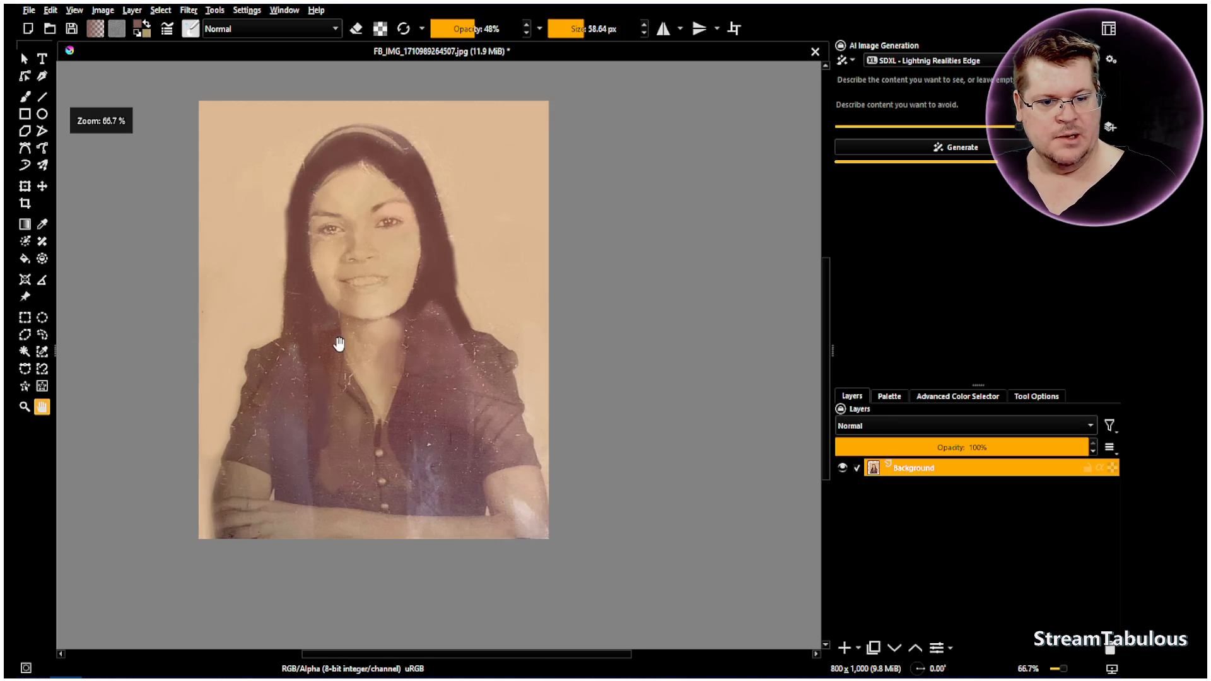
{"action": "scroll", "coordinate": [381, 392], "scroll_direction": "down", "scroll_amount": 1}
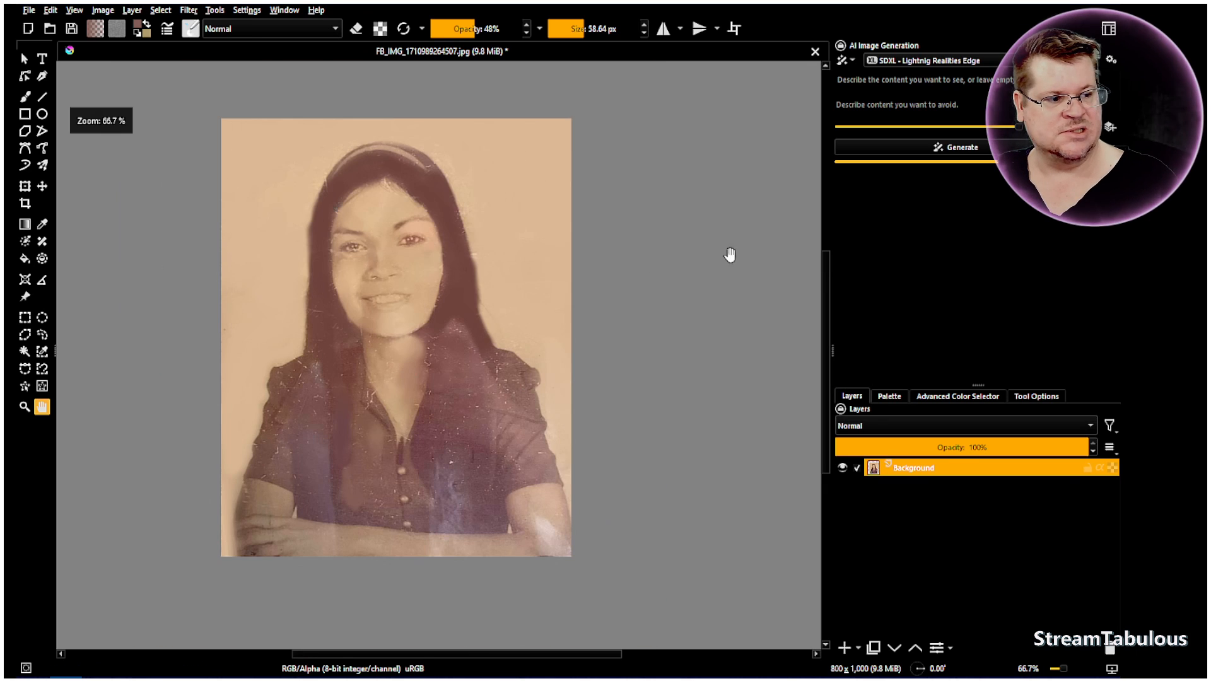
Lower the AI generation strength to 15% and refine the photo without a prompt, then hide the generated preview
{"action": "left_click_drag", "start_coordinate": [1019, 127], "coordinate": [864, 127]}
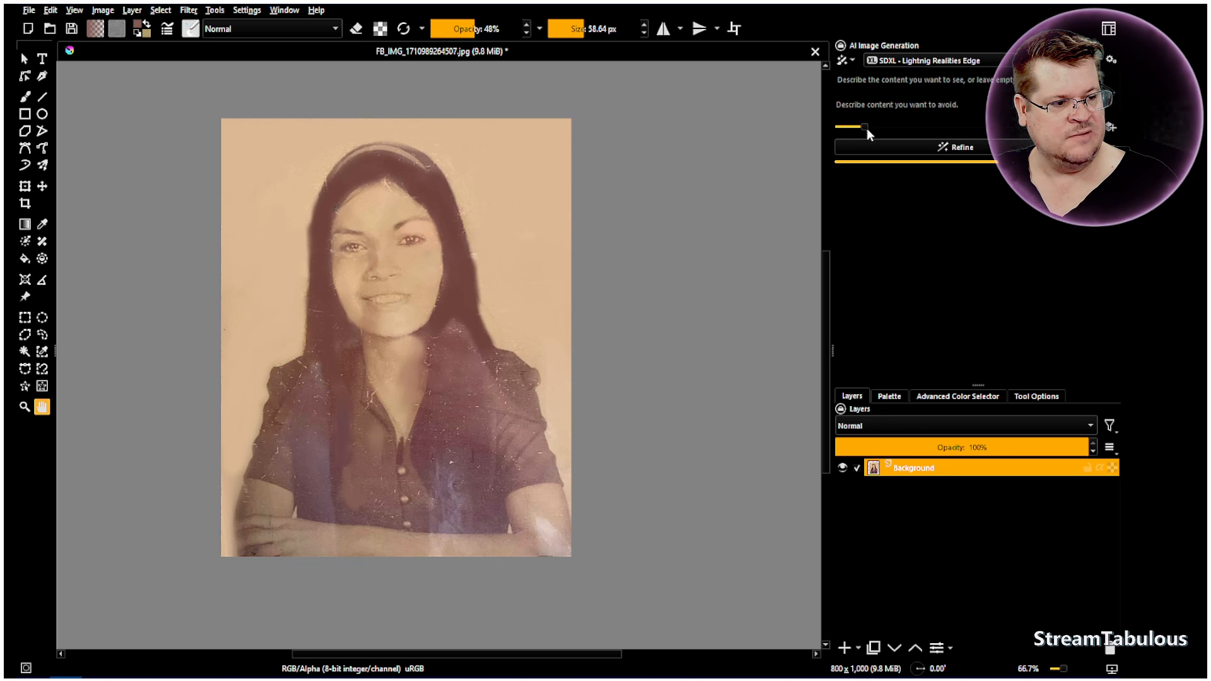
{"action": "left_click", "coordinate": [902, 146]}
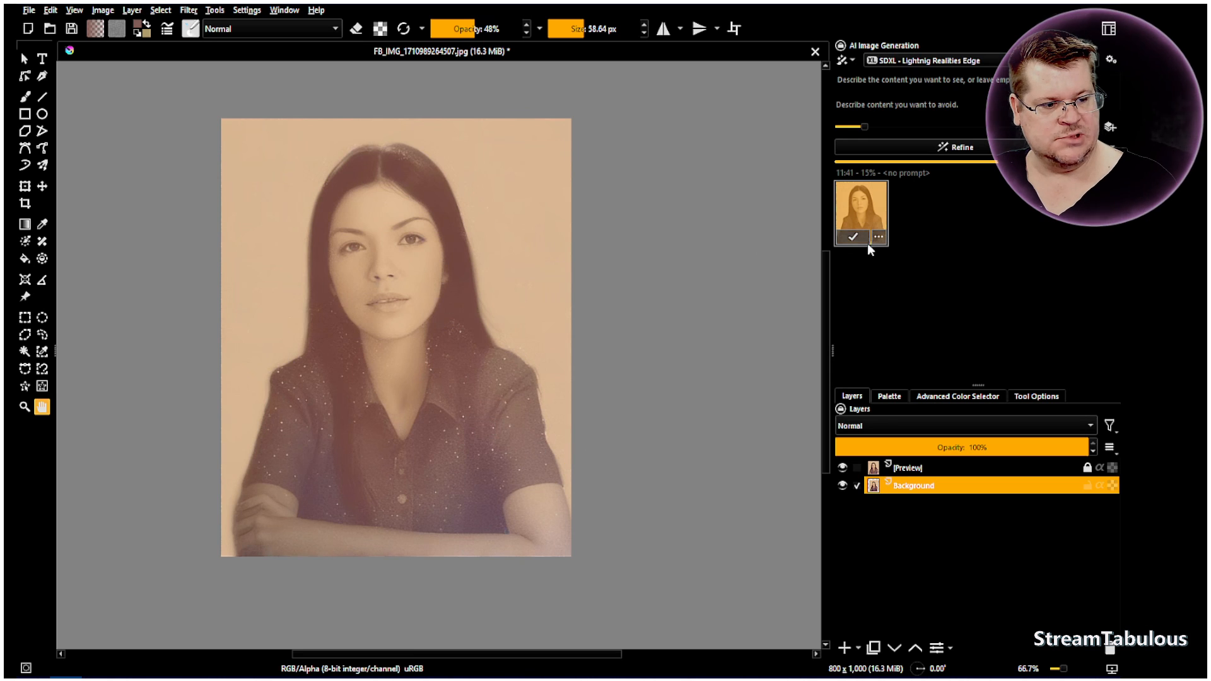
{"action": "left_click", "coordinate": [902, 234]}
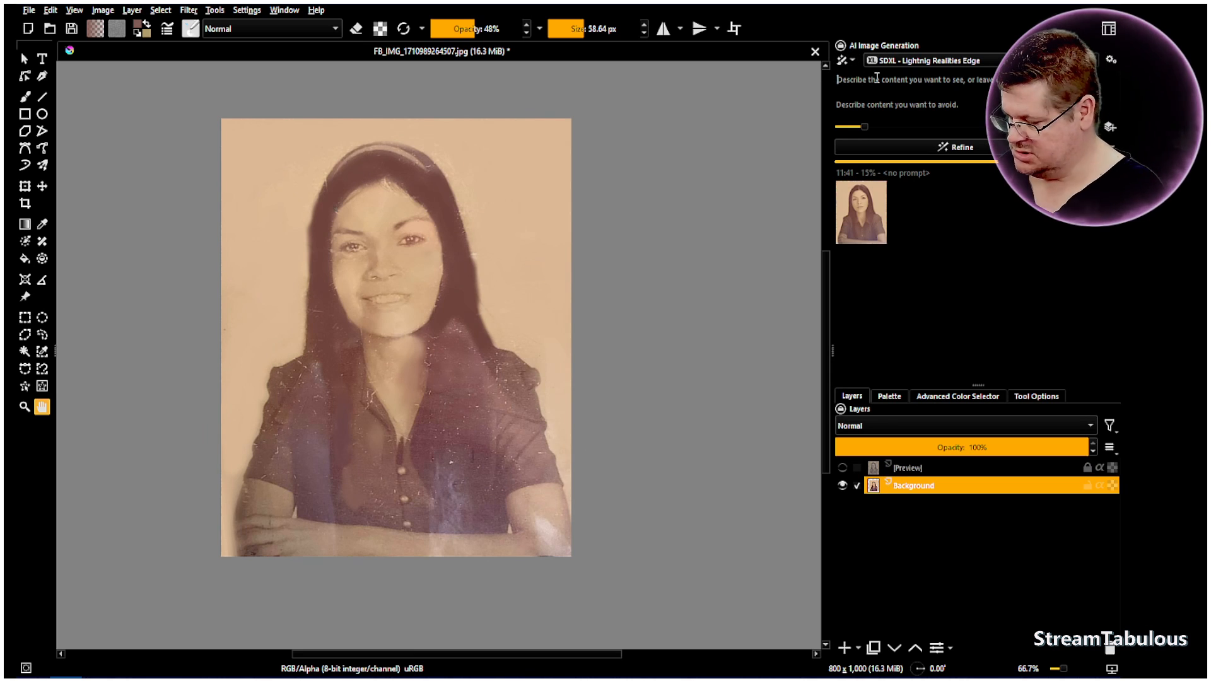
Enter a prompt with "8k, shrap, high contrast, detailed, photo, high quality, female", long hair, "head band, shirt buttons, arms folded,"
{"action": "type", "text": "a"}
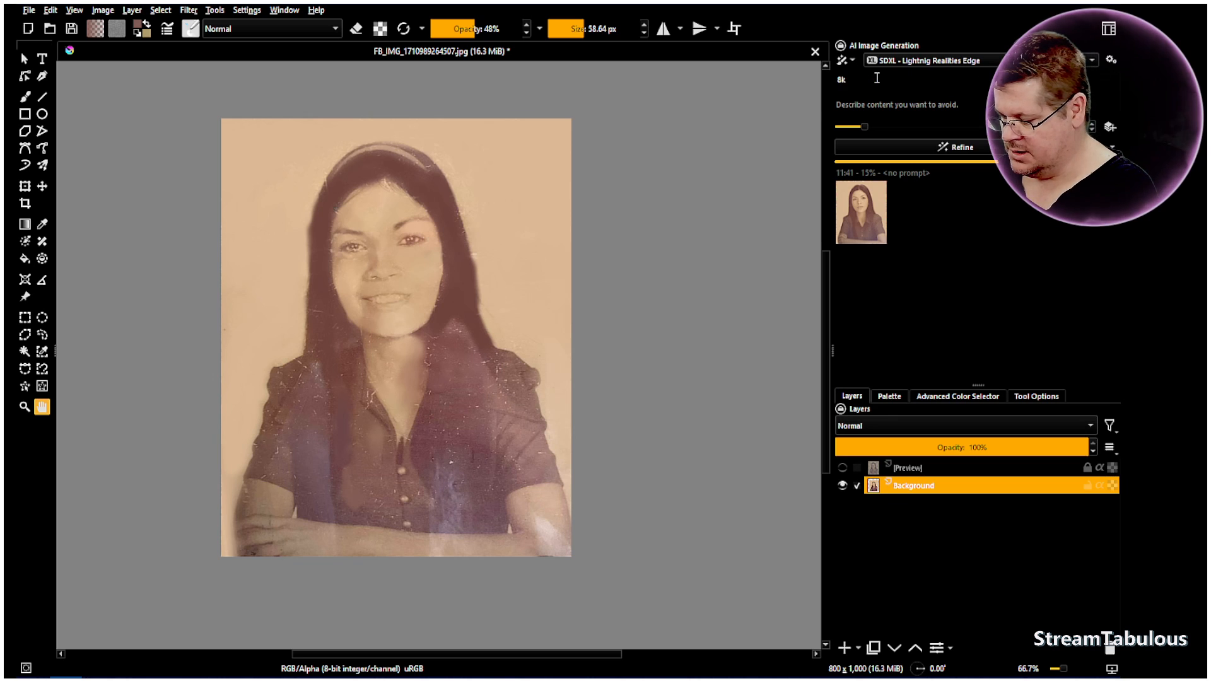
{"action": "type", "text": "k"}
{"action": "key", "text": "ctrl+v"}
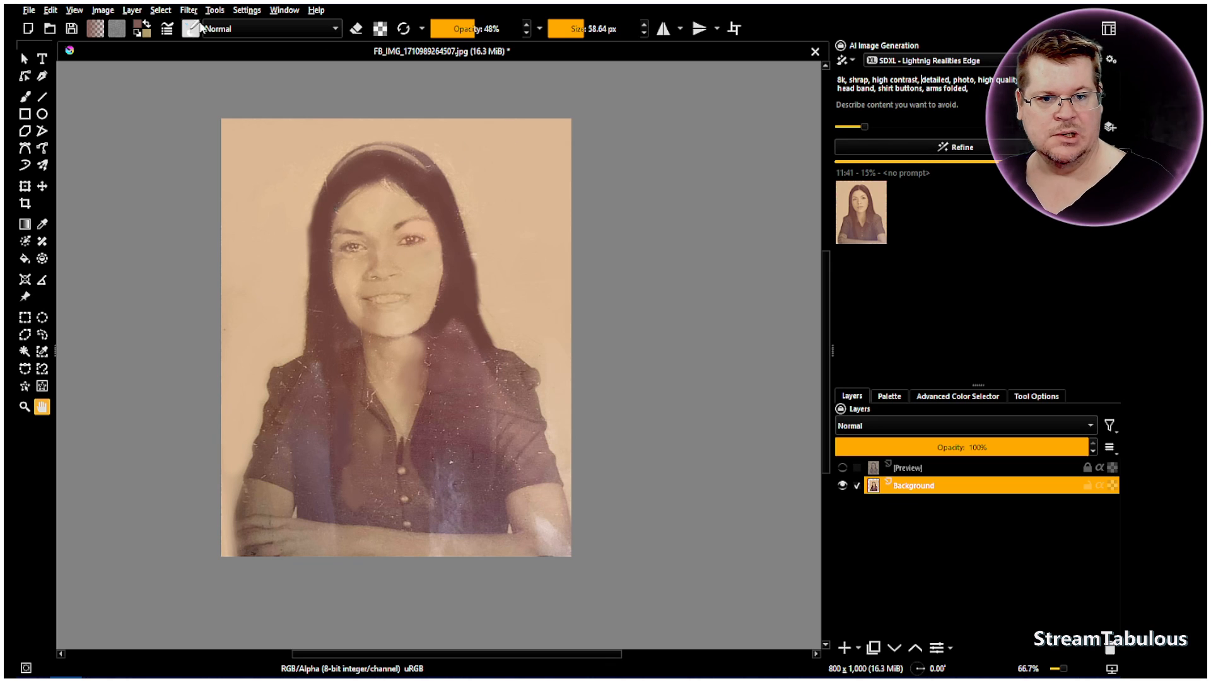
Darken the background photo with a Levels adjustment, raising the input black point to 72
{"action": "left_click", "coordinate": [188, 10]}
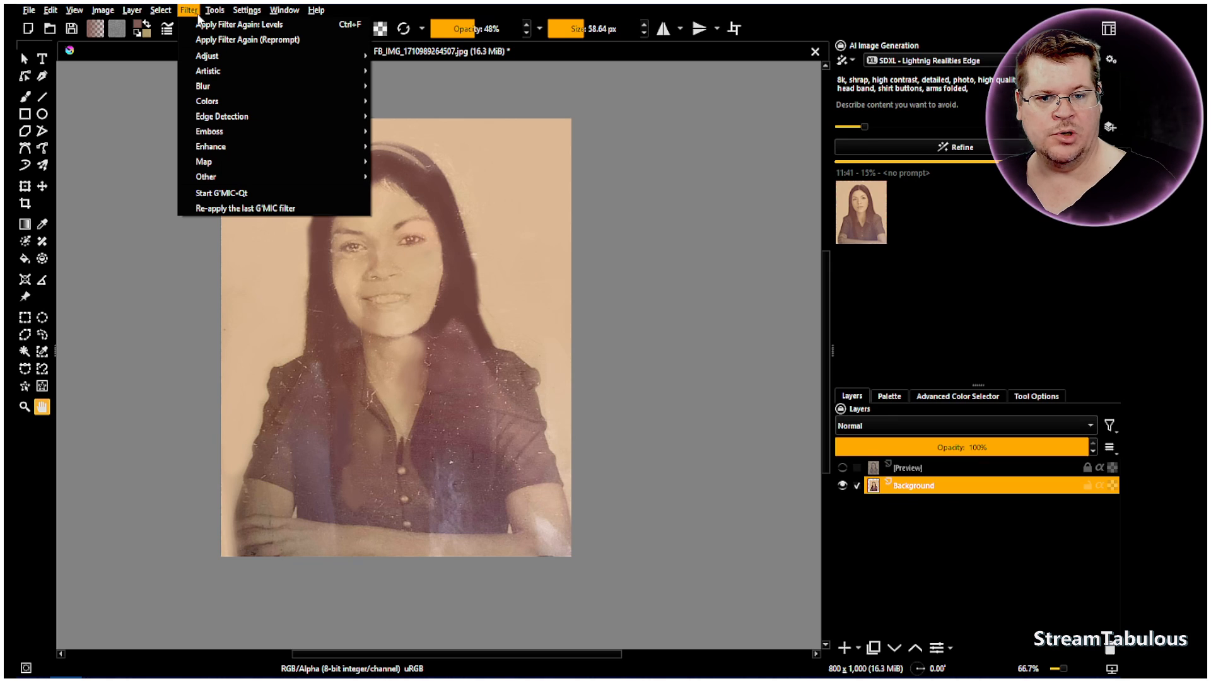
{"action": "mouse_move", "coordinate": [214, 56]}
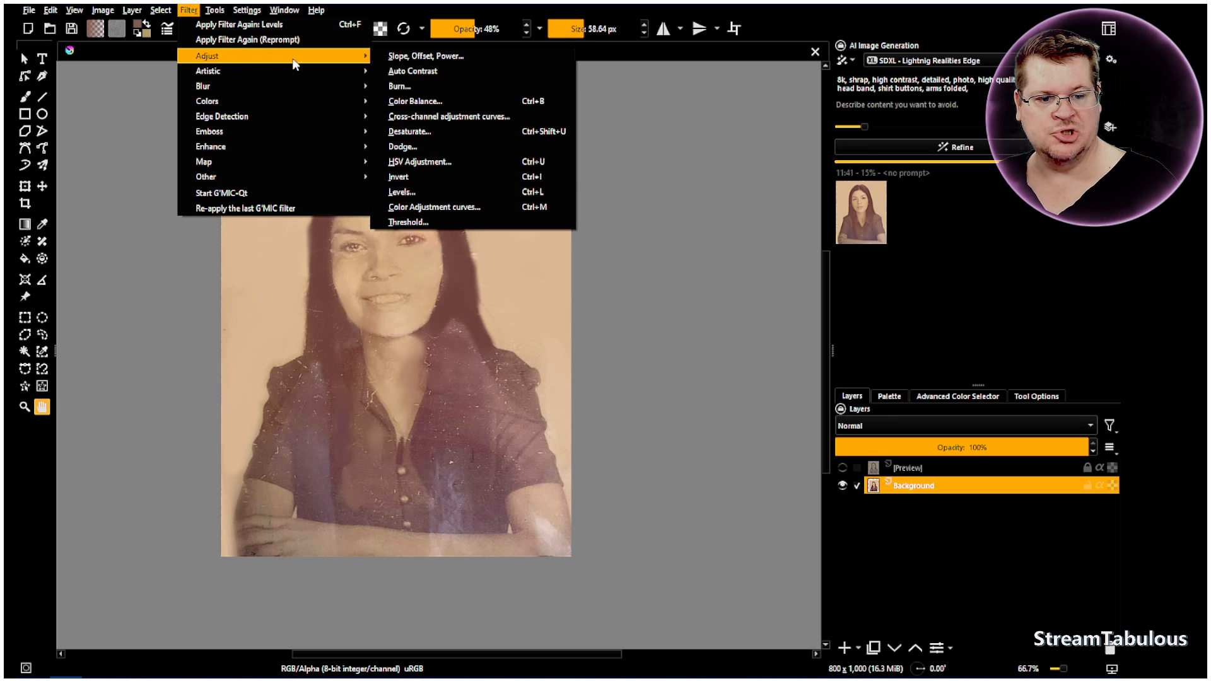
{"action": "left_click", "coordinate": [419, 194]}
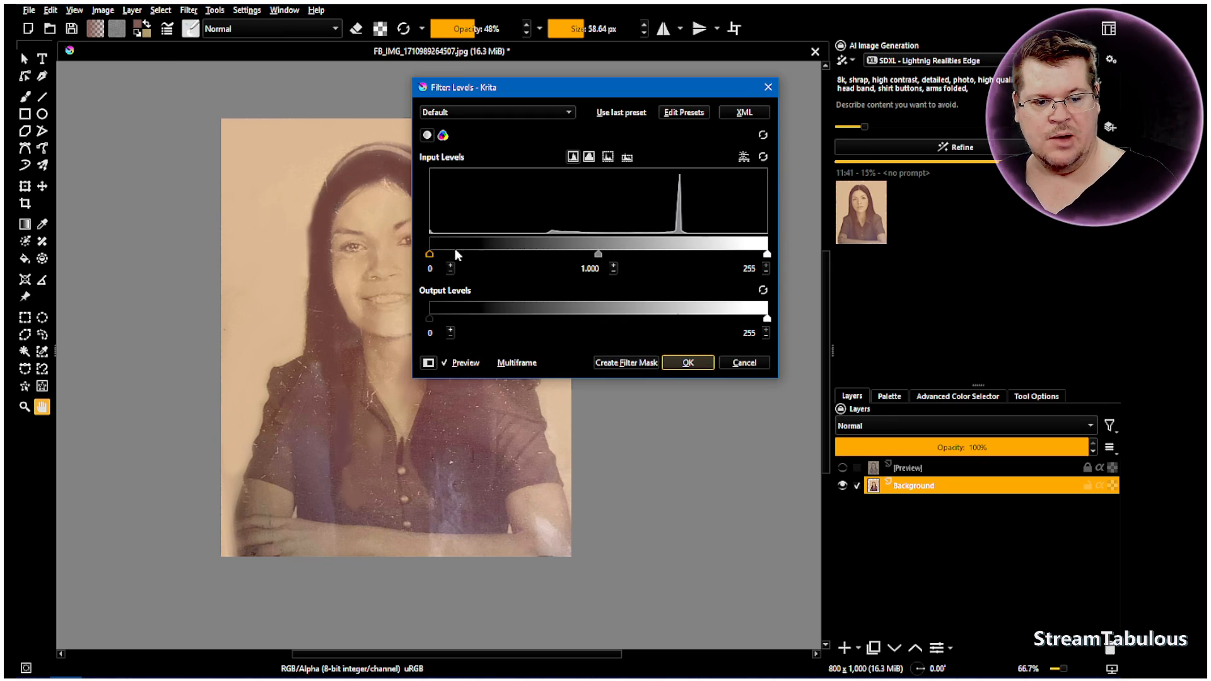
{"action": "left_click_drag", "start_coordinate": [429, 253], "coordinate": [524, 255]}
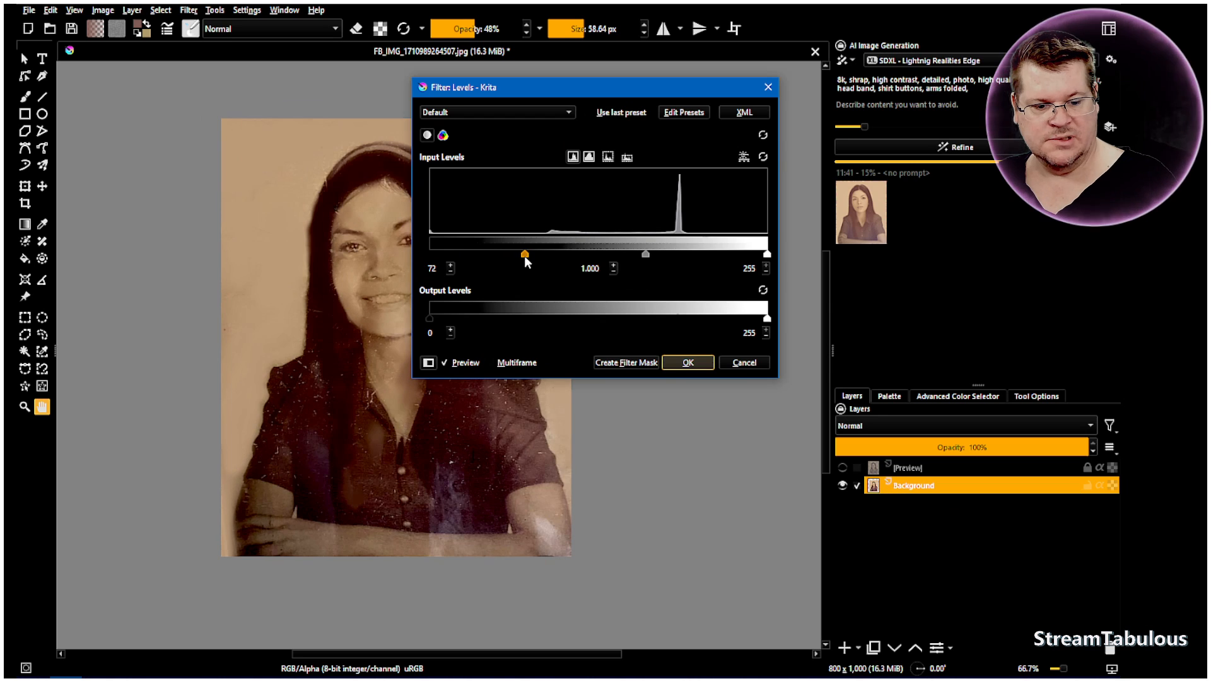
{"action": "left_click", "coordinate": [689, 363]}
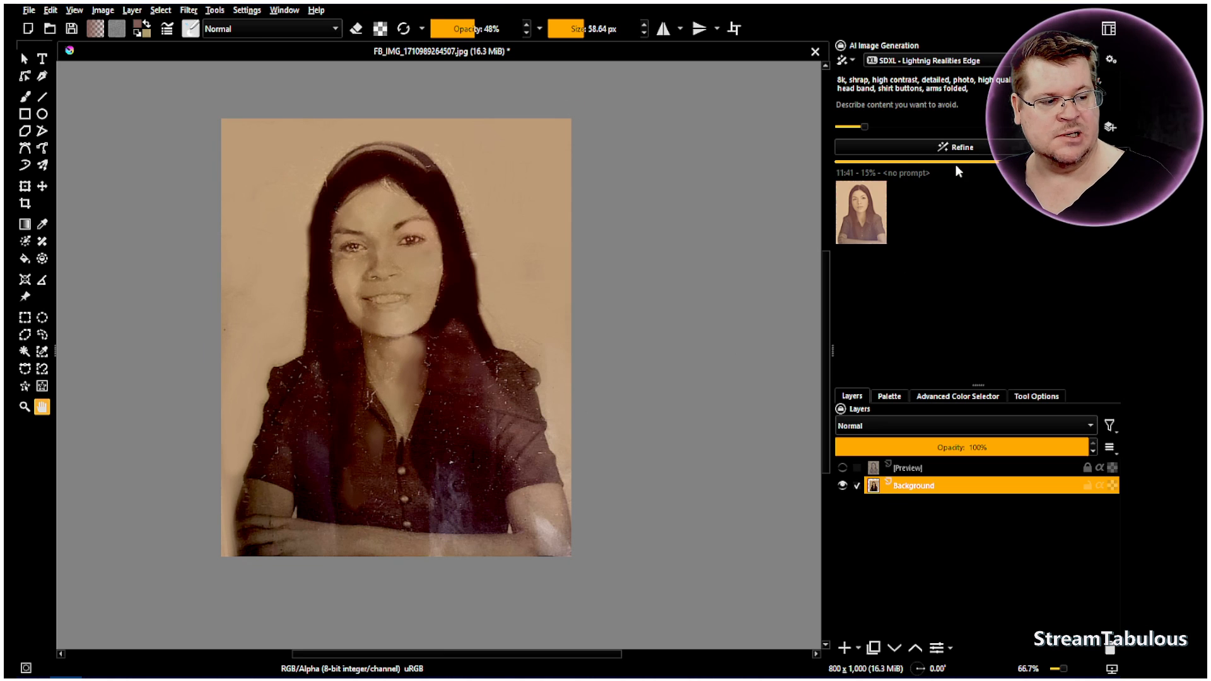
Refine the darkened photo at 15% strength with the prompt and apply the new result as a layer
{"action": "left_click", "coordinate": [965, 148]}
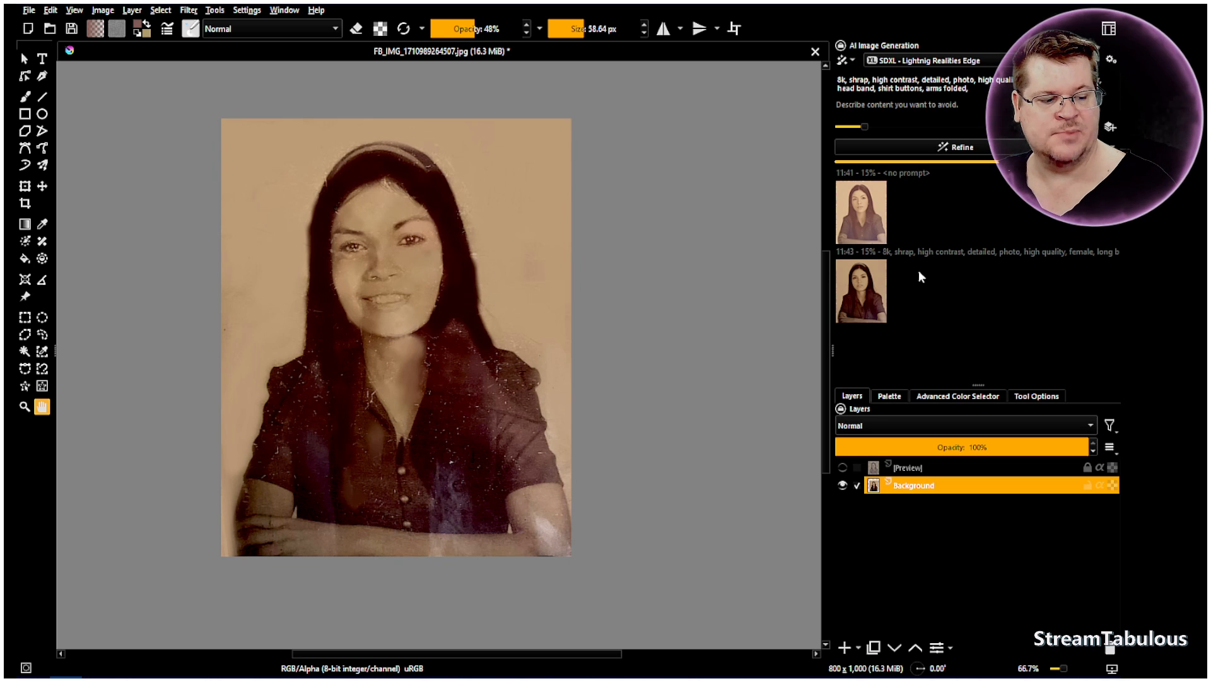
{"action": "left_click", "coordinate": [873, 289]}
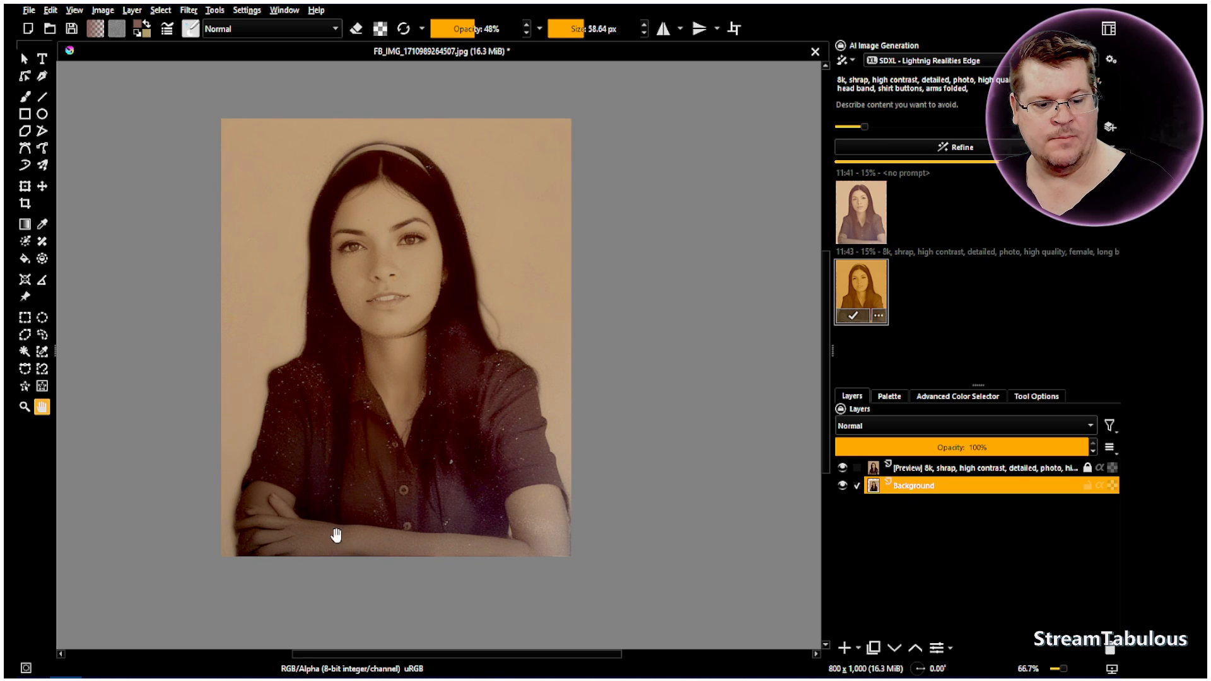
{"action": "left_click", "coordinate": [866, 290]}
{"action": "left_click", "coordinate": [867, 290]}
{"action": "double_click", "coordinate": [866, 287]}
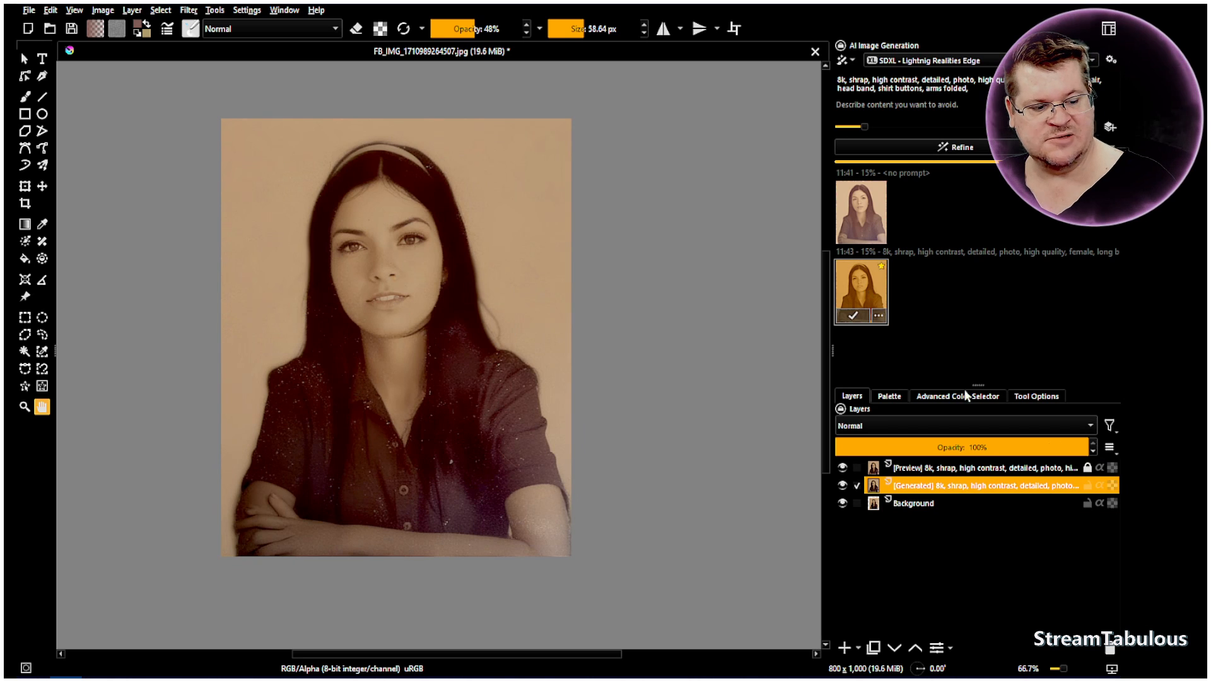
Hide the preview layer and toggle the generated layer's visibility to compare it with the original photo
{"action": "left_click", "coordinate": [842, 467]}
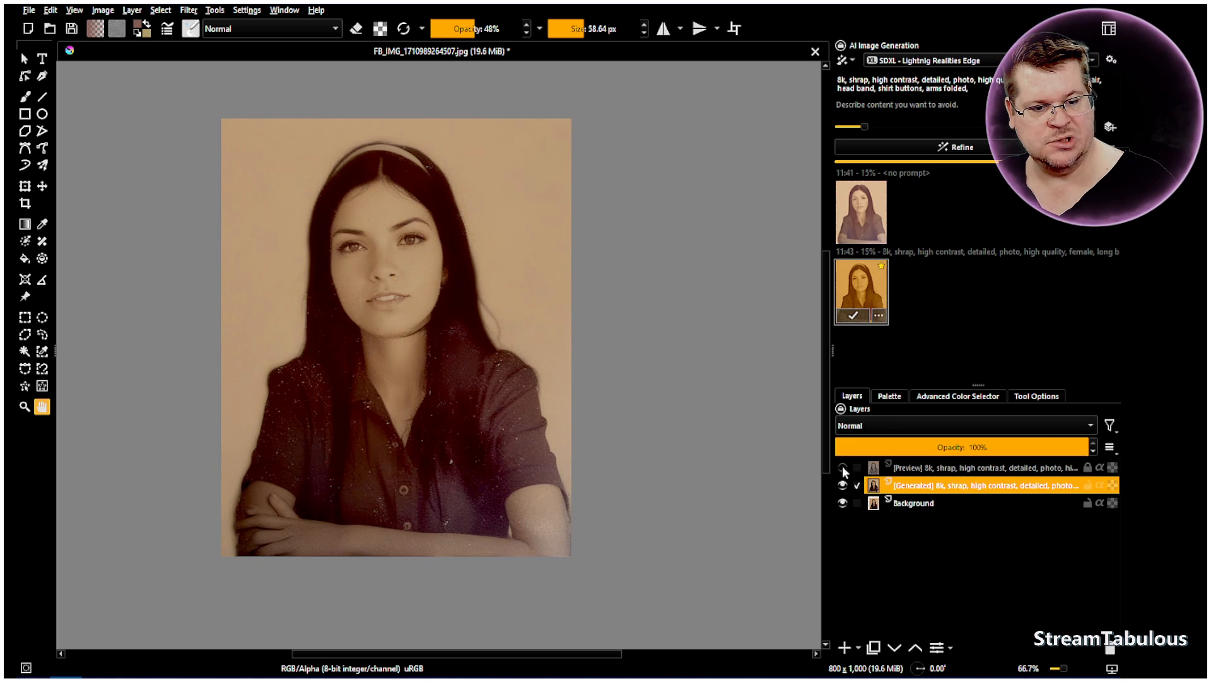
{"action": "left_click", "coordinate": [842, 486]}
{"action": "left_click", "coordinate": [842, 486]}
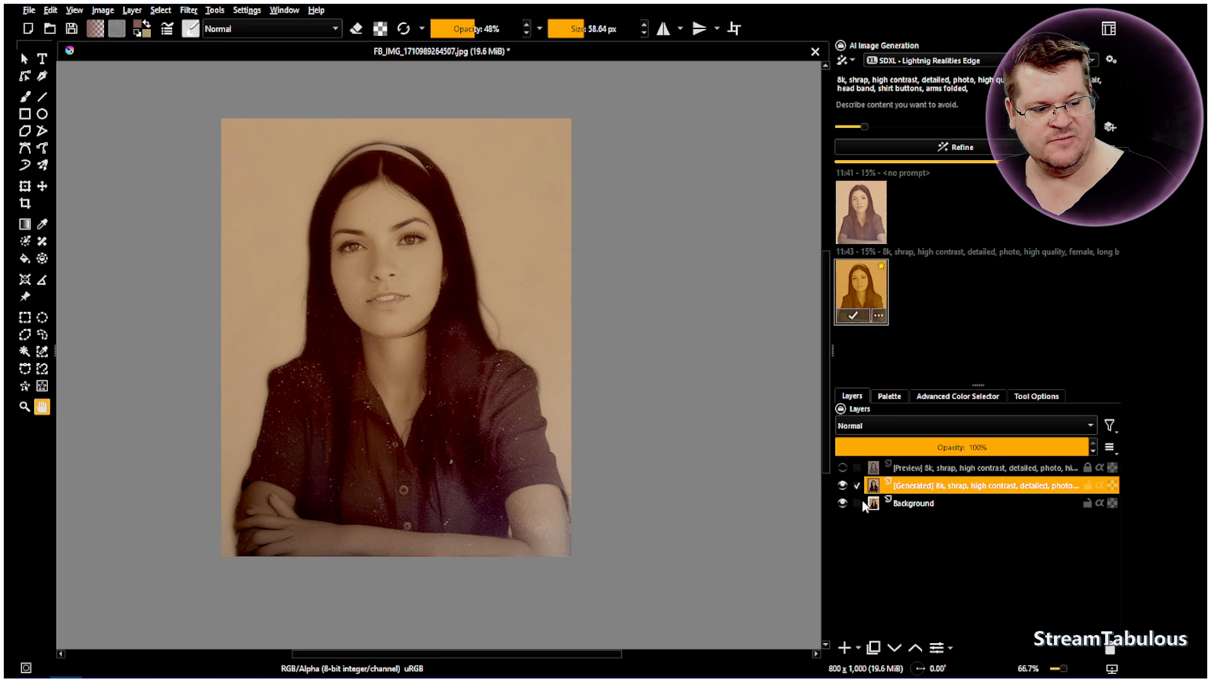
{"action": "left_click", "coordinate": [842, 486]}
{"action": "left_click", "coordinate": [843, 487]}
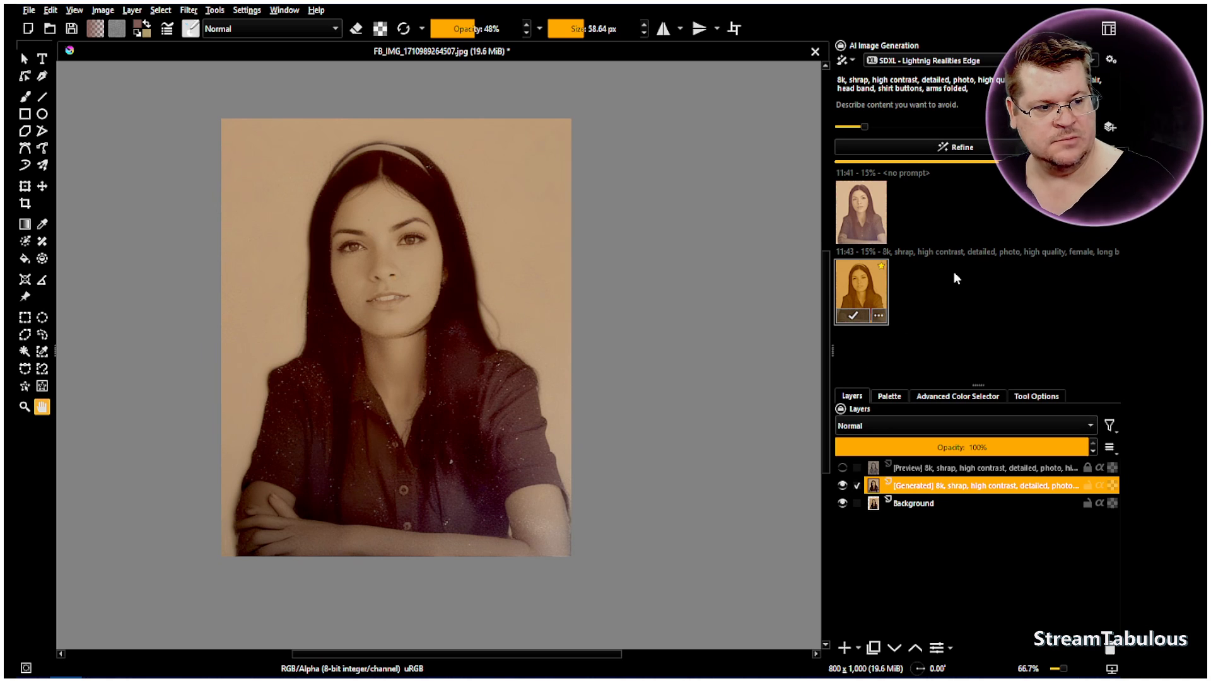
Generate a second refinement at 15% strength, compare its preview with the current image, and apply it as a new layer
{"action": "left_click", "coordinate": [973, 149]}
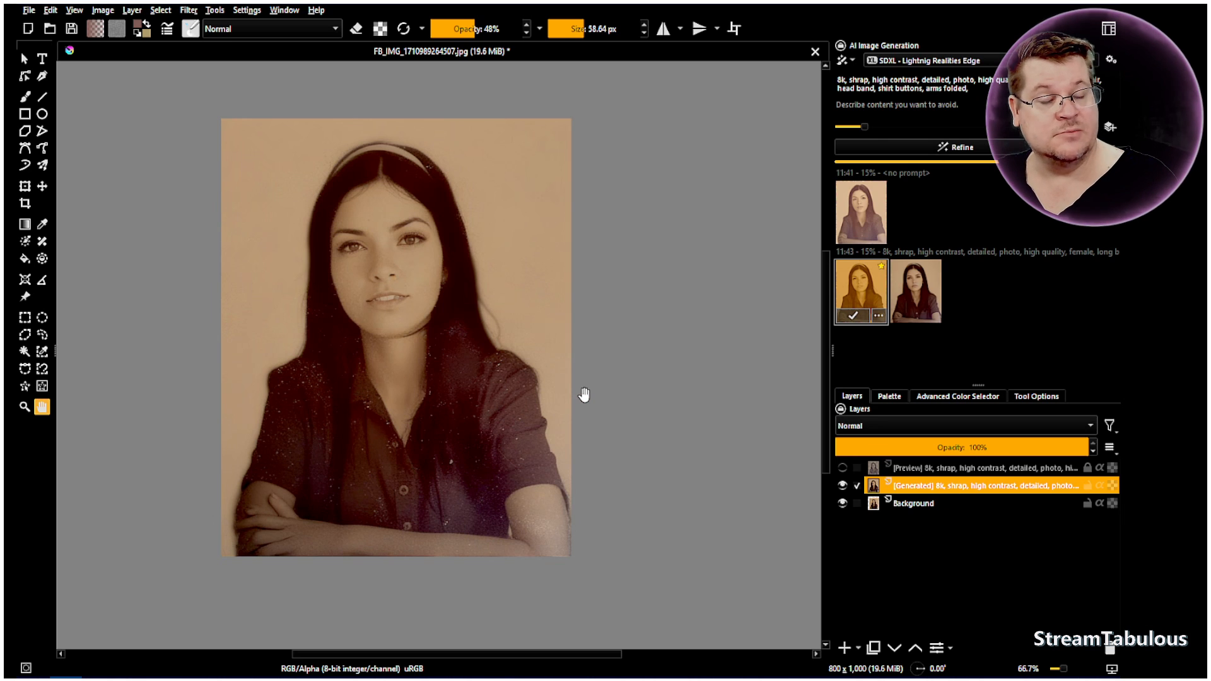
{"action": "left_click", "coordinate": [916, 287]}
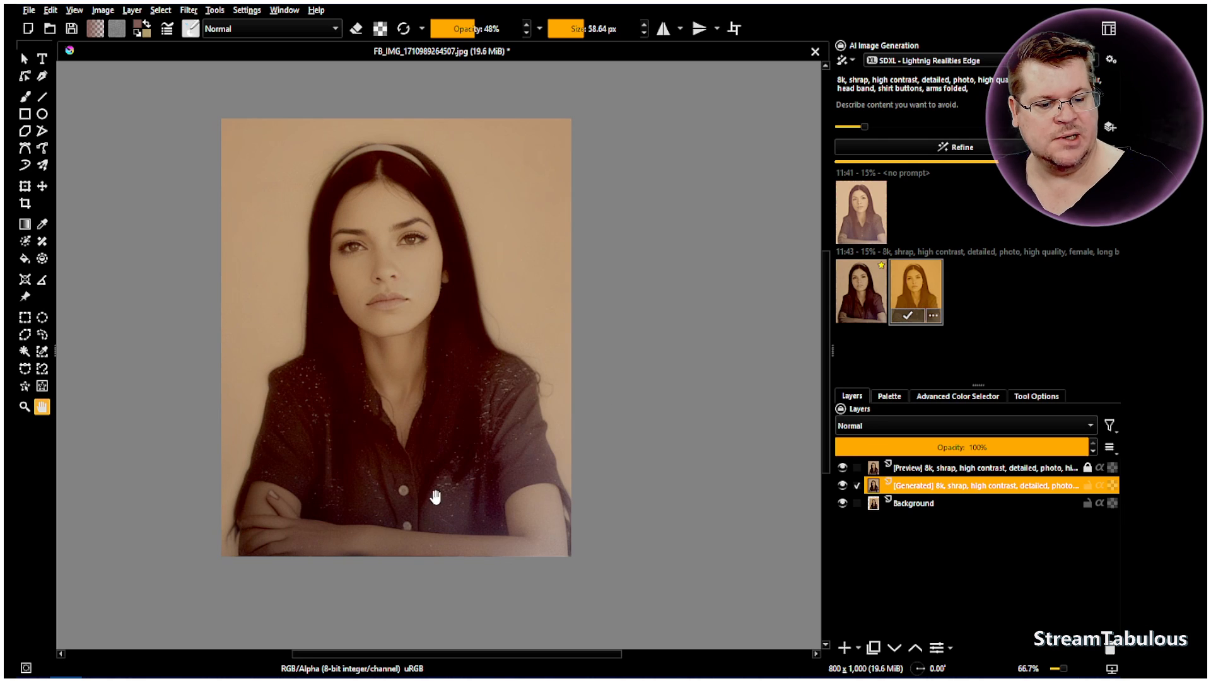
{"action": "left_click", "coordinate": [923, 294]}
{"action": "left_click", "coordinate": [922, 294]}
{"action": "double_click", "coordinate": [921, 290]}
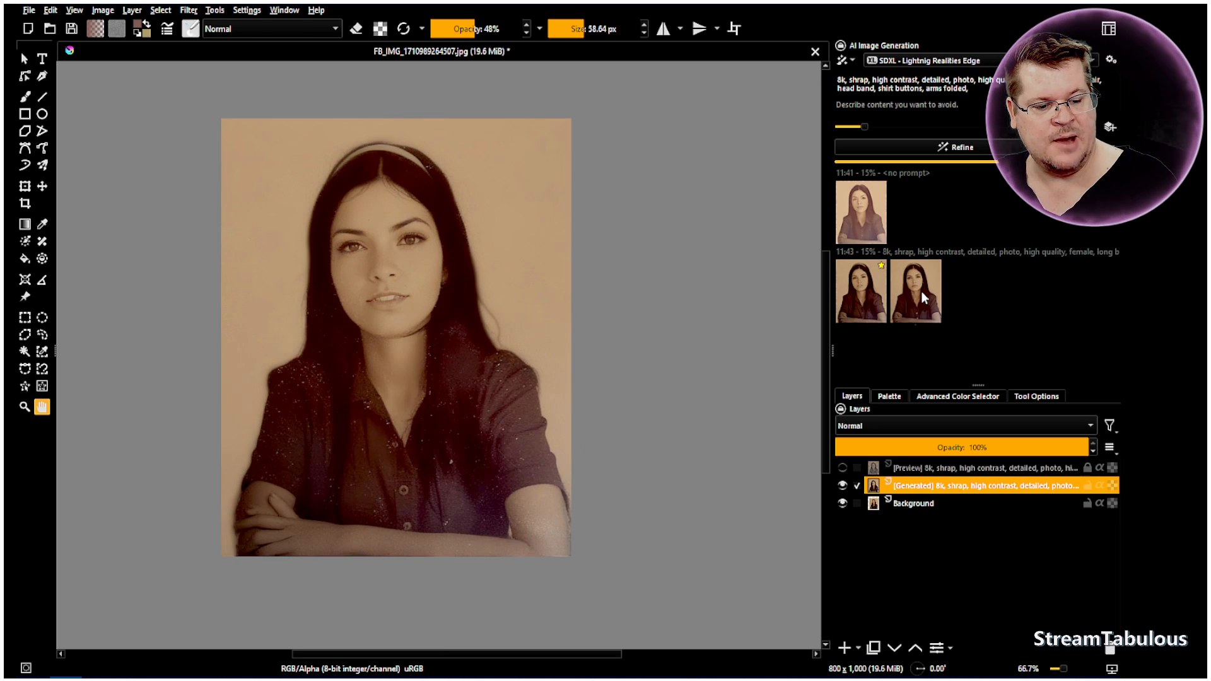
{"action": "left_click", "coordinate": [921, 290]}
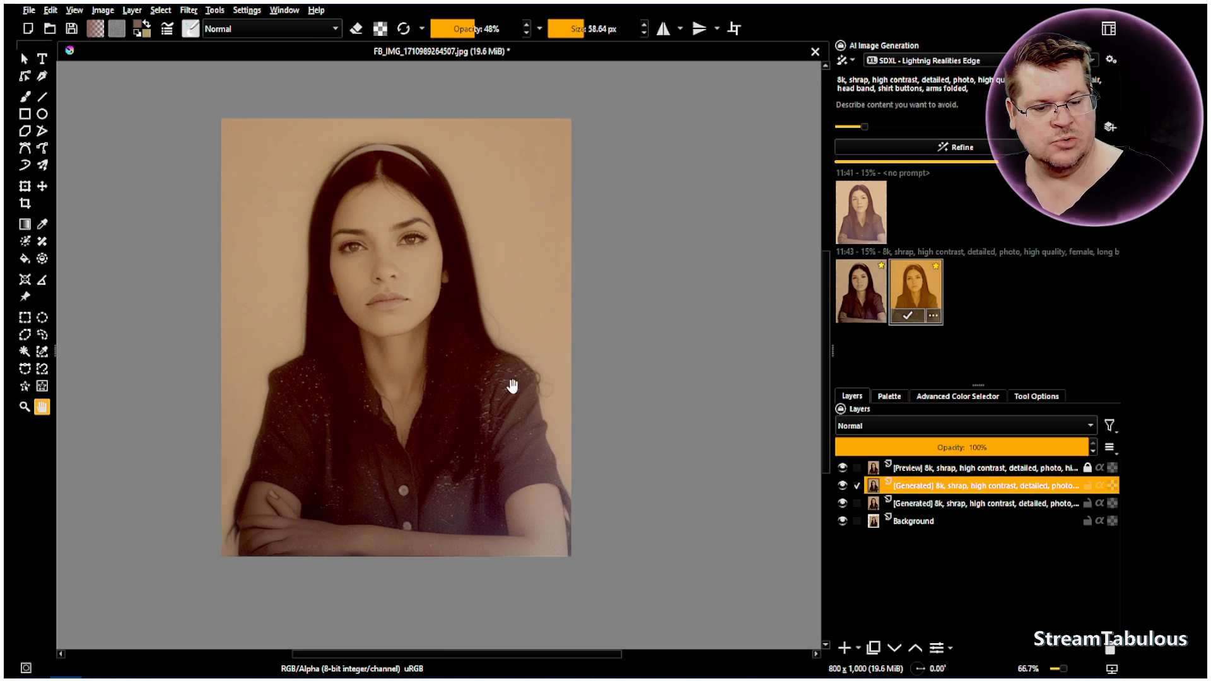
Hide the preview layer and blend away the white specks on the shirt using the Blender Basic brush at 100% opacity and 16.34 px
{"action": "scroll", "coordinate": [410, 447], "scroll_direction": "up", "scroll_amount": 2}
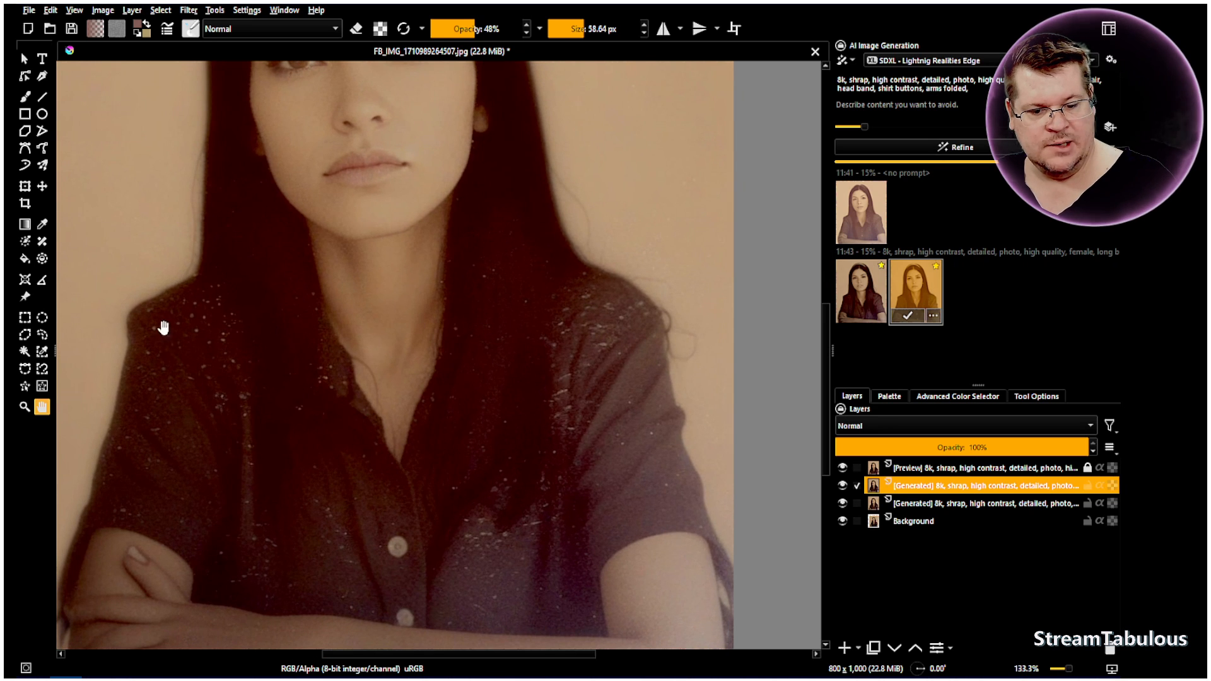
{"action": "key", "text": "b"}
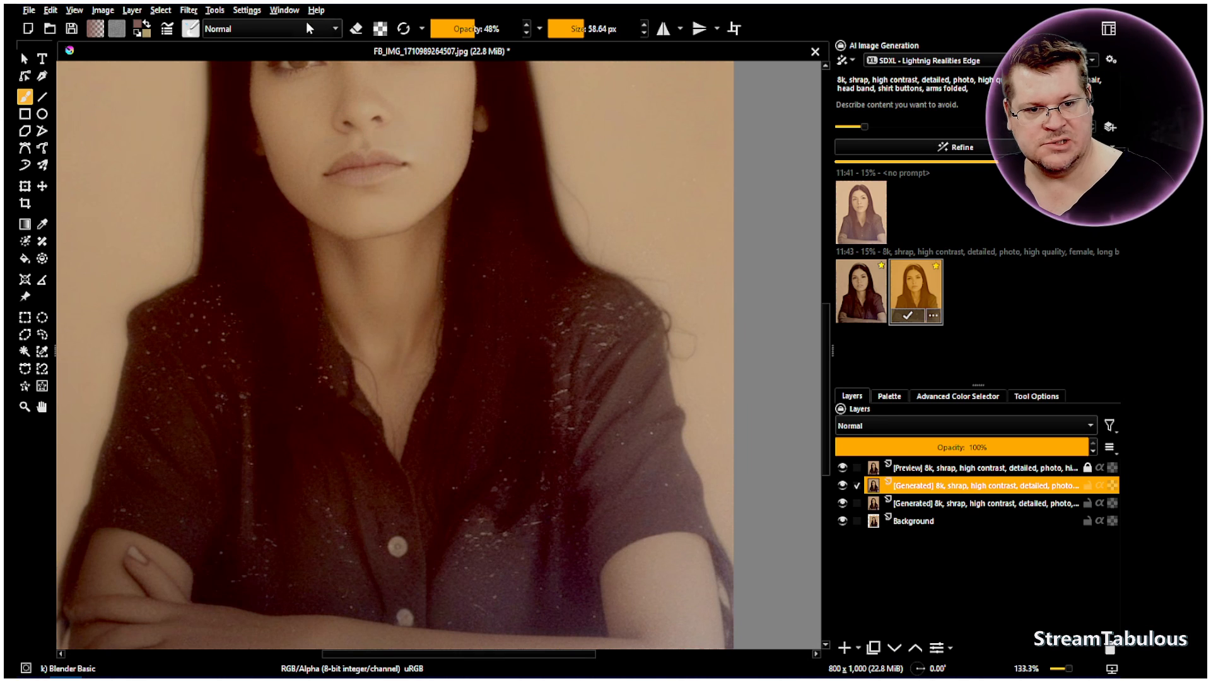
{"action": "left_click", "coordinate": [503, 30]}
{"action": "left_click", "coordinate": [570, 30]}
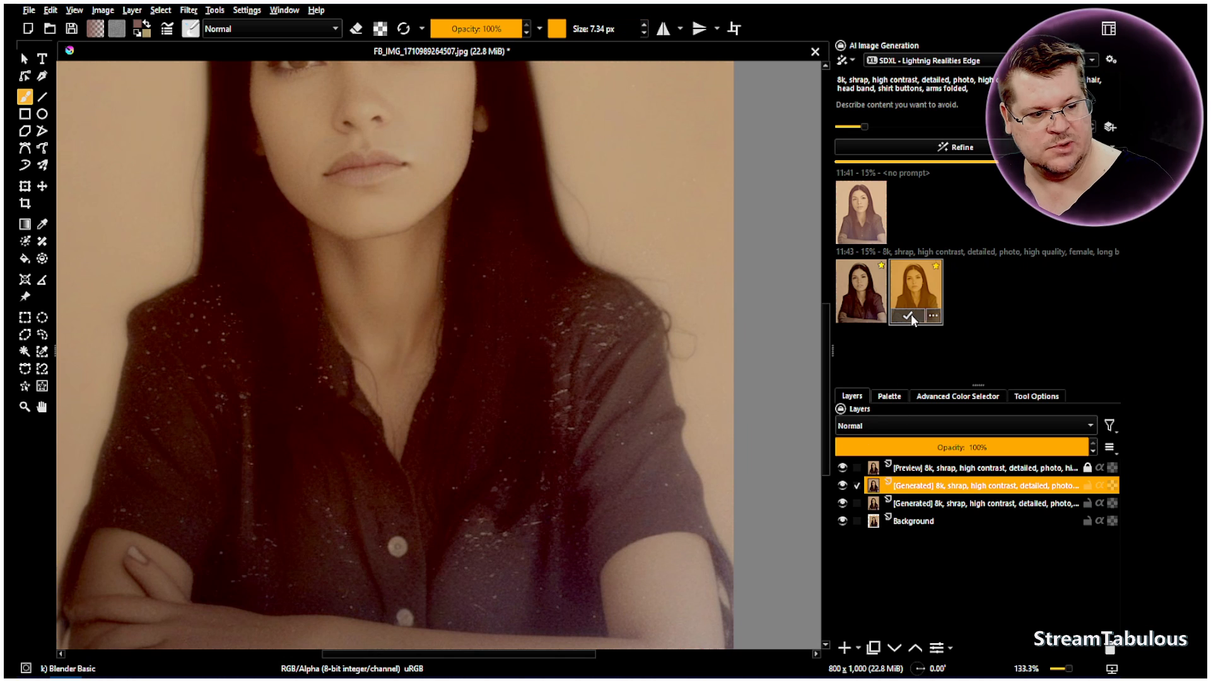
{"action": "left_click", "coordinate": [843, 468]}
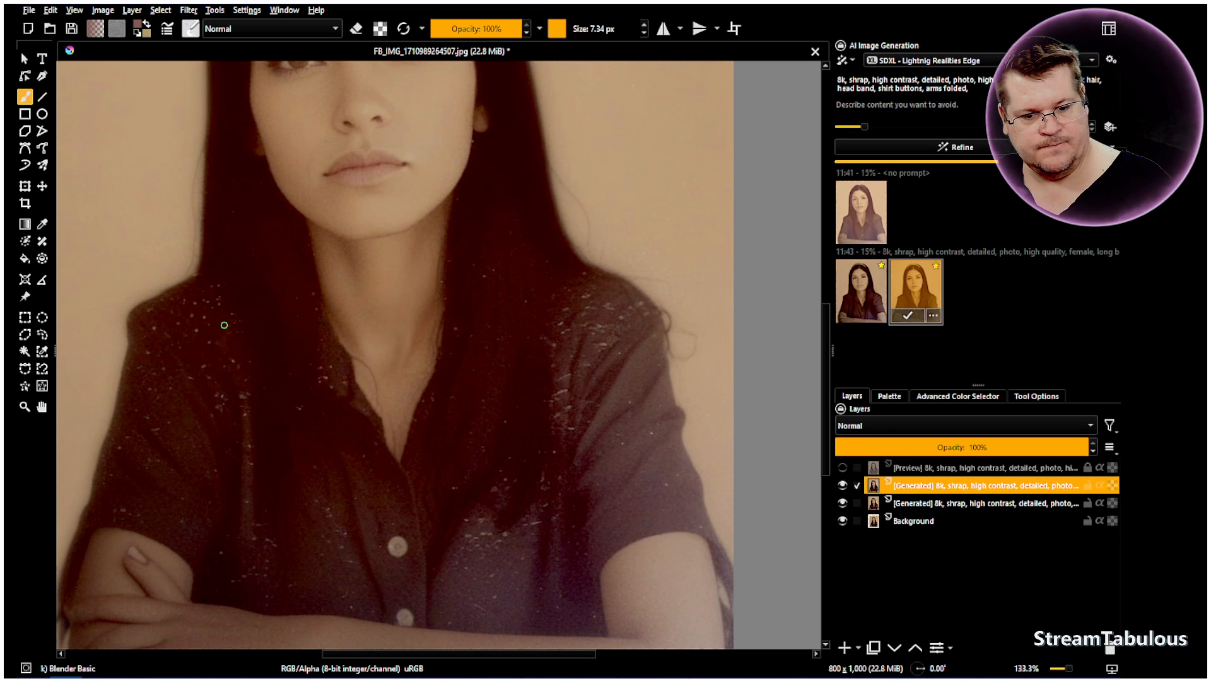
{"action": "left_click_drag", "start_coordinate": [553, 25], "coordinate": [566, 28]}
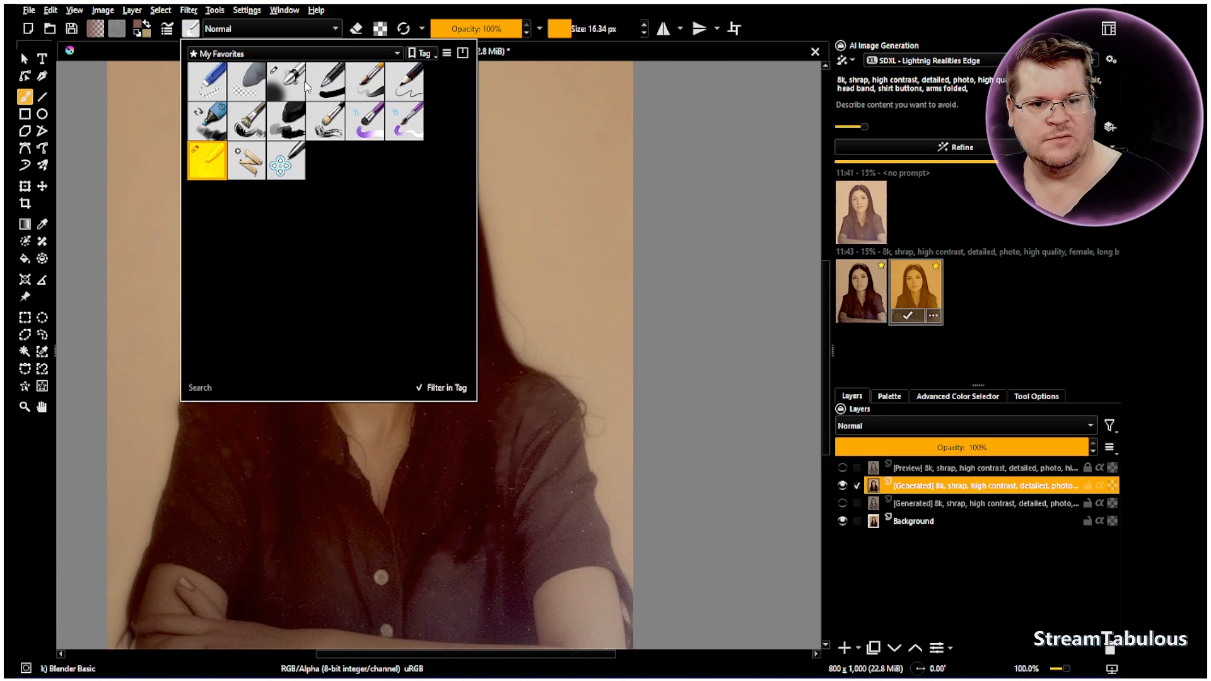
Erase the generated layer over both eyes with the Airbrush Soft brush in eraser mode at 41 px
{"action": "left_click", "coordinate": [304, 87]}
{"action": "left_click", "coordinate": [355, 31]}
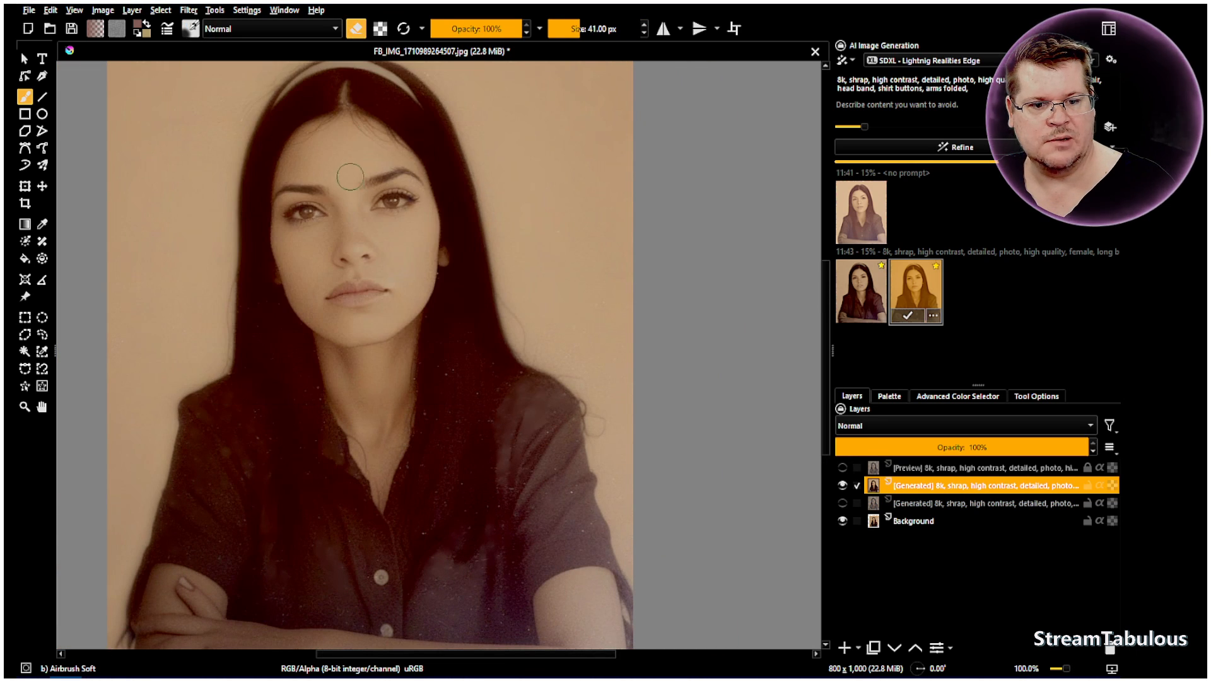
{"action": "scroll", "coordinate": [368, 210], "scroll_direction": "up", "scroll_amount": 1}
{"action": "scroll", "coordinate": [400, 192], "scroll_direction": "up", "scroll_amount": 1}
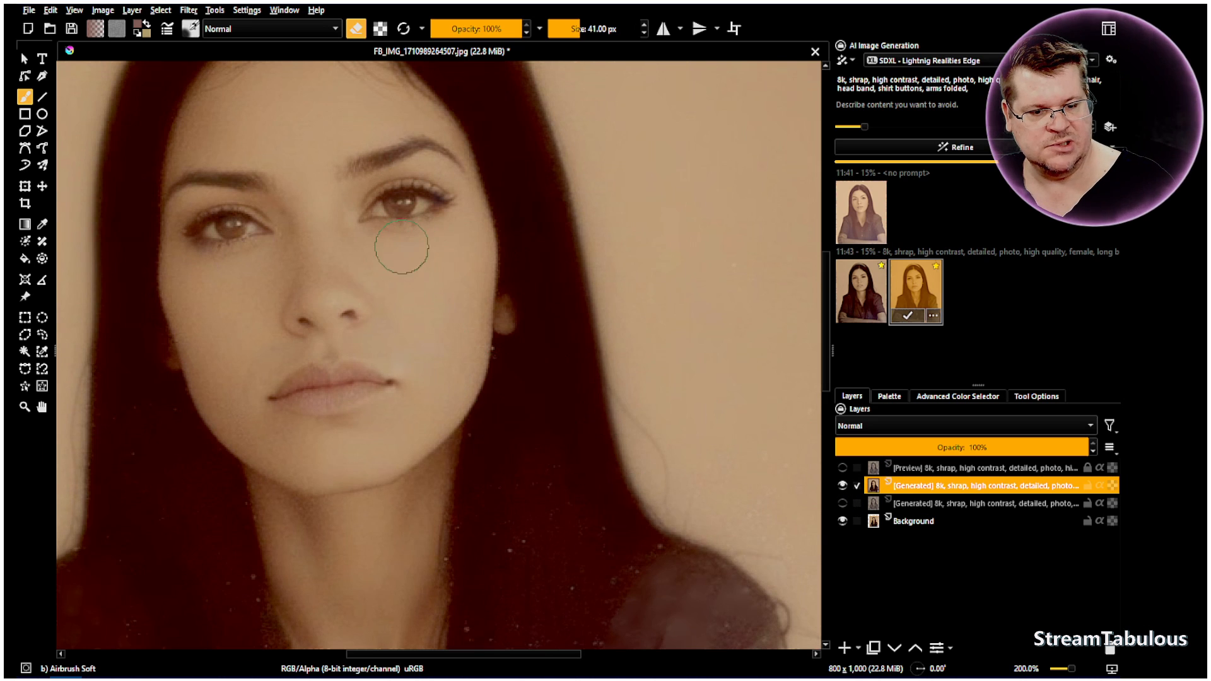
{"action": "left_click_drag", "start_coordinate": [361, 214], "coordinate": [410, 197]}
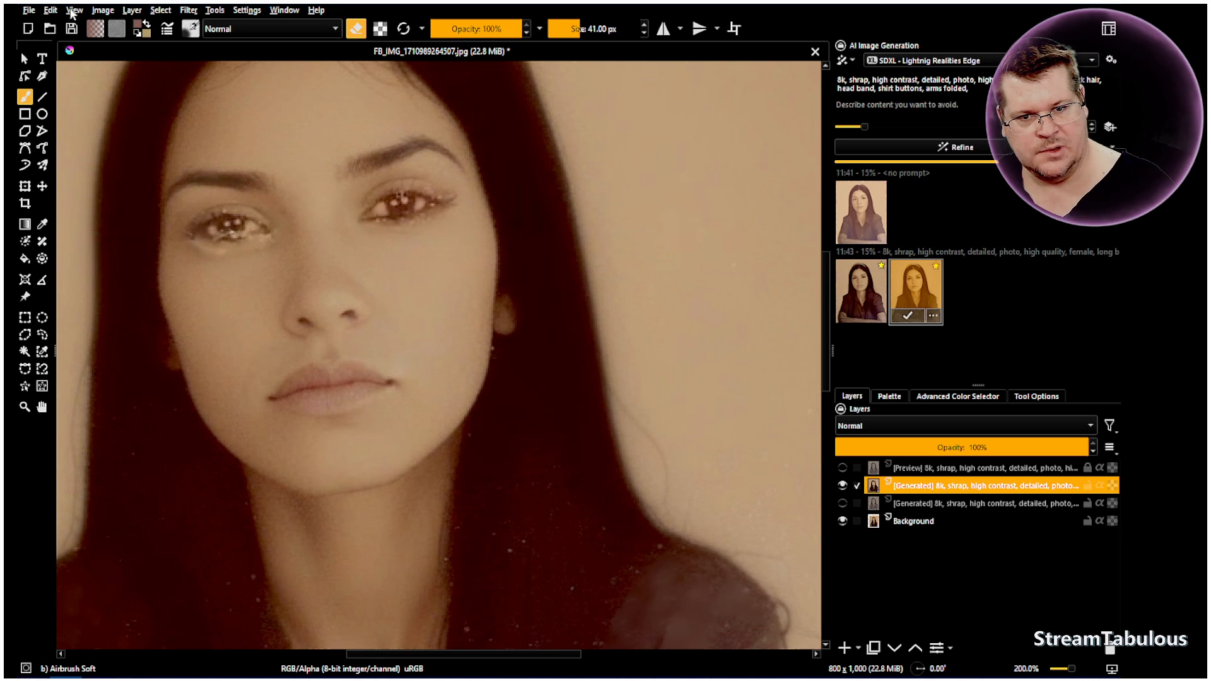
Undo the last erasing over the eye on the image's left side
{"action": "left_click", "coordinate": [50, 10]}
{"action": "left_click", "coordinate": [78, 30]}
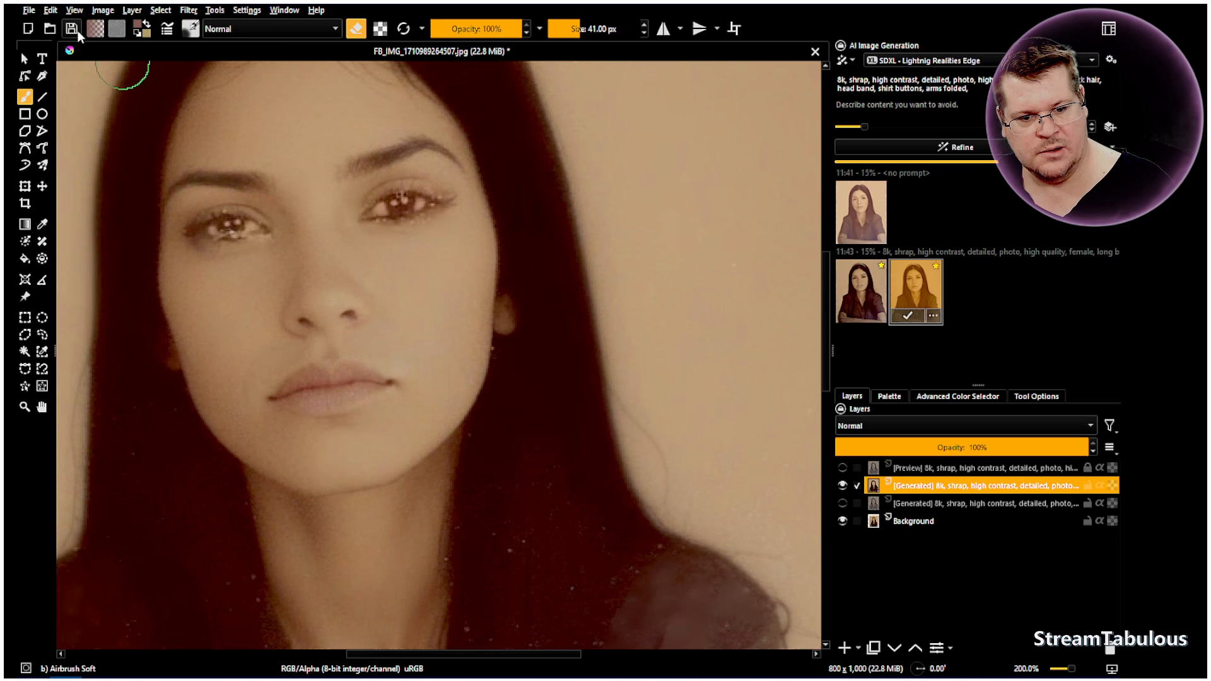
{"action": "left_click", "coordinate": [56, 10]}
{"action": "left_click", "coordinate": [70, 26]}
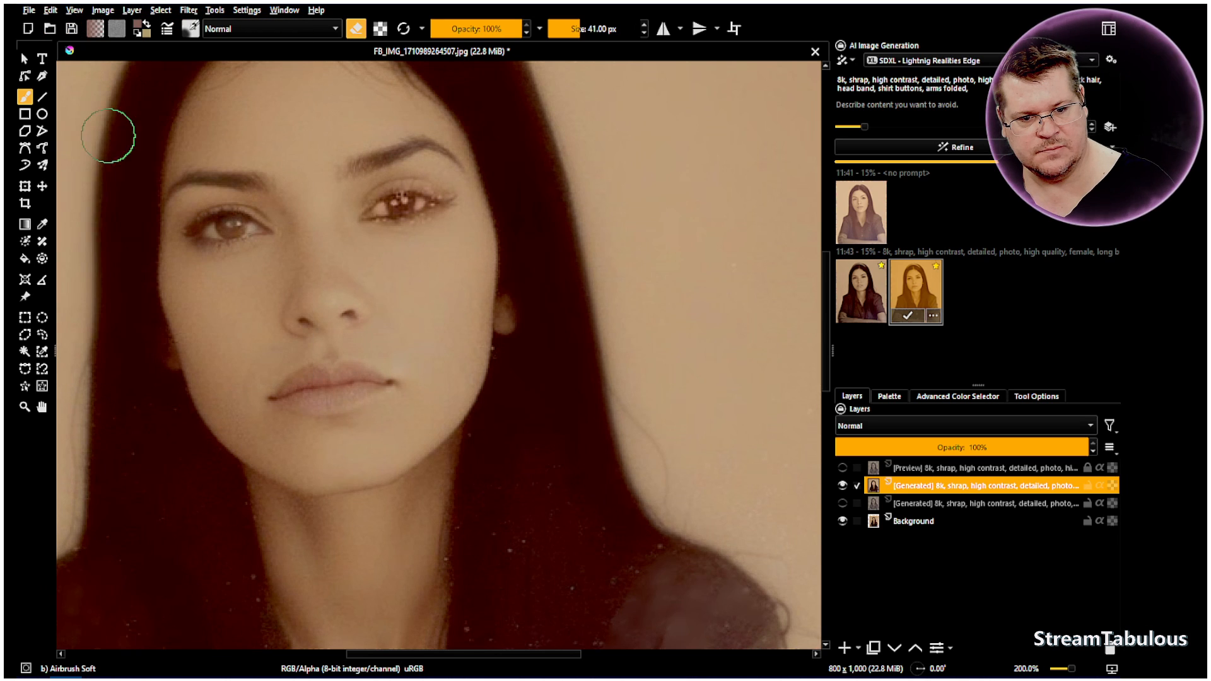
Erase the generated layer around the eye on the image's left side with the eraser reduced to 15.97 px
{"action": "scroll", "coordinate": [243, 274], "scroll_direction": "up", "scroll_amount": 1}
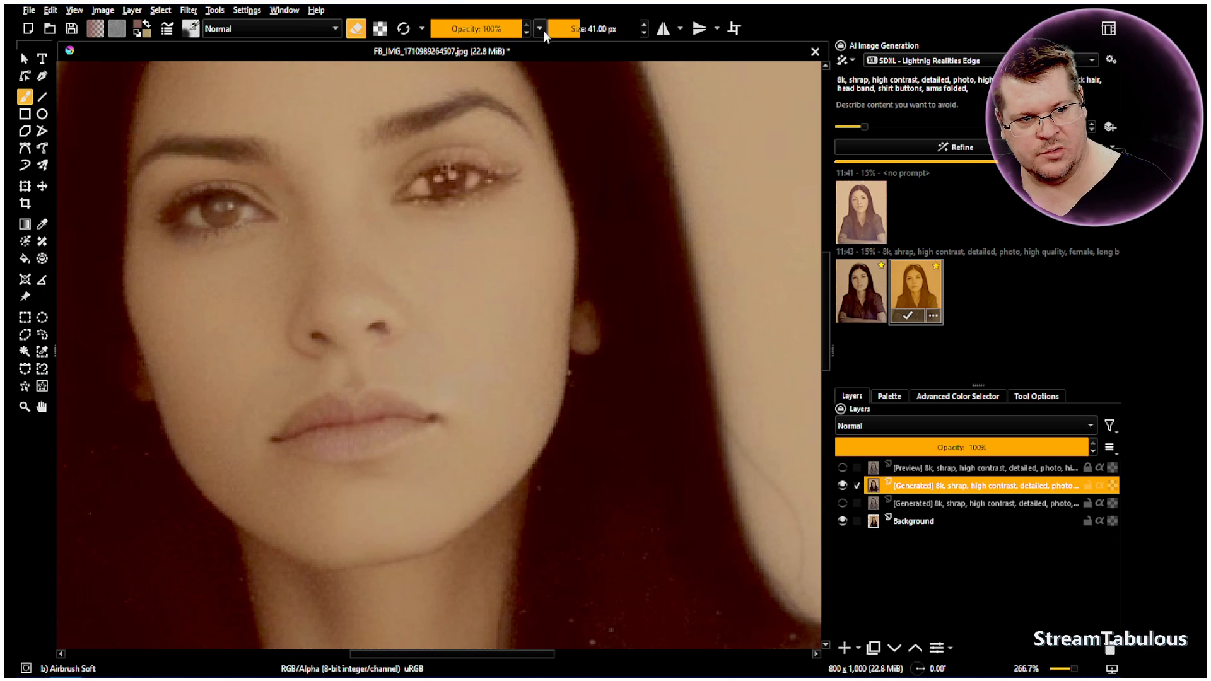
{"action": "left_click_drag", "start_coordinate": [563, 29], "coordinate": [571, 30]}
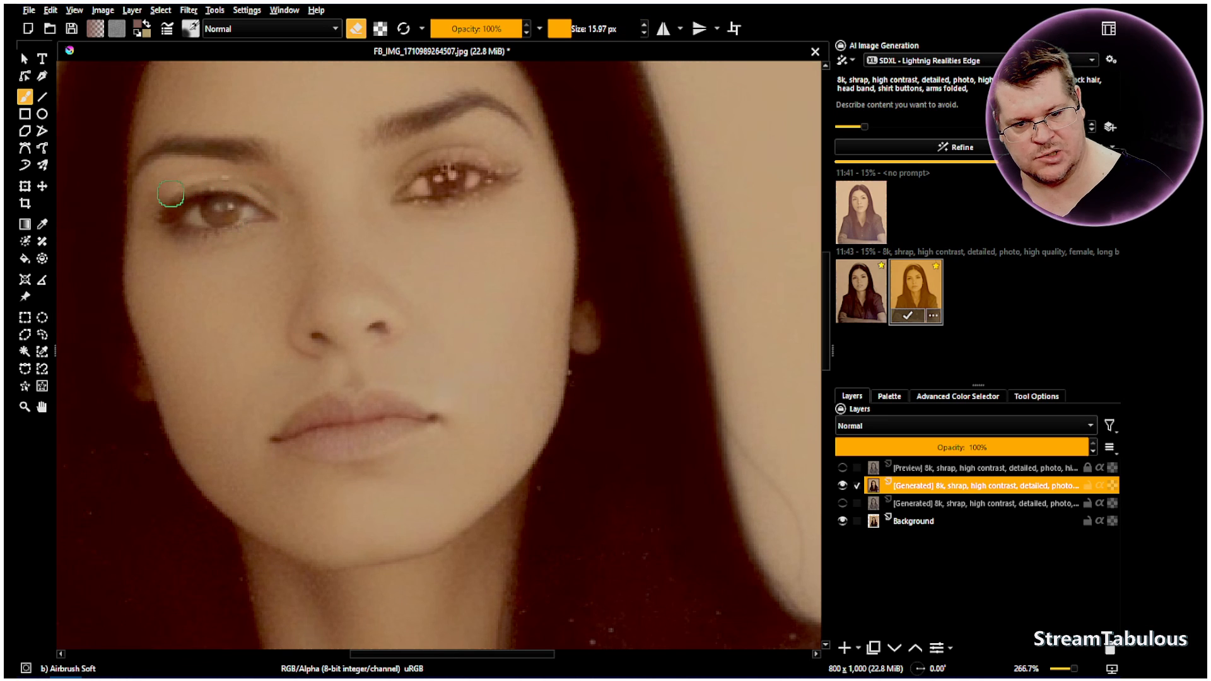
{"action": "left_click_drag", "start_coordinate": [185, 198], "coordinate": [235, 192]}
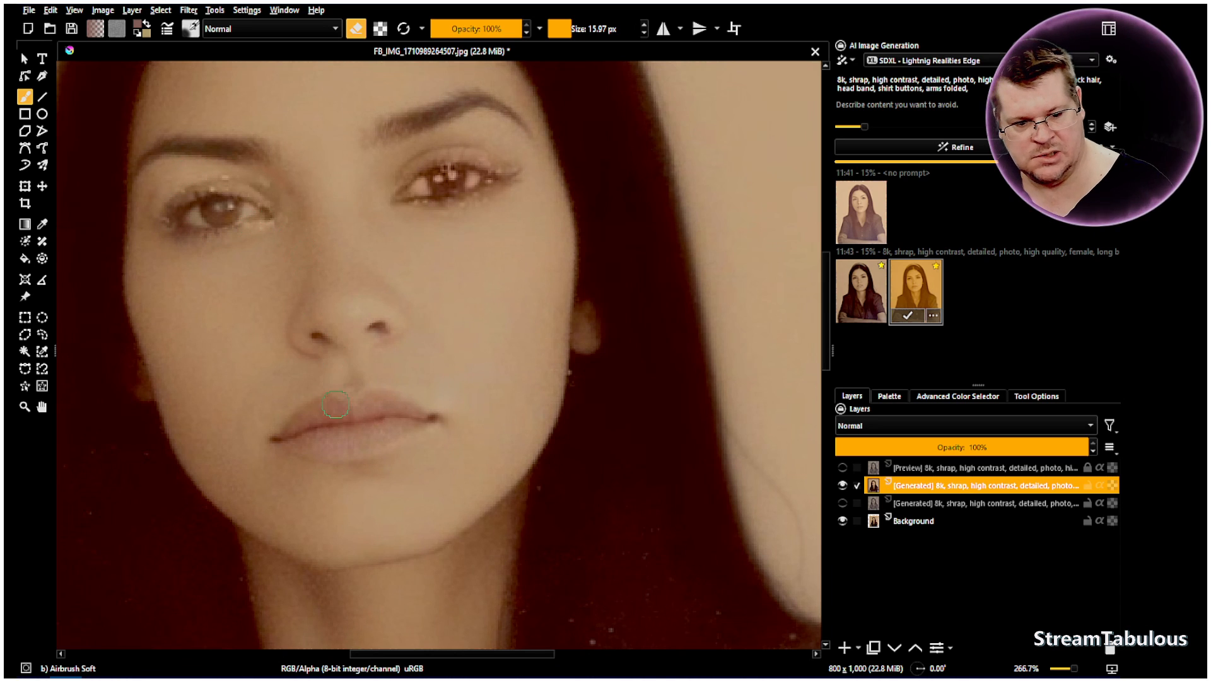
Erase the generated layer over the lips and nose, enlarging the soft eraser to 31.73 px partway through the lips
{"action": "mouse_move", "coordinate": [287, 427]}
{"action": "left_mouse_down"}
{"action": "mouse_move", "coordinate": [352, 407]}
{"action": "mouse_move", "coordinate": [281, 406]}
{"action": "mouse_move", "coordinate": [385, 399]}
{"action": "mouse_move", "coordinate": [413, 407]}
{"action": "left_mouse_up"}
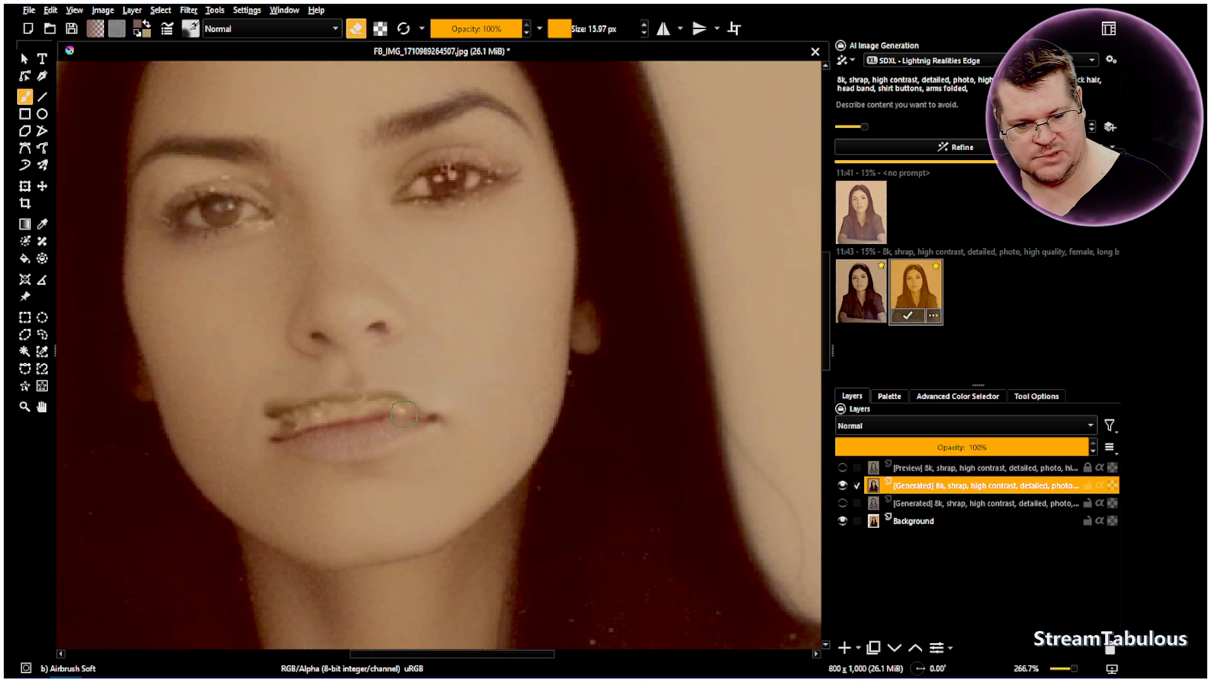
{"action": "scroll", "coordinate": [409, 410], "scroll_direction": "down", "scroll_amount": 1}
{"action": "left_click_drag", "start_coordinate": [567, 28], "coordinate": [578, 28]}
{"action": "mouse_move", "coordinate": [395, 386]}
{"action": "left_mouse_down"}
{"action": "mouse_move", "coordinate": [358, 396]}
{"action": "mouse_move", "coordinate": [302, 428]}
{"action": "mouse_move", "coordinate": [423, 412]}
{"action": "mouse_move", "coordinate": [419, 426]}
{"action": "mouse_move", "coordinate": [364, 436]}
{"action": "left_mouse_up"}
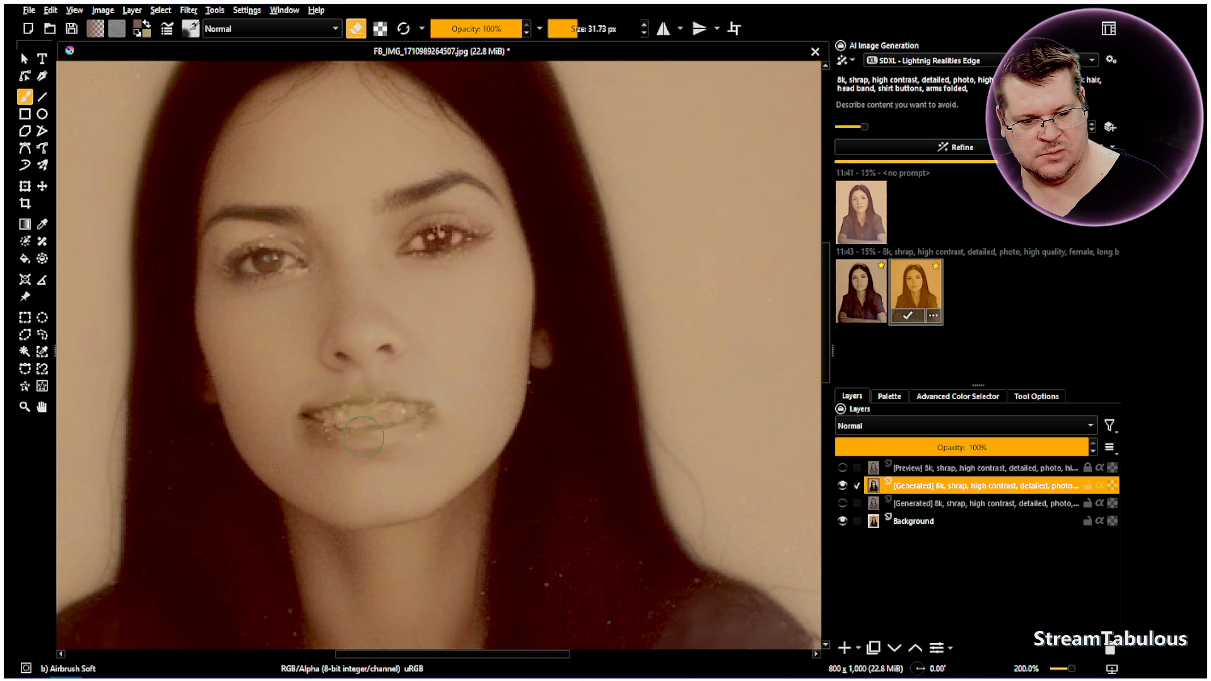
{"action": "mouse_move", "coordinate": [418, 404]}
{"action": "left_mouse_down"}
{"action": "mouse_move", "coordinate": [429, 407]}
{"action": "mouse_move", "coordinate": [292, 416]}
{"action": "left_mouse_up"}
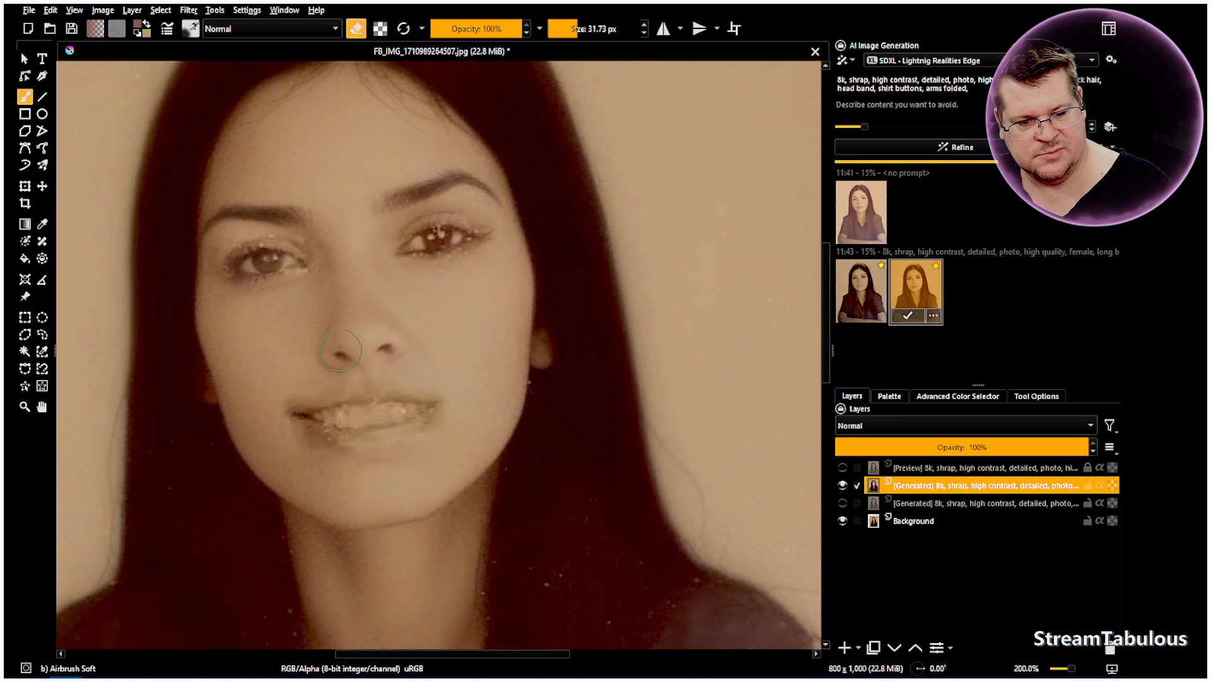
{"action": "mouse_move", "coordinate": [342, 351]}
{"action": "left_mouse_down"}
{"action": "mouse_move", "coordinate": [393, 343]}
{"action": "mouse_move", "coordinate": [358, 329]}
{"action": "mouse_move", "coordinate": [389, 333]}
{"action": "mouse_move", "coordinate": [372, 311]}
{"action": "mouse_move", "coordinate": [346, 333]}
{"action": "left_mouse_up"}
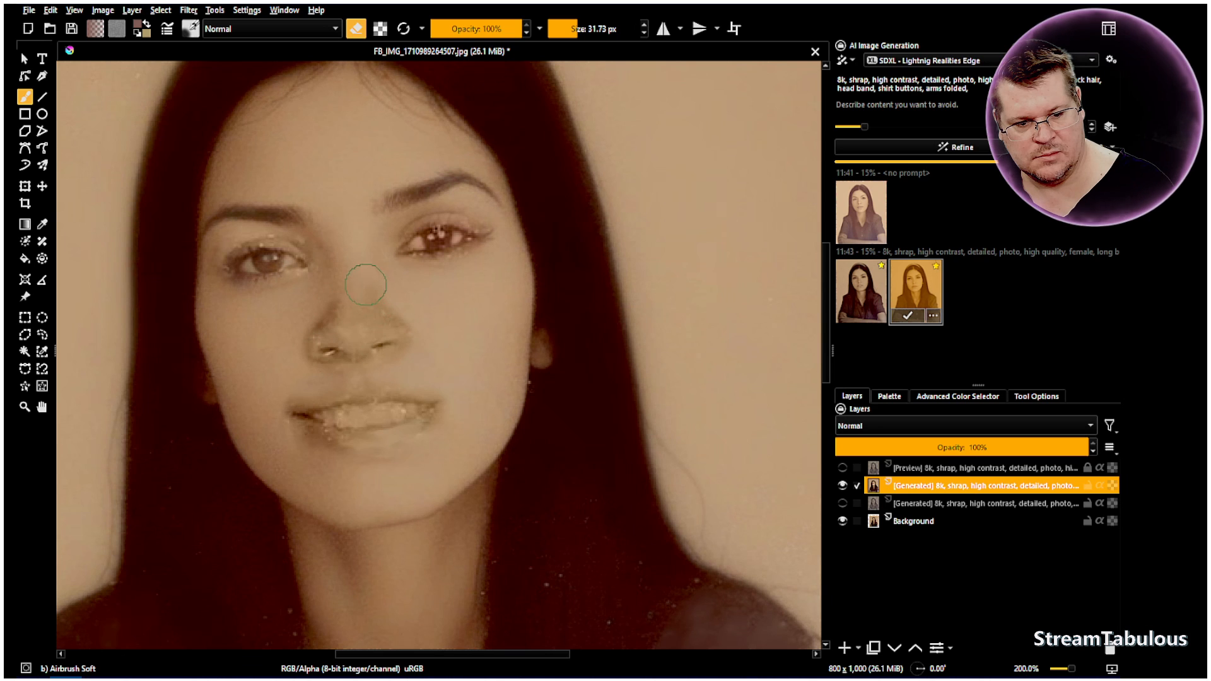
{"action": "scroll", "coordinate": [366, 285], "scroll_direction": "down", "scroll_amount": 3}
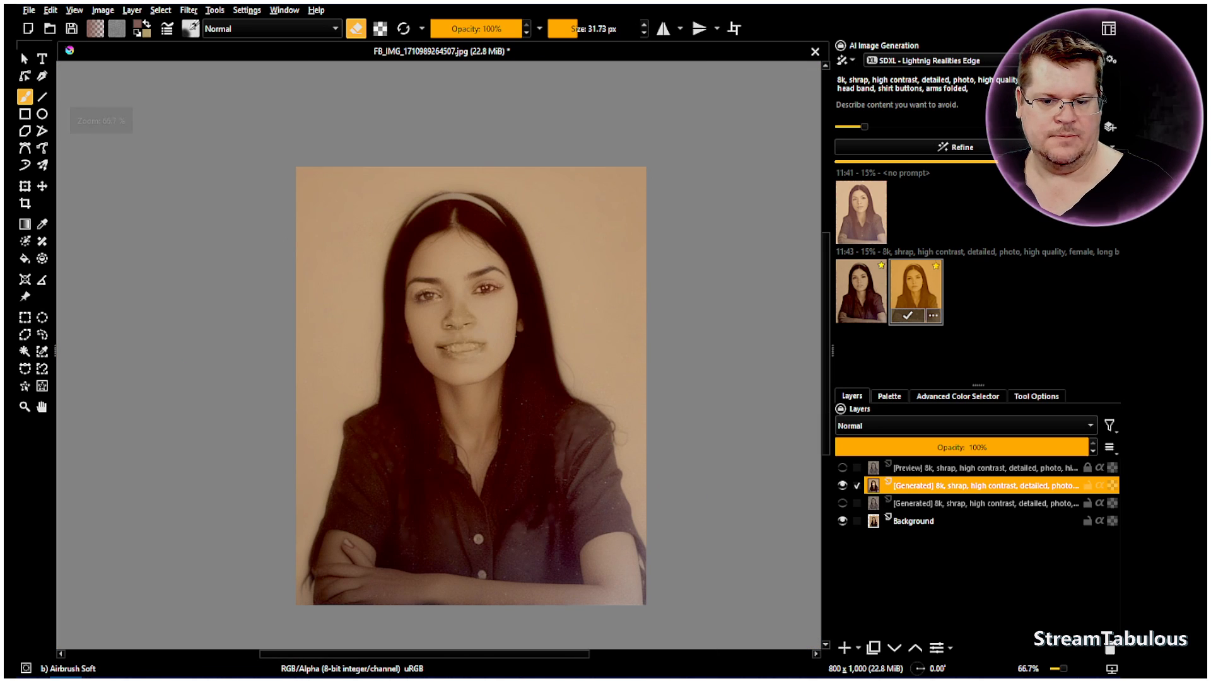
Refine the partly erased portrait at 10% strength and apply the result as a new layer
{"action": "left_click", "coordinate": [42, 408]}
{"action": "left_click_drag", "start_coordinate": [507, 375], "coordinate": [435, 367]}
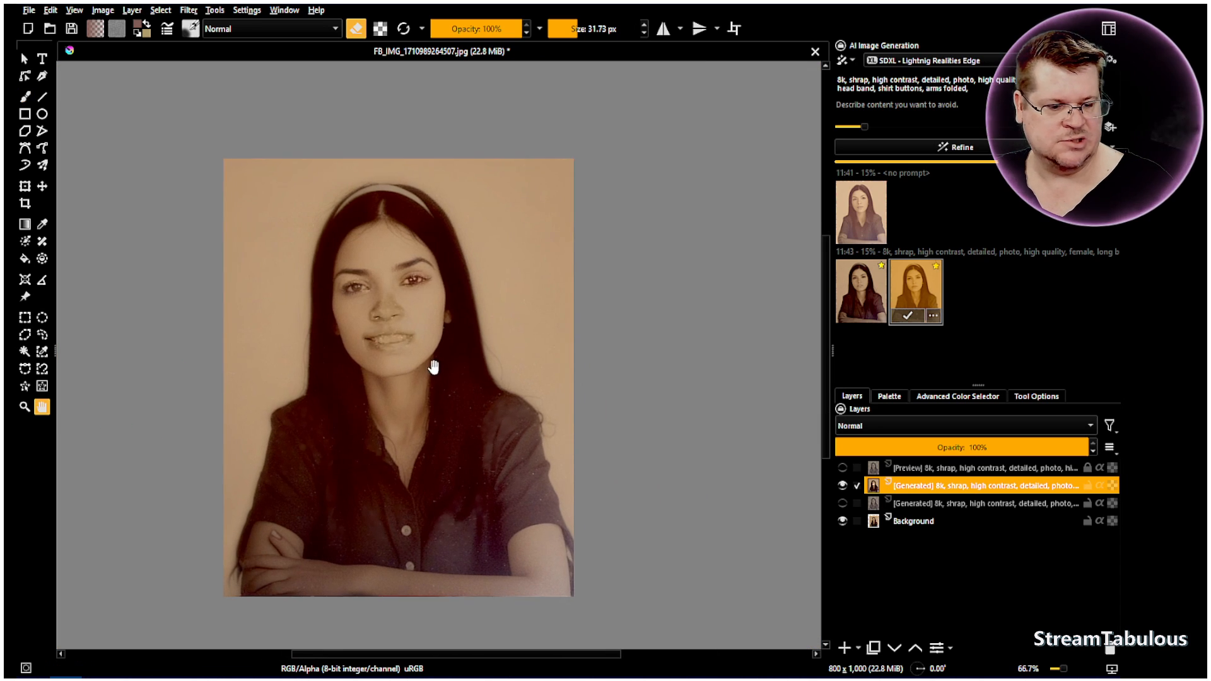
{"action": "left_click", "coordinate": [1098, 130]}
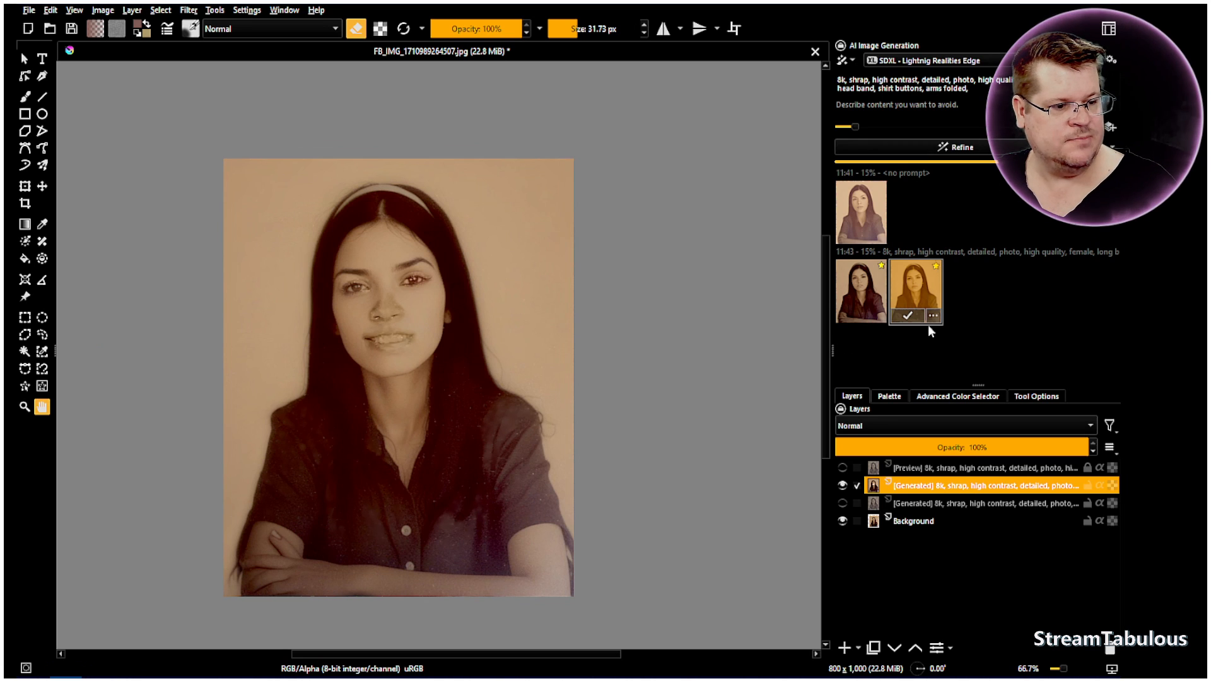
{"action": "left_click_drag", "start_coordinate": [570, 347], "coordinate": [555, 345]}
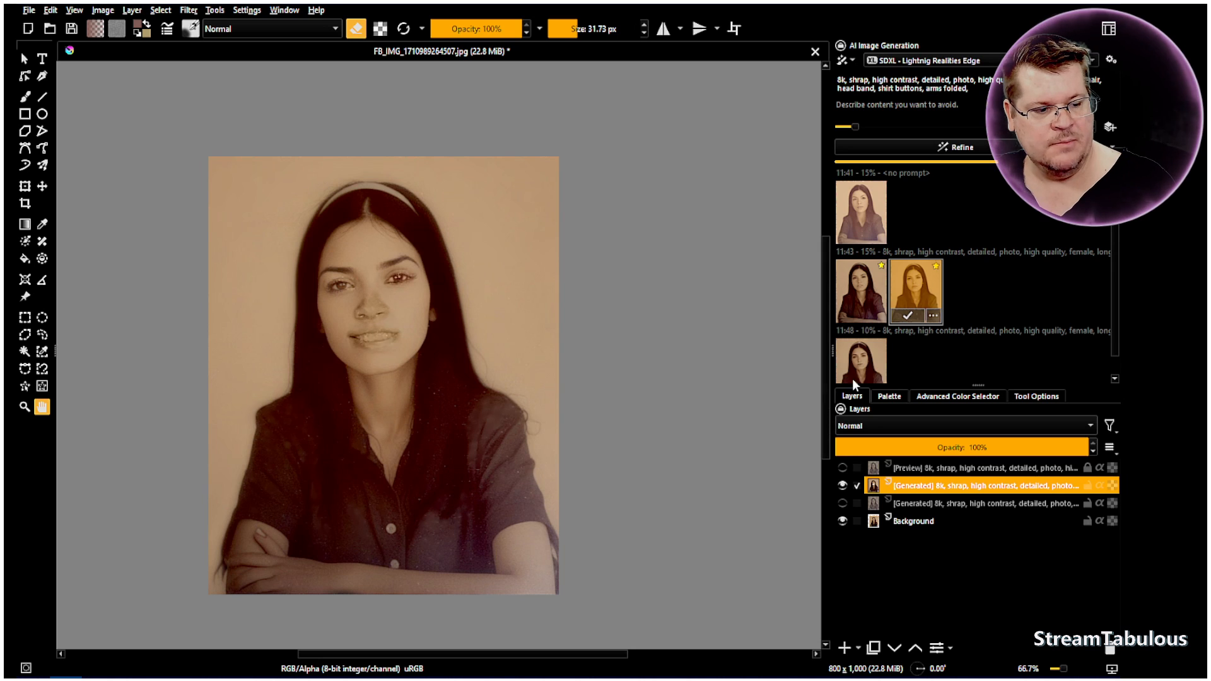
{"action": "left_click", "coordinate": [861, 362]}
{"action": "scroll", "coordinate": [861, 364], "scroll_direction": "down", "scroll_amount": 1}
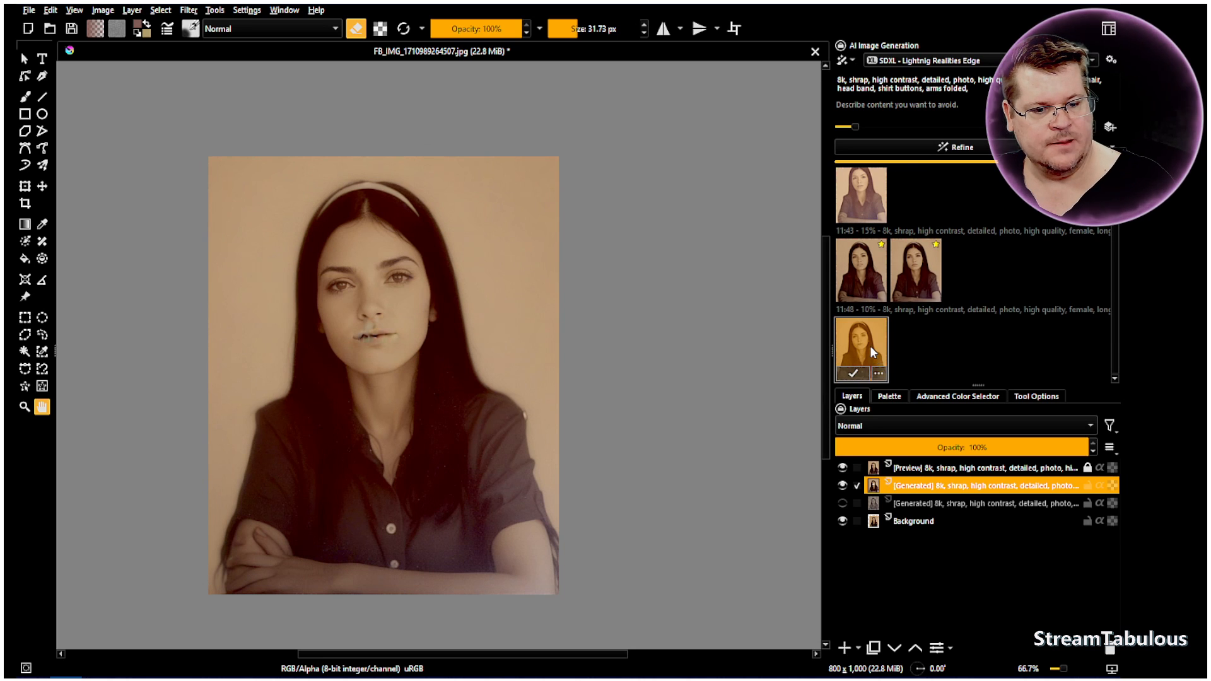
{"action": "double_click", "coordinate": [870, 346]}
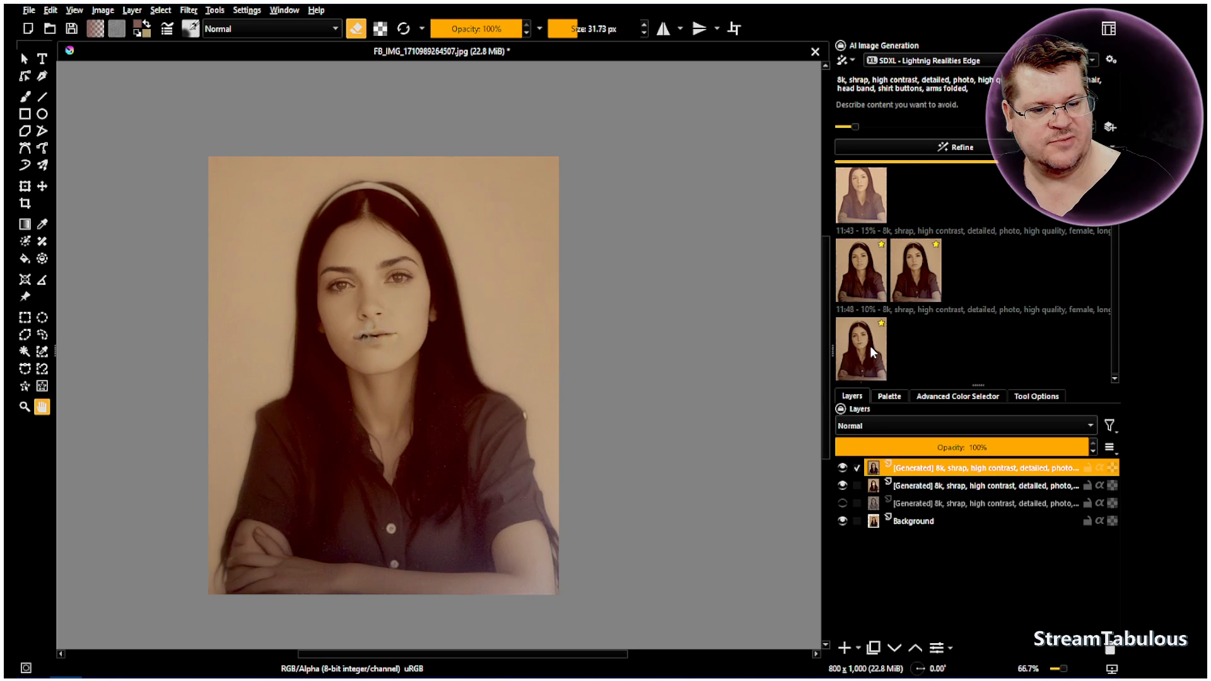
{"action": "left_click", "coordinate": [869, 346]}
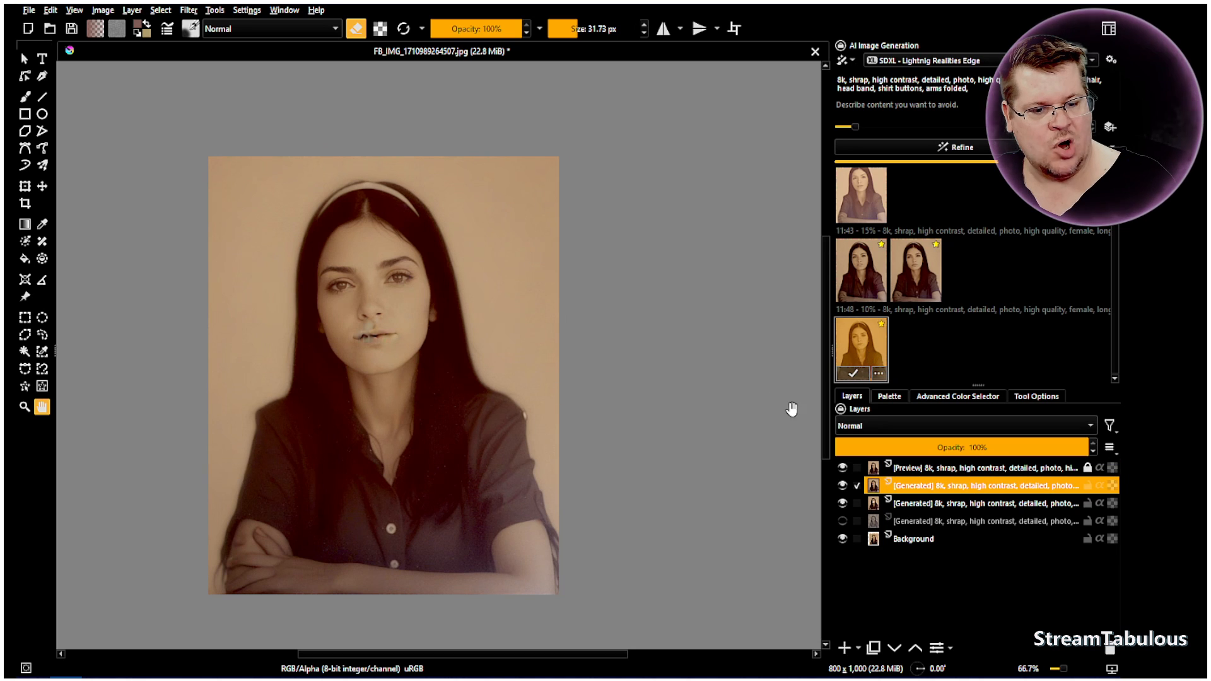
Hide the preview, toggle the newest generated layer's visibility to compare the face, and remove that layer
{"action": "scroll", "coordinate": [379, 315], "scroll_direction": "up", "scroll_amount": 2}
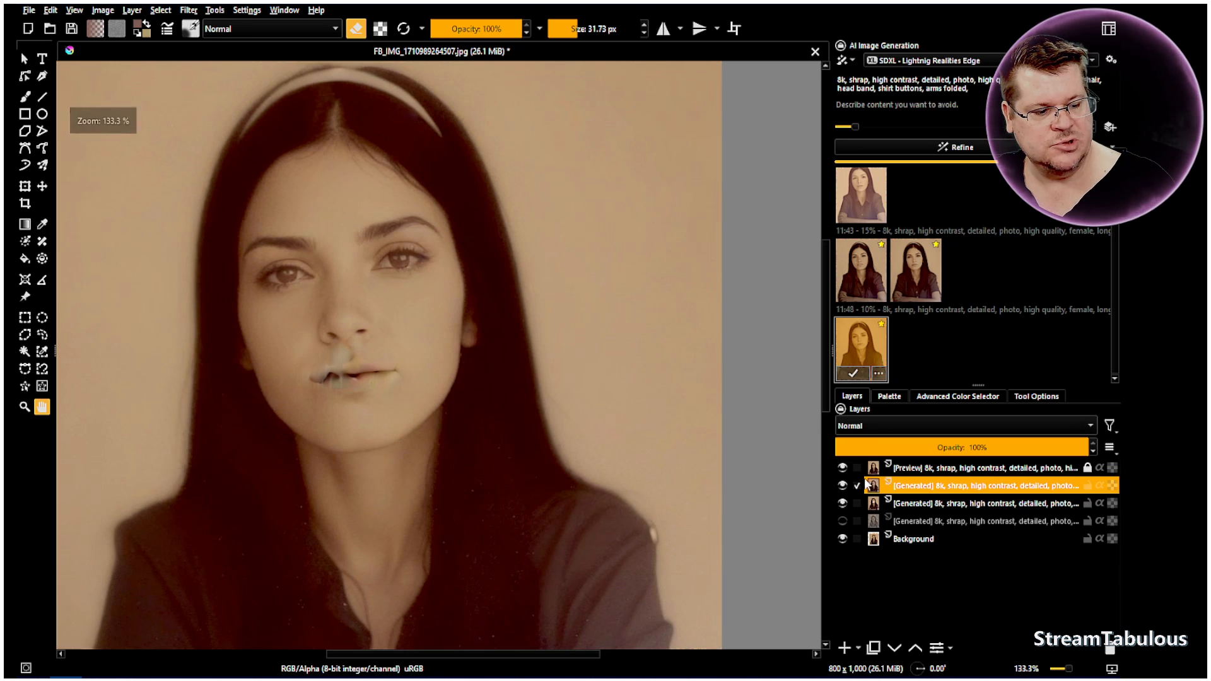
{"action": "left_click", "coordinate": [843, 468]}
{"action": "left_click", "coordinate": [844, 486]}
{"action": "left_click", "coordinate": [844, 485]}
{"action": "left_click", "coordinate": [844, 486]}
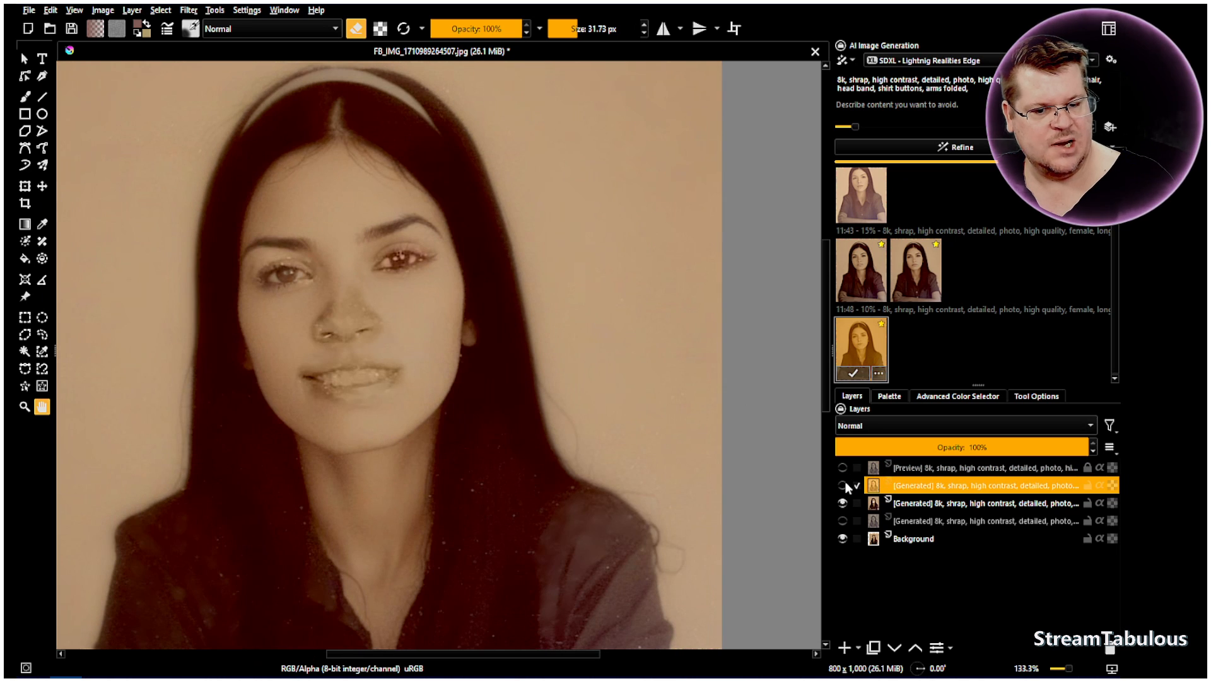
{"action": "right_click", "coordinate": [886, 490]}
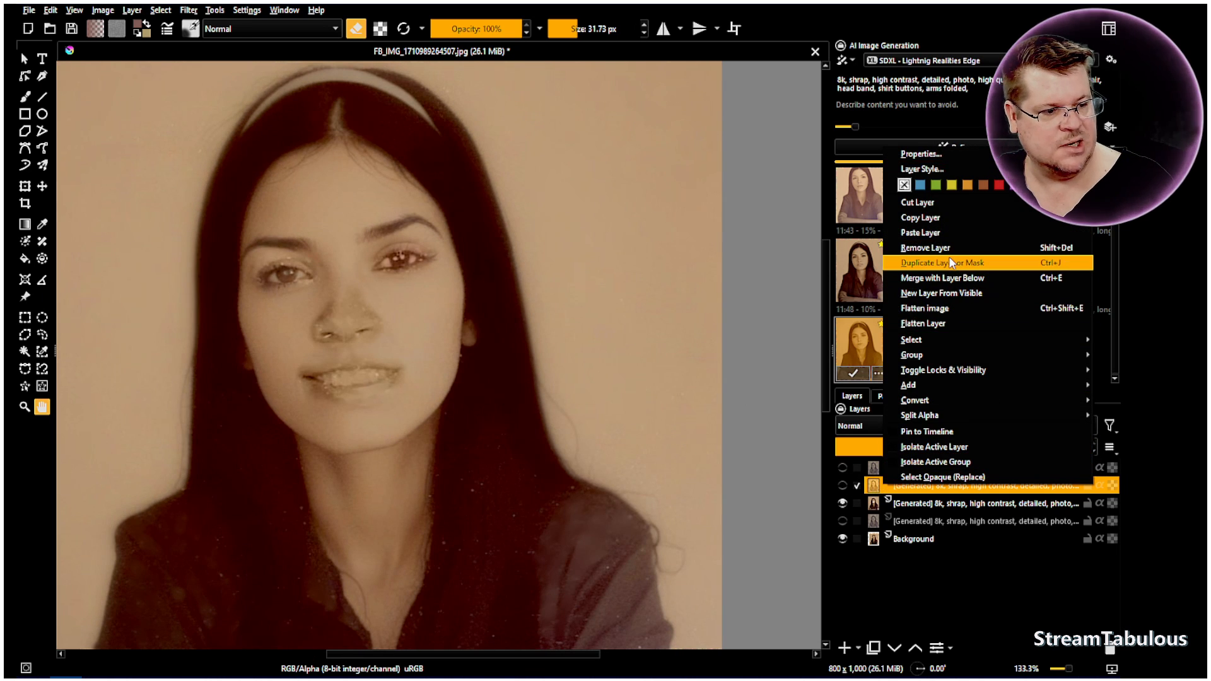
{"action": "left_click", "coordinate": [943, 276]}
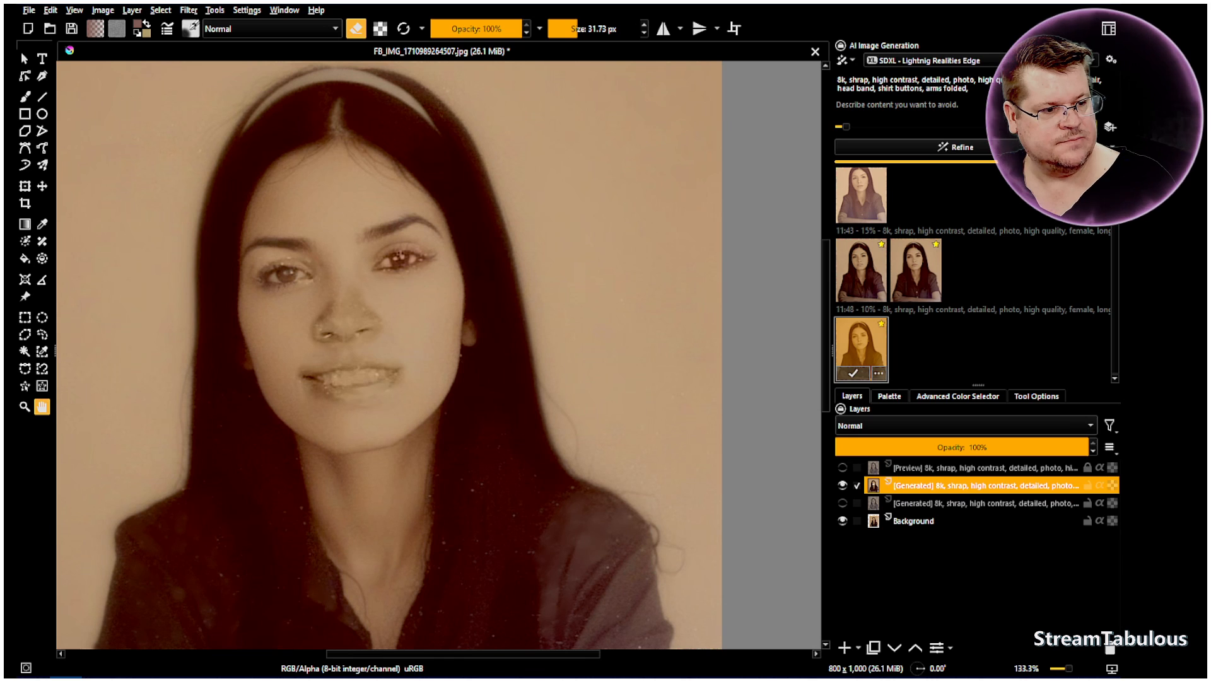
Generate a refinement at 5% strength and toggle its preview to compare it with the partly erased portrait
{"action": "left_click", "coordinate": [1003, 147]}
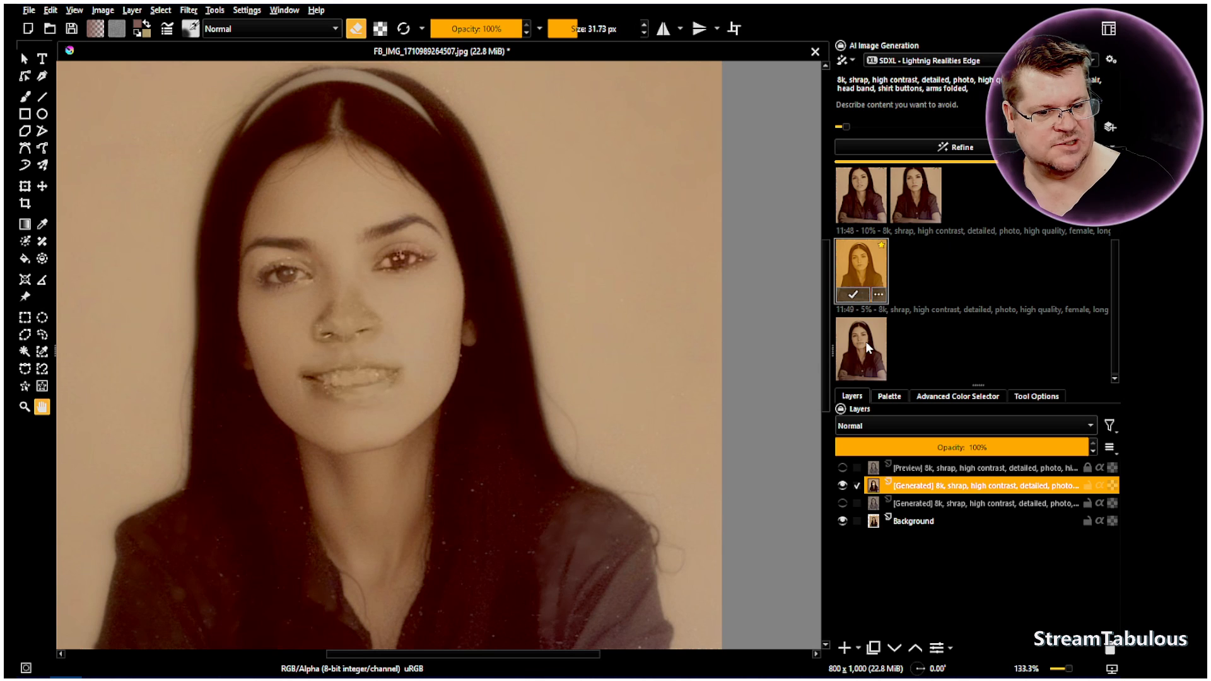
{"action": "left_click", "coordinate": [866, 342]}
{"action": "left_click", "coordinate": [866, 342]}
{"action": "left_click", "coordinate": [865, 342]}
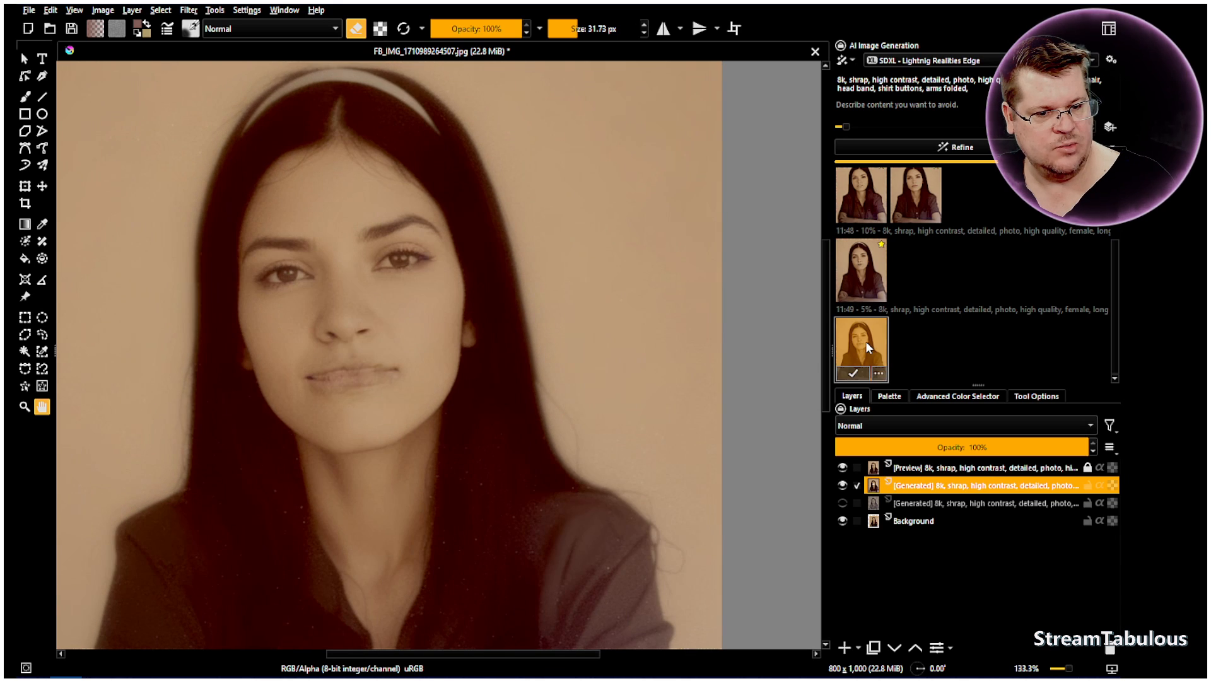
{"action": "left_click", "coordinate": [865, 341]}
{"action": "left_click", "coordinate": [866, 342]}
{"action": "left_click", "coordinate": [865, 341]}
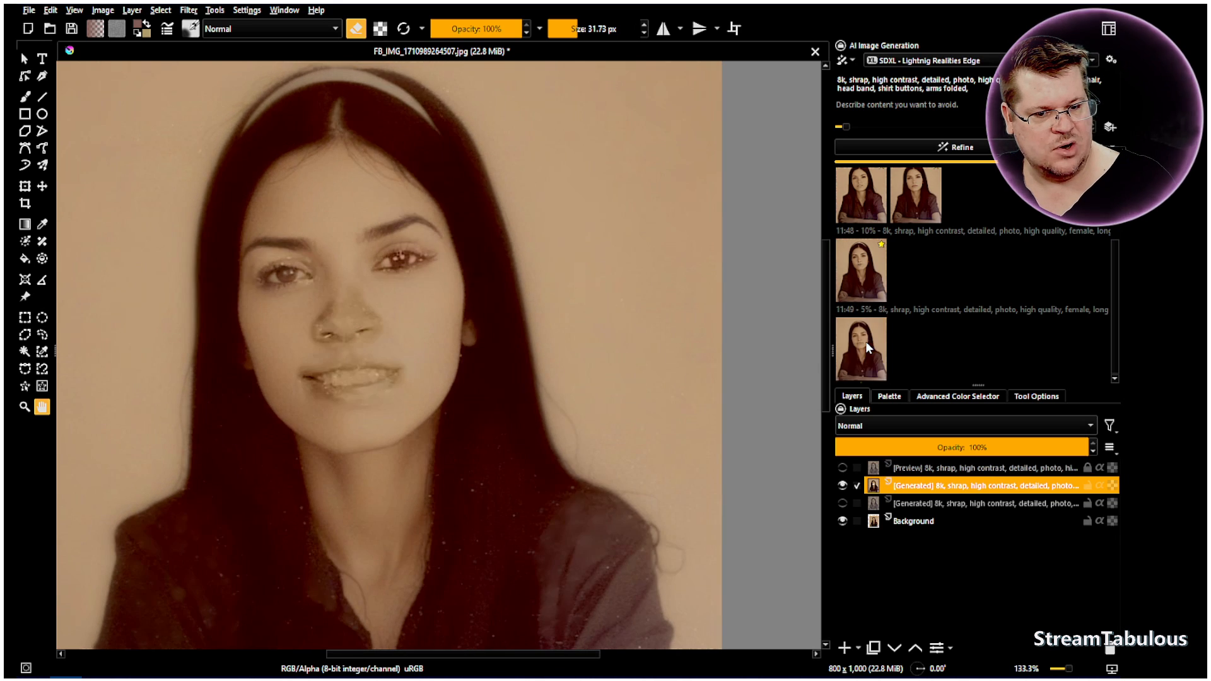
Apply the 5% refinement as a new layer and toggle that layer's visibility to compare the face at full layer opacity
{"action": "left_click", "coordinate": [865, 342]}
{"action": "double_click", "coordinate": [865, 342]}
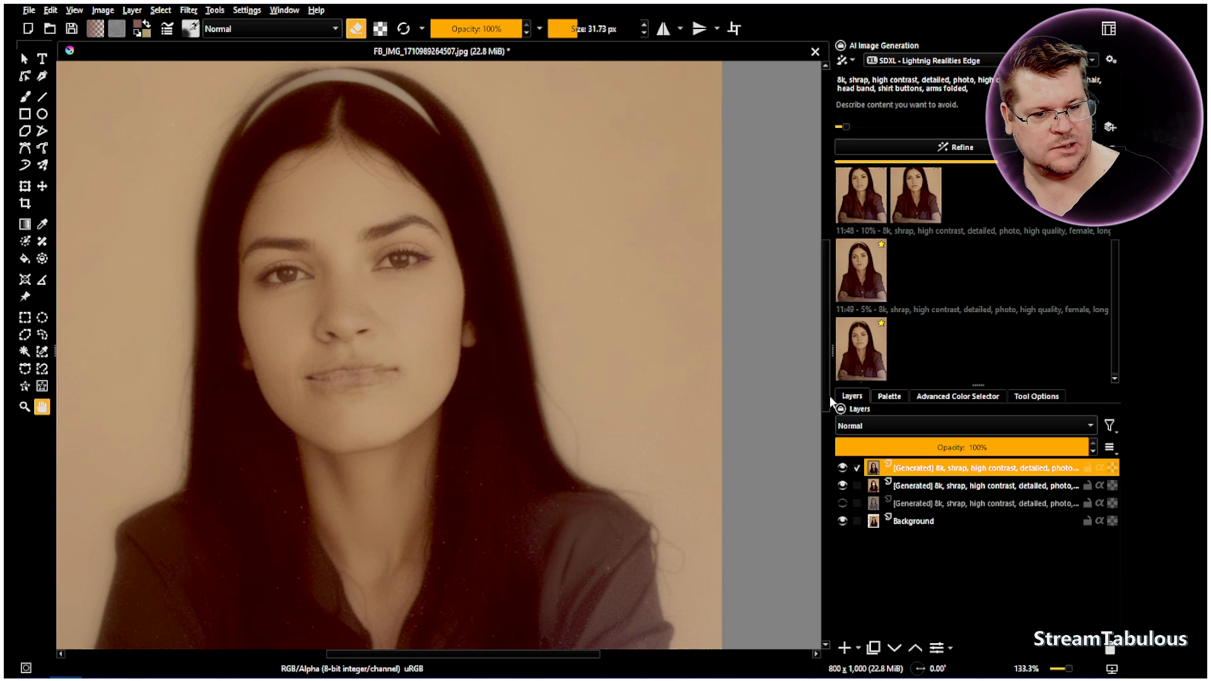
{"action": "left_click", "coordinate": [843, 468]}
{"action": "left_click", "coordinate": [843, 468]}
{"action": "left_click", "coordinate": [843, 468]}
{"action": "left_click", "coordinate": [842, 468]}
{"action": "scroll", "coordinate": [458, 268], "scroll_direction": "up", "scroll_amount": 1}
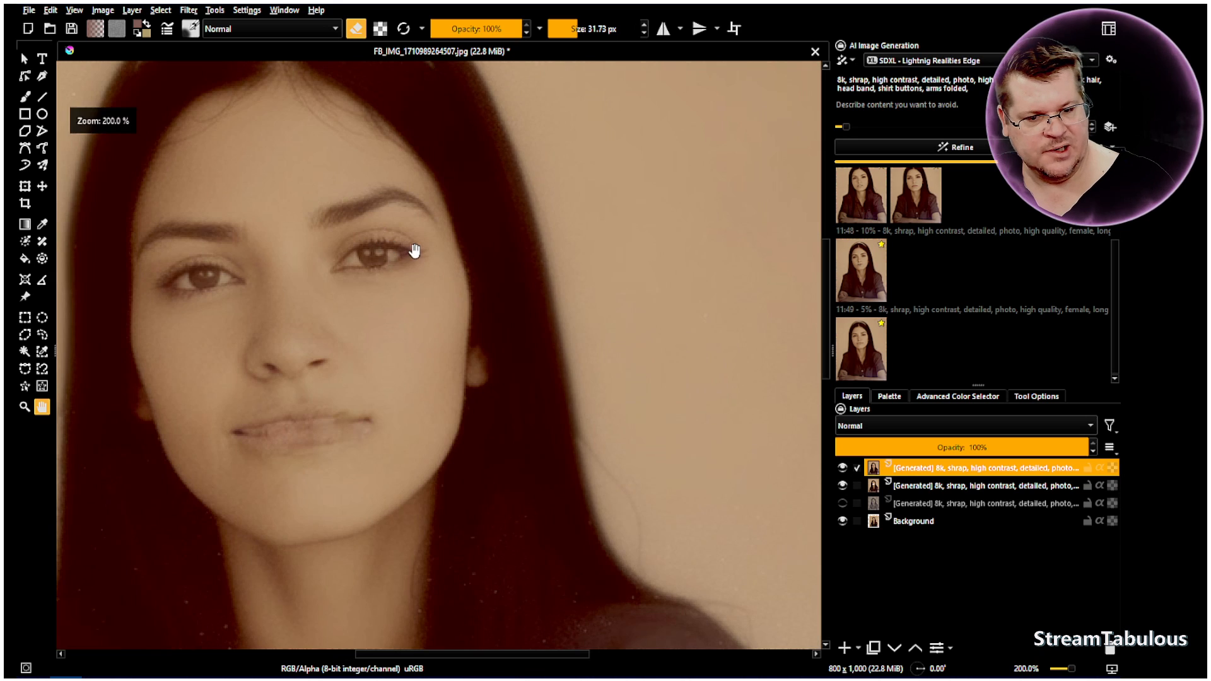
{"action": "left_click", "coordinate": [843, 468]}
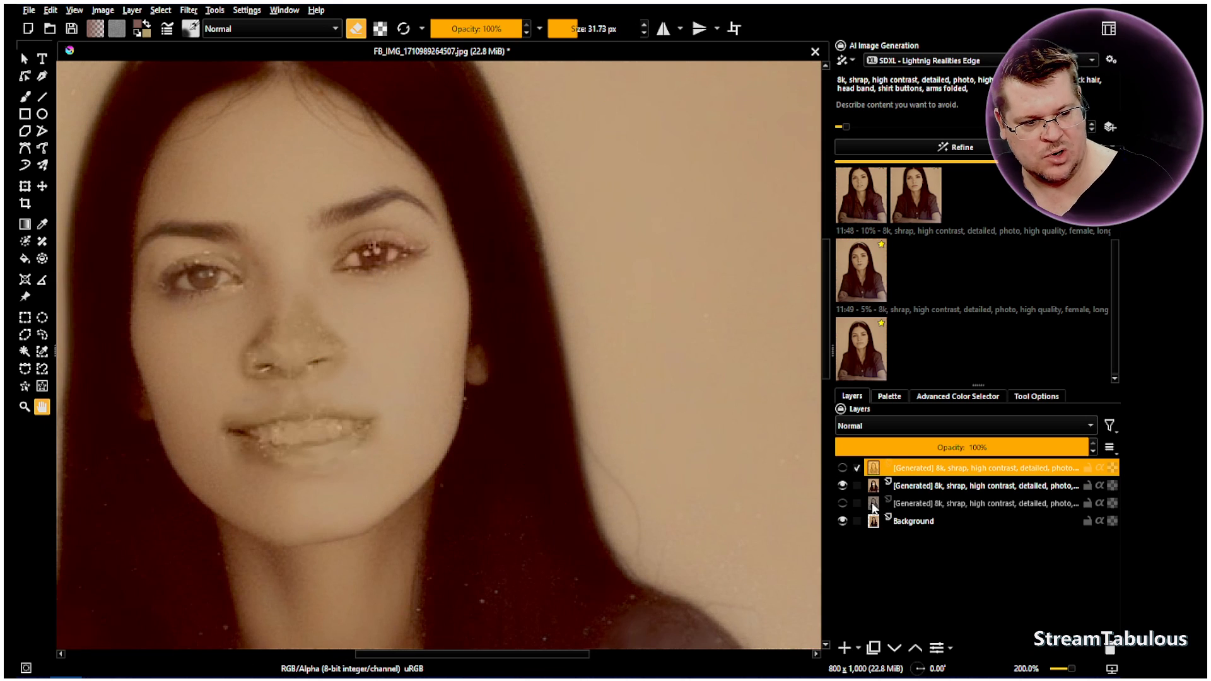
{"action": "left_click", "coordinate": [843, 468]}
{"action": "left_click_drag", "start_coordinate": [1054, 444], "coordinate": [1094, 448]}
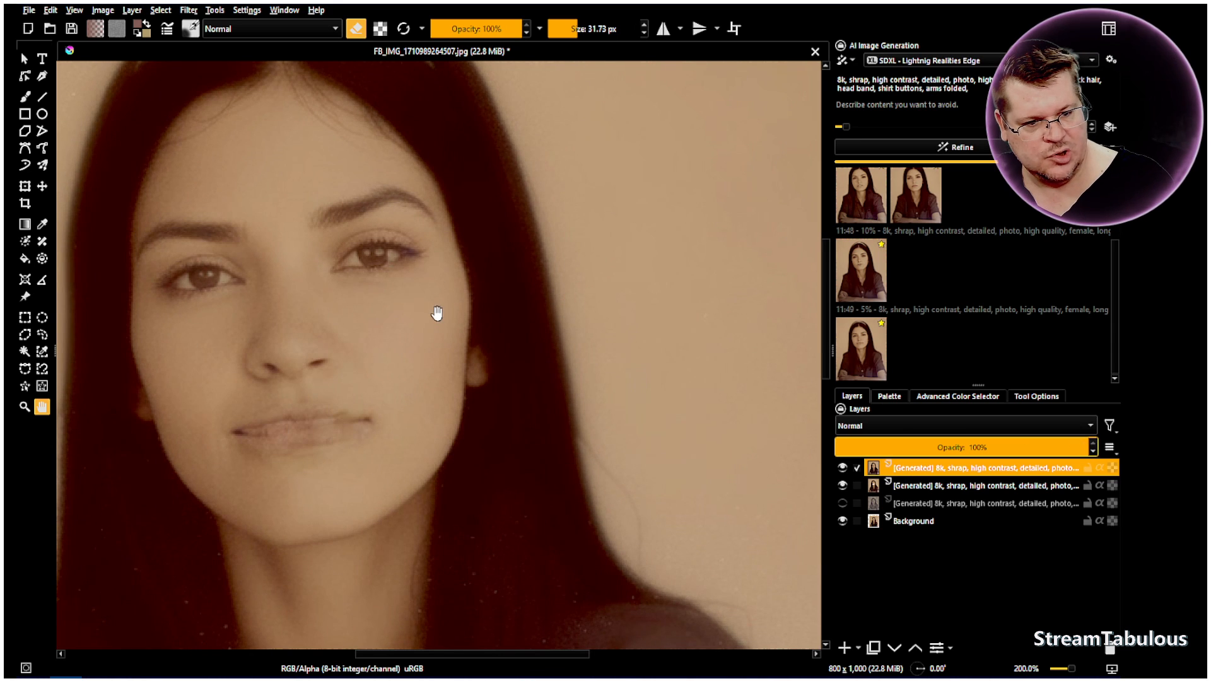
Sample a dark brown from the eye on the image's right side and reduce the Airbrush Soft brush to 1 px
{"action": "scroll", "coordinate": [410, 253], "scroll_direction": "up", "scroll_amount": 5}
{"action": "left_click_drag", "start_coordinate": [438, 284], "coordinate": [496, 305]}
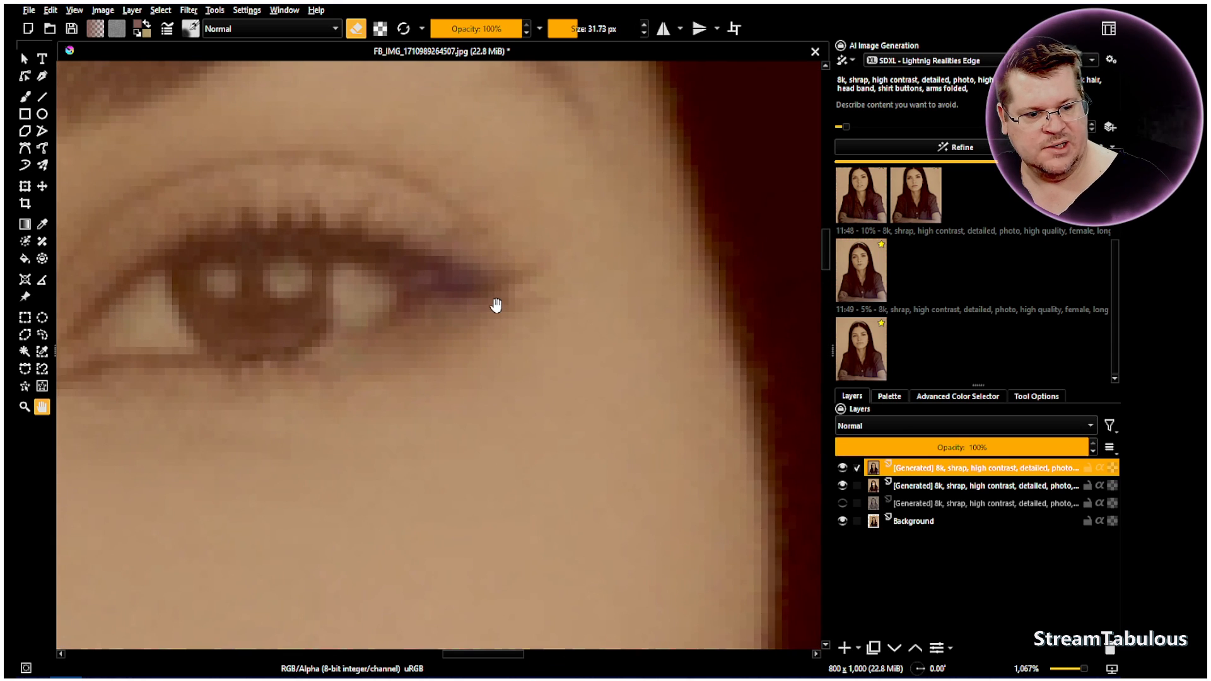
{"action": "mouse_move", "coordinate": [943, 477]}
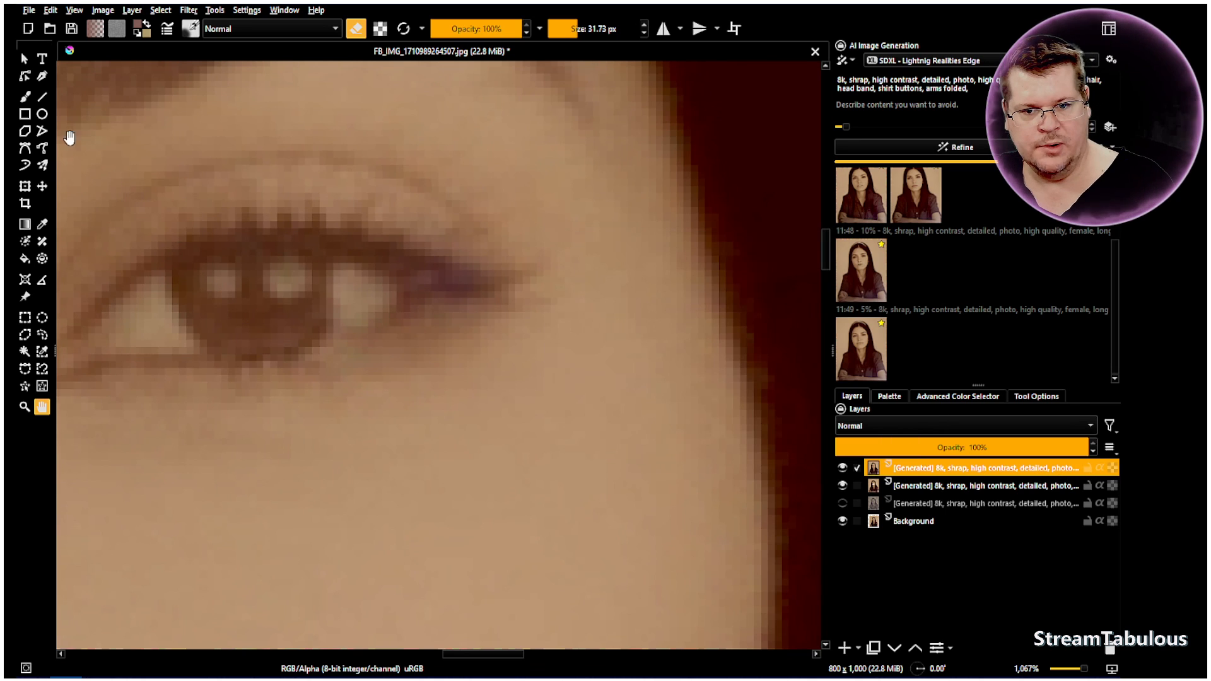
{"action": "left_click", "coordinate": [25, 97]}
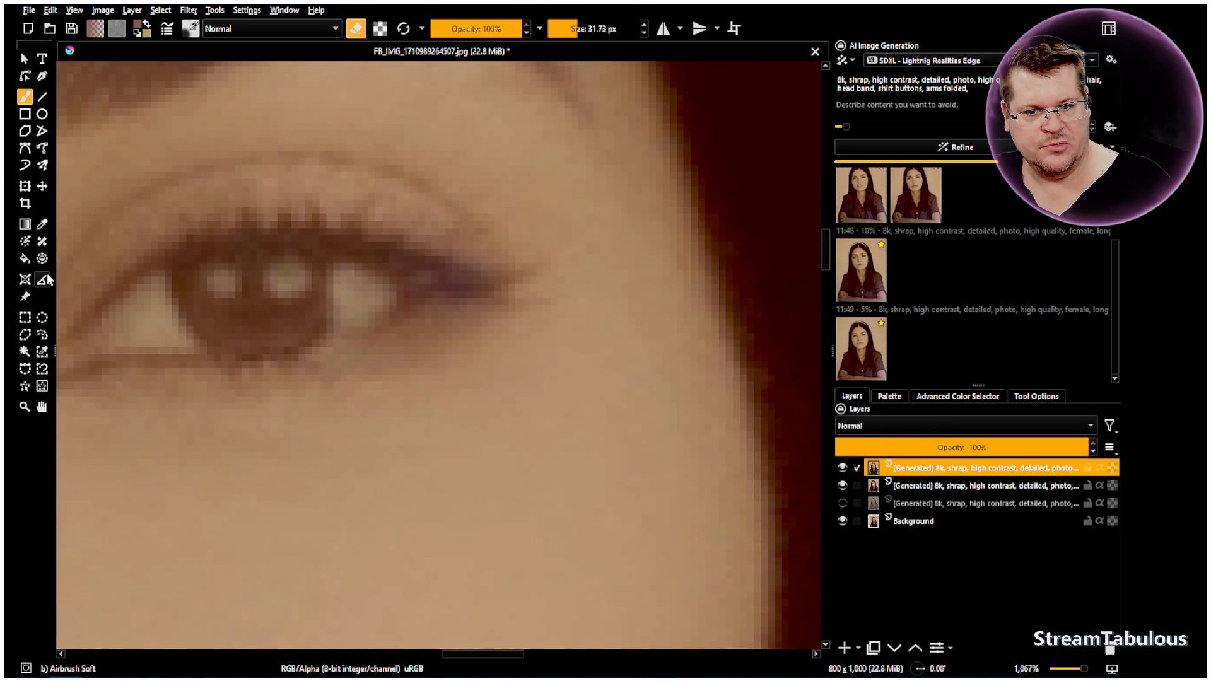
{"action": "left_click", "coordinate": [42, 224]}
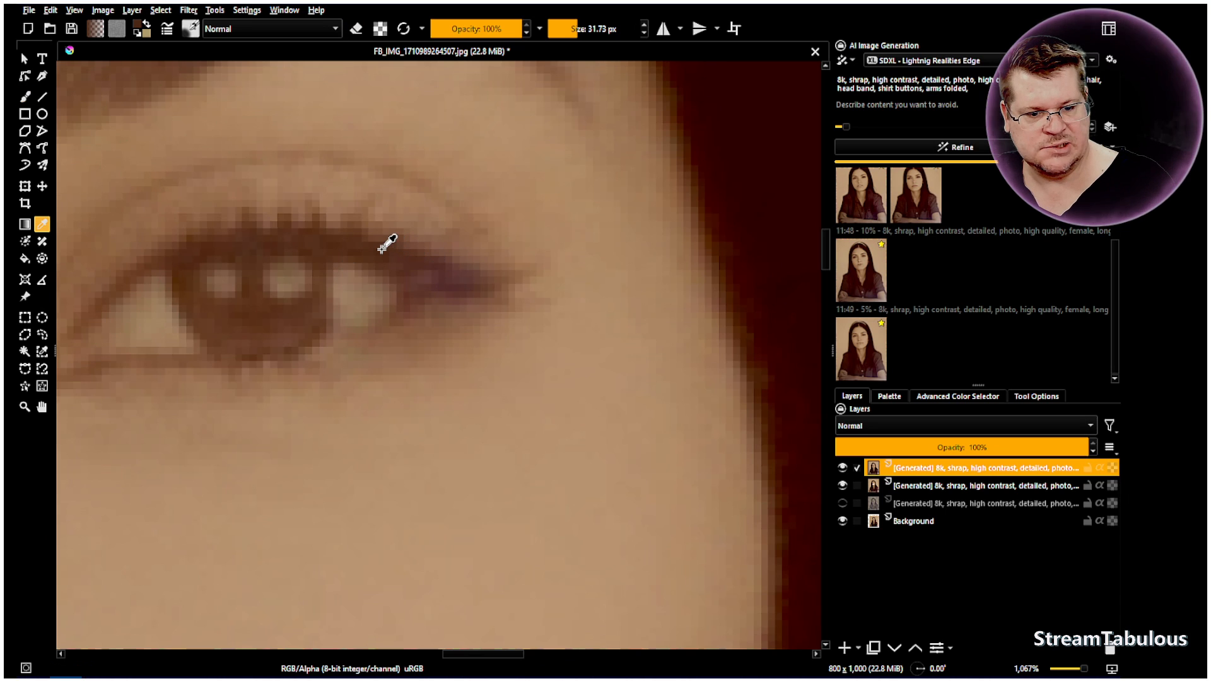
{"action": "left_click_drag", "start_coordinate": [575, 25], "coordinate": [555, 26]}
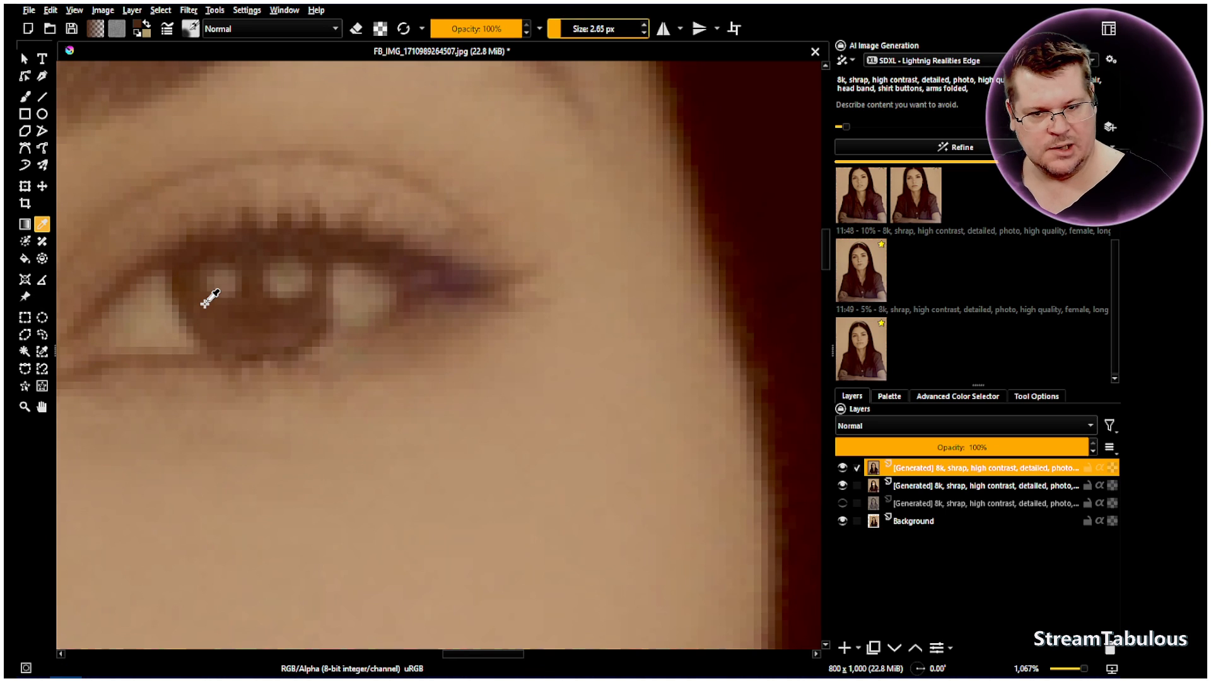
{"action": "left_click", "coordinate": [26, 96]}
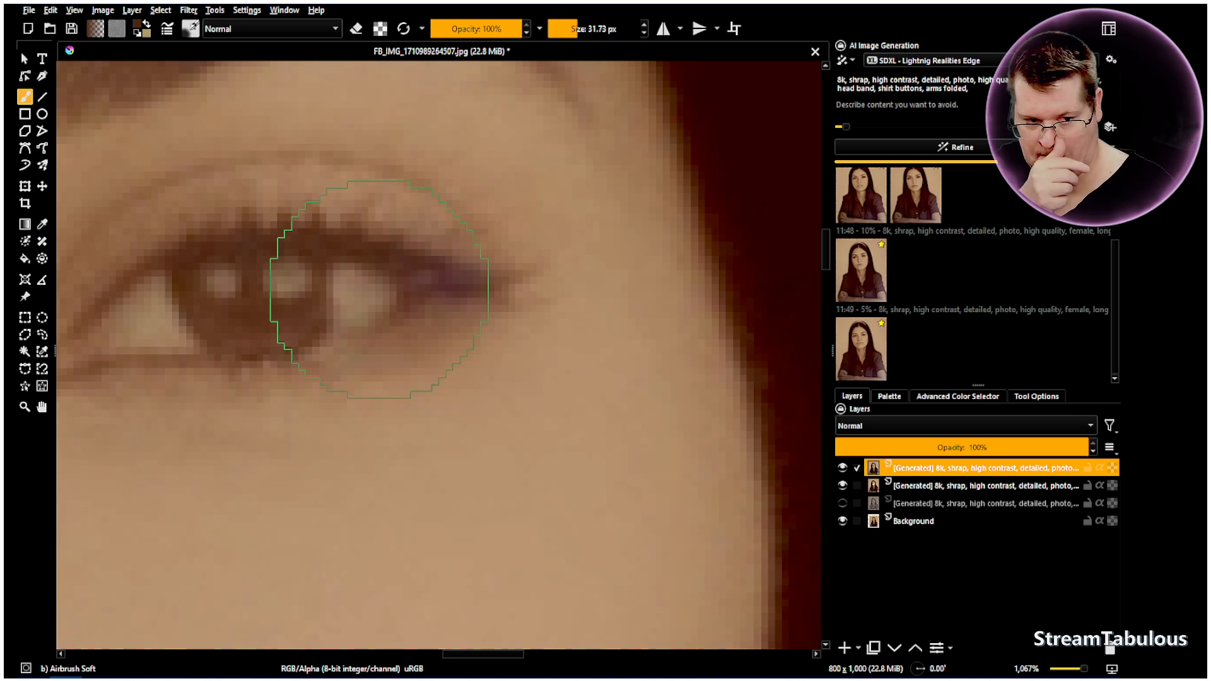
{"action": "key", "text": "bracketleft"}
{"action": "key", "text": "bracketleft"}
{"action": "key", "text": "bracketleft"}
{"action": "key", "text": "bracketleft"}
{"action": "key", "text": "bracketleft"}
{"action": "key", "text": "bracketleft"}
{"action": "key", "text": "bracketleft"}
{"action": "key", "text": "bracketleft"}
{"action": "key", "text": "bracketleft"}
{"action": "key", "text": "bracketleft"}
{"action": "key", "text": "bracketleft"}
{"action": "key", "text": "bracketleft"}
{"action": "key", "text": "bracketleft"}
{"action": "key", "text": "bracketleft"}
{"action": "key", "text": "bracketleft"}
{"action": "key", "text": "bracketleft"}
{"action": "key", "text": "bracketleft"}
{"action": "key", "text": "bracketleft"}
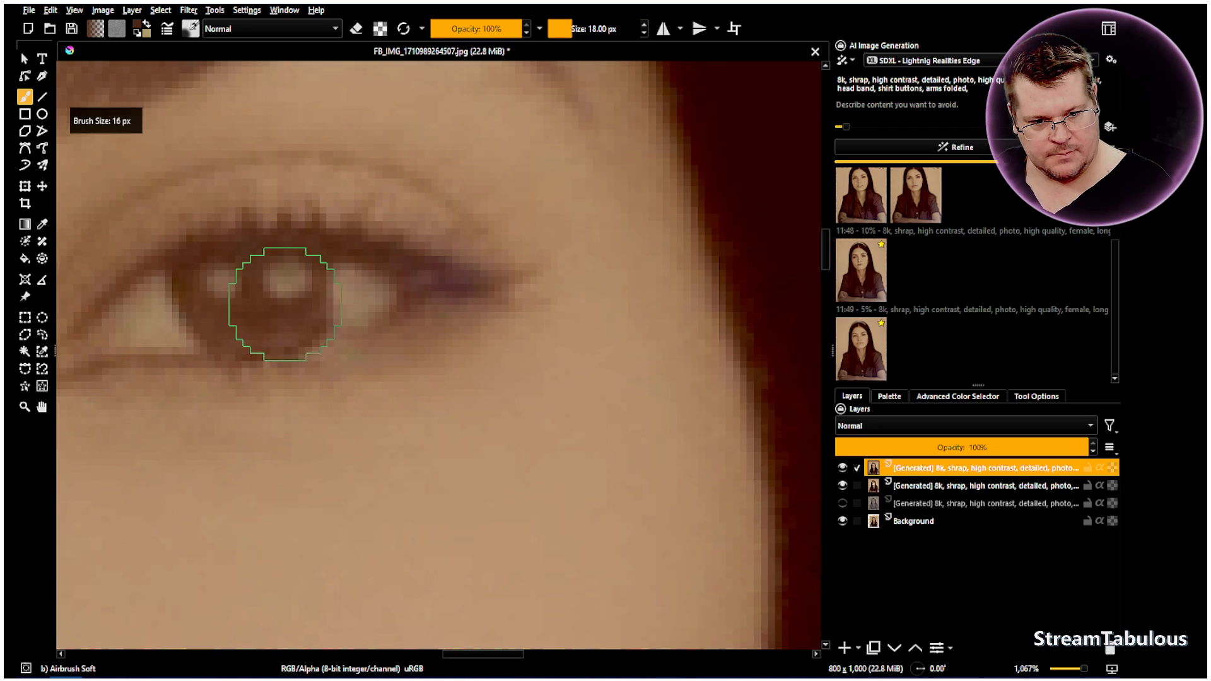
{"action": "key", "text": "bracketleft"}
{"action": "key", "text": "bracketleft"}
{"action": "key", "text": "bracketleft"}
{"action": "key", "text": "bracketleft"}
{"action": "key", "text": "bracketleft"}
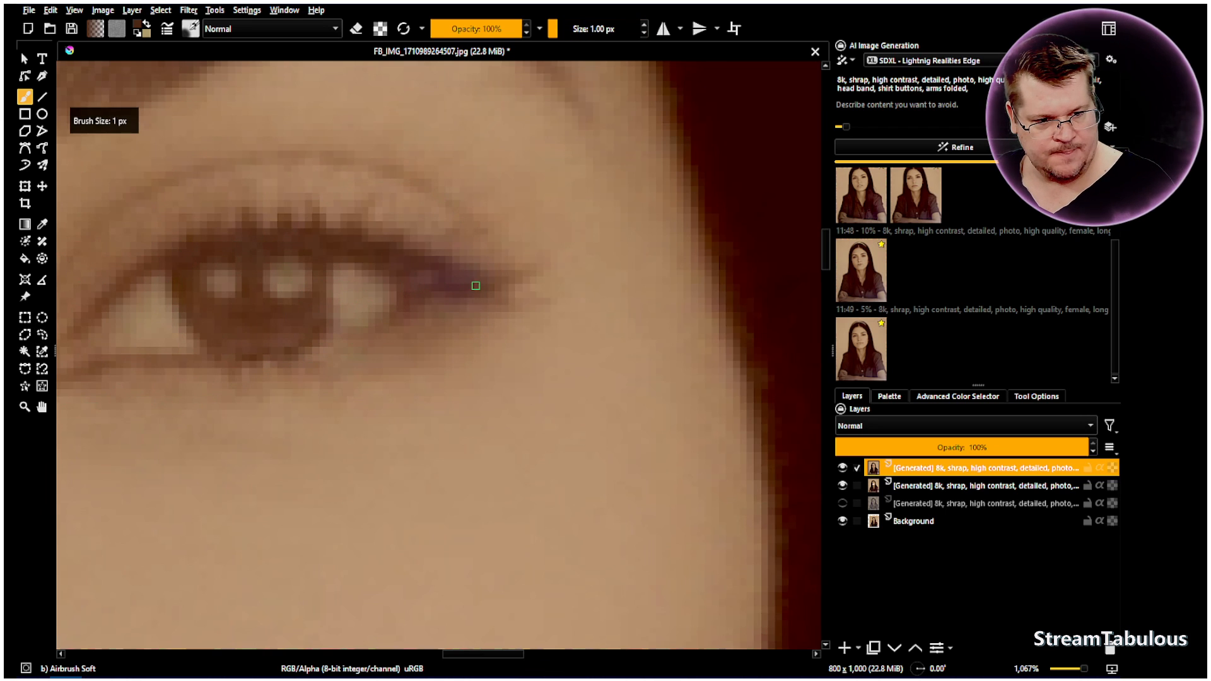
Try one eyelash stroke from the eye's outer corner at full brush opacity and undo it
{"action": "left_click_drag", "start_coordinate": [477, 285], "coordinate": [571, 259]}
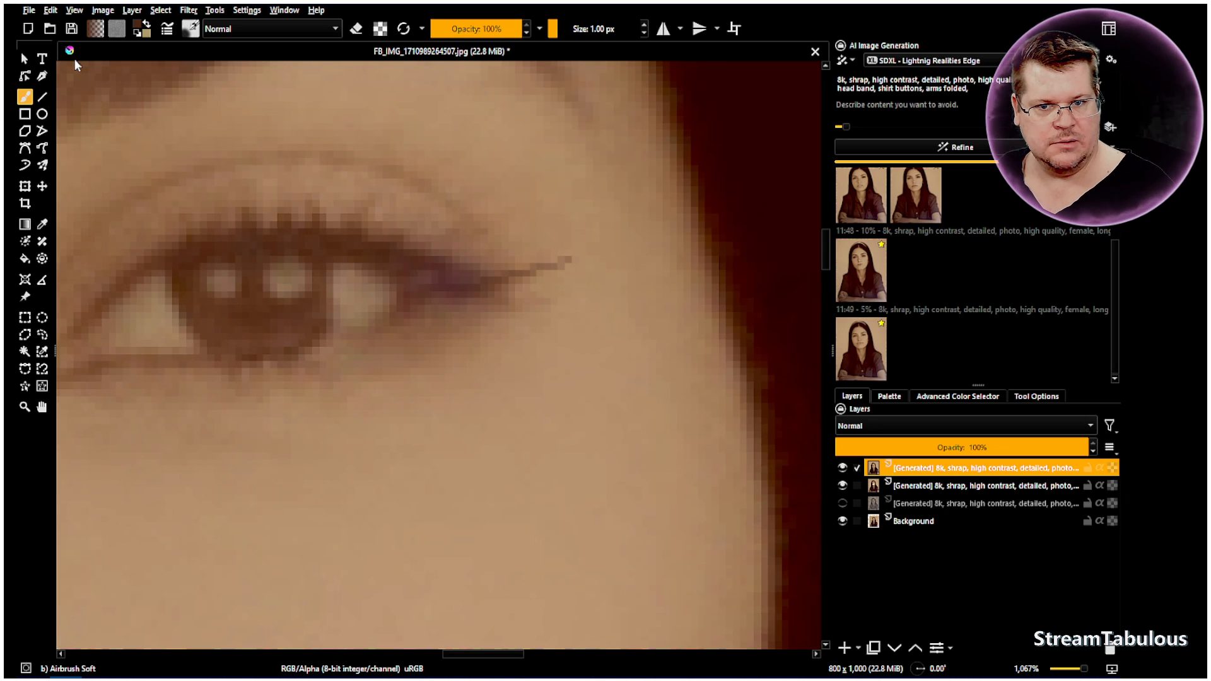
{"action": "left_click", "coordinate": [49, 11]}
{"action": "left_click", "coordinate": [69, 23]}
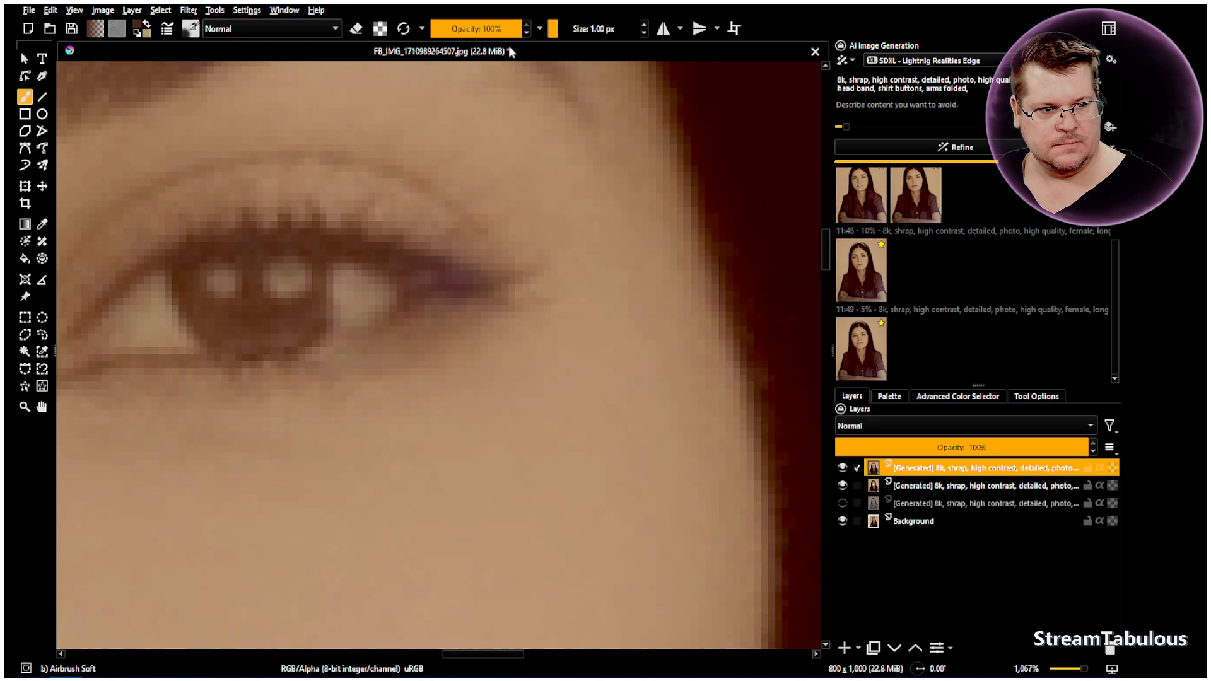
Lower the brush opacity and paint several fine 1 px eyelashes curving up from the eye's outer corner
{"action": "left_click", "coordinate": [514, 28]}
{"action": "type", "text": "70"}
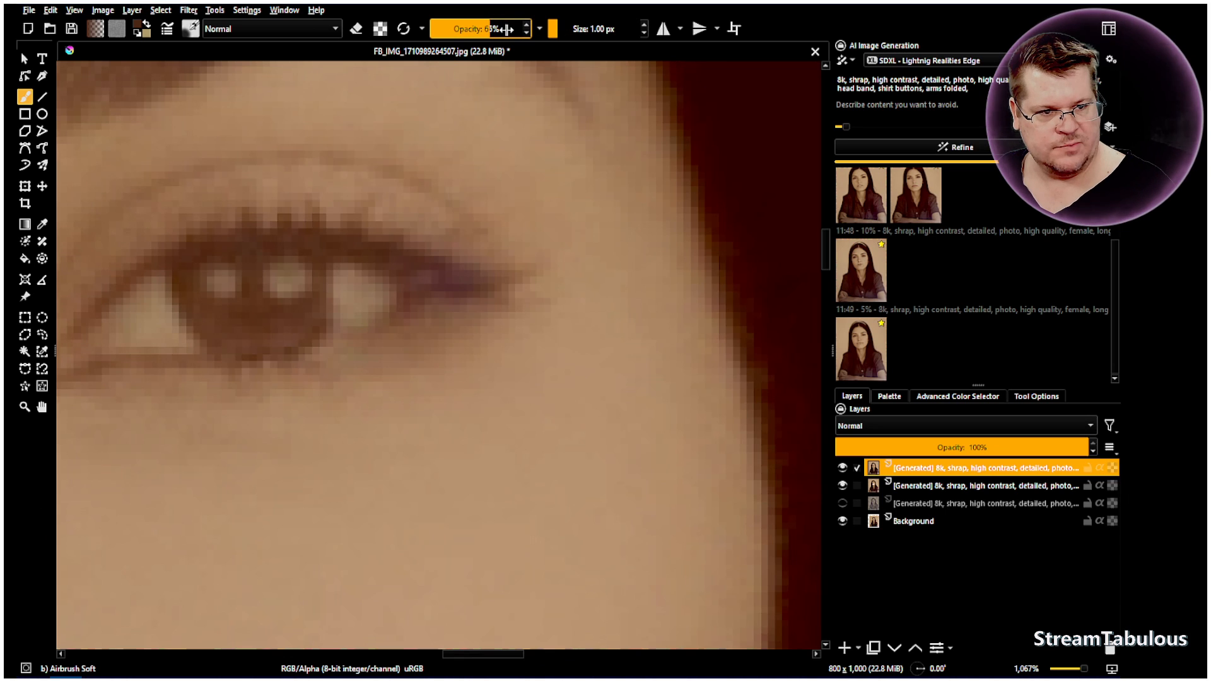
{"action": "left_click", "coordinate": [570, 31]}
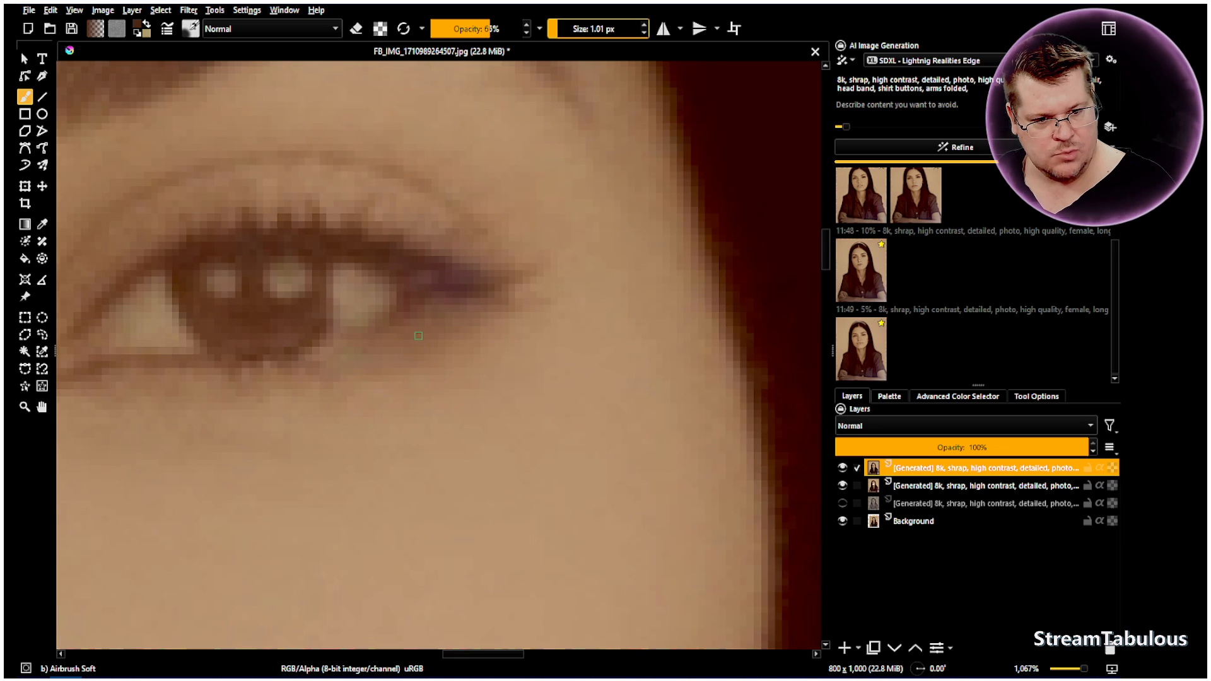
{"action": "key", "text": "bracketleft"}
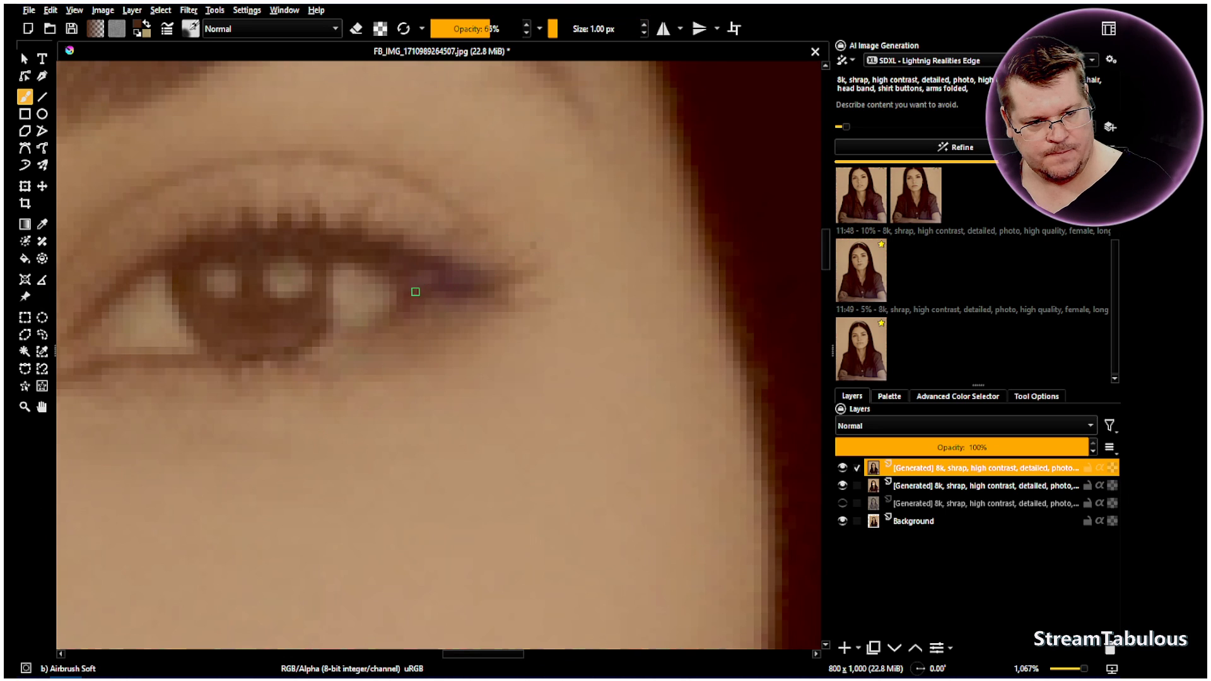
{"action": "left_click_drag", "start_coordinate": [536, 271], "coordinate": [576, 234]}
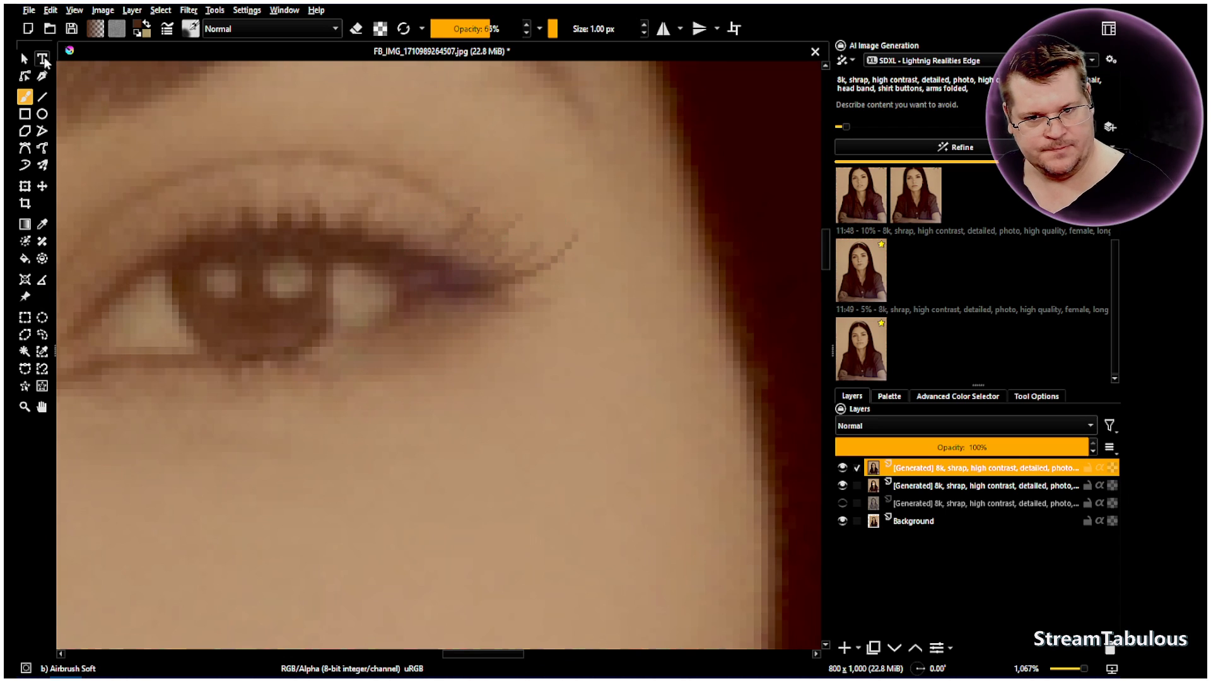
Blend the painted lashes with the Blender Basic brush and toggle the top generated layer's visibility to compare the face
{"action": "left_click", "coordinate": [190, 29]}
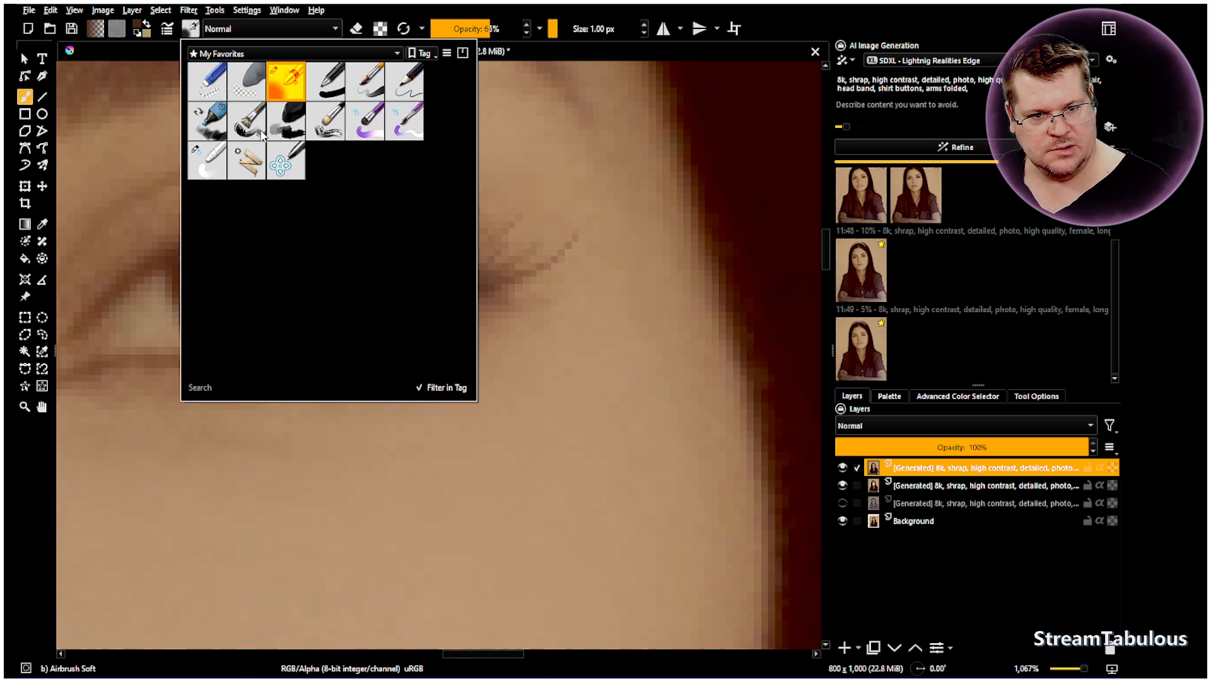
{"action": "left_click", "coordinate": [217, 164]}
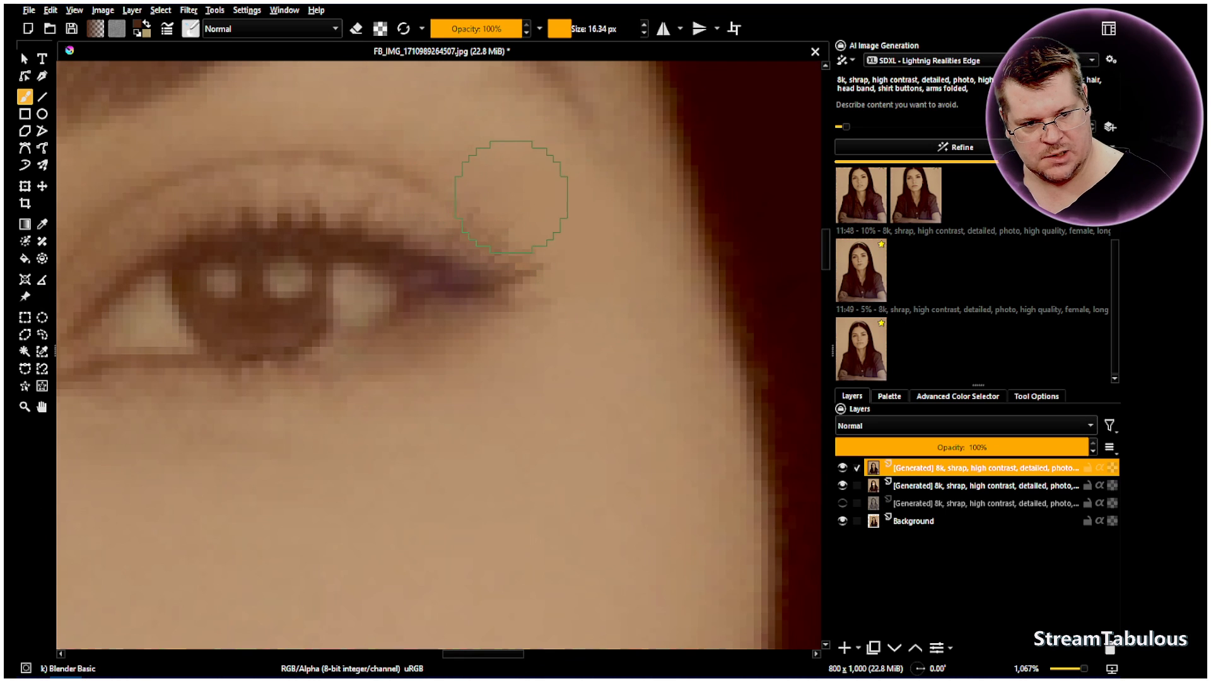
{"action": "scroll", "coordinate": [562, 346], "scroll_direction": "down", "scroll_amount": 5}
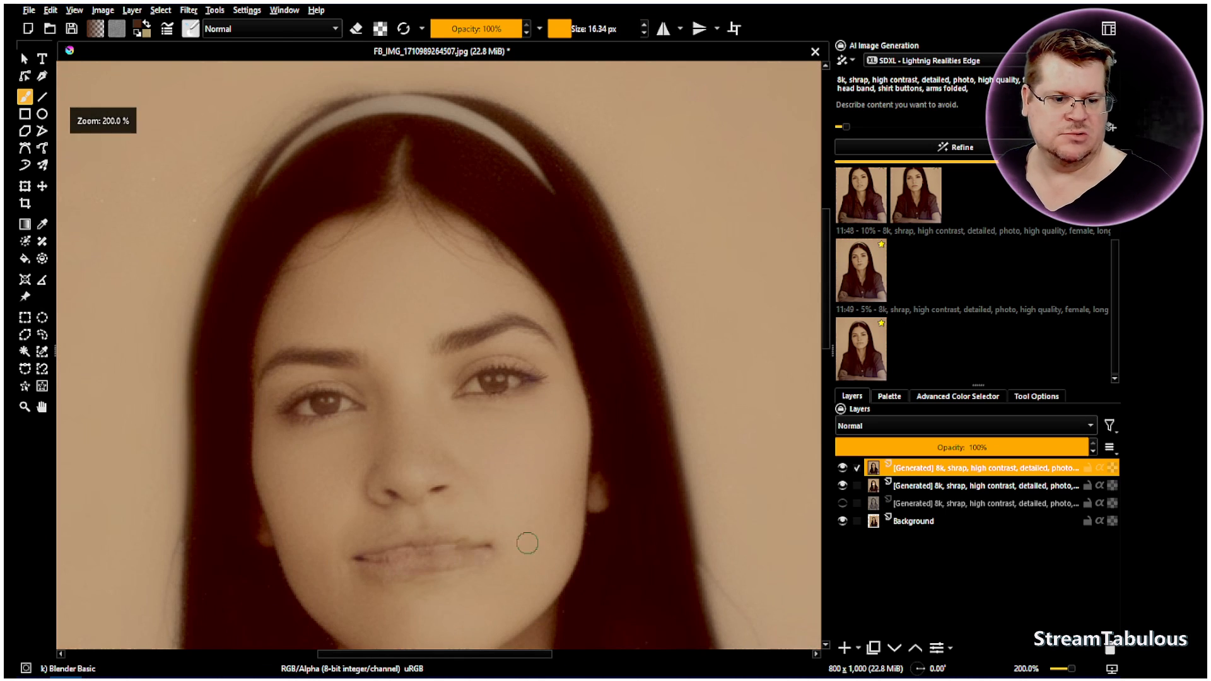
{"action": "left_click", "coordinate": [842, 470]}
{"action": "left_click", "coordinate": [842, 470]}
{"action": "left_click", "coordinate": [842, 470]}
{"action": "left_click", "coordinate": [842, 470]}
{"action": "left_click", "coordinate": [842, 470]}
{"action": "left_click", "coordinate": [842, 470]}
Repaint the outer eyelashes with the 1 px Airbrush Soft brush and undo the last stroke
{"action": "scroll", "coordinate": [620, 414], "scroll_direction": "up", "scroll_amount": 4}
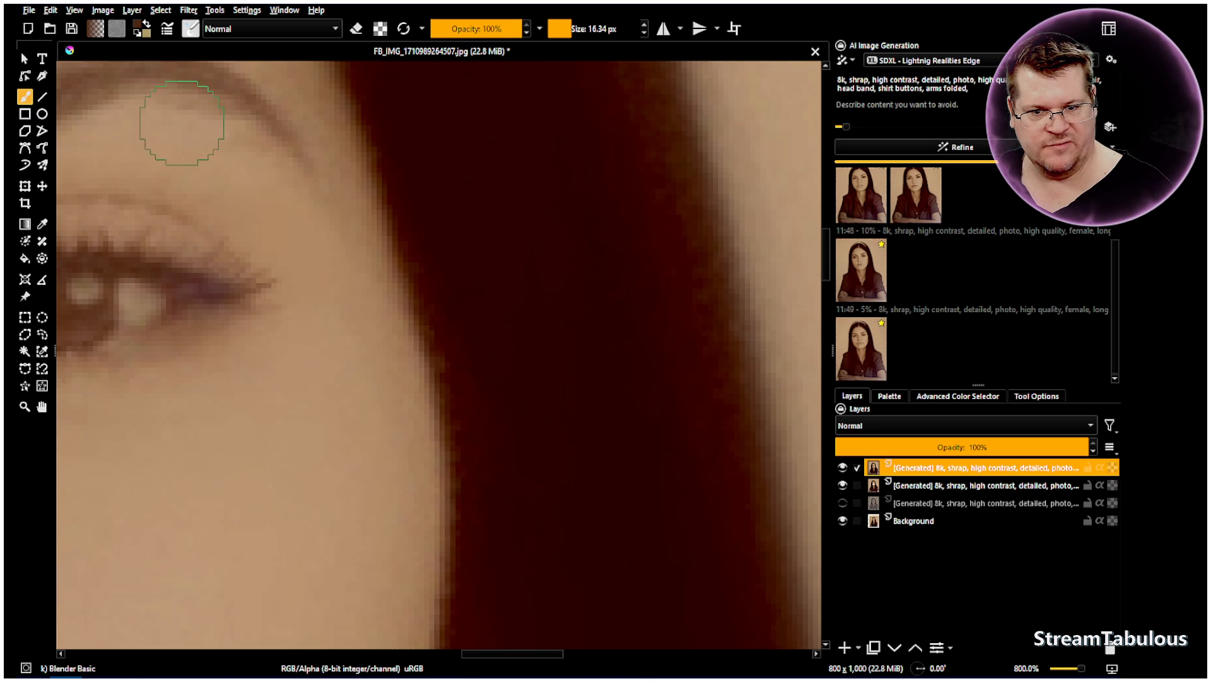
{"action": "left_click", "coordinate": [191, 29]}
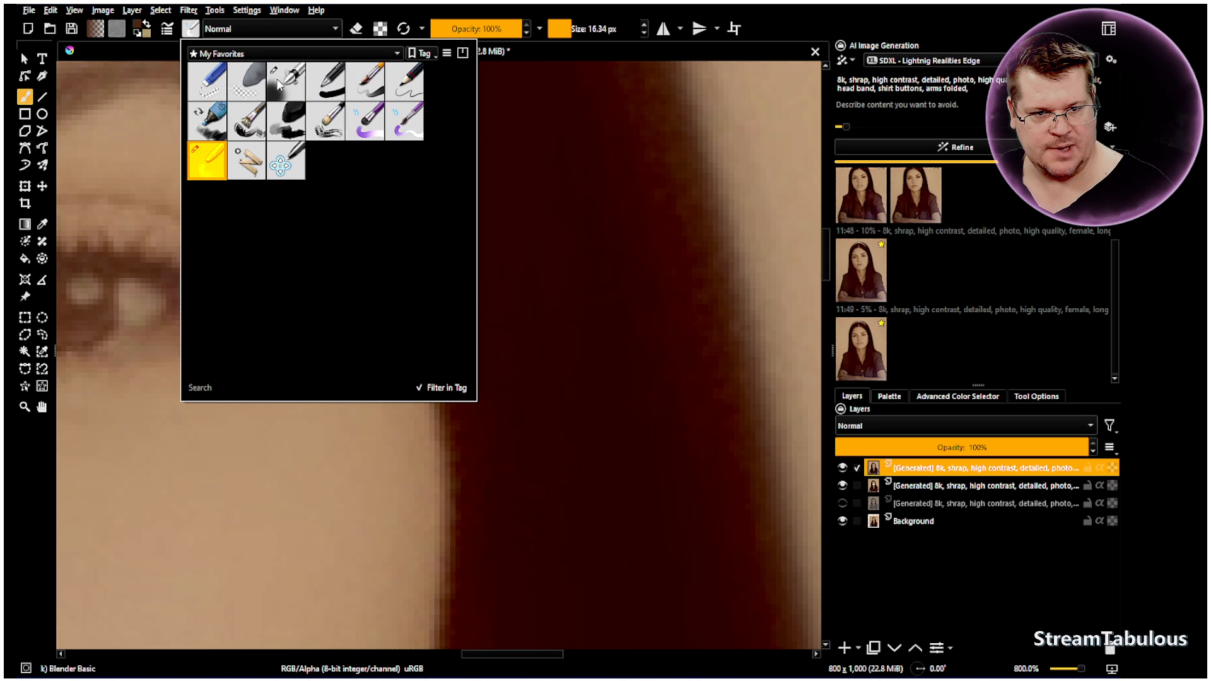
{"action": "left_click", "coordinate": [281, 84]}
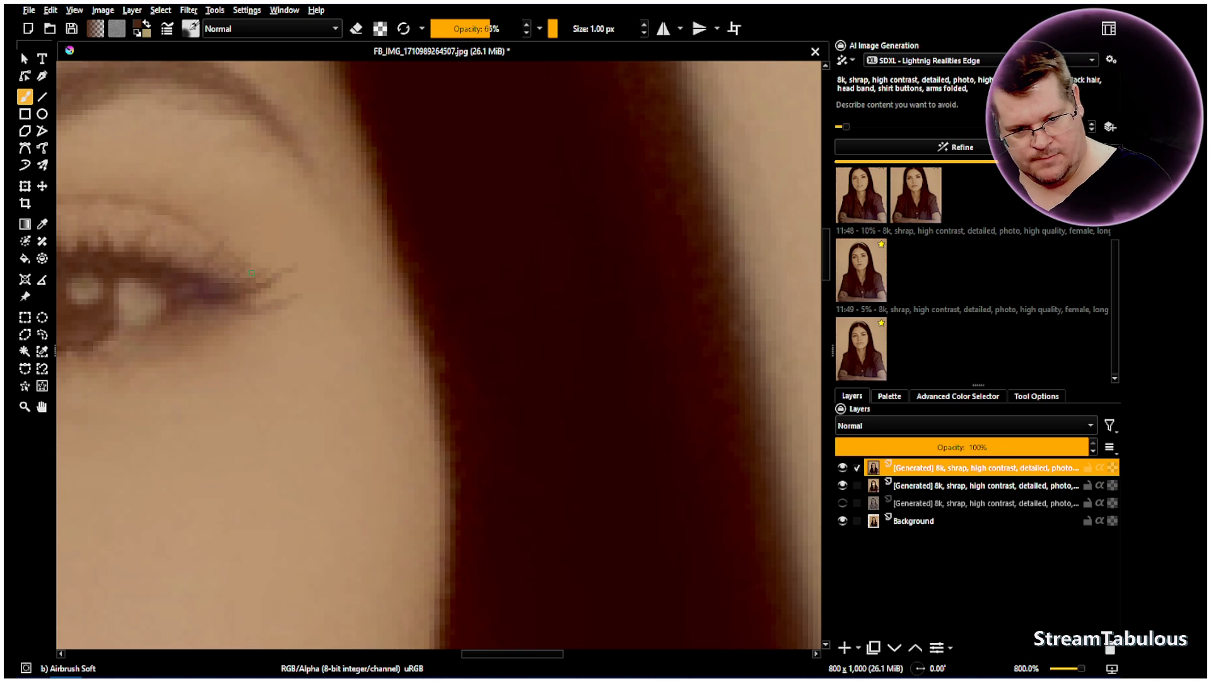
{"action": "left_click", "coordinate": [55, 11]}
{"action": "left_click", "coordinate": [58, 24]}
Toggle the top generated layer's visibility to compare the face with the repainted lashes, centring the face in view
{"action": "scroll", "coordinate": [364, 341], "scroll_direction": "down", "scroll_amount": 2}
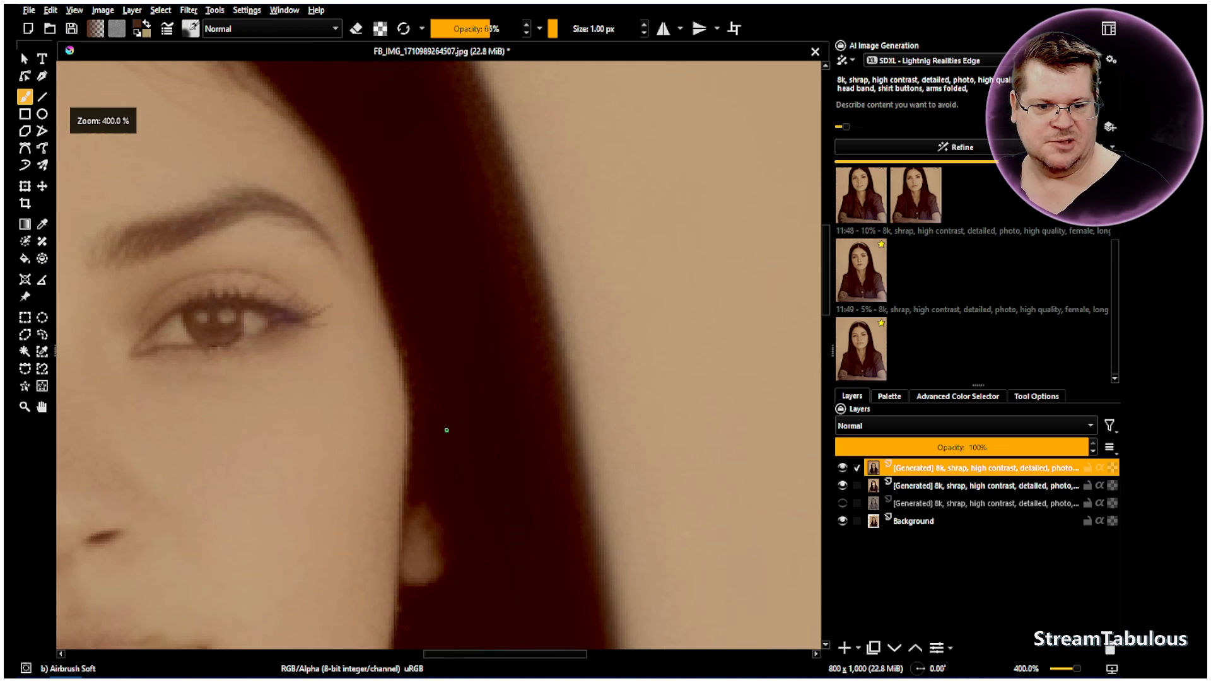
{"action": "scroll", "coordinate": [447, 431], "scroll_direction": "down", "scroll_amount": 2}
{"action": "left_click", "coordinate": [842, 468]}
{"action": "left_click", "coordinate": [843, 468]}
{"action": "left_click", "coordinate": [842, 468]}
{"action": "left_click", "coordinate": [843, 468]}
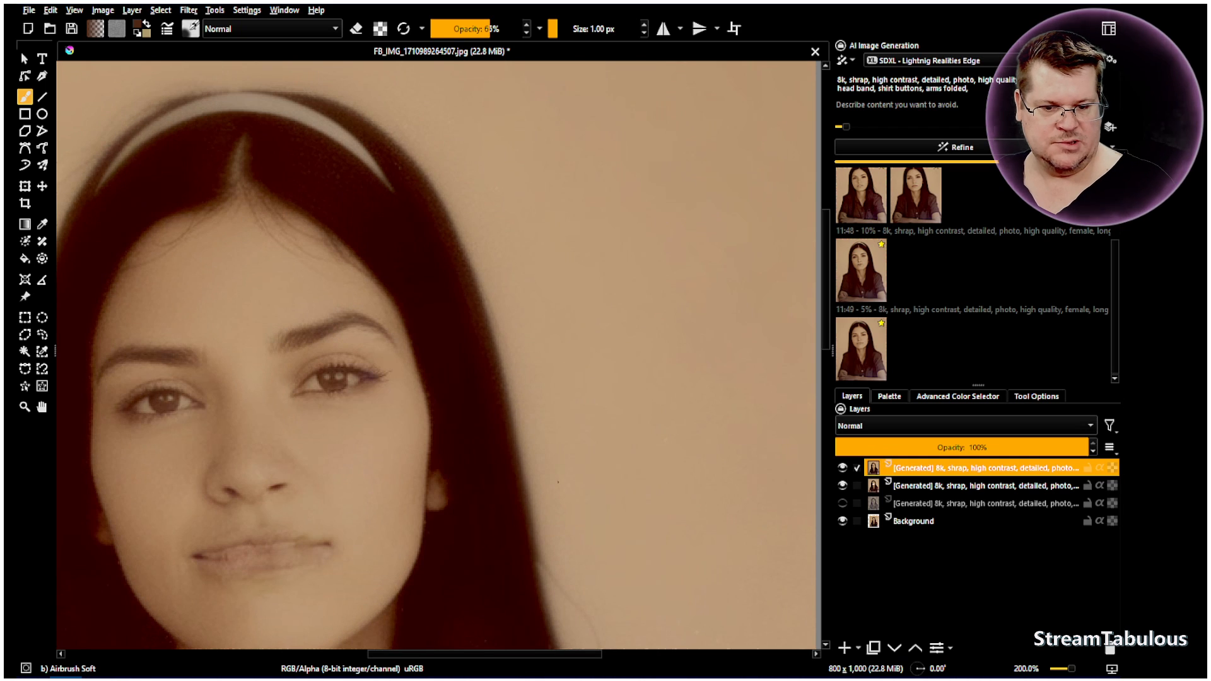
{"action": "left_click", "coordinate": [41, 407]}
{"action": "left_click_drag", "start_coordinate": [319, 465], "coordinate": [386, 431]}
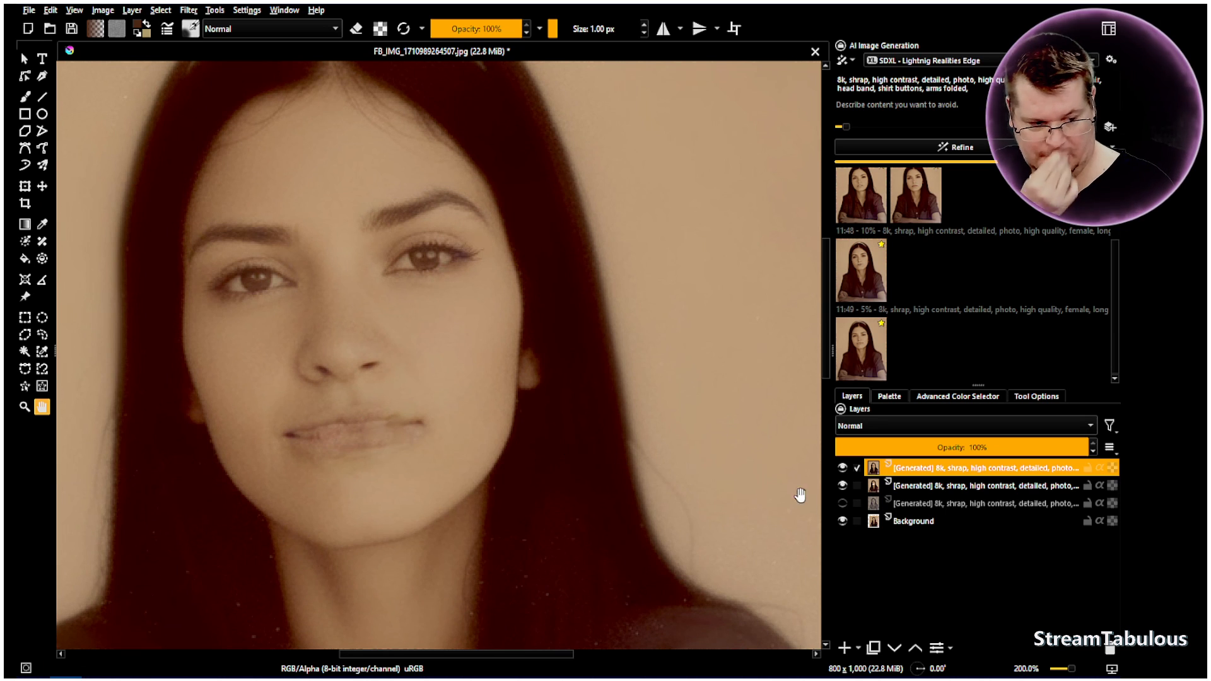
Hide the top generated layer and draw a freehand selection around the mouth
{"action": "left_click", "coordinate": [843, 468]}
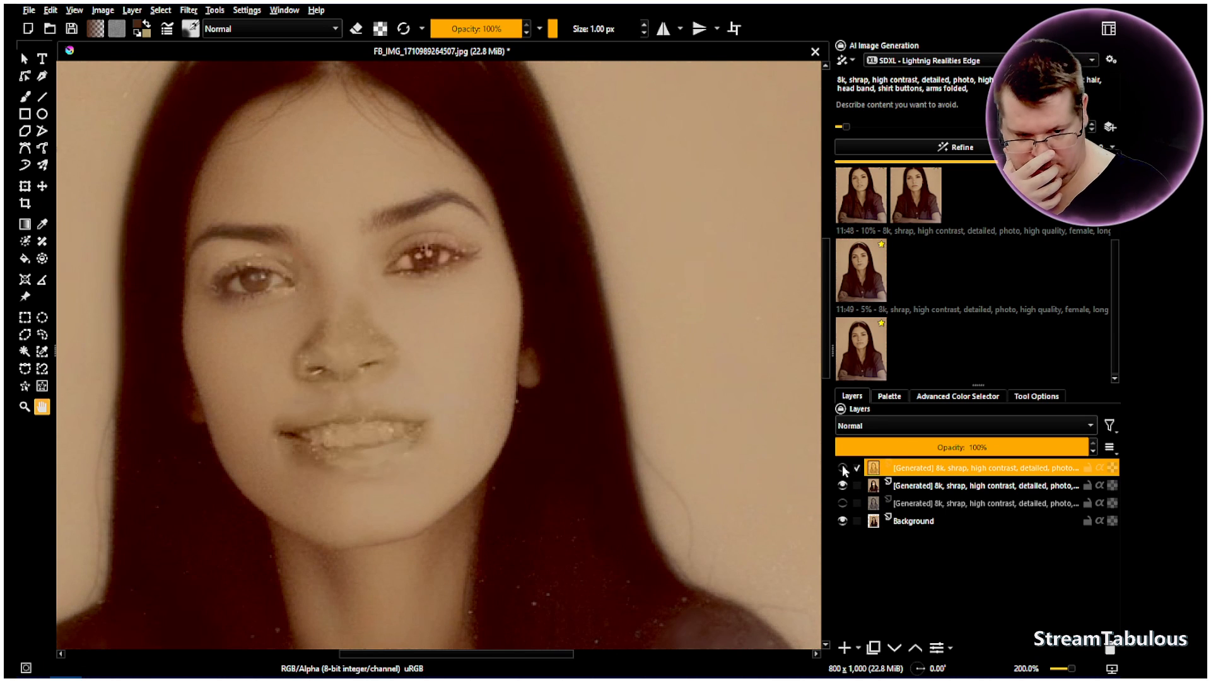
{"action": "left_click", "coordinate": [41, 334]}
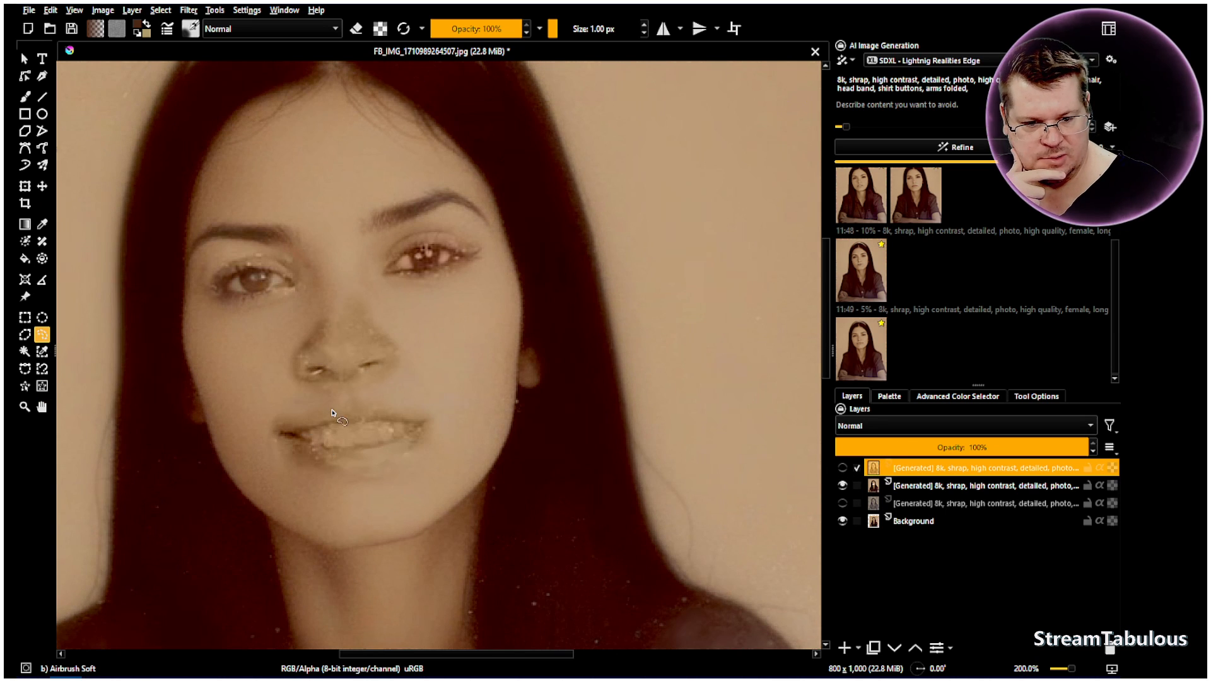
{"action": "mouse_move", "coordinate": [334, 407]}
{"action": "left_mouse_down"}
{"action": "mouse_move", "coordinate": [293, 413]}
{"action": "mouse_move", "coordinate": [269, 442]}
{"action": "mouse_move", "coordinate": [316, 479]}
{"action": "mouse_move", "coordinate": [397, 470]}
{"action": "mouse_move", "coordinate": [434, 435]}
{"action": "mouse_move", "coordinate": [424, 415]}
{"action": "mouse_move", "coordinate": [333, 400]}
{"action": "left_mouse_up"}
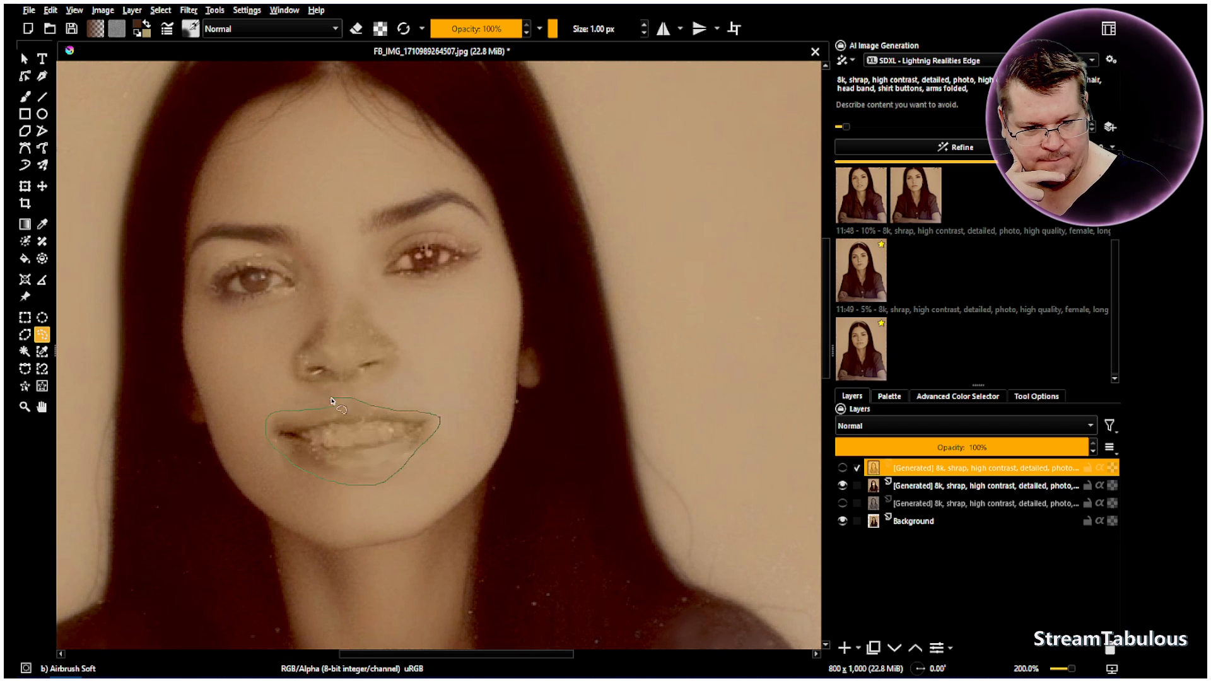
Replace the prompt with "smile", refine the mouth selection at 5% strength, and apply the result as a new layer
{"action": "left_click_drag", "start_coordinate": [971, 89], "coordinate": [743, 83]}
{"action": "type", "text": "smile"}
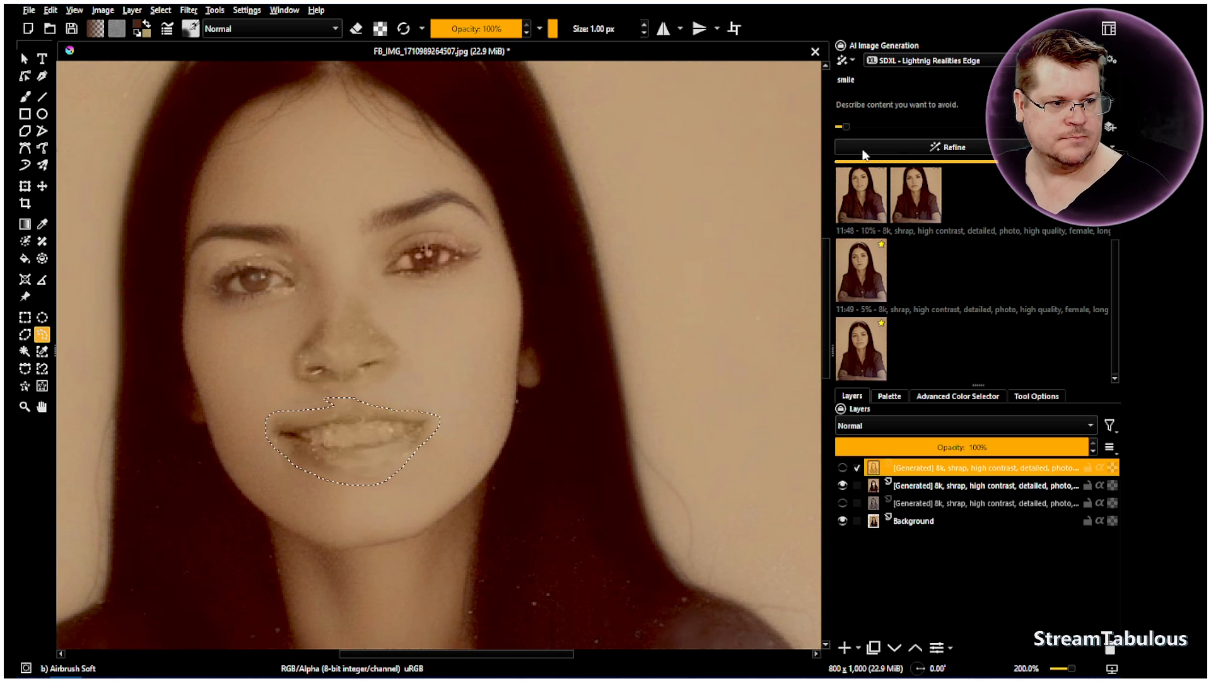
{"action": "left_click", "coordinate": [938, 148]}
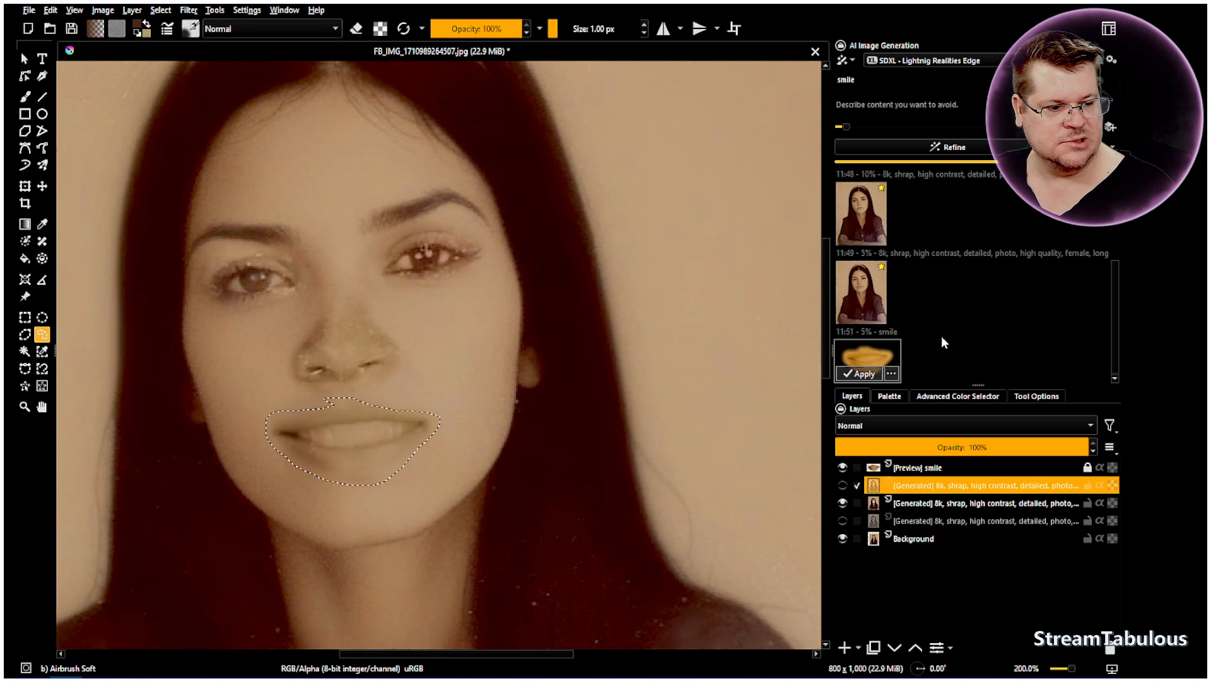
{"action": "left_click", "coordinate": [863, 373]}
Show the refined portrait layer beneath the smile layer and toggle the smile layer's visibility to compare the mouth
{"action": "left_click", "coordinate": [843, 467]}
{"action": "left_click", "coordinate": [843, 467]}
{"action": "left_click", "coordinate": [843, 468]}
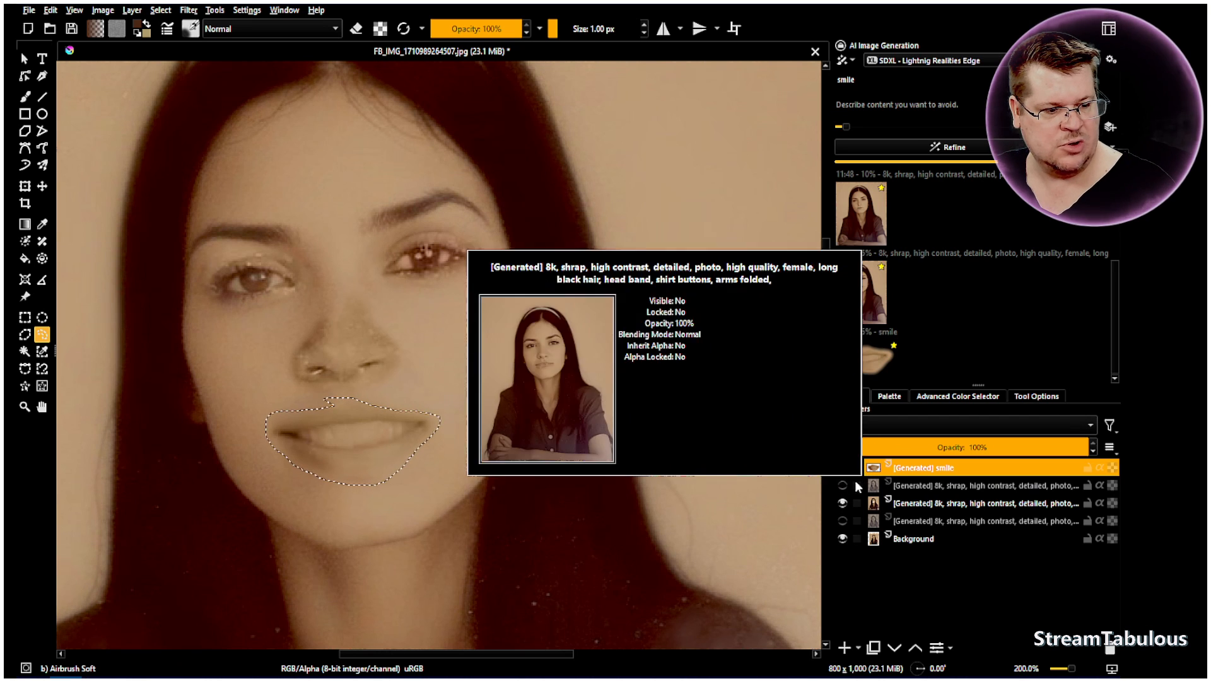
{"action": "left_click", "coordinate": [843, 485]}
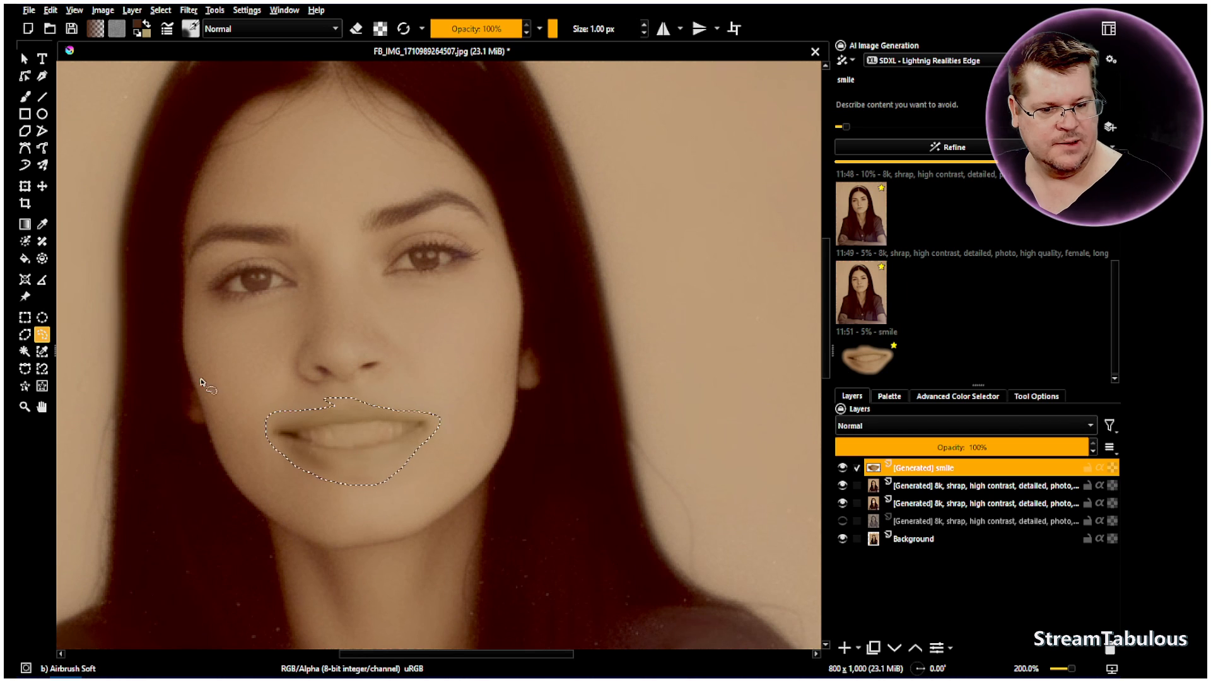
{"action": "left_click", "coordinate": [843, 468]}
{"action": "left_click", "coordinate": [844, 468]}
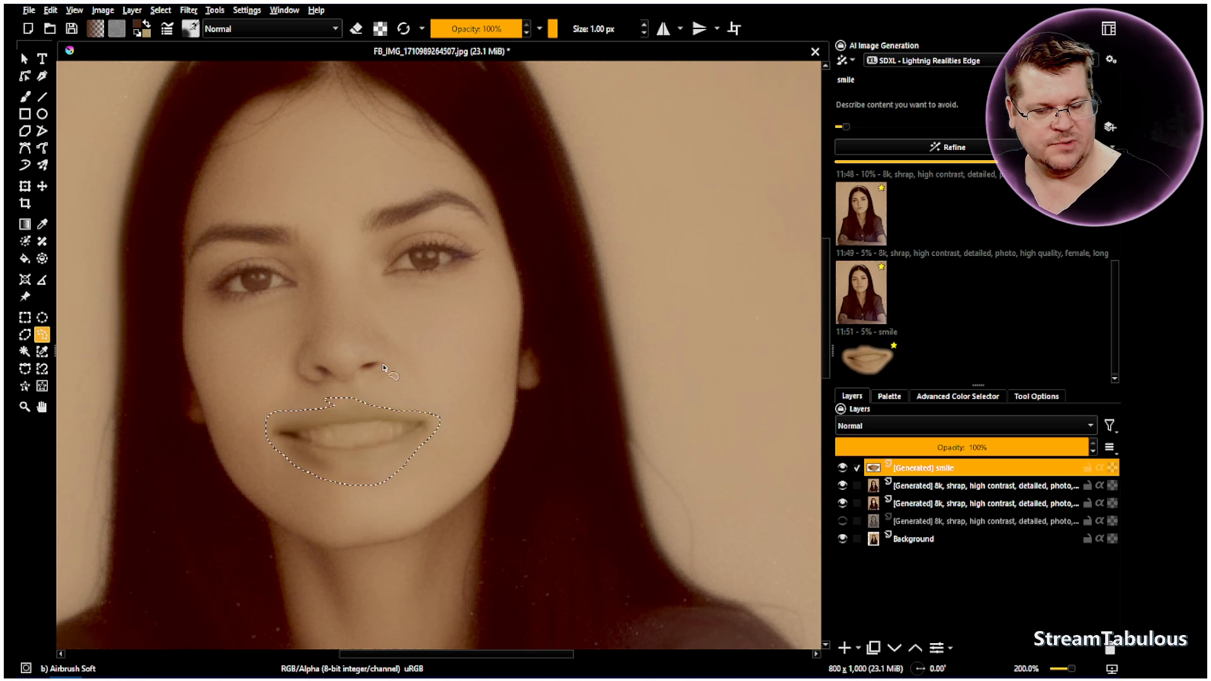
Hide the two visible generated portrait layers, duplicate the upper one, and make the duplicate visible
{"action": "scroll", "coordinate": [265, 336], "scroll_direction": "down", "scroll_amount": 3}
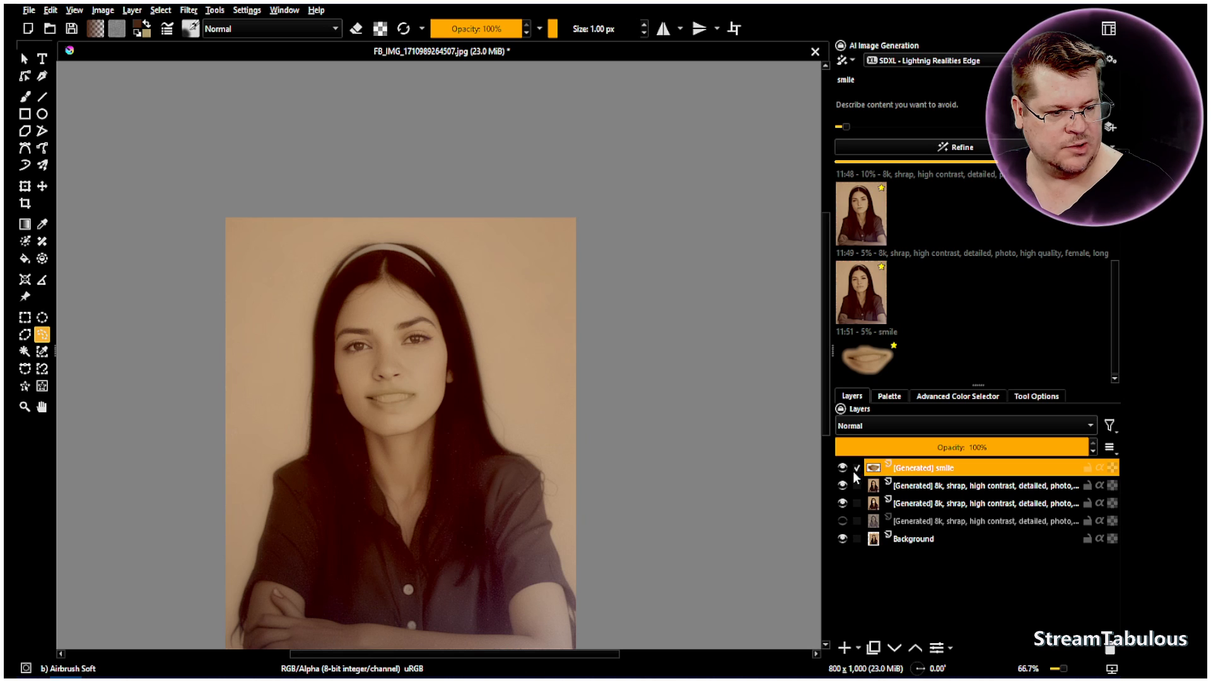
{"action": "left_click", "coordinate": [842, 485]}
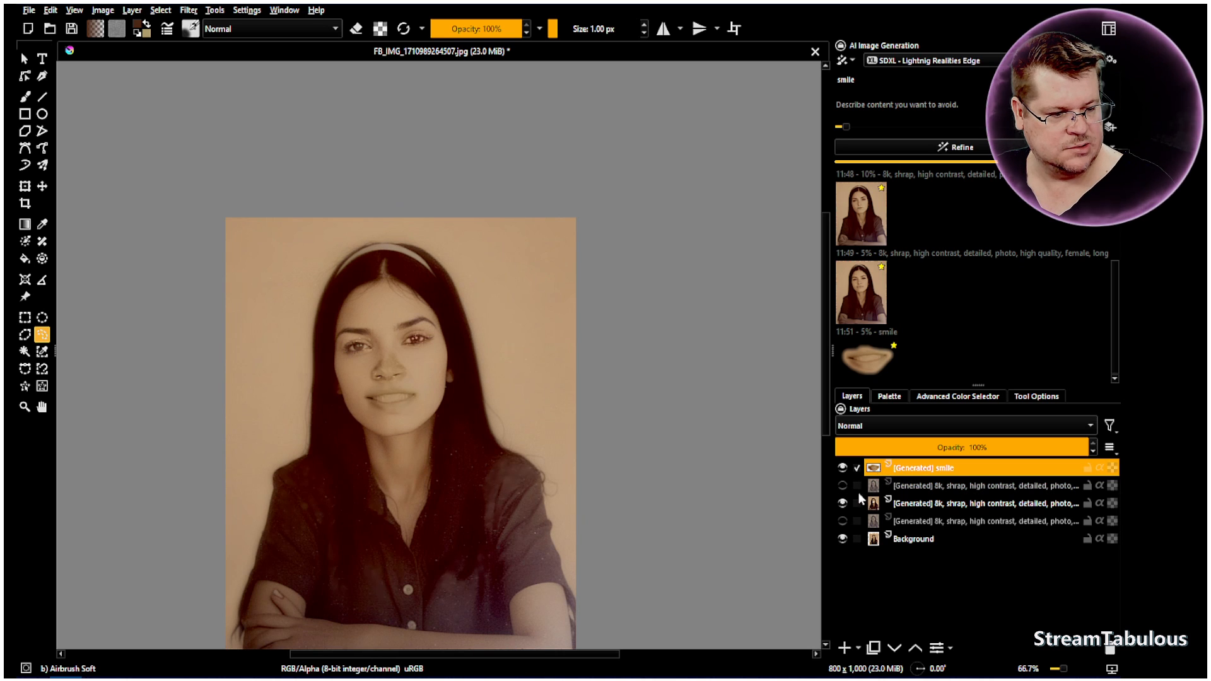
{"action": "left_click", "coordinate": [843, 504]}
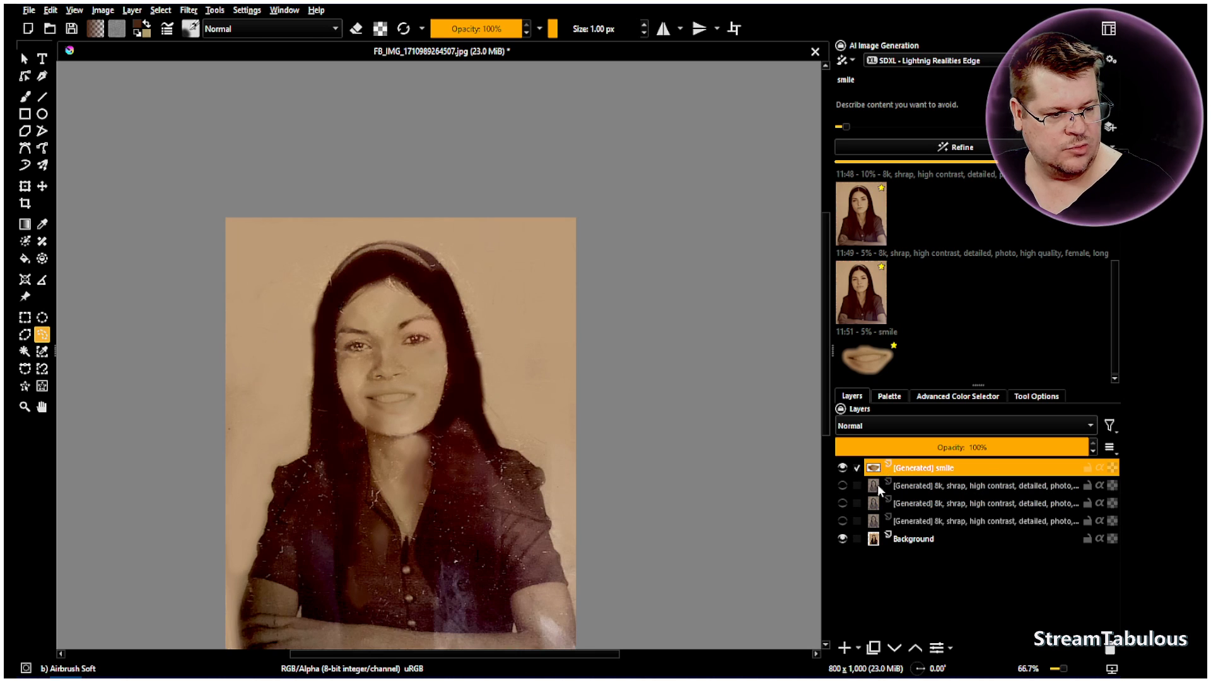
{"action": "right_click", "coordinate": [877, 485]}
{"action": "left_click", "coordinate": [923, 266]}
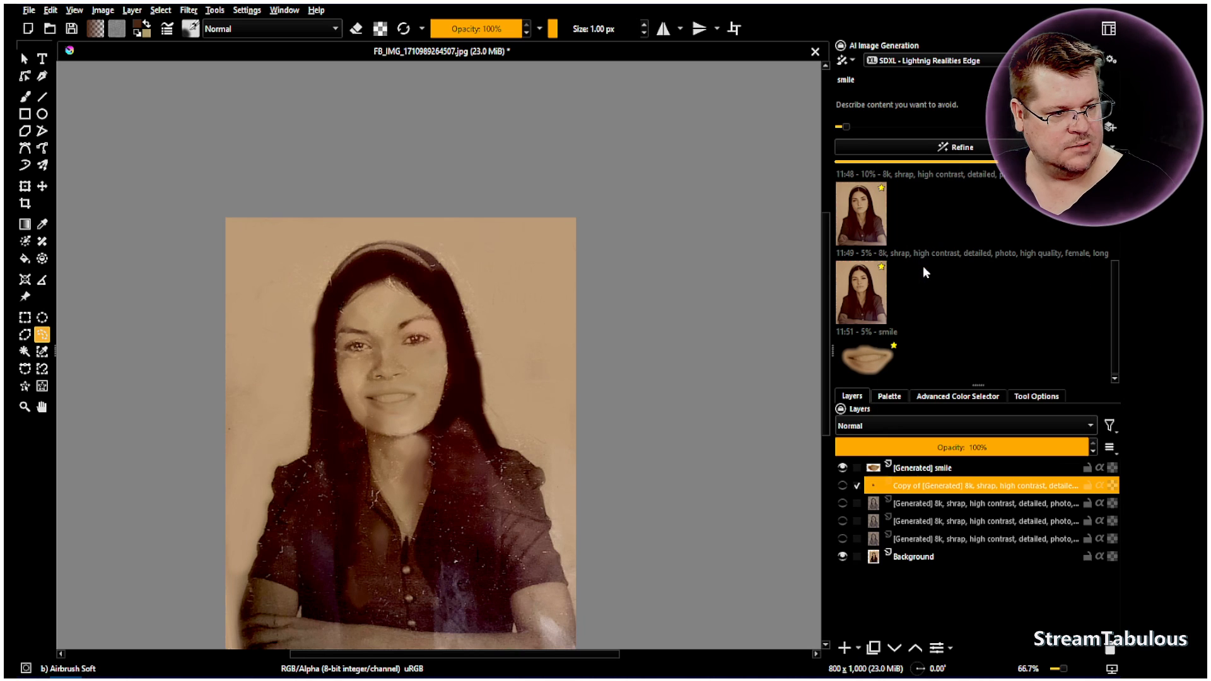
{"action": "left_click", "coordinate": [843, 486]}
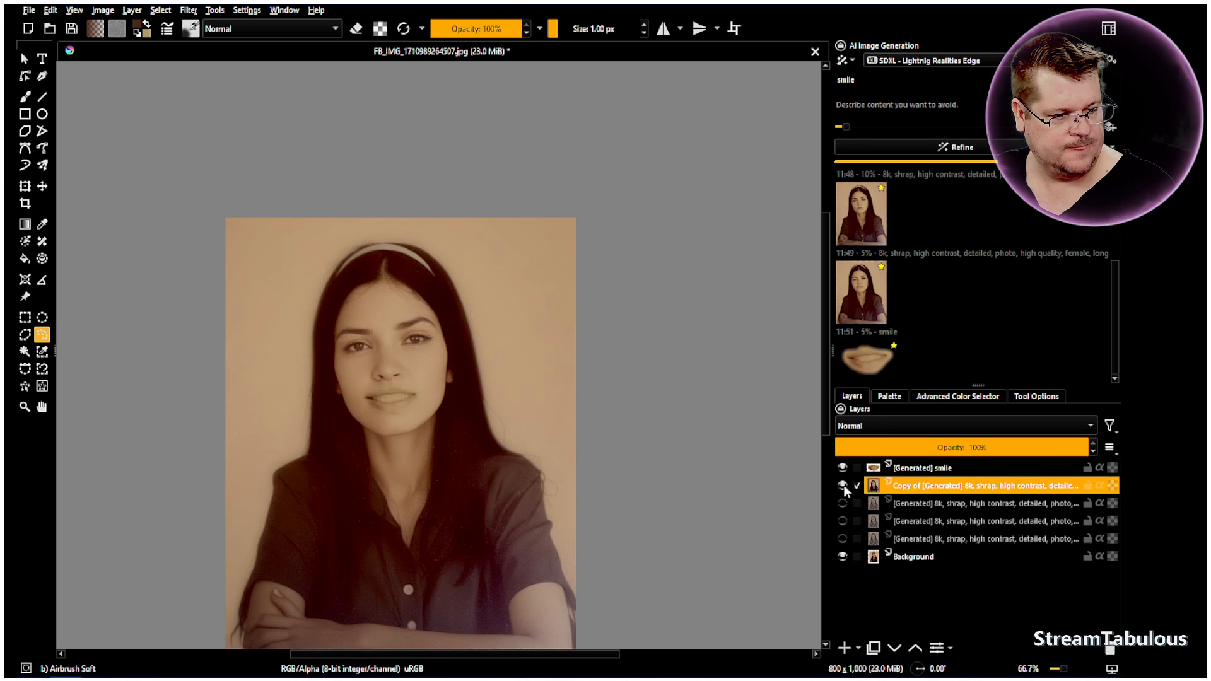
Merge the smile layer down into the duplicated portrait layer, keeping the Background layer hidden only during the merge
{"action": "left_click", "coordinate": [843, 556]}
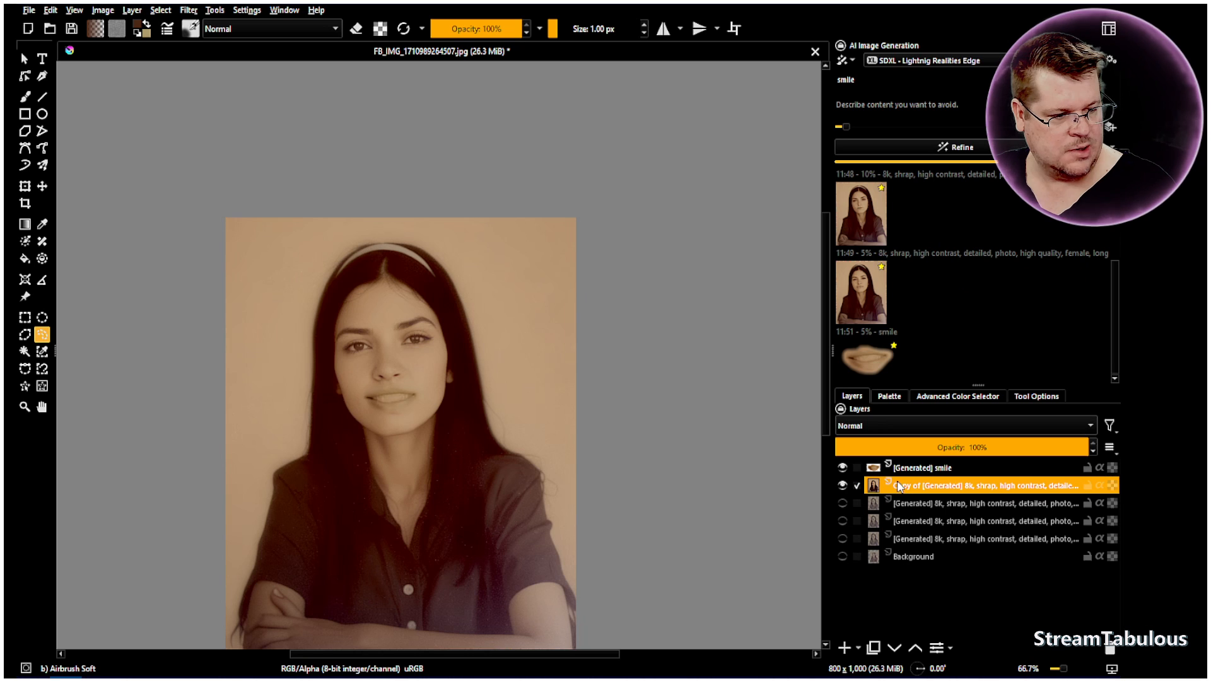
{"action": "right_click", "coordinate": [901, 485]}
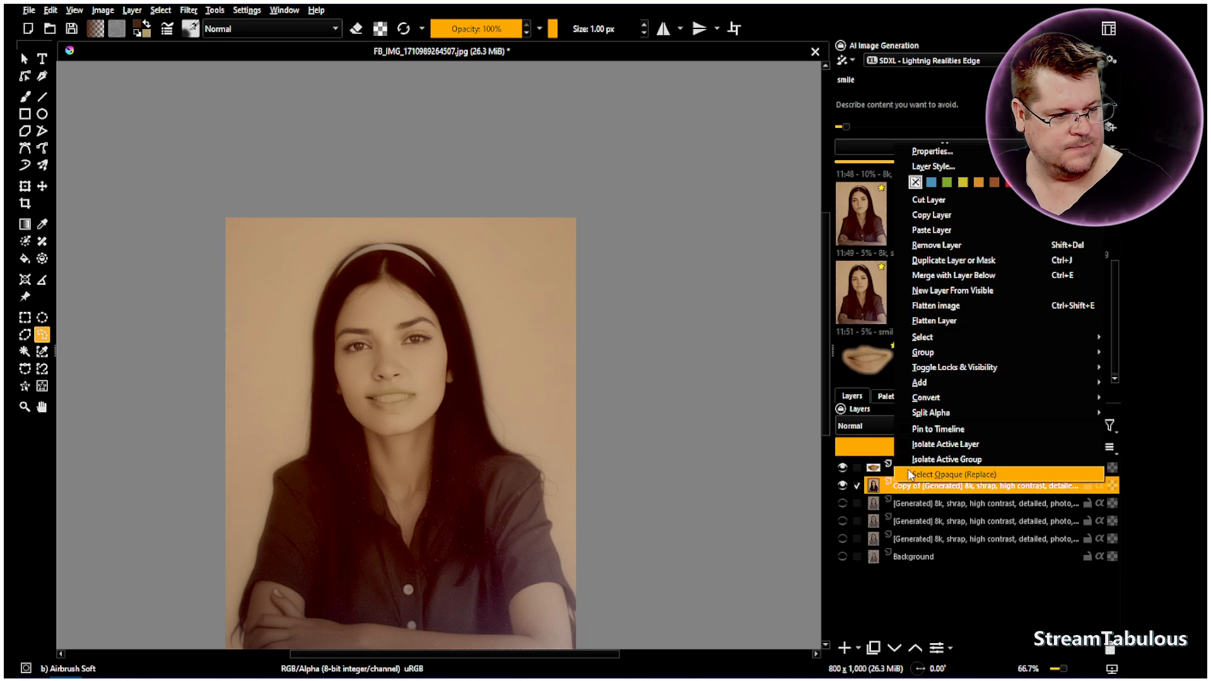
{"action": "right_click", "coordinate": [872, 467]}
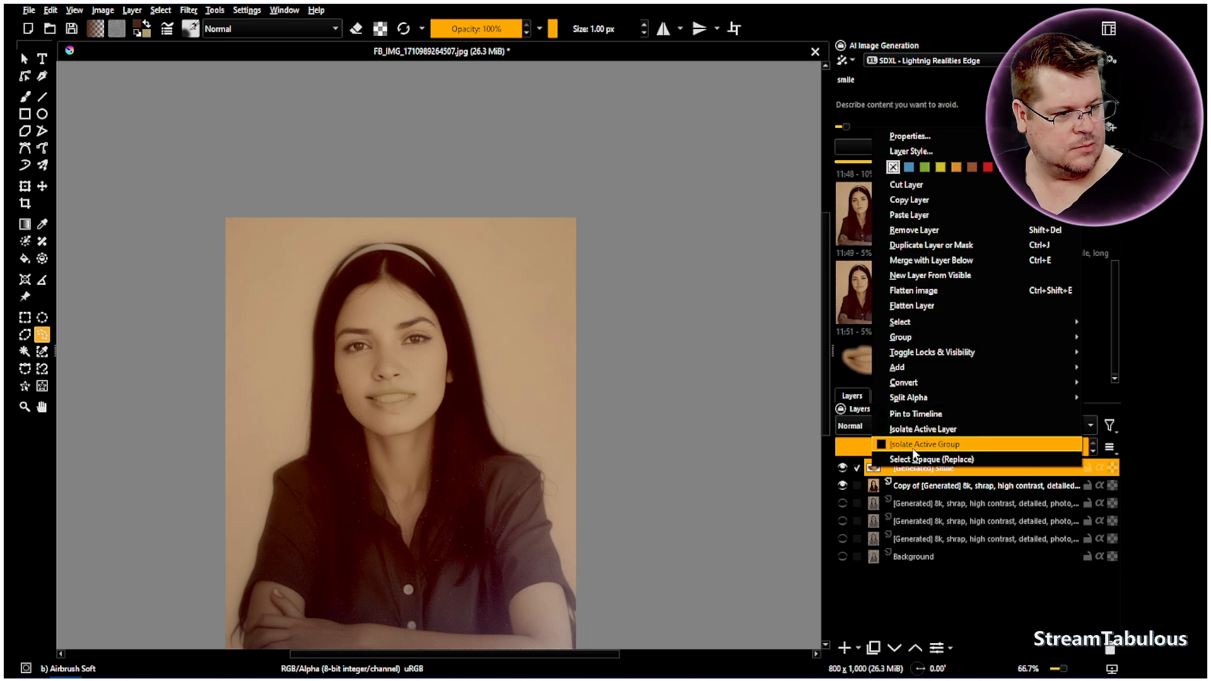
{"action": "left_click", "coordinate": [940, 275]}
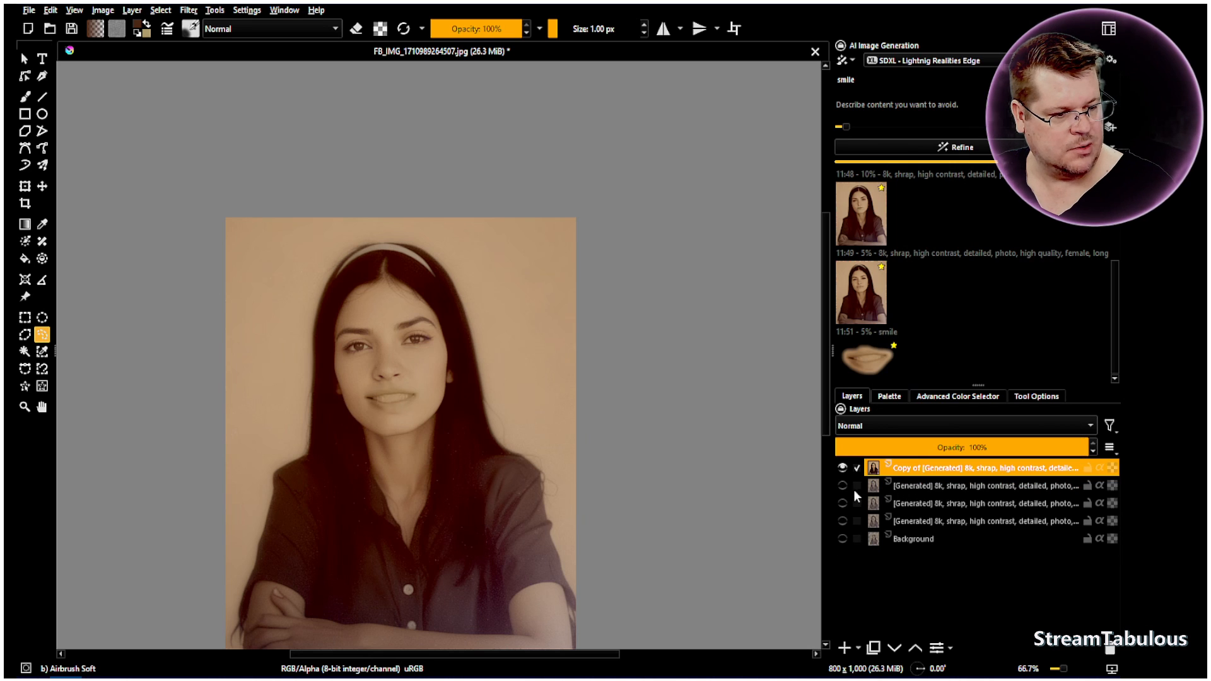
{"action": "left_click", "coordinate": [842, 538]}
Toggle the merged portrait layer's visibility repeatedly to compare the restoration with the original photo
{"action": "left_click", "coordinate": [843, 468]}
{"action": "left_click", "coordinate": [843, 468]}
{"action": "left_click", "coordinate": [843, 468]}
{"action": "left_click", "coordinate": [843, 468]}
{"action": "left_click", "coordinate": [843, 468]}
{"action": "left_click", "coordinate": [843, 468]}
{"action": "left_click", "coordinate": [843, 468]}
{"action": "left_click", "coordinate": [843, 468]}
{"action": "left_click", "coordinate": [843, 468]}
{"action": "left_click", "coordinate": [842, 468]}
{"action": "left_click", "coordinate": [843, 468]}
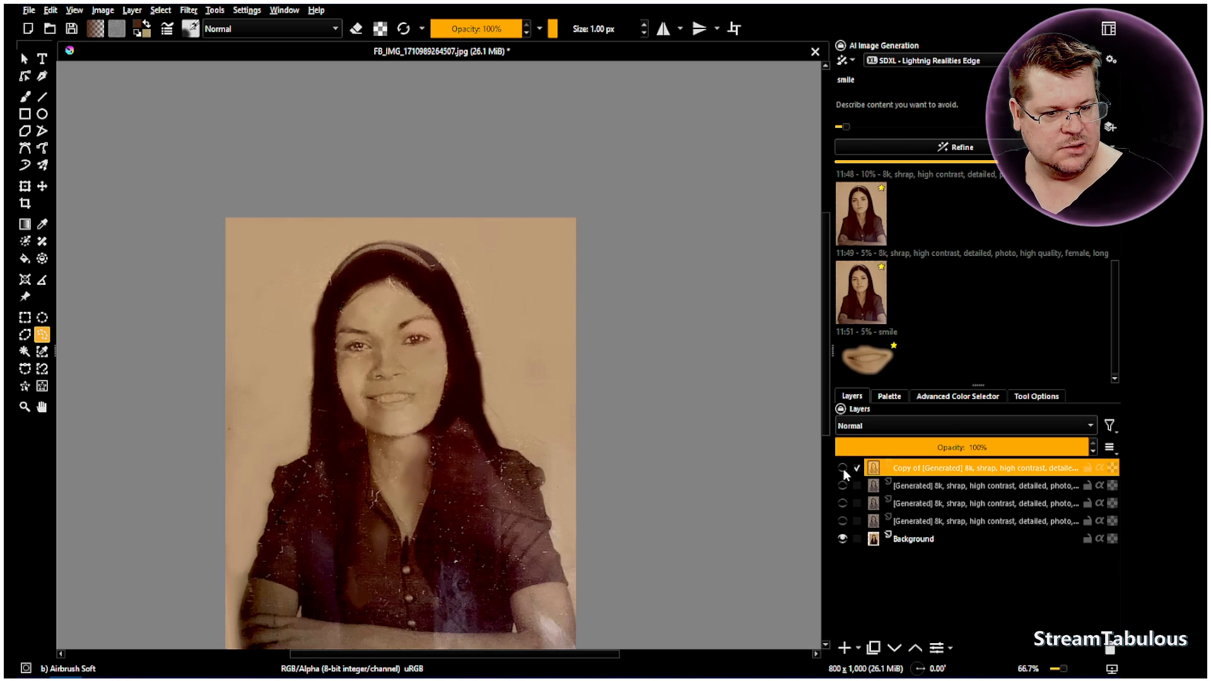
{"action": "left_click", "coordinate": [843, 468]}
{"action": "left_click", "coordinate": [843, 468]}
{"action": "left_click", "coordinate": [842, 468]}
{"action": "left_click", "coordinate": [843, 468]}
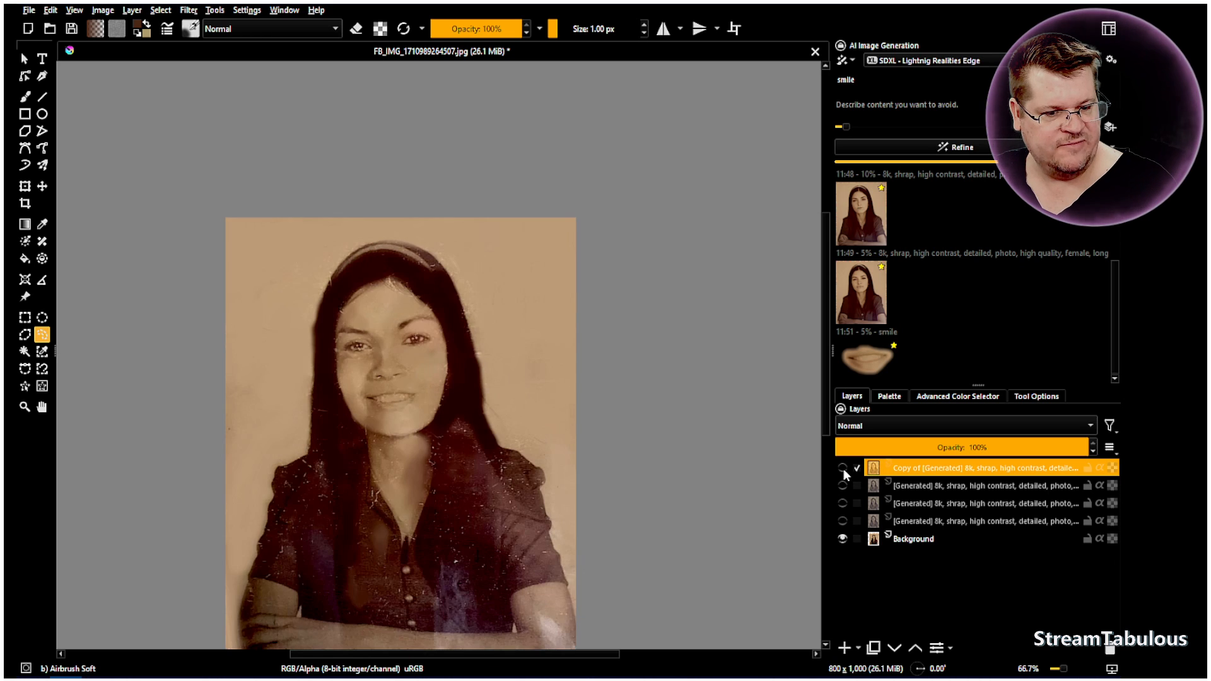
{"action": "left_click", "coordinate": [843, 468]}
Lower the merged portrait layer's opacity to 87%, trying Overlay blending before setting it back to Normal
{"action": "scroll", "coordinate": [421, 335], "scroll_direction": "up", "scroll_amount": 2}
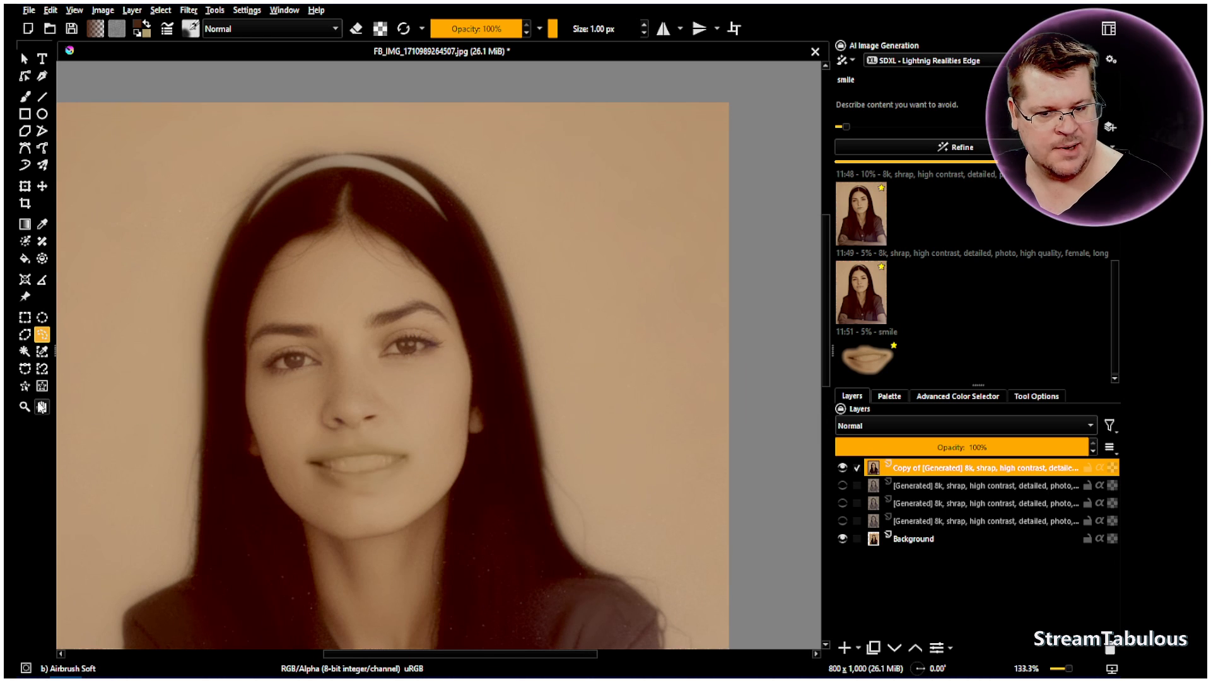
{"action": "left_click", "coordinate": [41, 408]}
{"action": "scroll", "coordinate": [395, 386], "scroll_direction": "up", "scroll_amount": 1}
{"action": "left_click_drag", "start_coordinate": [473, 349], "coordinate": [543, 378]}
{"action": "mouse_move", "coordinate": [1058, 447]}
{"action": "left_mouse_down"}
{"action": "mouse_move", "coordinate": [853, 448]}
{"action": "mouse_move", "coordinate": [1064, 447]}
{"action": "mouse_move", "coordinate": [878, 449]}
{"action": "mouse_move", "coordinate": [1041, 445]}
{"action": "mouse_move", "coordinate": [1051, 443]}
{"action": "mouse_move", "coordinate": [918, 446]}
{"action": "mouse_move", "coordinate": [1056, 432]}
{"action": "left_mouse_up"}
{"action": "left_click", "coordinate": [1055, 433]}
{"action": "left_click", "coordinate": [1080, 433]}
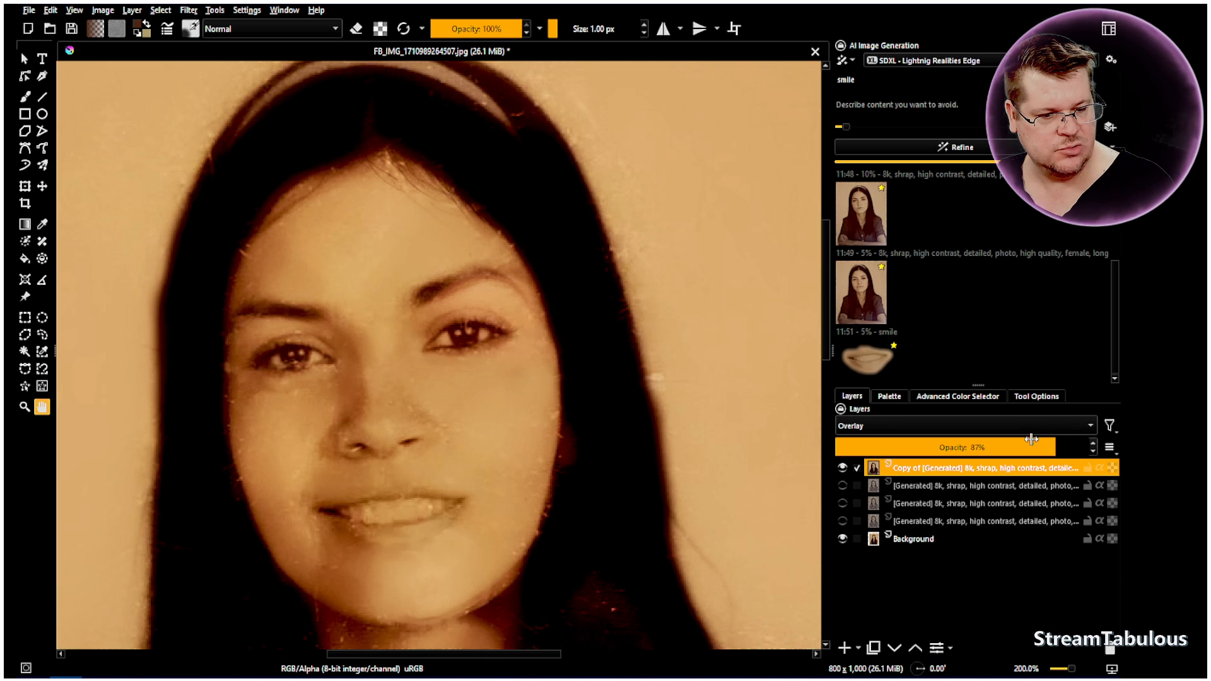
{"action": "left_click", "coordinate": [892, 426]}
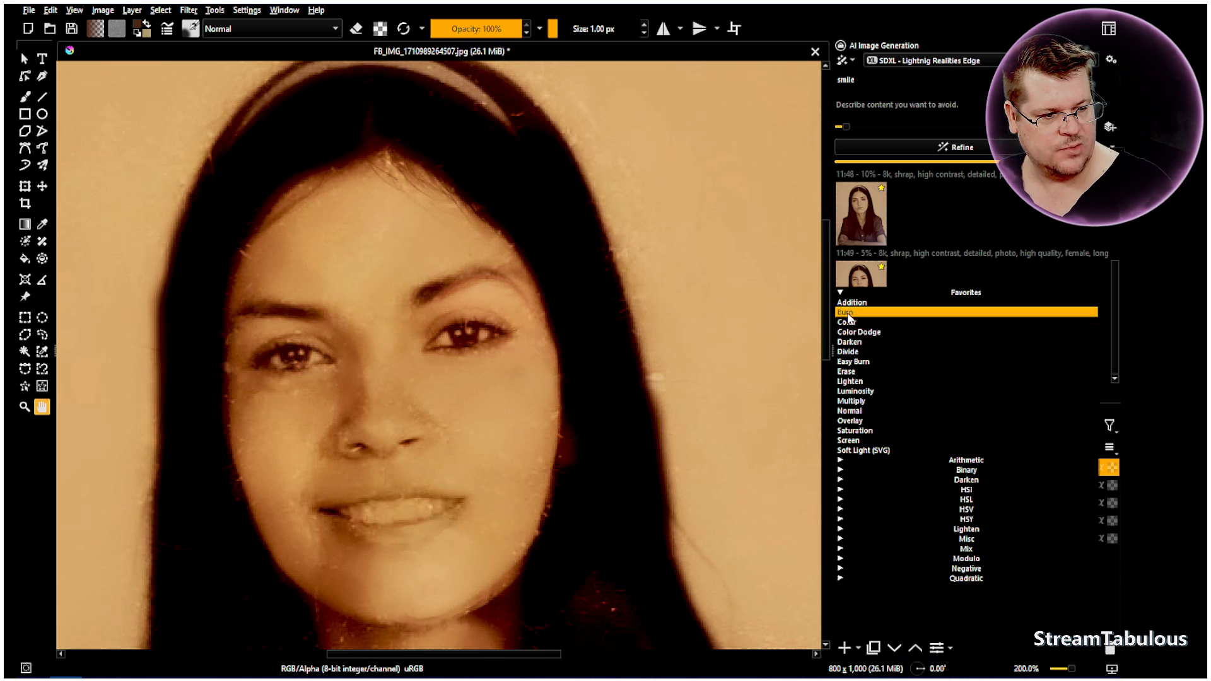
{"action": "left_click", "coordinate": [852, 411]}
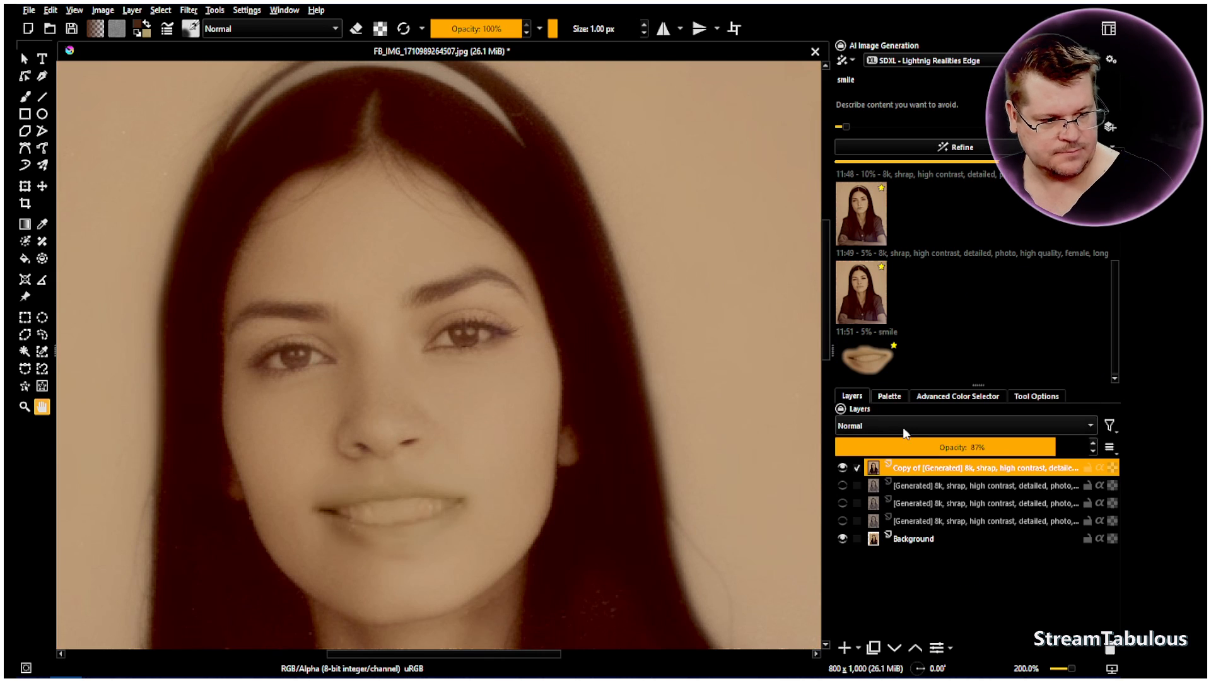
Duplicate the Background layer and move the copy to the top of the layer stack
{"action": "right_click", "coordinate": [887, 536]}
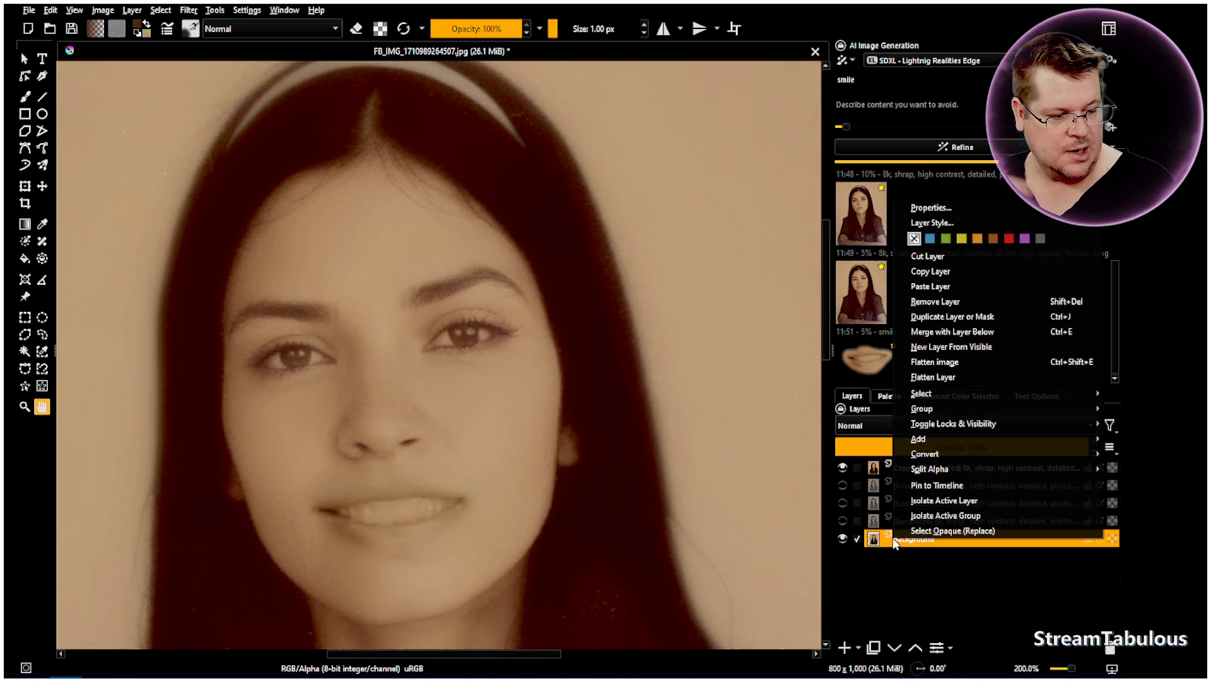
{"action": "left_click", "coordinate": [955, 319]}
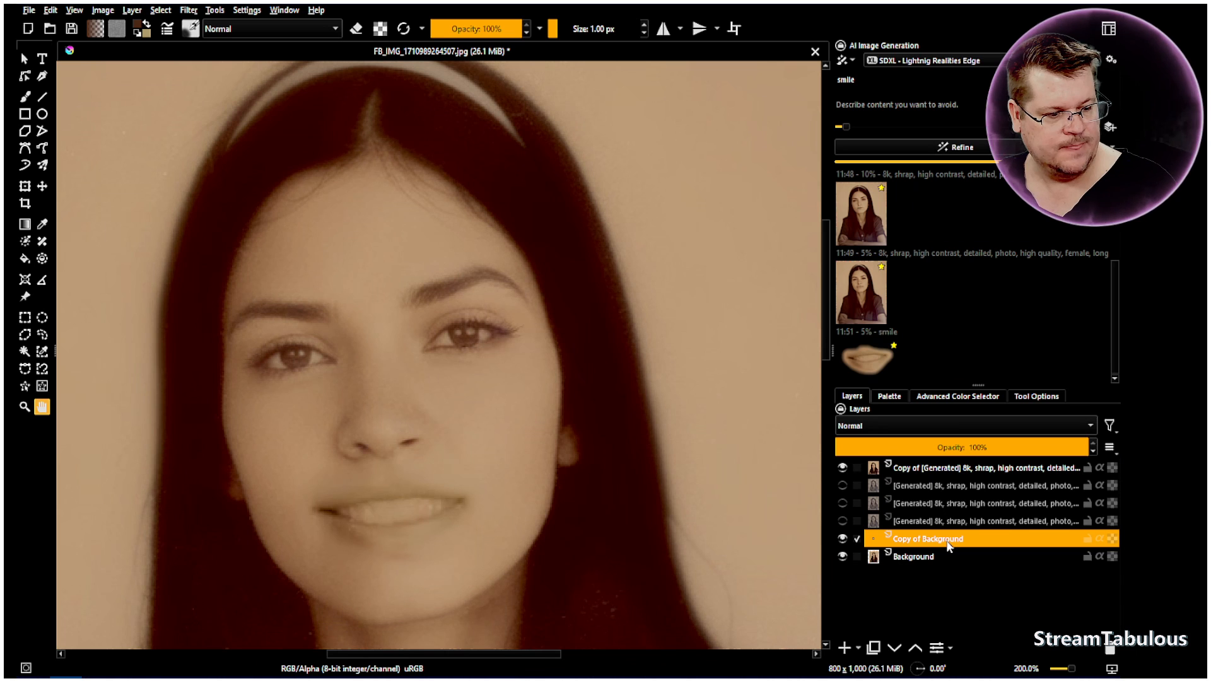
{"action": "left_click_drag", "start_coordinate": [936, 547], "coordinate": [930, 470]}
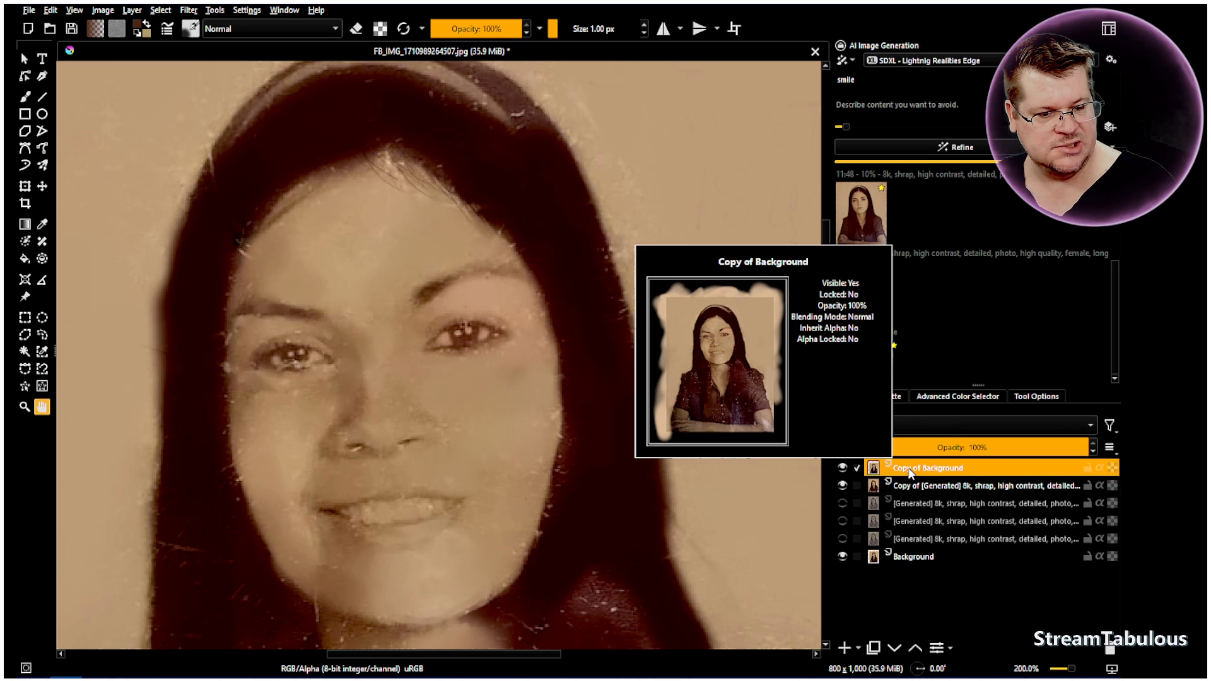
Try 38% opacity on the Background copy and return it to 100%
{"action": "scroll", "coordinate": [449, 363], "scroll_direction": "down", "scroll_amount": 3}
{"action": "scroll", "coordinate": [688, 471], "scroll_direction": "up", "scroll_amount": 1}
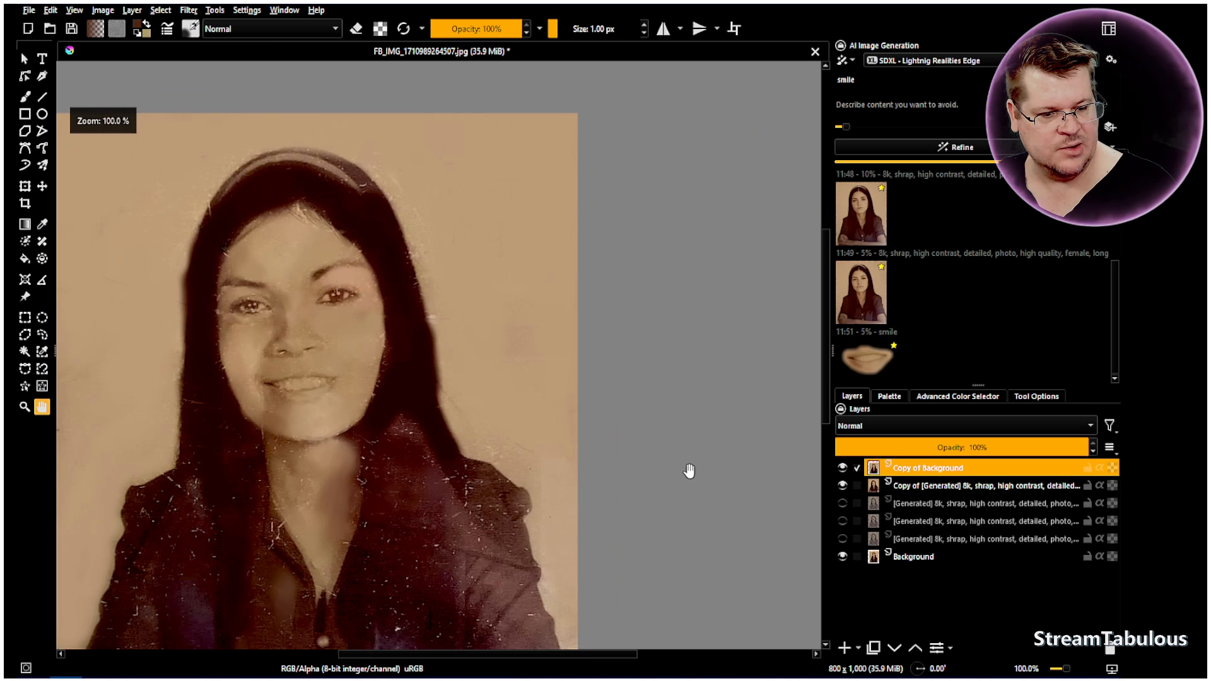
{"action": "left_click", "coordinate": [933, 450]}
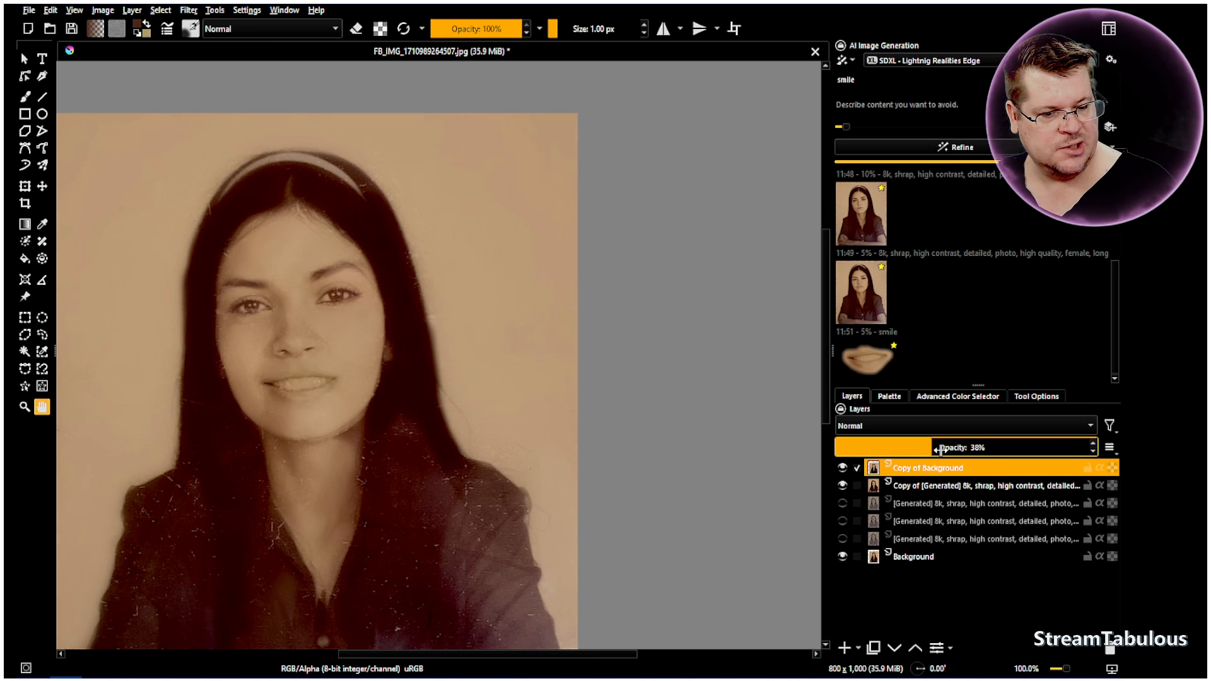
{"action": "left_click_drag", "start_coordinate": [933, 450], "coordinate": [1095, 450]}
Try Easy Burn blending on the Background copy, compare the face with the layer hidden, and return to Normal blending
{"action": "left_click", "coordinate": [879, 425]}
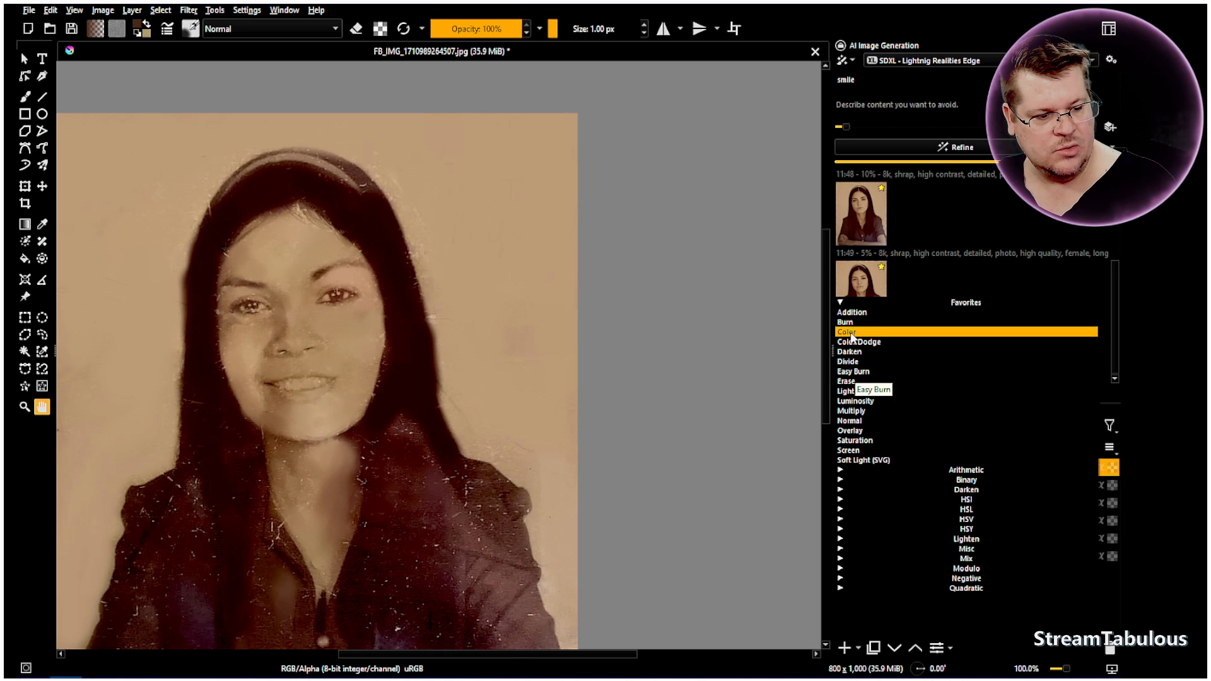
{"action": "left_click", "coordinate": [850, 373]}
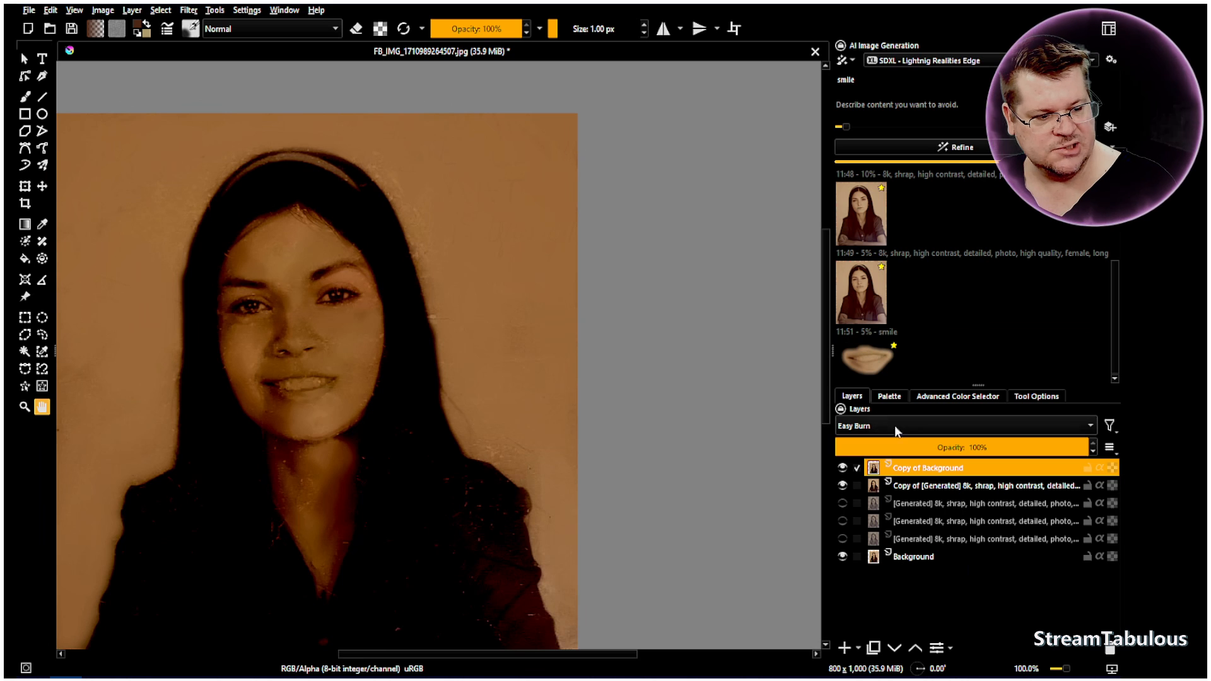
{"action": "scroll", "coordinate": [261, 341], "scroll_direction": "up", "scroll_amount": 2}
{"action": "left_click_drag", "start_coordinate": [286, 365], "coordinate": [350, 345]}
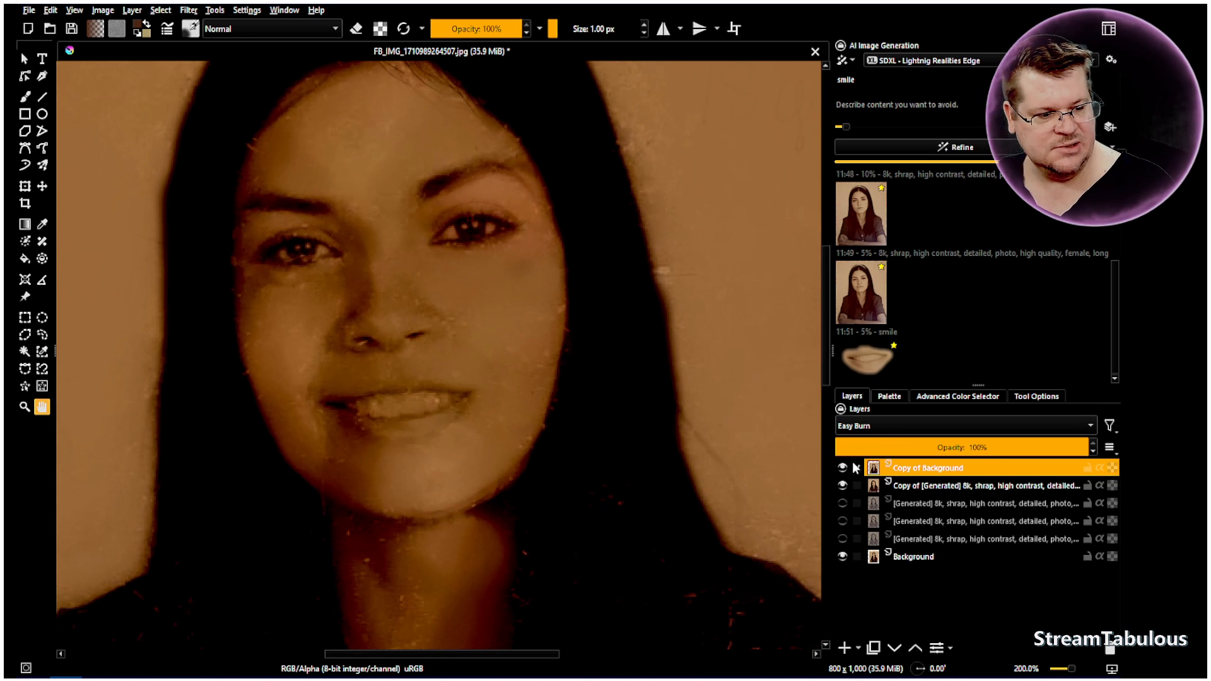
{"action": "left_click", "coordinate": [842, 468]}
{"action": "left_click", "coordinate": [843, 468]}
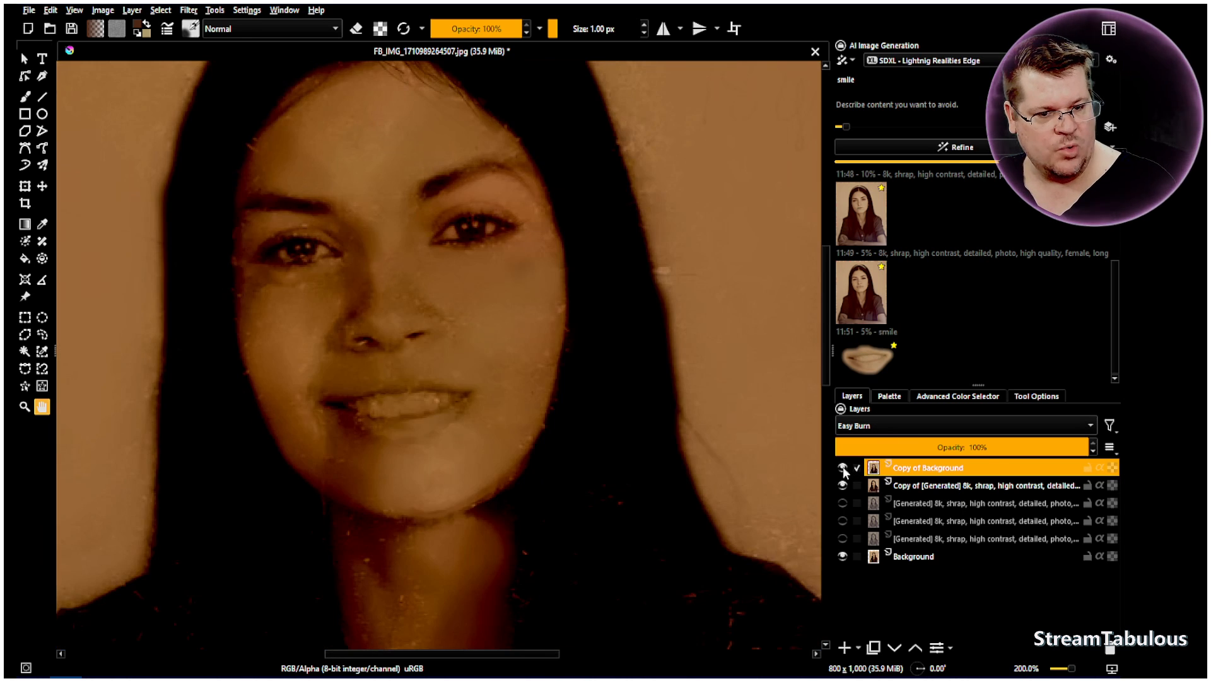
{"action": "left_click", "coordinate": [872, 433]}
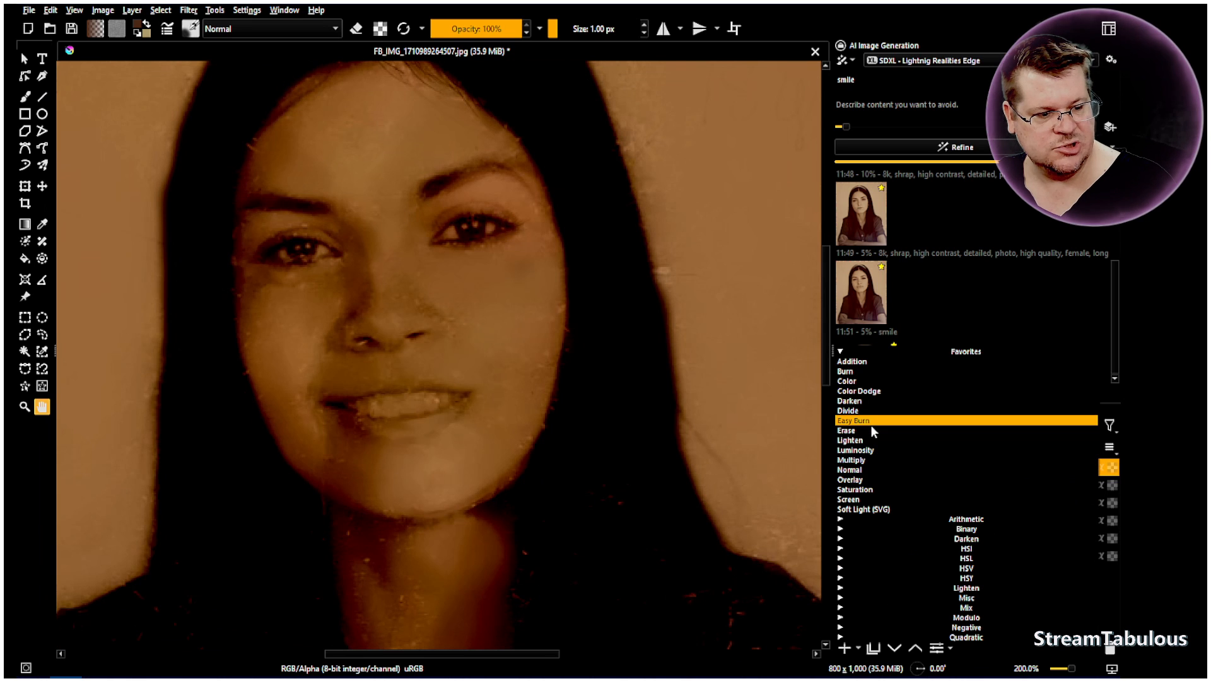
{"action": "left_click", "coordinate": [860, 471]}
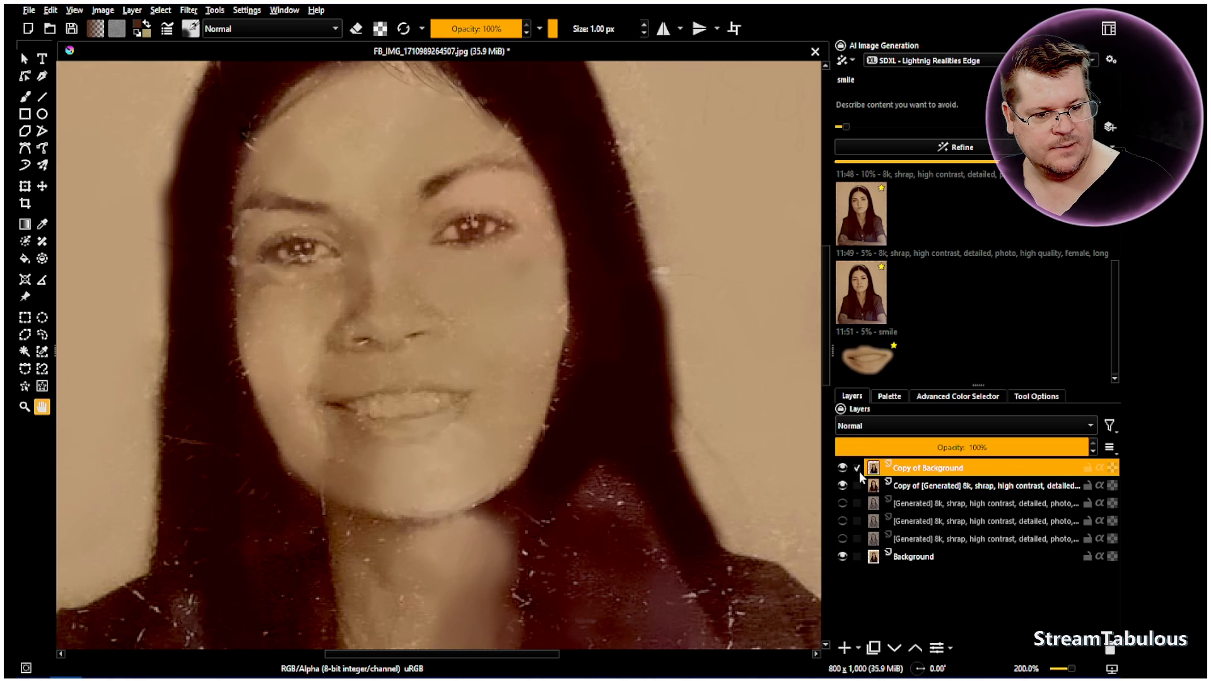
Try a reduced opacity on the Background copy, restore it to 100%, and try Burn blending
{"action": "left_click_drag", "start_coordinate": [687, 612], "coordinate": [468, 549]}
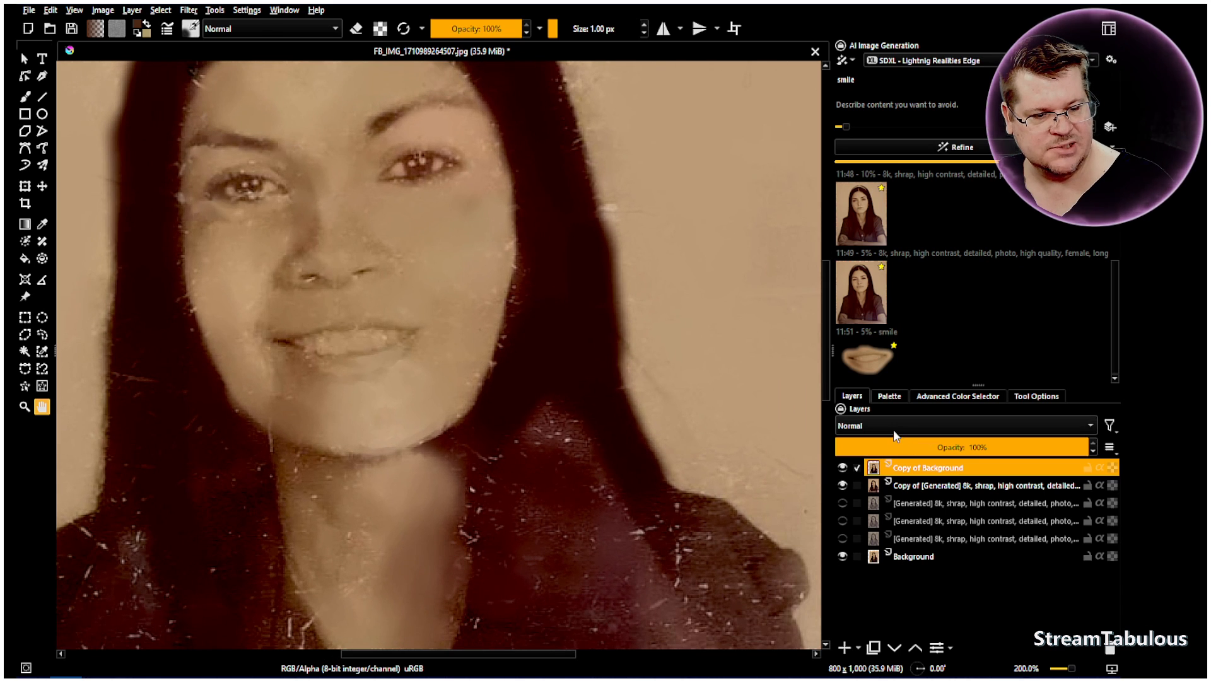
{"action": "left_click_drag", "start_coordinate": [538, 341], "coordinate": [593, 422]}
{"action": "left_click", "coordinate": [897, 447]}
{"action": "left_click_drag", "start_coordinate": [897, 447], "coordinate": [1096, 448]}
{"action": "left_click", "coordinate": [875, 431]}
{"action": "left_click", "coordinate": [853, 323]}
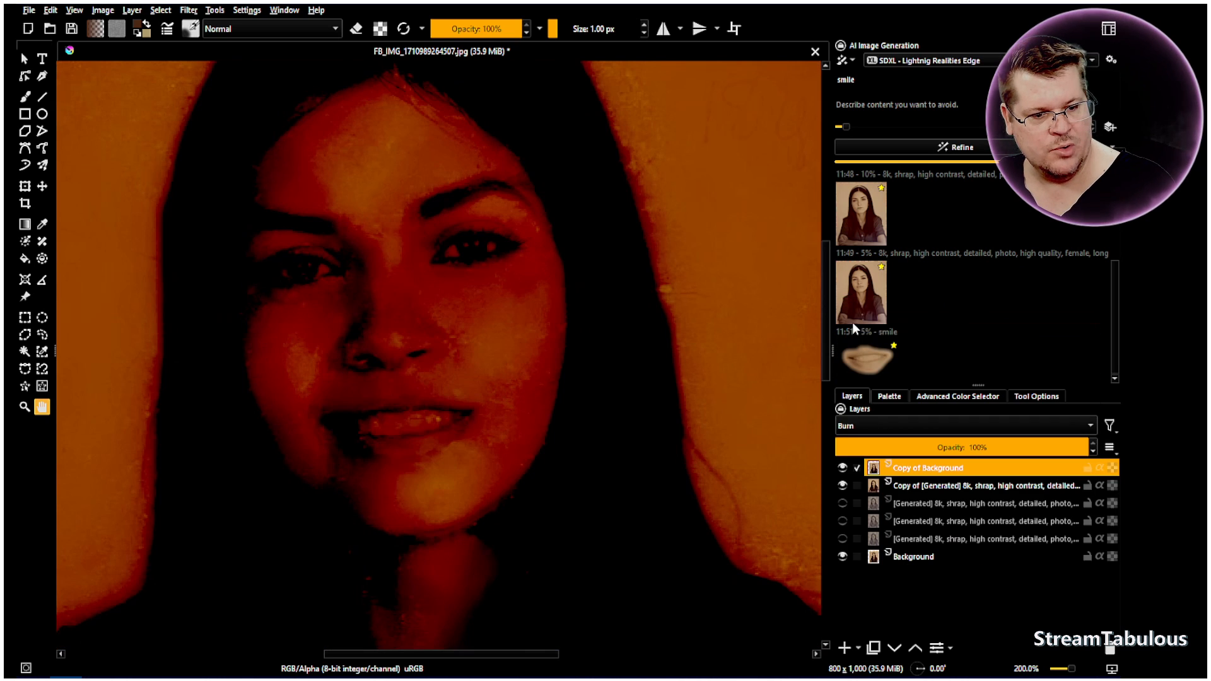
Set the Background copy's blending mode to Easy Burn and its opacity to 66%
{"action": "left_click", "coordinate": [859, 429]}
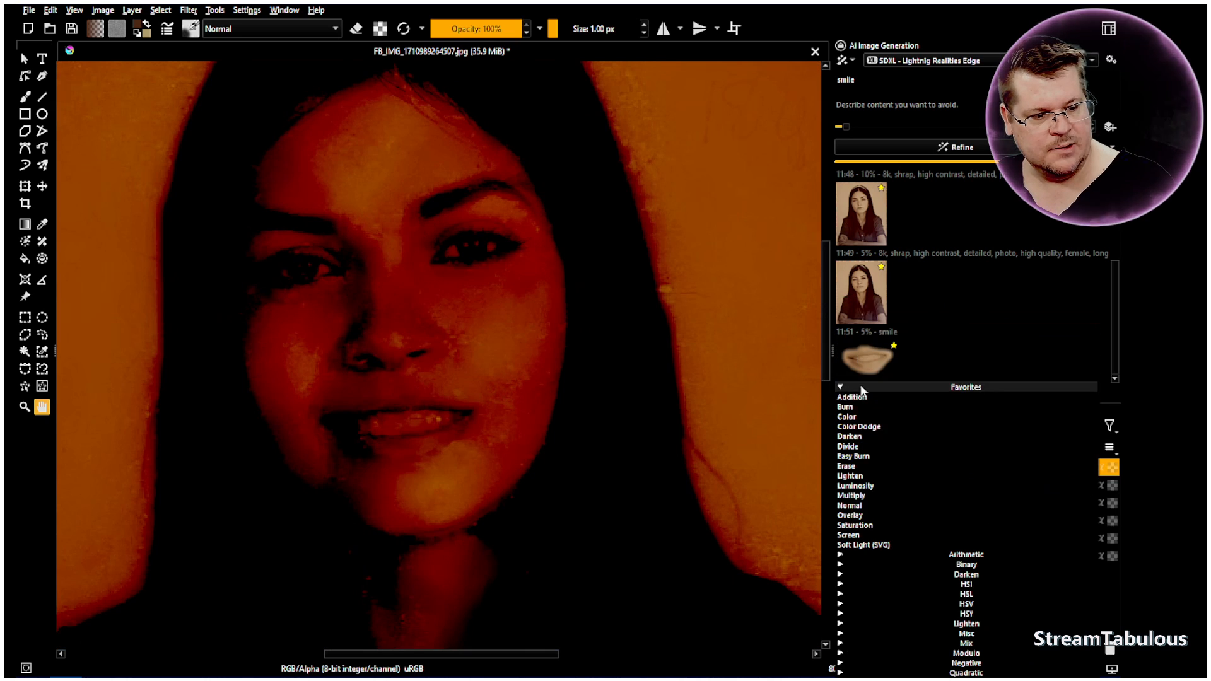
{"action": "left_click", "coordinate": [858, 457]}
{"action": "mouse_move", "coordinate": [1016, 437]}
{"action": "left_mouse_down"}
{"action": "mouse_move", "coordinate": [913, 446]}
{"action": "mouse_move", "coordinate": [1072, 446]}
{"action": "left_mouse_up"}
{"action": "scroll", "coordinate": [480, 346], "scroll_direction": "down", "scroll_amount": 3}
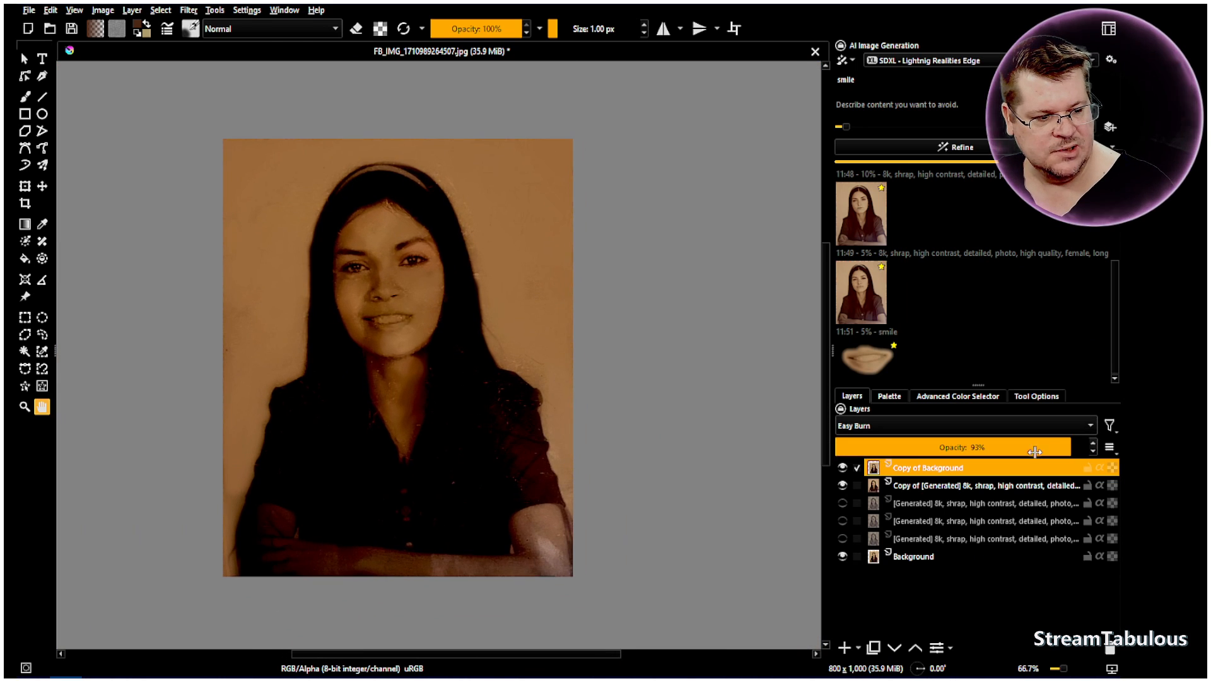
{"action": "left_click_drag", "start_coordinate": [1039, 446], "coordinate": [1003, 447]}
Toggle the Background copy's visibility to compare its effect on the whole portrait and on the face up close
{"action": "left_click", "coordinate": [844, 467]}
{"action": "left_click", "coordinate": [844, 467]}
{"action": "left_click", "coordinate": [844, 468]}
{"action": "left_click", "coordinate": [844, 468]}
{"action": "scroll", "coordinate": [360, 273], "scroll_direction": "up", "scroll_amount": 2}
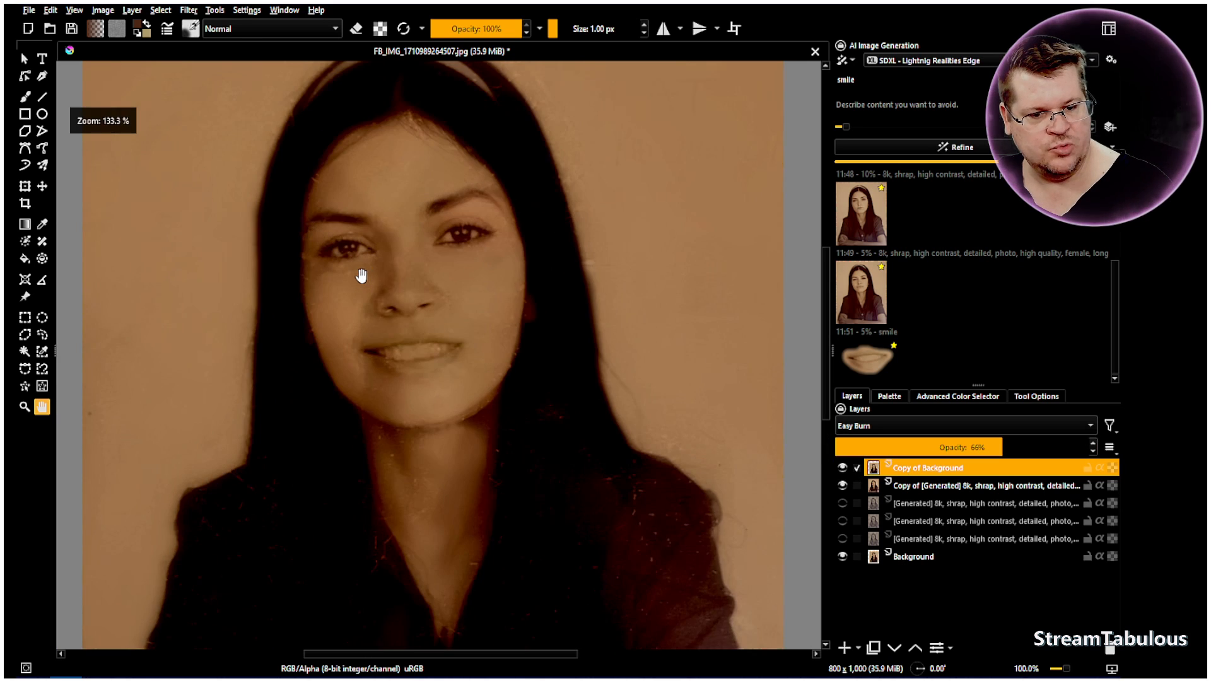
{"action": "left_click_drag", "start_coordinate": [359, 273], "coordinate": [357, 341]}
{"action": "scroll", "coordinate": [295, 331], "scroll_direction": "up", "scroll_amount": 2}
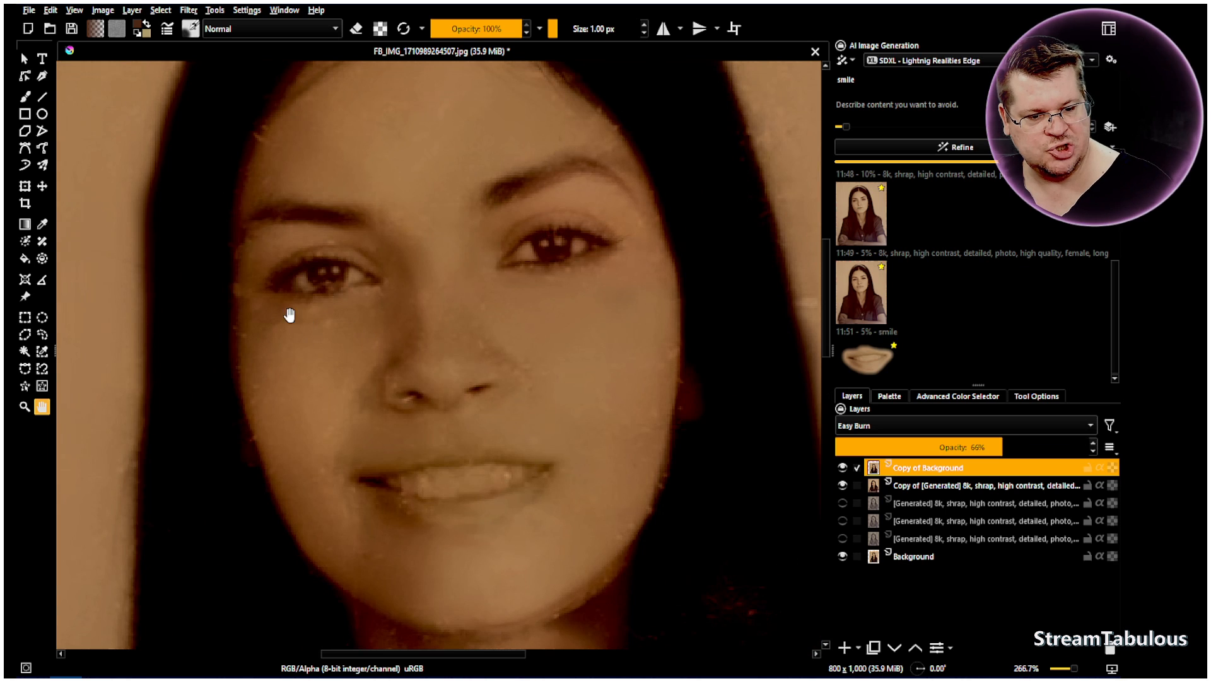
{"action": "left_click", "coordinate": [844, 468]}
{"action": "left_click", "coordinate": [844, 469]}
{"action": "left_click", "coordinate": [844, 469]}
{"action": "left_click", "coordinate": [844, 469]}
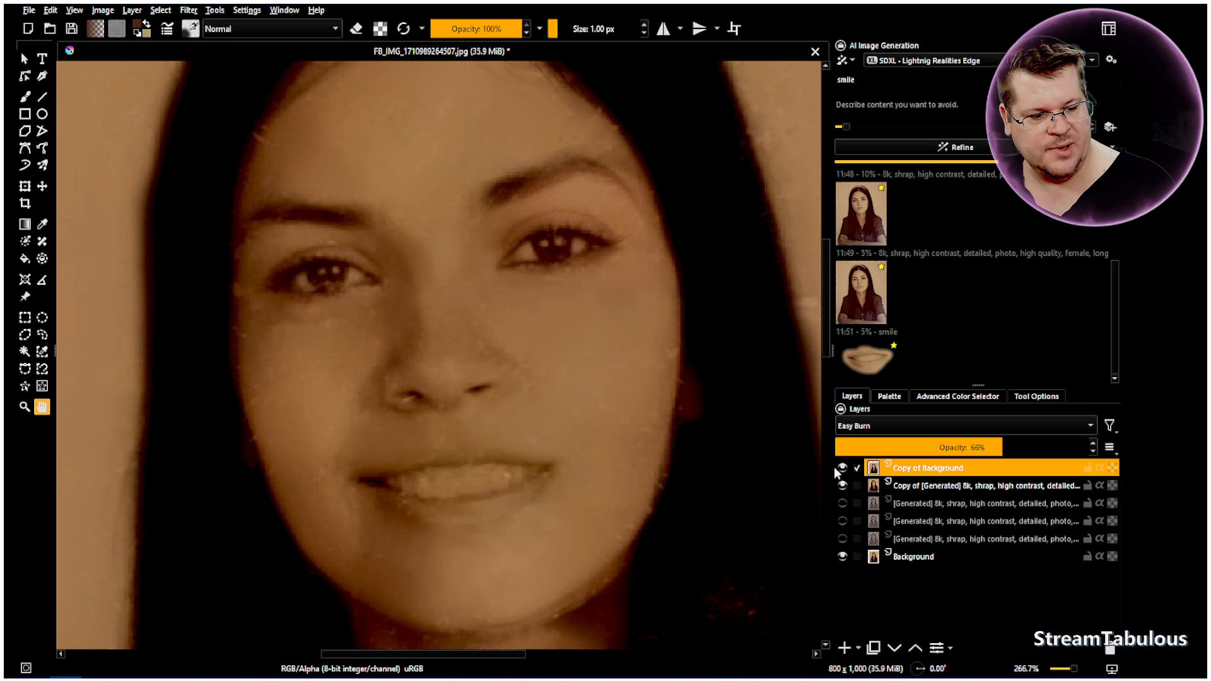
Select the generated copy layer with the Freehand Brush and compare the face with this layer and the Background copy hidden and shown
{"action": "left_click", "coordinate": [906, 483]}
{"action": "left_click_drag", "start_coordinate": [701, 474], "coordinate": [692, 465]}
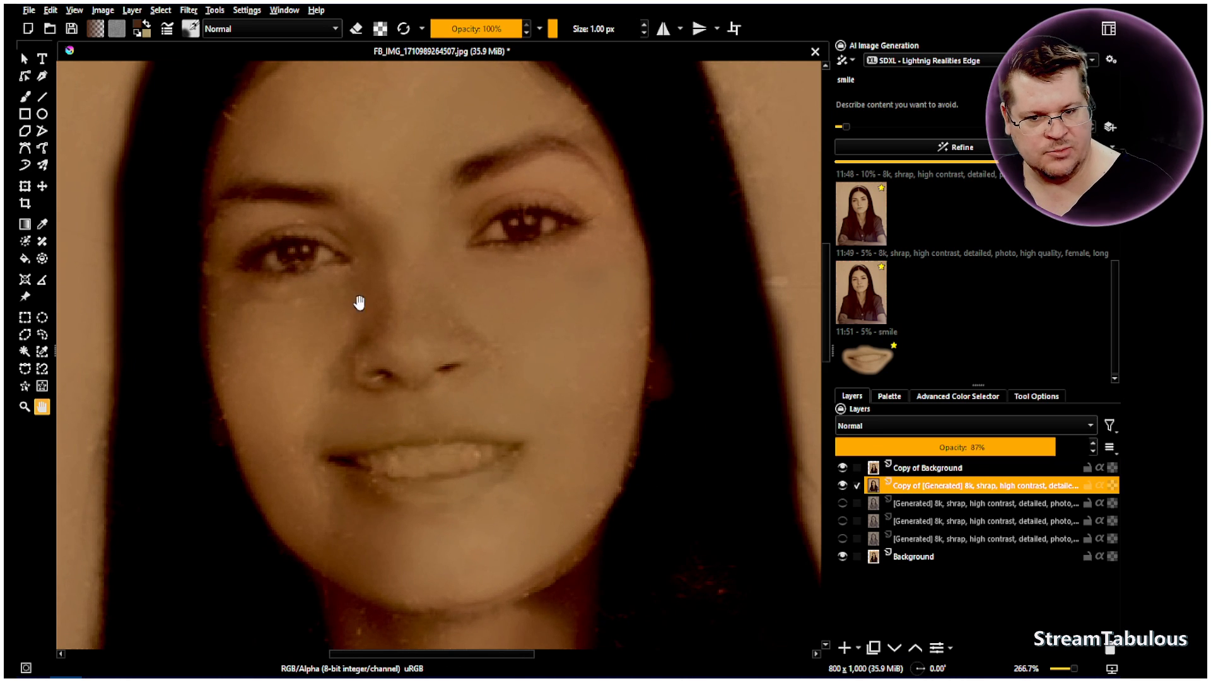
{"action": "left_click", "coordinate": [24, 97]}
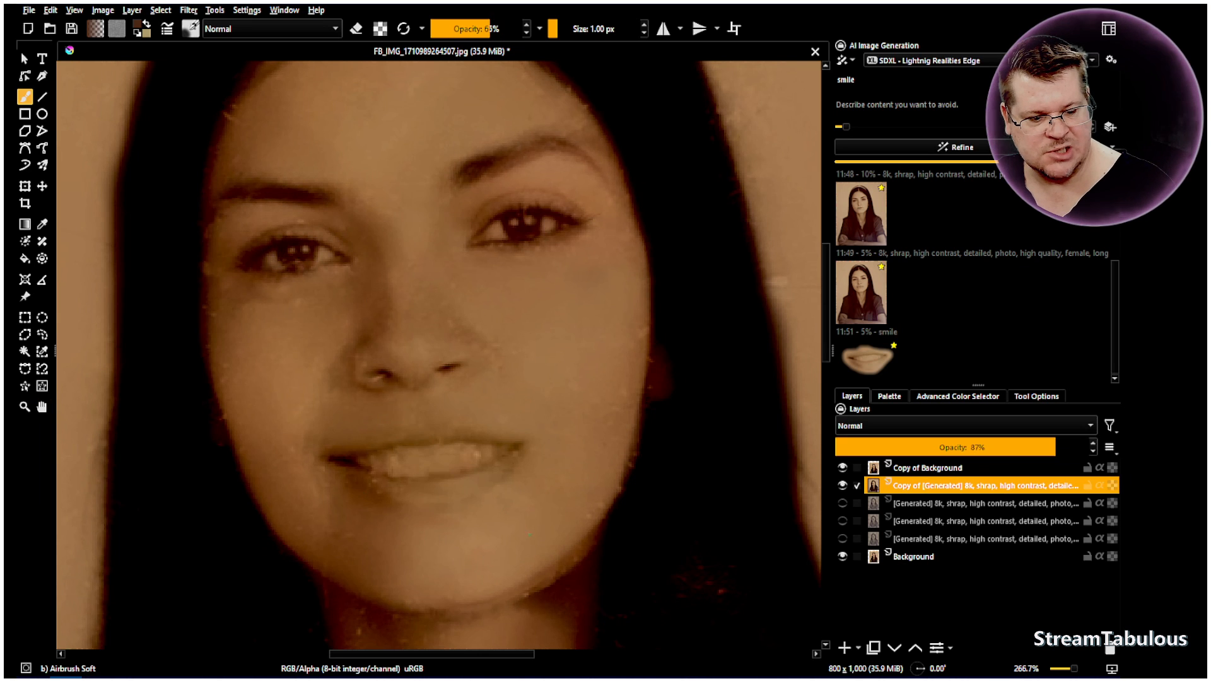
{"action": "left_click", "coordinate": [843, 469]}
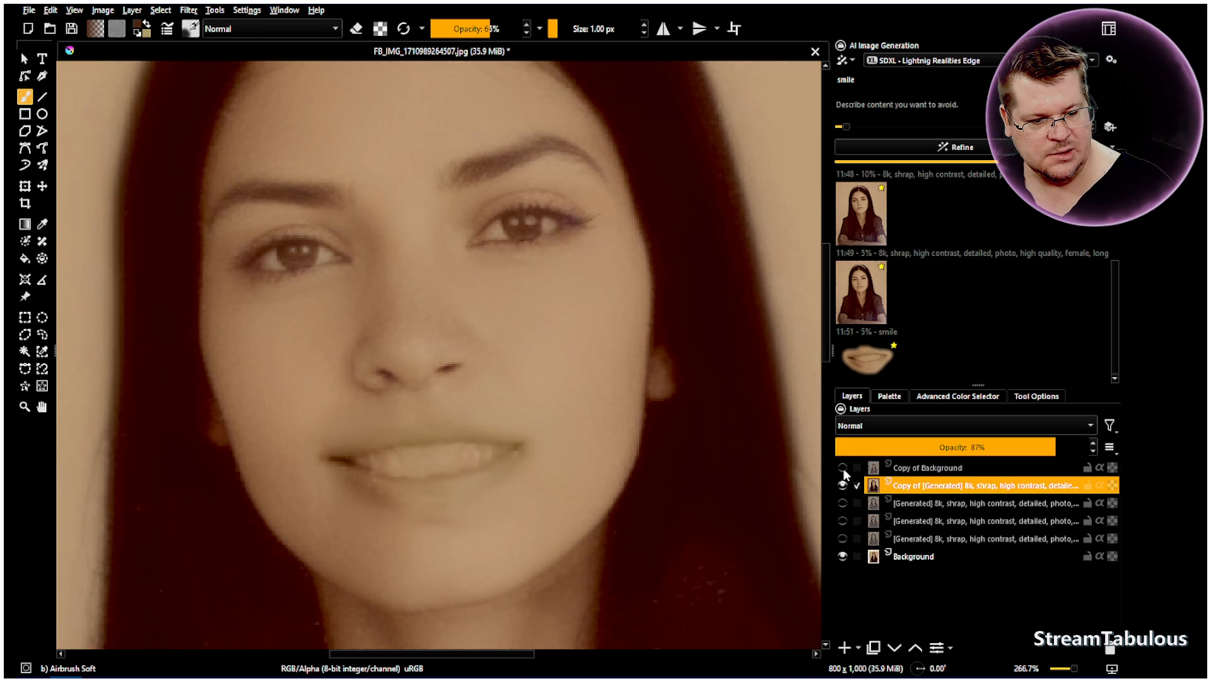
{"action": "left_click", "coordinate": [841, 486]}
{"action": "left_click", "coordinate": [842, 486]}
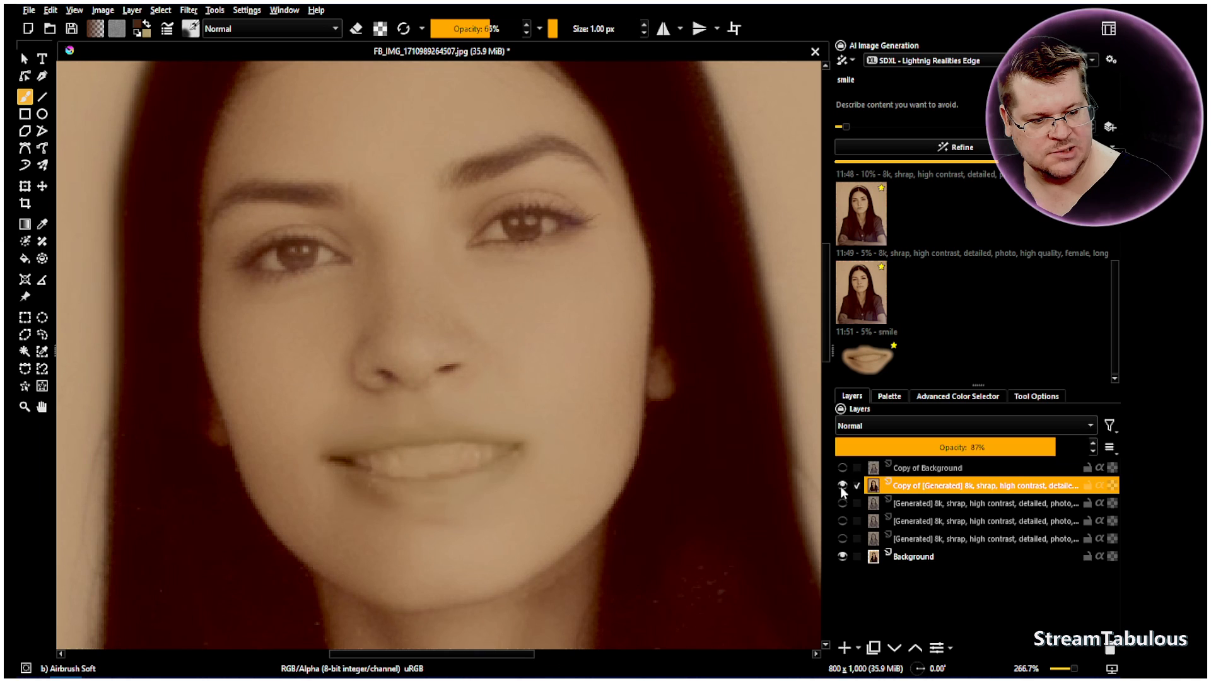
{"action": "left_click", "coordinate": [844, 469]}
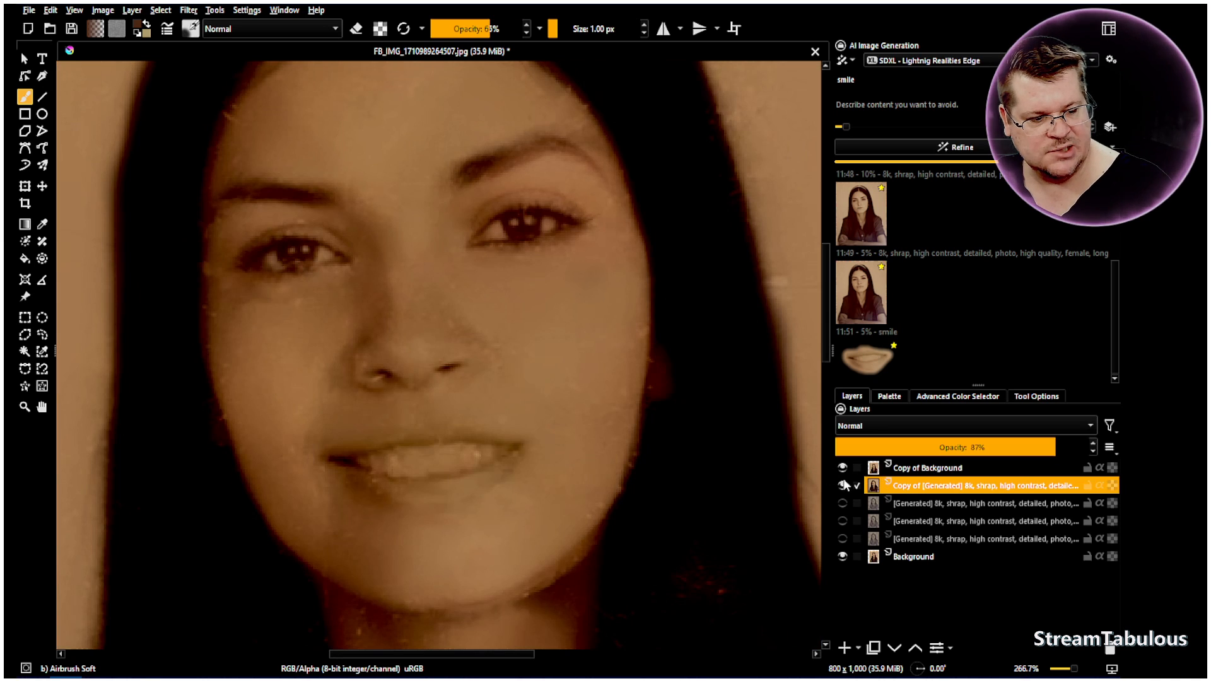
{"action": "left_click", "coordinate": [843, 485]}
{"action": "left_click", "coordinate": [843, 468]}
{"action": "left_click", "coordinate": [843, 468]}
{"action": "left_click", "coordinate": [843, 486]}
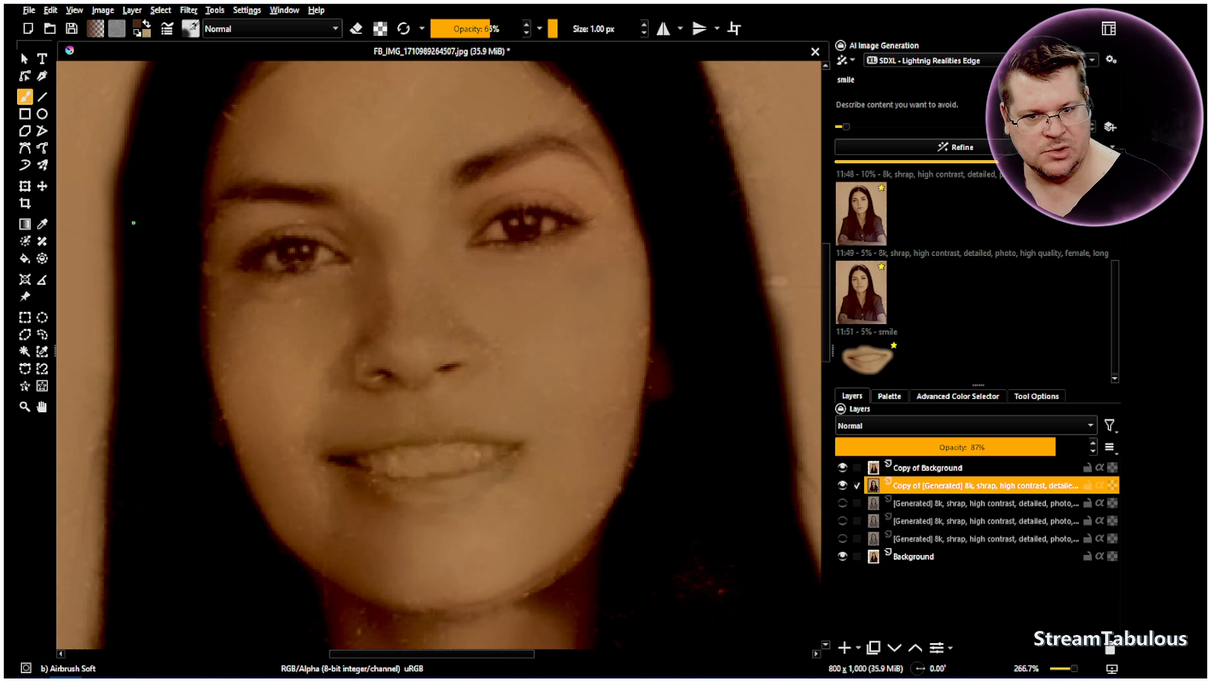
Choose the Blender Basic brush preset and raise the generated copy layer's opacity to 100%
{"action": "left_click", "coordinate": [189, 29]}
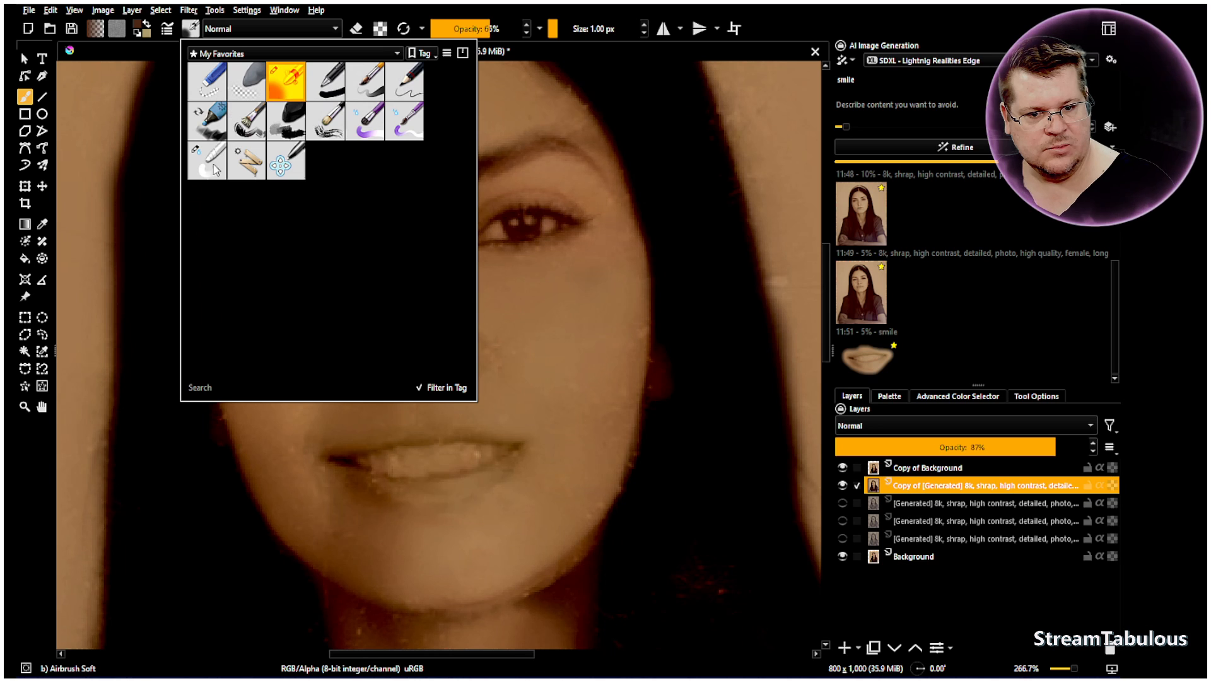
{"action": "left_click", "coordinate": [208, 159]}
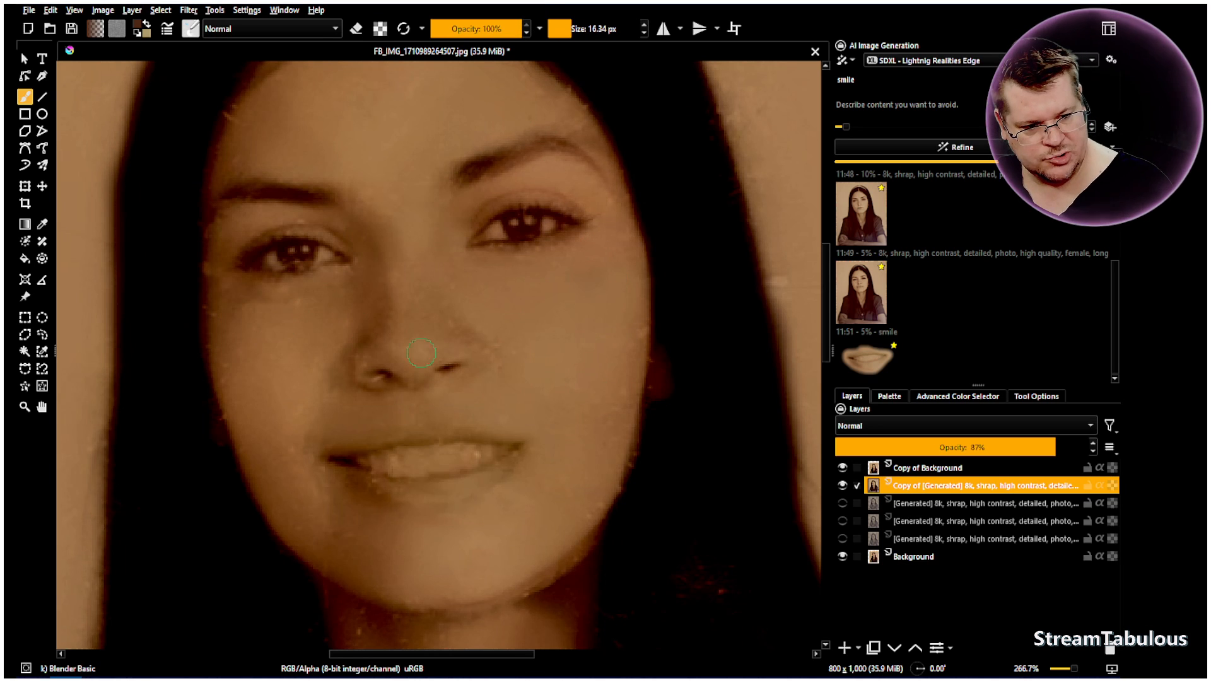
{"action": "scroll", "coordinate": [629, 407], "scroll_direction": "up", "scroll_amount": 1}
{"action": "left_click", "coordinate": [842, 485]}
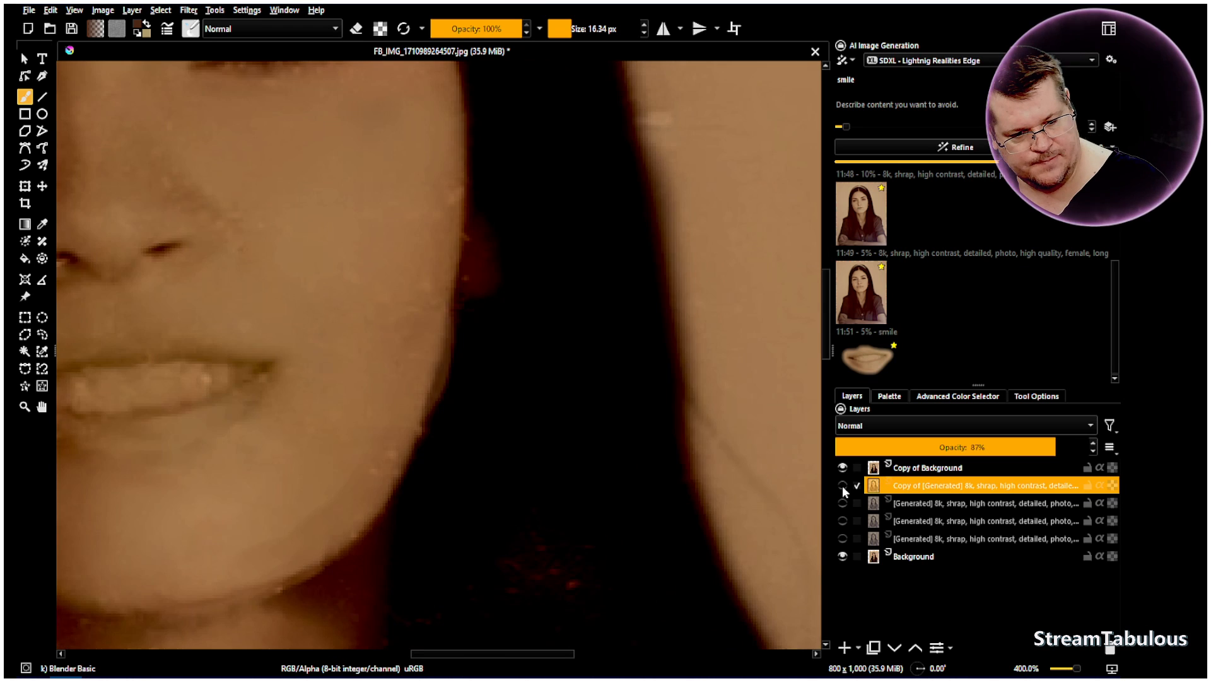
{"action": "left_click", "coordinate": [842, 485]}
{"action": "left_click_drag", "start_coordinate": [989, 446], "coordinate": [1092, 446]}
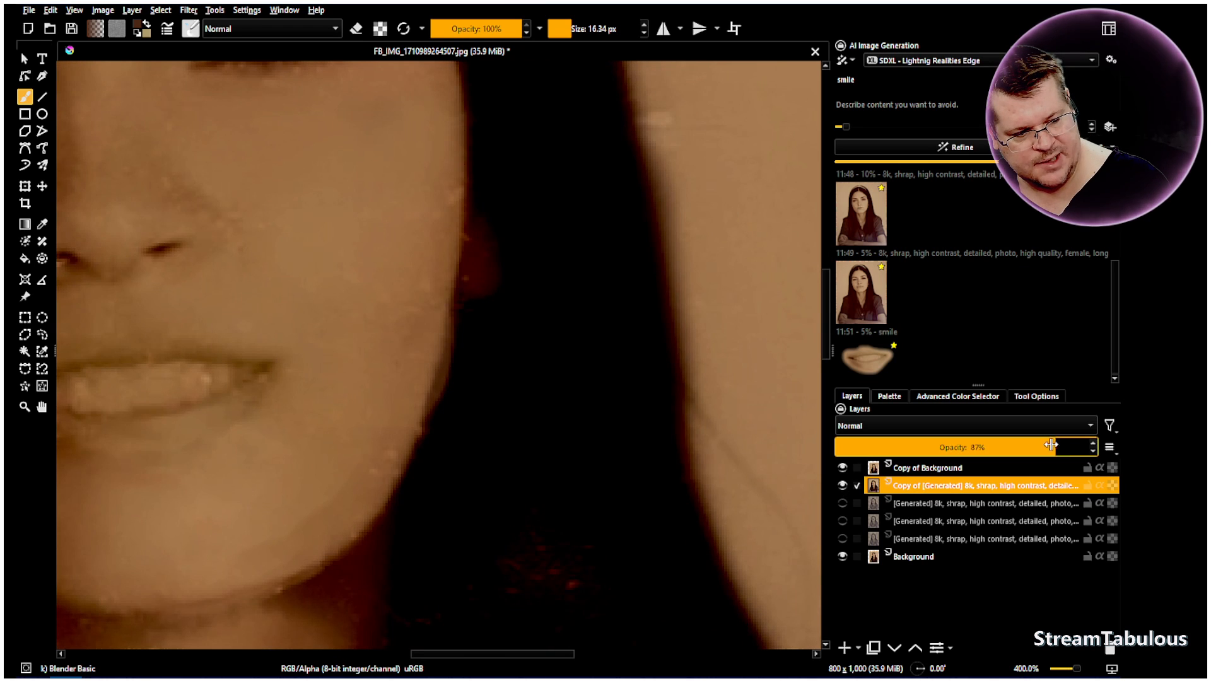
{"action": "scroll", "coordinate": [437, 402], "scroll_direction": "down", "scroll_amount": 2}
{"action": "scroll", "coordinate": [436, 401], "scroll_direction": "down", "scroll_amount": 1}
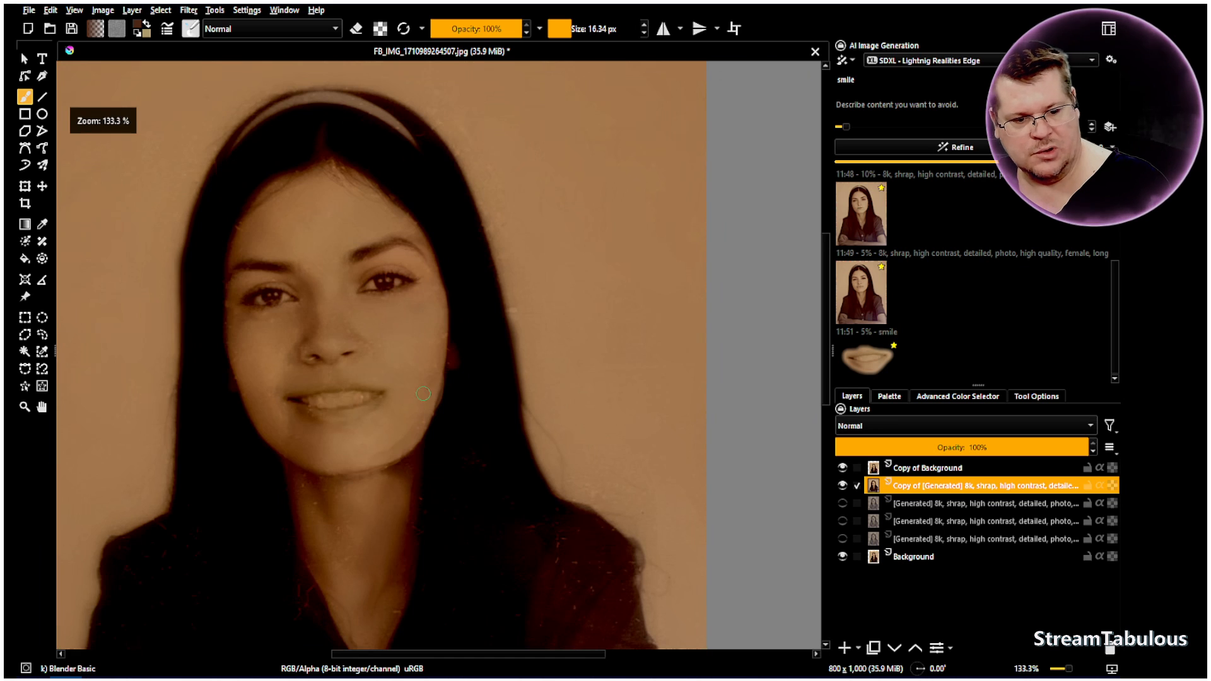
Check the Background copy's effect along the jaw and blend the jaw edge beside the hair on the generated copy layer
{"action": "scroll", "coordinate": [442, 407], "scroll_direction": "up", "scroll_amount": 4}
{"action": "left_click", "coordinate": [843, 468]}
{"action": "left_click", "coordinate": [843, 467]}
{"action": "left_click", "coordinate": [891, 468]}
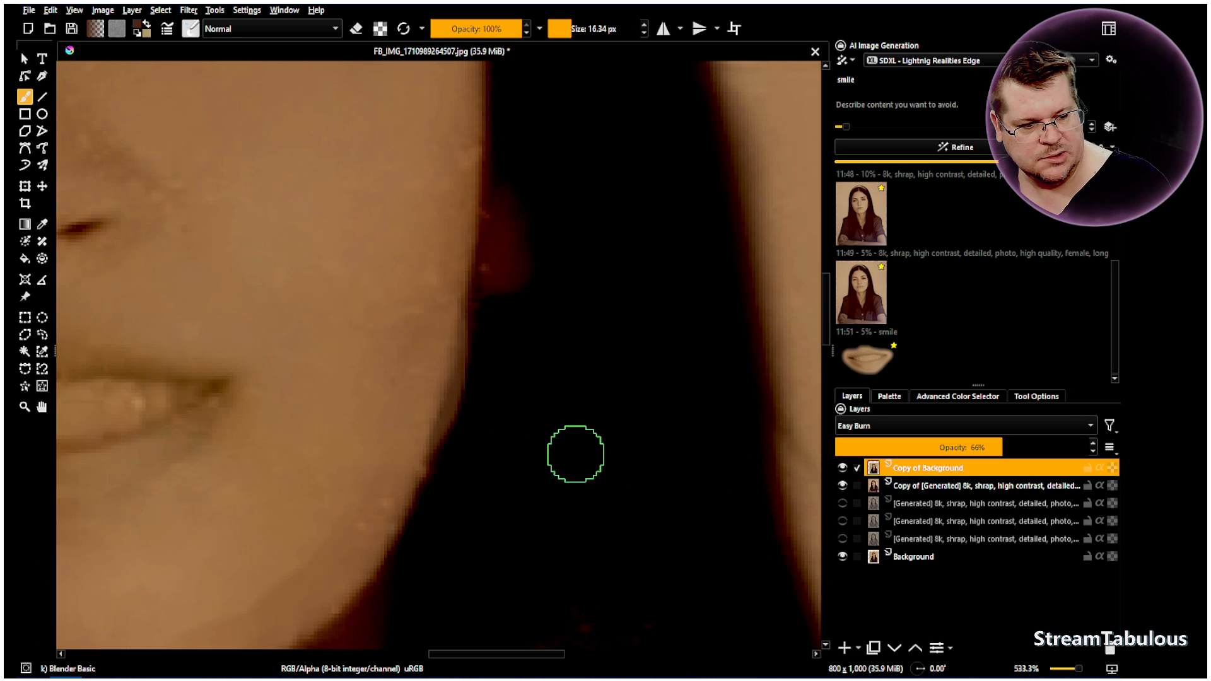
{"action": "left_click", "coordinate": [908, 487]}
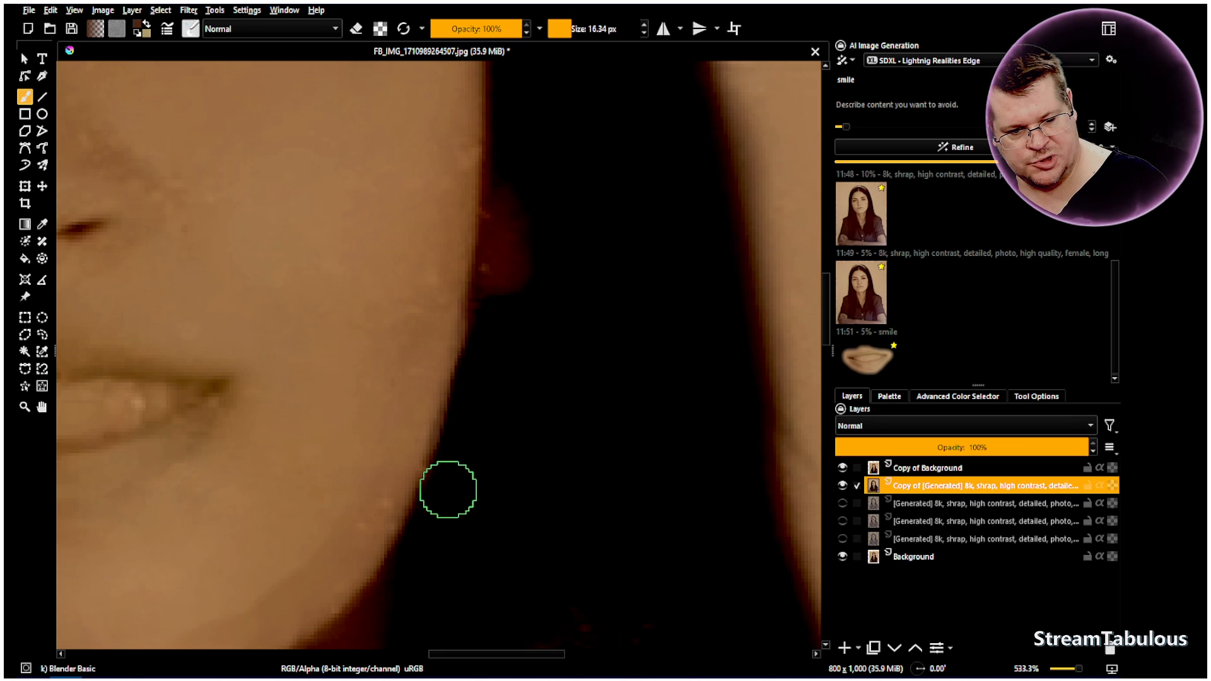
Compare the whole portrait and the face with the generated copy and Background copy layers hidden and shown
{"action": "scroll", "coordinate": [488, 412], "scroll_direction": "down", "scroll_amount": 2}
{"action": "scroll", "coordinate": [488, 412], "scroll_direction": "down", "scroll_amount": 5}
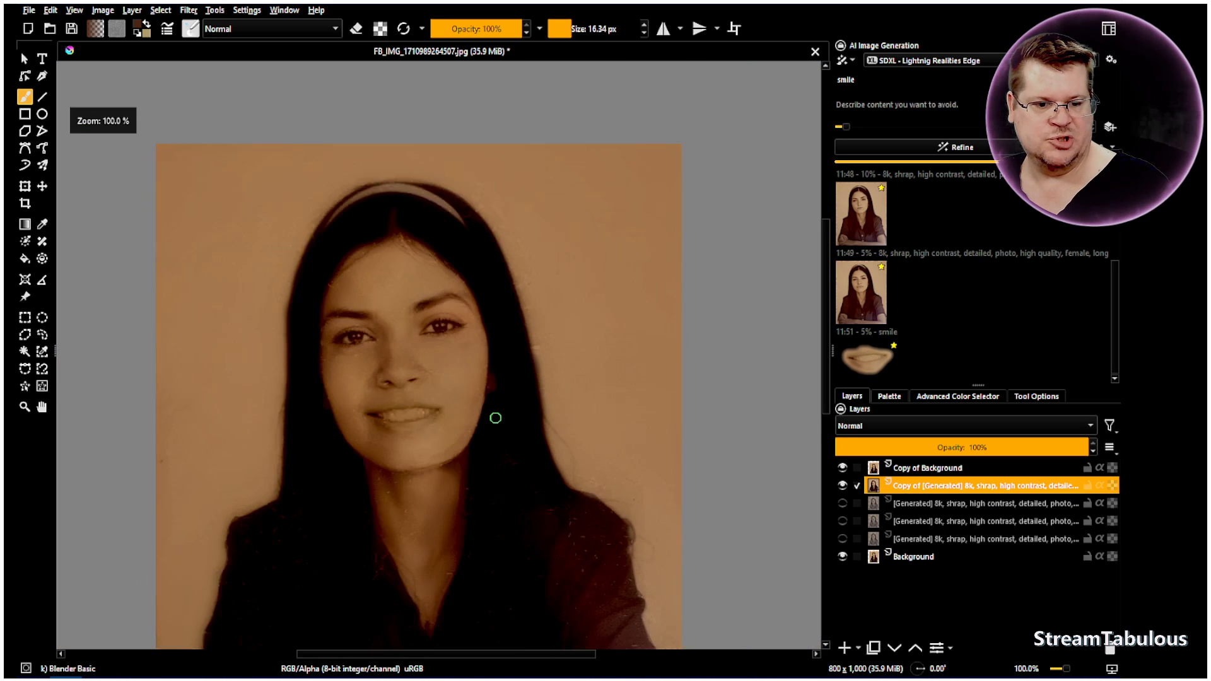
{"action": "left_click", "coordinate": [43, 407]}
{"action": "left_click_drag", "start_coordinate": [569, 480], "coordinate": [499, 436]}
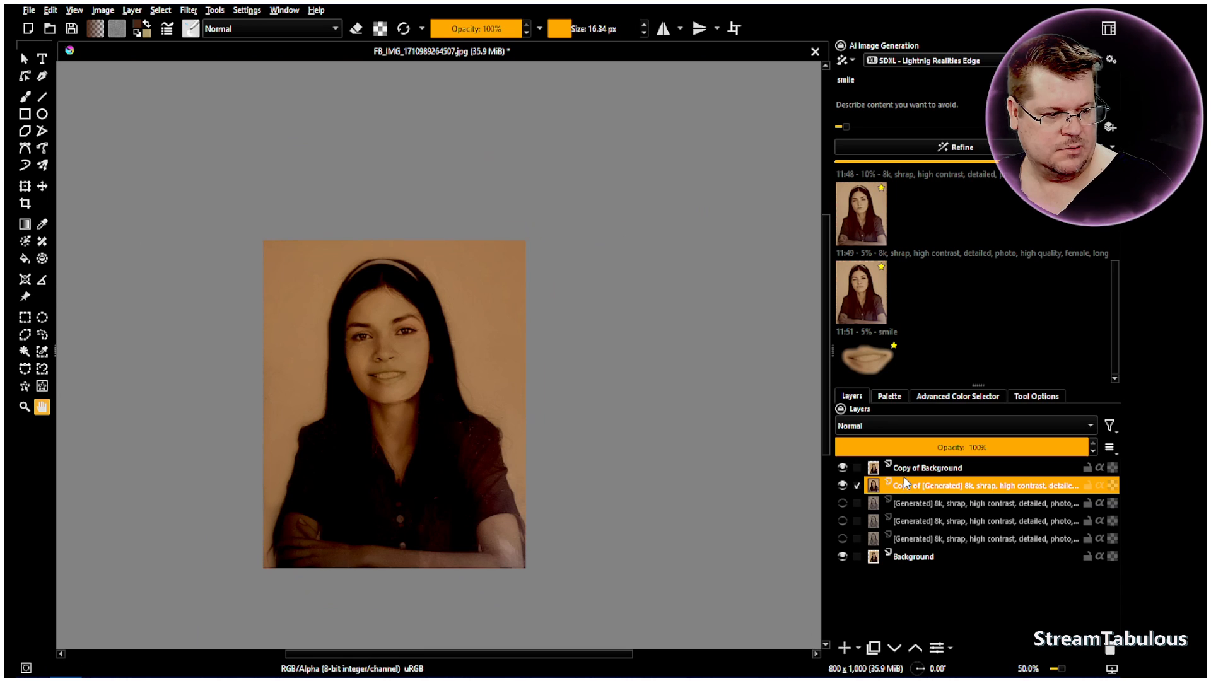
{"action": "left_click", "coordinate": [843, 486]}
{"action": "left_click", "coordinate": [843, 468]}
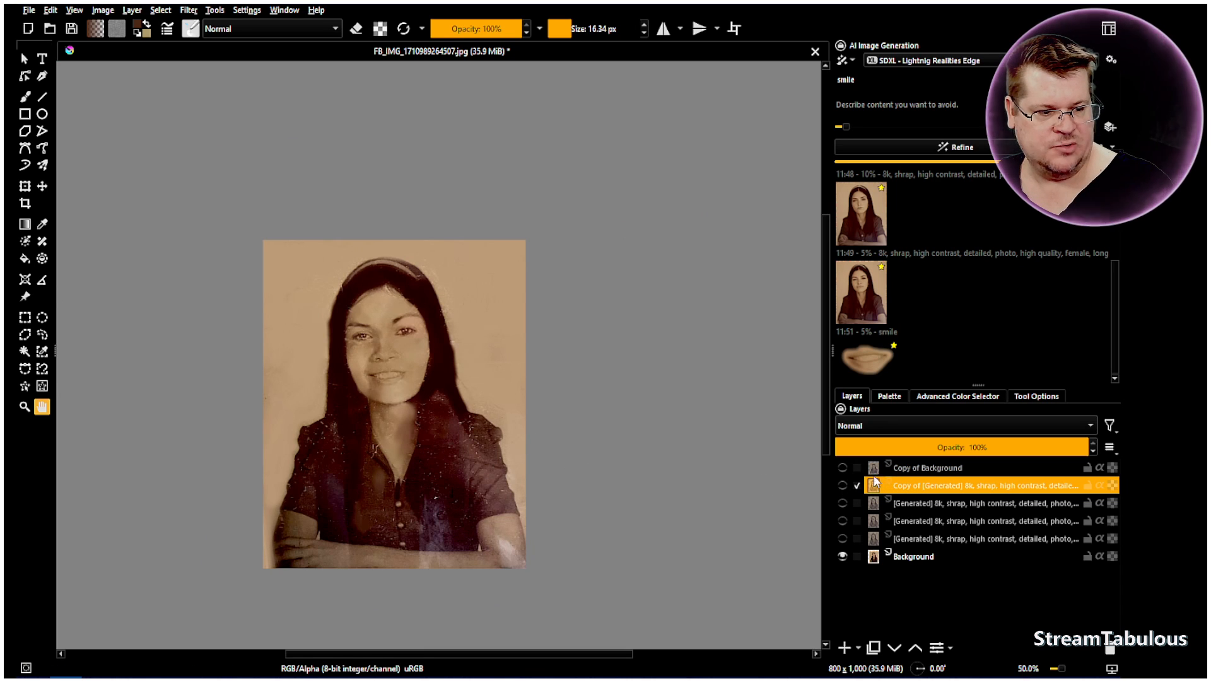
{"action": "left_click", "coordinate": [842, 468]}
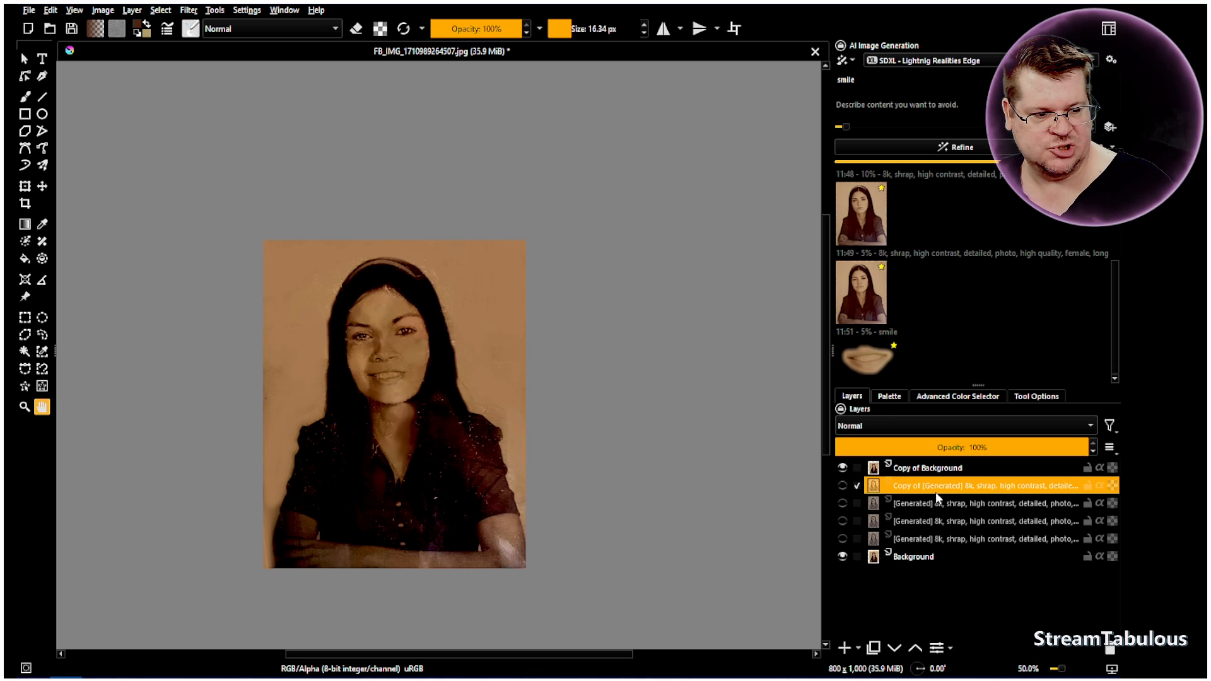
{"action": "left_click", "coordinate": [842, 486]}
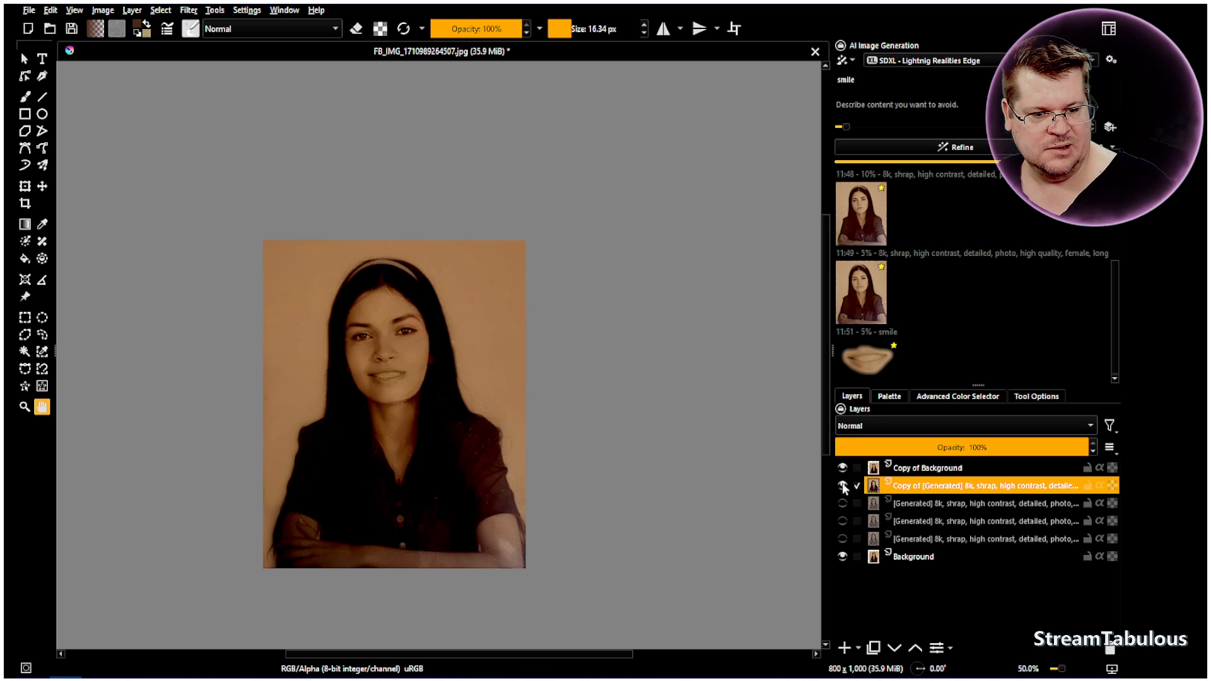
{"action": "left_click", "coordinate": [842, 486]}
{"action": "scroll", "coordinate": [379, 385], "scroll_direction": "up", "scroll_amount": 2}
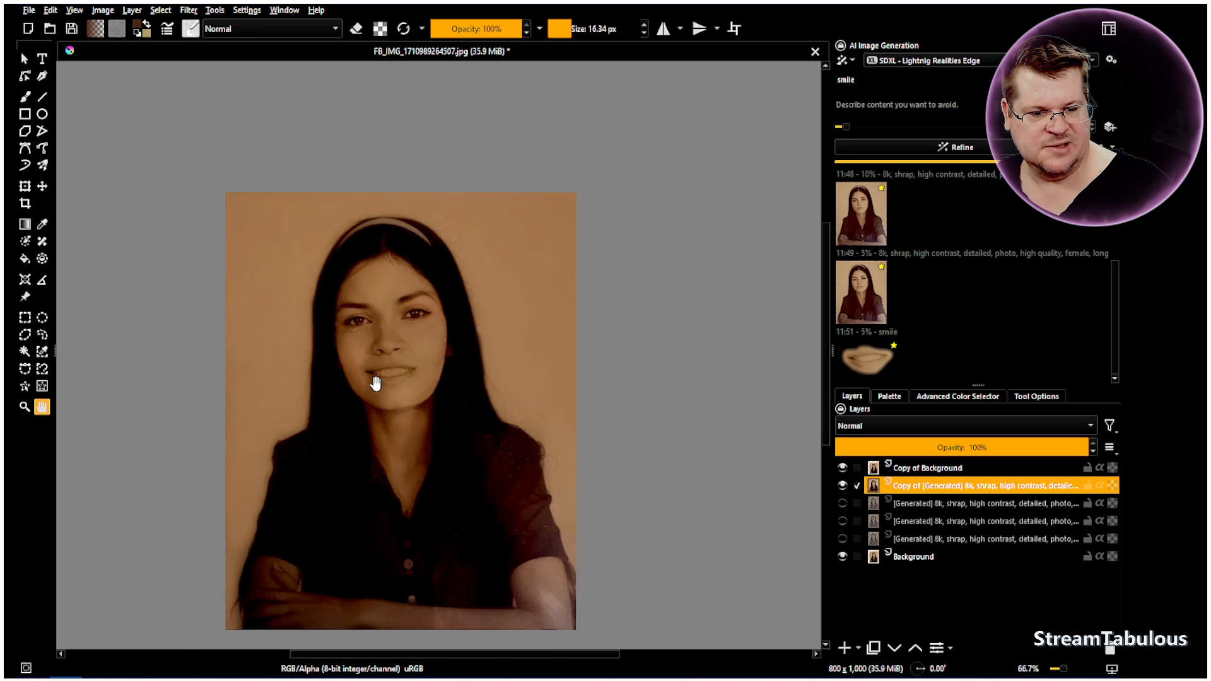
{"action": "scroll", "coordinate": [380, 347], "scroll_direction": "up", "scroll_amount": 1}
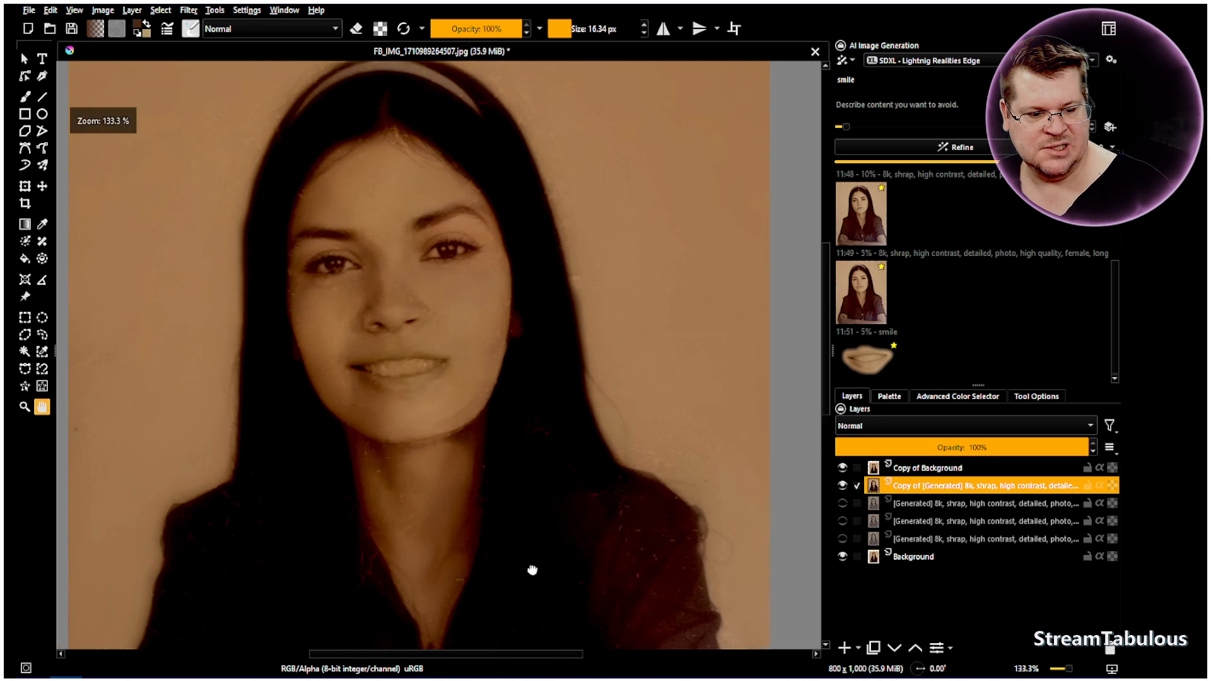
{"action": "left_click_drag", "start_coordinate": [533, 568], "coordinate": [527, 451]}
{"action": "scroll", "coordinate": [624, 354], "scroll_direction": "down", "scroll_amount": 2}
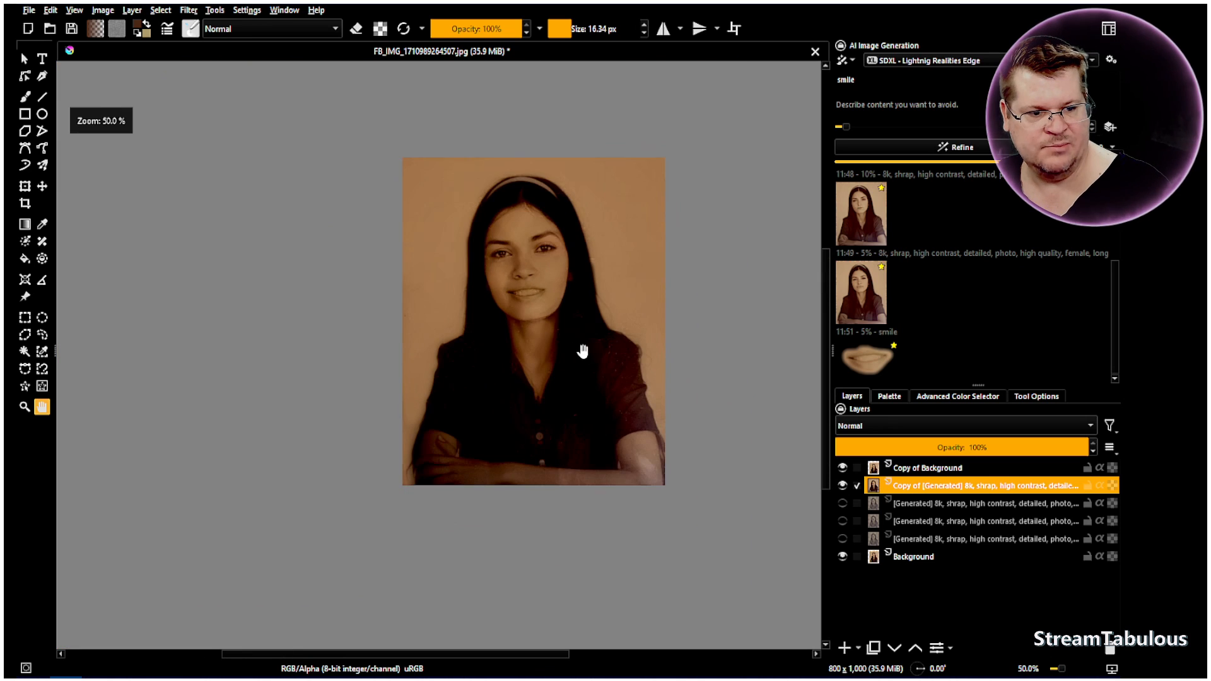
{"action": "left_click_drag", "start_coordinate": [570, 316], "coordinate": [467, 342]}
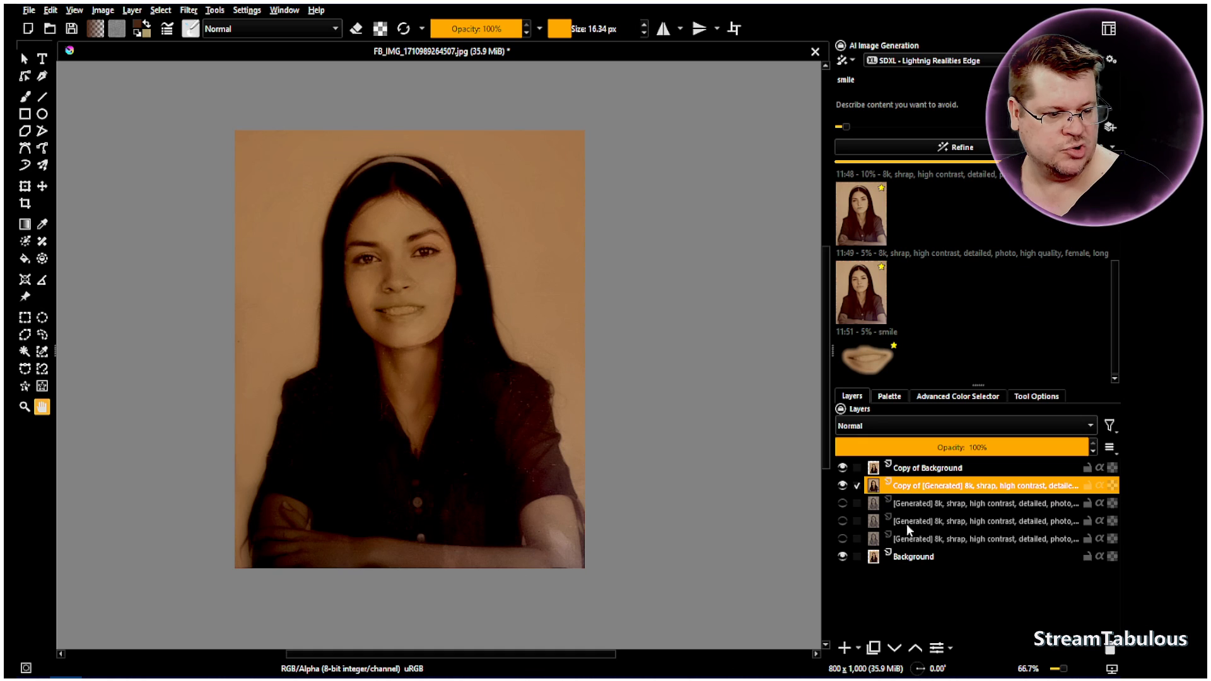
Duplicate the generated copy layer and the Background copy layer
{"action": "right_click", "coordinate": [906, 493]}
{"action": "left_click", "coordinate": [934, 262]}
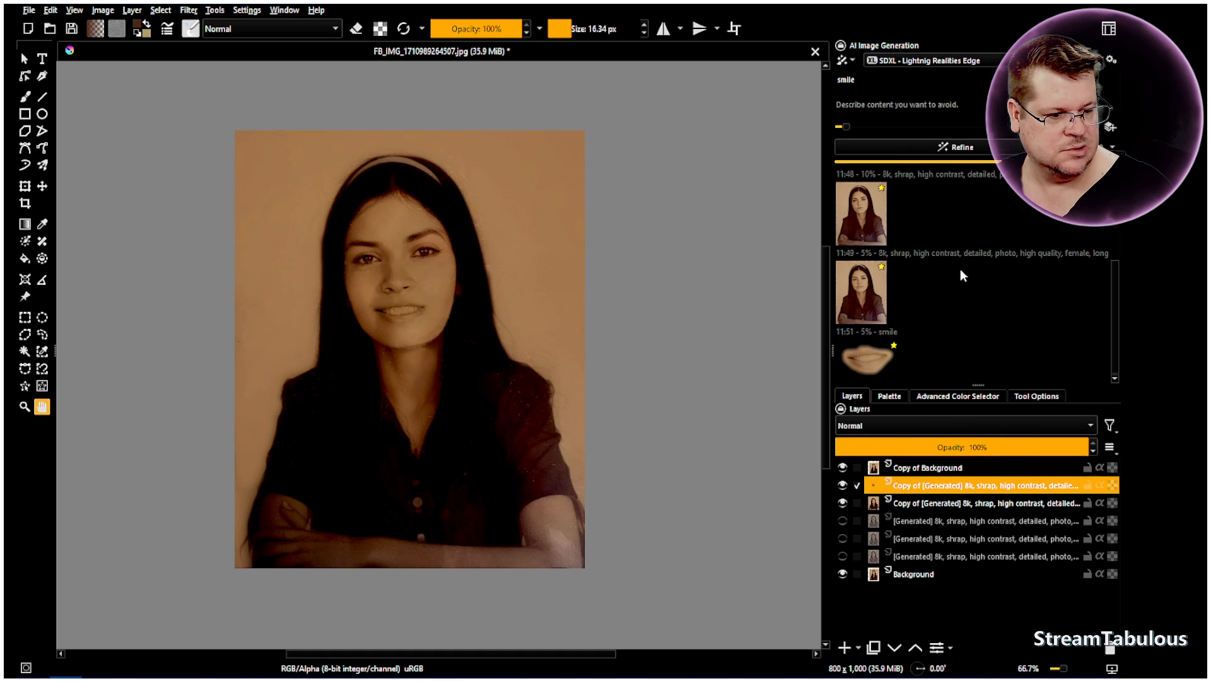
{"action": "right_click", "coordinate": [899, 470]}
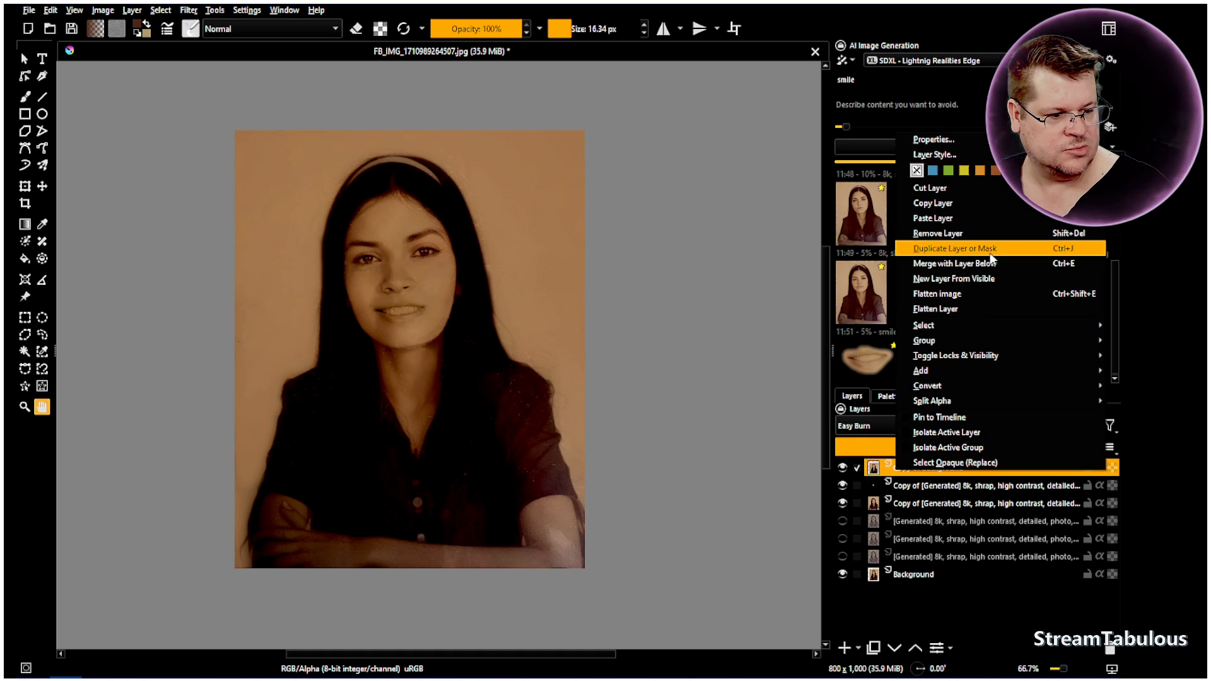
{"action": "left_click", "coordinate": [934, 262]}
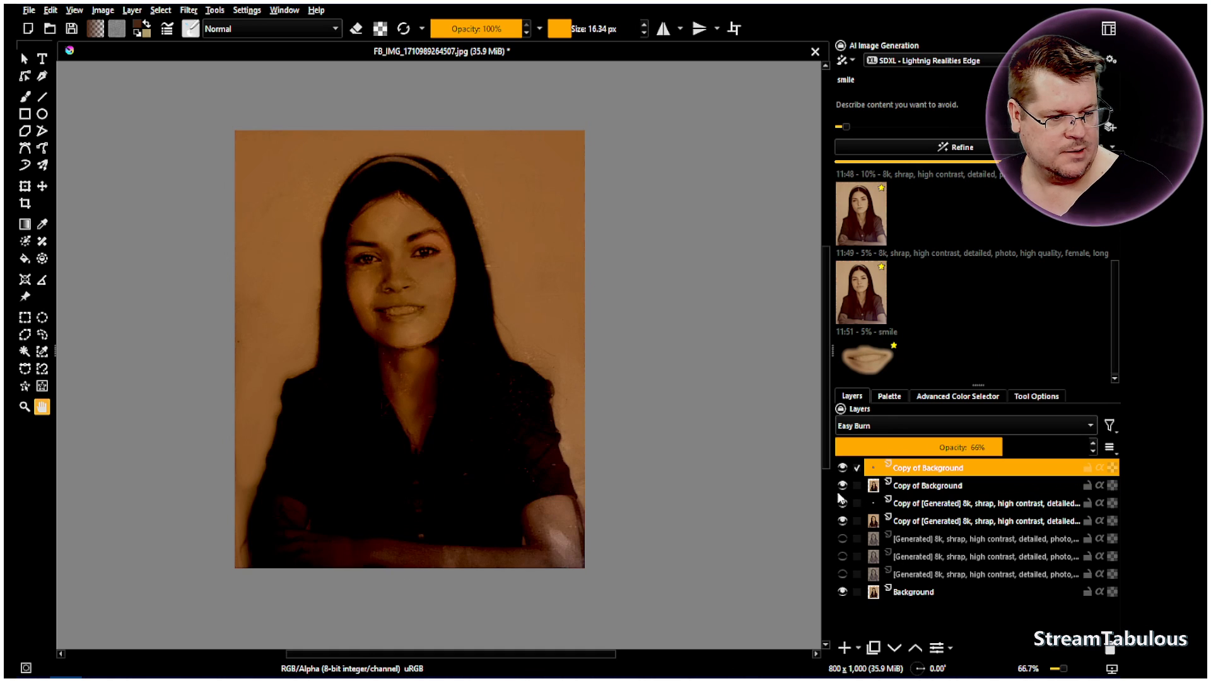
Hide the older Background copy, the older generated copy and the Background layer, leaving only the new duplicates shown
{"action": "left_click", "coordinate": [843, 486]}
{"action": "left_click", "coordinate": [843, 521]}
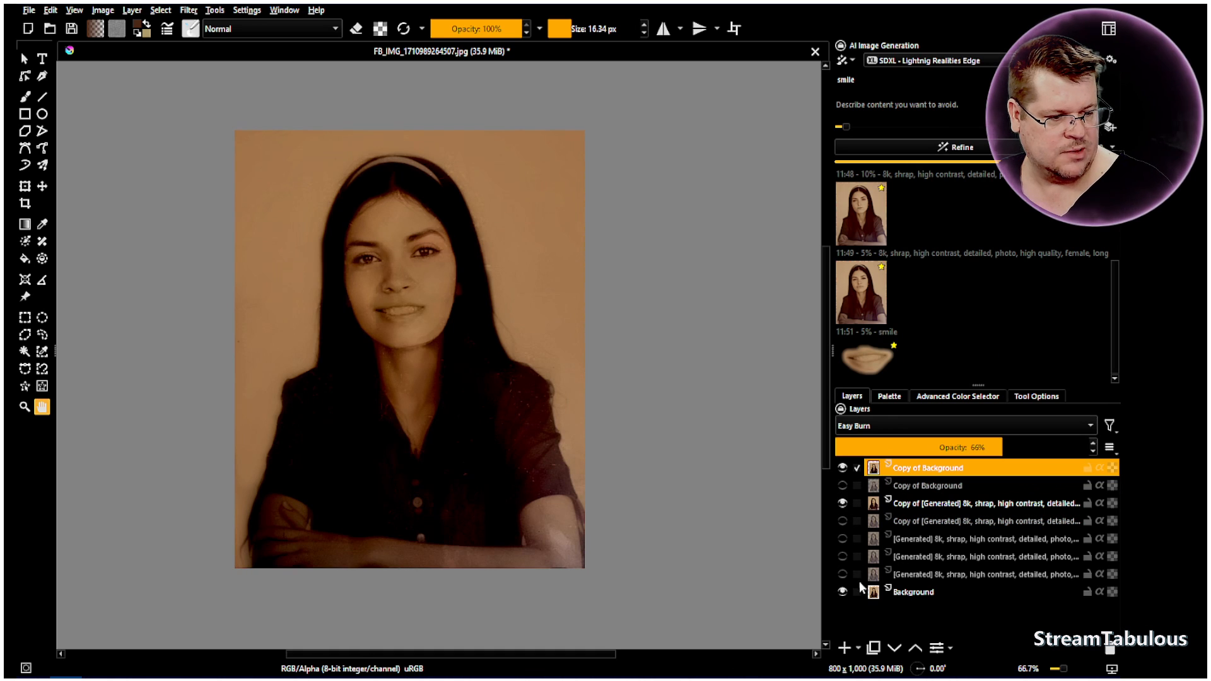
{"action": "left_click", "coordinate": [842, 592]}
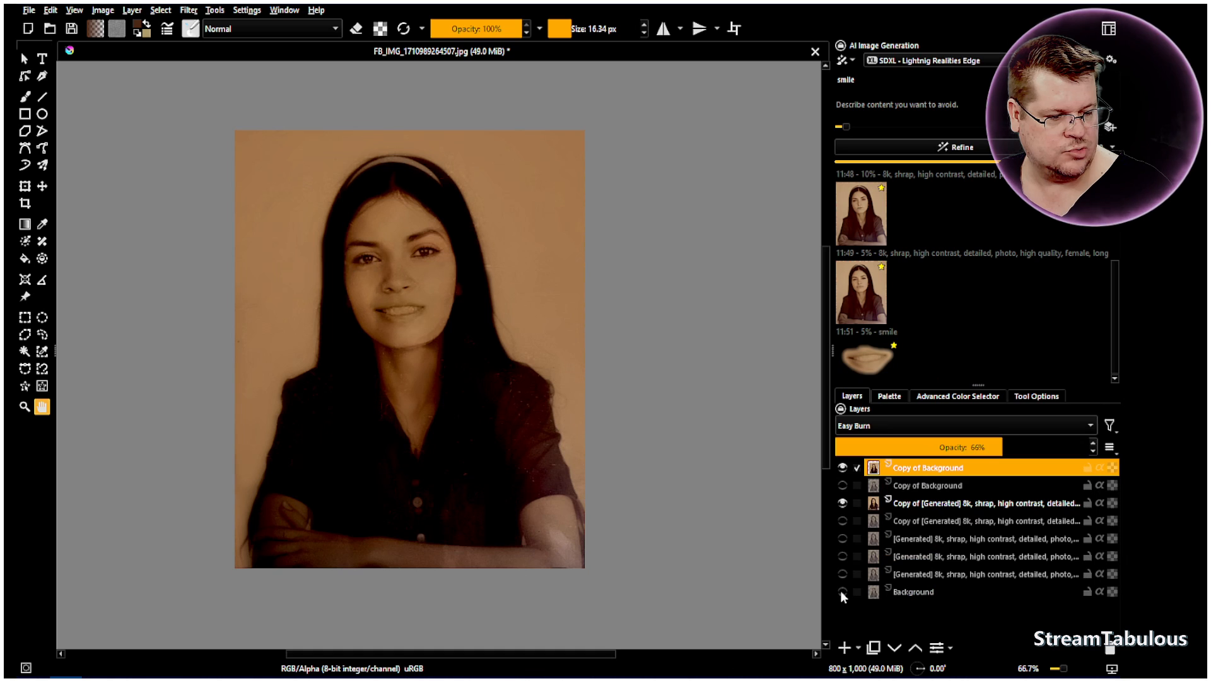
Move the visible Background copy directly above the visible generated copy and create a new layer from the visible result
{"action": "left_click_drag", "start_coordinate": [906, 472], "coordinate": [906, 500]}
{"action": "right_click", "coordinate": [907, 492]}
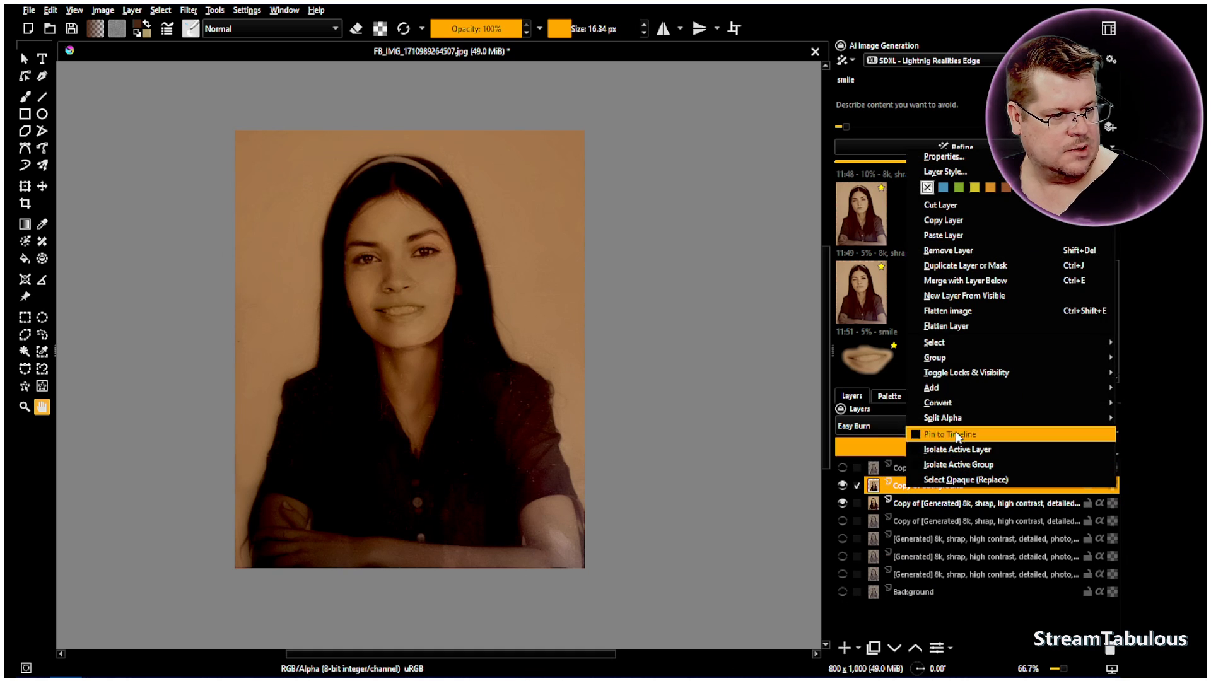
{"action": "left_click", "coordinate": [974, 299]}
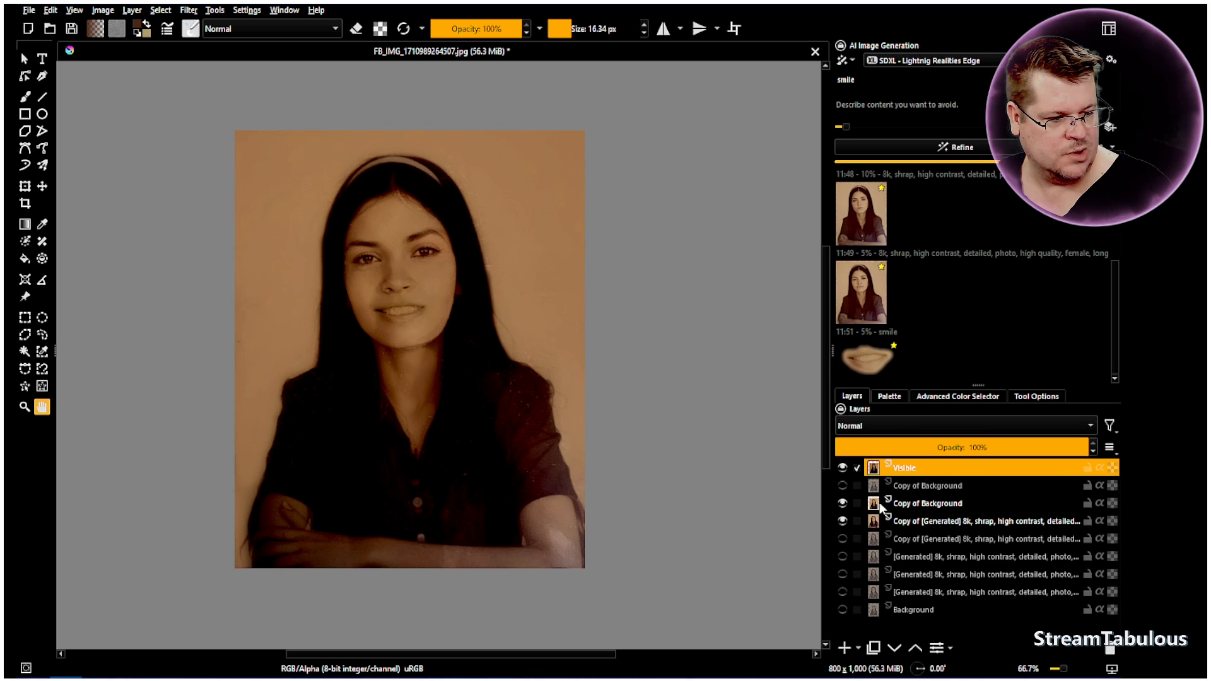
Hide the two duplicates beneath the new merged layer and show the original Background layer
{"action": "left_click", "coordinate": [842, 503]}
{"action": "left_click", "coordinate": [842, 521]}
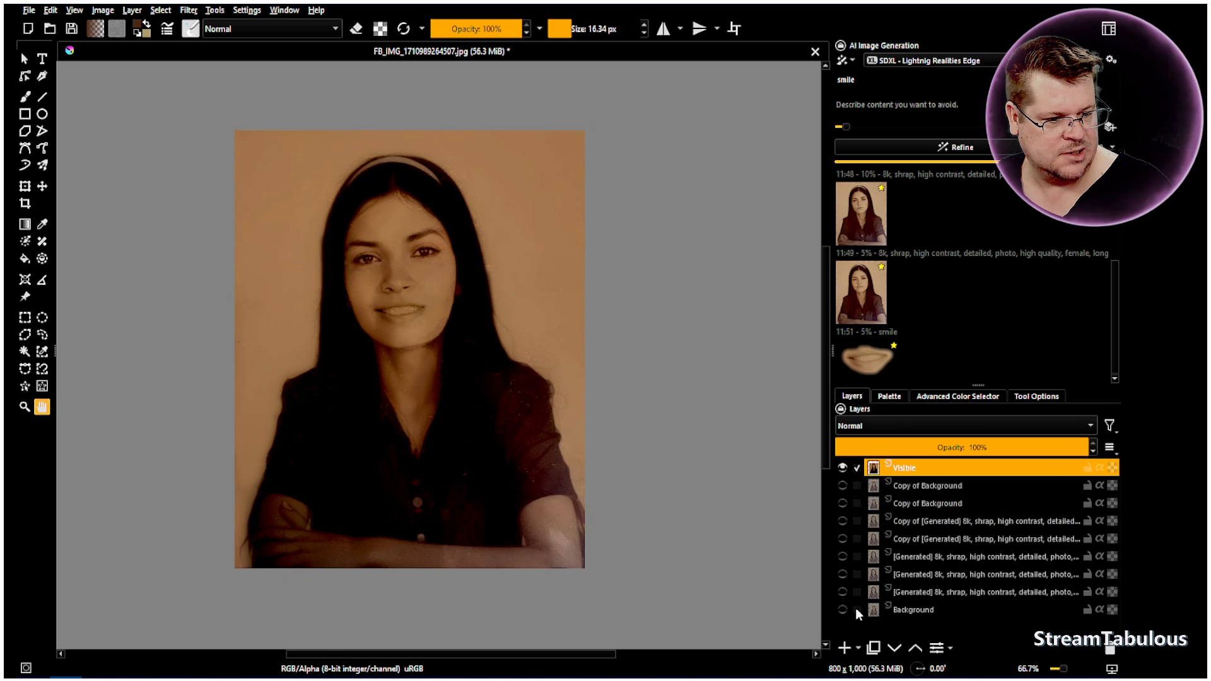
{"action": "left_click", "coordinate": [843, 610]}
Toggle the merged layer's visibility repeatedly to compare the restored portrait with the original photo
{"action": "left_click", "coordinate": [845, 471]}
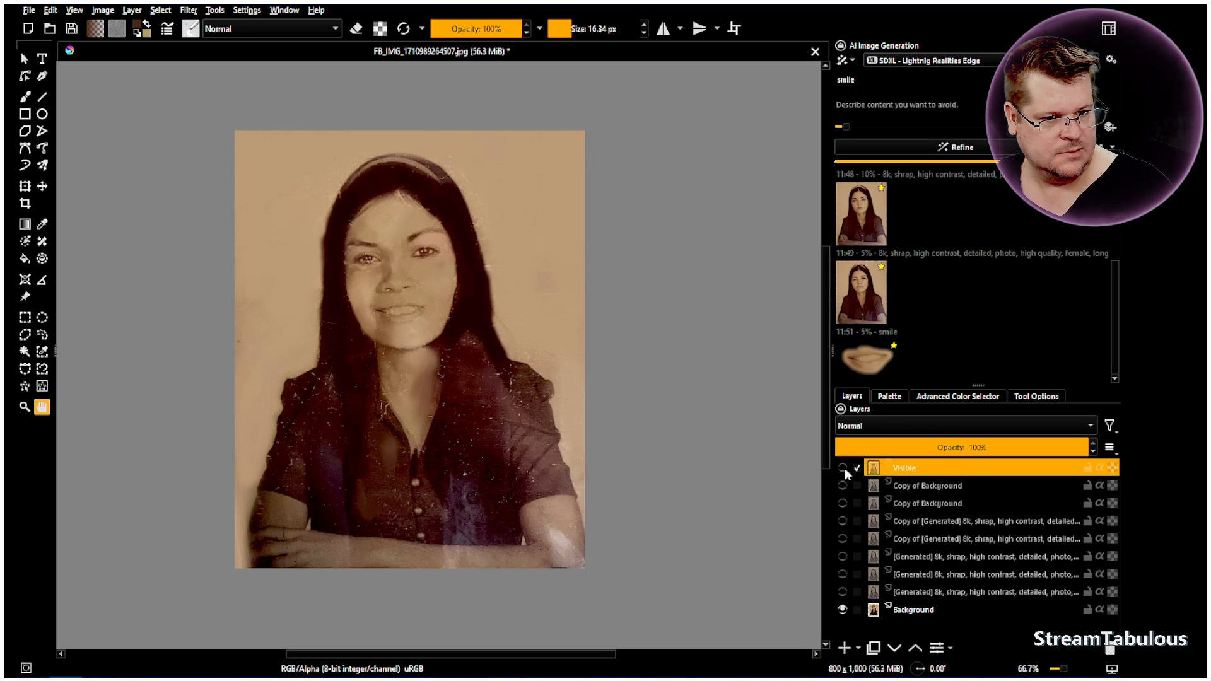
{"action": "left_click", "coordinate": [845, 471]}
{"action": "left_click", "coordinate": [844, 471]}
{"action": "left_click", "coordinate": [845, 471]}
{"action": "left_click", "coordinate": [844, 470]}
{"action": "left_click", "coordinate": [844, 468]}
{"action": "left_click", "coordinate": [844, 468]}
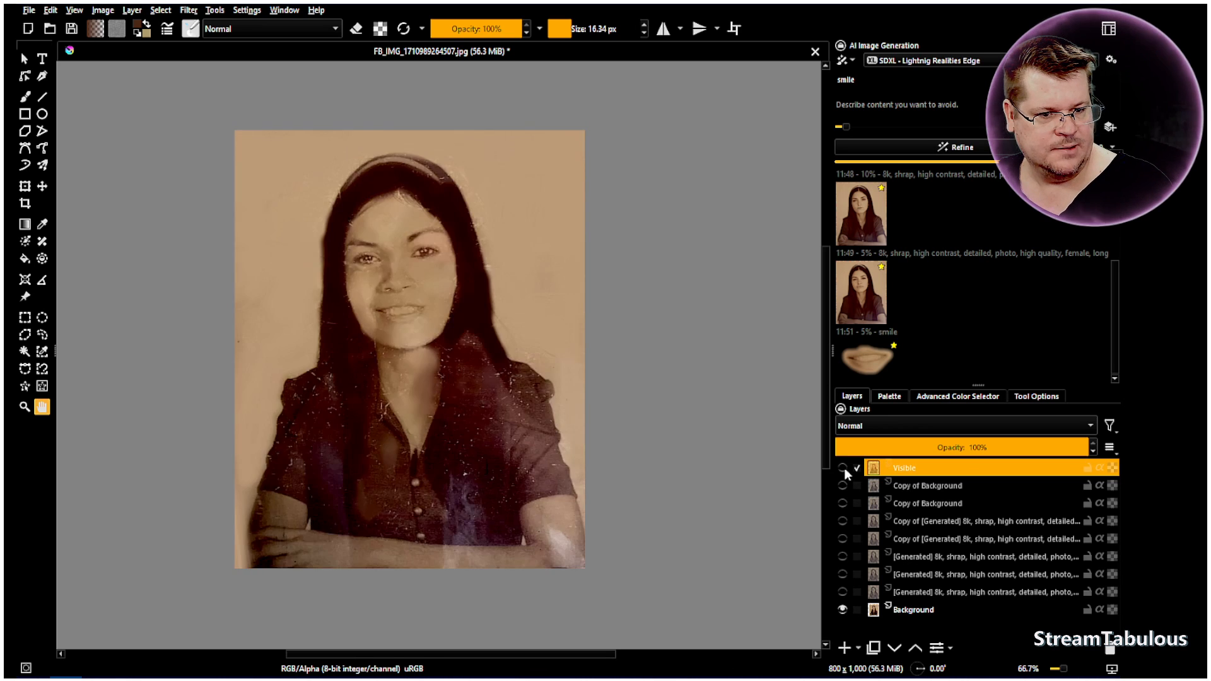
{"action": "left_click", "coordinate": [844, 468]}
{"action": "left_click", "coordinate": [844, 468]}
{"action": "left_click", "coordinate": [844, 468]}
{"action": "left_click", "coordinate": [844, 468]}
{"action": "left_click", "coordinate": [844, 468]}
{"action": "left_click", "coordinate": [844, 468]}
{"action": "left_click", "coordinate": [845, 468]}
Open the Levels filter for the merged Visible layer and lower the input white level to 176
{"action": "scroll", "coordinate": [410, 284], "scroll_direction": "up", "scroll_amount": 3}
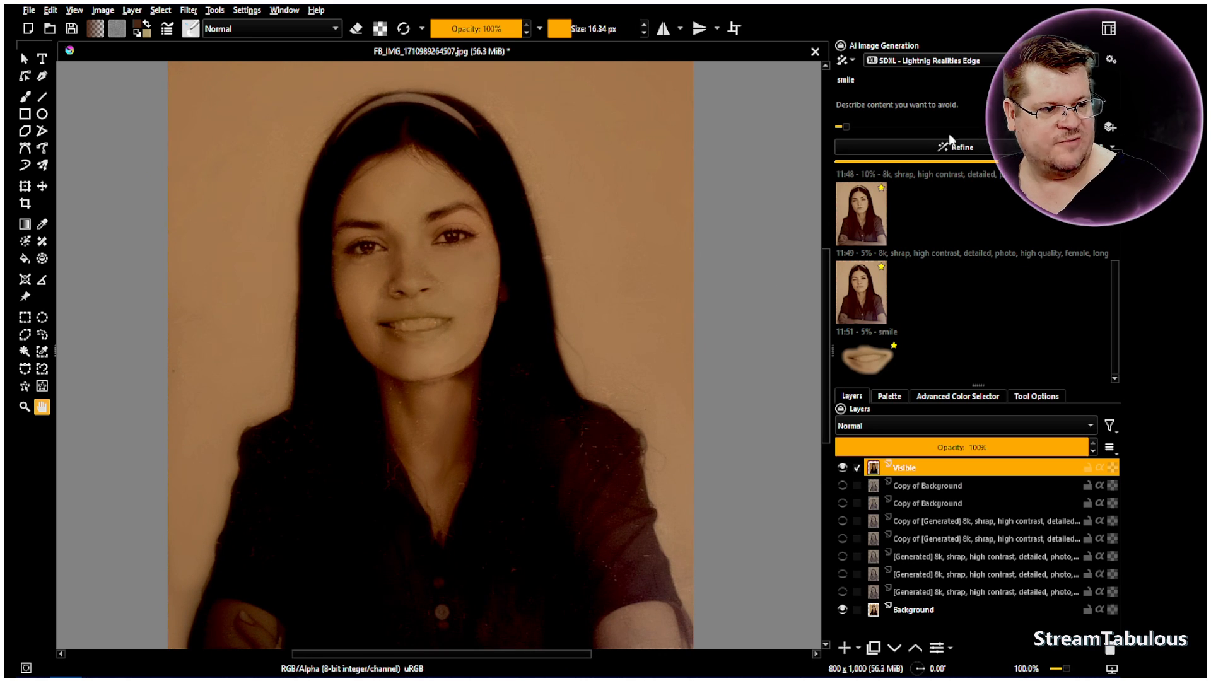
{"action": "left_click", "coordinate": [188, 10]}
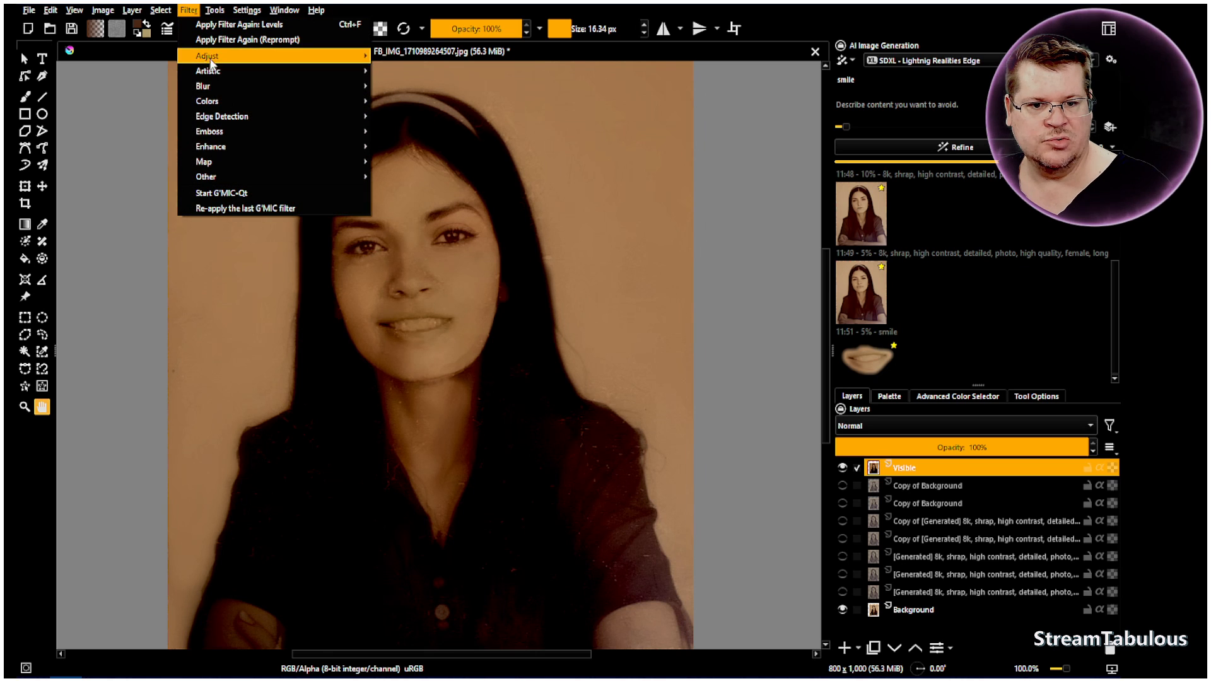
{"action": "mouse_move", "coordinate": [222, 88]}
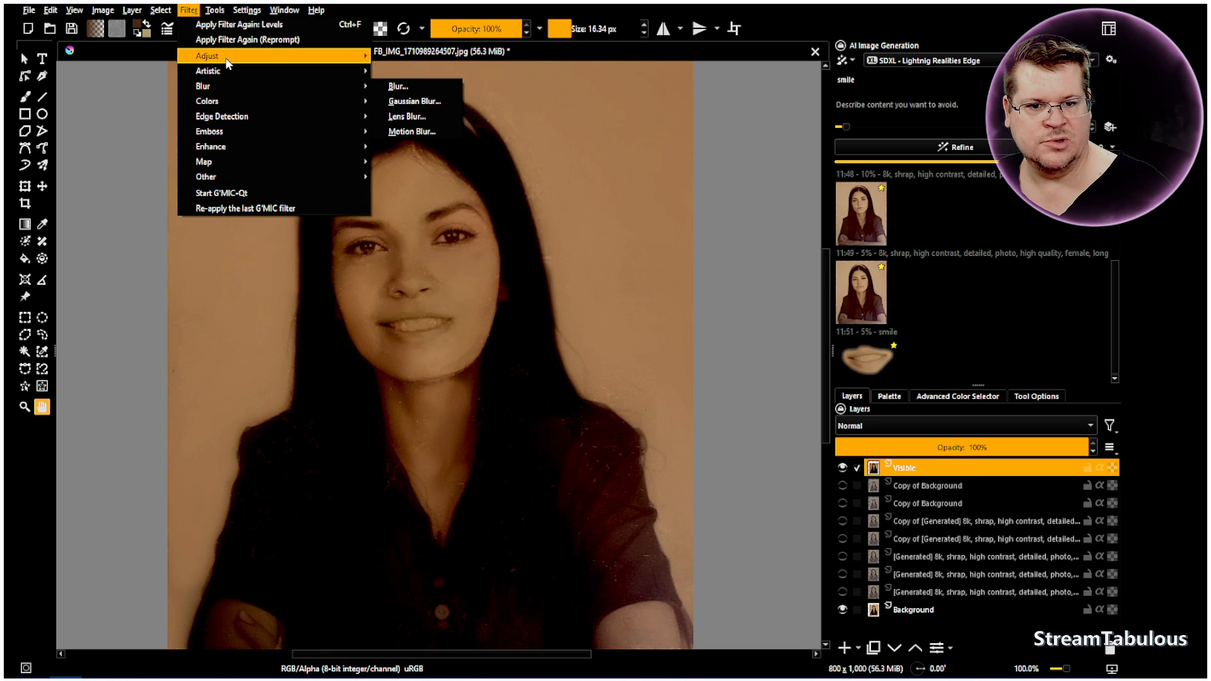
{"action": "mouse_move", "coordinate": [225, 58]}
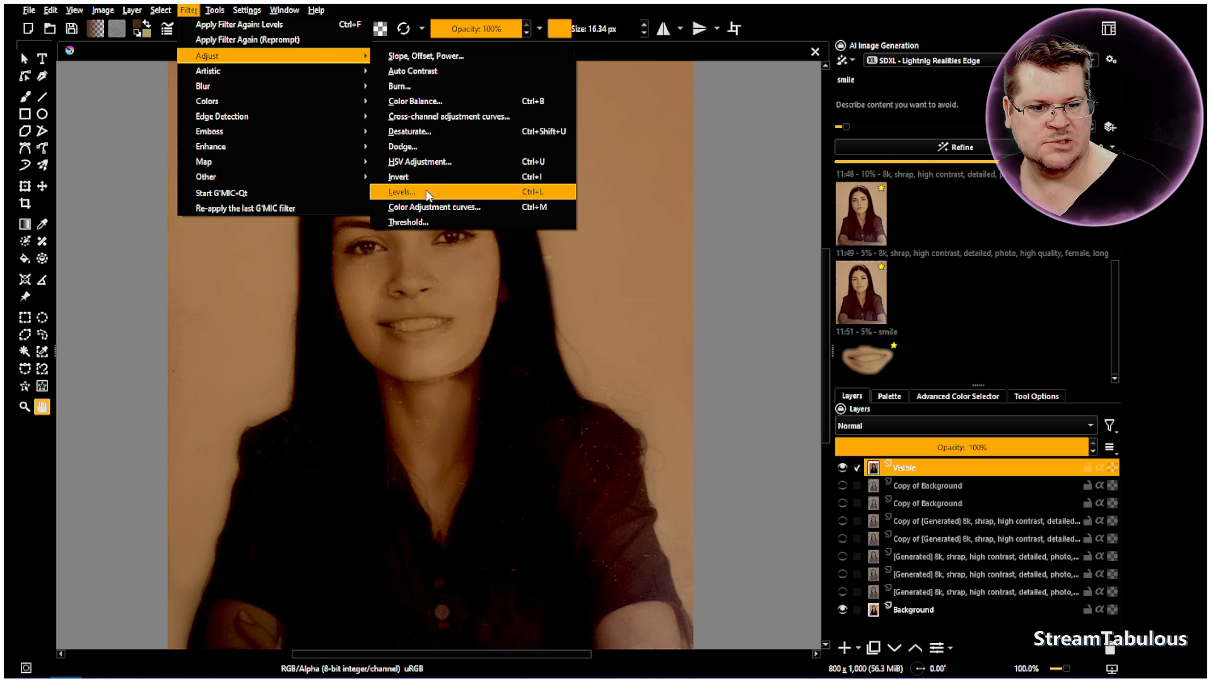
{"action": "left_click", "coordinate": [407, 192]}
{"action": "left_click_drag", "start_coordinate": [768, 255], "coordinate": [730, 255]}
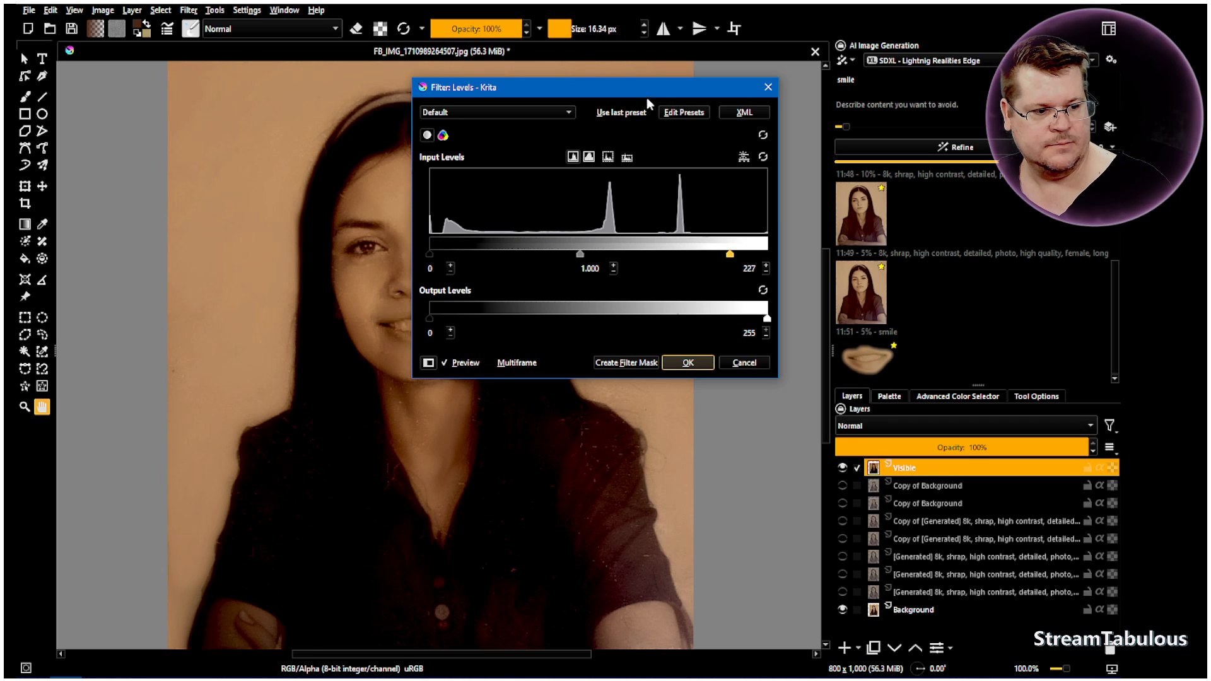
{"action": "left_click_drag", "start_coordinate": [646, 93], "coordinate": [870, 67]}
{"action": "left_click_drag", "start_coordinate": [954, 233], "coordinate": [912, 230]}
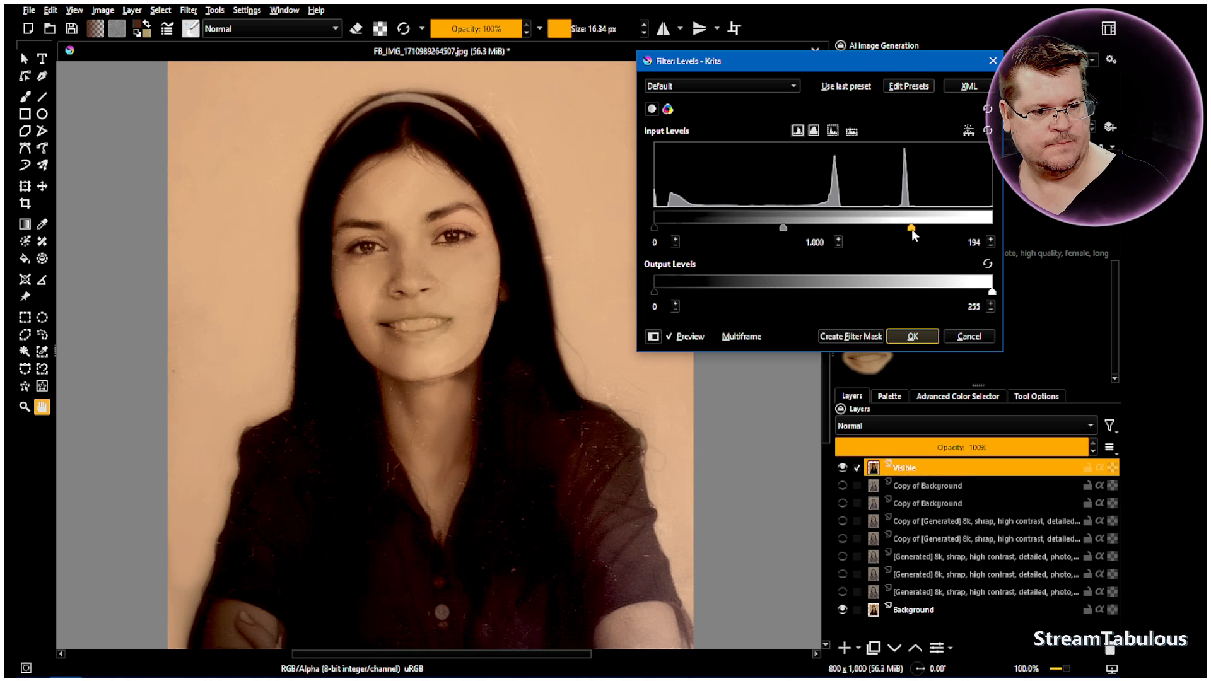
{"action": "mouse_move", "coordinate": [657, 291]}
{"action": "left_mouse_down"}
{"action": "mouse_move", "coordinate": [699, 287]}
{"action": "mouse_move", "coordinate": [653, 290]}
{"action": "left_mouse_up"}
{"action": "mouse_move", "coordinate": [976, 293]}
{"action": "left_mouse_down"}
{"action": "mouse_move", "coordinate": [950, 292]}
{"action": "mouse_move", "coordinate": [991, 292]}
{"action": "left_mouse_up"}
{"action": "left_click_drag", "start_coordinate": [912, 229], "coordinate": [889, 232]}
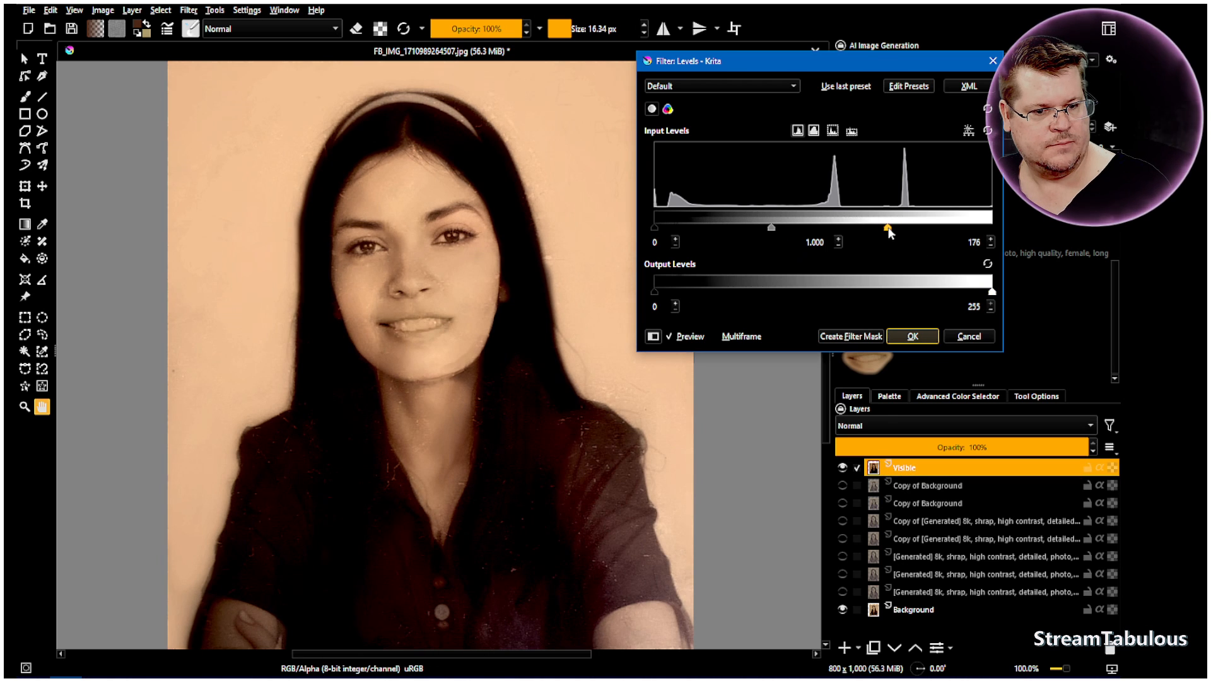
{"action": "mouse_move", "coordinate": [890, 230]}
{"action": "left_mouse_down"}
{"action": "mouse_move", "coordinate": [902, 234]}
{"action": "mouse_move", "coordinate": [888, 232]}
{"action": "left_mouse_up"}
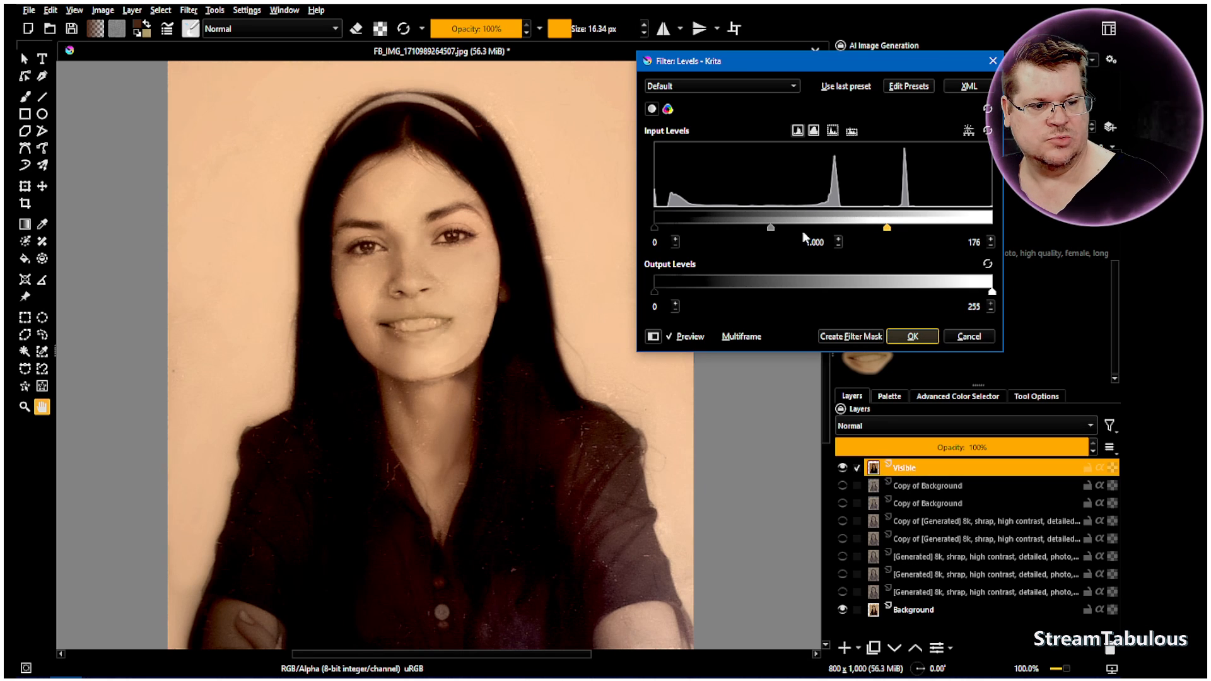
Shift the input midtones slightly toward the shadows, raise the input black level a little and apply the Levels filter
{"action": "mouse_move", "coordinate": [773, 232]}
{"action": "left_mouse_down"}
{"action": "mouse_move", "coordinate": [735, 233]}
{"action": "mouse_move", "coordinate": [762, 232]}
{"action": "left_mouse_up"}
{"action": "left_click_drag", "start_coordinate": [654, 230], "coordinate": [664, 234]}
{"action": "left_click", "coordinate": [912, 337]}
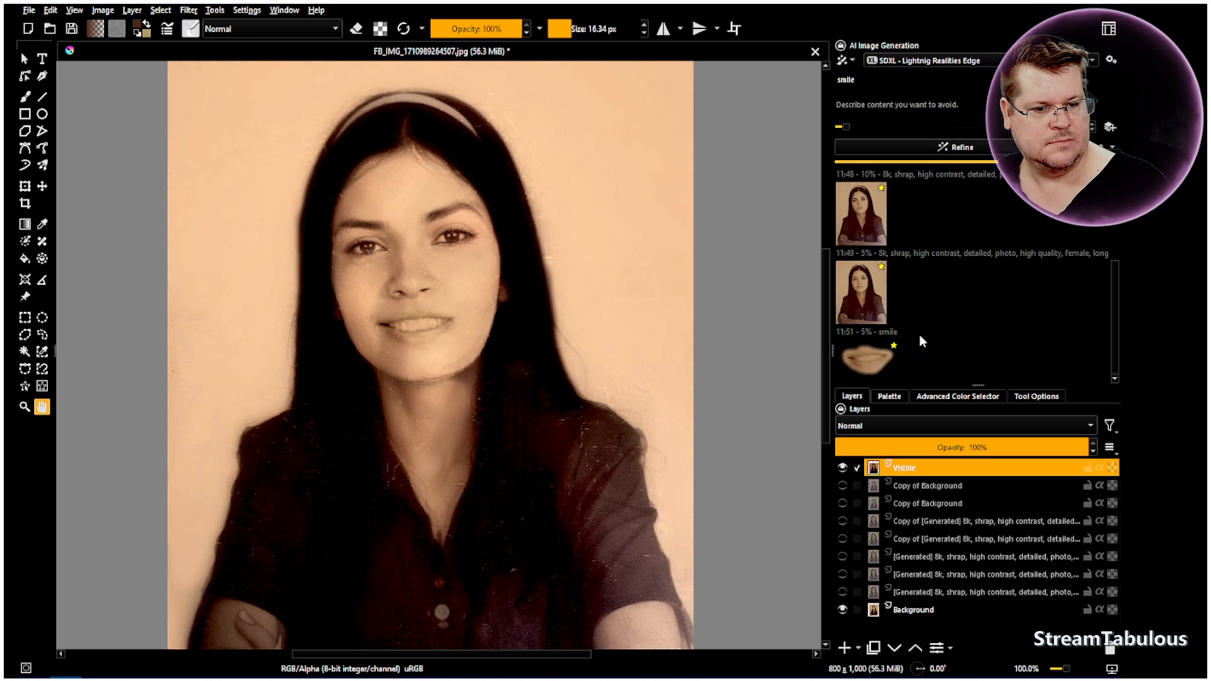
Toggle the level-adjusted Visible layer to compare the whole portrait with the original photo
{"action": "scroll", "coordinate": [586, 330], "scroll_direction": "down", "scroll_amount": 1}
{"action": "left_click_drag", "start_coordinate": [508, 352], "coordinate": [465, 344]}
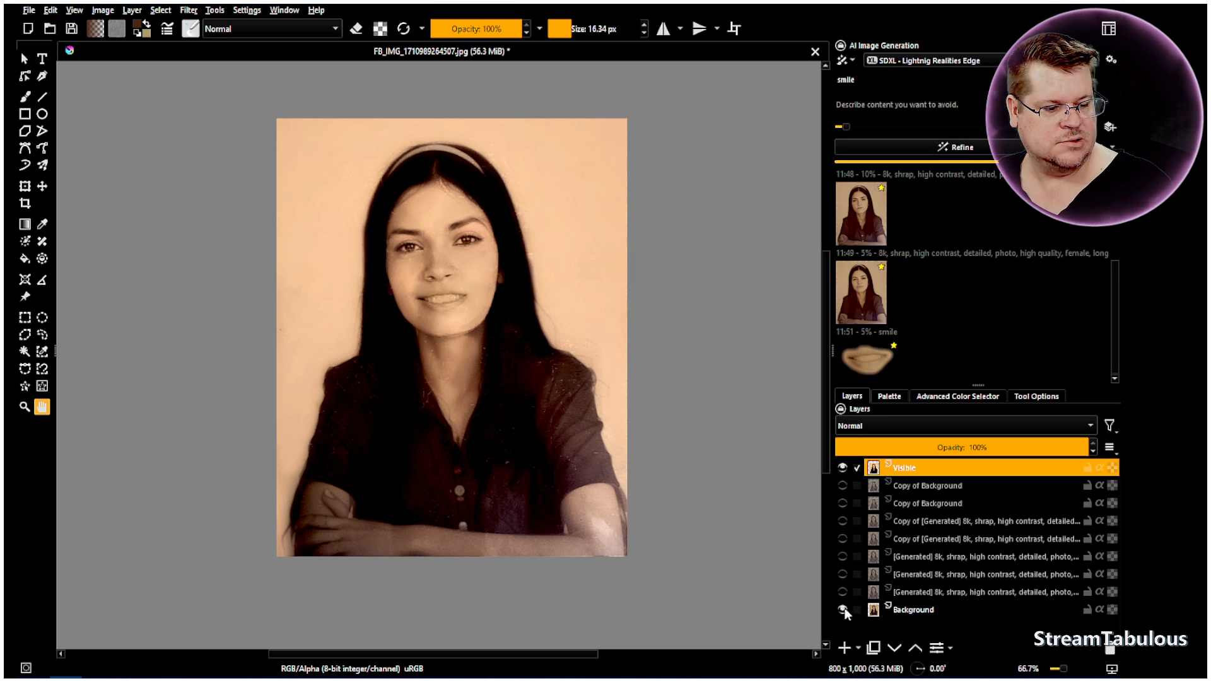
{"action": "left_click", "coordinate": [842, 468]}
{"action": "left_click", "coordinate": [843, 467]}
{"action": "left_click", "coordinate": [843, 468]}
{"action": "left_click", "coordinate": [843, 468]}
{"action": "left_click", "coordinate": [843, 467]}
{"action": "left_click", "coordinate": [843, 468]}
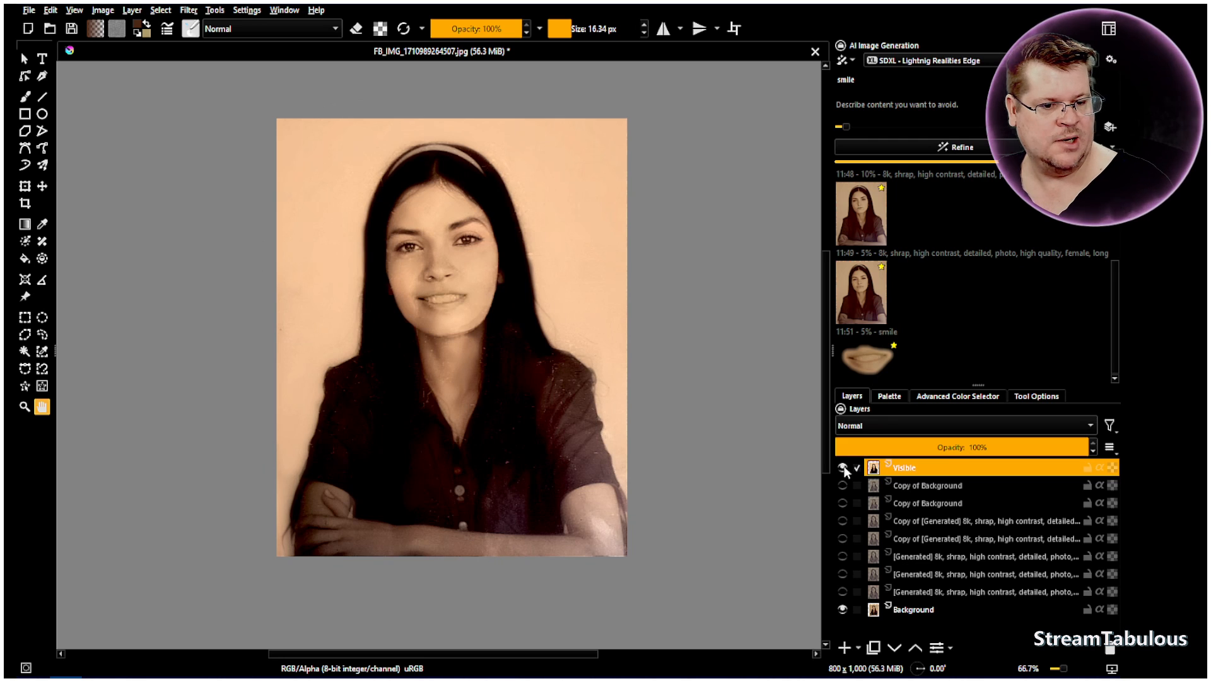
Hide the Background layer, refine the merged portrait at 5% with the smile prompt, and reload the earlier detailed 8k, high contrast prompt
{"action": "left_click", "coordinate": [843, 610]}
{"action": "left_click", "coordinate": [955, 149]}
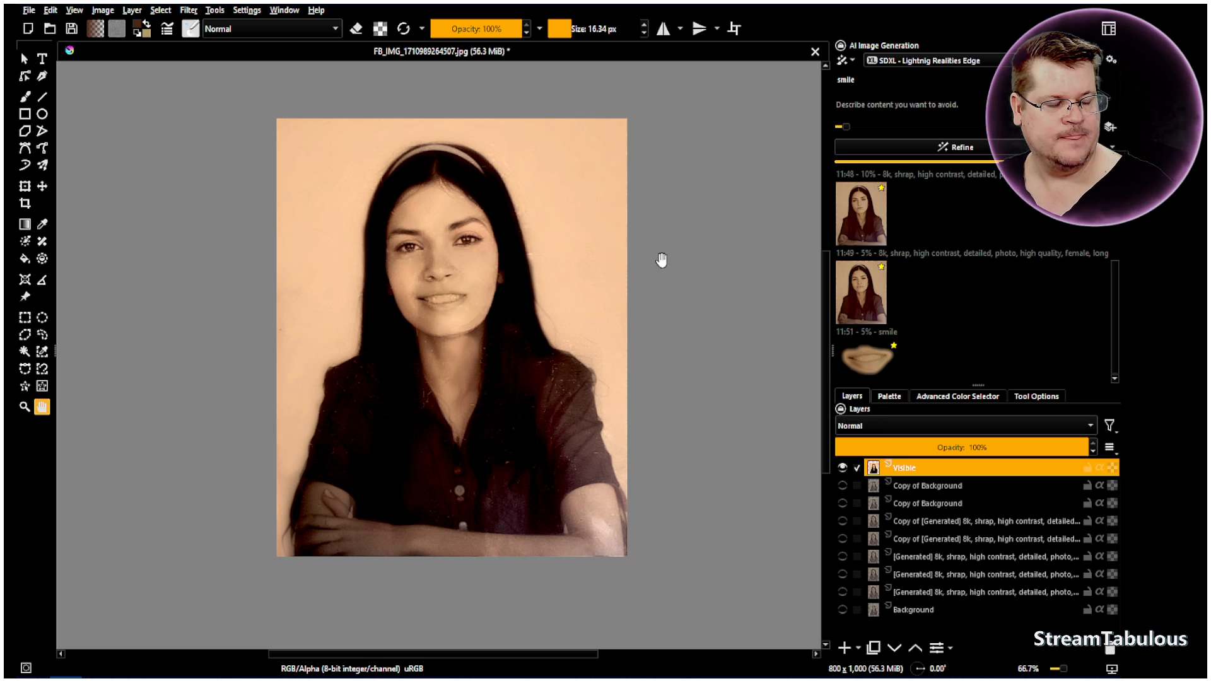
{"action": "right_click", "coordinate": [857, 206]}
{"action": "left_click", "coordinate": [878, 216]}
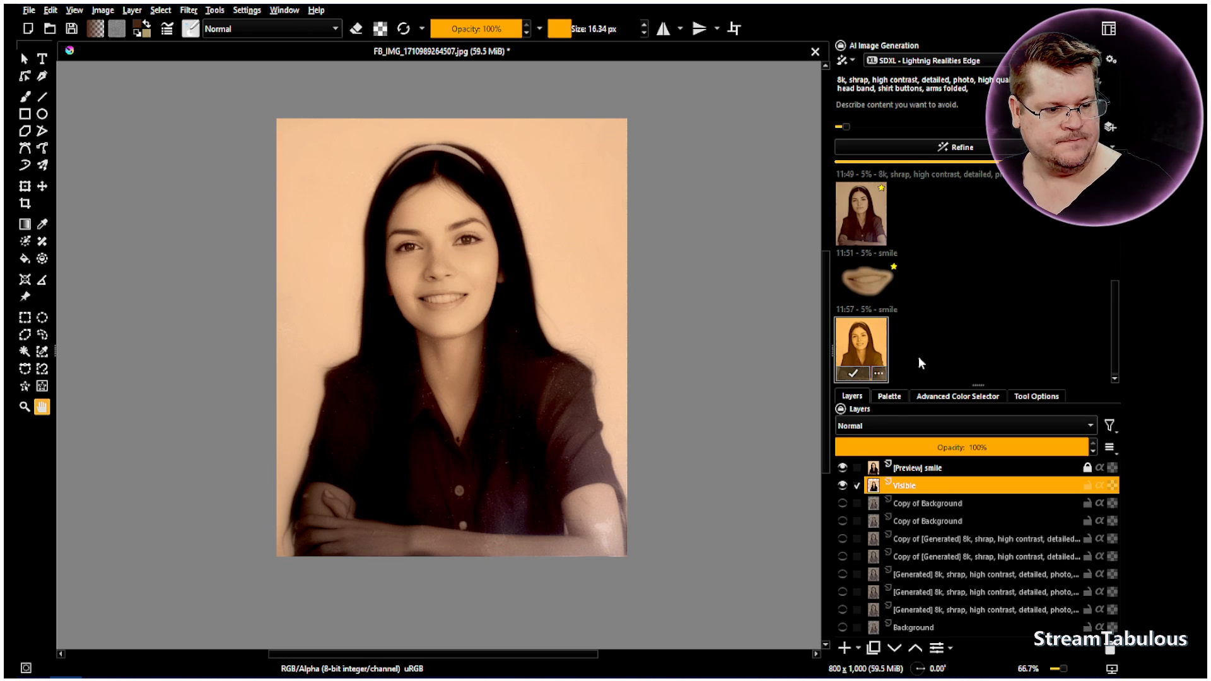
Switch the new smile refinement's preview on and off to compare it with the merged portrait
{"action": "left_click", "coordinate": [923, 355]}
{"action": "left_click", "coordinate": [858, 354]}
{"action": "left_click", "coordinate": [944, 352]}
{"action": "left_click", "coordinate": [874, 352]}
{"action": "left_click", "coordinate": [929, 352]}
{"action": "left_click", "coordinate": [873, 357]}
{"action": "left_click", "coordinate": [949, 348]}
{"action": "left_click", "coordinate": [878, 358]}
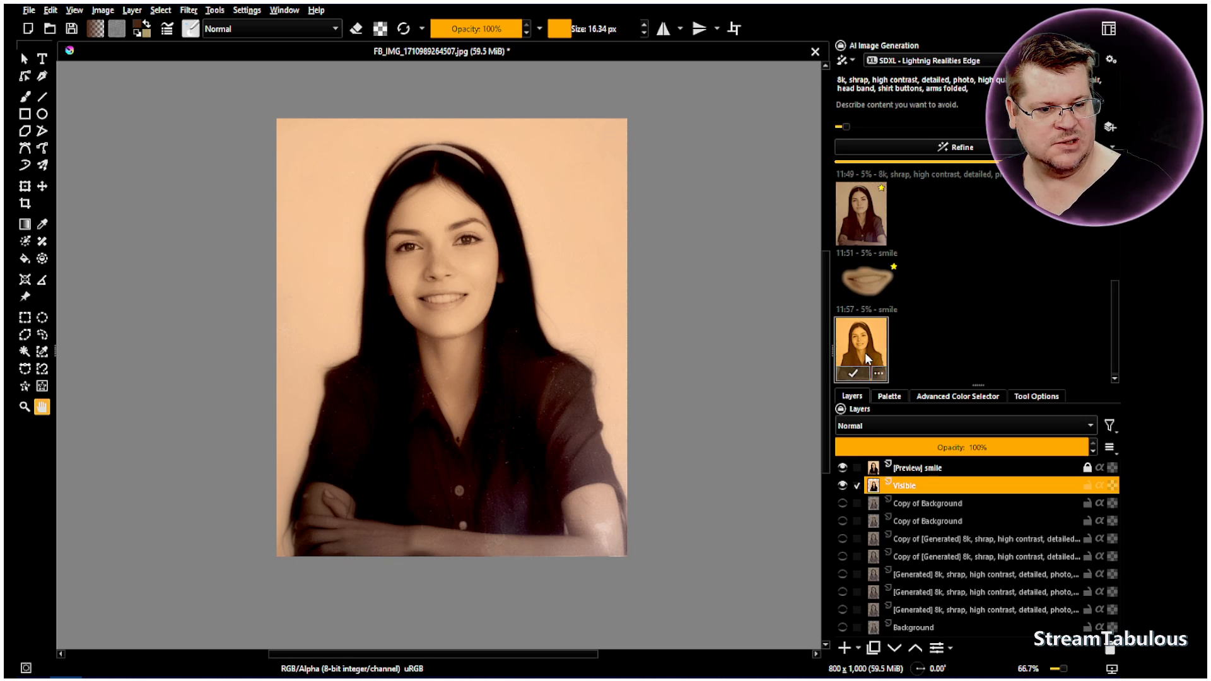
{"action": "left_click", "coordinate": [923, 354]}
{"action": "left_click", "coordinate": [864, 357]}
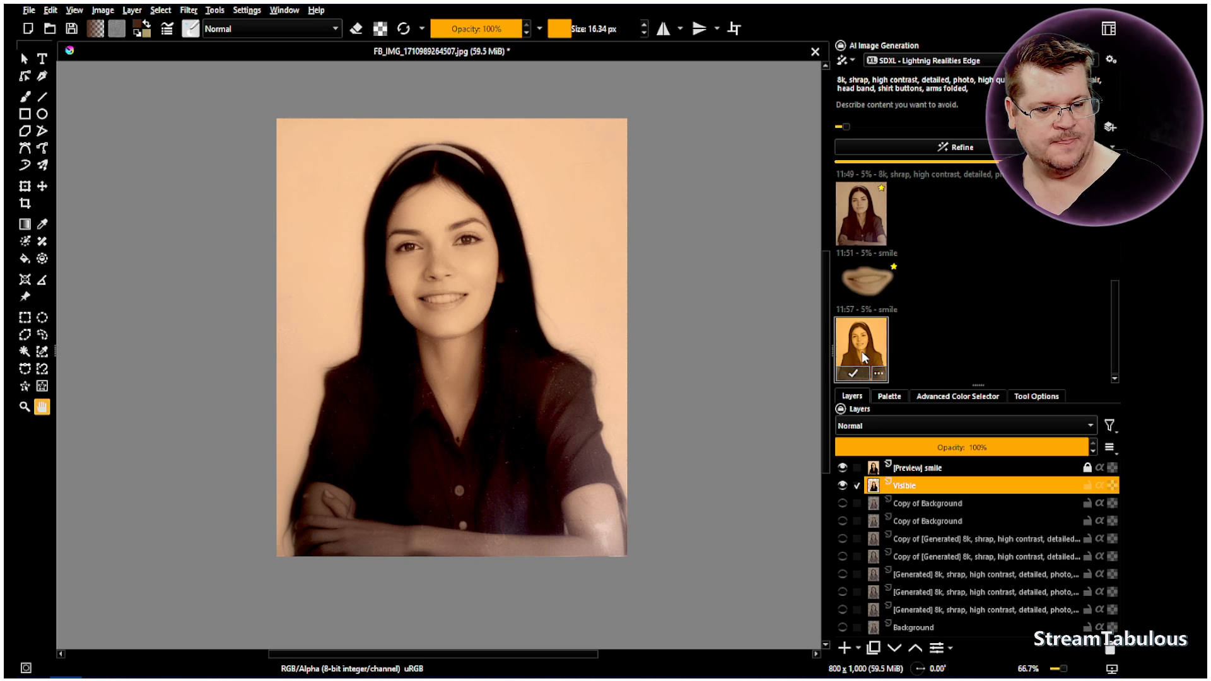
{"action": "left_click", "coordinate": [938, 347]}
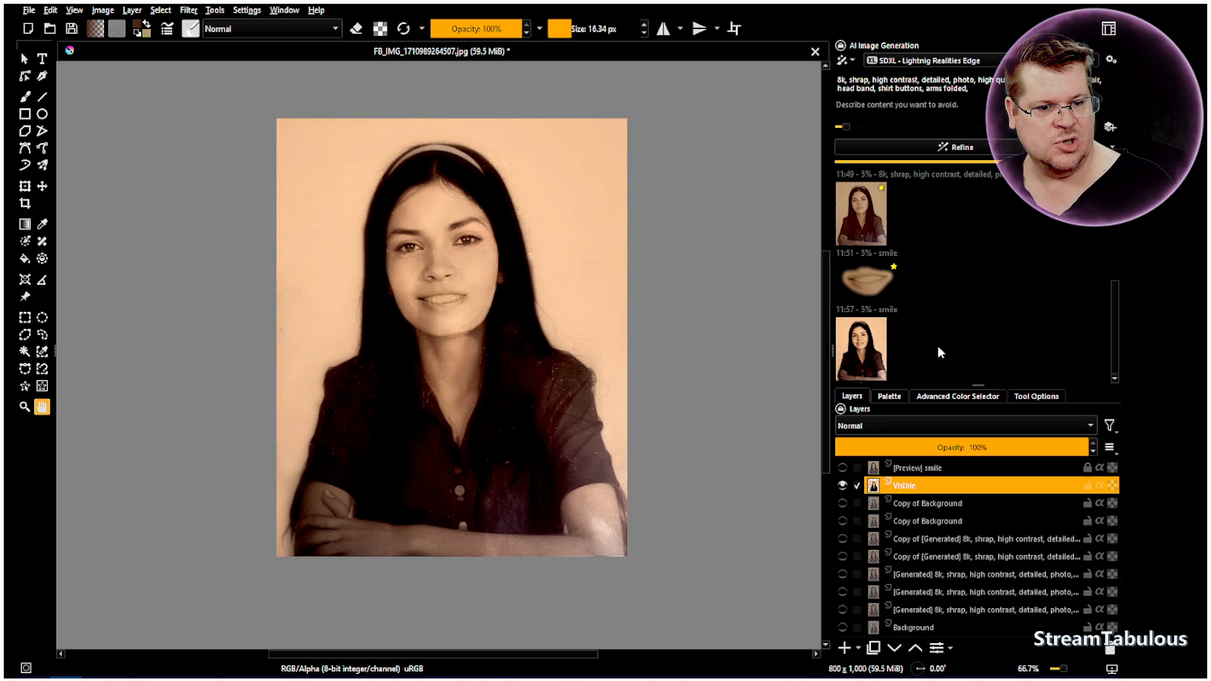
{"action": "left_click", "coordinate": [882, 346]}
{"action": "left_click", "coordinate": [946, 346]}
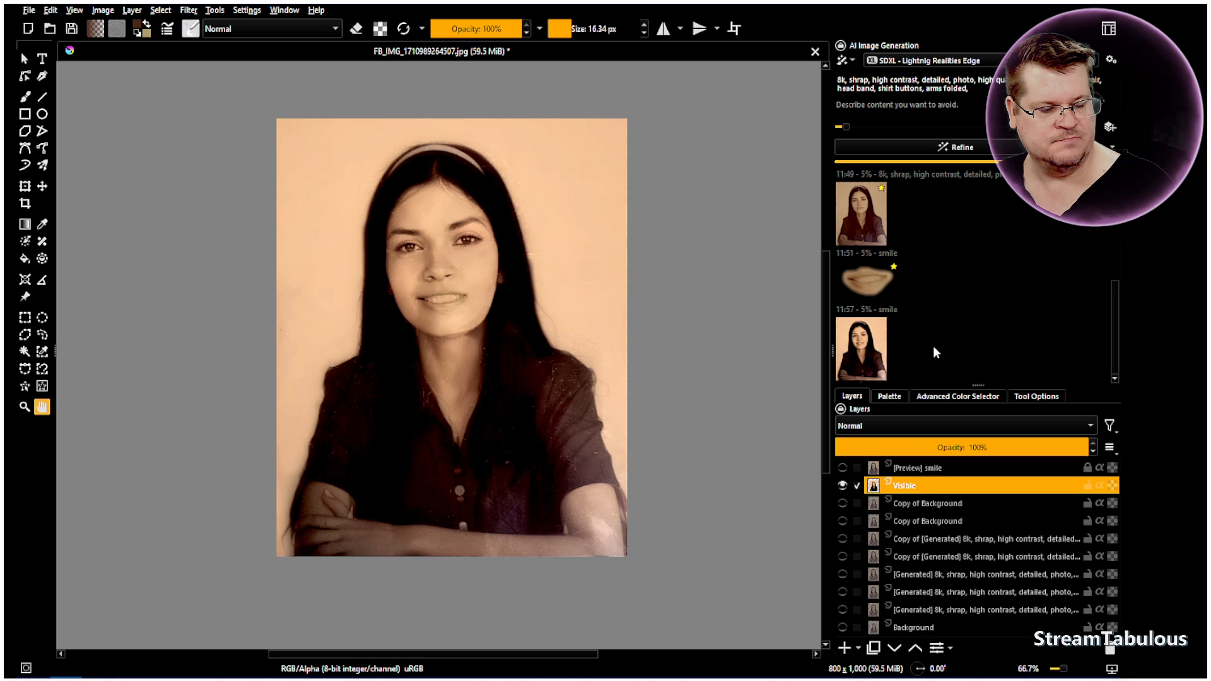
{"action": "left_click", "coordinate": [865, 343]}
{"action": "left_click", "coordinate": [933, 343]}
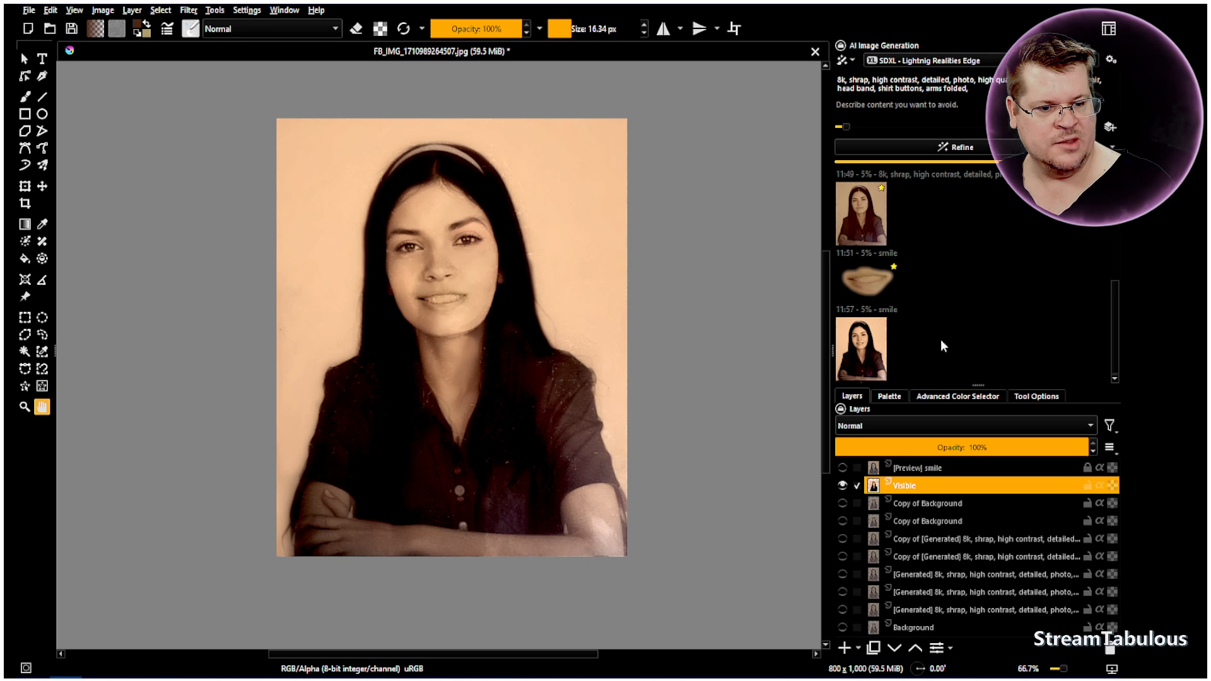
{"action": "left_click", "coordinate": [866, 345]}
{"action": "left_click", "coordinate": [934, 347]}
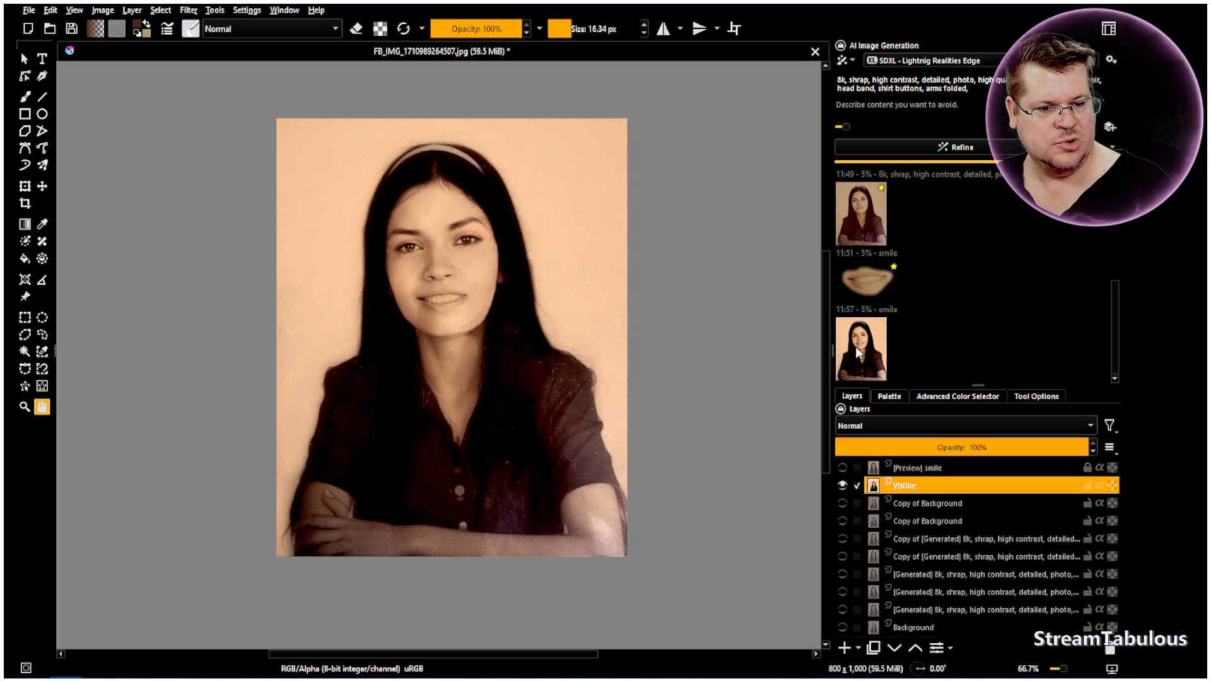
{"action": "left_click", "coordinate": [868, 347]}
{"action": "left_click", "coordinate": [917, 338]}
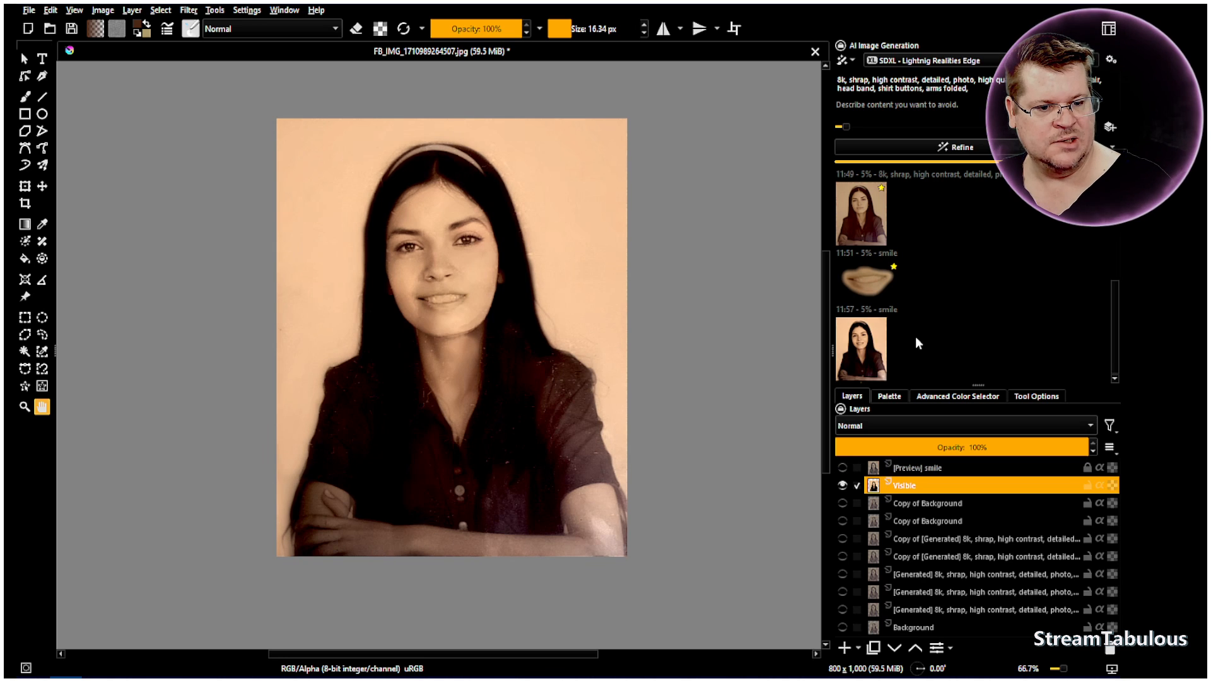
{"action": "left_click", "coordinate": [862, 348]}
{"action": "left_click", "coordinate": [933, 348]}
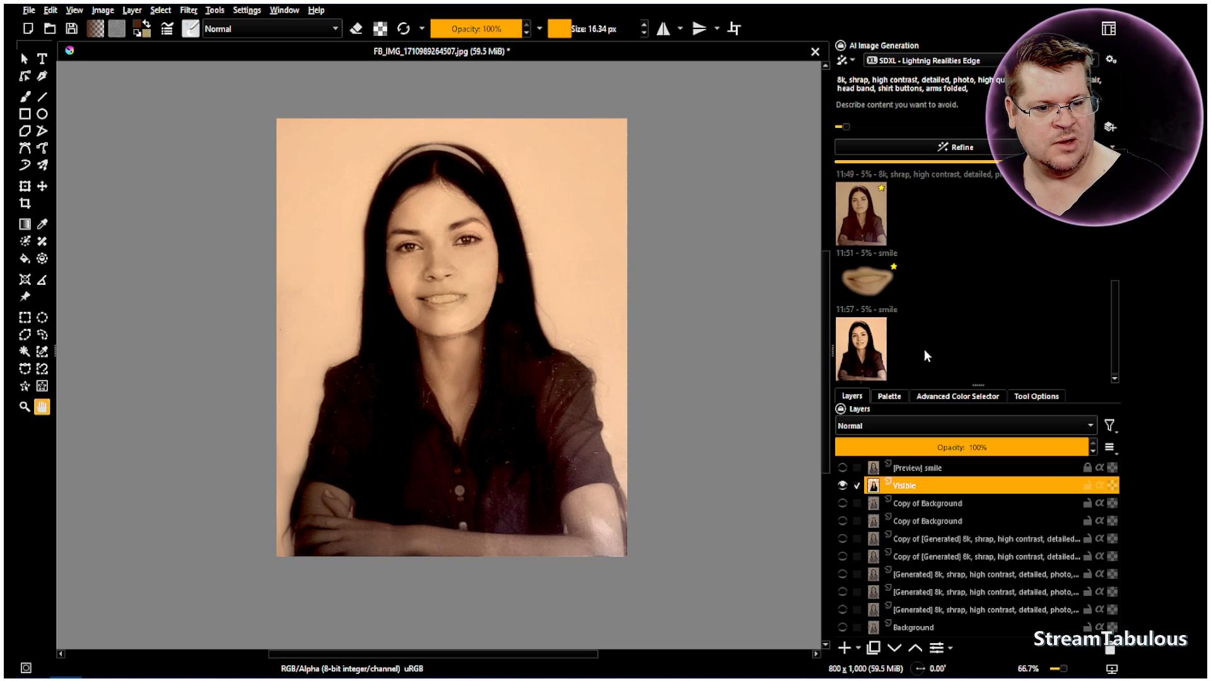
Apply the new smile refinement as a layer above the Visible layer
{"action": "left_click", "coordinate": [865, 356]}
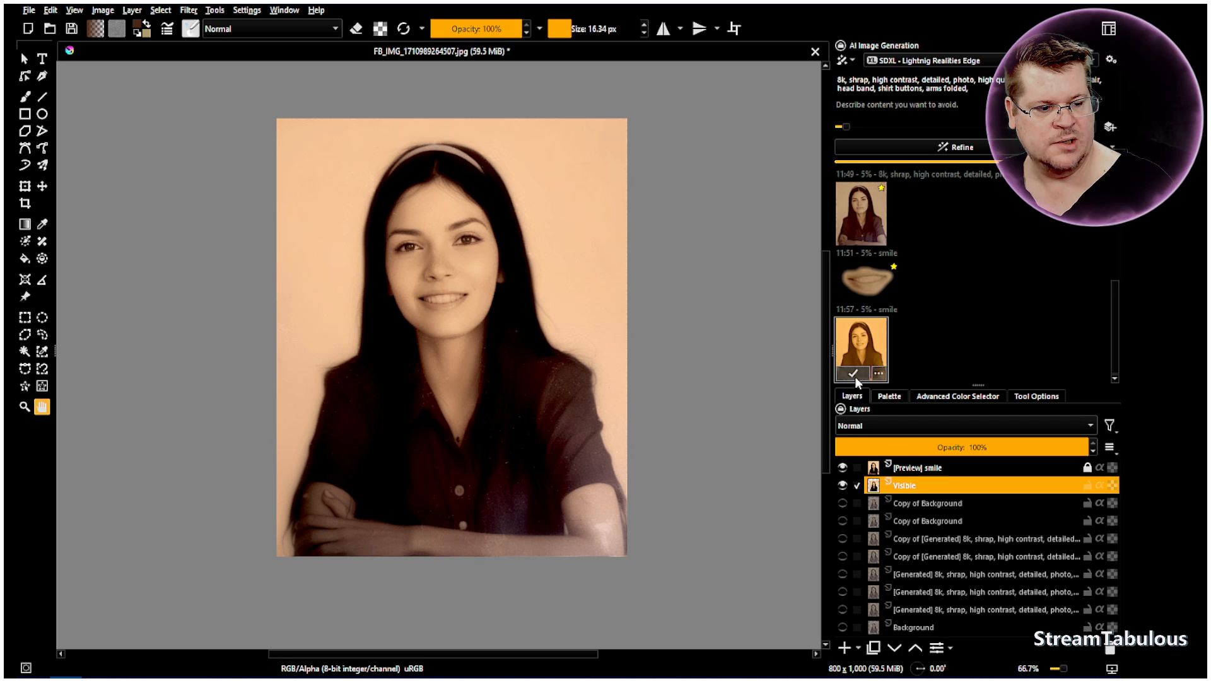
{"action": "left_click", "coordinate": [853, 375]}
Erase the eyes, nose and mouth of the generated smile layer using the Airbrush Soft preset as a 43.82 px eraser
{"action": "scroll", "coordinate": [450, 242], "scroll_direction": "up", "scroll_amount": 2}
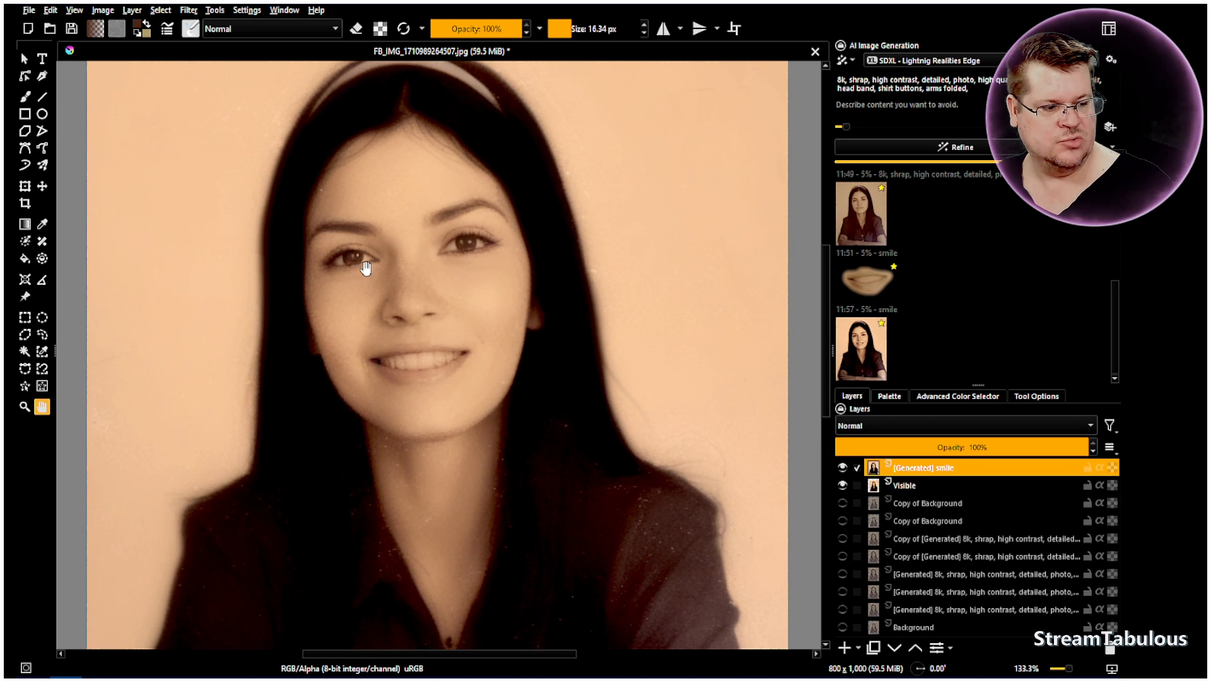
{"action": "left_click", "coordinate": [26, 97]}
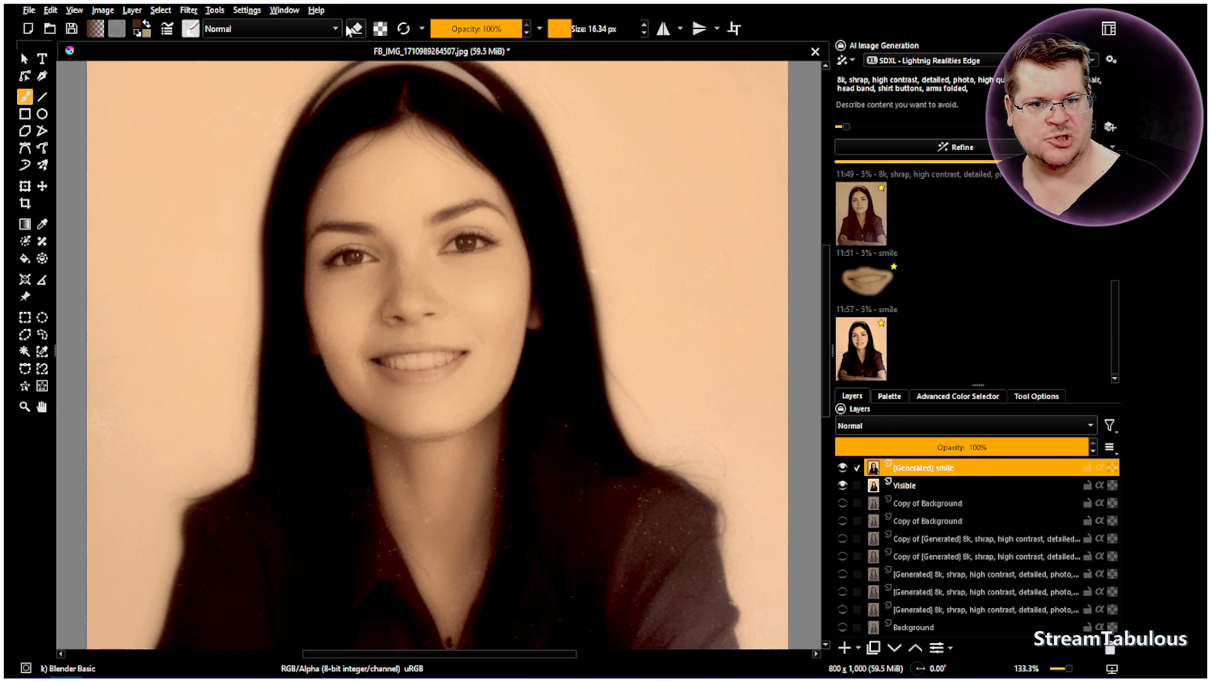
{"action": "left_click", "coordinate": [191, 28]}
{"action": "left_click", "coordinate": [288, 82]}
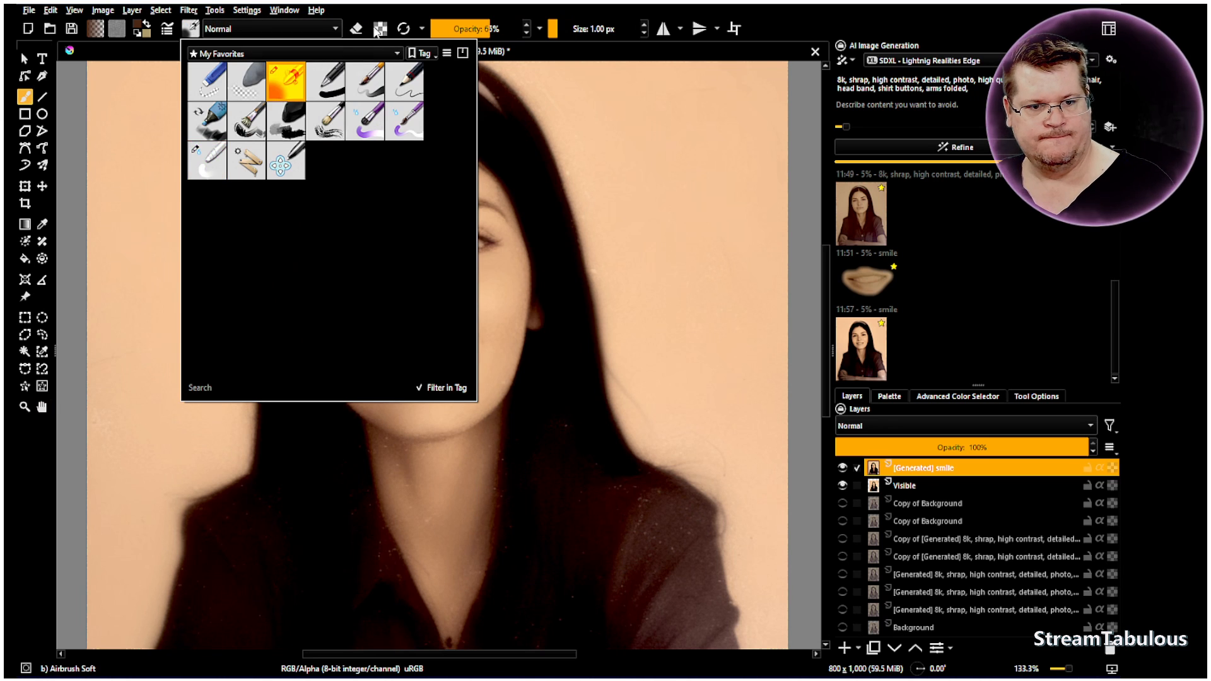
{"action": "left_click", "coordinate": [357, 27]}
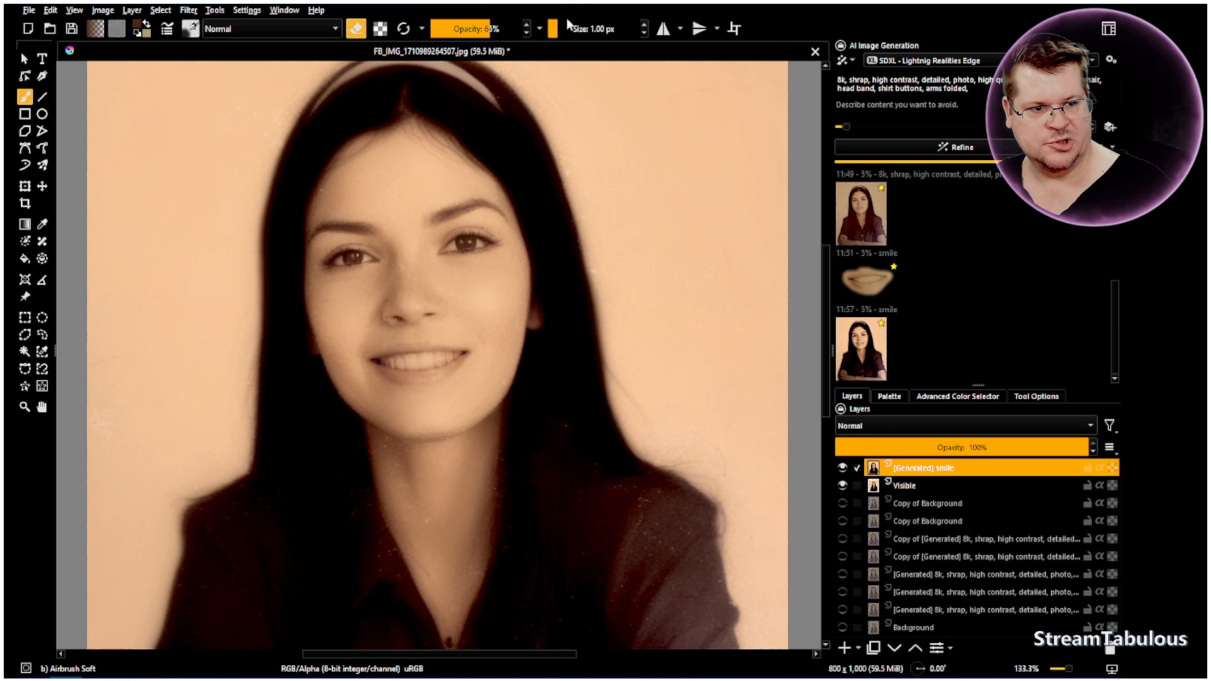
{"action": "left_click", "coordinate": [570, 28]}
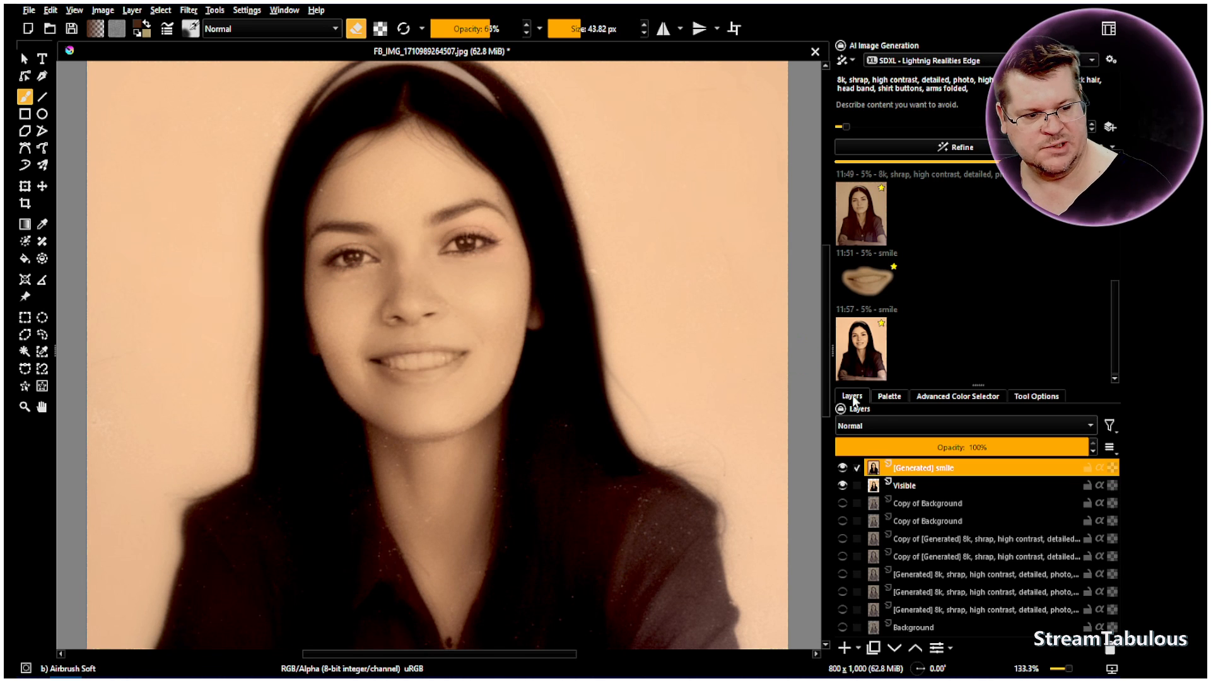
Toggle the partly erased generated smile layer to compare the blended face with the Visible layer beneath
{"action": "left_click", "coordinate": [843, 468]}
{"action": "left_click", "coordinate": [843, 468]}
{"action": "left_click", "coordinate": [843, 468]}
{"action": "left_click", "coordinate": [843, 468]}
{"action": "left_click", "coordinate": [843, 469]}
{"action": "left_click", "coordinate": [843, 468]}
{"action": "left_click", "coordinate": [842, 468]}
{"action": "left_click", "coordinate": [843, 468]}
{"action": "scroll", "coordinate": [683, 456], "scroll_direction": "down", "scroll_amount": 2}
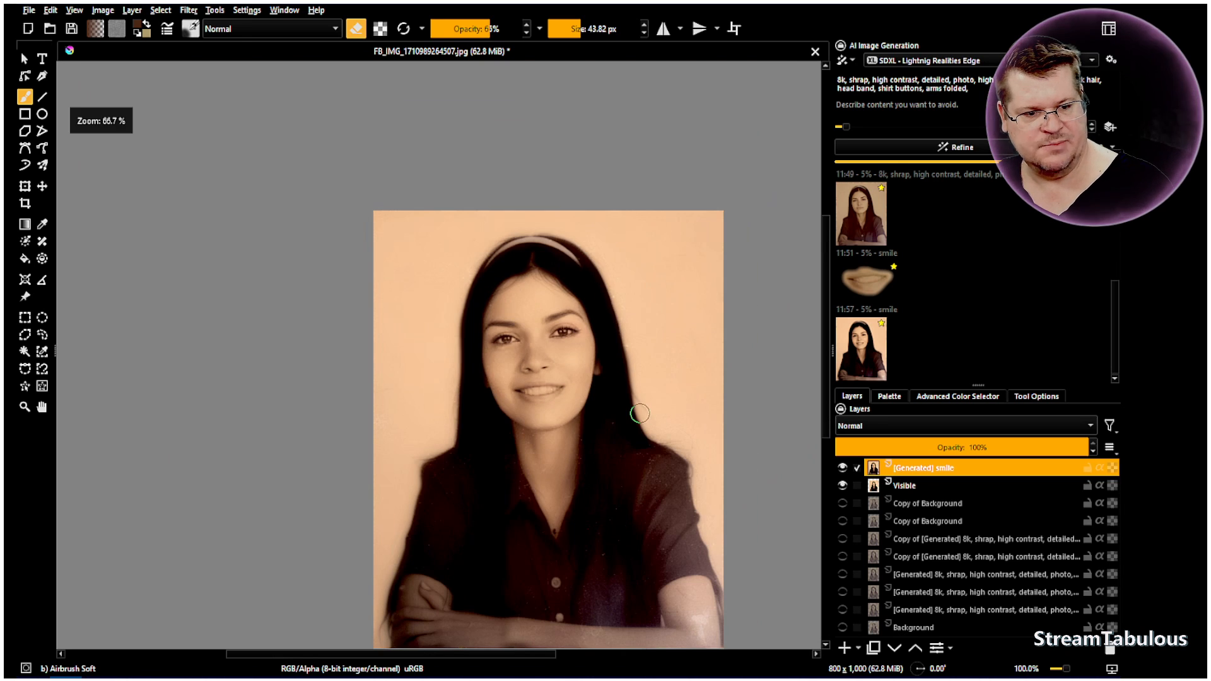
Hide the Visible and generated smile layers and show the original Background layer
{"action": "left_click", "coordinate": [843, 487]}
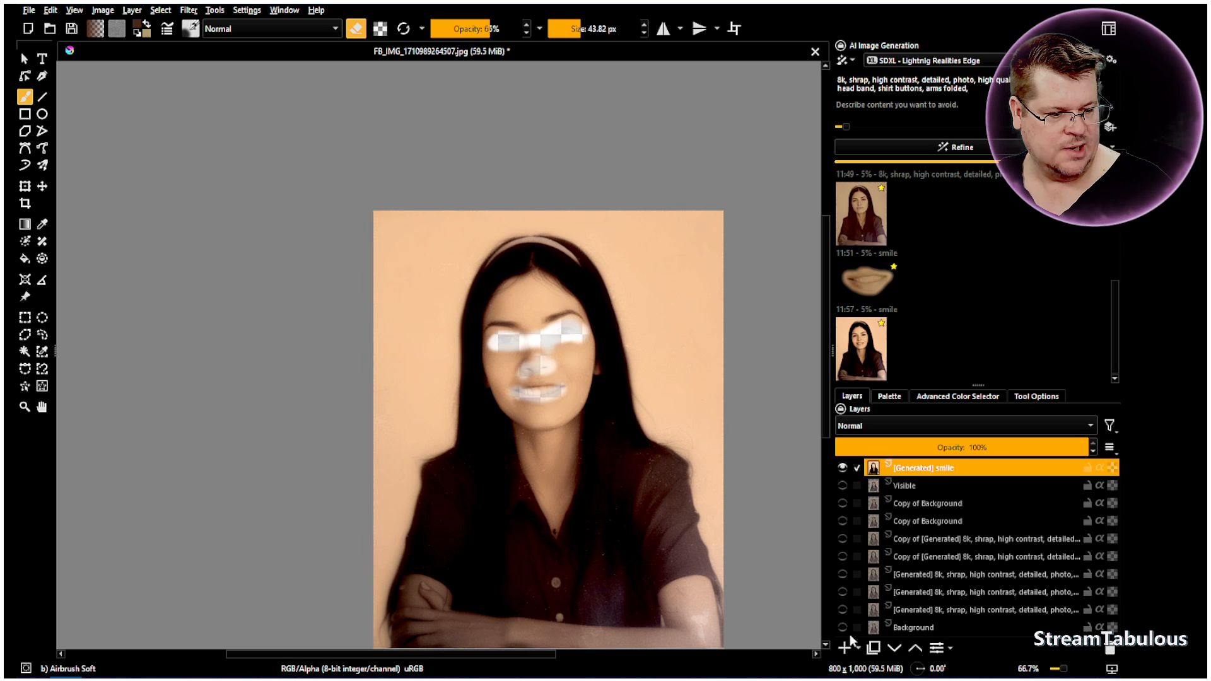
{"action": "left_click", "coordinate": [844, 468]}
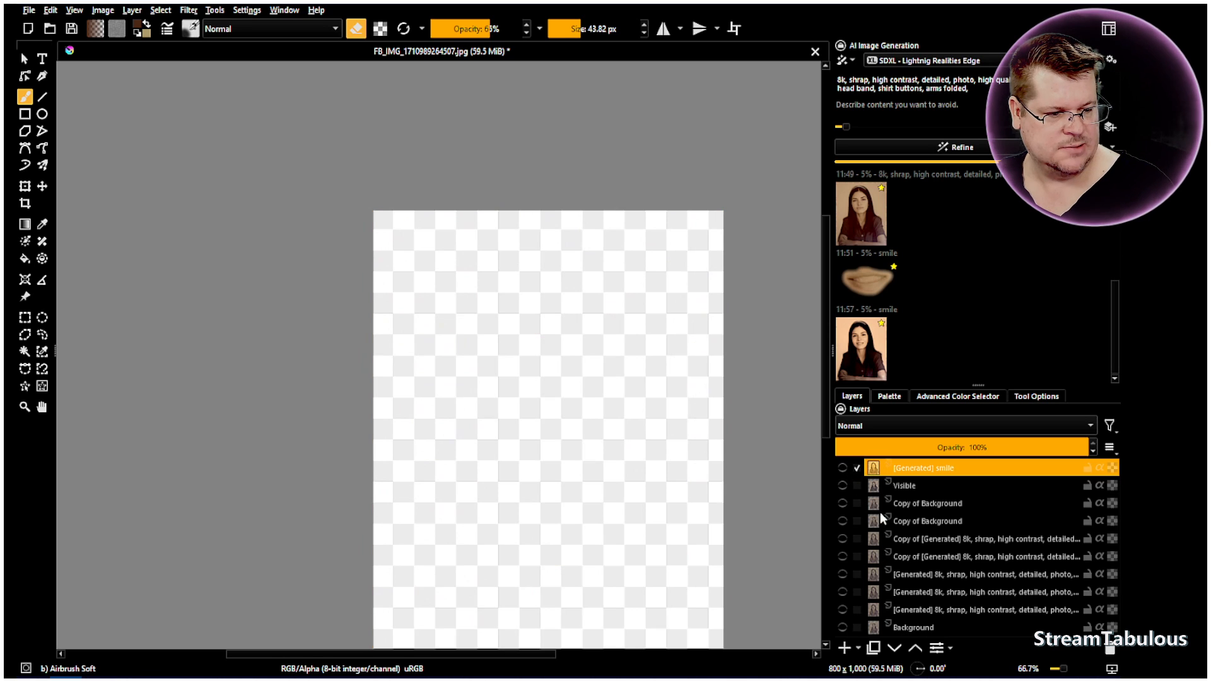
{"action": "left_click", "coordinate": [843, 628]}
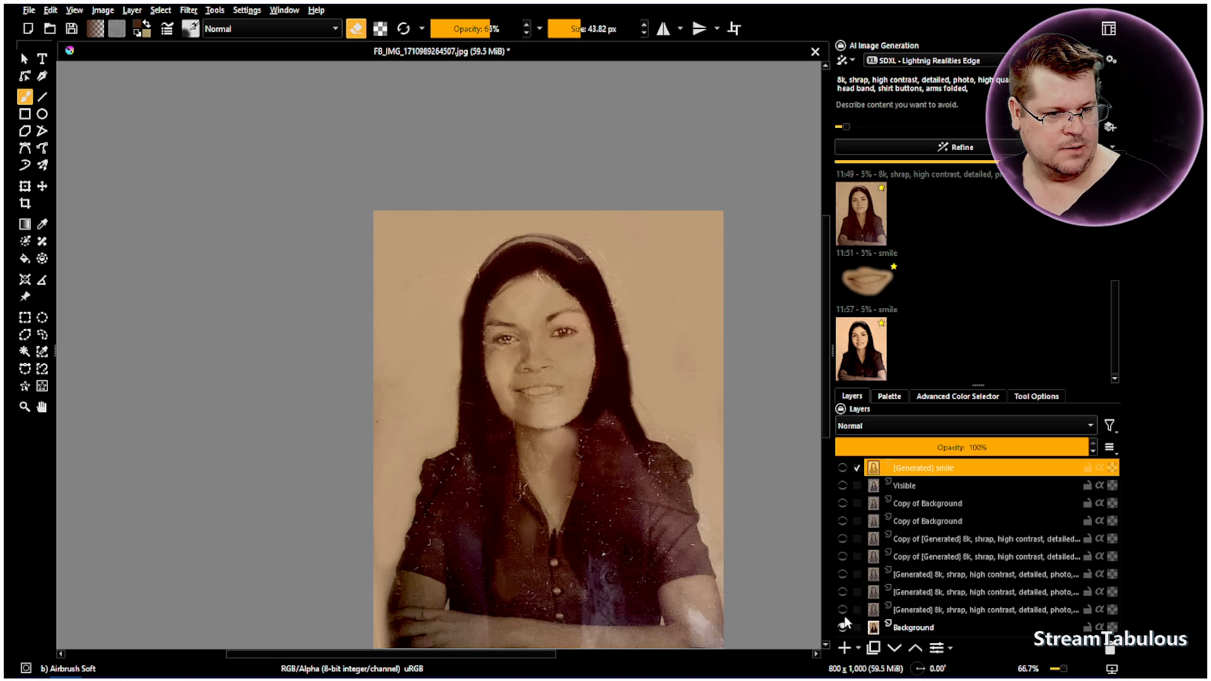
Toggle the Visible and generated smile layers over the Background to compare the restoration with the original photo
{"action": "left_click", "coordinate": [843, 486]}
{"action": "left_click", "coordinate": [843, 468]}
{"action": "left_click", "coordinate": [843, 468]}
{"action": "left_click", "coordinate": [843, 485]}
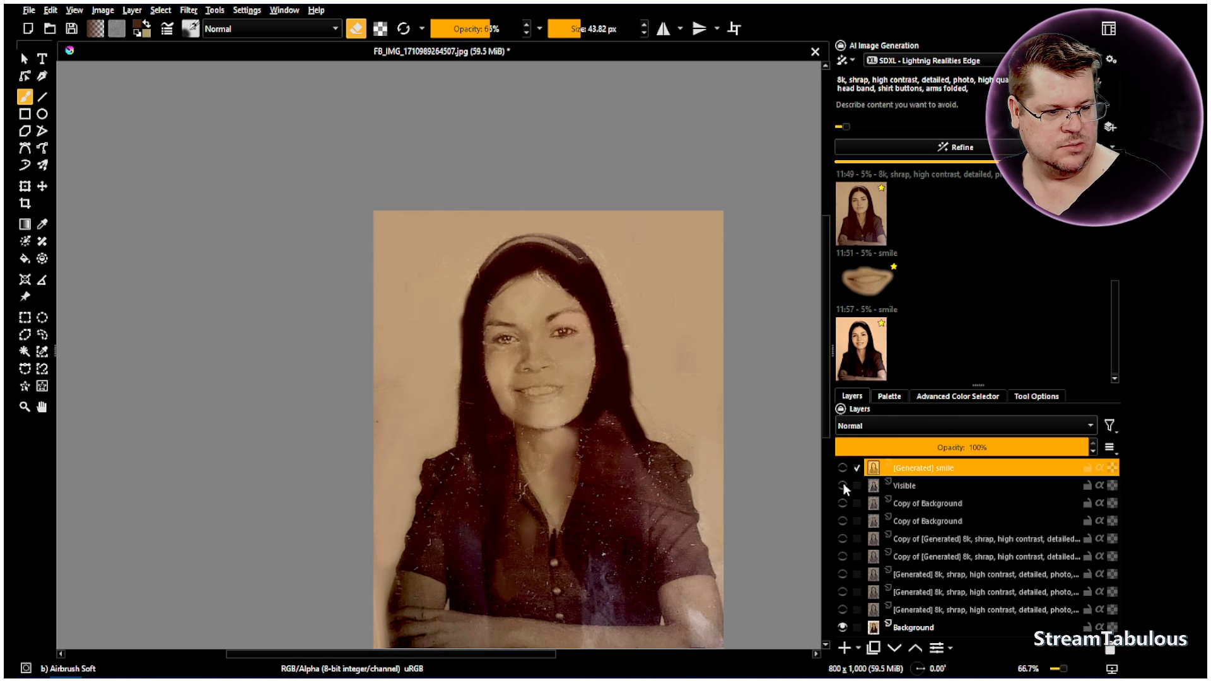
Duplicate the Visible layer and show the duplicate
{"action": "left_click", "coordinate": [857, 485]}
{"action": "right_click", "coordinate": [908, 484]}
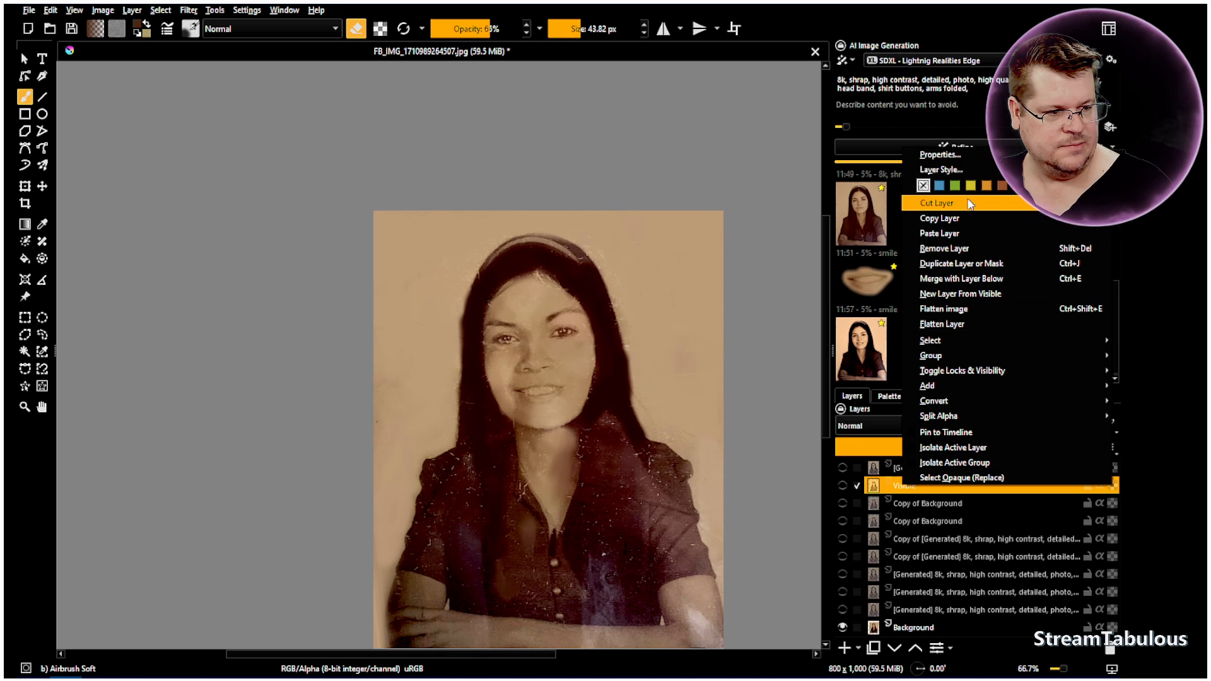
{"action": "left_click", "coordinate": [952, 269]}
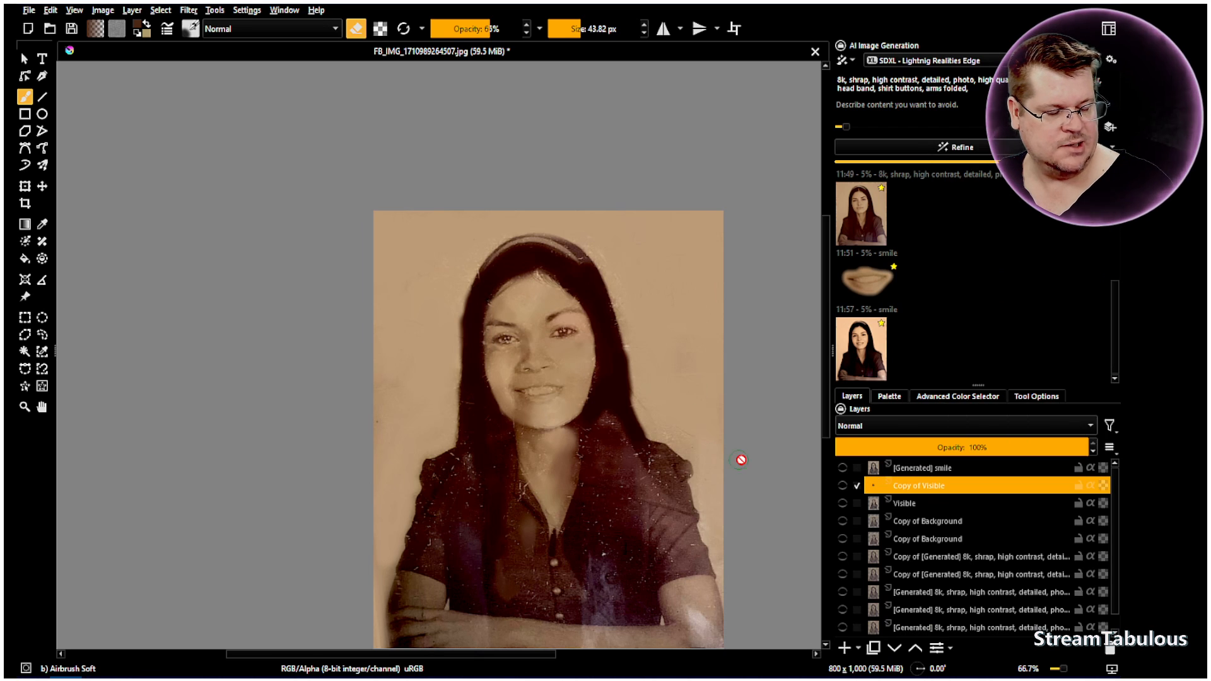
{"action": "left_click", "coordinate": [843, 486]}
Softly erase both eyebrows on the Copy of Visible layer so the original photo's eyebrows blend in
{"action": "scroll", "coordinate": [511, 322], "scroll_direction": "up", "scroll_amount": 3}
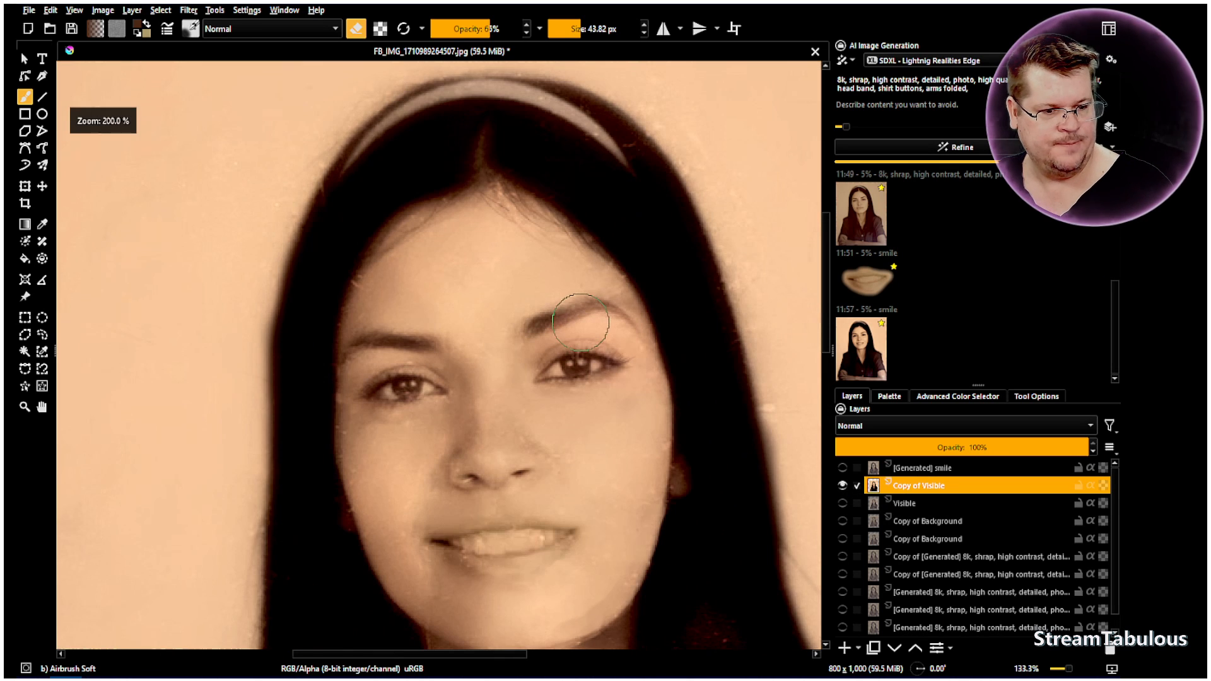
{"action": "mouse_move", "coordinate": [593, 299]}
{"action": "left_mouse_down"}
{"action": "mouse_move", "coordinate": [532, 322]}
{"action": "mouse_move", "coordinate": [591, 299]}
{"action": "mouse_move", "coordinate": [629, 330]}
{"action": "mouse_move", "coordinate": [601, 302]}
{"action": "mouse_move", "coordinate": [563, 303]}
{"action": "left_mouse_up"}
{"action": "mouse_move", "coordinate": [424, 342]}
{"action": "left_mouse_down"}
{"action": "mouse_move", "coordinate": [395, 333]}
{"action": "mouse_move", "coordinate": [356, 346]}
{"action": "mouse_move", "coordinate": [378, 332]}
{"action": "mouse_move", "coordinate": [436, 340]}
{"action": "mouse_move", "coordinate": [372, 339]}
{"action": "mouse_move", "coordinate": [602, 313]}
{"action": "mouse_move", "coordinate": [574, 310]}
{"action": "mouse_move", "coordinate": [536, 323]}
{"action": "mouse_move", "coordinate": [602, 310]}
{"action": "mouse_move", "coordinate": [637, 339]}
{"action": "mouse_move", "coordinate": [536, 325]}
{"action": "left_mouse_up"}
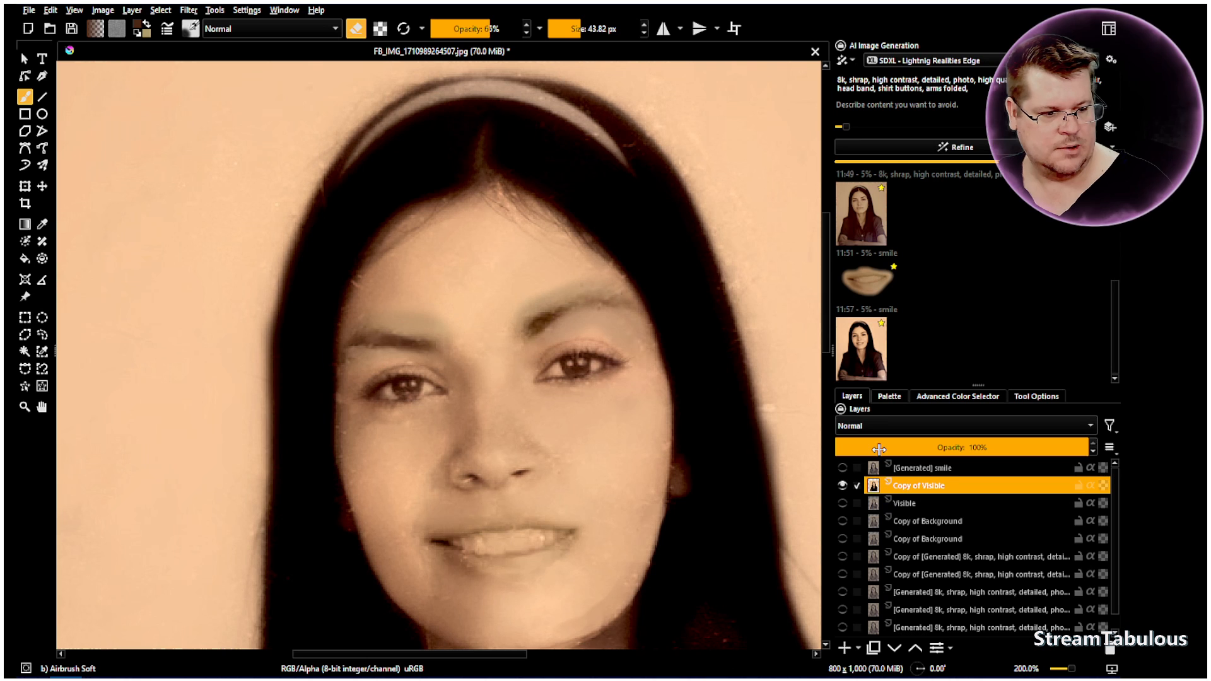
Show the generated smile layer and softly erase its eyebrows to blend with the layers beneath
{"action": "left_click", "coordinate": [843, 469]}
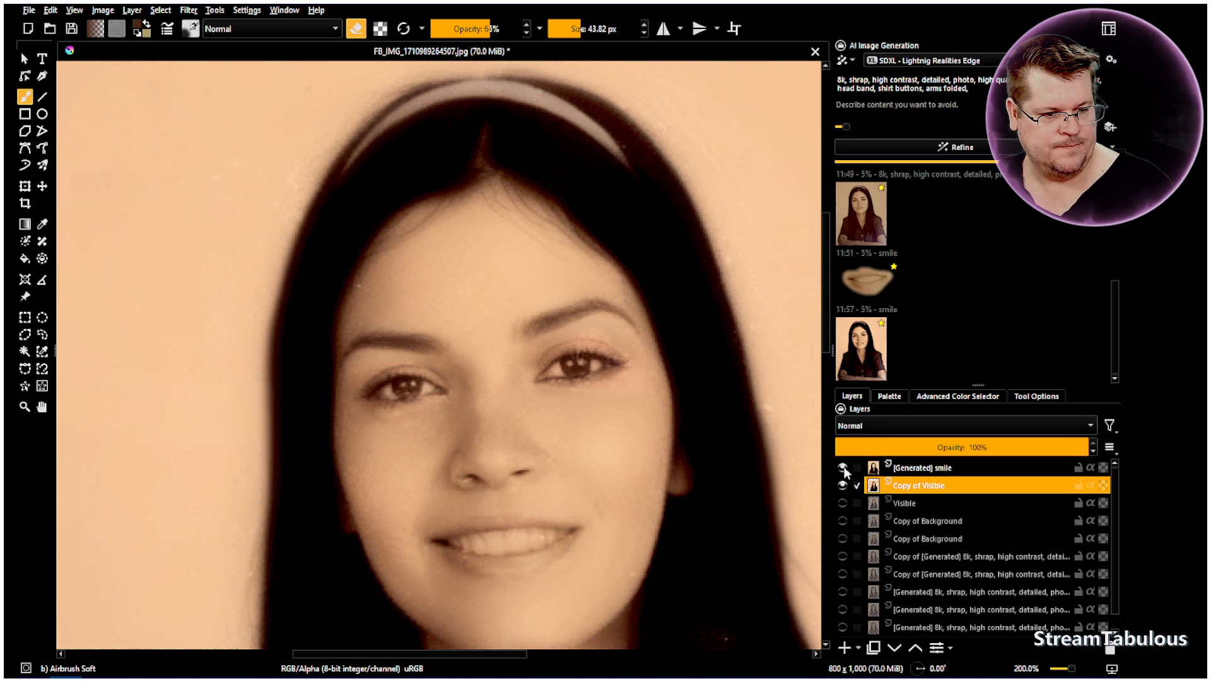
{"action": "left_click", "coordinate": [898, 473]}
{"action": "mouse_move", "coordinate": [524, 326]}
{"action": "left_mouse_down"}
{"action": "mouse_move", "coordinate": [569, 307]}
{"action": "mouse_move", "coordinate": [618, 325]}
{"action": "left_mouse_up"}
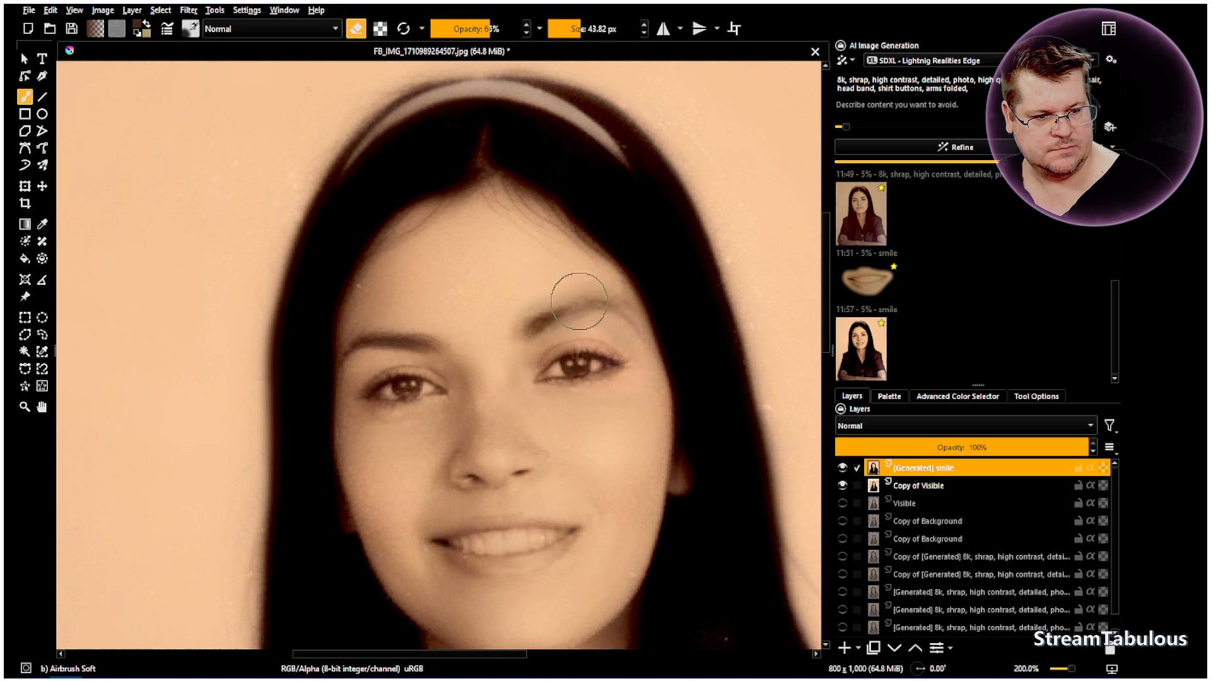
{"action": "mouse_move", "coordinate": [437, 342]}
{"action": "left_mouse_down"}
{"action": "mouse_move", "coordinate": [407, 333]}
{"action": "mouse_move", "coordinate": [353, 360]}
{"action": "mouse_move", "coordinate": [420, 341]}
{"action": "left_mouse_up"}
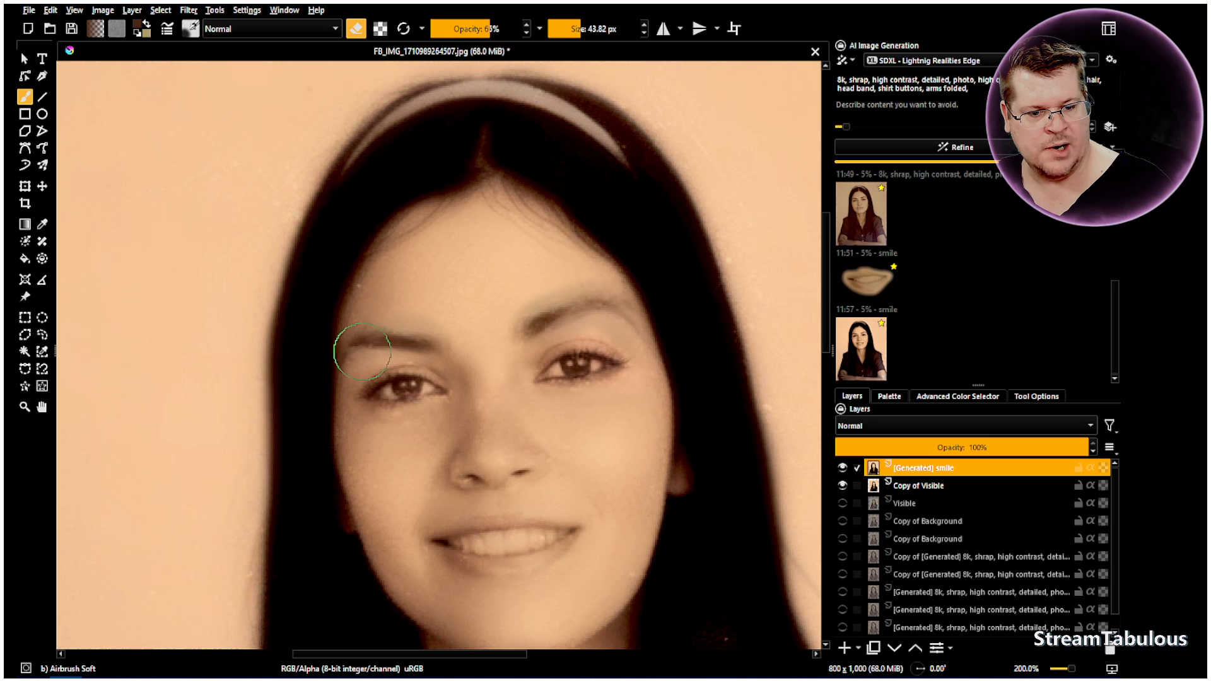
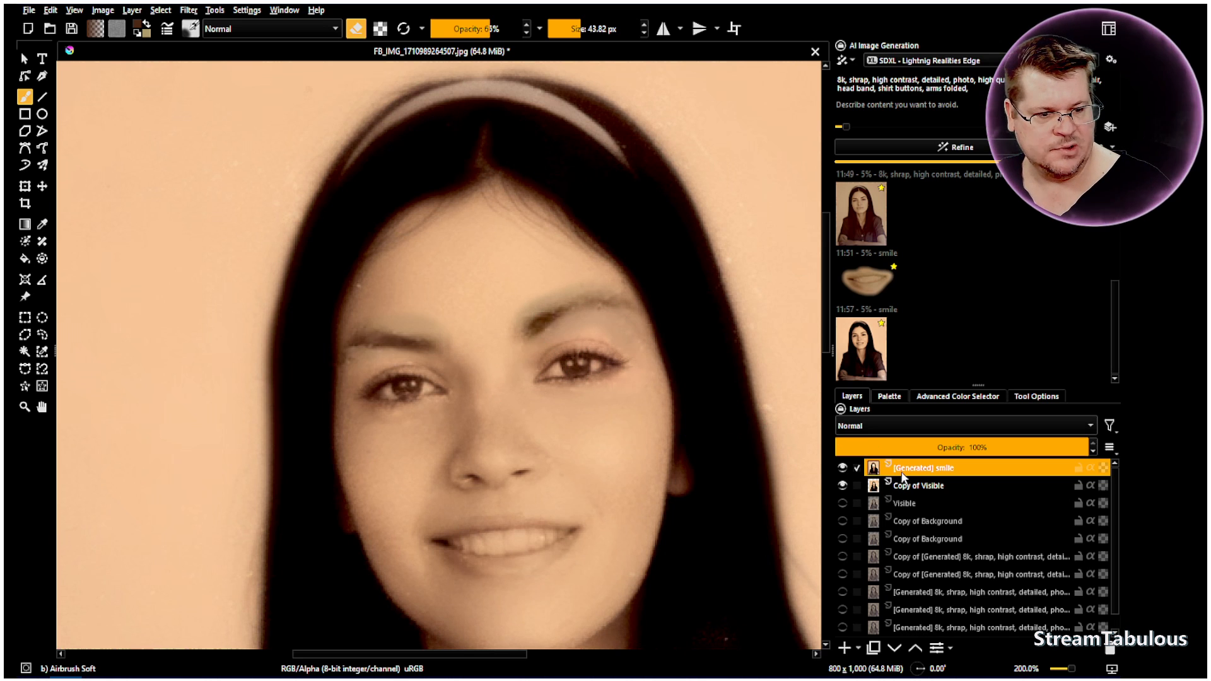
Sample the forehead skin colour and paint over the discoloured halo above the eyebrows with Airbrush Soft at 16 px, undoing the last stroke
{"action": "scroll", "coordinate": [505, 344], "scroll_direction": "up", "scroll_amount": 1}
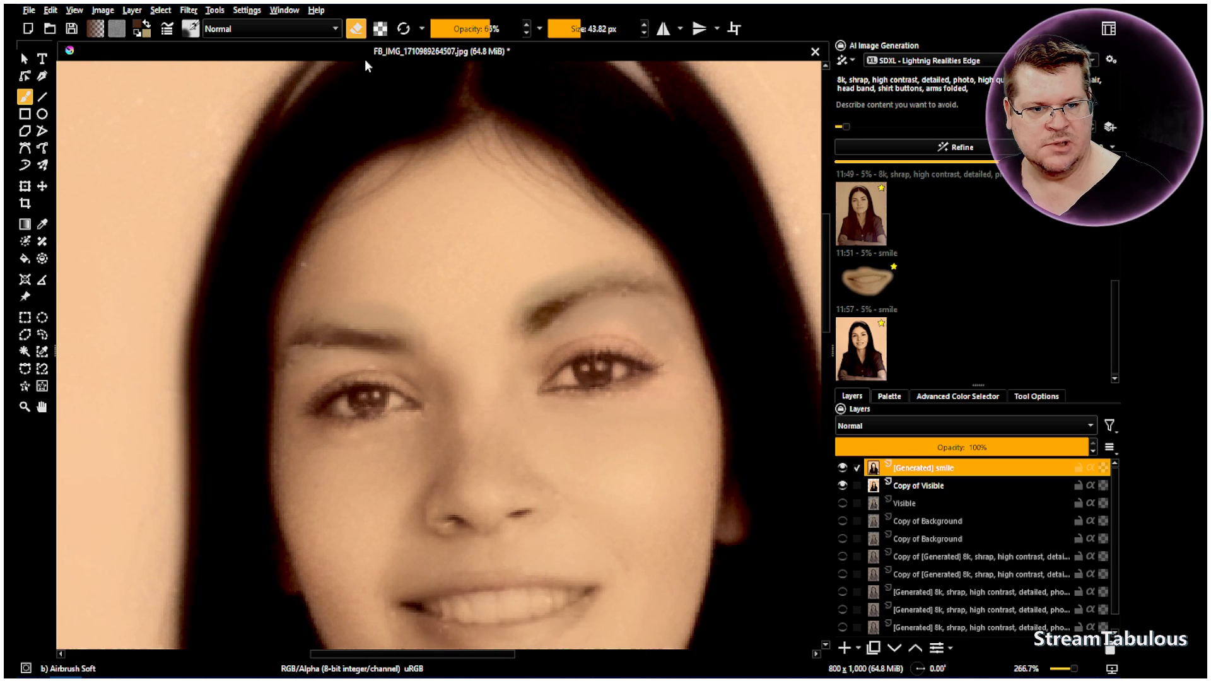
{"action": "left_click", "coordinate": [42, 224]}
{"action": "scroll", "coordinate": [419, 281], "scroll_direction": "up", "scroll_amount": 2}
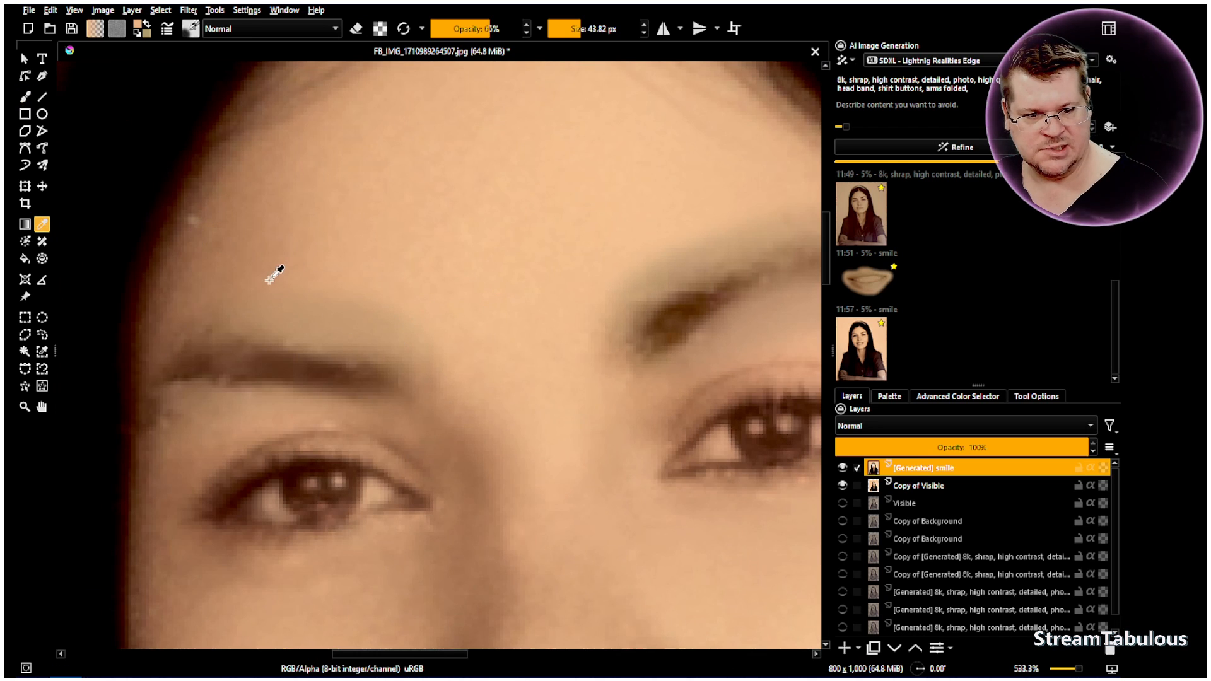
{"action": "left_click", "coordinate": [26, 98]}
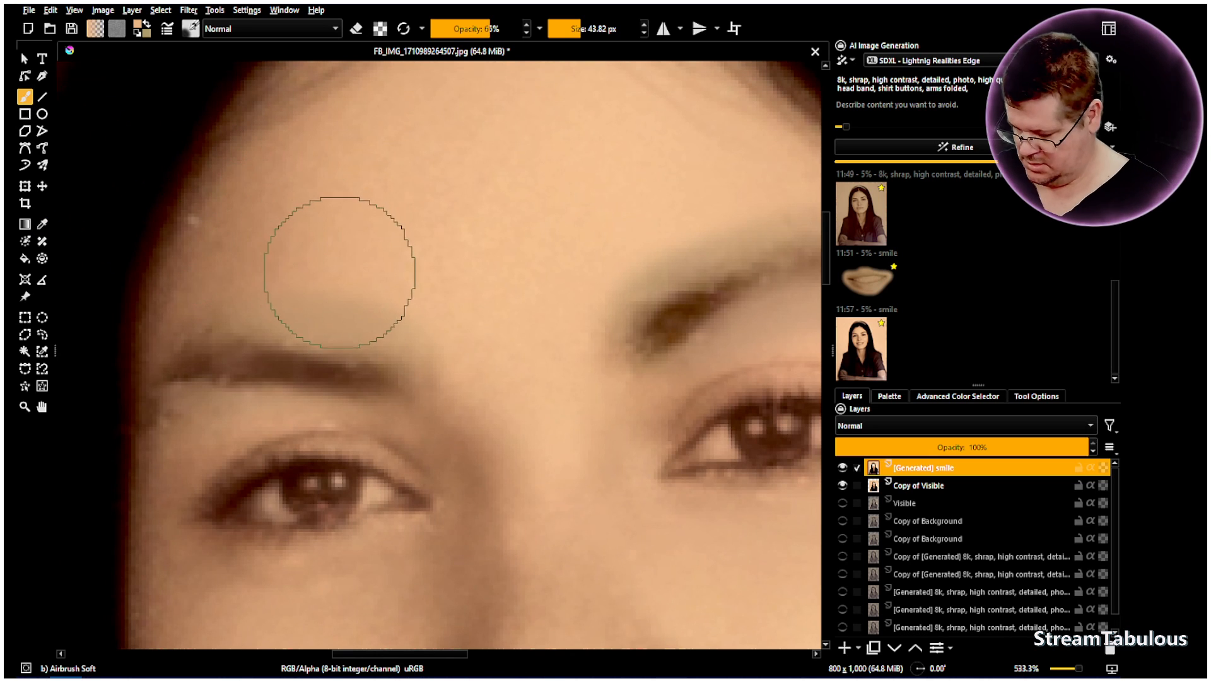
{"action": "key", "text": "bracketleft"}
{"action": "key", "text": "bracketleft"}
{"action": "key", "text": "bracketleft"}
{"action": "key", "text": "bracketleft"}
{"action": "key", "text": "bracketleft"}
{"action": "key", "text": "bracketleft"}
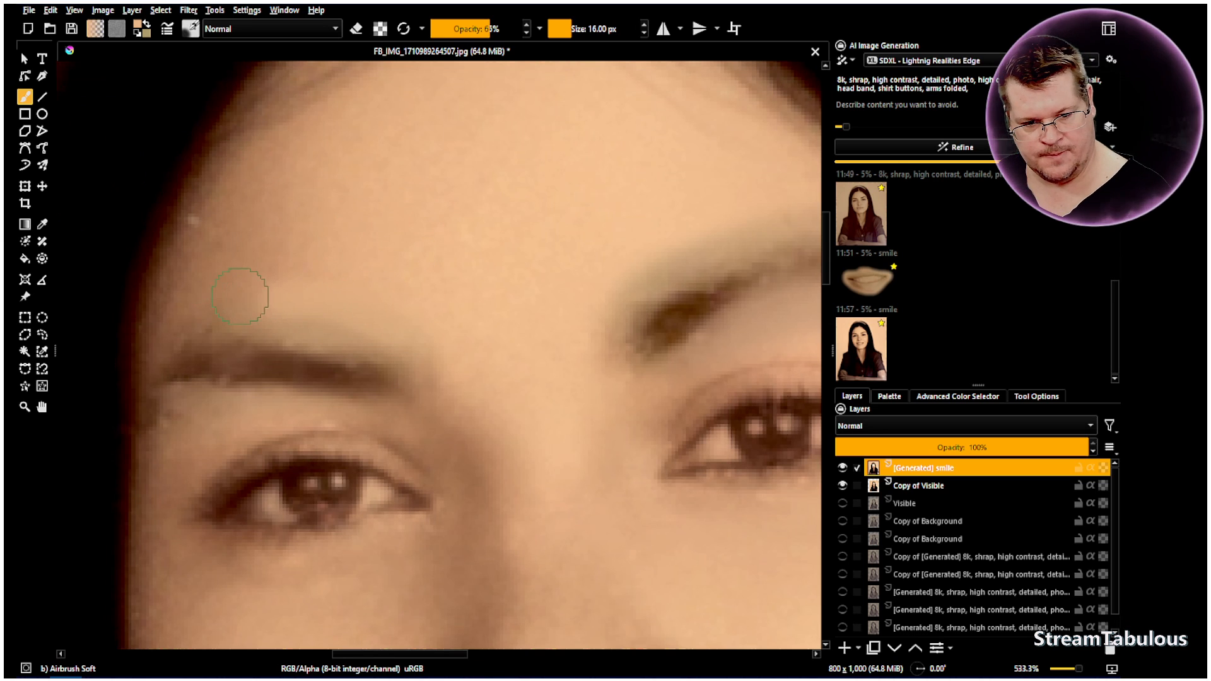
{"action": "mouse_move", "coordinate": [321, 311]}
{"action": "left_mouse_down"}
{"action": "mouse_move", "coordinate": [405, 329]}
{"action": "mouse_move", "coordinate": [433, 360]}
{"action": "mouse_move", "coordinate": [391, 345]}
{"action": "left_mouse_up"}
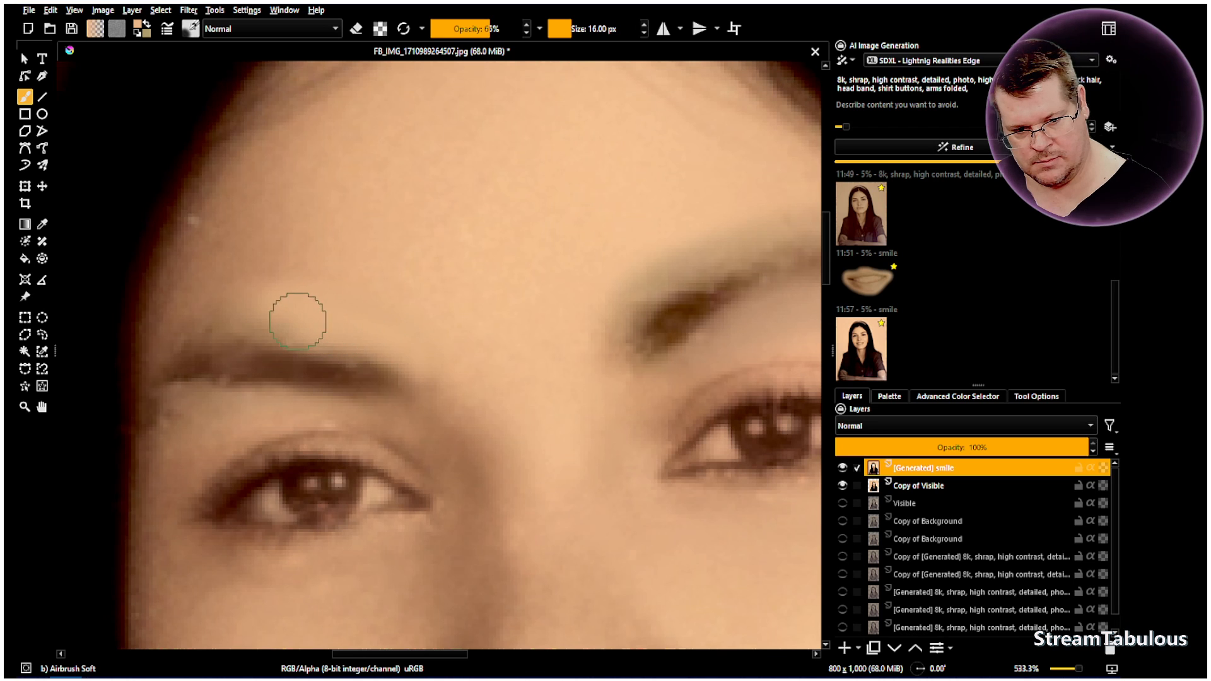
{"action": "key", "text": "ctrl+z"}
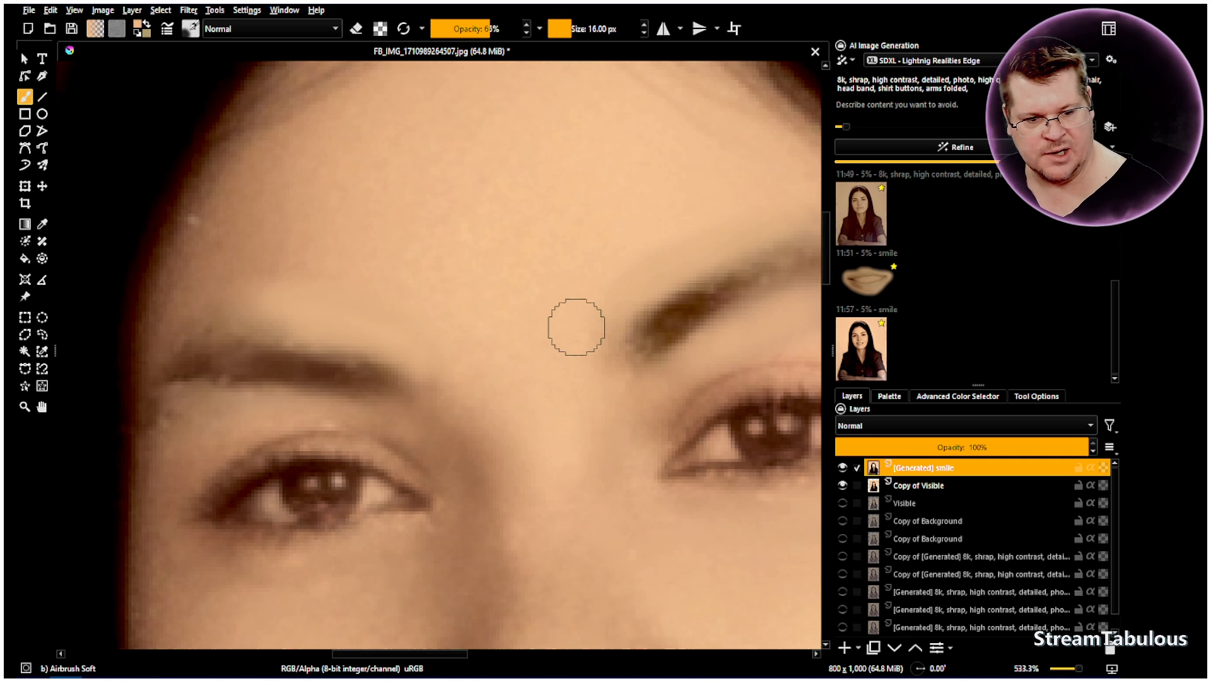
Lower the airbrush opacity to 35%, resample the nearby skin colour and touch up the skin around both eyebrows
{"action": "scroll", "coordinate": [576, 327], "scroll_direction": "down", "scroll_amount": 3}
{"action": "scroll", "coordinate": [746, 343], "scroll_direction": "up", "scroll_amount": 3}
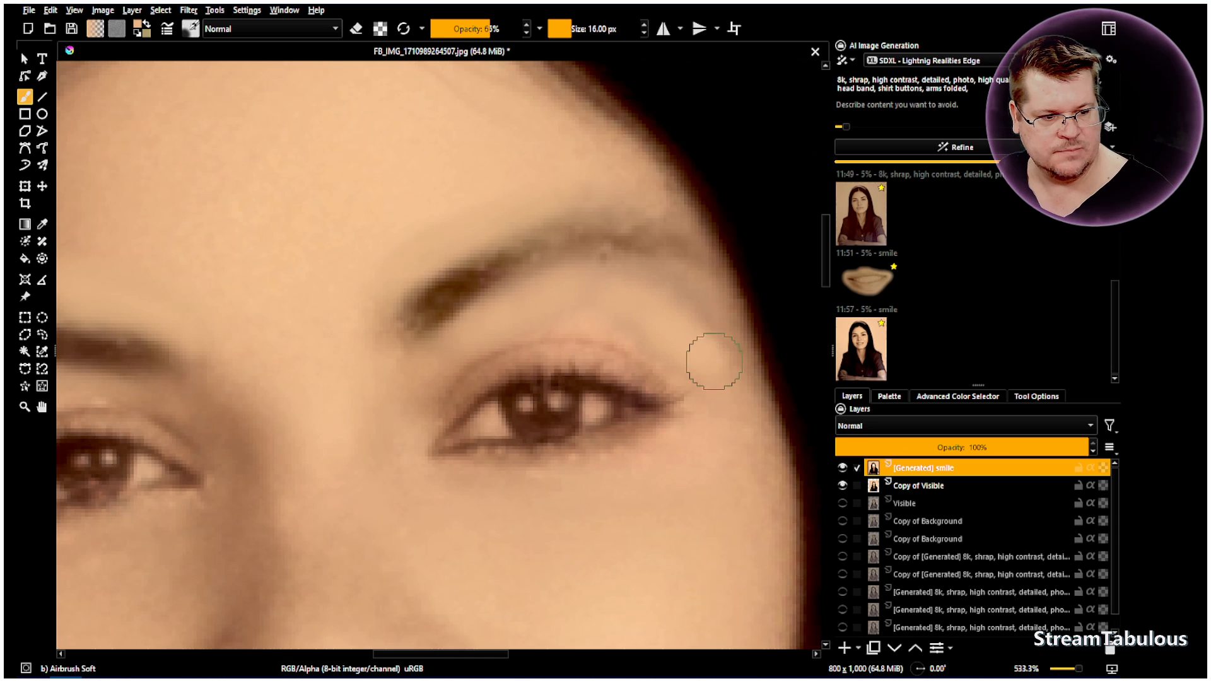
{"action": "left_click", "coordinate": [460, 29]}
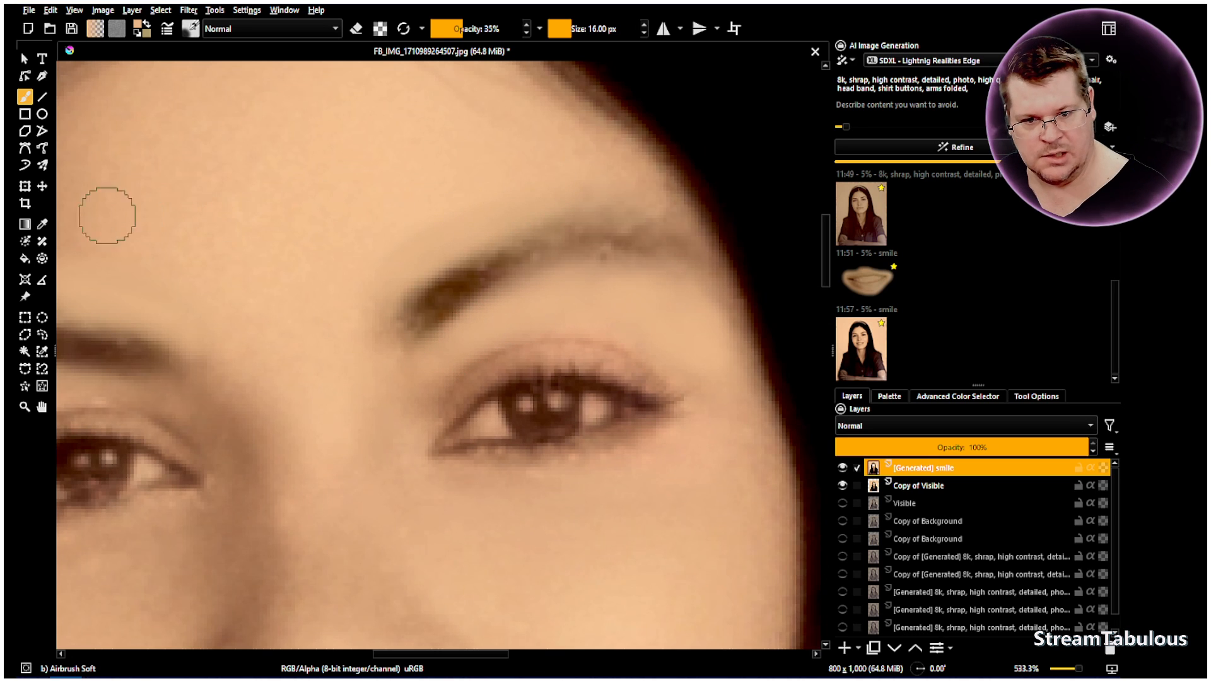
{"action": "left_click", "coordinate": [42, 225]}
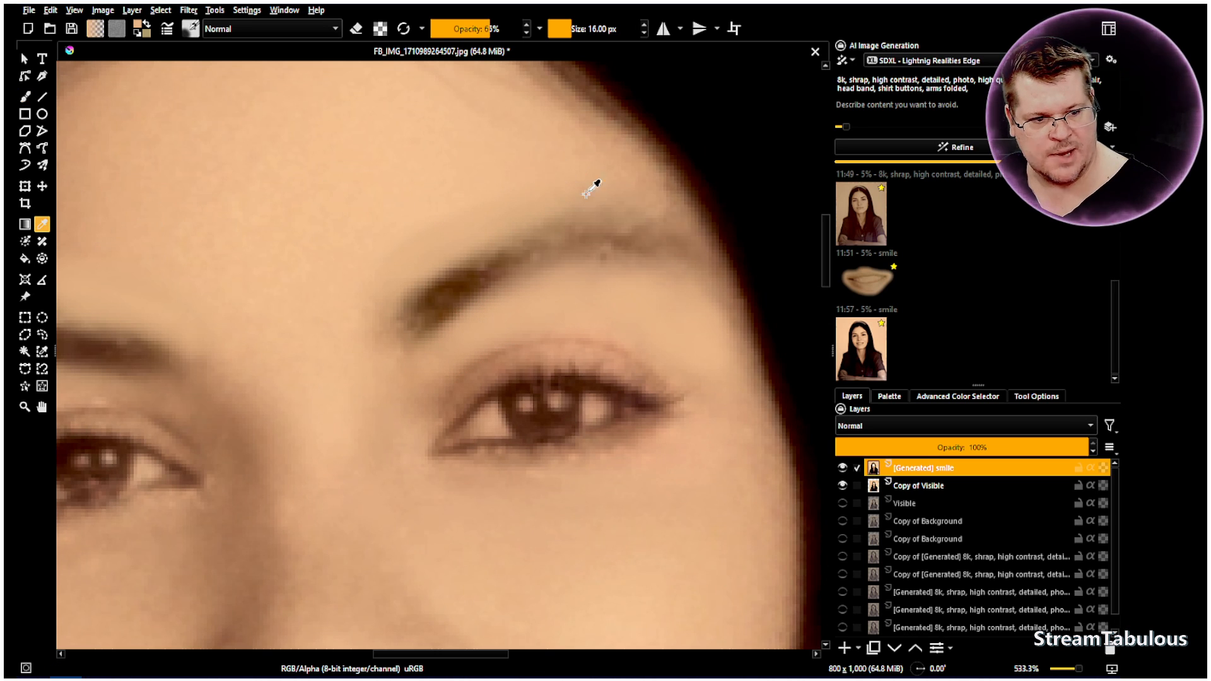
{"action": "left_click", "coordinate": [29, 96]}
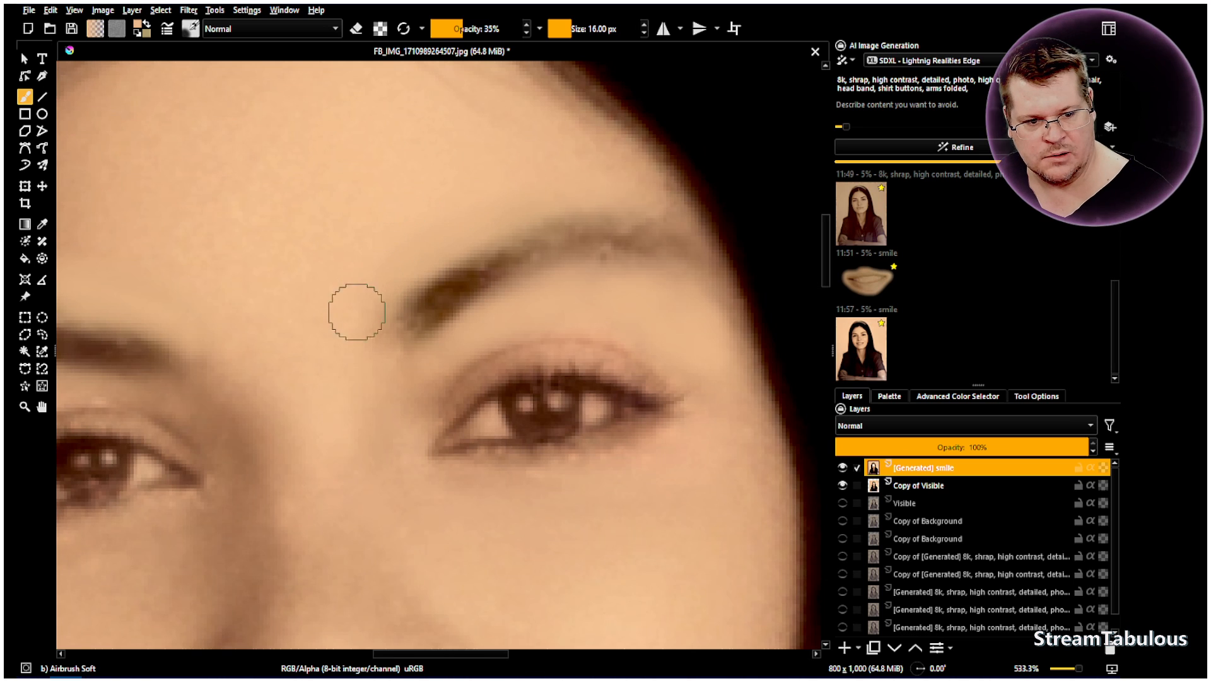
{"action": "left_click", "coordinate": [42, 407]}
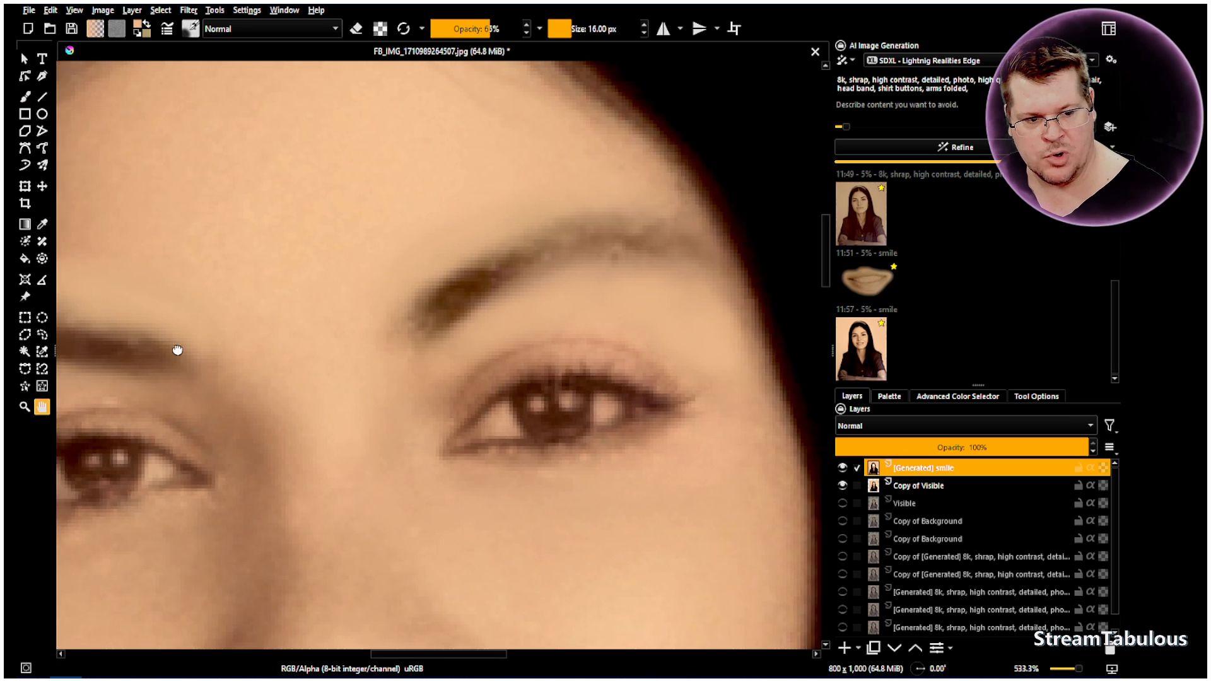
{"action": "left_click_drag", "start_coordinate": [176, 347], "coordinate": [359, 351]}
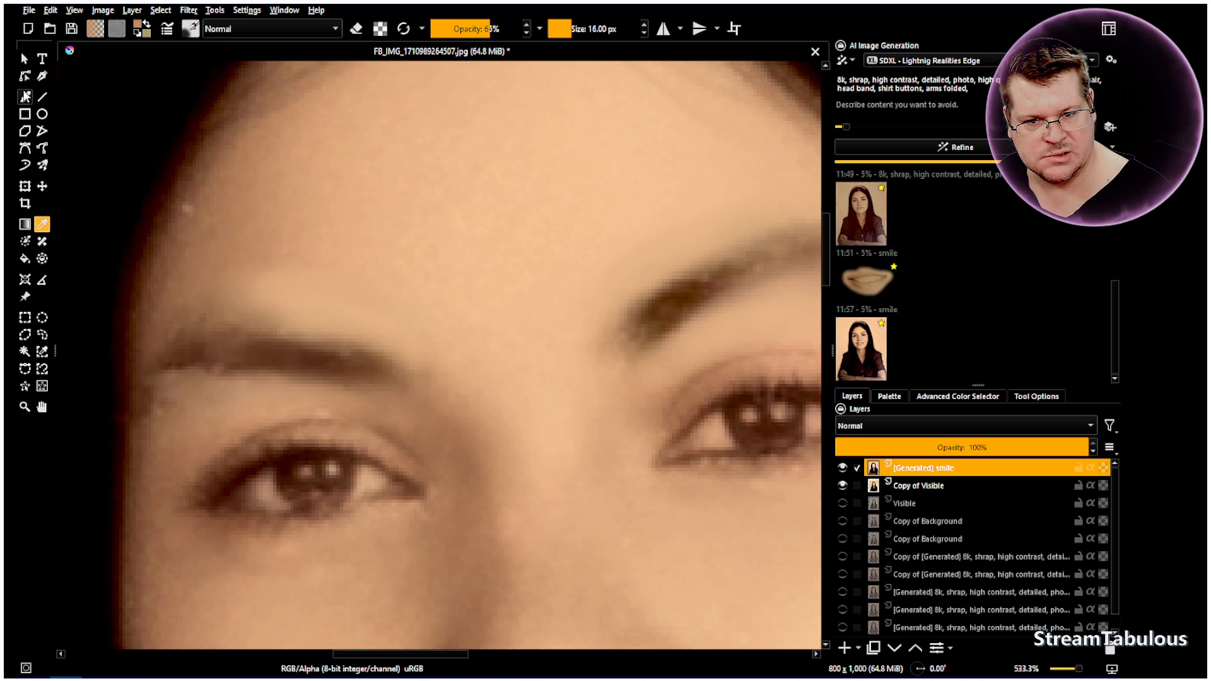
{"action": "key", "text": "b"}
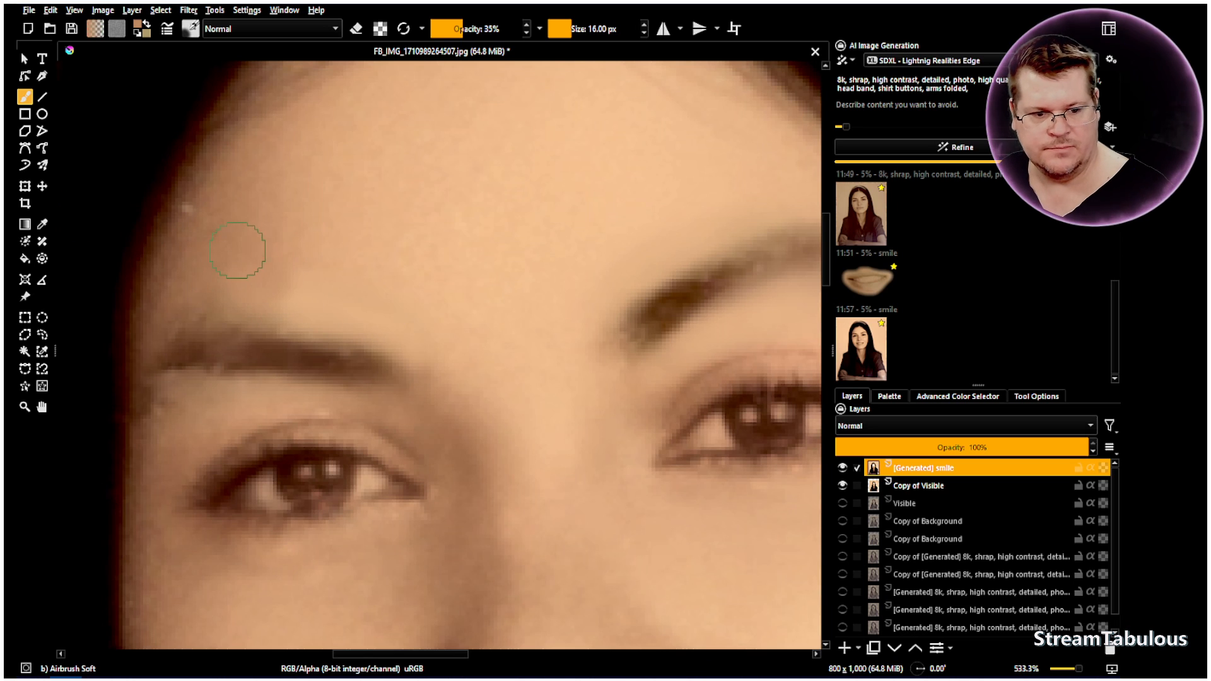
Blend the retouched skin around the eyebrows with the Blender Basic brush at 17% opacity
{"action": "left_click", "coordinate": [194, 31]}
{"action": "left_click", "coordinate": [214, 164]}
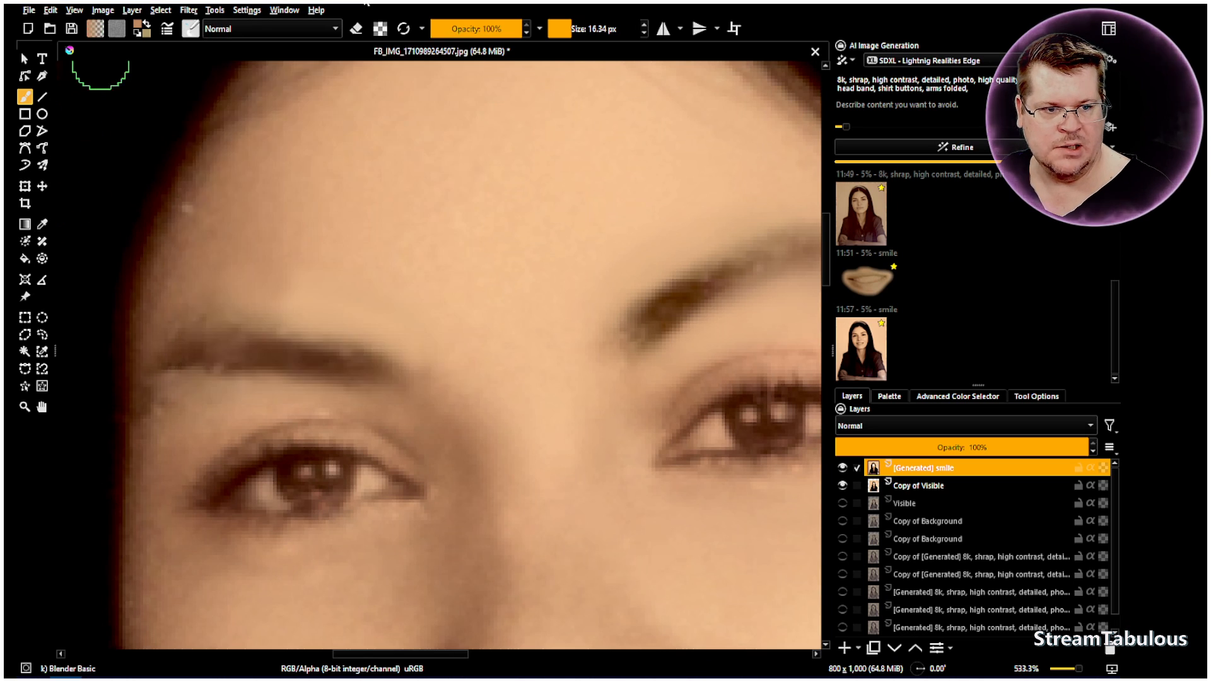
{"action": "left_click_drag", "start_coordinate": [512, 29], "coordinate": [492, 29]}
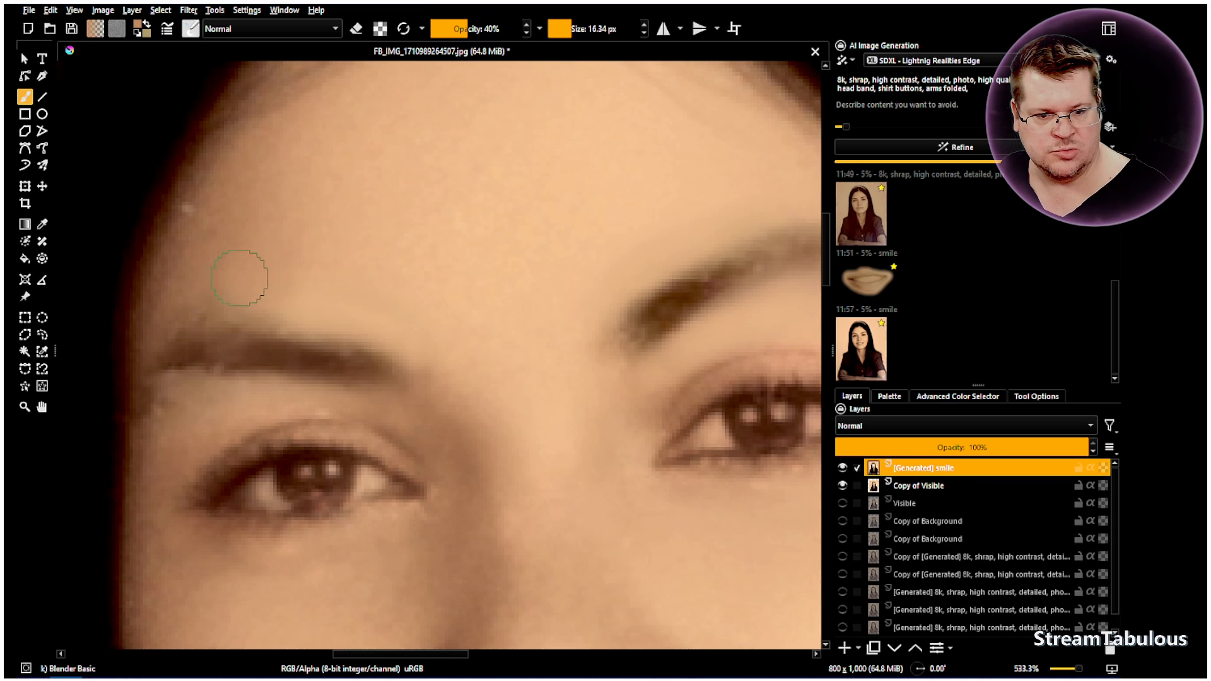
{"action": "left_click_drag", "start_coordinate": [462, 34], "coordinate": [450, 33]}
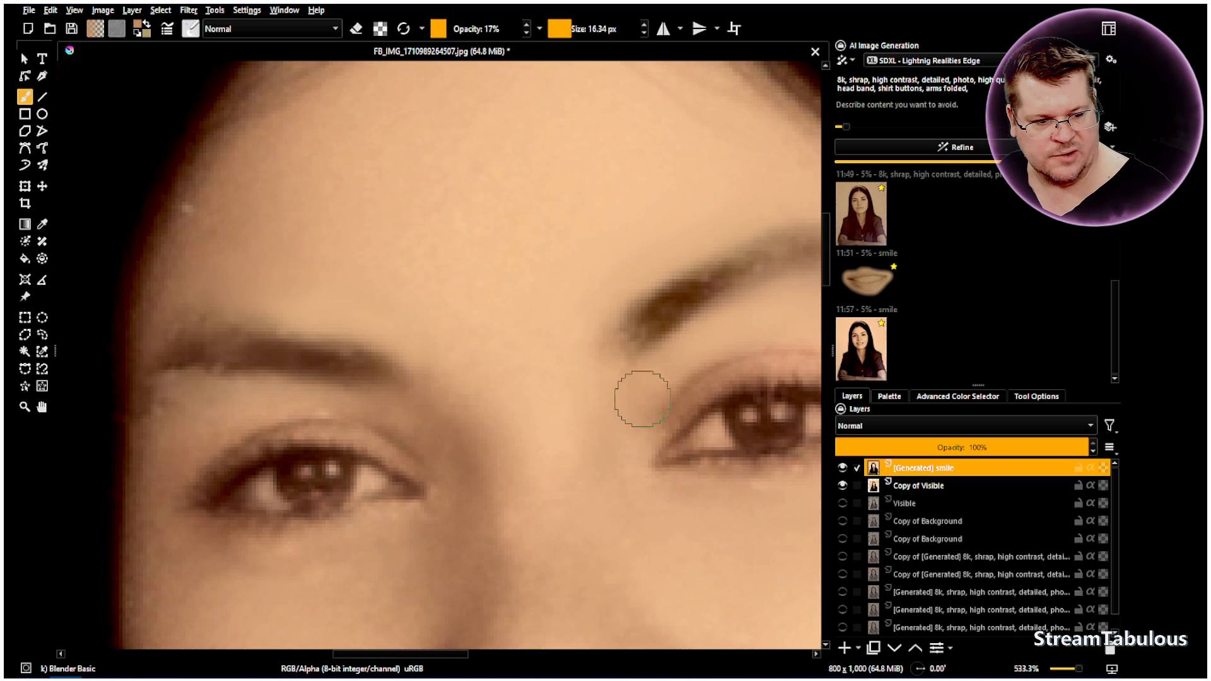
{"action": "scroll", "coordinate": [691, 374], "scroll_direction": "down", "scroll_amount": 2}
{"action": "scroll", "coordinate": [691, 374], "scroll_direction": "up", "scroll_amount": 1}
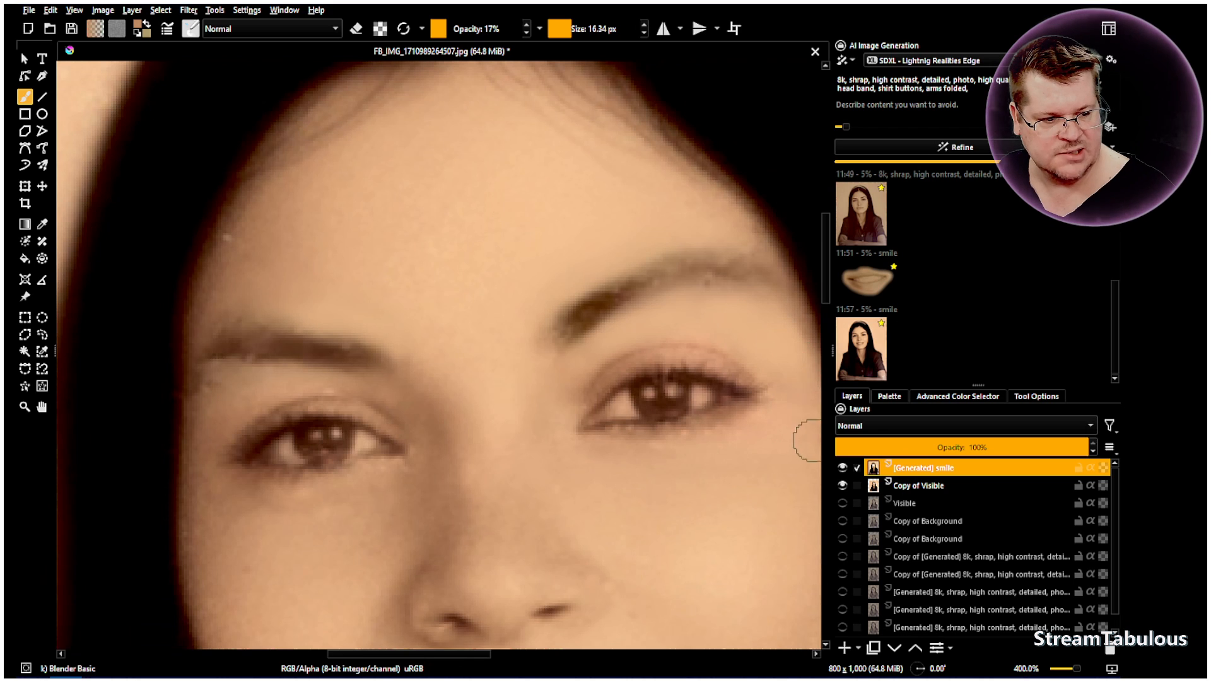
Hide the Background layer and toggle the Copy of Visible and generated smile layers to examine which areas each one covers
{"action": "scroll", "coordinate": [801, 441], "scroll_direction": "down", "scroll_amount": 4}
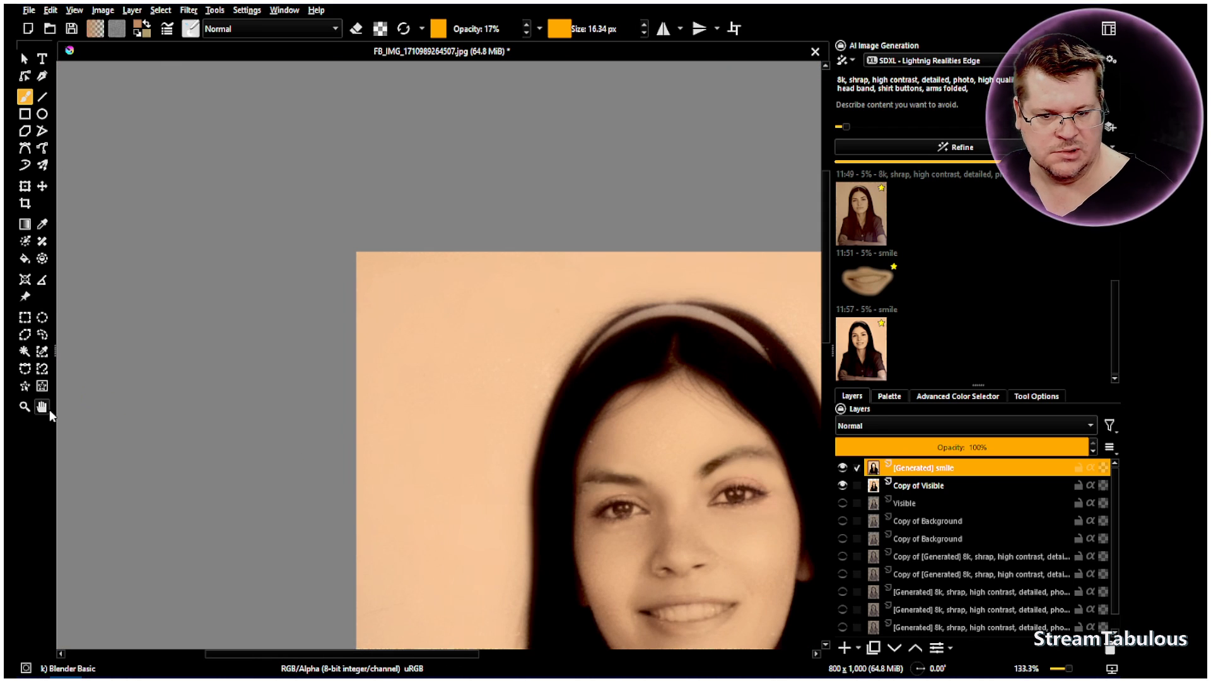
{"action": "left_click", "coordinate": [46, 409]}
{"action": "left_click_drag", "start_coordinate": [372, 416], "coordinate": [289, 354]}
{"action": "left_click_drag", "start_coordinate": [392, 397], "coordinate": [345, 300]}
{"action": "scroll", "coordinate": [962, 508], "scroll_direction": "down", "scroll_amount": 1}
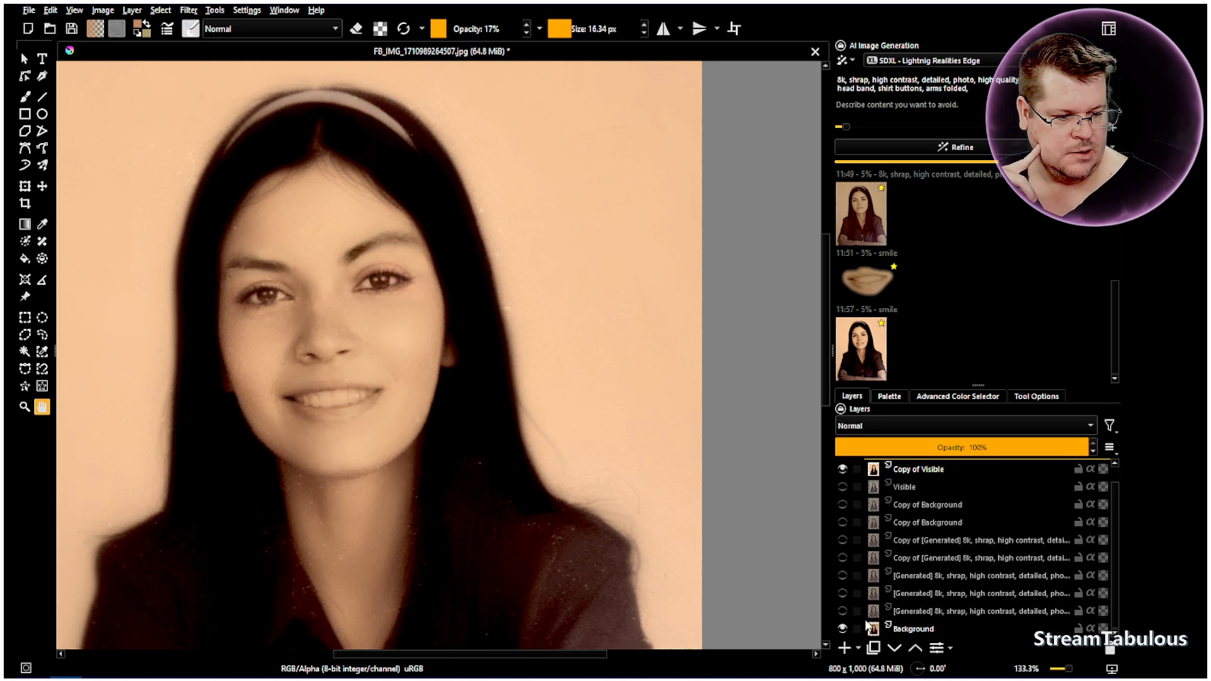
{"action": "left_click", "coordinate": [842, 629]}
{"action": "scroll", "coordinate": [929, 550], "scroll_direction": "up", "scroll_amount": 1}
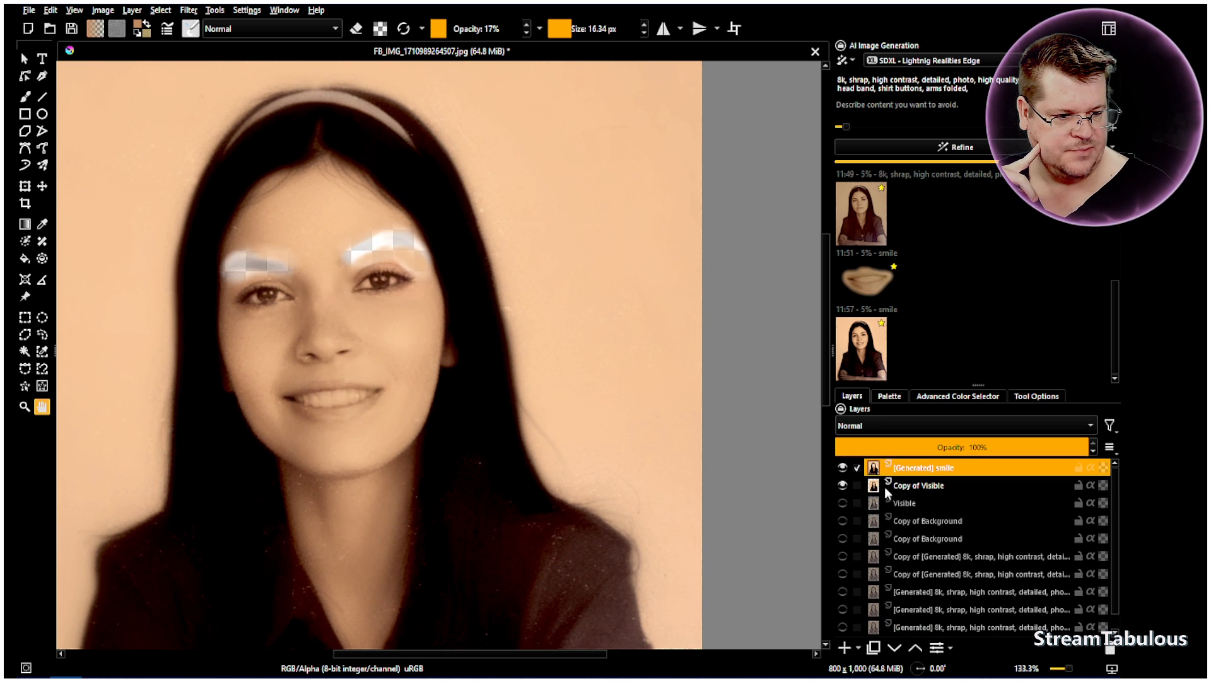
{"action": "left_click", "coordinate": [843, 484]}
{"action": "left_click", "coordinate": [842, 485]}
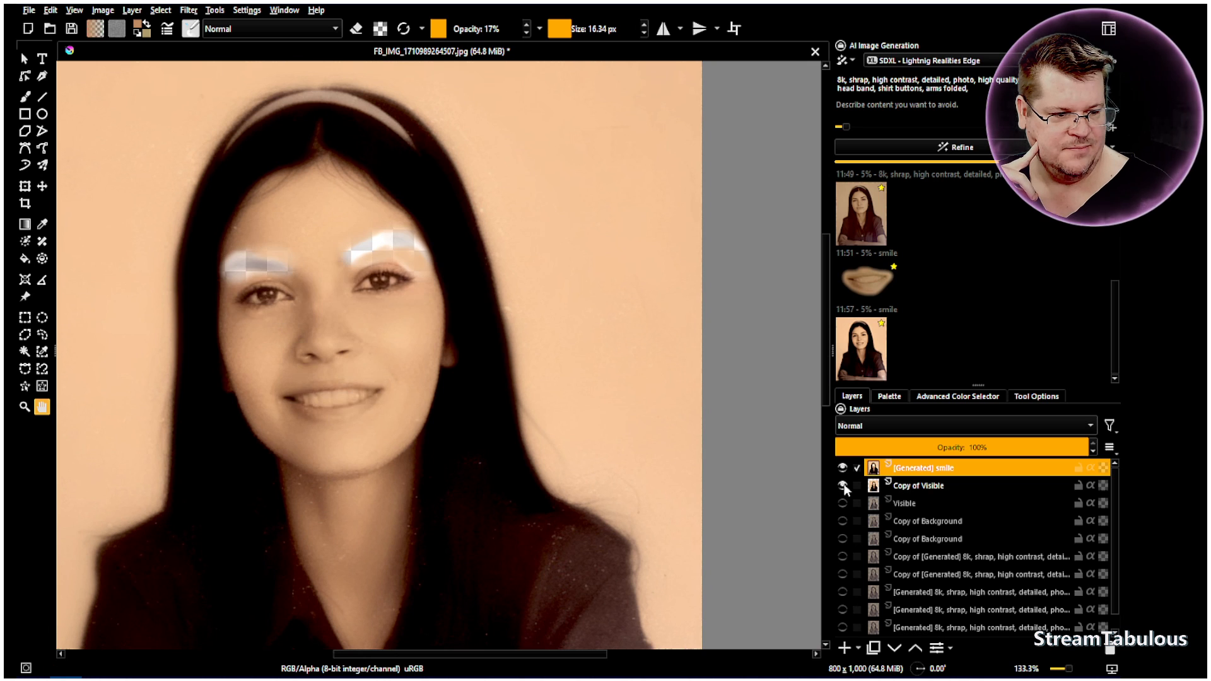
{"action": "left_click", "coordinate": [843, 476]}
{"action": "left_click", "coordinate": [843, 475]}
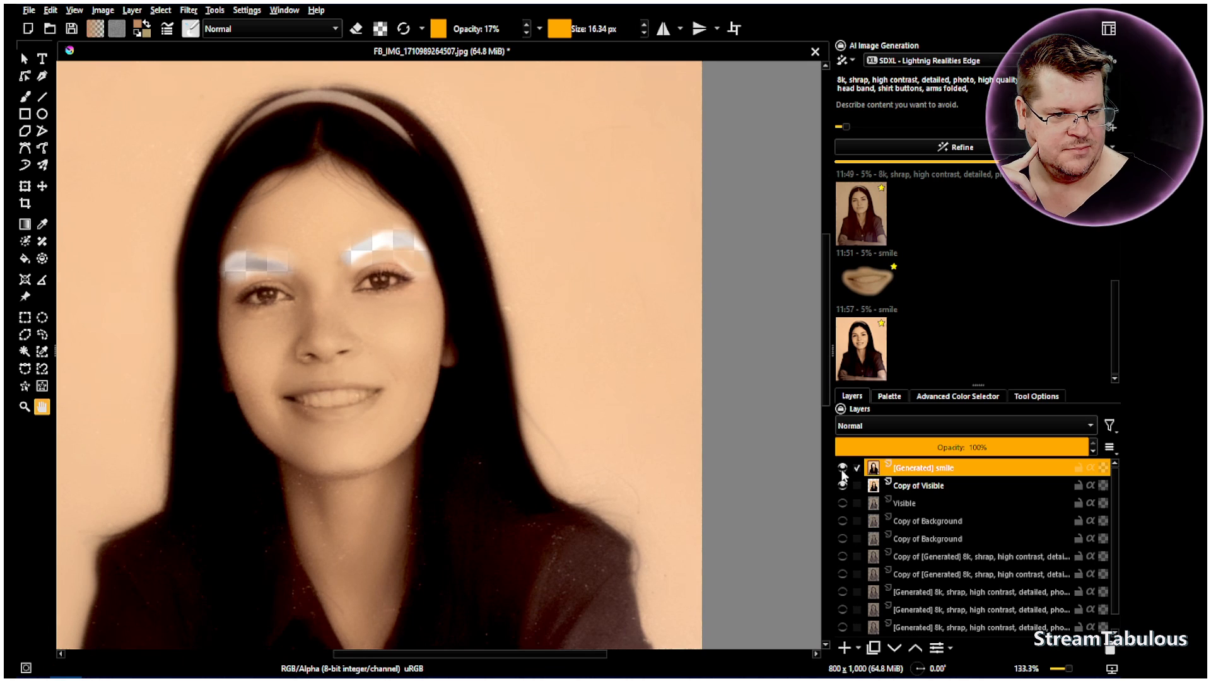
{"action": "left_click", "coordinate": [843, 485]}
{"action": "left_click", "coordinate": [844, 468]}
{"action": "left_click", "coordinate": [844, 469]}
{"action": "scroll", "coordinate": [902, 542], "scroll_direction": "down", "scroll_amount": 1}
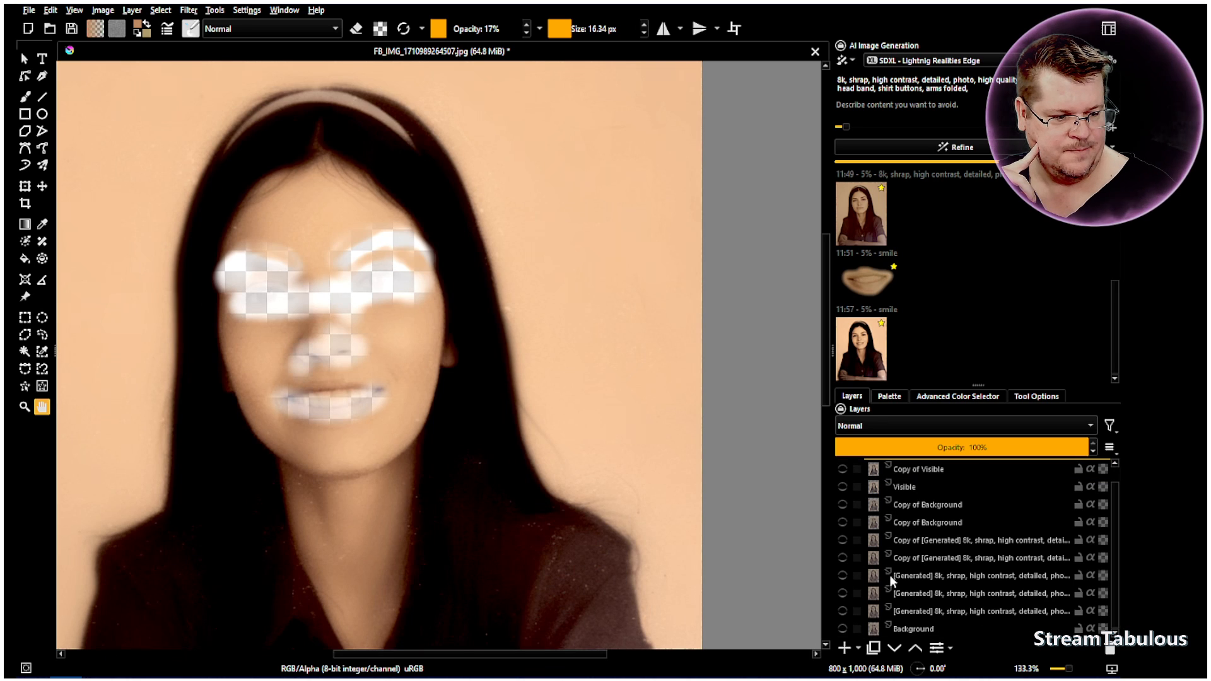
Show the Background layer and toggle Copy of Visible to compare the face with and without it
{"action": "left_click", "coordinate": [843, 628]}
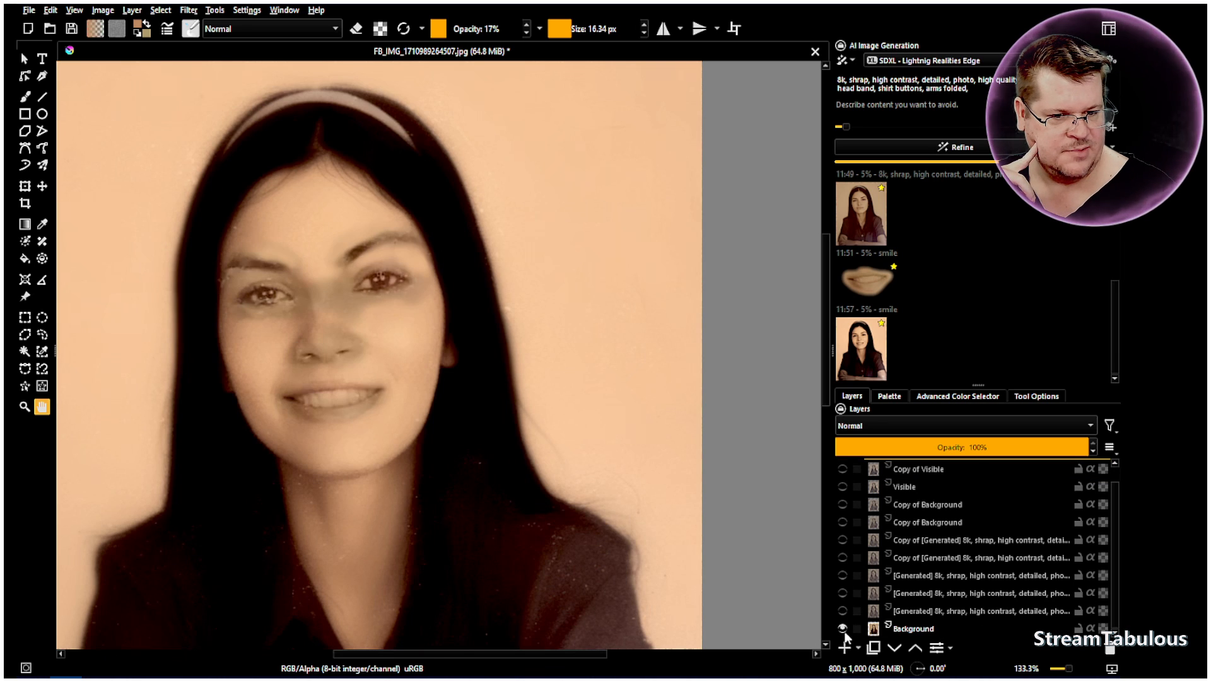
{"action": "scroll", "coordinate": [853, 489], "scroll_direction": "up", "scroll_amount": 1}
{"action": "left_click", "coordinate": [843, 486]}
{"action": "left_click", "coordinate": [842, 485]}
{"action": "left_click", "coordinate": [842, 485]}
{"action": "left_click", "coordinate": [842, 486]}
{"action": "left_click", "coordinate": [842, 485]}
{"action": "left_click", "coordinate": [842, 486]}
{"action": "left_click", "coordinate": [842, 485]}
{"action": "left_click", "coordinate": [842, 485]}
{"action": "left_click", "coordinate": [842, 486]}
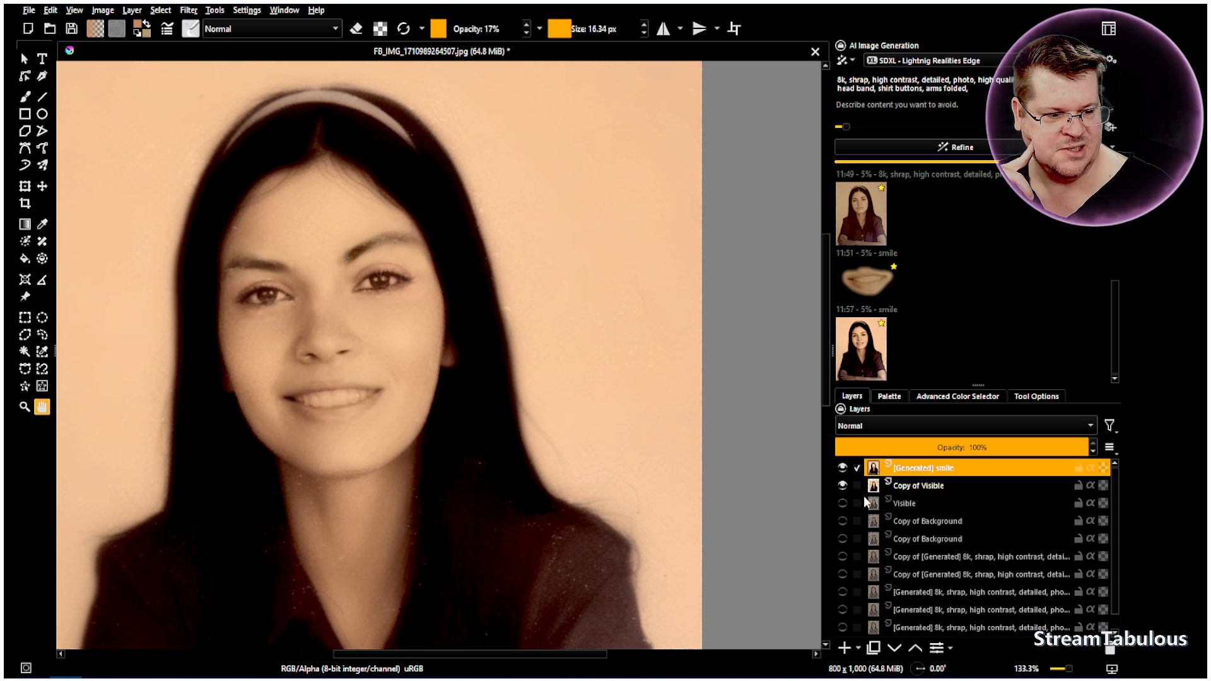
Hide the Background layer, duplicate it and show the duplicate
{"action": "scroll", "coordinate": [874, 510], "scroll_direction": "down", "scroll_amount": 1}
{"action": "left_click", "coordinate": [842, 628]}
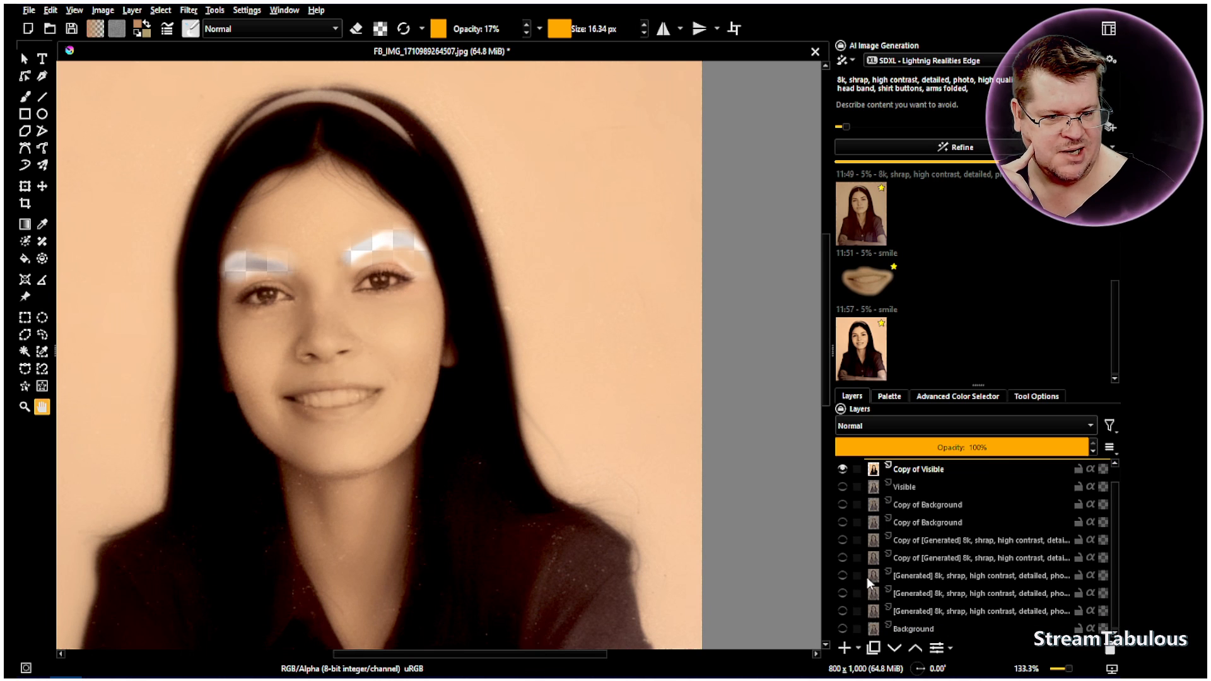
{"action": "scroll", "coordinate": [868, 573], "scroll_direction": "up", "scroll_amount": 1}
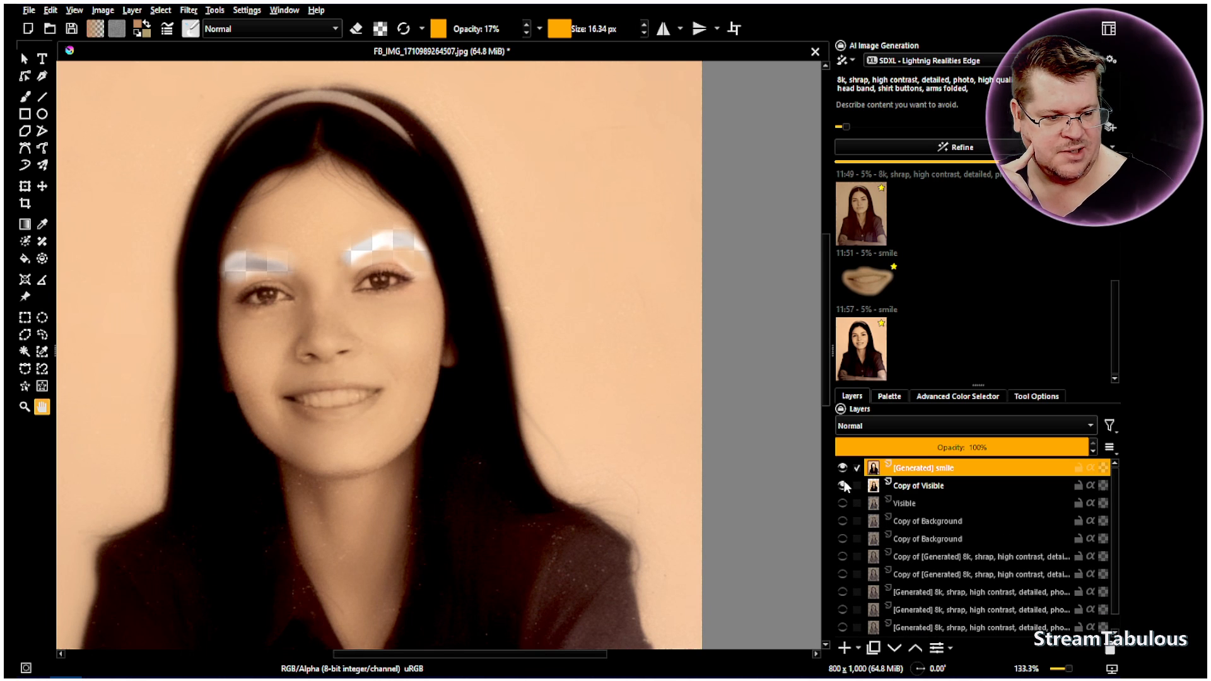
{"action": "mouse_move", "coordinate": [867, 486]}
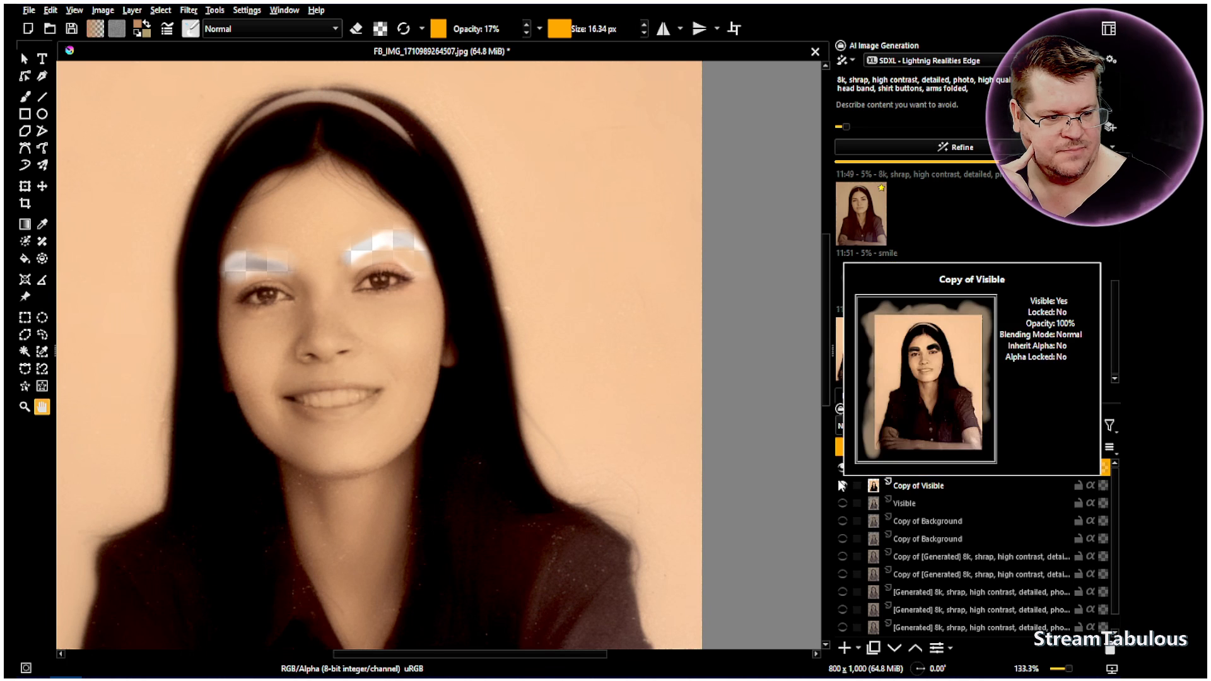
{"action": "scroll", "coordinate": [890, 574], "scroll_direction": "down", "scroll_amount": 1}
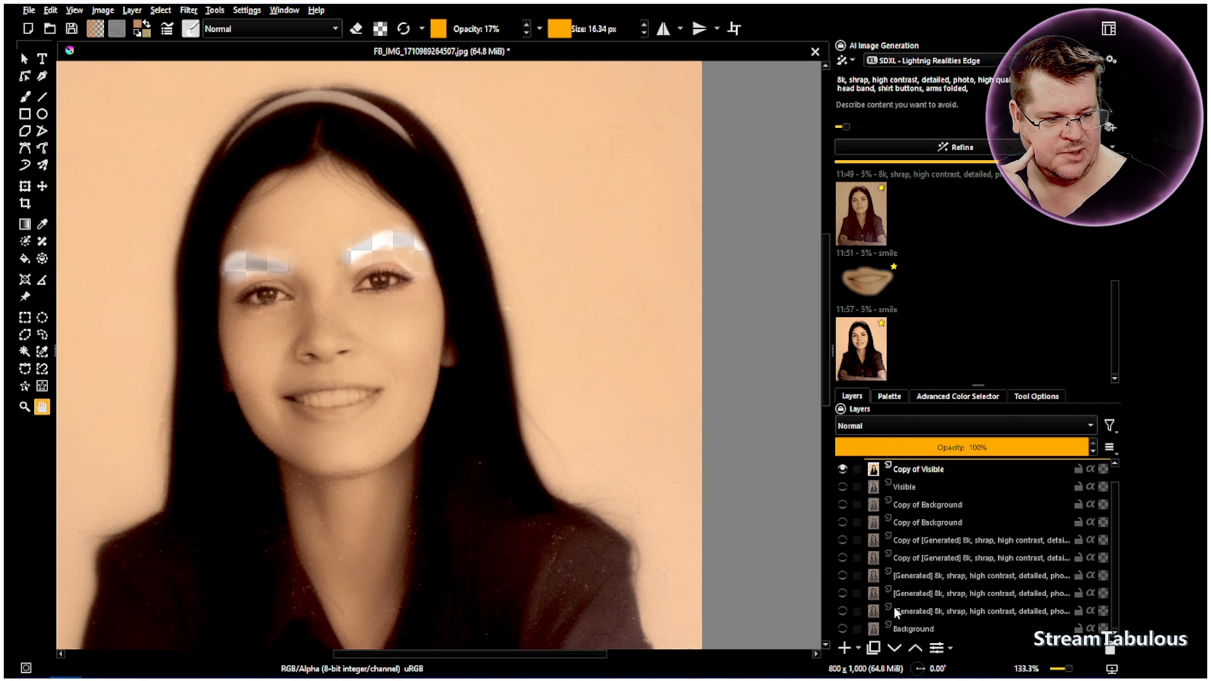
{"action": "right_click", "coordinate": [882, 629]}
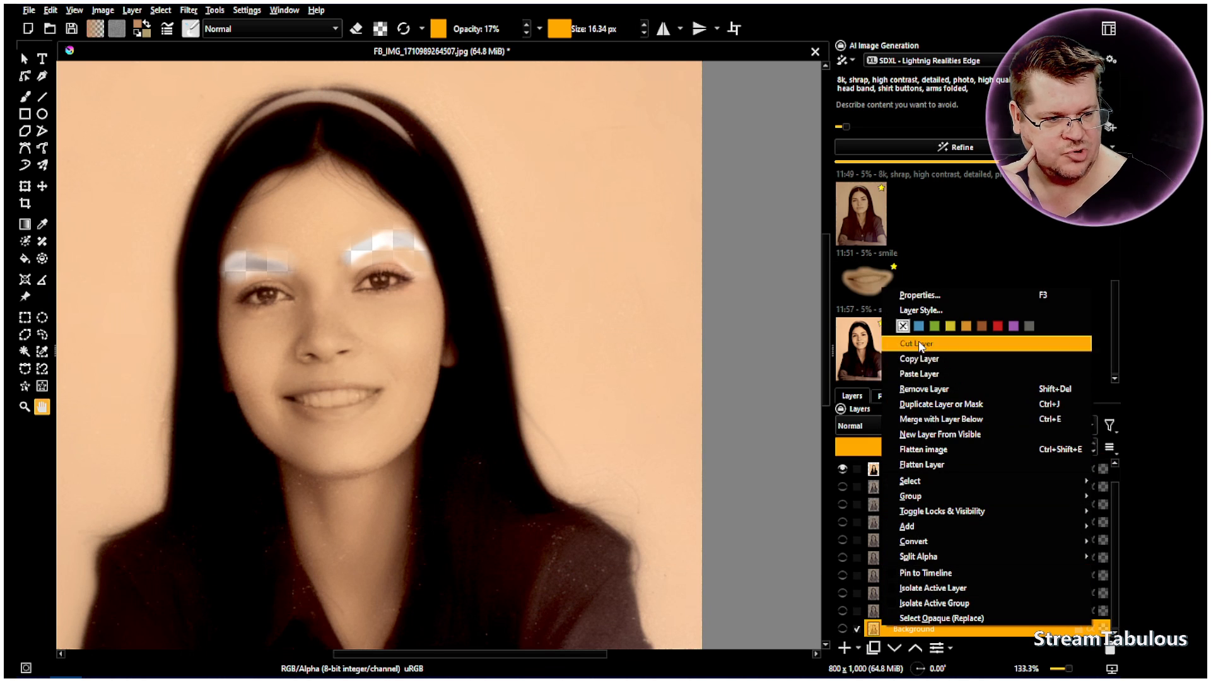
{"action": "left_click", "coordinate": [926, 406]}
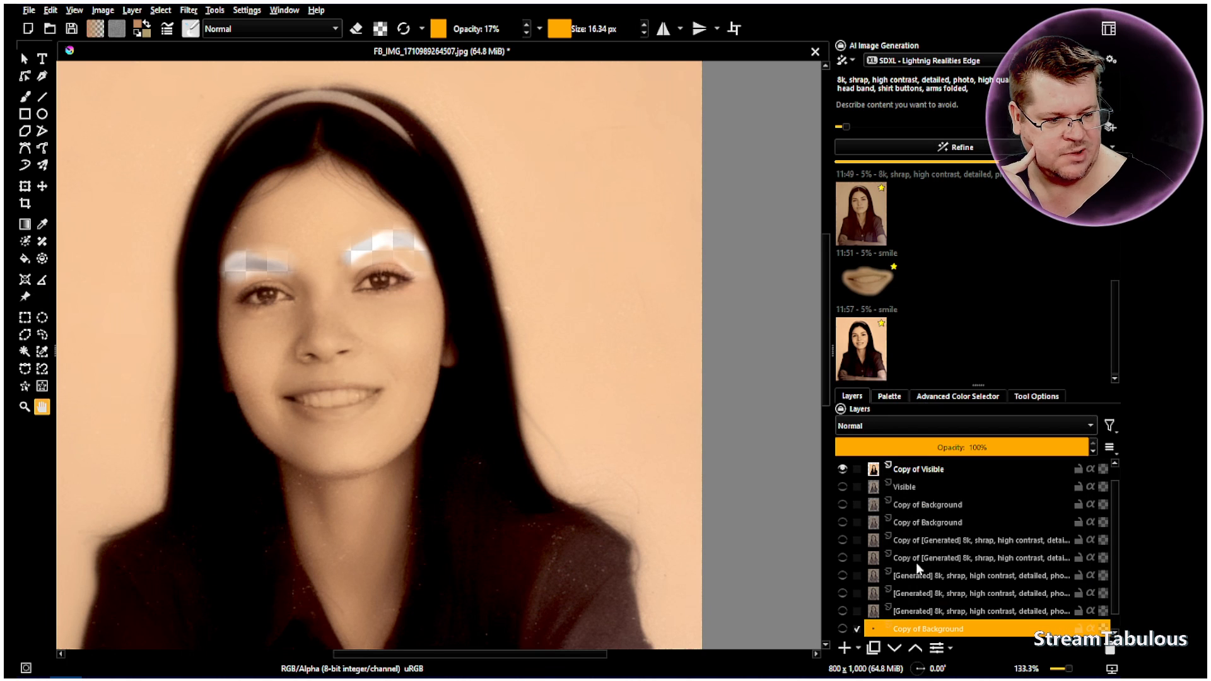
{"action": "left_click", "coordinate": [842, 630]}
Move the visible Copy of Background layer up the stack to directly above Copy of Visible, beneath the generated smile layer
{"action": "scroll", "coordinate": [924, 593], "scroll_direction": "down", "scroll_amount": 1}
{"action": "scroll", "coordinate": [931, 597], "scroll_direction": "up", "scroll_amount": 2}
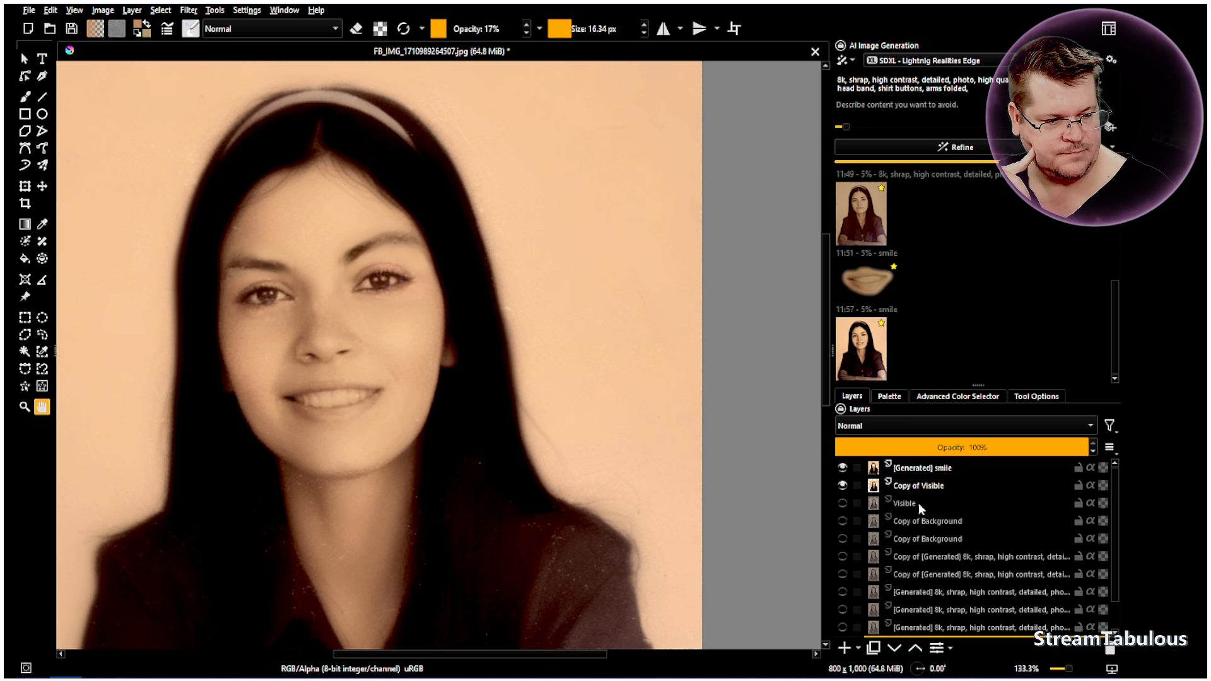
{"action": "right_click", "coordinate": [918, 465]}
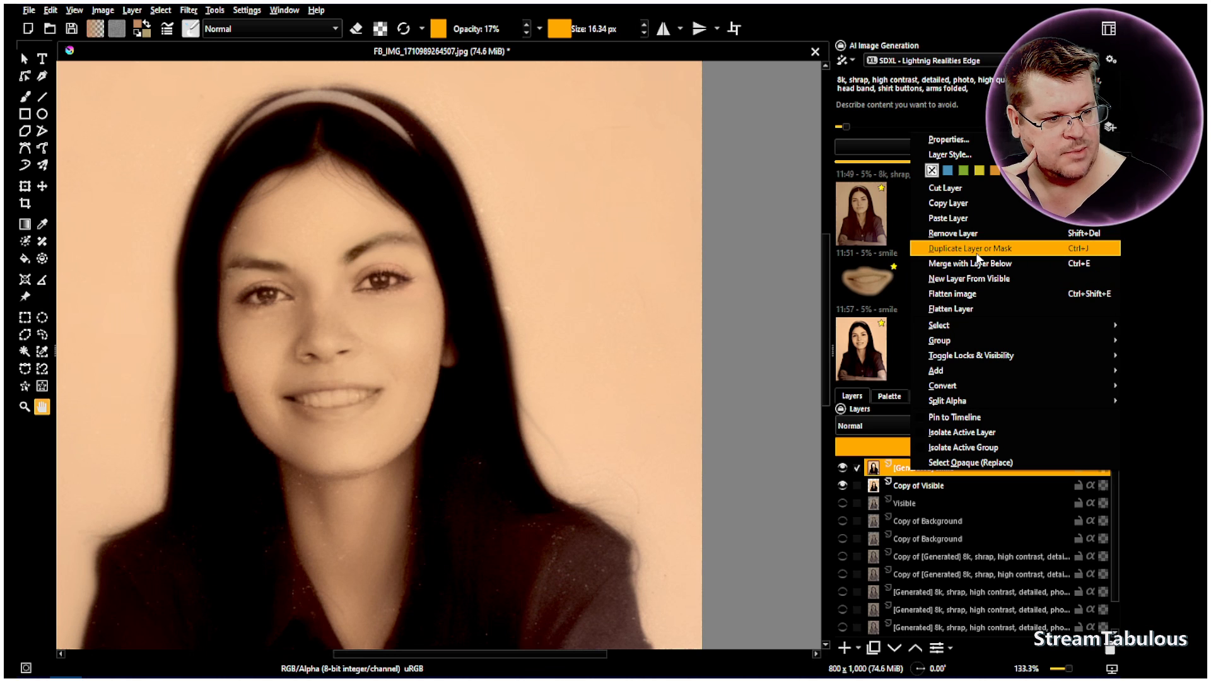
{"action": "left_click", "coordinate": [929, 521]}
{"action": "scroll", "coordinate": [928, 536], "scroll_direction": "down", "scroll_amount": 1}
{"action": "left_click", "coordinate": [915, 611]}
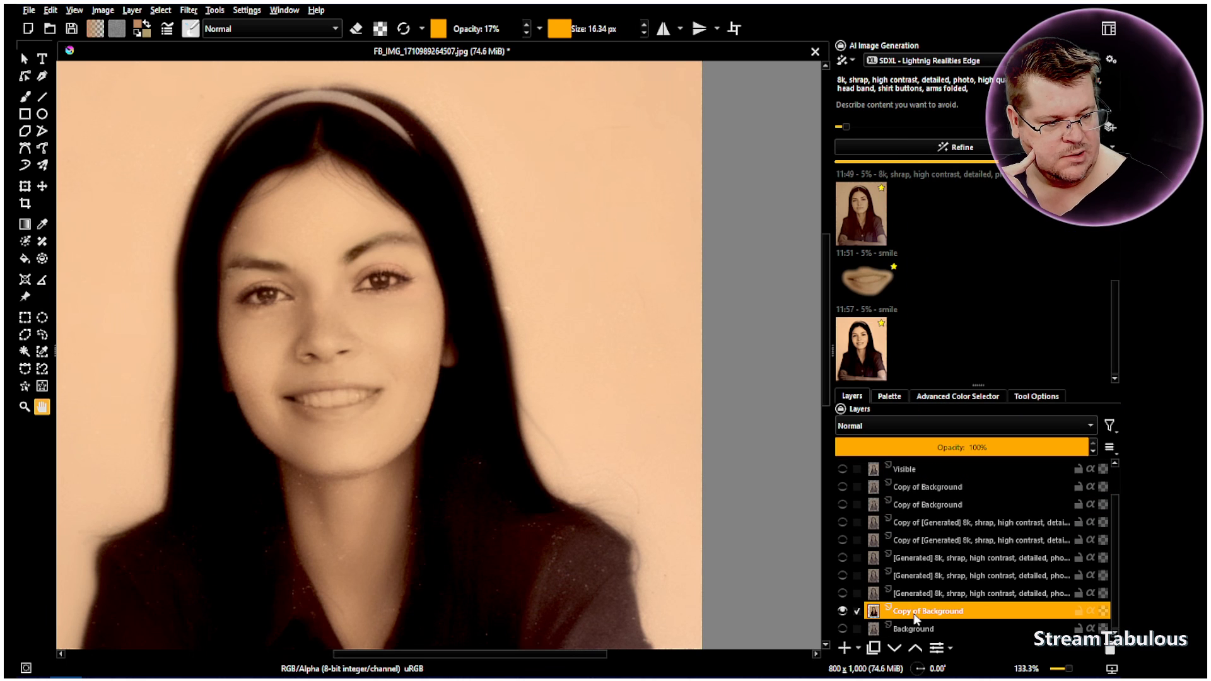
{"action": "left_click_drag", "start_coordinate": [932, 601], "coordinate": [942, 490]}
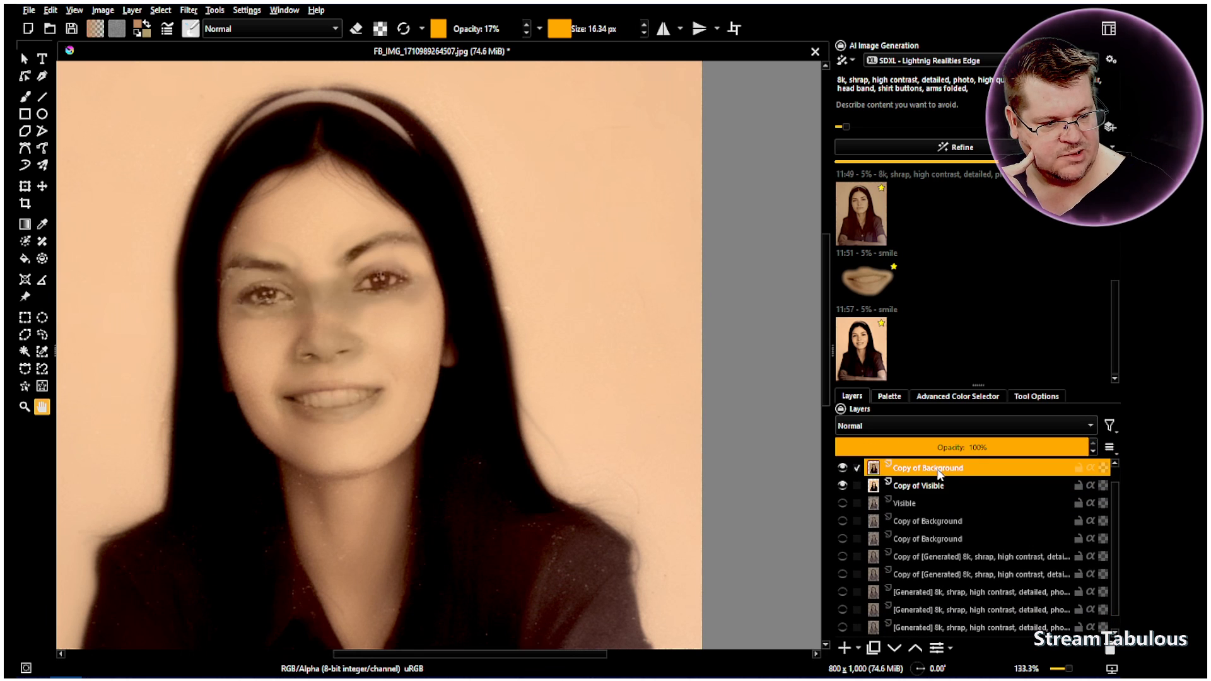
Move the Copy of Background layer down to directly beneath Copy of Visible
{"action": "scroll", "coordinate": [941, 516], "scroll_direction": "up", "scroll_amount": 1}
{"action": "left_click_drag", "start_coordinate": [922, 490], "coordinate": [924, 510]}
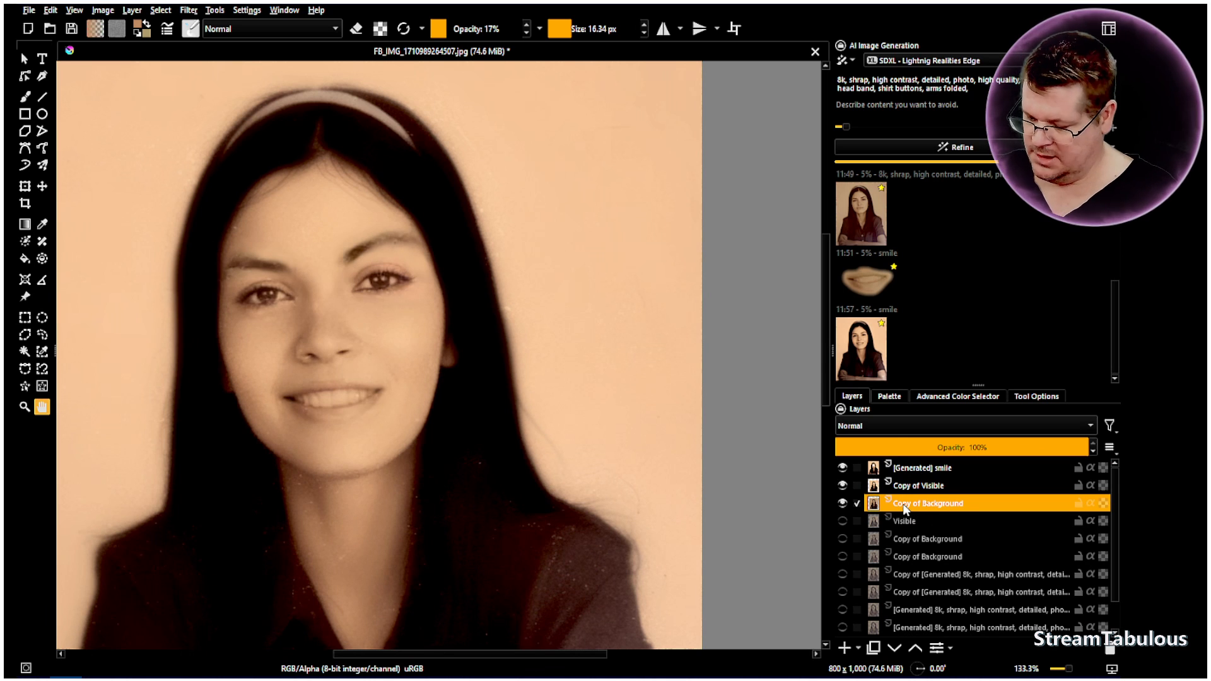
{"action": "left_click", "coordinate": [940, 487], "text": "shift"}
{"action": "left_click", "coordinate": [948, 470], "text": "shift"}
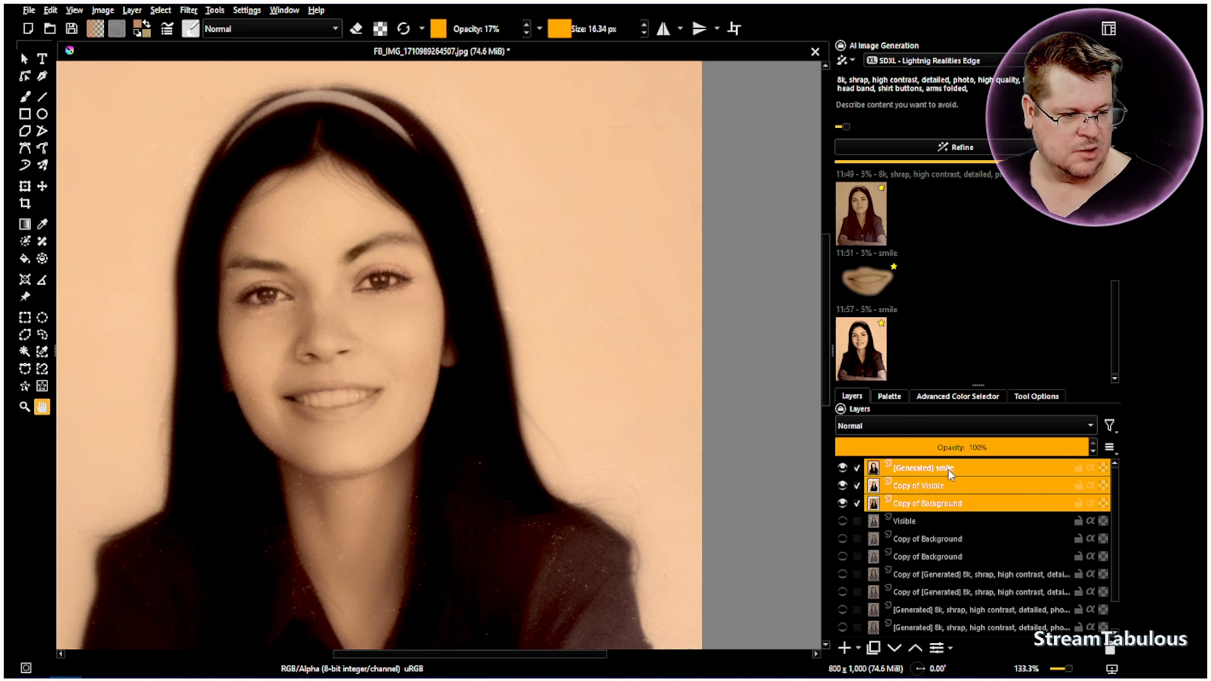
{"action": "right_click", "coordinate": [948, 470]}
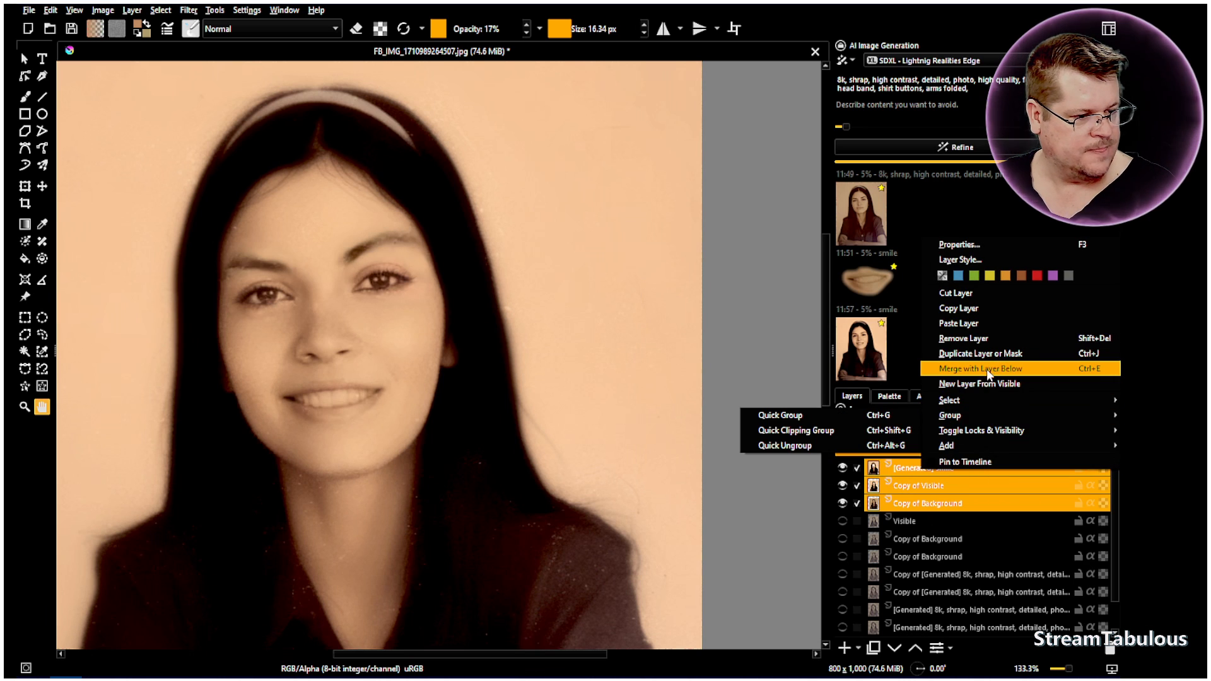
{"action": "left_click", "coordinate": [919, 536]}
Merge the generated smile layer into Copy of Visible, and merge that into Copy of Background with the Smart metadata strategy
{"action": "right_click", "coordinate": [915, 469]}
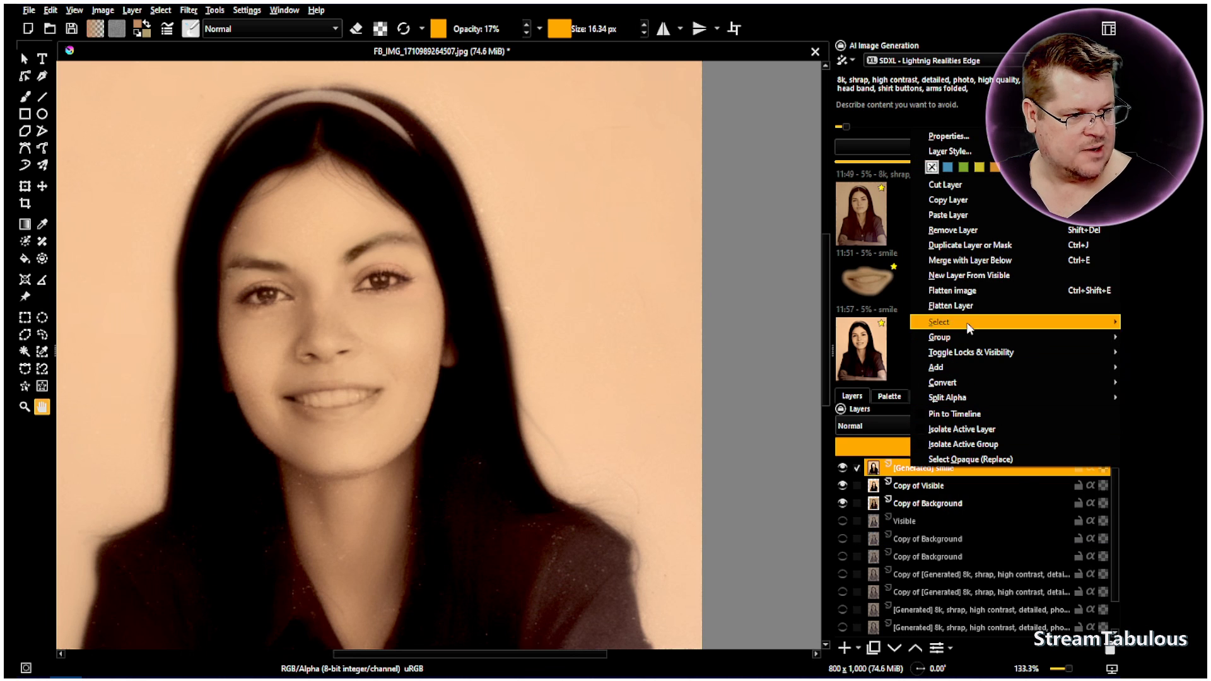
{"action": "left_click", "coordinate": [965, 259]}
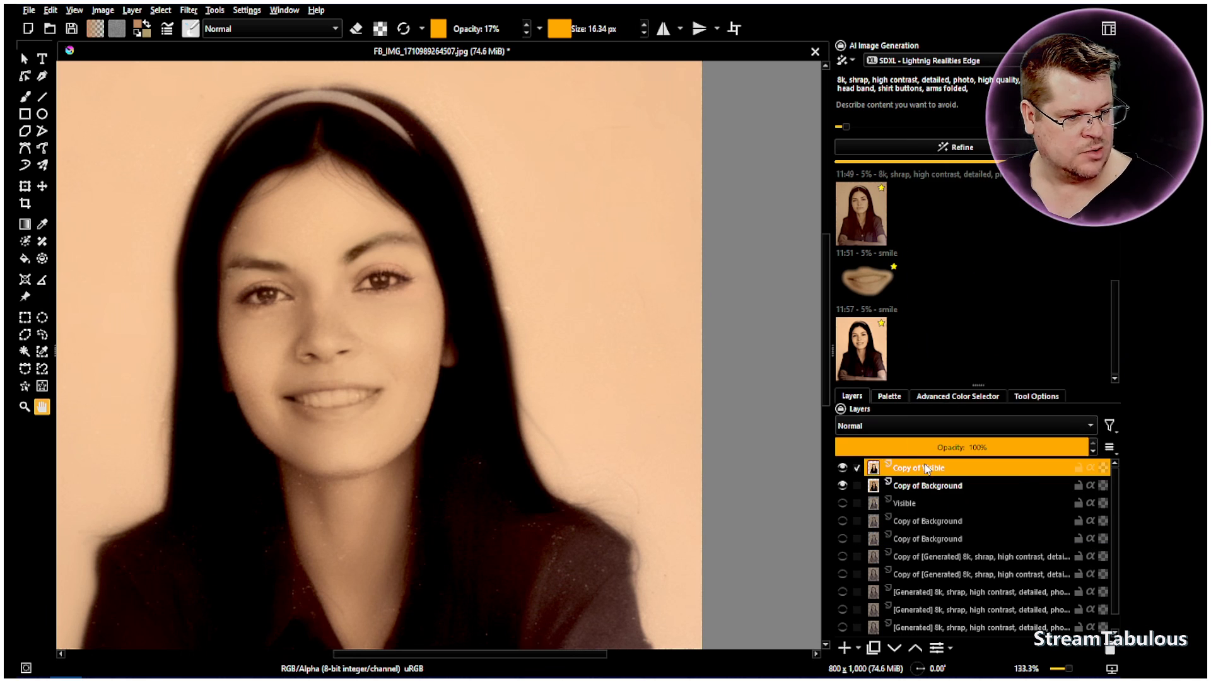
{"action": "right_click", "coordinate": [916, 468]}
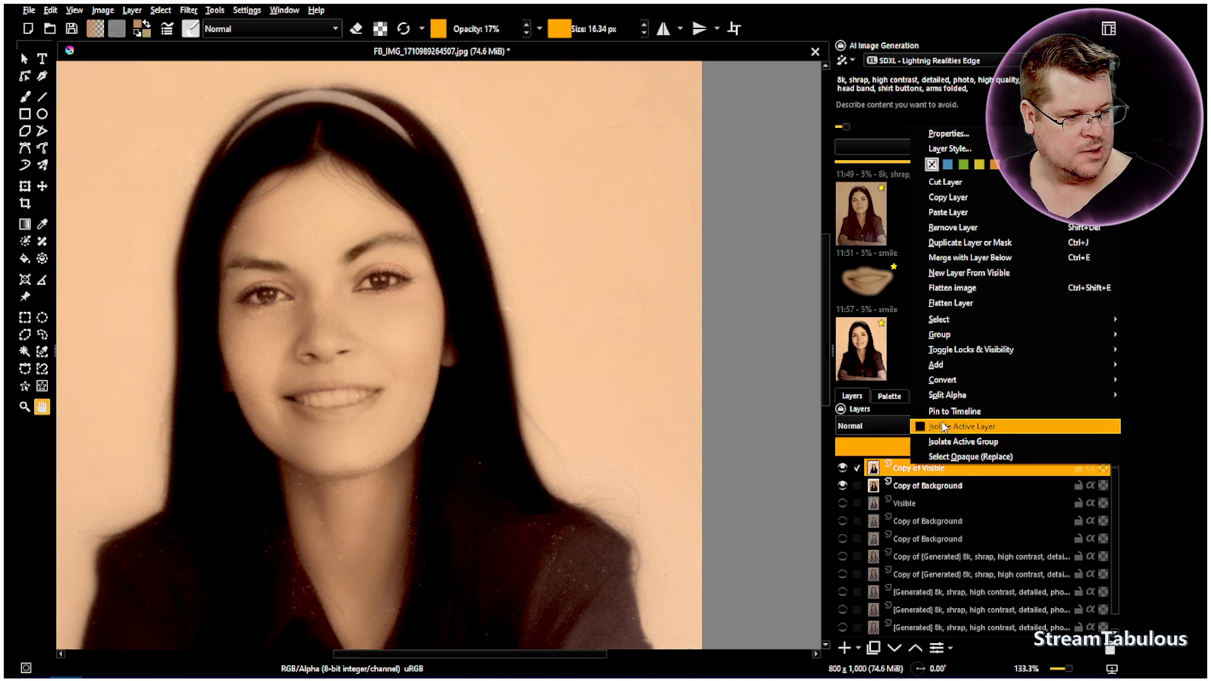
{"action": "left_click", "coordinate": [993, 259]}
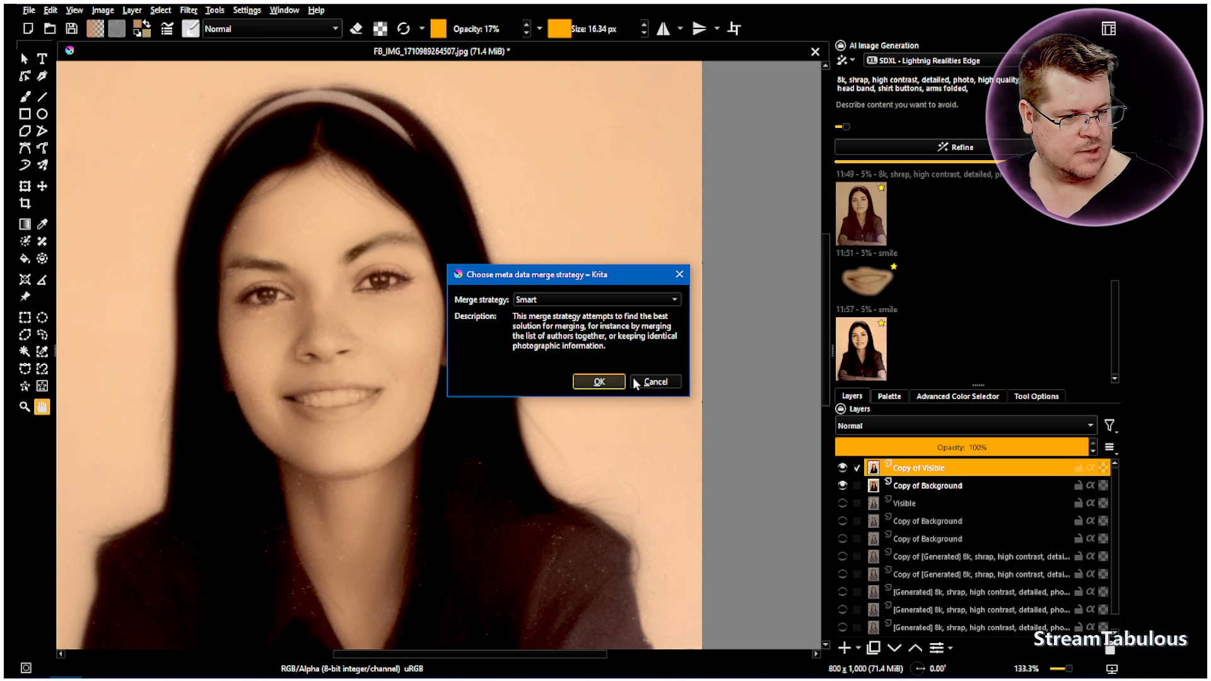
{"action": "left_click", "coordinate": [599, 382]}
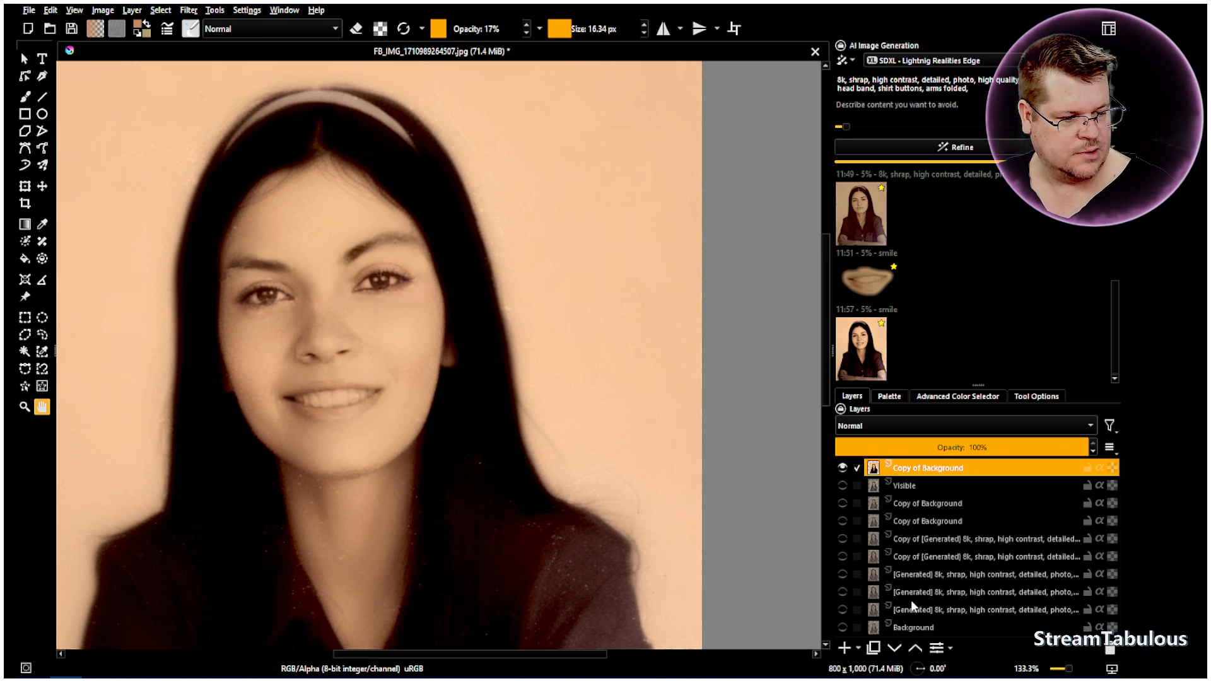
Show the Background layer and toggle the merged Copy of Background to compare the restored face with the original
{"action": "left_click", "coordinate": [843, 627]}
{"action": "left_click", "coordinate": [842, 468]}
{"action": "left_click", "coordinate": [842, 467]}
{"action": "left_click", "coordinate": [841, 467]}
{"action": "left_click", "coordinate": [842, 468]}
{"action": "left_click", "coordinate": [842, 467]}
{"action": "left_click", "coordinate": [842, 468]}
{"action": "left_click", "coordinate": [842, 467]}
{"action": "left_click", "coordinate": [841, 468]}
{"action": "left_click", "coordinate": [842, 467]}
{"action": "left_click", "coordinate": [842, 467]}
{"action": "left_click", "coordinate": [842, 467]}
{"action": "left_click", "coordinate": [842, 467]}
{"action": "left_click", "coordinate": [842, 468]}
{"action": "left_click", "coordinate": [842, 468]}
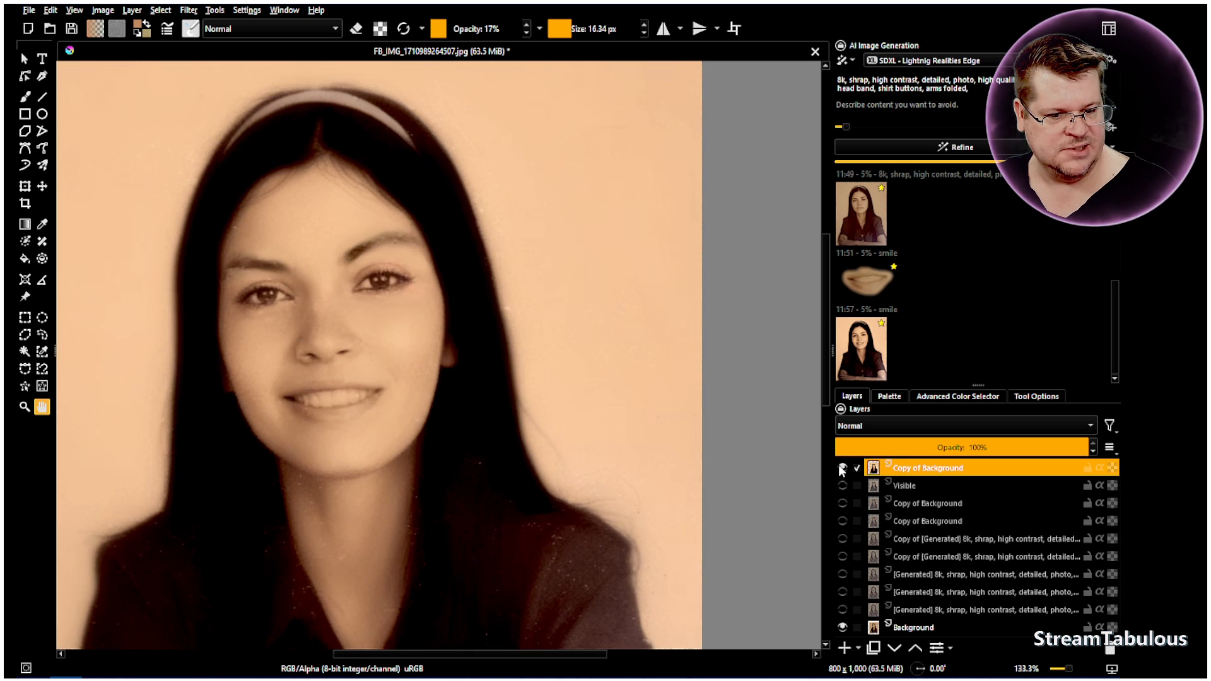
Toggle the merged Copy of Background layer to compare the whole restored portrait with the damaged original
{"action": "scroll", "coordinate": [452, 461], "scroll_direction": "down", "scroll_amount": 2}
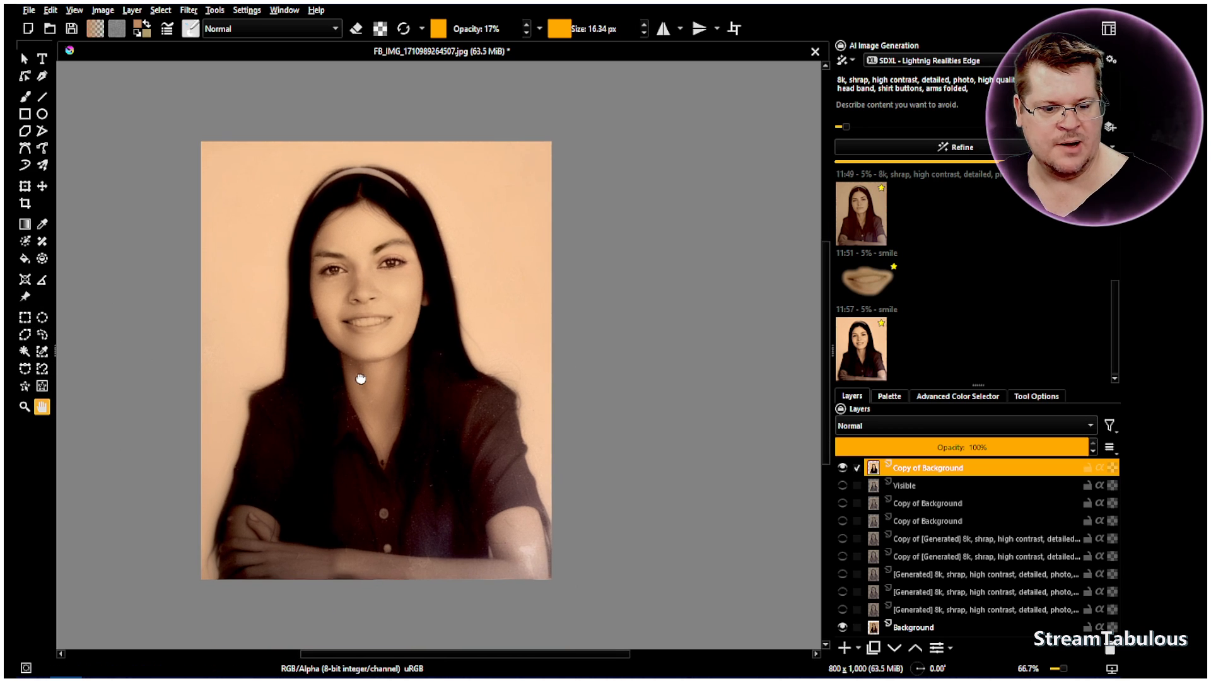
{"action": "scroll", "coordinate": [378, 441], "scroll_direction": "up", "scroll_amount": 1}
{"action": "scroll", "coordinate": [384, 450], "scroll_direction": "down", "scroll_amount": 1}
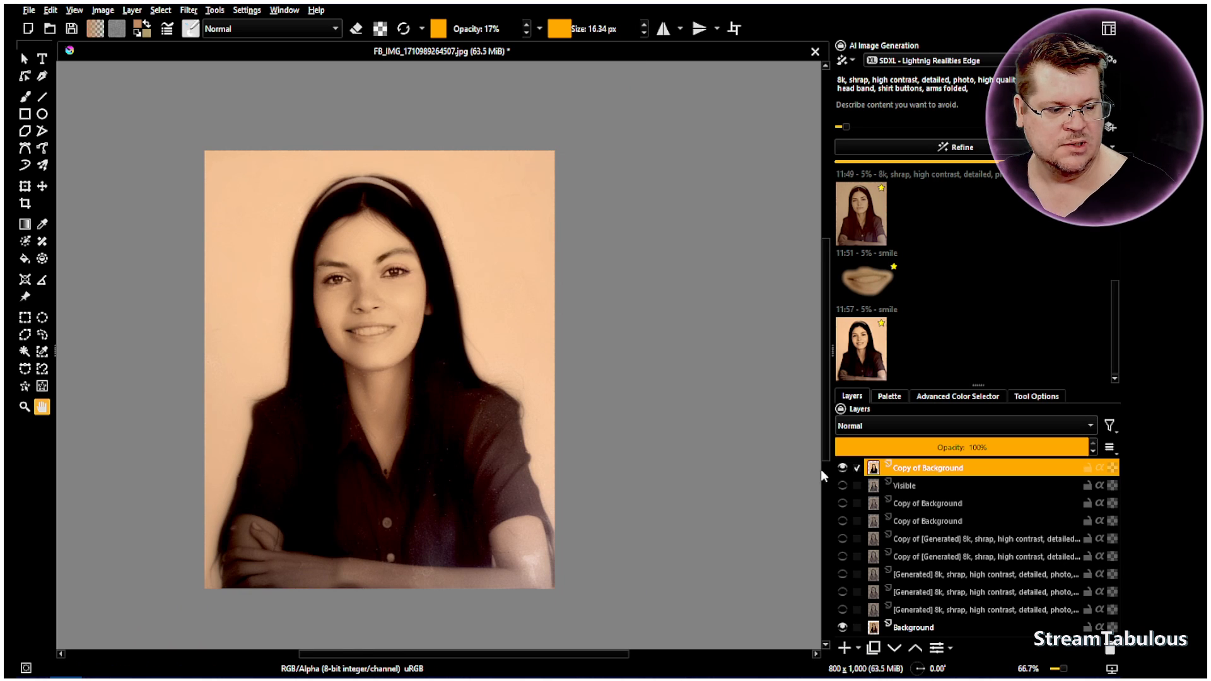
{"action": "left_click", "coordinate": [842, 468]}
{"action": "left_click", "coordinate": [841, 467]}
{"action": "left_click", "coordinate": [840, 468]}
{"action": "left_click", "coordinate": [841, 467]}
{"action": "left_click", "coordinate": [840, 468]}
{"action": "left_click", "coordinate": [840, 468]}
{"action": "left_click", "coordinate": [840, 467]}
{"action": "left_click", "coordinate": [840, 467]}
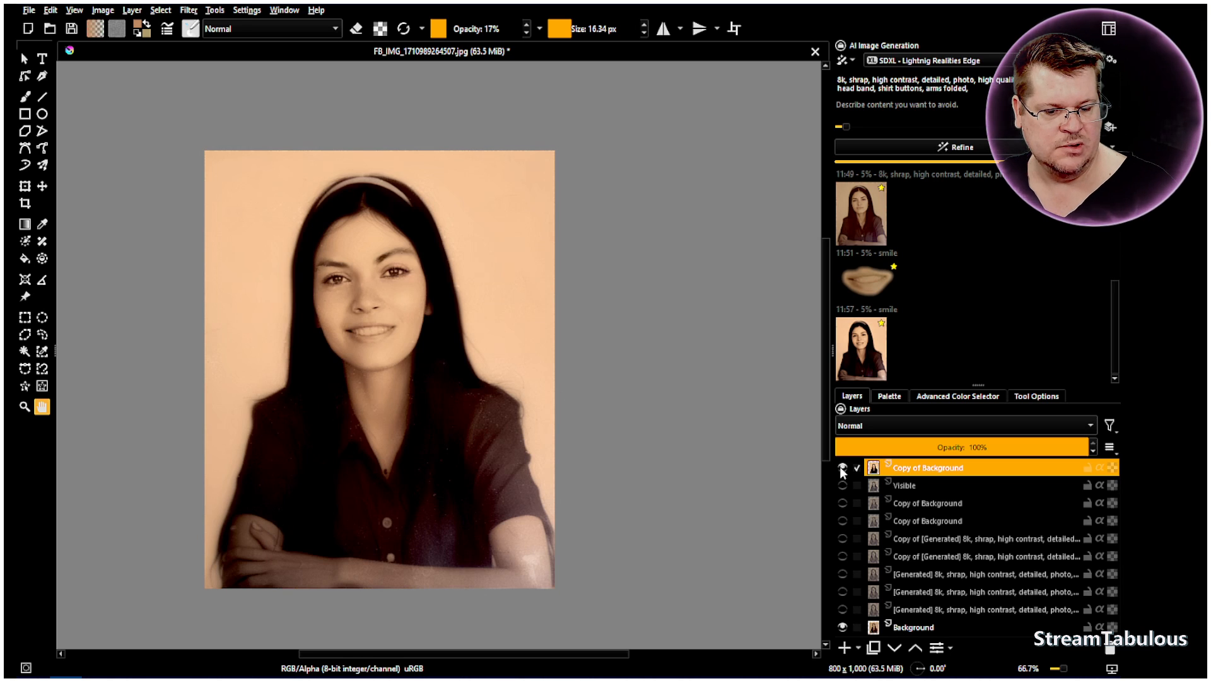
{"action": "scroll", "coordinate": [289, 573], "scroll_direction": "up", "scroll_amount": 4}
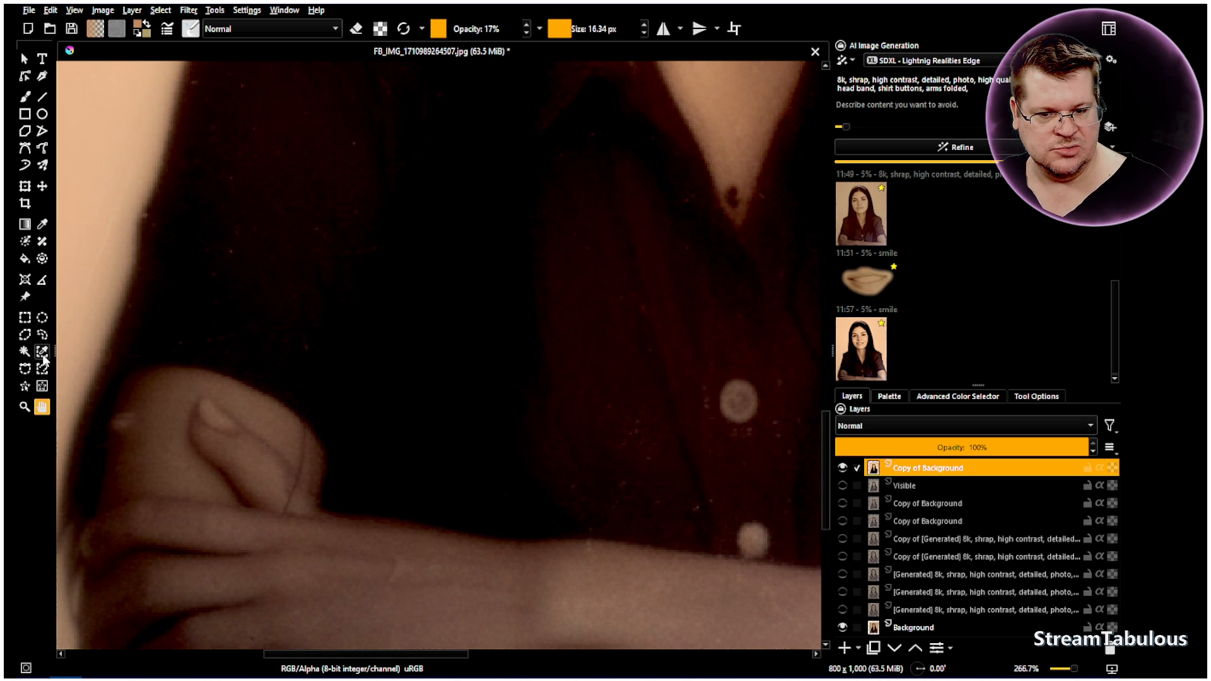
{"action": "left_click", "coordinate": [24, 101]}
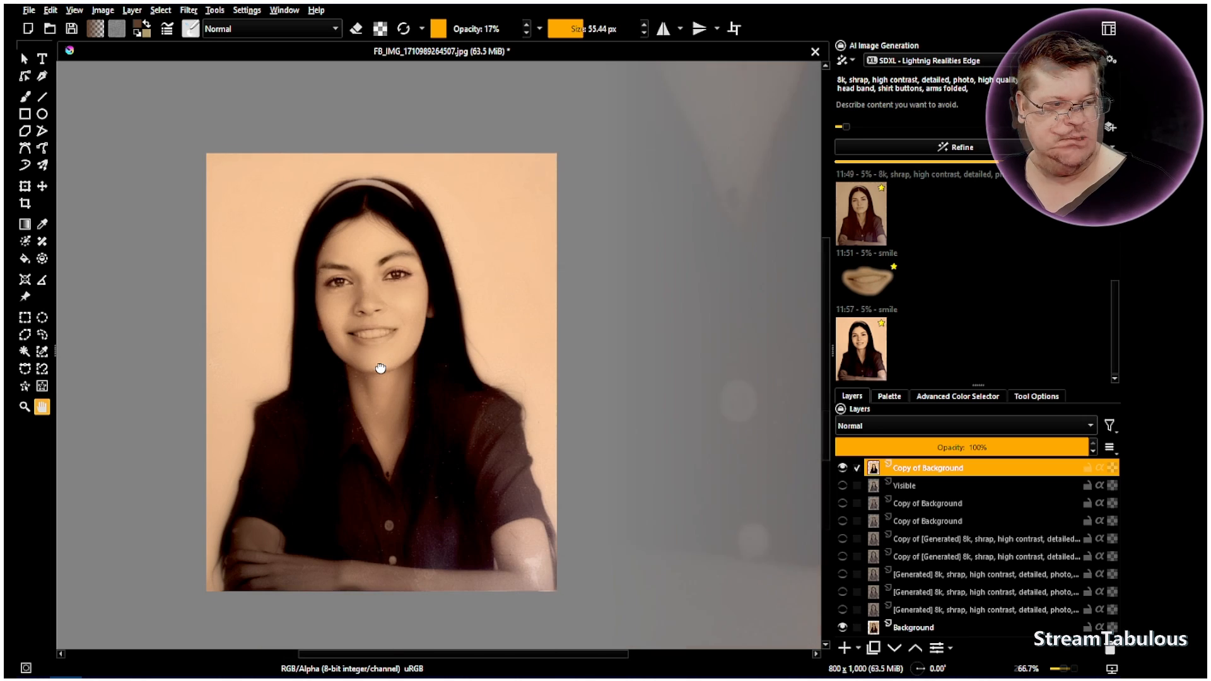
{"action": "left_click_drag", "start_coordinate": [388, 367], "coordinate": [423, 367]}
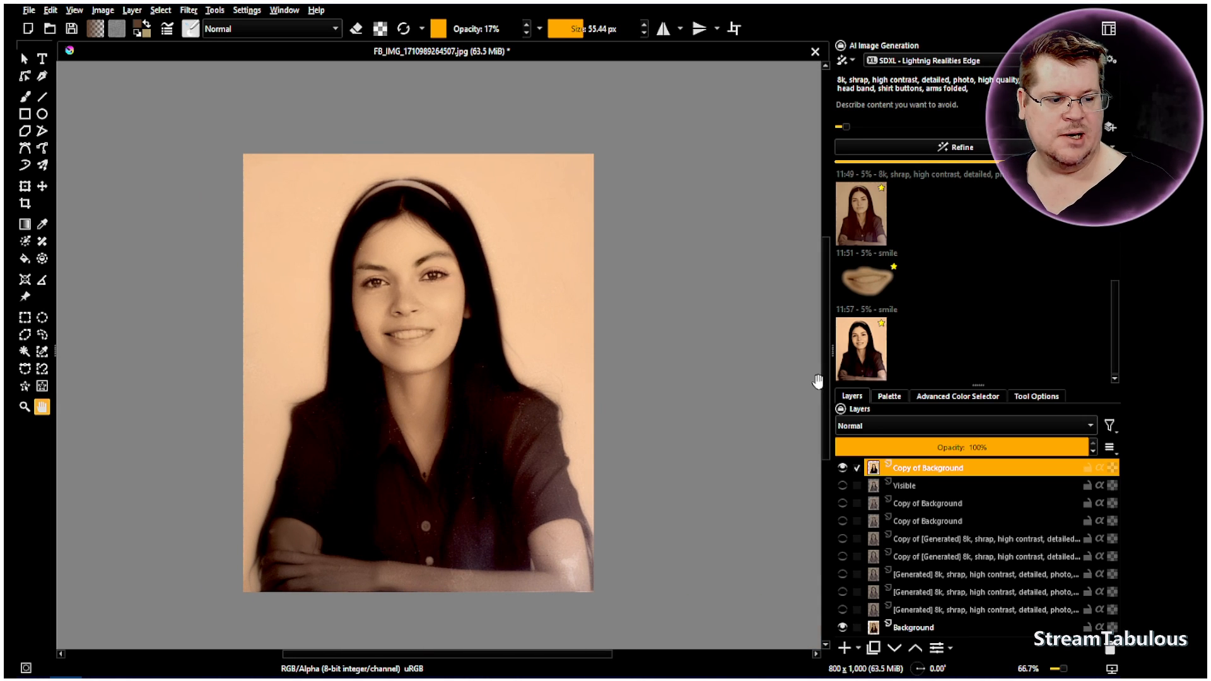
{"action": "left_click", "coordinate": [841, 467]}
{"action": "left_click", "coordinate": [841, 467]}
{"action": "left_click", "coordinate": [840, 468]}
{"action": "left_click", "coordinate": [842, 468]}
{"action": "left_click", "coordinate": [841, 468]}
{"action": "left_click", "coordinate": [842, 468]}
{"action": "left_click", "coordinate": [841, 468]}
{"action": "left_click", "coordinate": [842, 468]}
Examine the nose and mouth at close range with the merged Copy of Background layer switched on and off
{"action": "key", "text": "plus"}
{"action": "key", "text": "plus"}
{"action": "key", "text": "plus"}
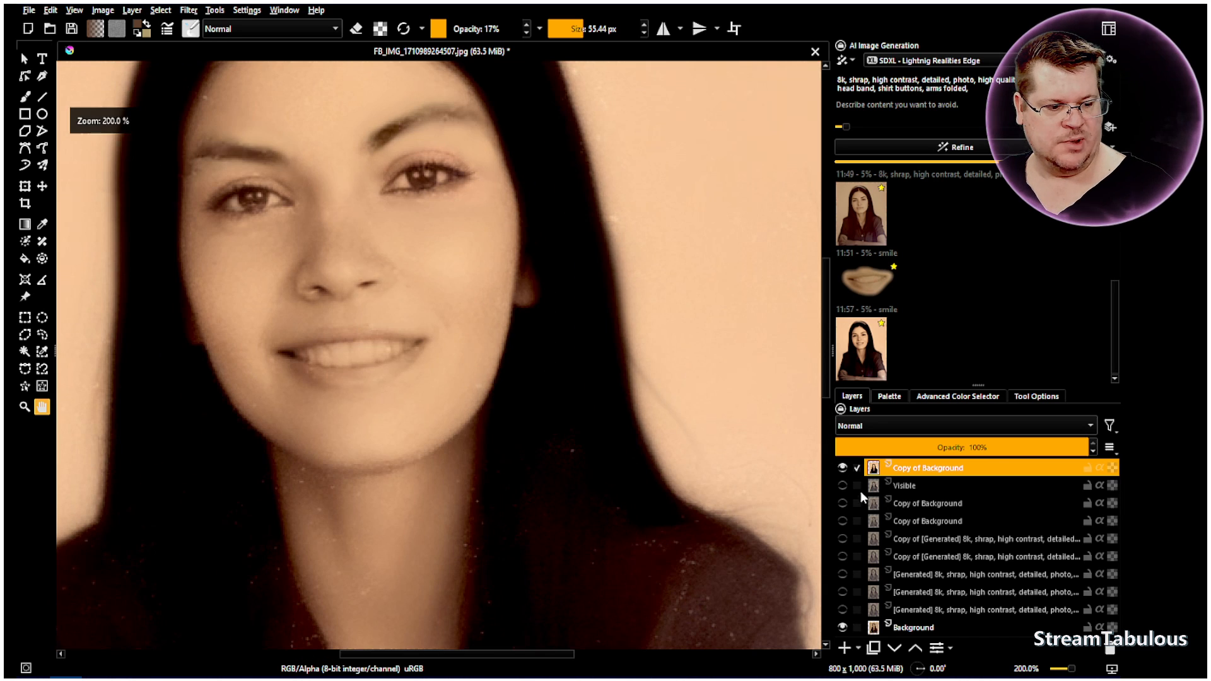
{"action": "left_click", "coordinate": [842, 467]}
{"action": "scroll", "coordinate": [297, 270], "scroll_direction": "up", "scroll_amount": 4}
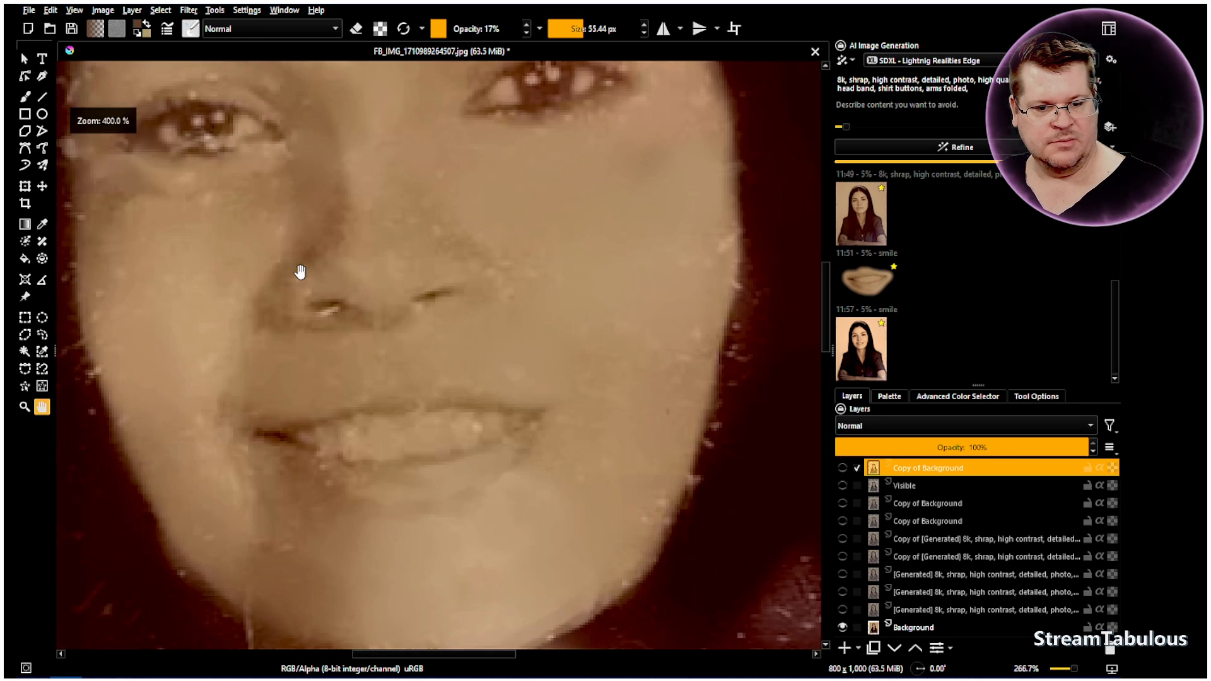
{"action": "left_click", "coordinate": [843, 468]}
{"action": "left_click", "coordinate": [843, 468]}
{"action": "left_click", "coordinate": [842, 468]}
{"action": "left_click", "coordinate": [843, 468]}
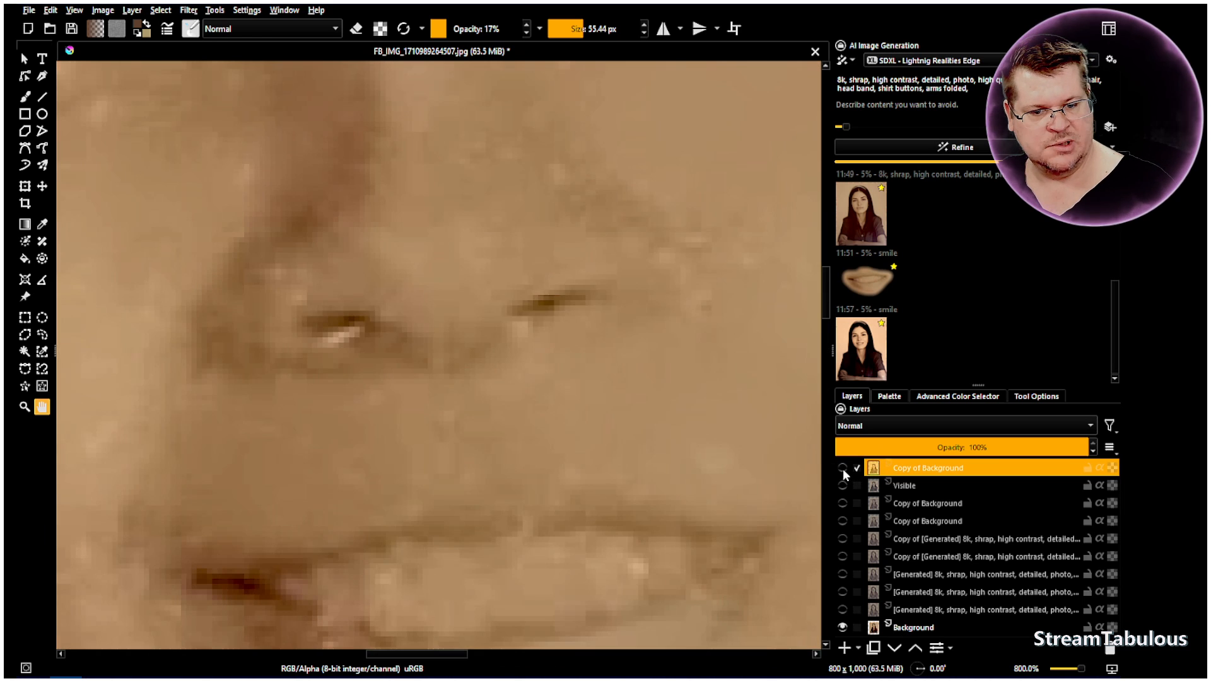
{"action": "left_click", "coordinate": [843, 468]}
{"action": "left_click", "coordinate": [843, 468]}
{"action": "left_click", "coordinate": [842, 468]}
{"action": "scroll", "coordinate": [641, 382], "scroll_direction": "down", "scroll_amount": 4}
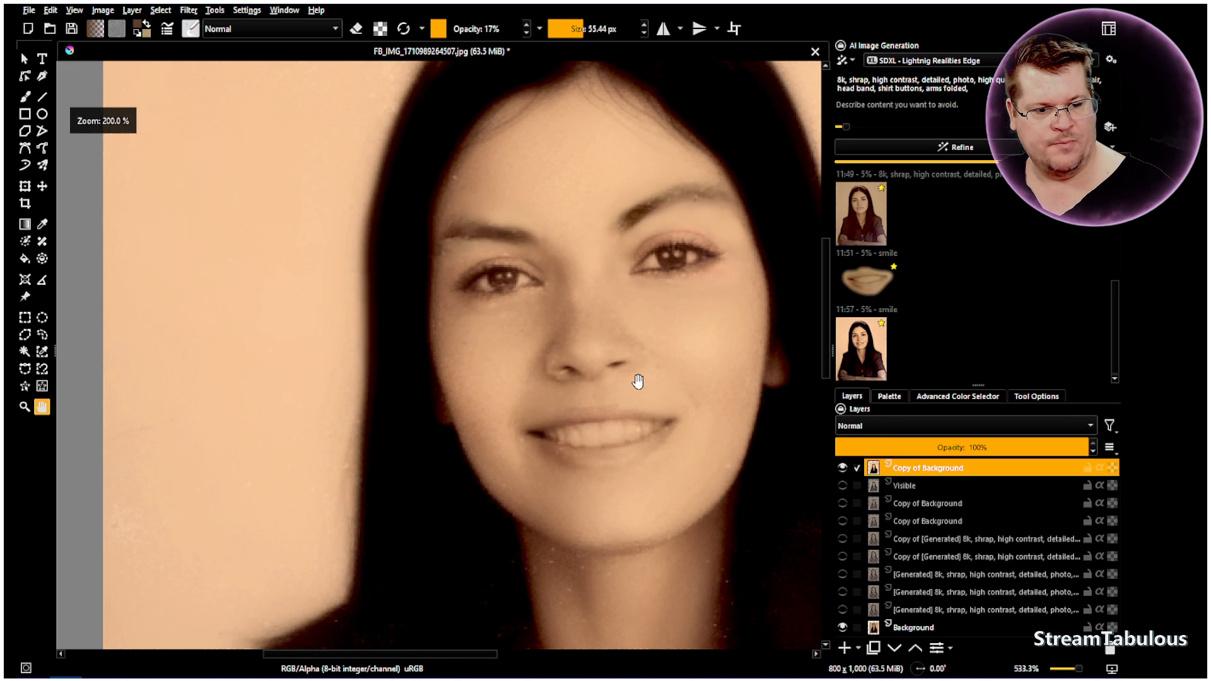
{"action": "left_click_drag", "start_coordinate": [656, 370], "coordinate": [358, 308]}
{"action": "scroll", "coordinate": [376, 344], "scroll_direction": "down", "scroll_amount": 2}
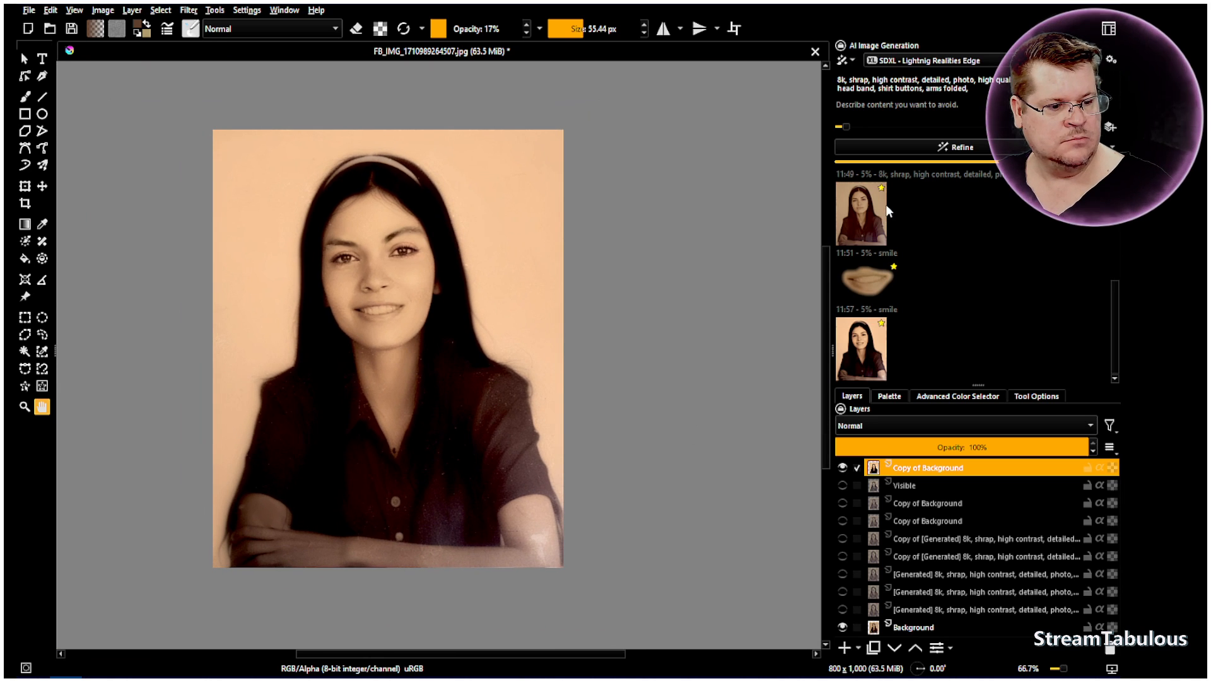
Add "color," at the start of the AI prompt and raise the generation strength to its maximum
{"action": "left_click_drag", "start_coordinate": [849, 126], "coordinate": [921, 127]}
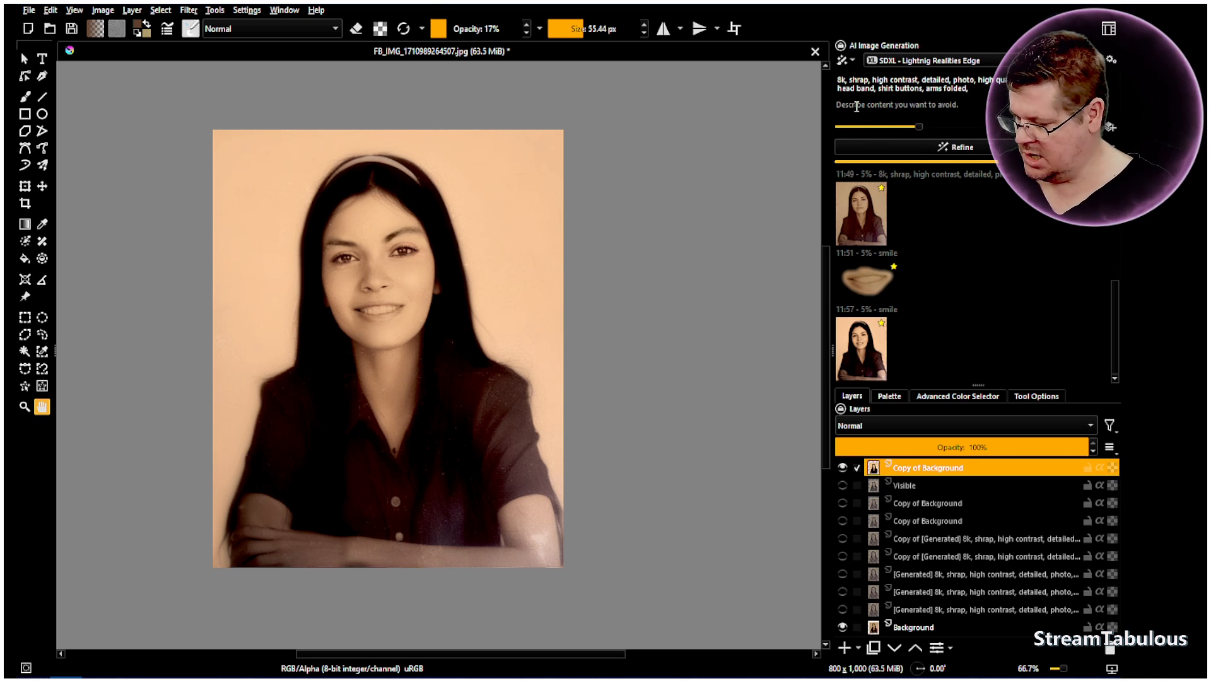
{"action": "type", "text": "olor,"}
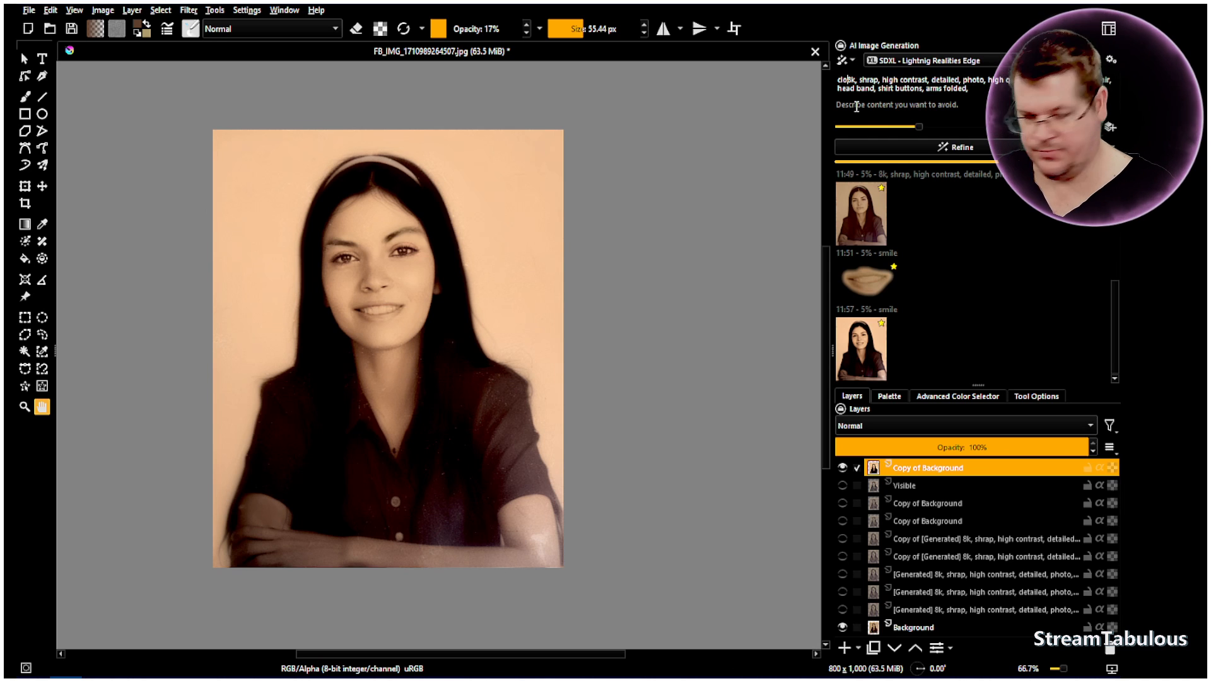
{"action": "left_click_drag", "start_coordinate": [920, 126], "coordinate": [1110, 129]}
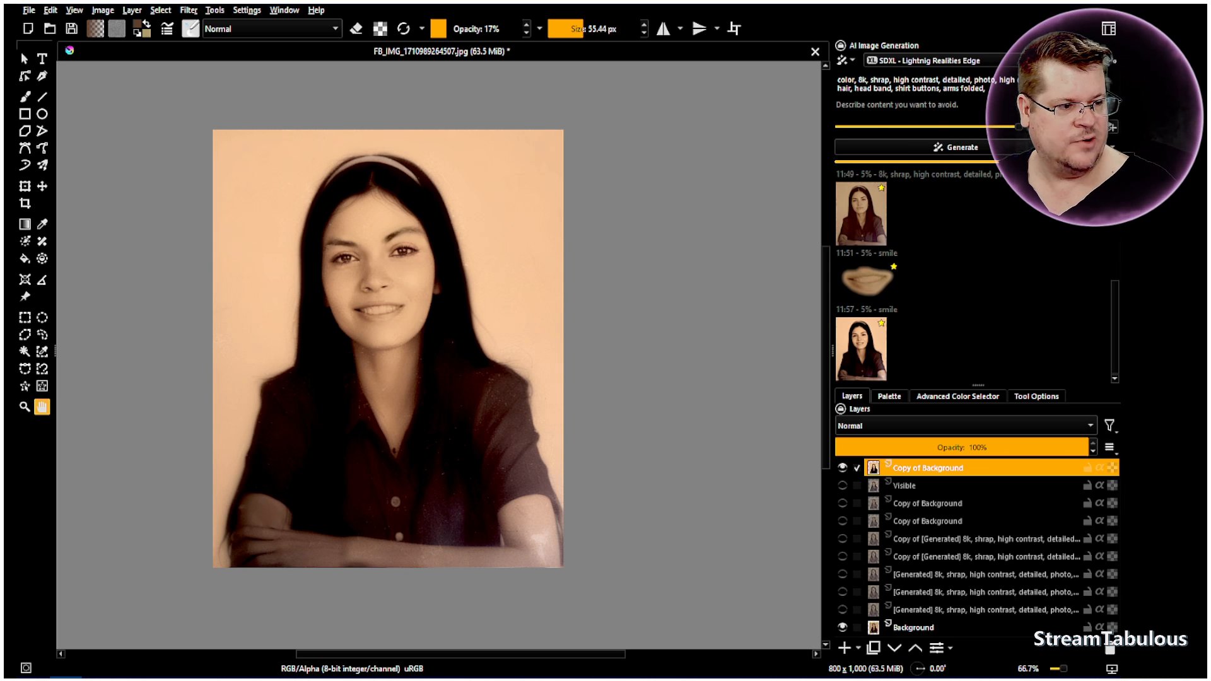
Add a Line Art control to the AI generation and create its control layer from the current image
{"action": "left_click", "coordinate": [1112, 130]}
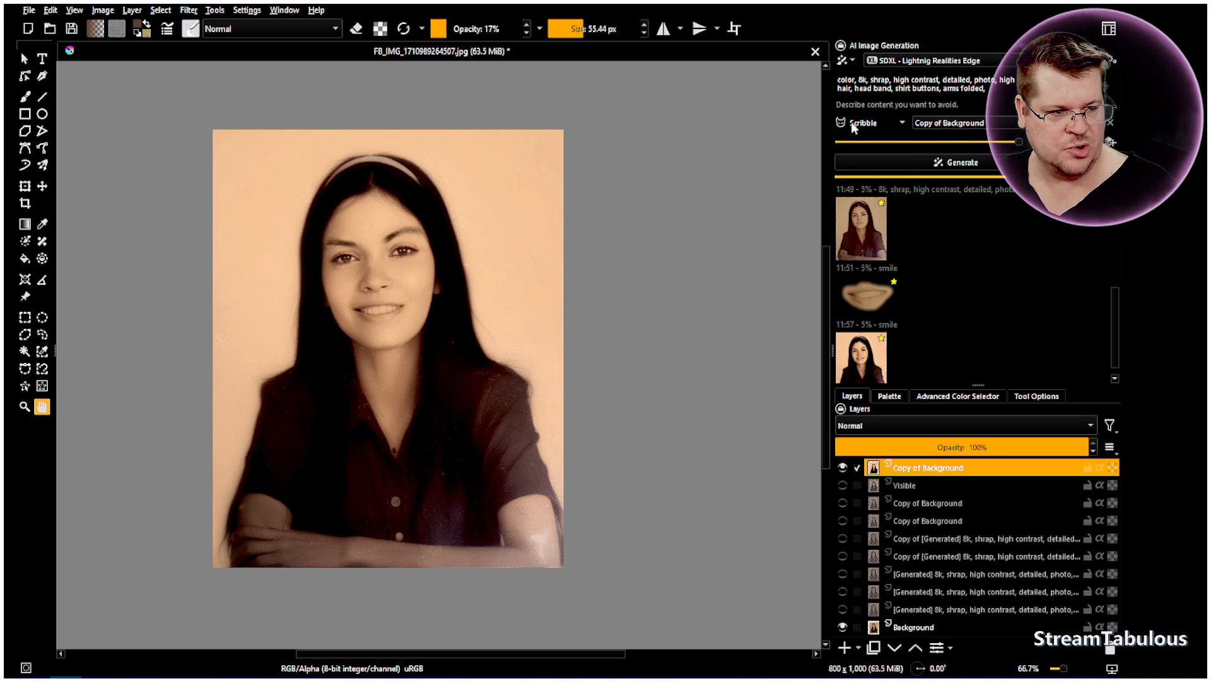
{"action": "left_click", "coordinate": [893, 123]}
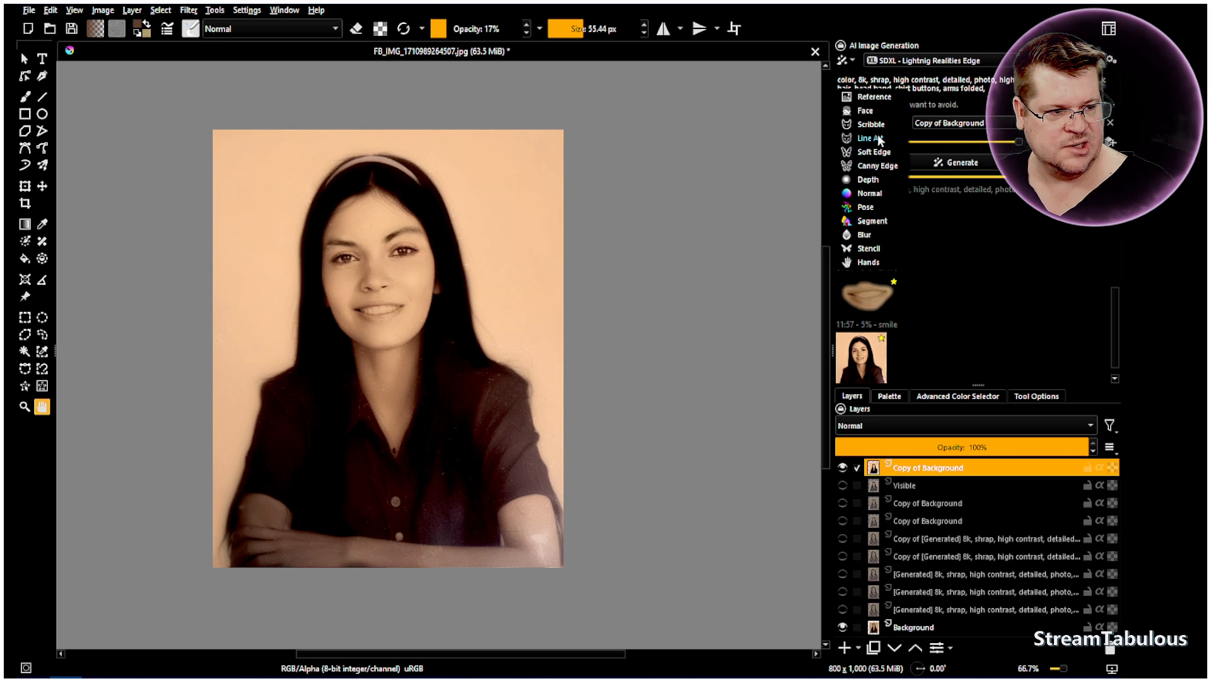
{"action": "left_click", "coordinate": [878, 137]}
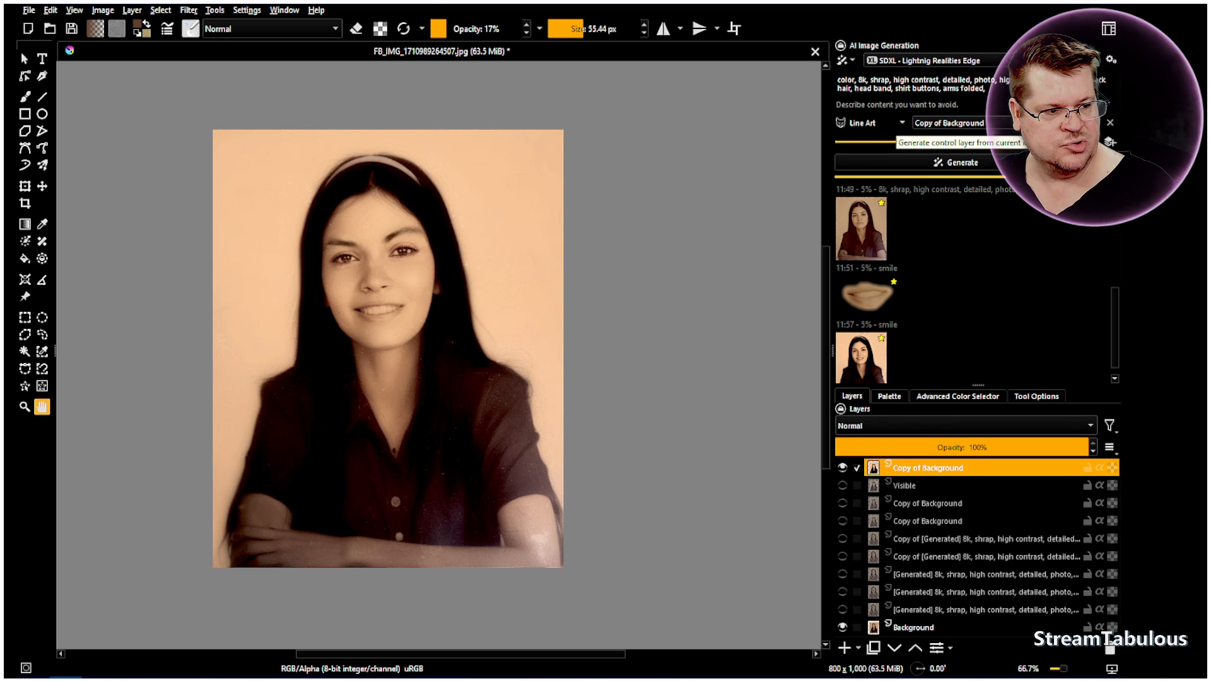
{"action": "left_click", "coordinate": [1110, 142]}
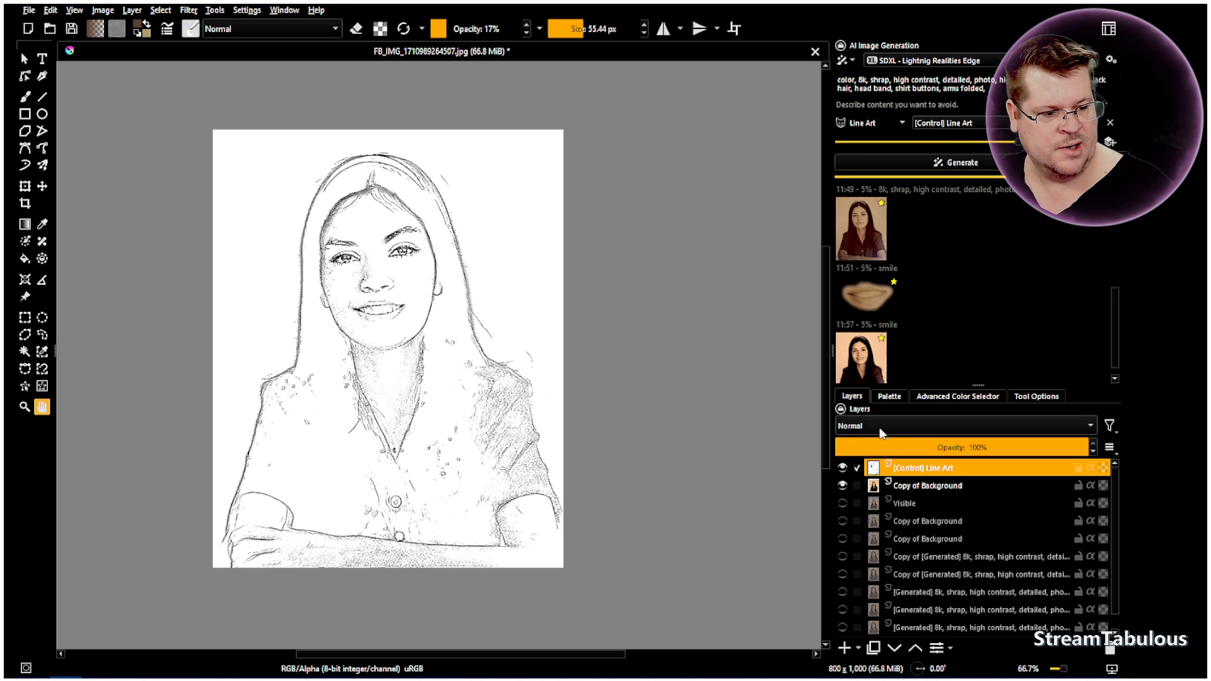
Hide the [Control] Line Art layer and start generating the color version of the portrait
{"action": "left_click", "coordinate": [842, 468]}
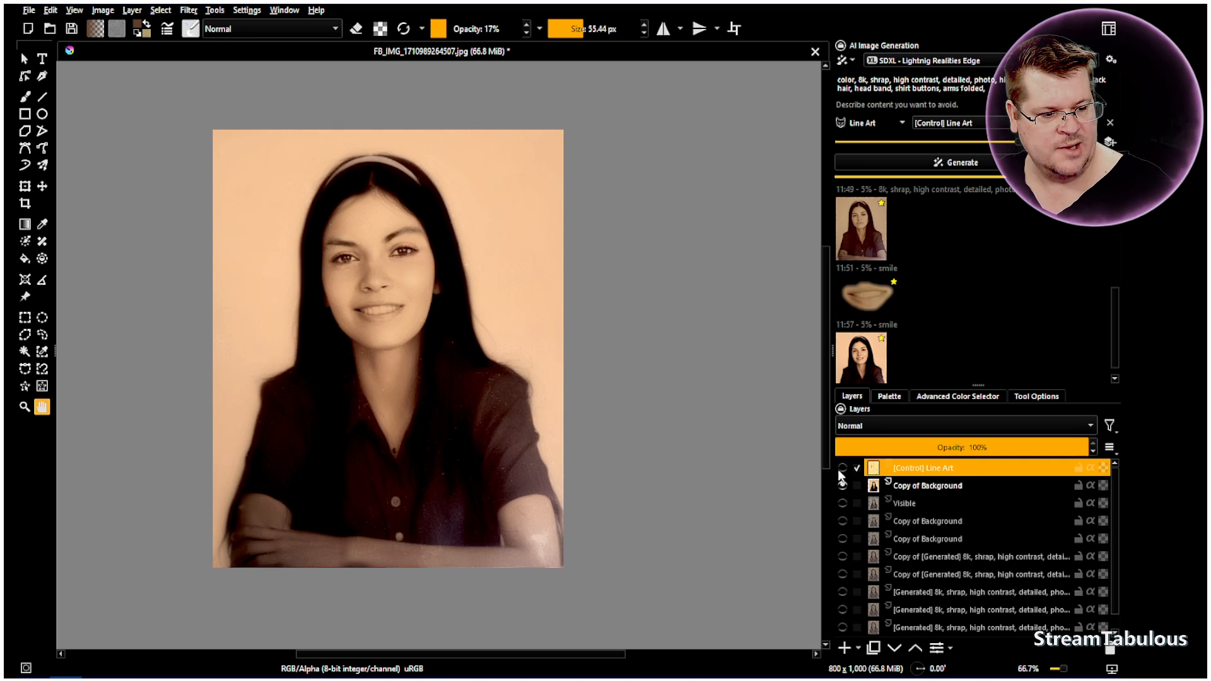
{"action": "left_click", "coordinate": [969, 163]}
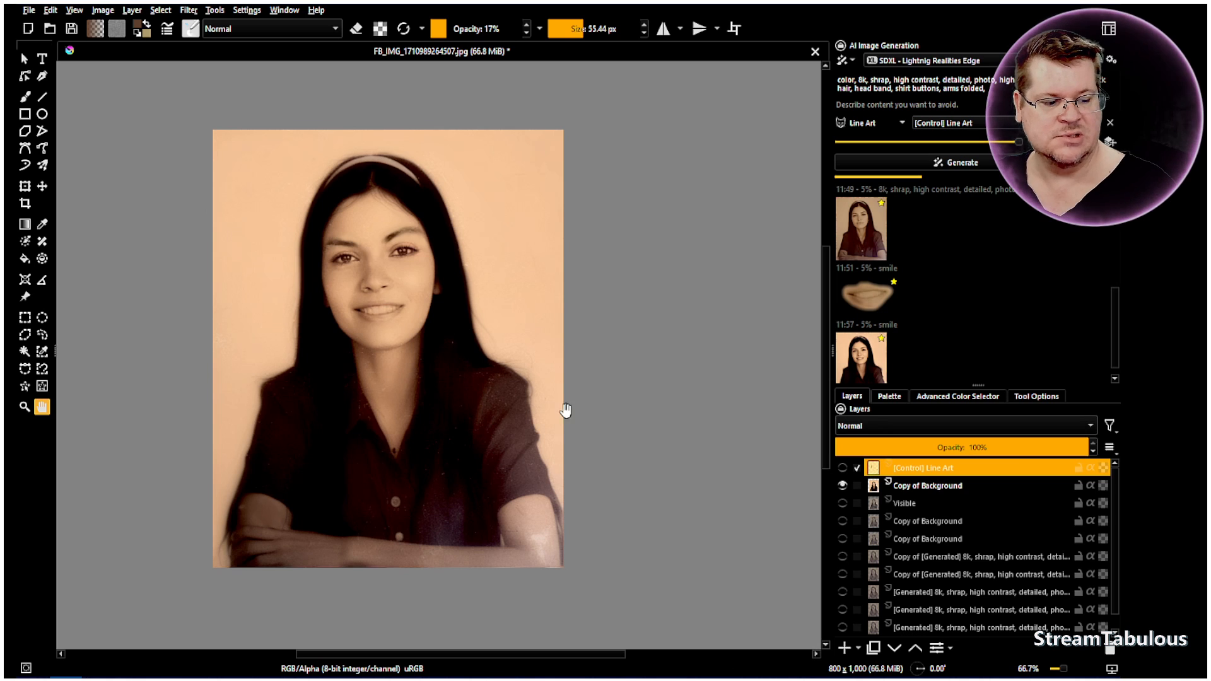
Duplicate the Background layer and move the copy to directly beneath [Control] Line Art, above the merged Copy of Background
{"action": "scroll", "coordinate": [918, 543], "scroll_direction": "down", "scroll_amount": 1}
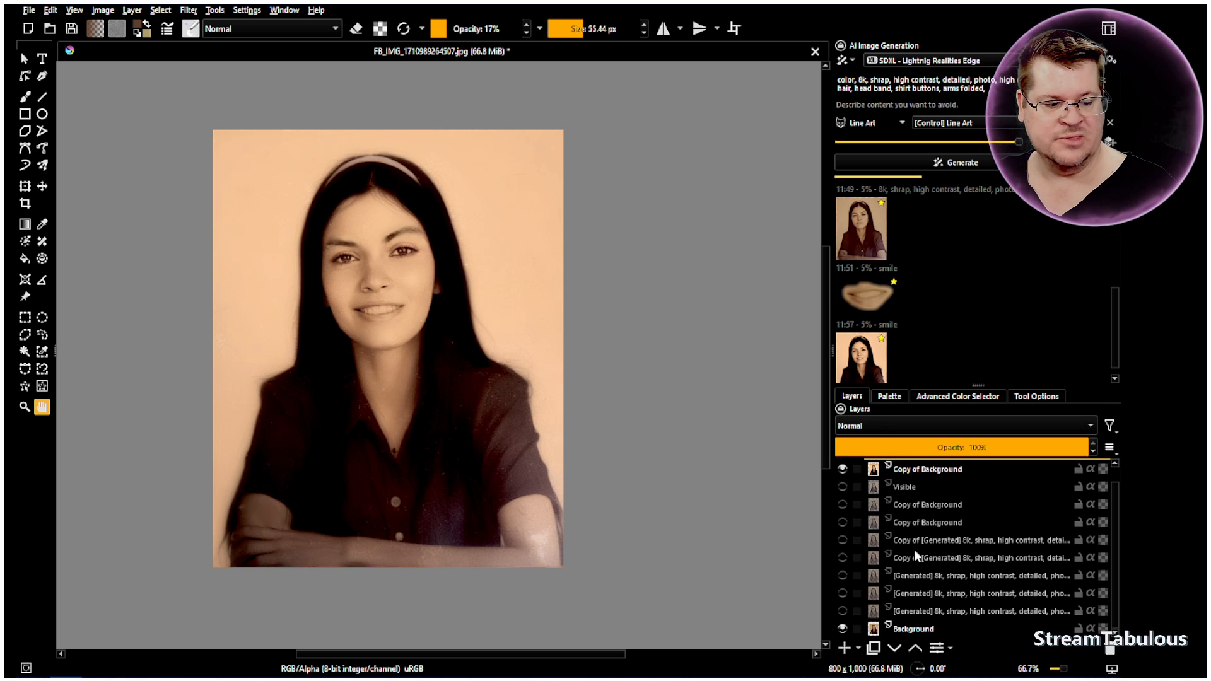
{"action": "left_click", "coordinate": [912, 630]}
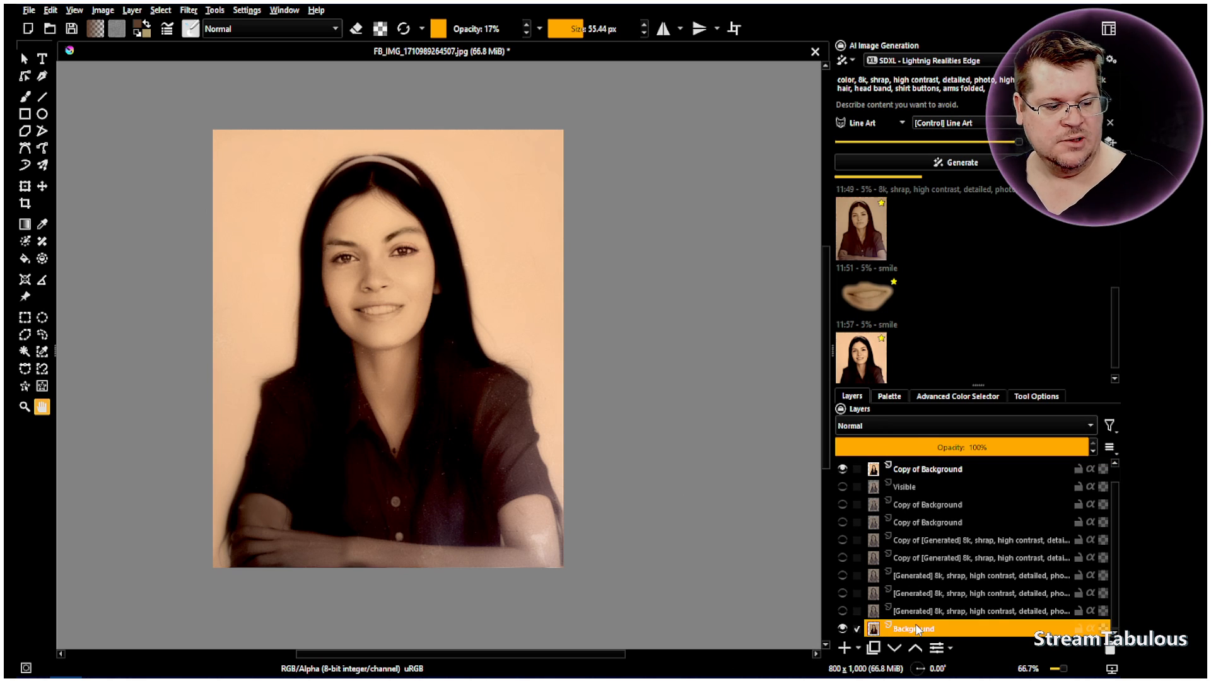
{"action": "right_click", "coordinate": [915, 629]}
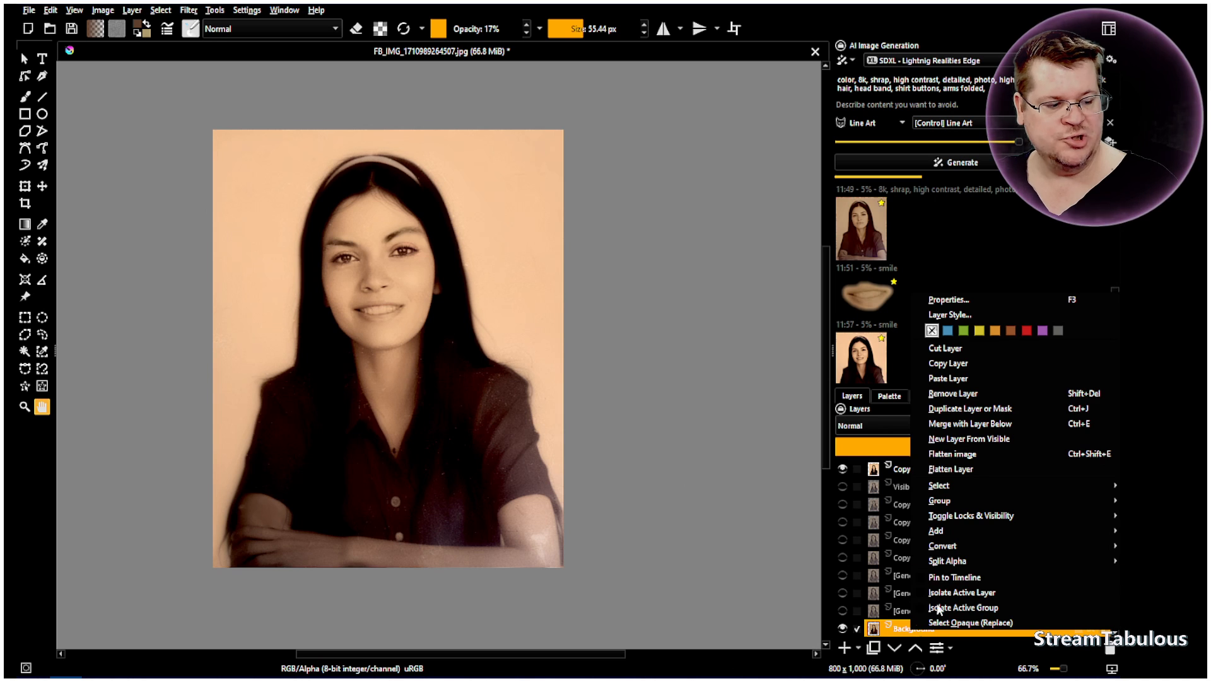
{"action": "left_click", "coordinate": [956, 410]}
{"action": "scroll", "coordinate": [921, 596], "scroll_direction": "down", "scroll_amount": 1}
{"action": "left_click_drag", "start_coordinate": [919, 617], "coordinate": [926, 464]}
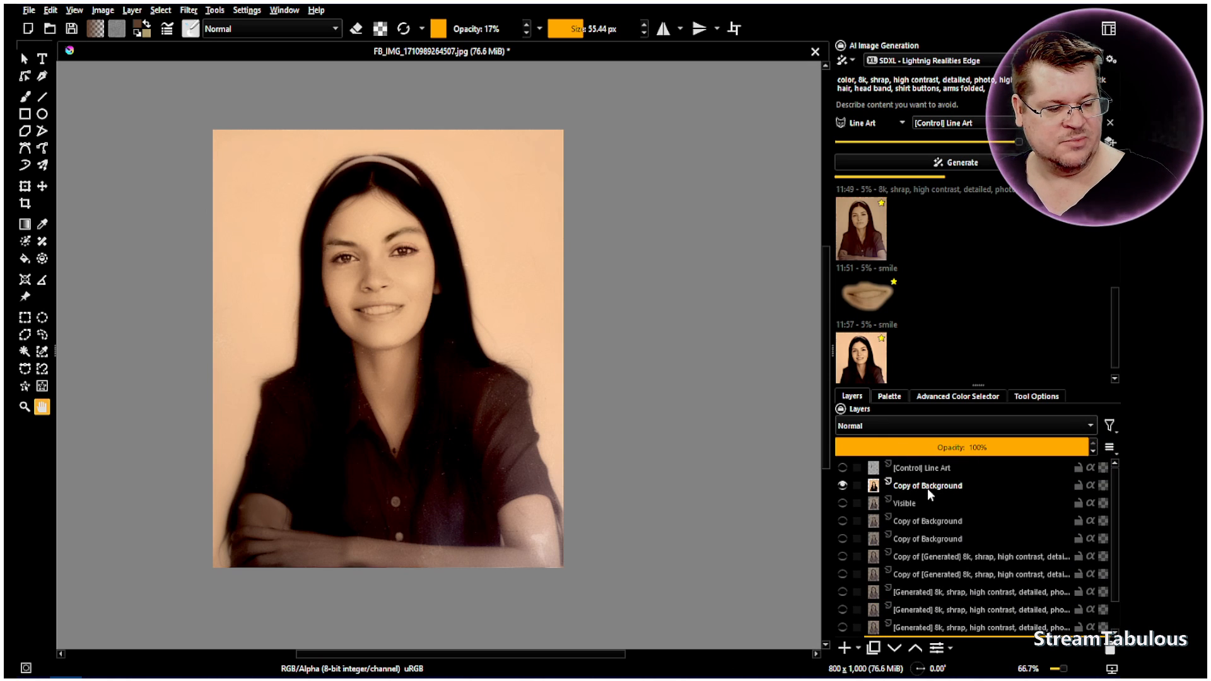
{"action": "scroll", "coordinate": [927, 488], "scroll_direction": "down", "scroll_amount": 1}
{"action": "left_click_drag", "start_coordinate": [923, 617], "coordinate": [924, 485]}
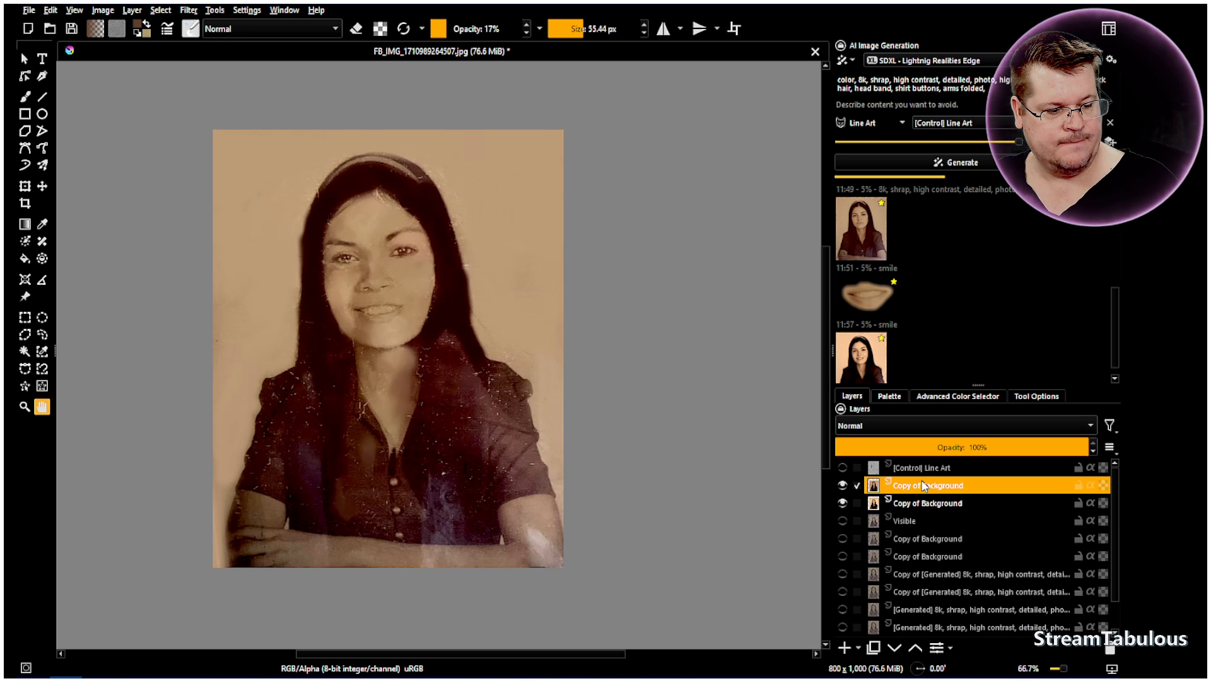
Set the upper Copy of Background layer to Easy Burn blending at 38% opacity and toggle its visibility to compare
{"action": "left_click", "coordinate": [909, 424]}
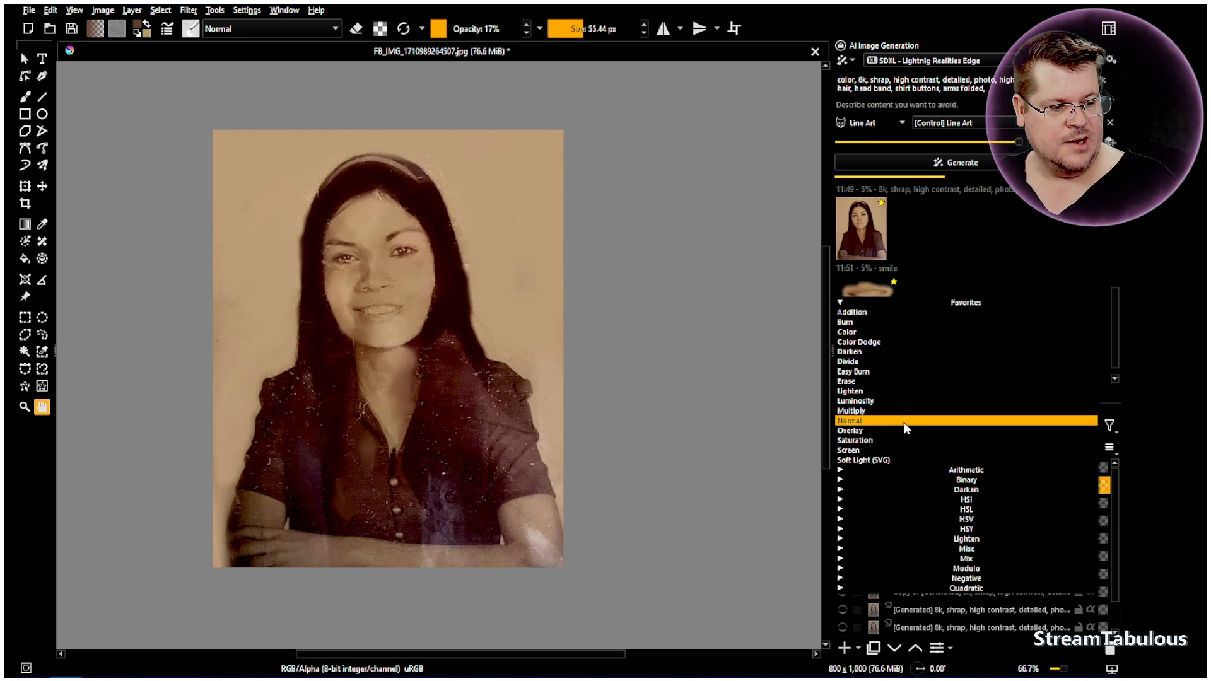
{"action": "left_click", "coordinate": [860, 372]}
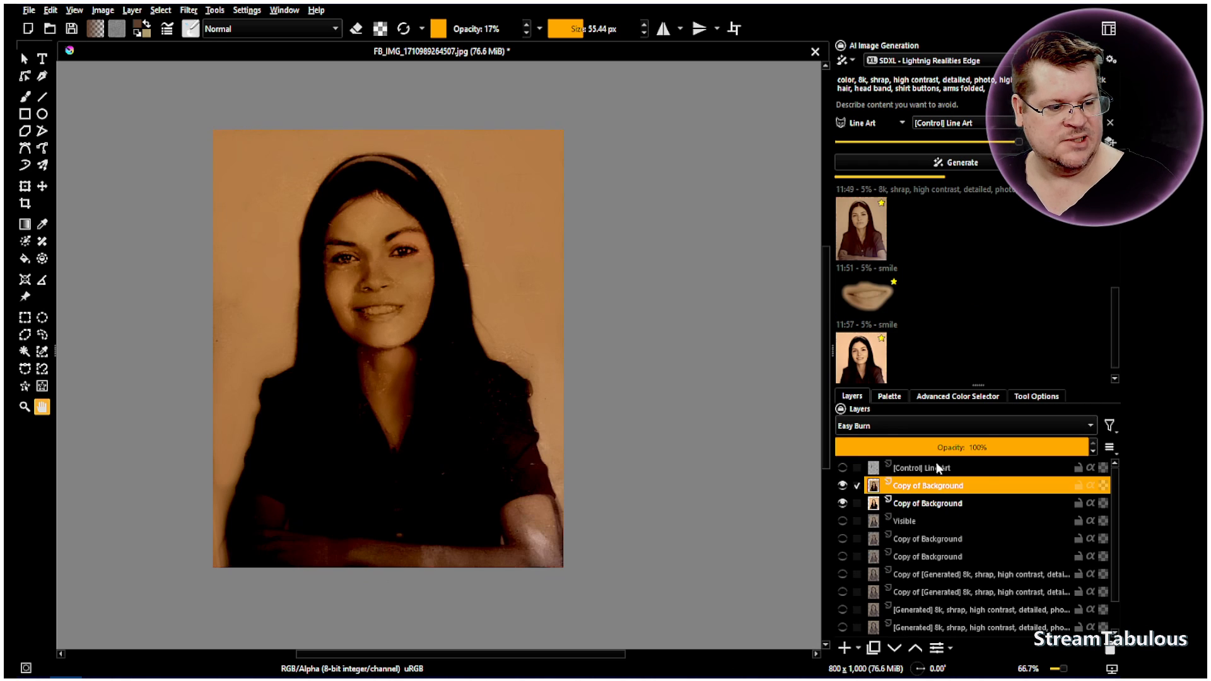
{"action": "left_click_drag", "start_coordinate": [993, 448], "coordinate": [932, 448]}
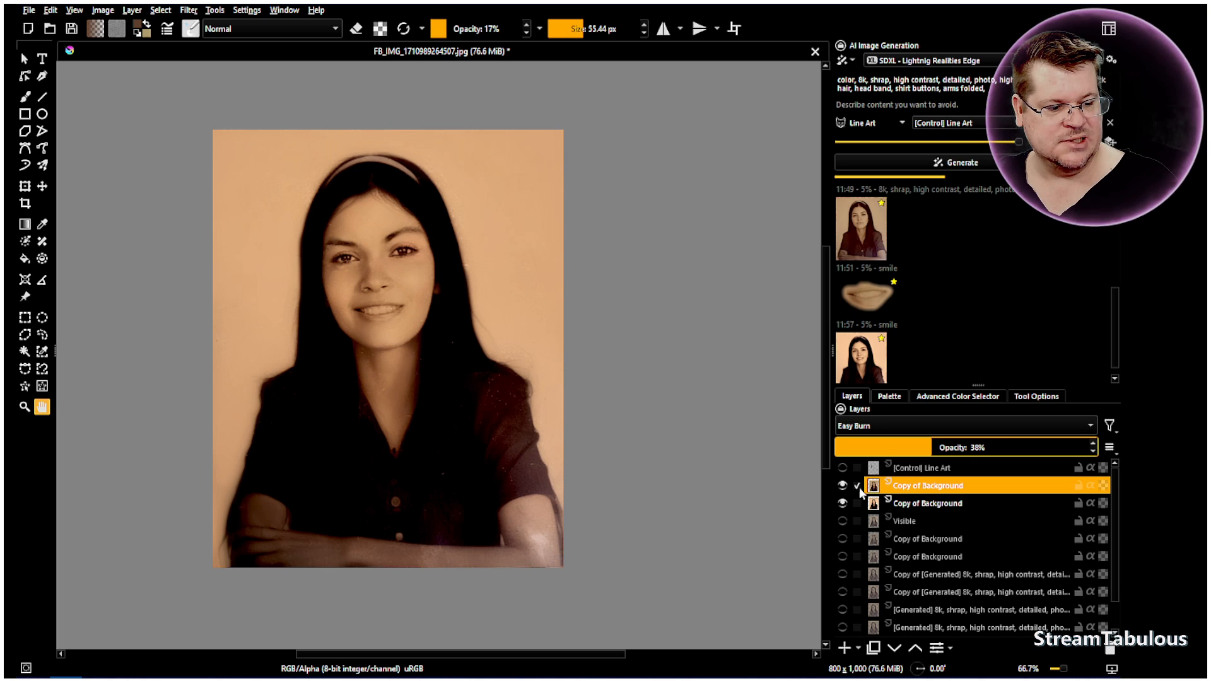
{"action": "left_click", "coordinate": [843, 486]}
{"action": "left_click", "coordinate": [842, 486]}
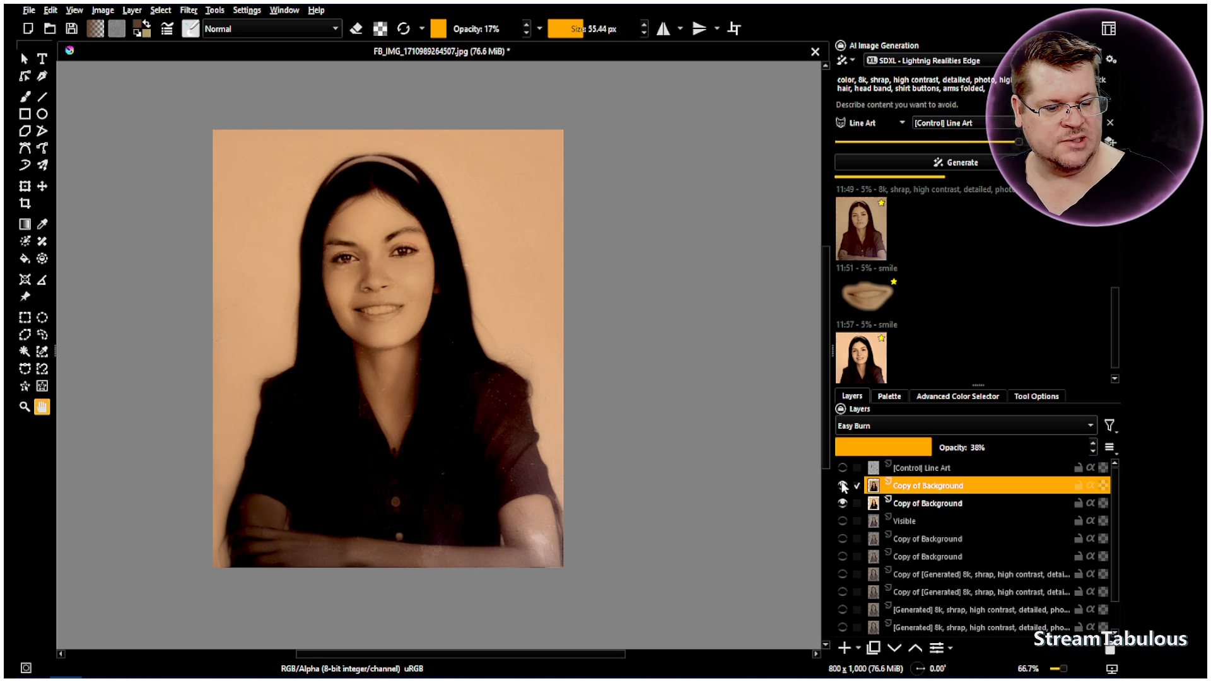
{"action": "left_click", "coordinate": [843, 487]}
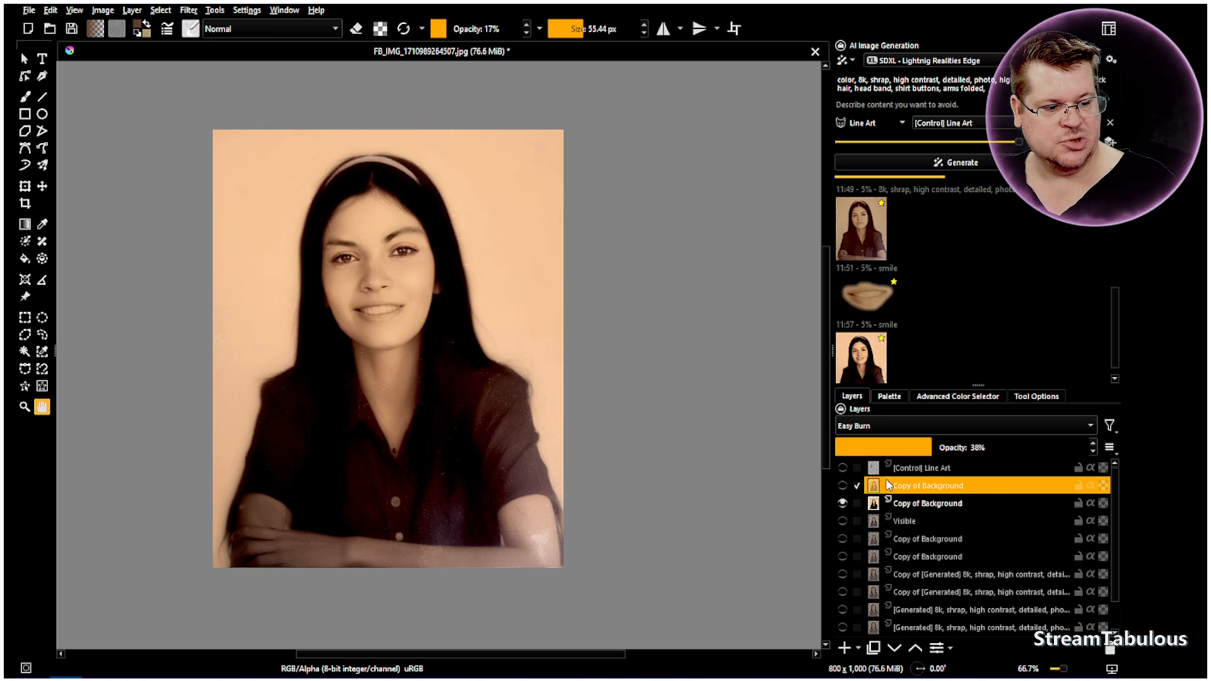
Set the Easy Burn layer's opacity to 44%, compare the face with and without it up close, and leave the layer hidden
{"action": "left_click", "coordinate": [948, 447]}
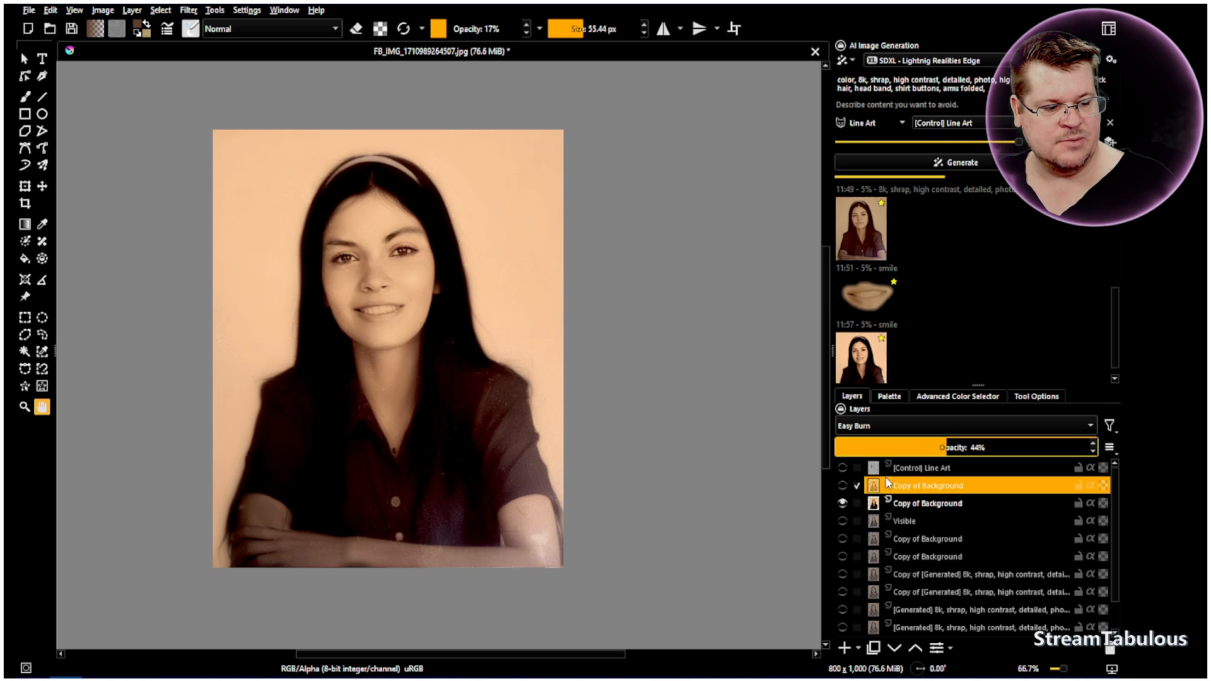
{"action": "left_click", "coordinate": [843, 486]}
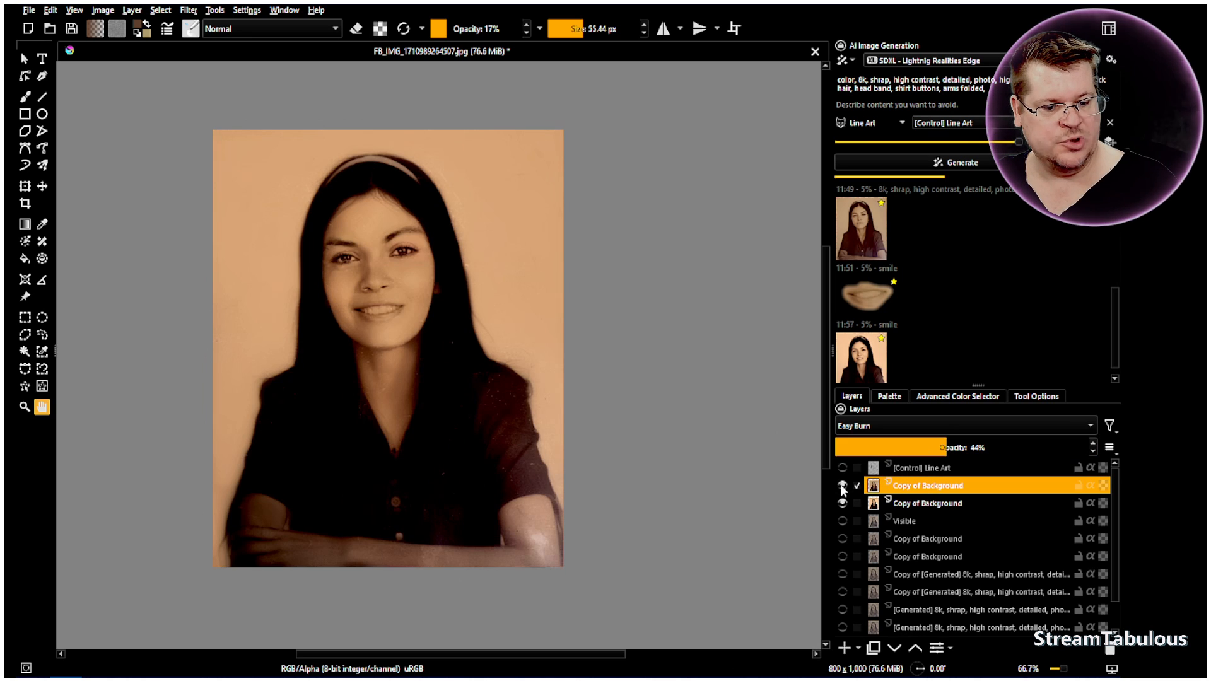
{"action": "scroll", "coordinate": [371, 273], "scroll_direction": "up", "scroll_amount": 3}
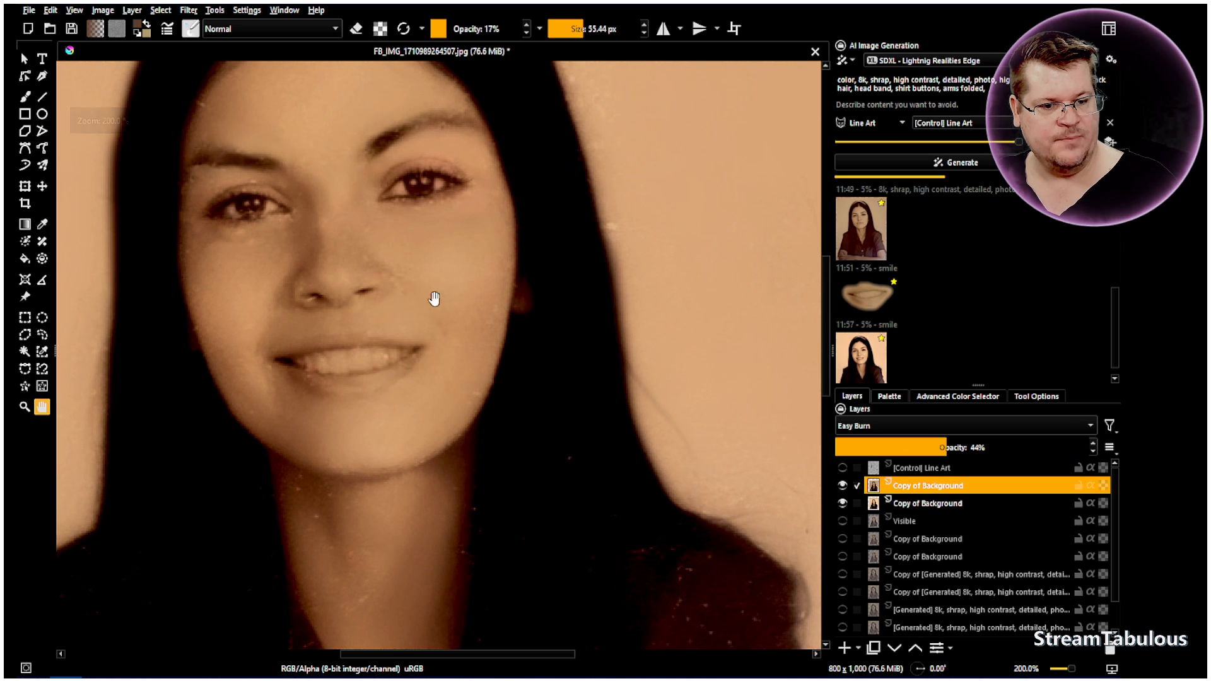
{"action": "left_click", "coordinate": [843, 485]}
{"action": "left_click", "coordinate": [842, 486]}
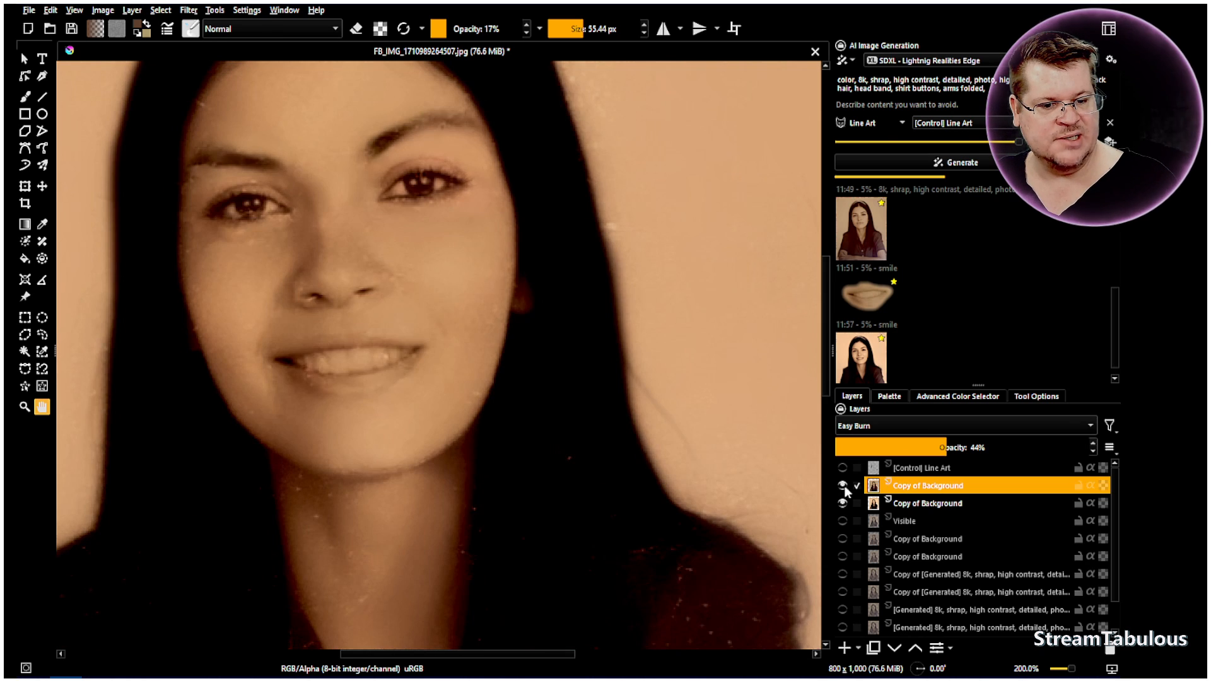
{"action": "left_click", "coordinate": [844, 487]}
{"action": "left_click", "coordinate": [844, 486]}
{"action": "left_click", "coordinate": [844, 487]}
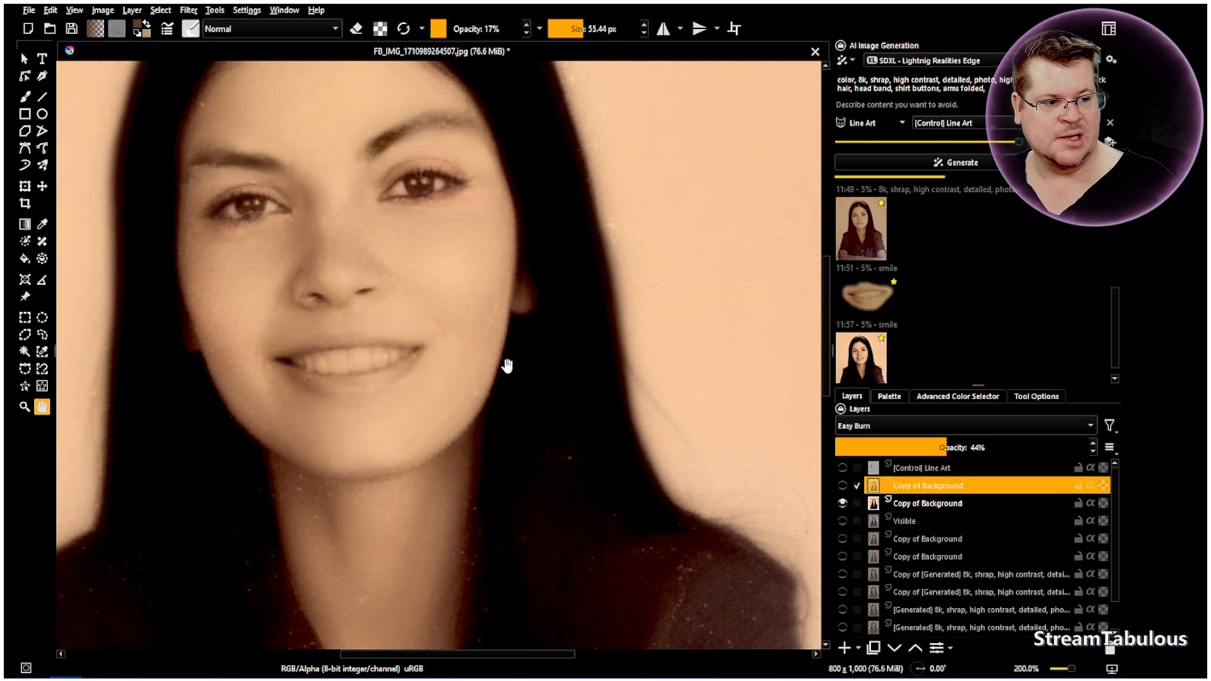
{"action": "scroll", "coordinate": [500, 340], "scroll_direction": "down", "scroll_amount": 2}
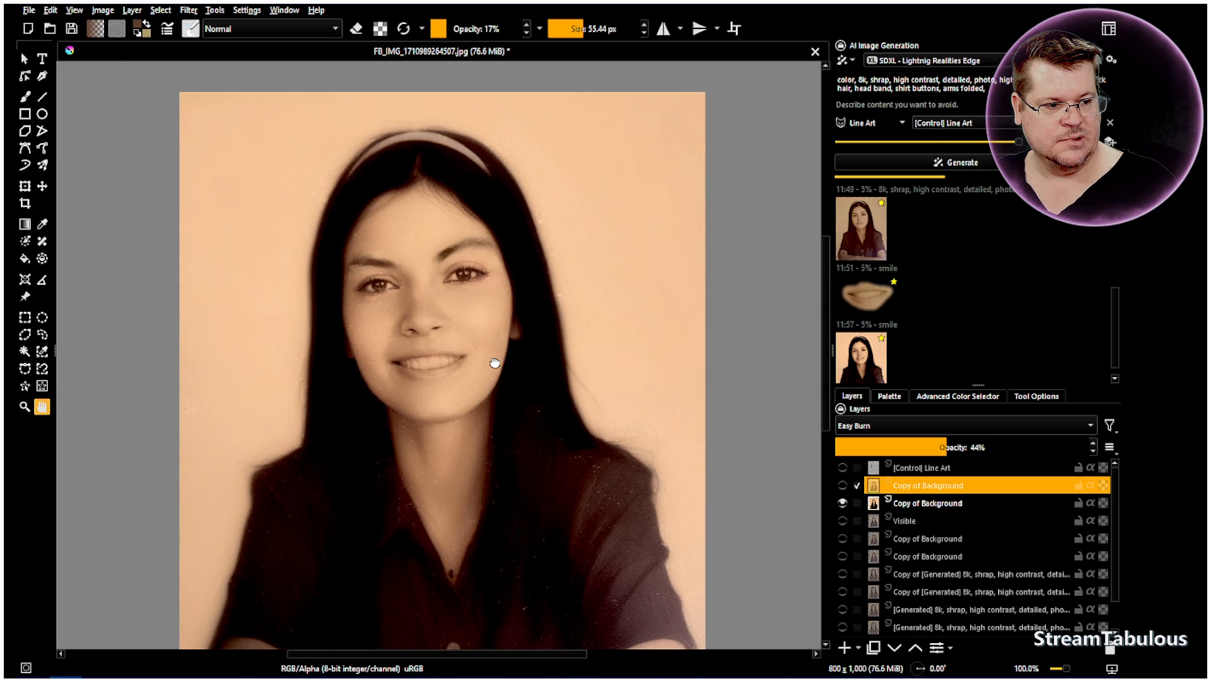
{"action": "left_click_drag", "start_coordinate": [636, 452], "coordinate": [638, 399]}
{"action": "scroll", "coordinate": [1005, 327], "scroll_direction": "down", "scroll_amount": 1}
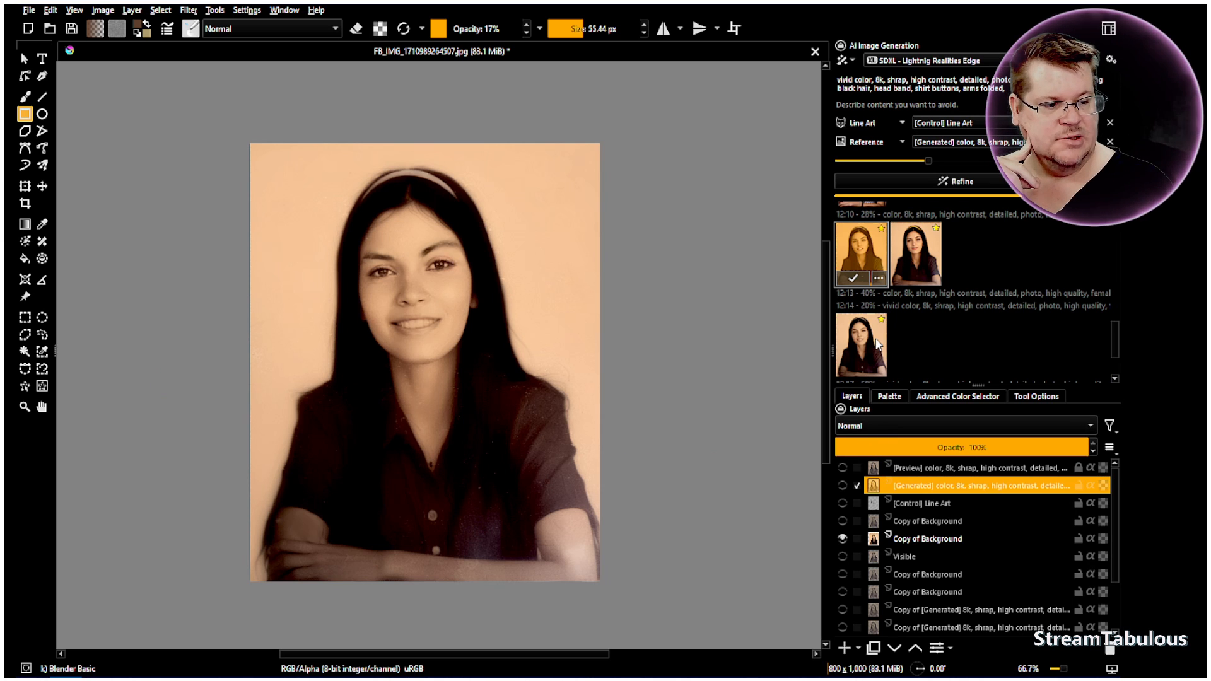
Preview the AI history results from 12:04, 12:10, 12:14 and 12:17 to compare the color and vivid color versions of the portrait
{"action": "scroll", "coordinate": [1001, 319], "scroll_direction": "up", "scroll_amount": 2}
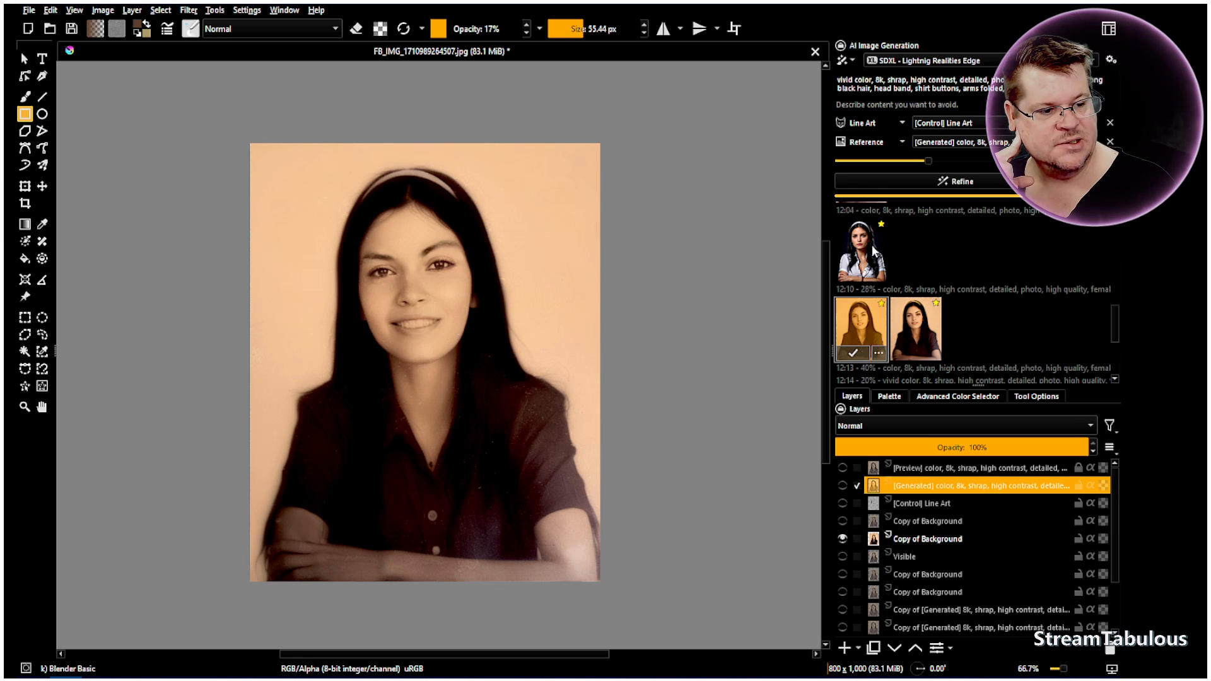
{"action": "left_click", "coordinate": [875, 253]}
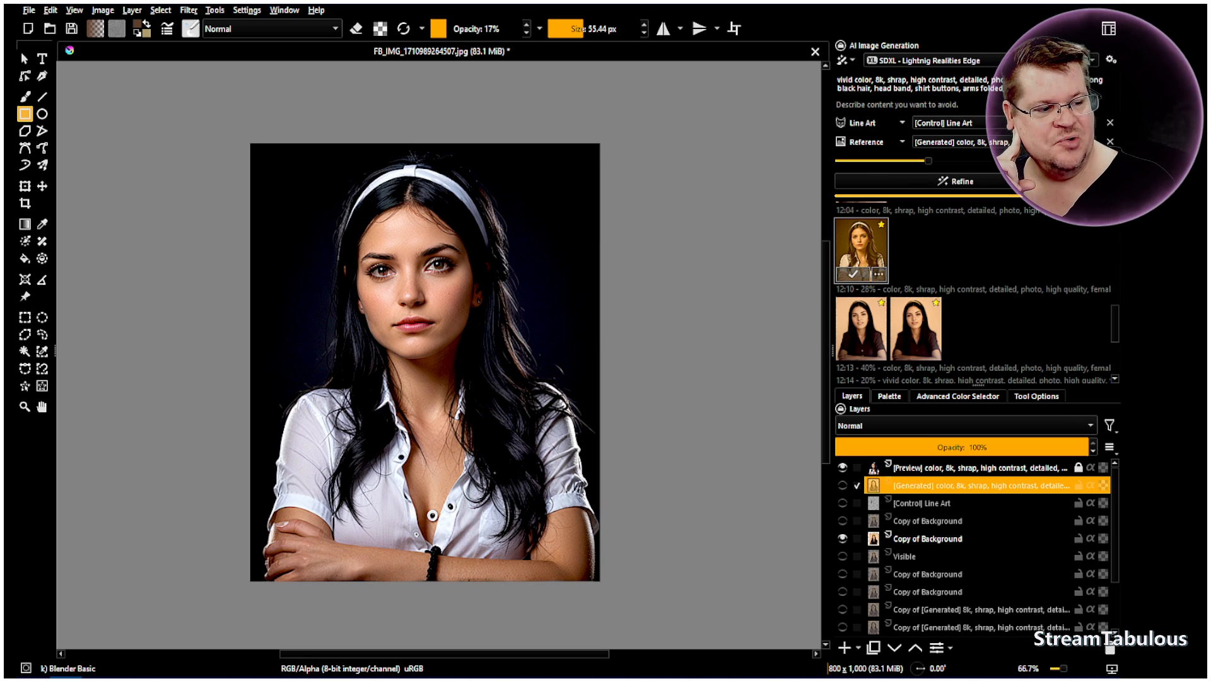
{"action": "left_click", "coordinate": [858, 327]}
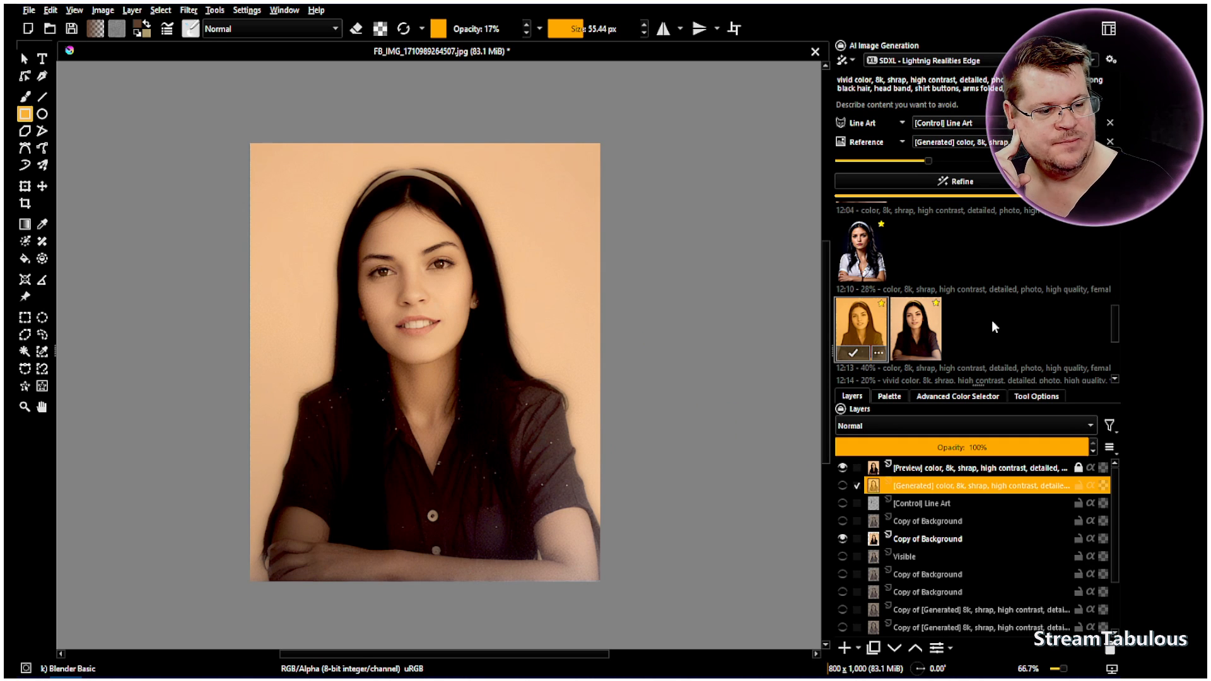
{"action": "left_click", "coordinate": [861, 328]}
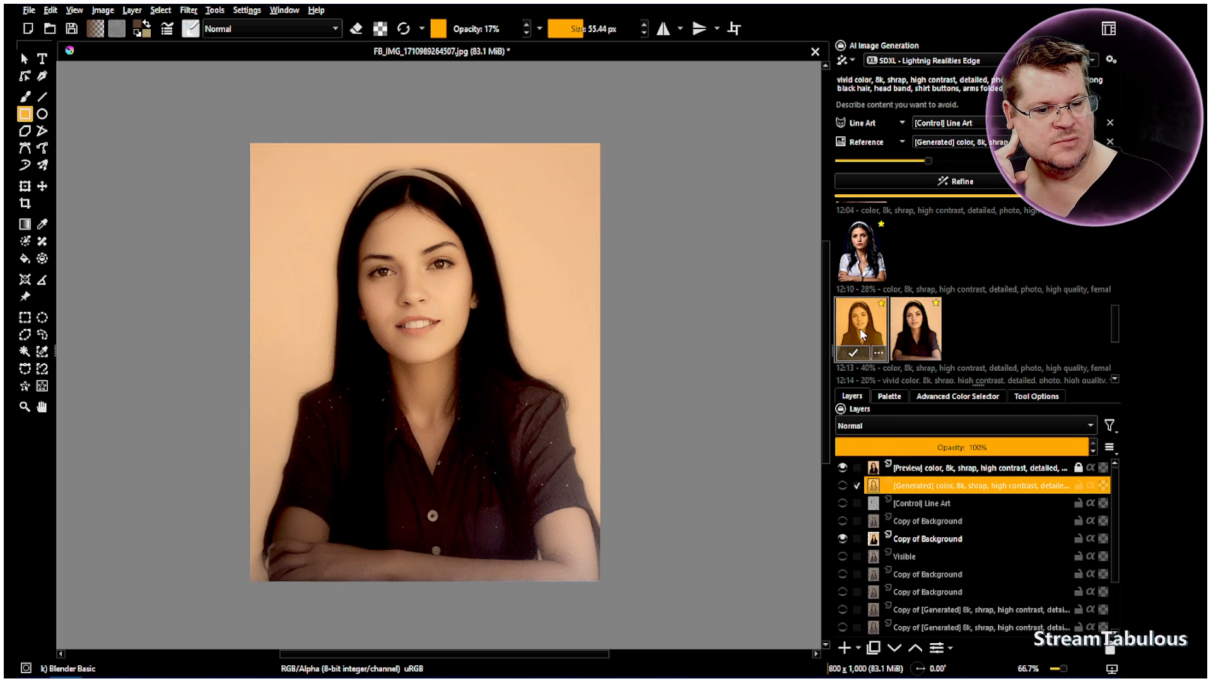
{"action": "left_click", "coordinate": [963, 324]}
{"action": "left_click", "coordinate": [851, 327]}
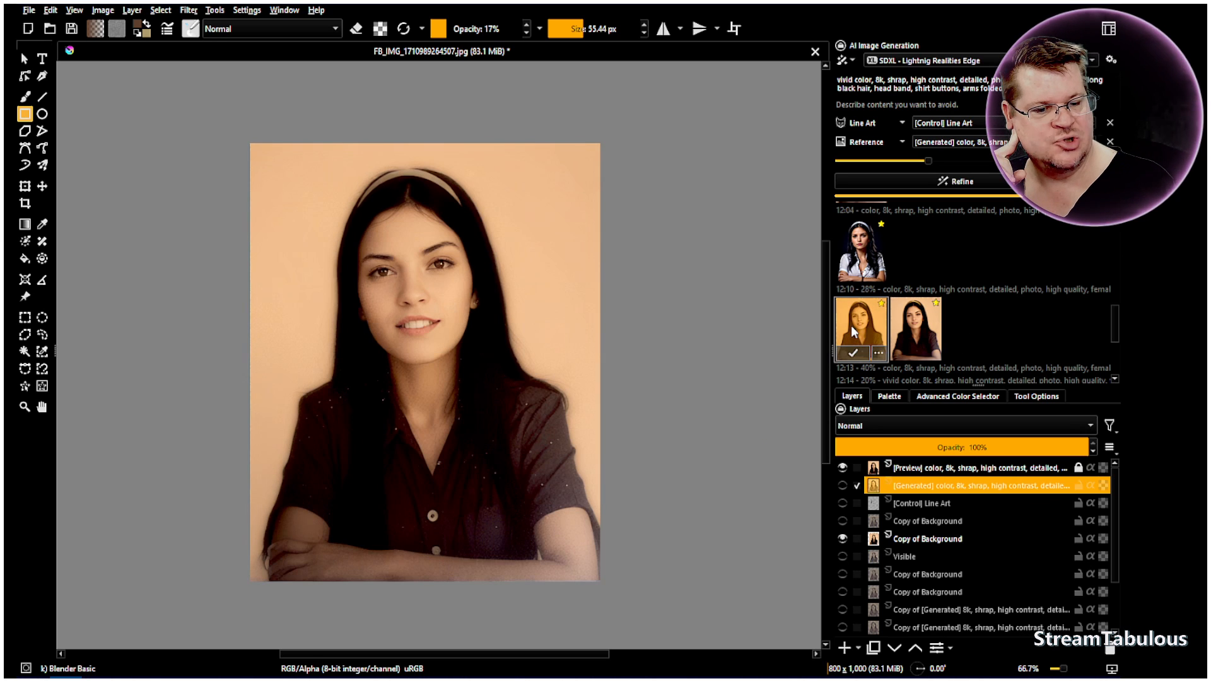
{"action": "left_click", "coordinate": [949, 327]}
{"action": "left_click", "coordinate": [911, 327]}
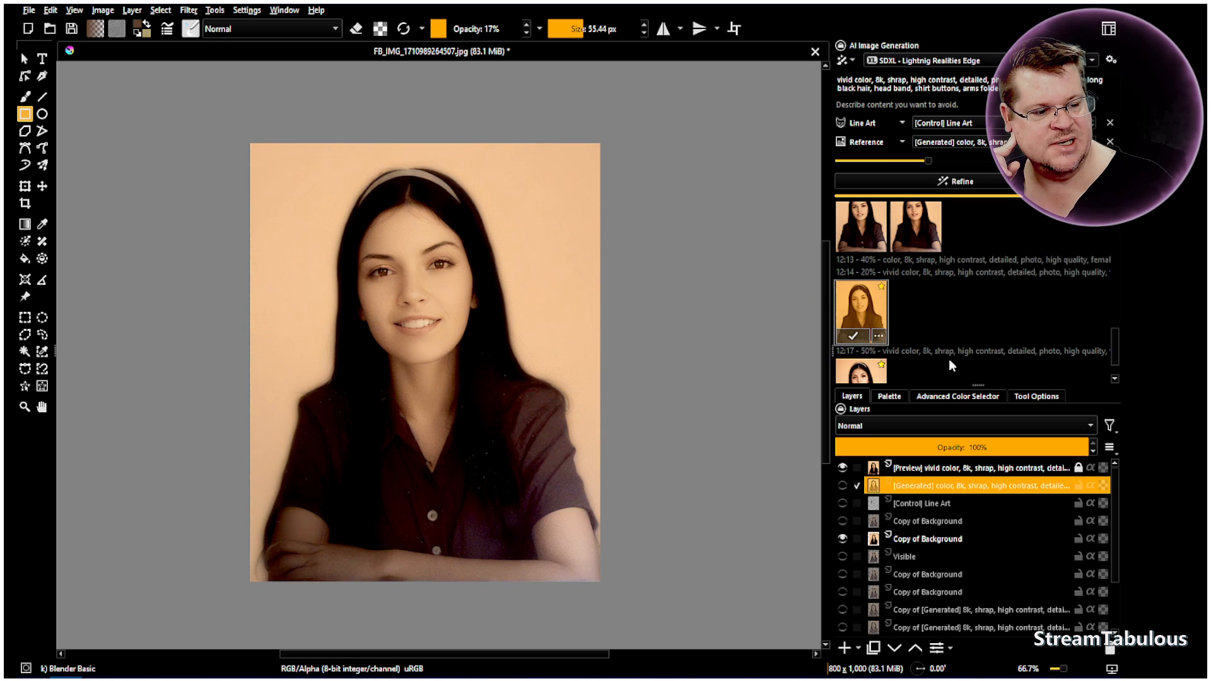
{"action": "scroll", "coordinate": [926, 336], "scroll_direction": "down", "scroll_amount": 1}
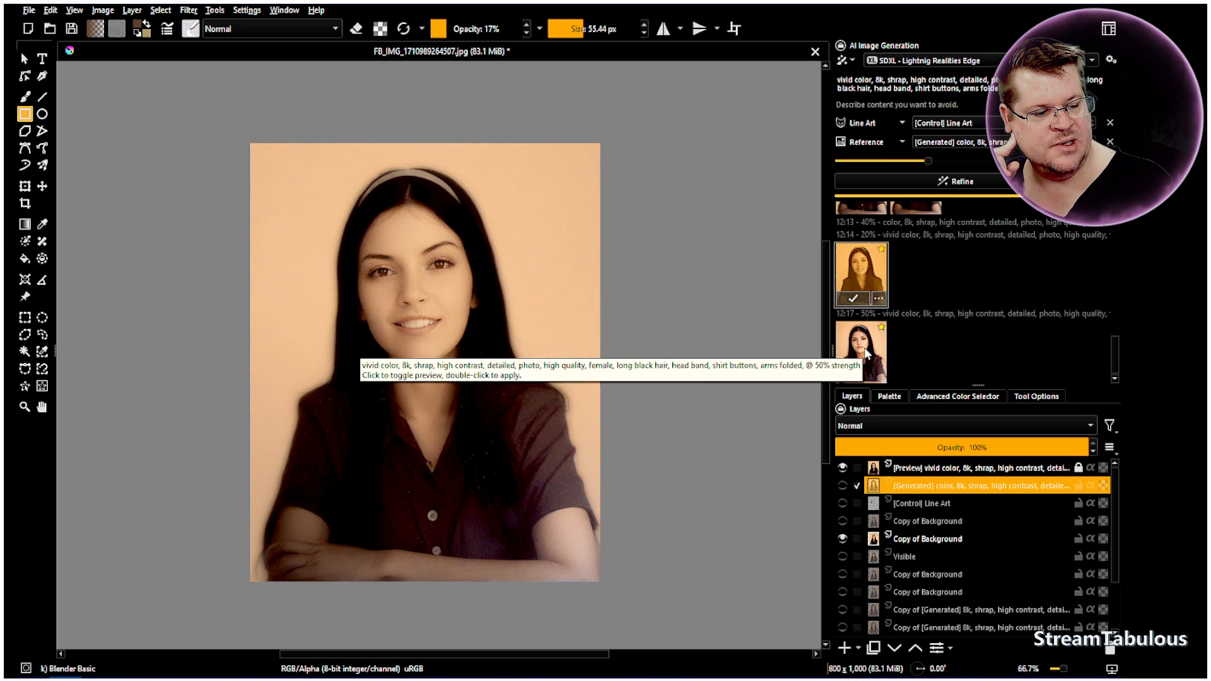
{"action": "left_click", "coordinate": [866, 351]}
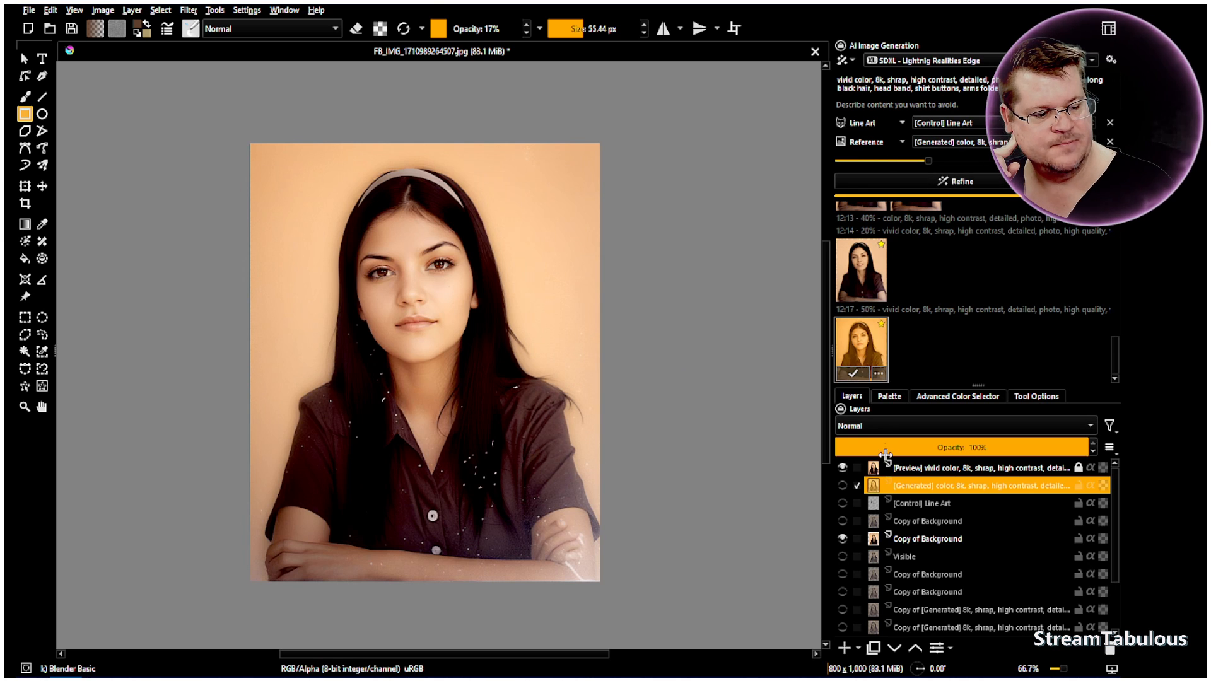
Hide the vivid color preview, show the [Generated] color layer, and briefly preview the first 28% strength result against it
{"action": "left_click", "coordinate": [842, 468]}
{"action": "left_click", "coordinate": [843, 485]}
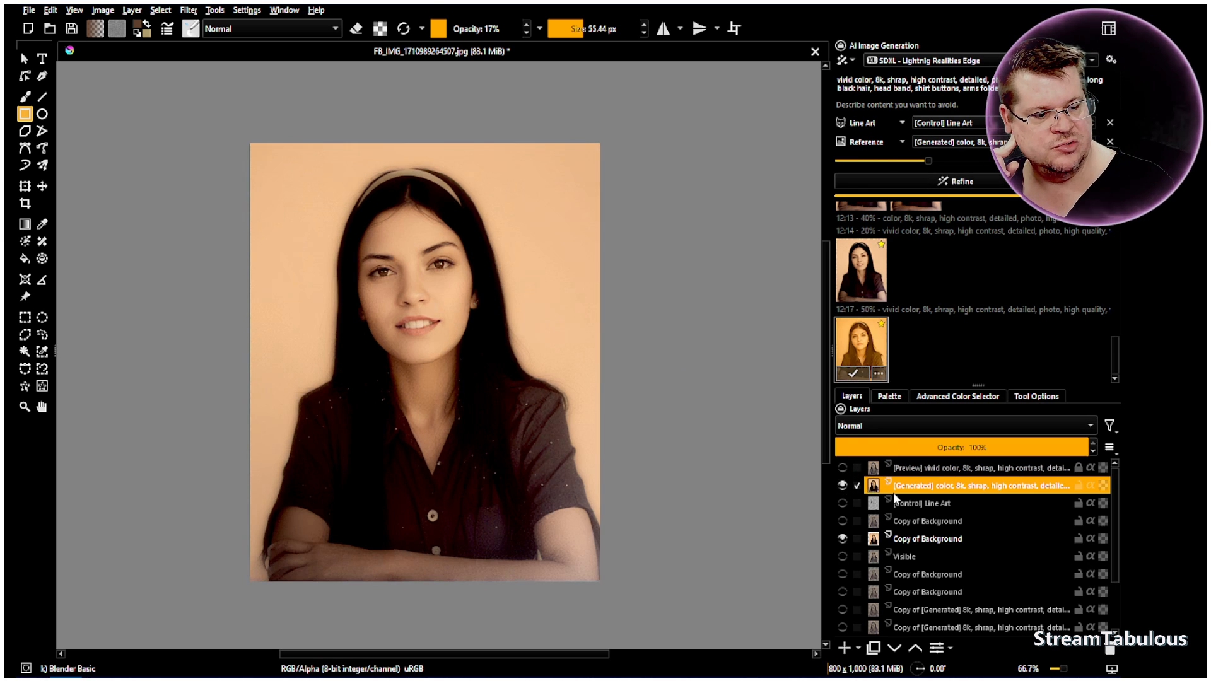
{"action": "scroll", "coordinate": [919, 302], "scroll_direction": "up", "scroll_amount": 5}
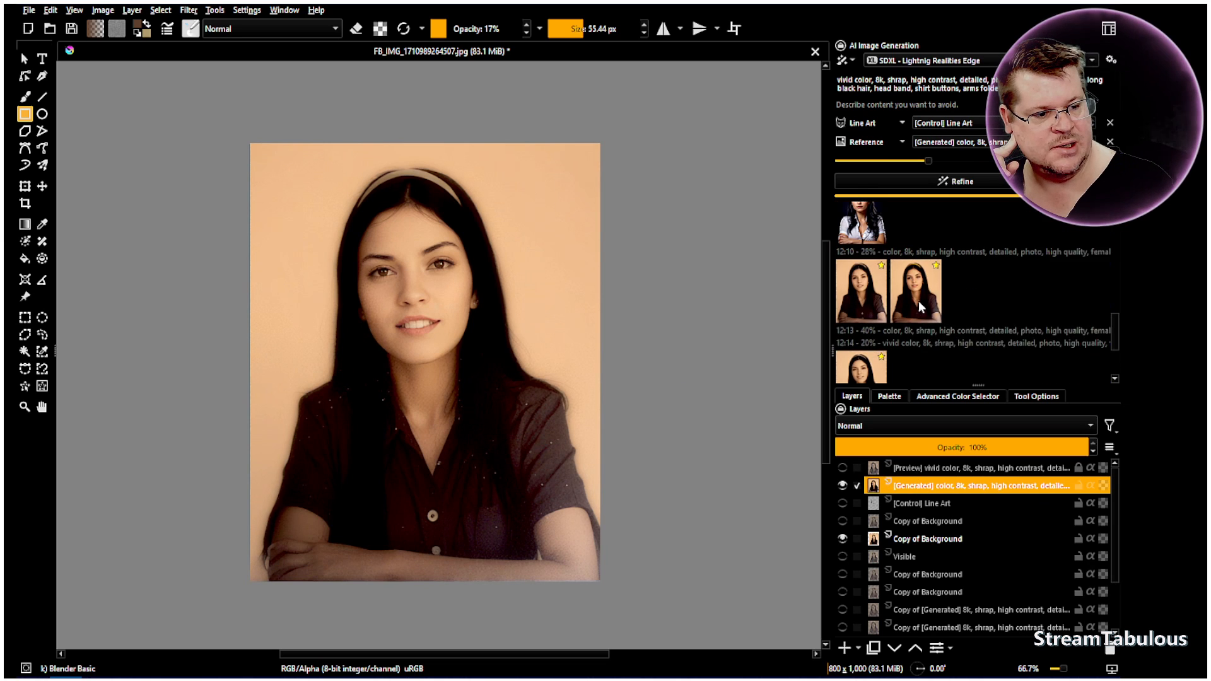
{"action": "left_click", "coordinate": [858, 333]}
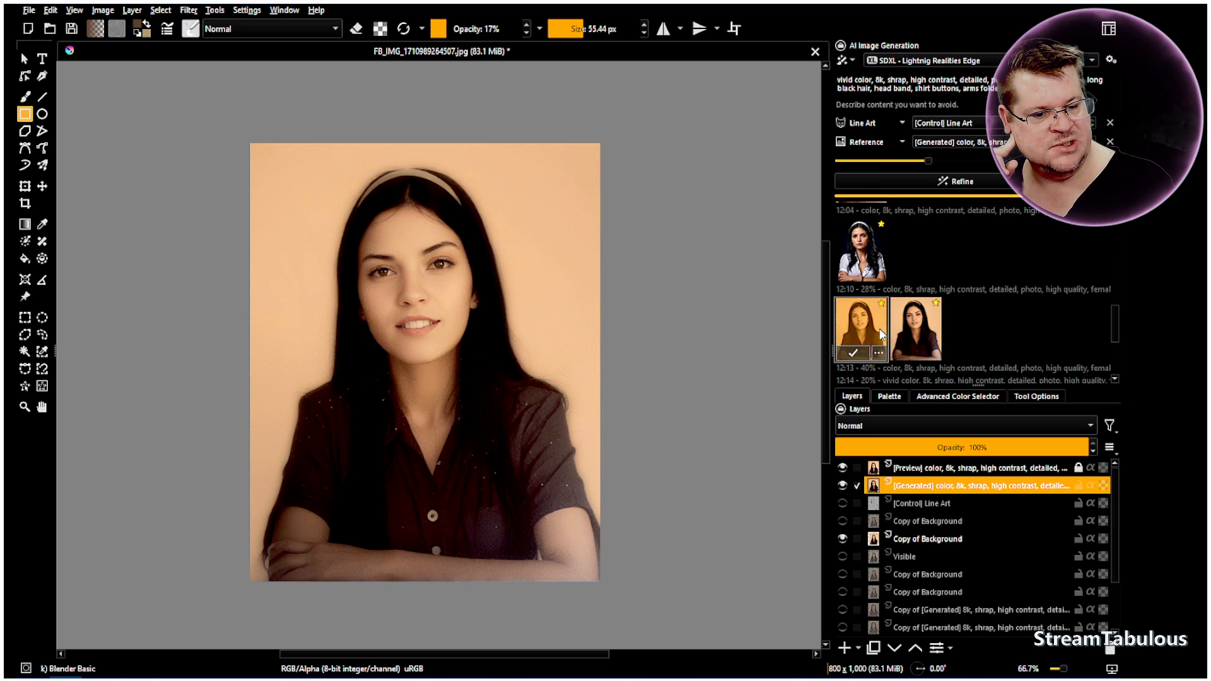
{"action": "left_click", "coordinate": [988, 336]}
Set the [Generated] color layer to 99% opacity and Color blending mode, and inspect its effect on the face
{"action": "scroll", "coordinate": [929, 447], "scroll_direction": "down", "scroll_amount": 1}
{"action": "scroll", "coordinate": [911, 479], "scroll_direction": "down", "scroll_amount": 2}
{"action": "scroll", "coordinate": [911, 479], "scroll_direction": "up", "scroll_amount": 2}
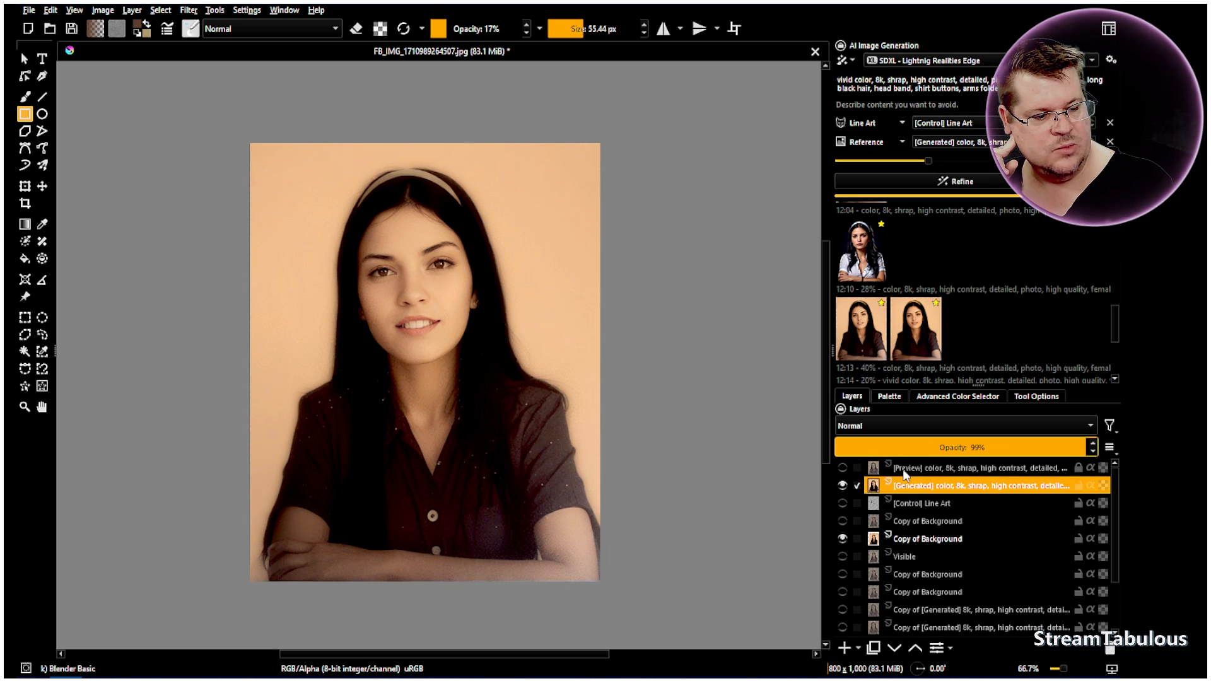
{"action": "right_click", "coordinate": [908, 492]}
{"action": "left_click", "coordinate": [866, 425]}
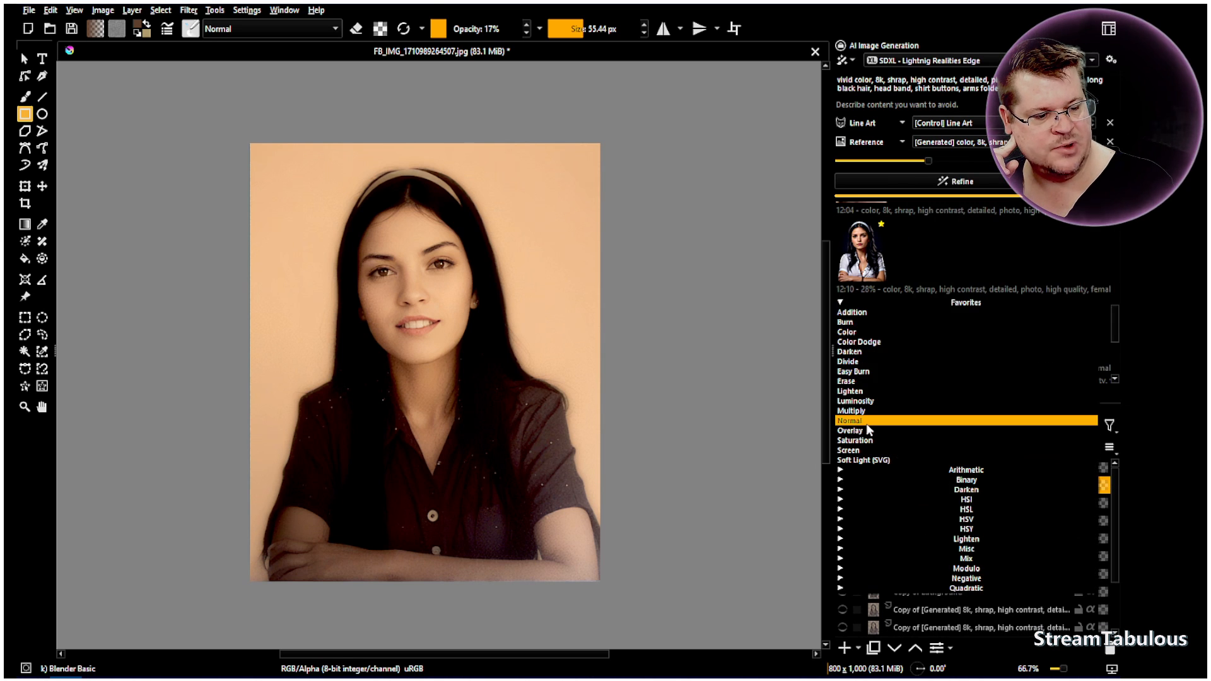
{"action": "left_click", "coordinate": [857, 333]}
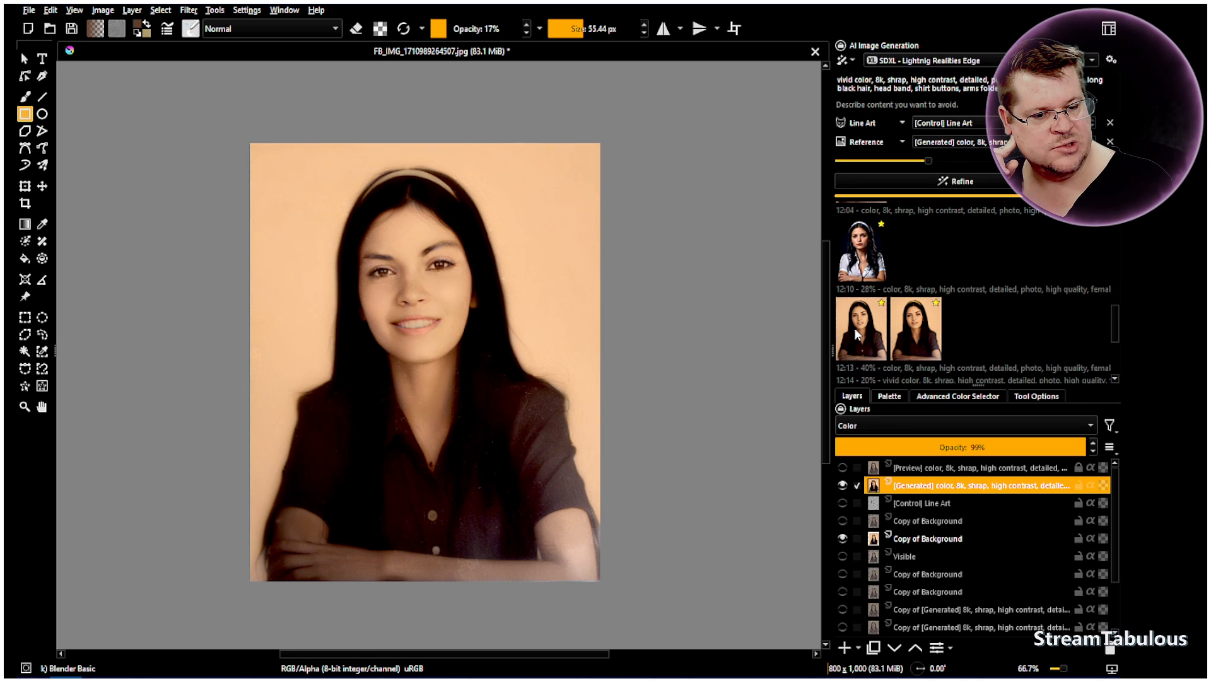
{"action": "scroll", "coordinate": [434, 301], "scroll_direction": "up", "scroll_amount": 1}
{"action": "scroll", "coordinate": [434, 302], "scroll_direction": "up", "scroll_amount": 1}
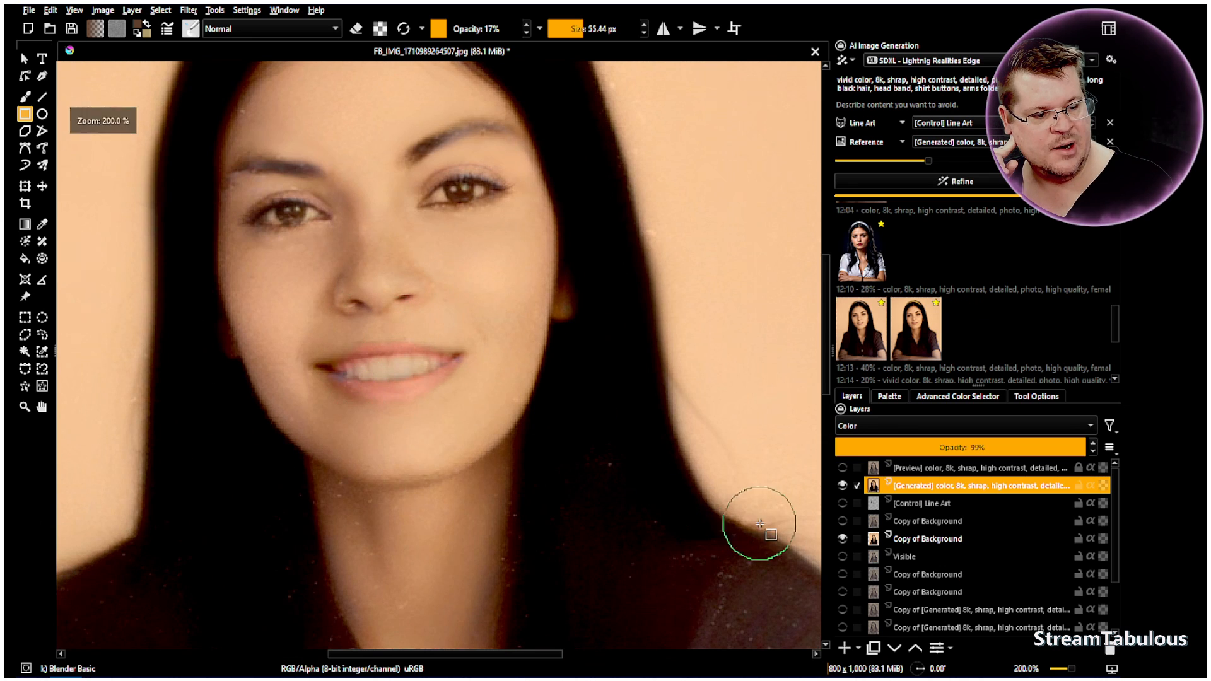
{"action": "left_click", "coordinate": [842, 485]}
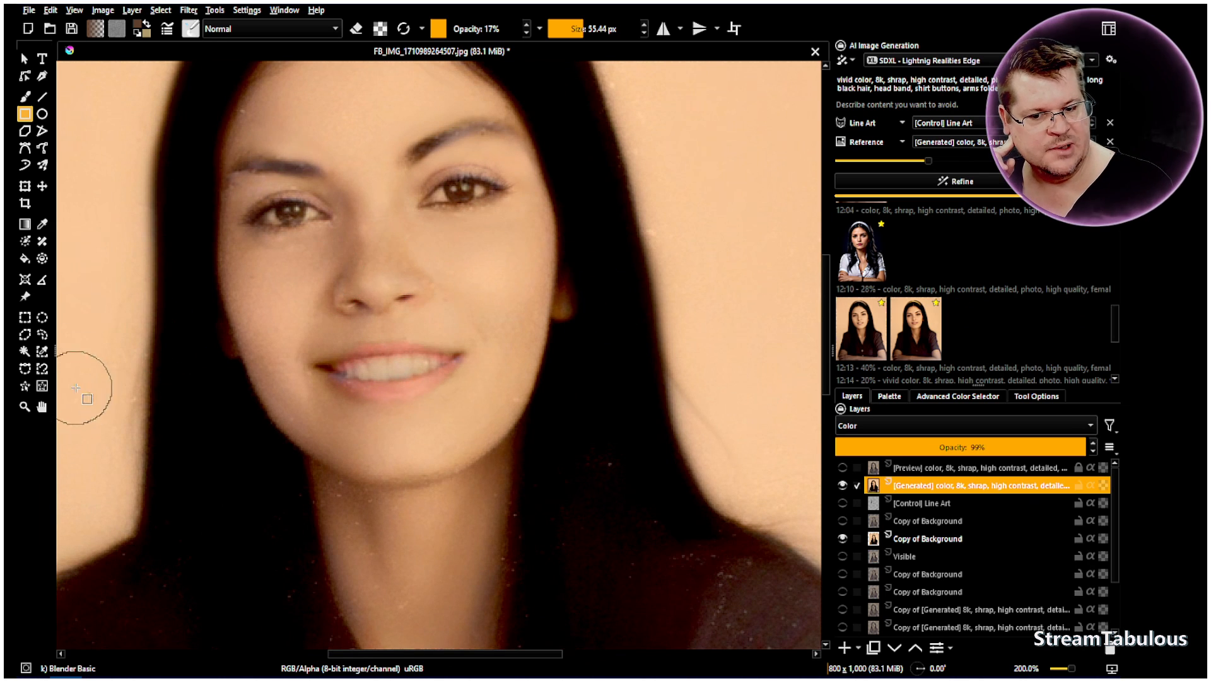
{"action": "right_click", "coordinate": [910, 492]}
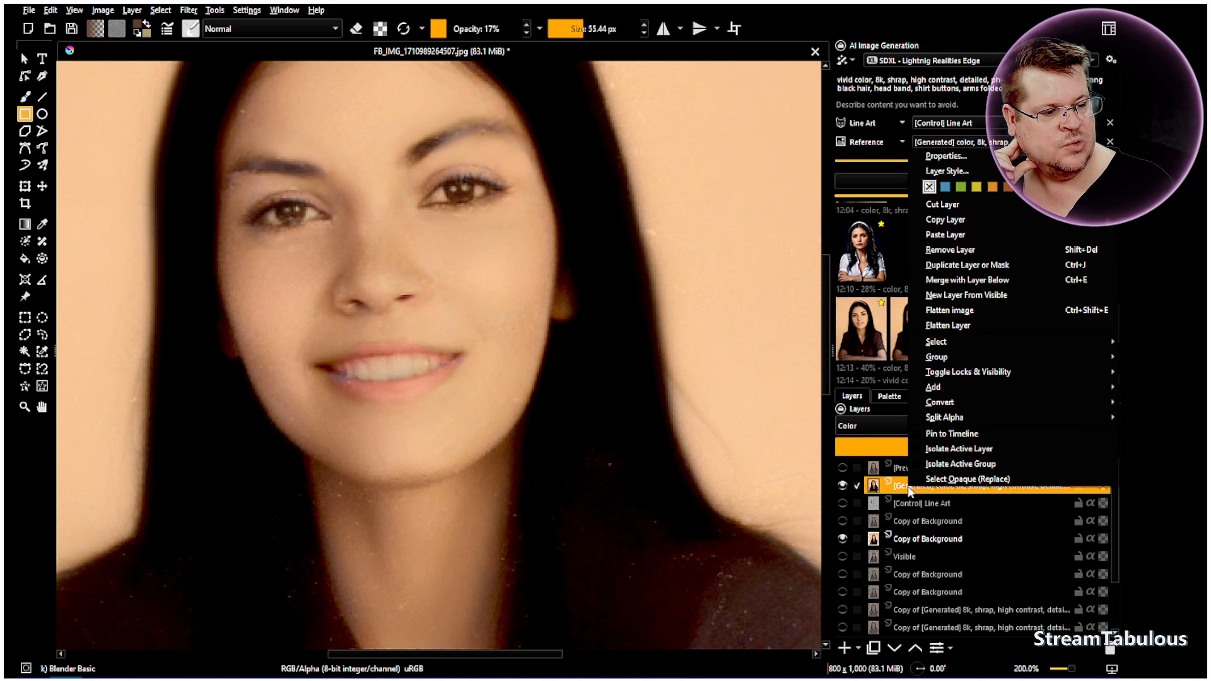
{"action": "left_click", "coordinate": [140, 17]}
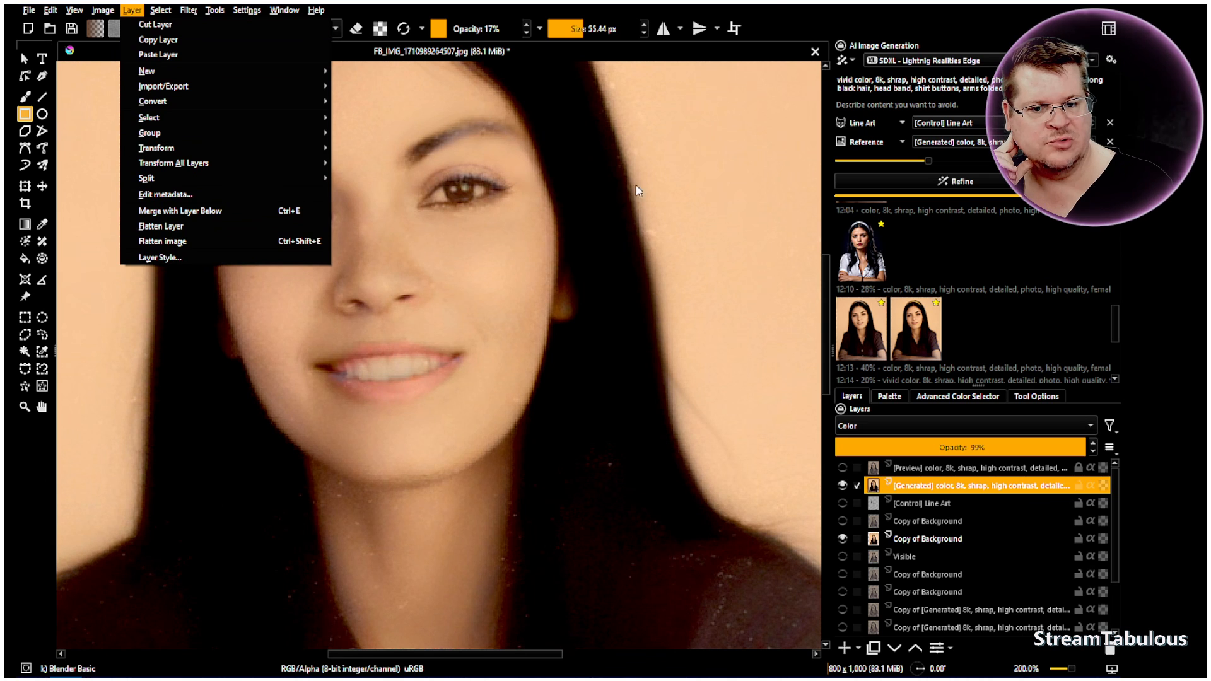
{"action": "left_click", "coordinate": [777, 5]}
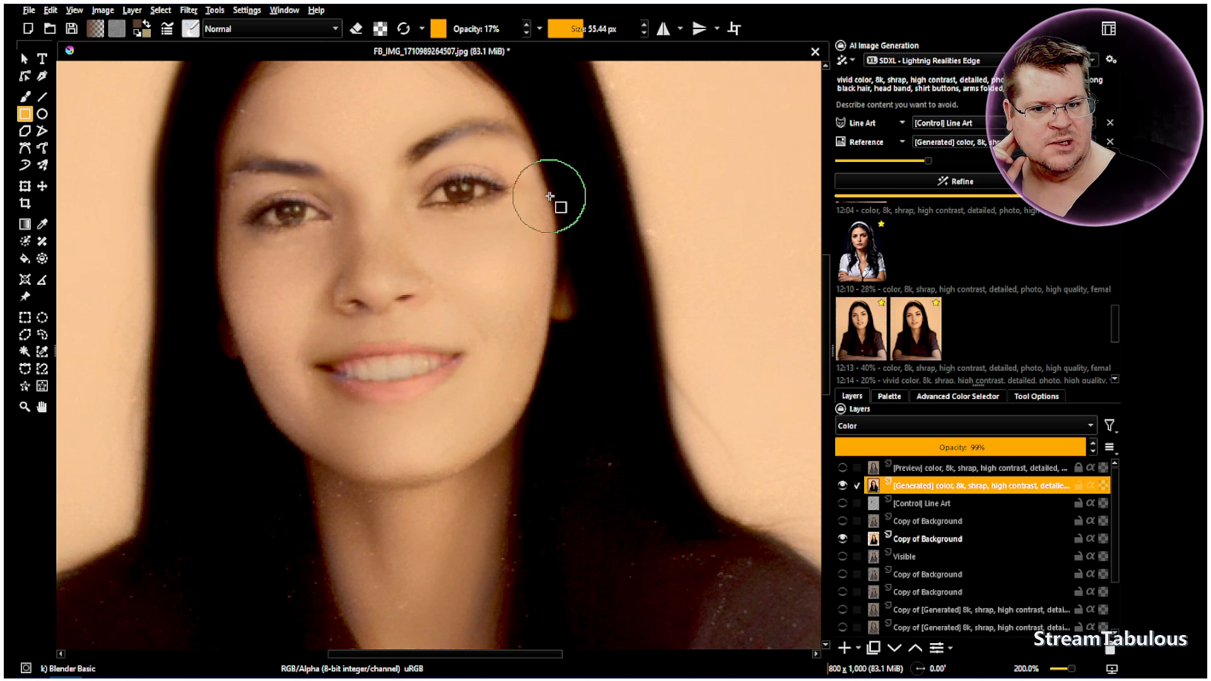
Add a new paint layer directly above the [Generated] color layer
{"action": "left_click", "coordinate": [42, 408]}
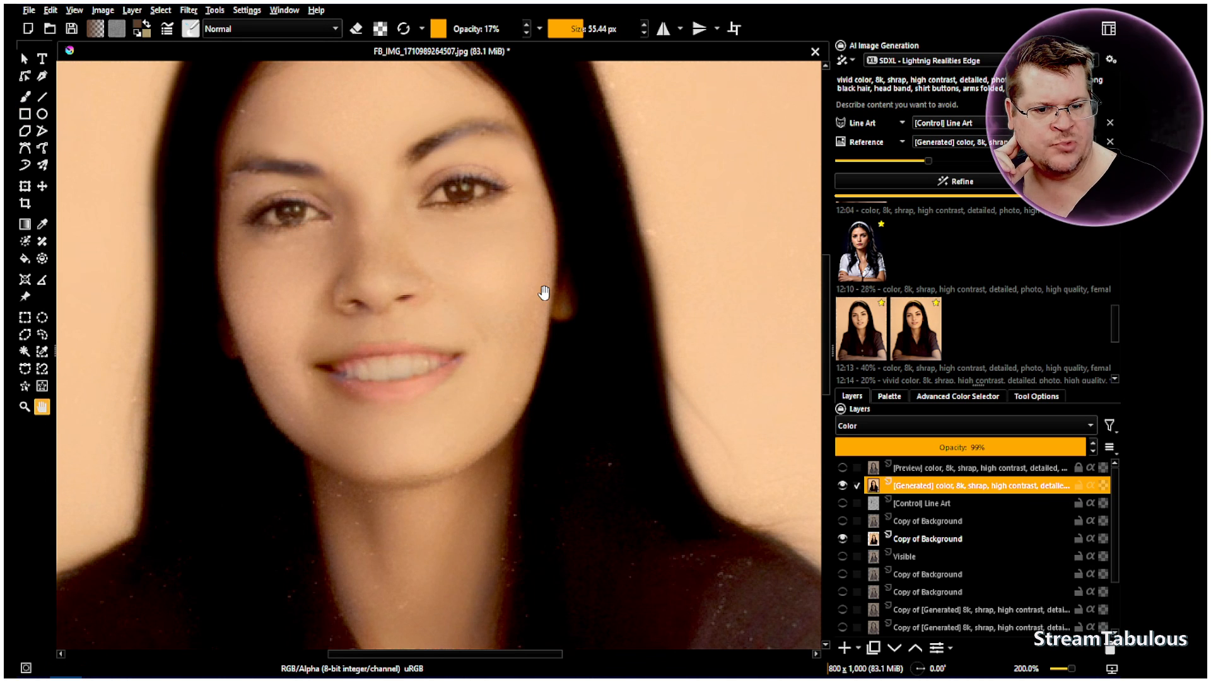
{"action": "scroll", "coordinate": [544, 292], "scroll_direction": "down", "scroll_amount": 3}
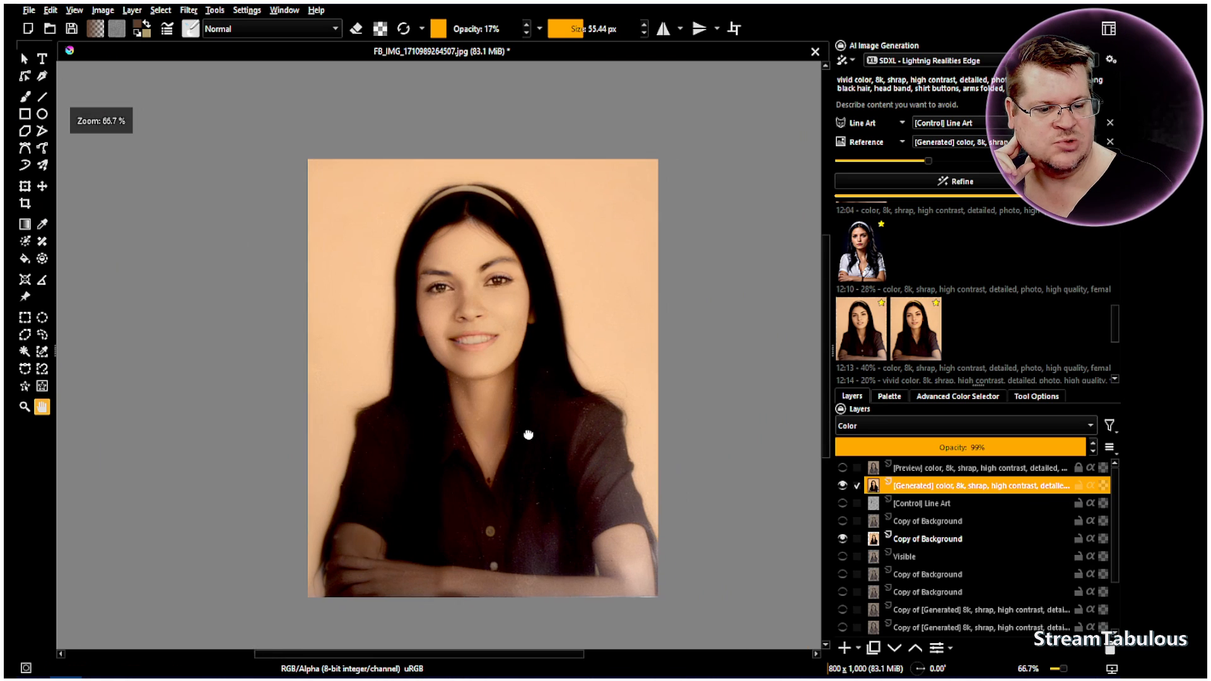
{"action": "left_click_drag", "start_coordinate": [528, 435], "coordinate": [476, 439]}
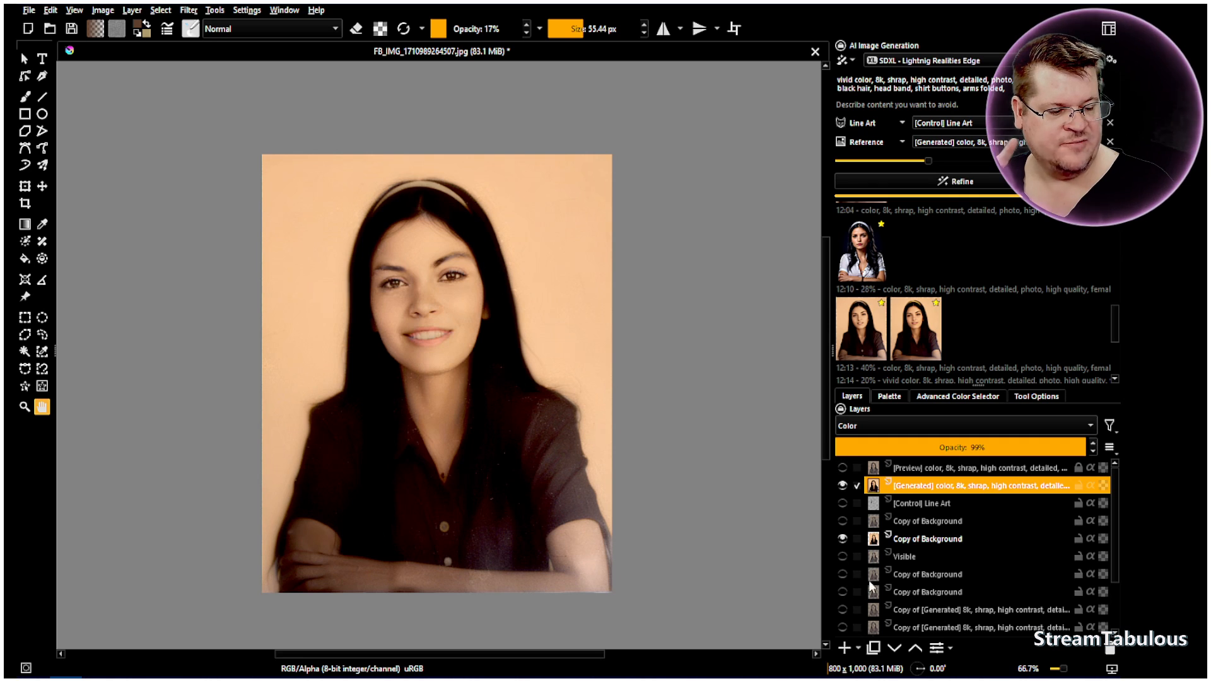
{"action": "left_click", "coordinate": [844, 649]}
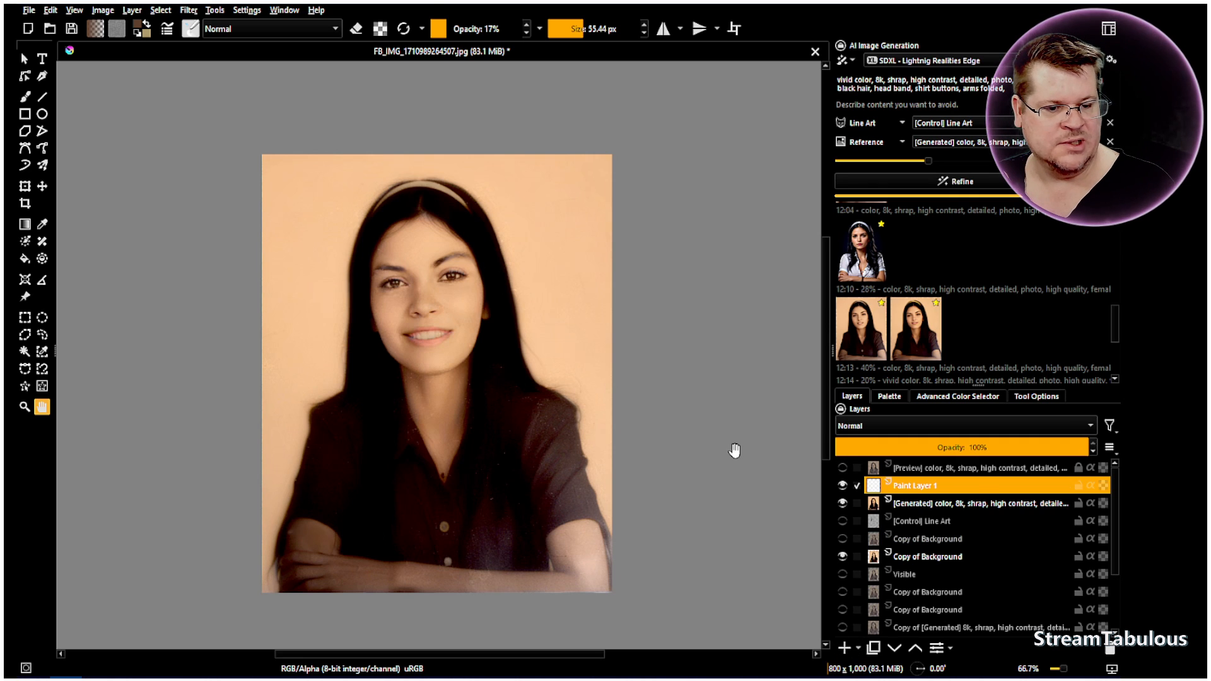
Set the new paint layer's blending mode to Color and choose the Airbrush Soft brush preset
{"action": "left_click", "coordinate": [873, 429]}
{"action": "left_click", "coordinate": [883, 333]}
{"action": "scroll", "coordinate": [437, 308], "scroll_direction": "up", "scroll_amount": 3}
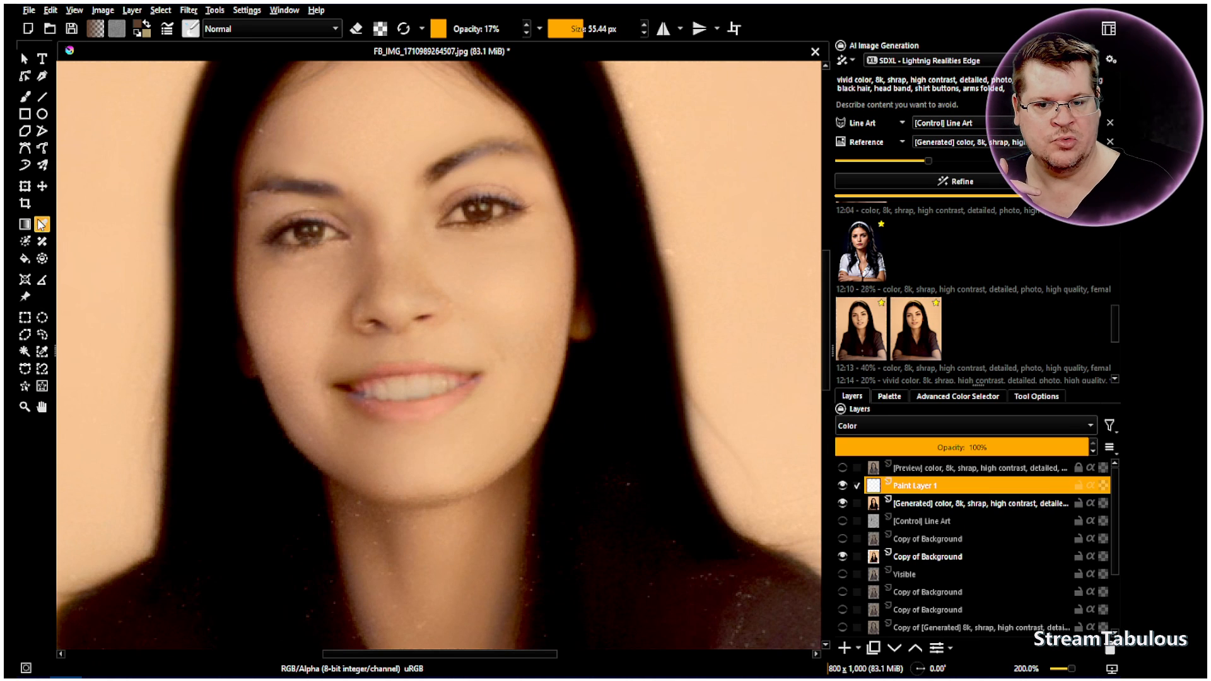
{"action": "left_click", "coordinate": [25, 99]}
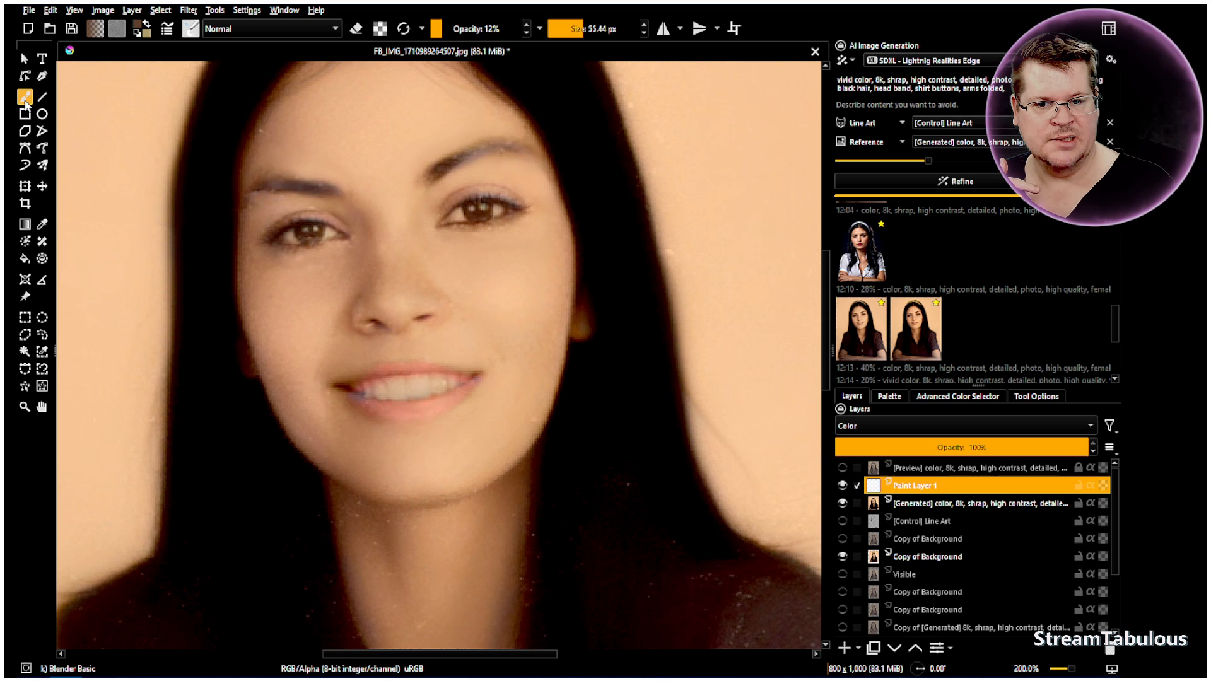
{"action": "left_click", "coordinate": [193, 30]}
{"action": "left_click", "coordinate": [291, 89]}
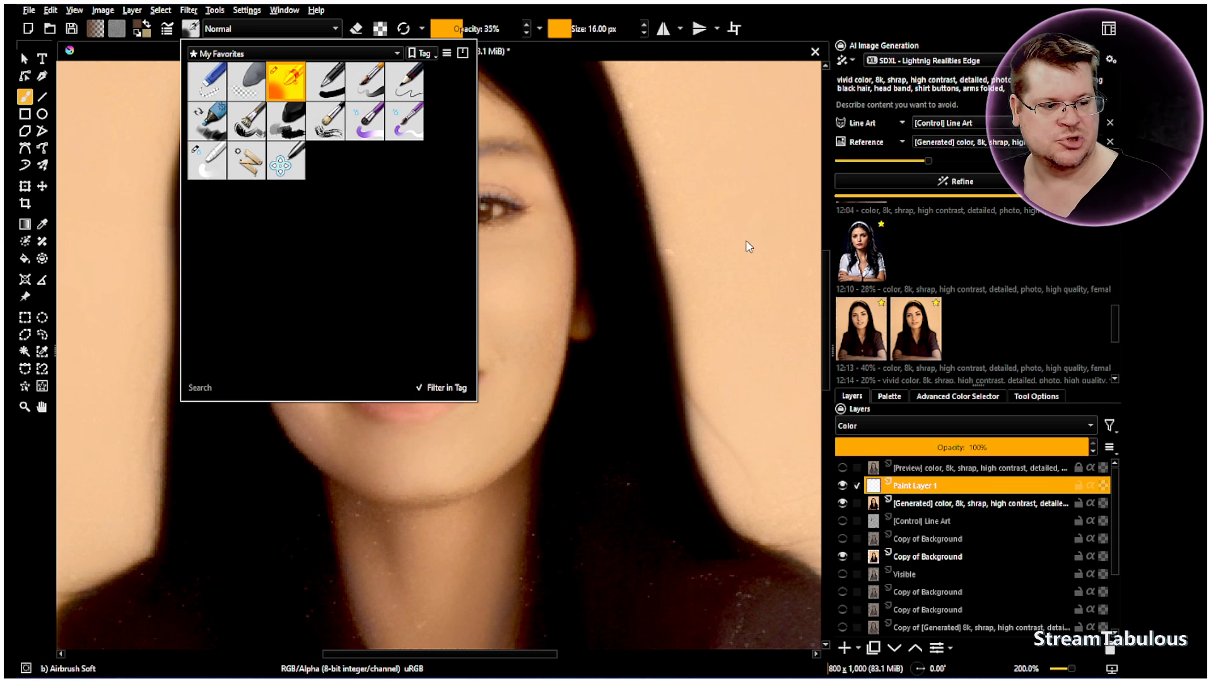
Choose a light orange skin tone from the palette and set the brush to 100% opacity and 41.19 px
{"action": "left_click", "coordinate": [949, 396]}
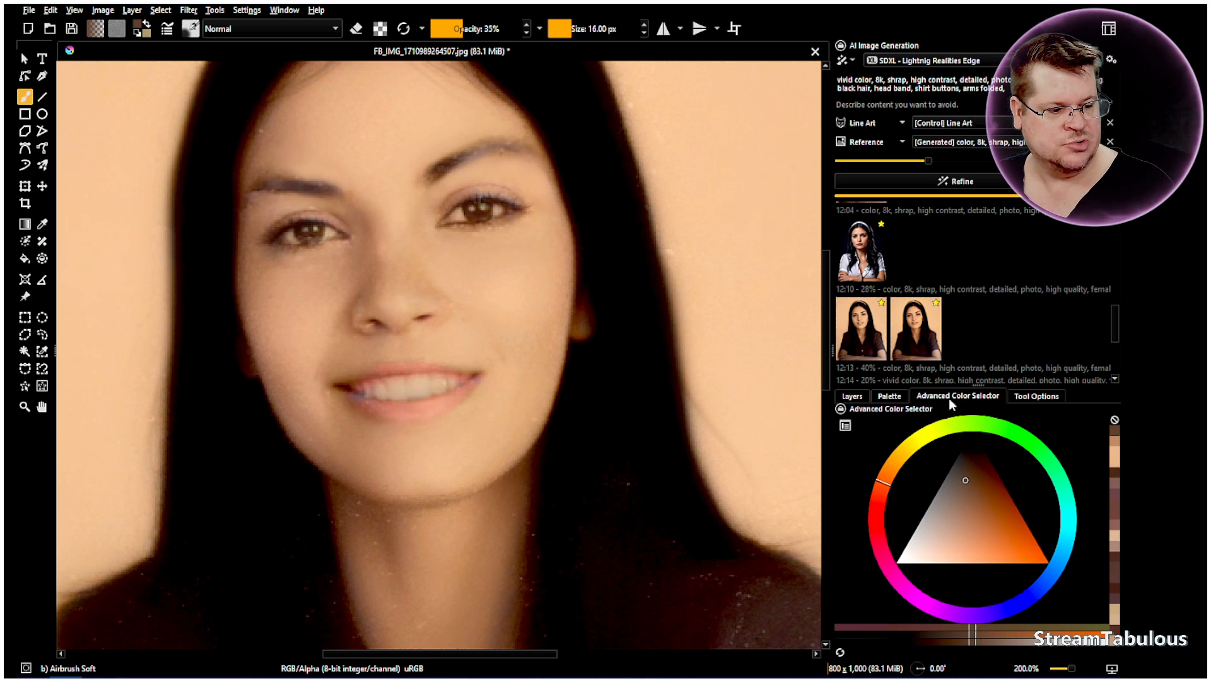
{"action": "left_click", "coordinate": [890, 397]}
{"action": "scroll", "coordinate": [941, 521], "scroll_direction": "up", "scroll_amount": 3}
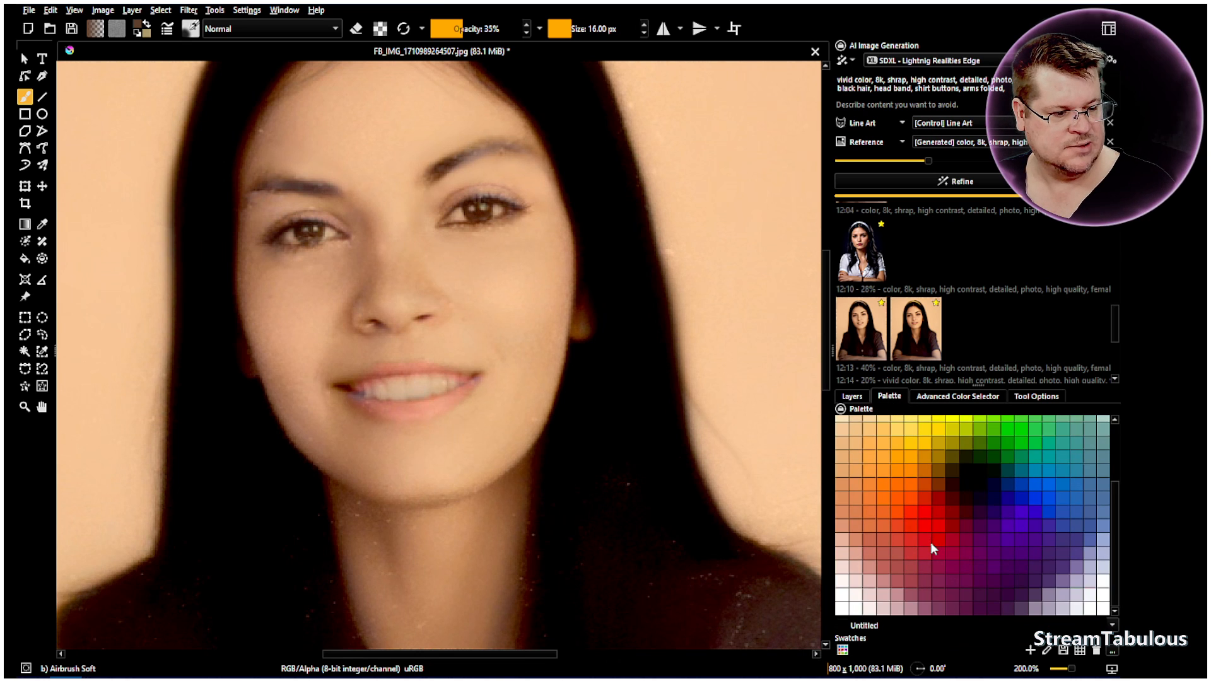
{"action": "left_click", "coordinate": [870, 508]}
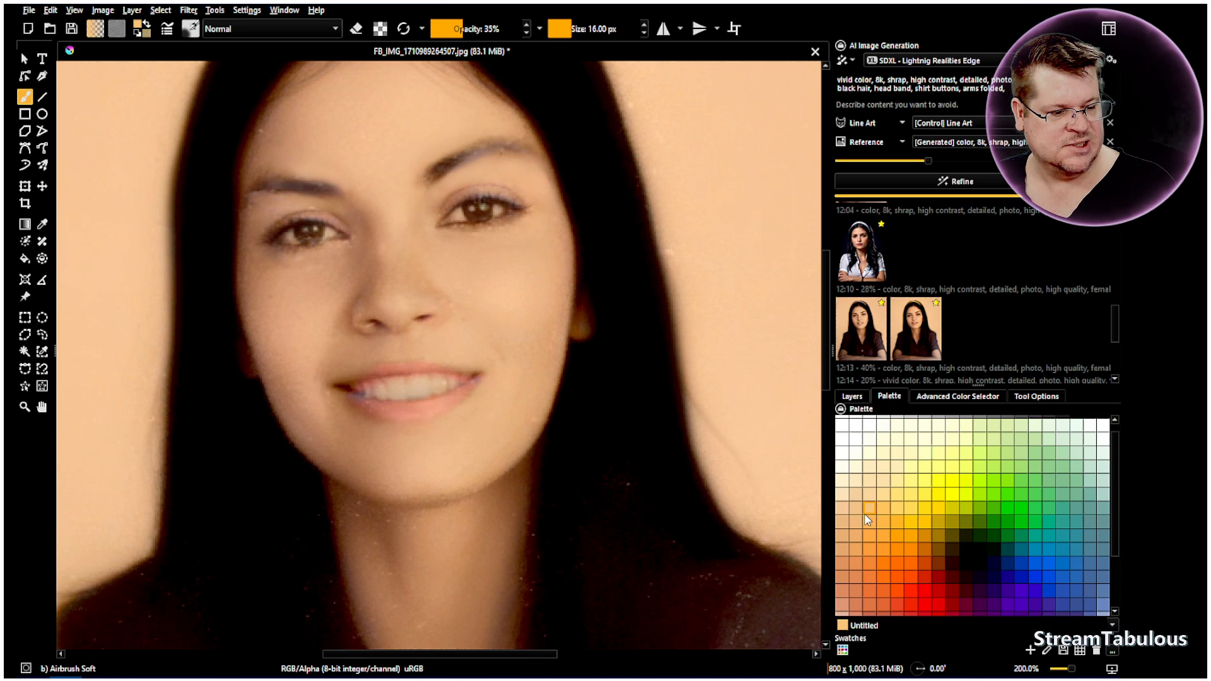
{"action": "left_click_drag", "start_coordinate": [571, 29], "coordinate": [596, 30]}
{"action": "mouse_move", "coordinate": [472, 29]}
{"action": "left_mouse_down"}
{"action": "mouse_move", "coordinate": [594, 30]}
{"action": "mouse_move", "coordinate": [569, 34]}
{"action": "mouse_move", "coordinate": [579, 28]}
{"action": "left_mouse_up"}
Try deeper orange palette tones on the forehead, and paint the whole face down to the chin with a salmon-orange skin tone
{"action": "mouse_move", "coordinate": [441, 108]}
{"action": "left_mouse_down"}
{"action": "mouse_move", "coordinate": [397, 135]}
{"action": "mouse_move", "coordinate": [468, 109]}
{"action": "left_mouse_up"}
{"action": "left_click", "coordinate": [856, 536]}
{"action": "mouse_move", "coordinate": [385, 131]}
{"action": "left_mouse_down"}
{"action": "mouse_move", "coordinate": [414, 146]}
{"action": "mouse_move", "coordinate": [381, 117]}
{"action": "mouse_move", "coordinate": [375, 147]}
{"action": "mouse_move", "coordinate": [396, 113]}
{"action": "mouse_move", "coordinate": [408, 134]}
{"action": "mouse_move", "coordinate": [437, 121]}
{"action": "mouse_move", "coordinate": [412, 143]}
{"action": "mouse_move", "coordinate": [489, 120]}
{"action": "mouse_move", "coordinate": [425, 89]}
{"action": "mouse_move", "coordinate": [370, 96]}
{"action": "mouse_move", "coordinate": [290, 147]}
{"action": "left_mouse_up"}
{"action": "left_click", "coordinate": [843, 563]}
{"action": "mouse_move", "coordinate": [308, 104]}
{"action": "left_mouse_down"}
{"action": "mouse_move", "coordinate": [408, 91]}
{"action": "mouse_move", "coordinate": [454, 103]}
{"action": "mouse_move", "coordinate": [437, 80]}
{"action": "mouse_move", "coordinate": [308, 85]}
{"action": "mouse_move", "coordinate": [273, 133]}
{"action": "mouse_move", "coordinate": [283, 155]}
{"action": "mouse_move", "coordinate": [338, 159]}
{"action": "mouse_move", "coordinate": [391, 214]}
{"action": "mouse_move", "coordinate": [350, 130]}
{"action": "mouse_move", "coordinate": [415, 252]}
{"action": "mouse_move", "coordinate": [526, 248]}
{"action": "mouse_move", "coordinate": [420, 272]}
{"action": "mouse_move", "coordinate": [443, 291]}
{"action": "mouse_move", "coordinate": [347, 318]}
{"action": "mouse_move", "coordinate": [450, 317]}
{"action": "mouse_move", "coordinate": [446, 331]}
{"action": "mouse_move", "coordinate": [331, 342]}
{"action": "mouse_move", "coordinate": [476, 346]}
{"action": "mouse_move", "coordinate": [347, 361]}
{"action": "mouse_move", "coordinate": [441, 347]}
{"action": "mouse_move", "coordinate": [498, 360]}
{"action": "mouse_move", "coordinate": [508, 376]}
{"action": "mouse_move", "coordinate": [460, 427]}
{"action": "mouse_move", "coordinate": [350, 432]}
{"action": "mouse_move", "coordinate": [311, 384]}
{"action": "mouse_move", "coordinate": [309, 349]}
{"action": "mouse_move", "coordinate": [354, 263]}
{"action": "mouse_move", "coordinate": [382, 248]}
{"action": "mouse_move", "coordinate": [385, 295]}
{"action": "mouse_move", "coordinate": [385, 240]}
{"action": "mouse_move", "coordinate": [341, 196]}
{"action": "mouse_move", "coordinate": [267, 184]}
{"action": "mouse_move", "coordinate": [255, 208]}
{"action": "mouse_move", "coordinate": [279, 192]}
{"action": "mouse_move", "coordinate": [465, 164]}
{"action": "mouse_move", "coordinate": [417, 220]}
{"action": "mouse_move", "coordinate": [462, 154]}
{"action": "mouse_move", "coordinate": [524, 166]}
{"action": "mouse_move", "coordinate": [505, 135]}
{"action": "mouse_move", "coordinate": [552, 224]}
{"action": "mouse_move", "coordinate": [457, 259]}
{"action": "mouse_move", "coordinate": [429, 248]}
{"action": "mouse_move", "coordinate": [420, 189]}
{"action": "mouse_move", "coordinate": [521, 183]}
{"action": "mouse_move", "coordinate": [552, 277]}
{"action": "mouse_move", "coordinate": [541, 359]}
{"action": "mouse_move", "coordinate": [513, 424]}
{"action": "mouse_move", "coordinate": [441, 471]}
{"action": "mouse_move", "coordinate": [342, 441]}
{"action": "left_mouse_up"}
{"action": "mouse_move", "coordinate": [298, 379]}
{"action": "left_mouse_down"}
{"action": "mouse_move", "coordinate": [271, 276]}
{"action": "mouse_move", "coordinate": [352, 267]}
{"action": "mouse_move", "coordinate": [269, 265]}
{"action": "mouse_move", "coordinate": [370, 267]}
{"action": "mouse_move", "coordinate": [383, 250]}
{"action": "mouse_move", "coordinate": [358, 214]}
{"action": "mouse_move", "coordinate": [260, 227]}
{"action": "mouse_move", "coordinate": [255, 305]}
{"action": "mouse_move", "coordinate": [292, 410]}
{"action": "mouse_move", "coordinate": [394, 486]}
{"action": "mouse_move", "coordinate": [446, 490]}
{"action": "mouse_move", "coordinate": [489, 468]}
{"action": "mouse_move", "coordinate": [513, 409]}
{"action": "mouse_move", "coordinate": [520, 306]}
{"action": "mouse_move", "coordinate": [516, 271]}
{"action": "mouse_move", "coordinate": [484, 291]}
{"action": "mouse_move", "coordinate": [316, 300]}
{"action": "left_mouse_up"}
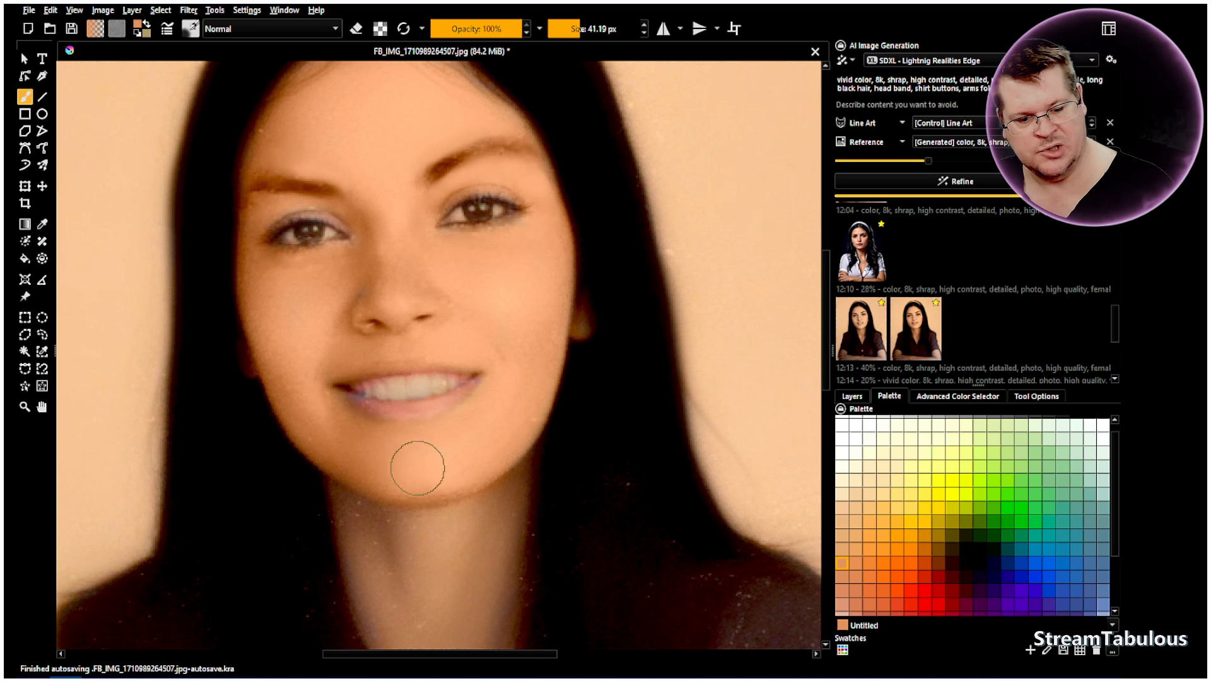
{"action": "mouse_move", "coordinate": [417, 468]}
{"action": "left_mouse_down"}
{"action": "mouse_move", "coordinate": [457, 588]}
{"action": "mouse_move", "coordinate": [473, 491]}
{"action": "mouse_move", "coordinate": [454, 568]}
{"action": "mouse_move", "coordinate": [504, 457]}
{"action": "mouse_move", "coordinate": [508, 483]}
{"action": "mouse_move", "coordinate": [511, 437]}
{"action": "left_mouse_up"}
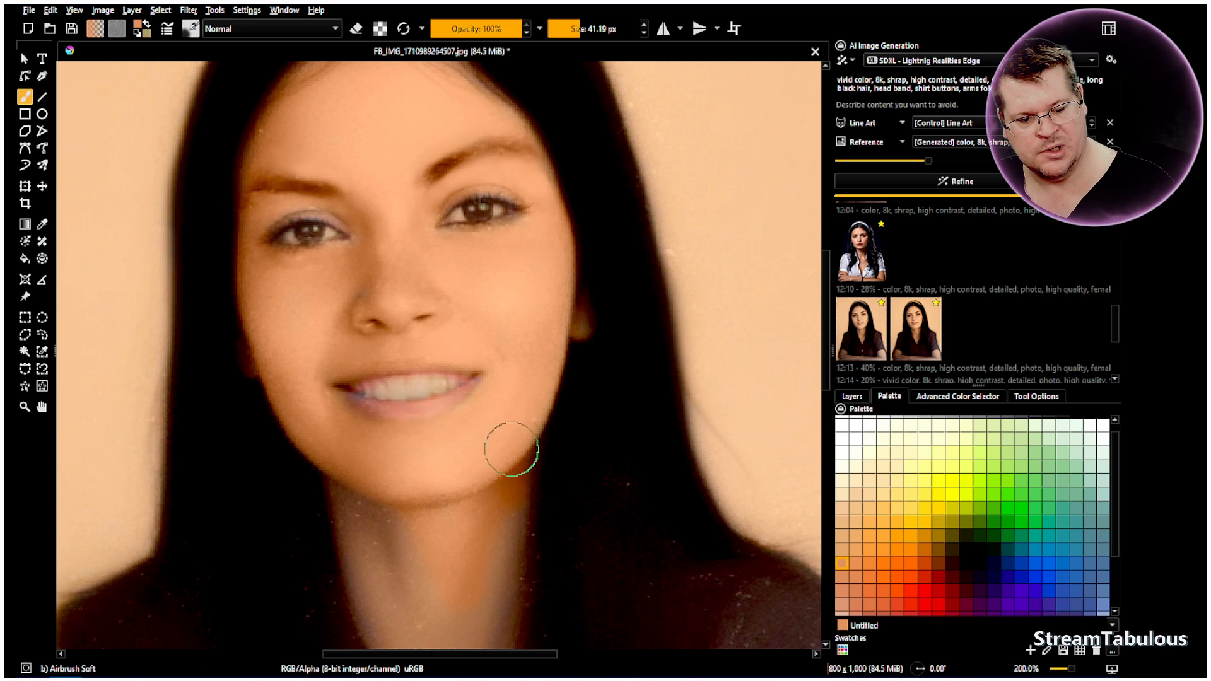
Paint the neck and the skin inside the open collar with the same salmon-orange tone
{"action": "scroll", "coordinate": [498, 561], "scroll_direction": "down", "scroll_amount": 3}
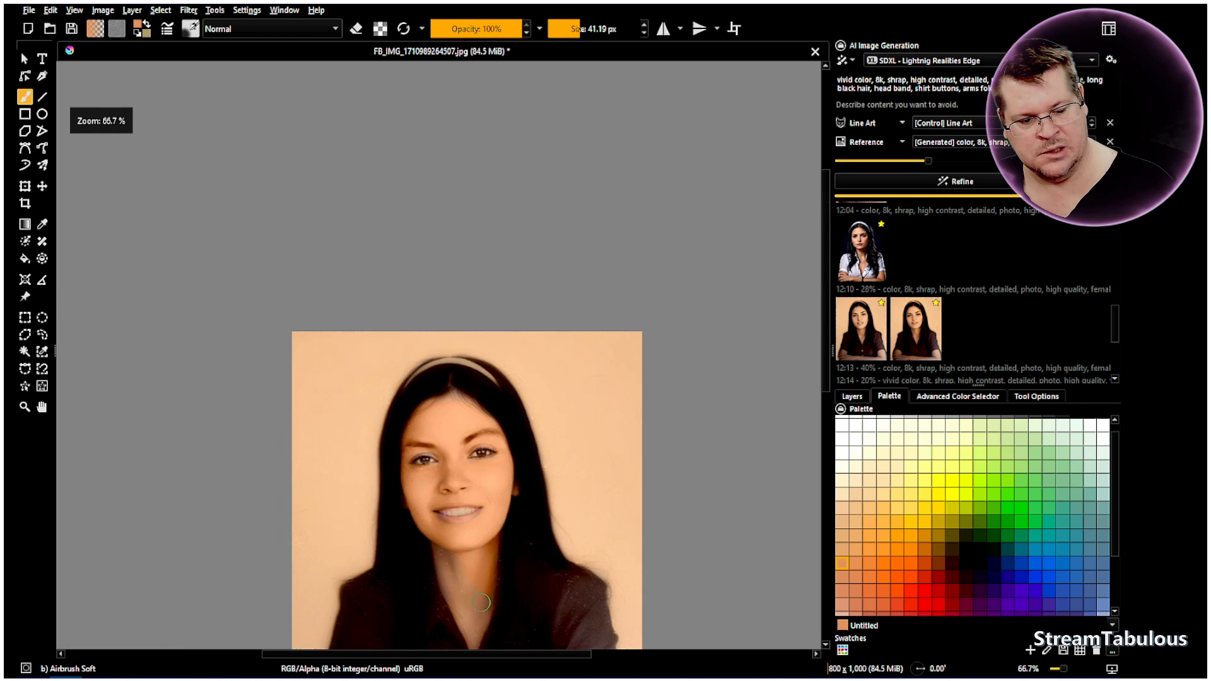
{"action": "scroll", "coordinate": [481, 602], "scroll_direction": "up", "scroll_amount": 2}
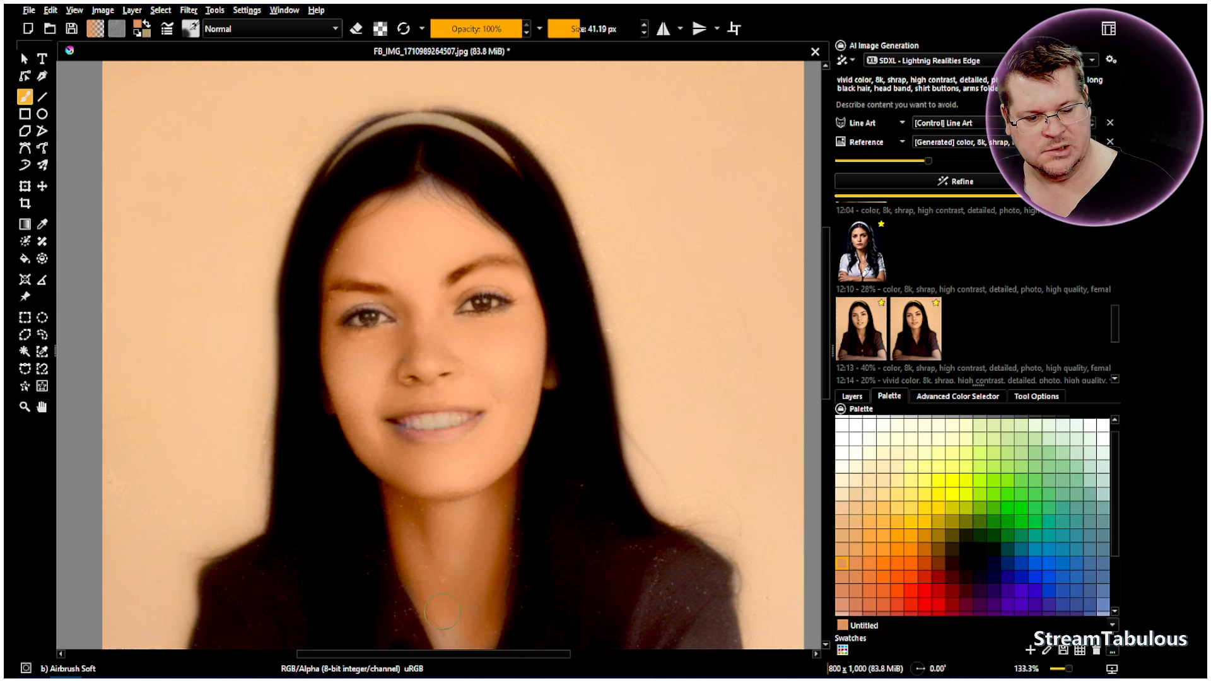
{"action": "scroll", "coordinate": [491, 587], "scroll_direction": "down", "scroll_amount": 2}
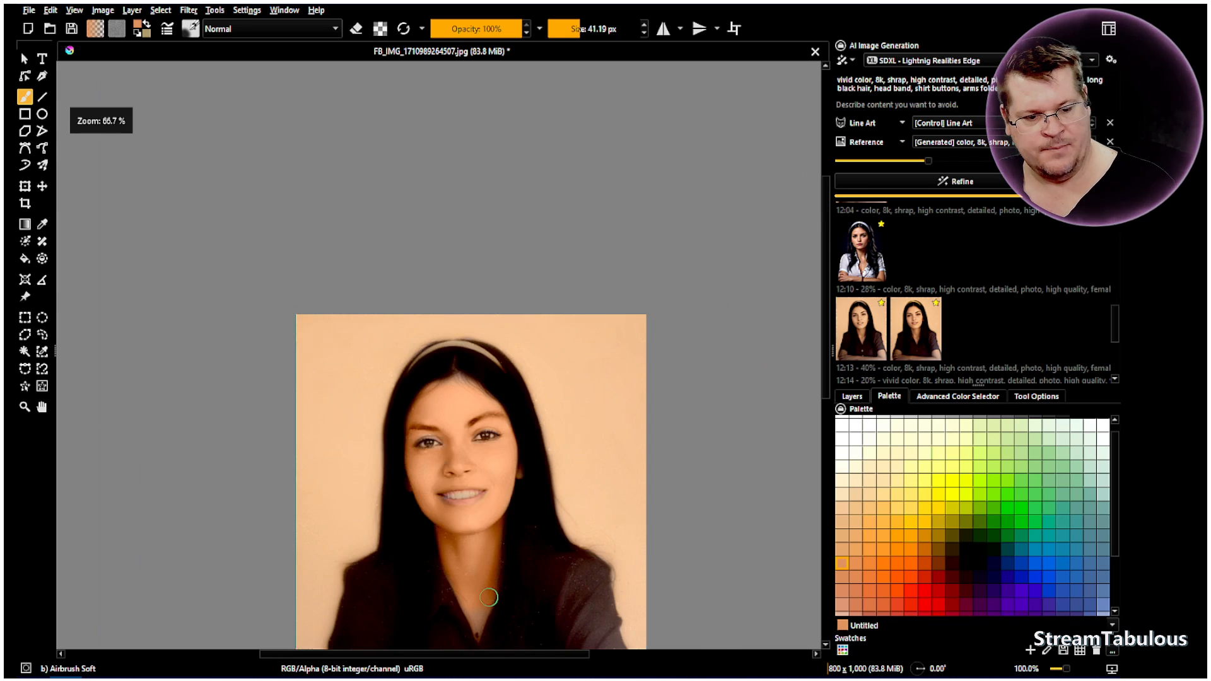
{"action": "scroll", "coordinate": [489, 602], "scroll_direction": "up", "scroll_amount": 2}
{"action": "mouse_move", "coordinate": [468, 641]}
{"action": "left_mouse_down"}
{"action": "mouse_move", "coordinate": [488, 573]}
{"action": "mouse_move", "coordinate": [459, 513]}
{"action": "left_mouse_up"}
{"action": "scroll", "coordinate": [476, 472], "scroll_direction": "down", "scroll_amount": 2}
{"action": "scroll", "coordinate": [477, 265], "scroll_direction": "up", "scroll_amount": 2}
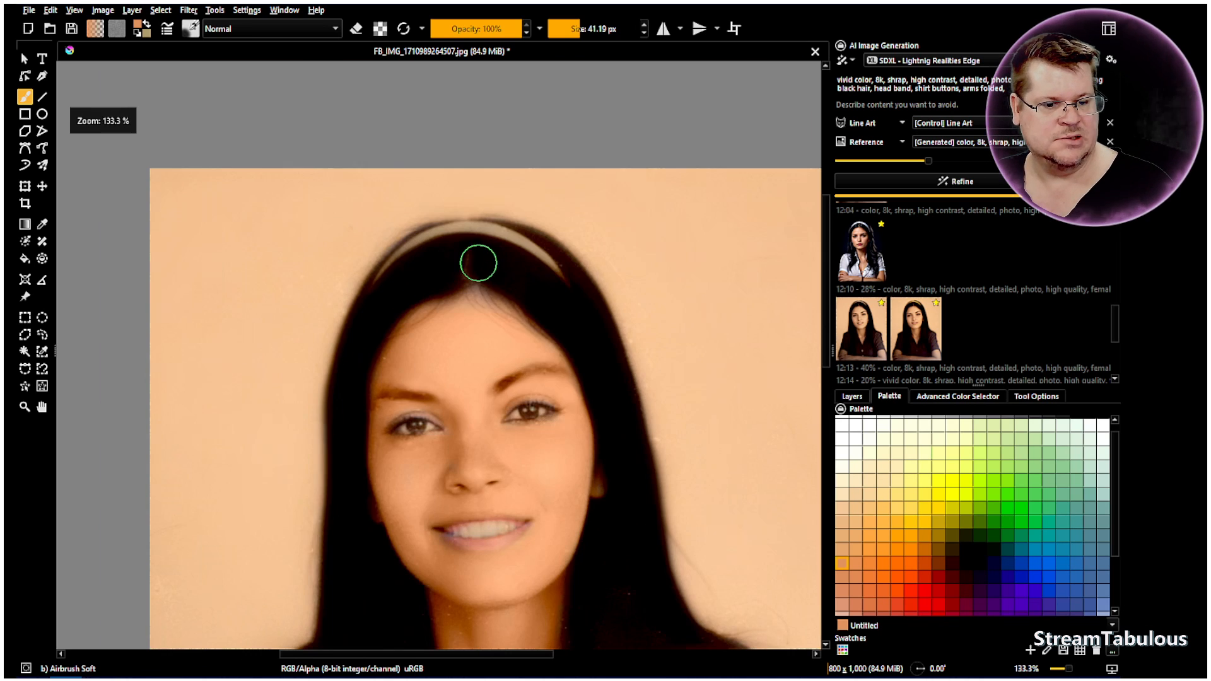
Lower the paint layer's opacity to 69% and toggle its visibility to compare the skin tone
{"action": "left_click", "coordinate": [852, 396]}
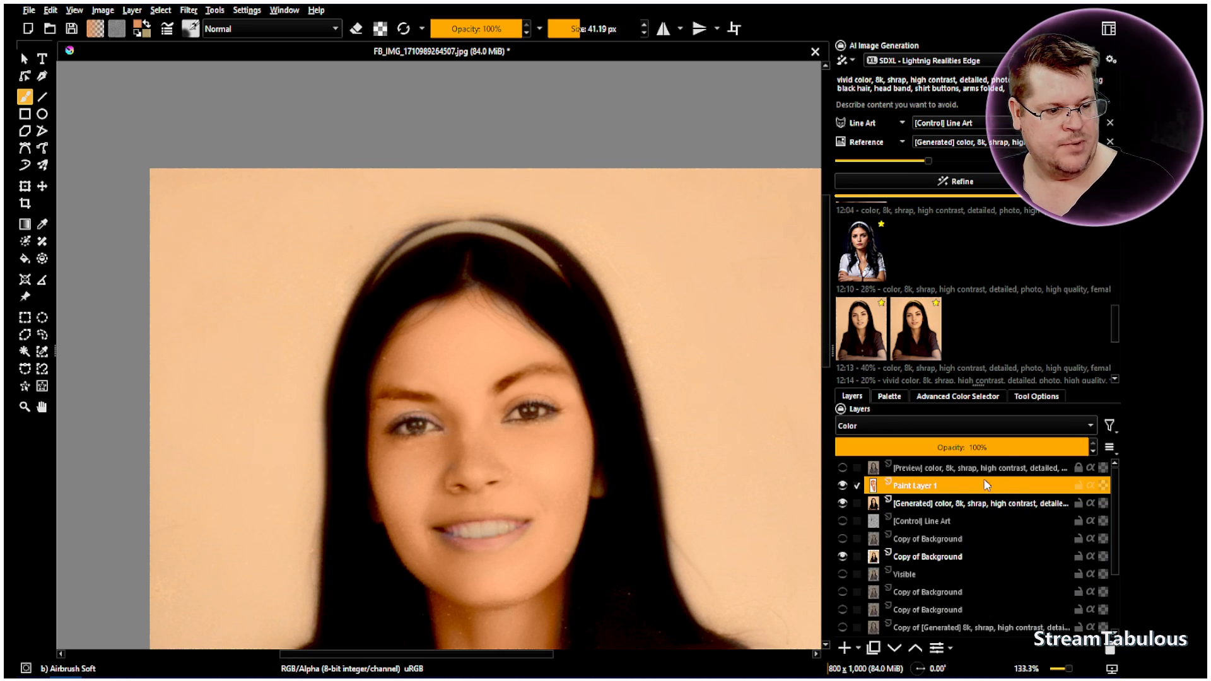
{"action": "scroll", "coordinate": [1015, 446], "scroll_direction": "down", "scroll_amount": 7}
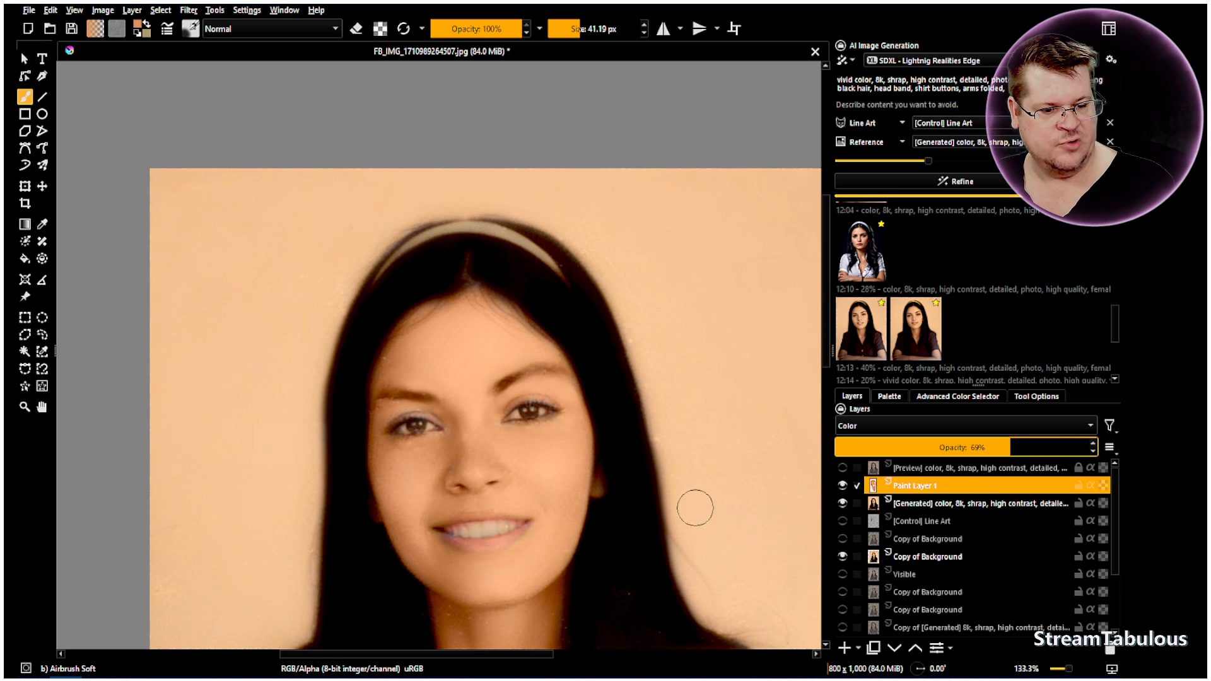
{"action": "scroll", "coordinate": [694, 505], "scroll_direction": "down", "scroll_amount": 2}
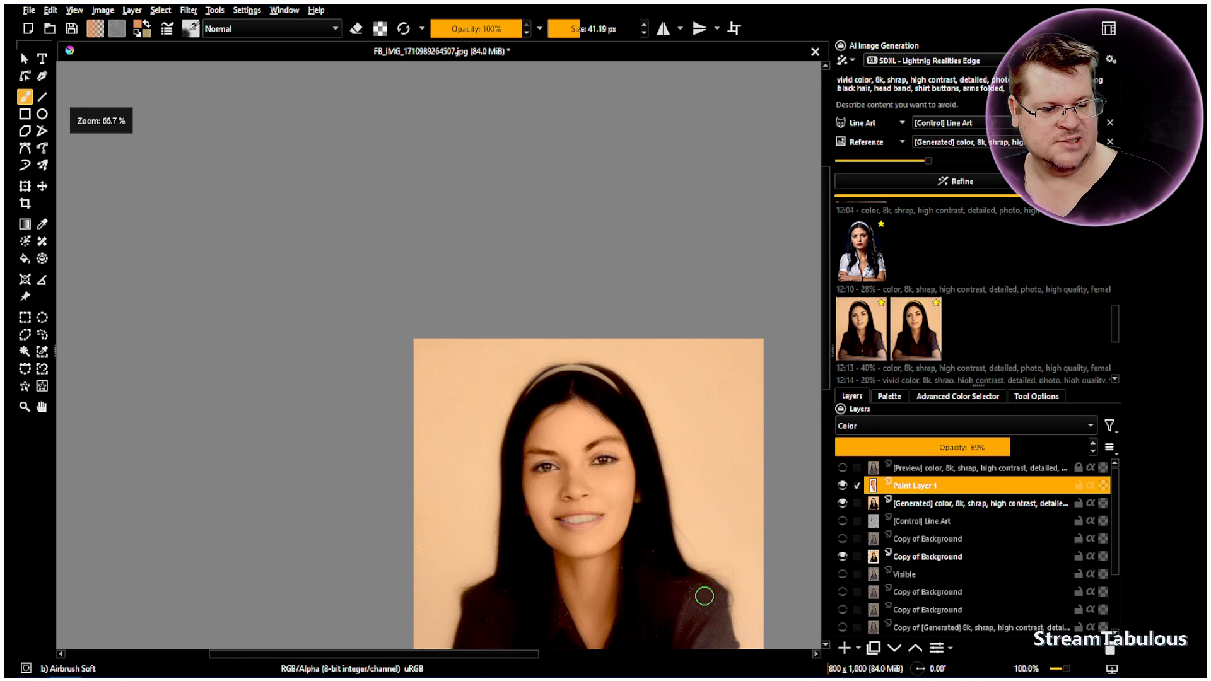
{"action": "left_click", "coordinate": [842, 484]}
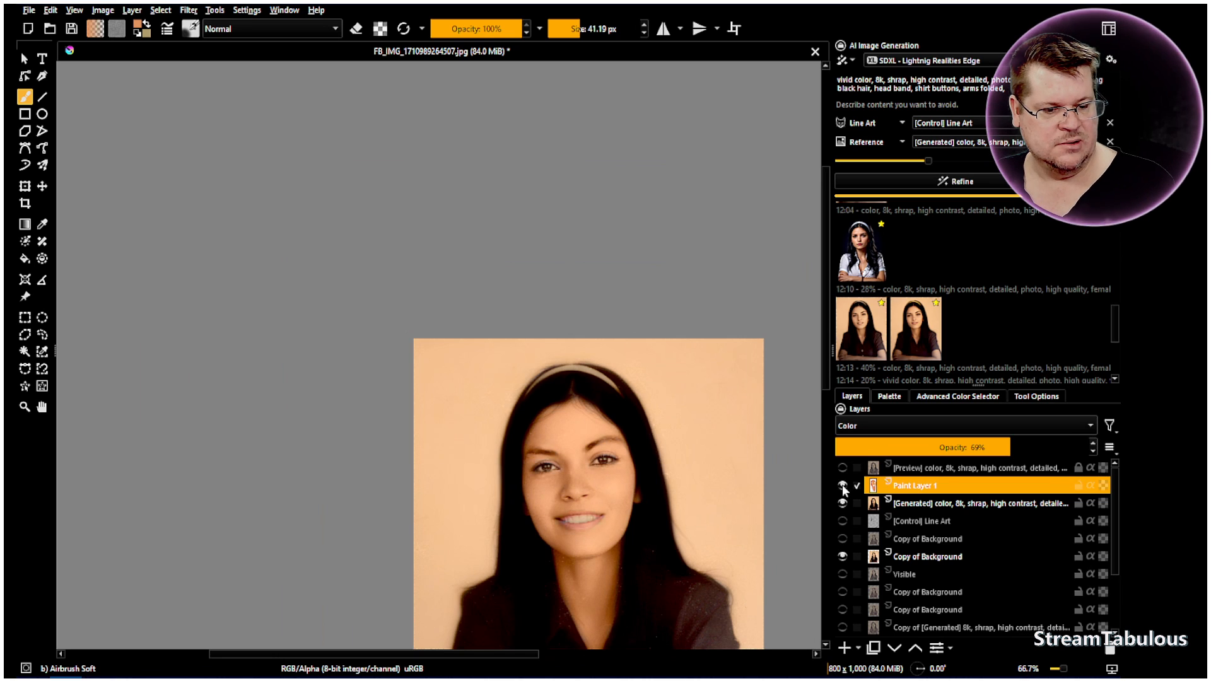
Reduce the brush to 7.19 px and paint the skin tone over the purple tint around the eyelids
{"action": "left_click", "coordinate": [41, 407]}
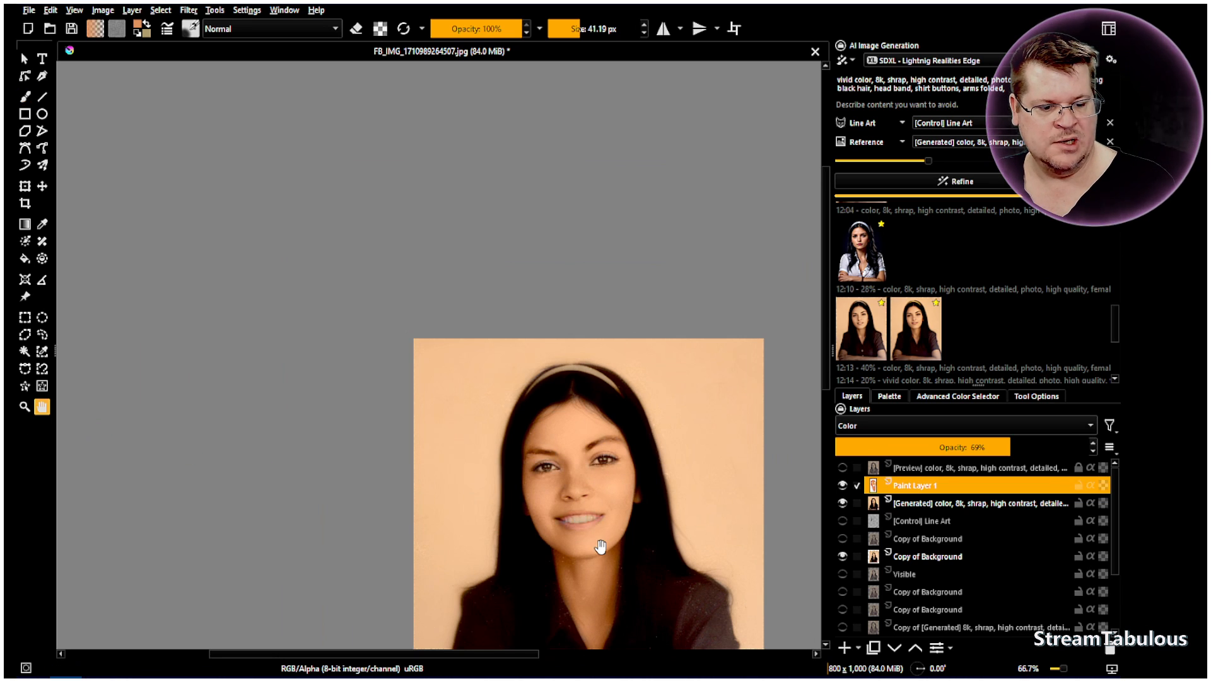
{"action": "scroll", "coordinate": [599, 554], "scroll_direction": "up", "scroll_amount": 2}
{"action": "left_click_drag", "start_coordinate": [600, 555], "coordinate": [464, 407]}
{"action": "scroll", "coordinate": [360, 181], "scroll_direction": "up", "scroll_amount": 3}
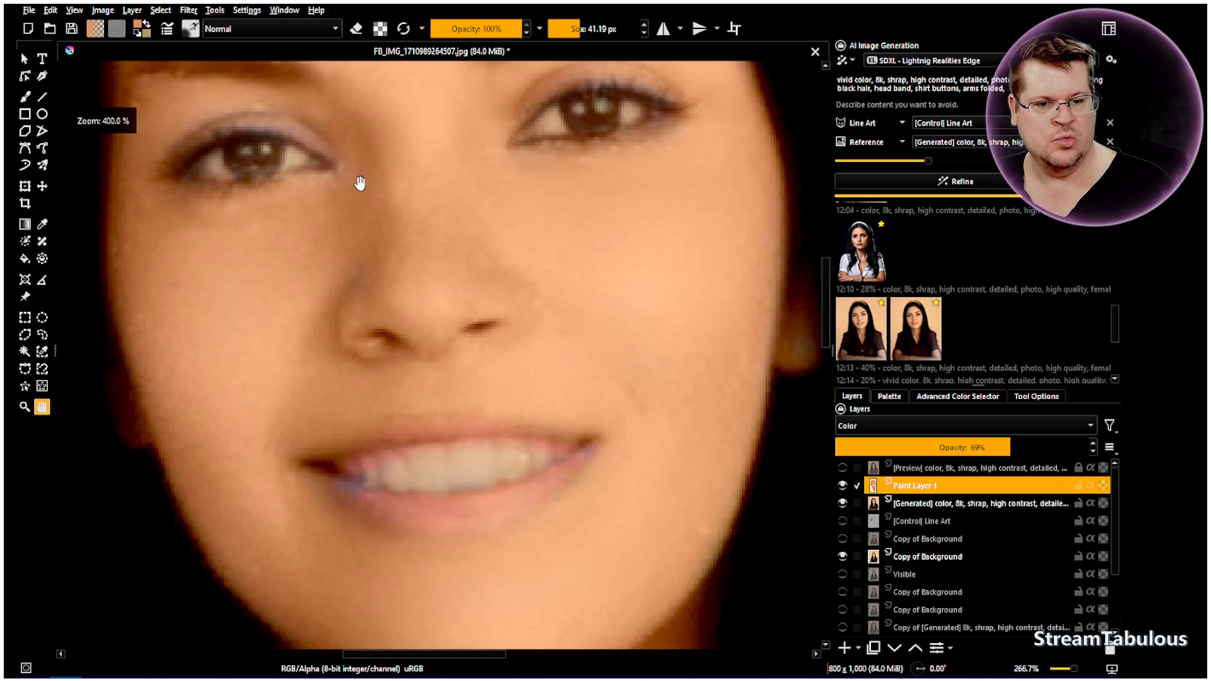
{"action": "left_click", "coordinate": [25, 96]}
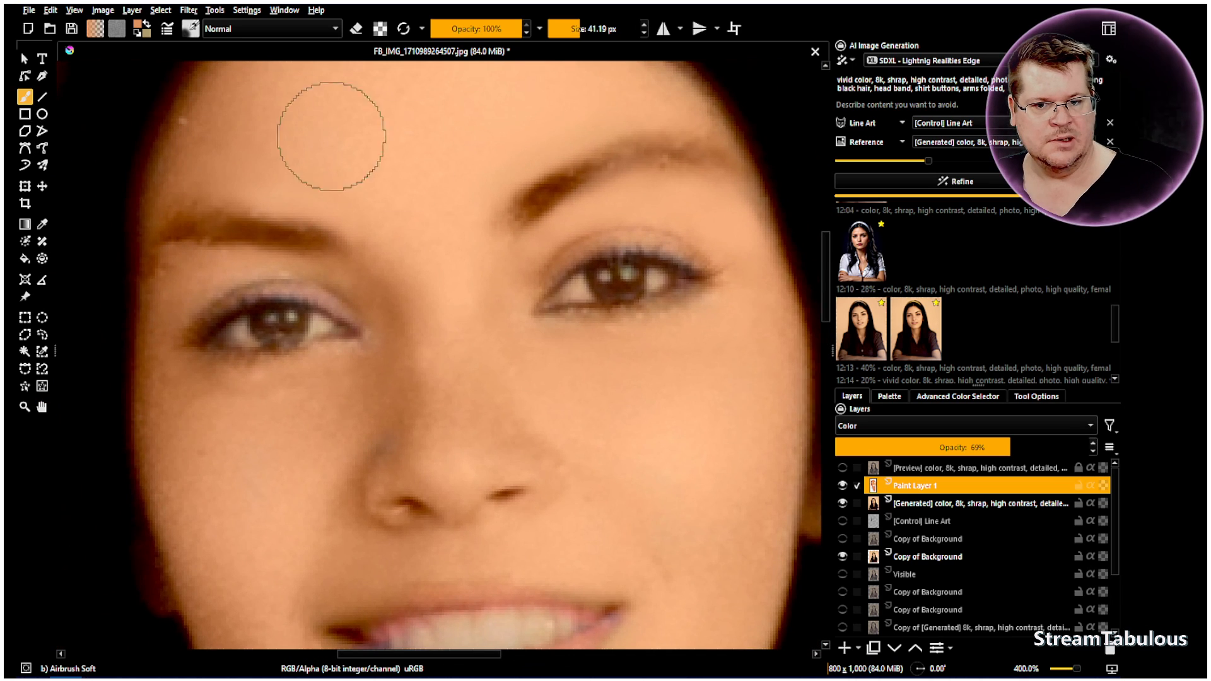
{"action": "left_click", "coordinate": [589, 32]}
{"action": "scroll", "coordinate": [589, 31], "scroll_direction": "down", "scroll_amount": 5}
{"action": "scroll", "coordinate": [560, 22], "scroll_direction": "down", "scroll_amount": 9}
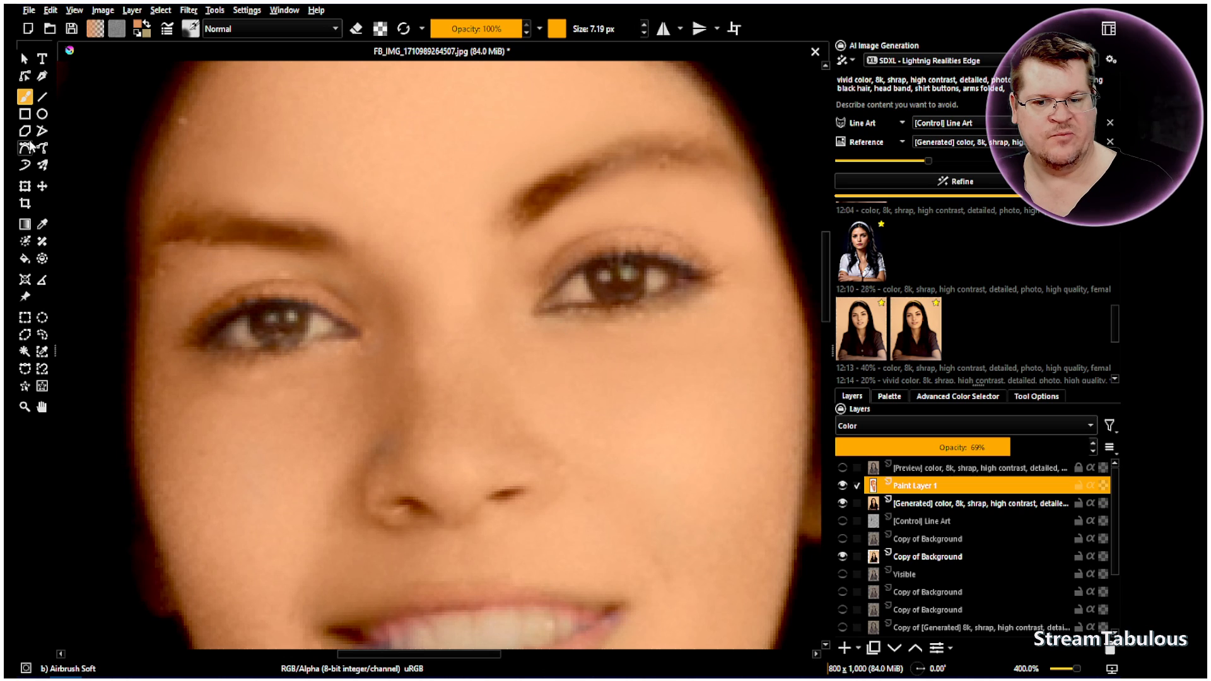
Try brushing a sampled dark color and erasing along the subject's right eyebrow, undoing both attempts
{"action": "left_click", "coordinate": [42, 224]}
{"action": "left_click", "coordinate": [25, 96]}
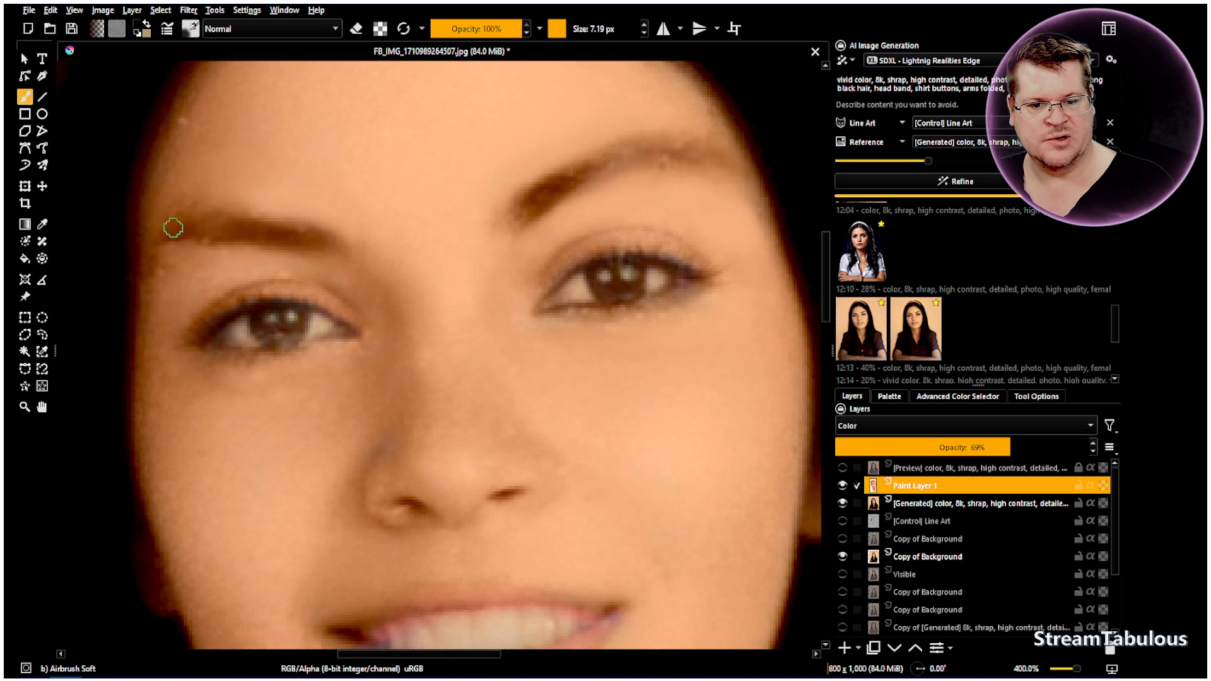
{"action": "left_click_drag", "start_coordinate": [183, 230], "coordinate": [233, 229]}
{"action": "left_click", "coordinate": [50, 10]}
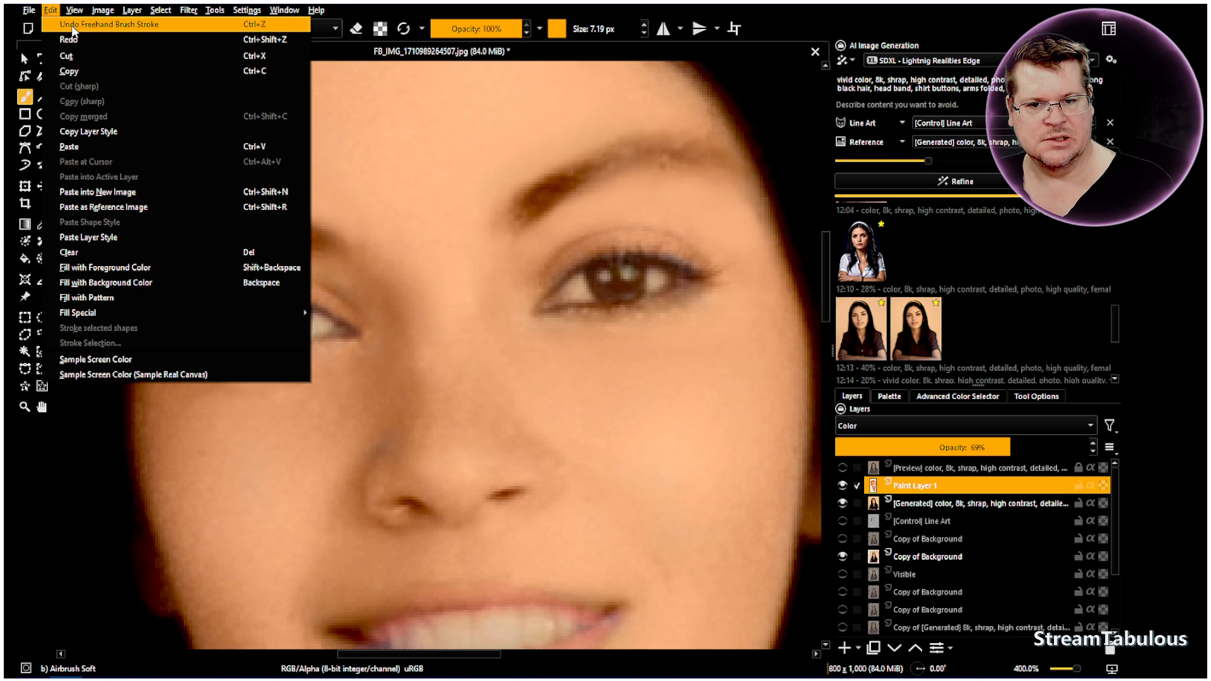
{"action": "left_click", "coordinate": [73, 24]}
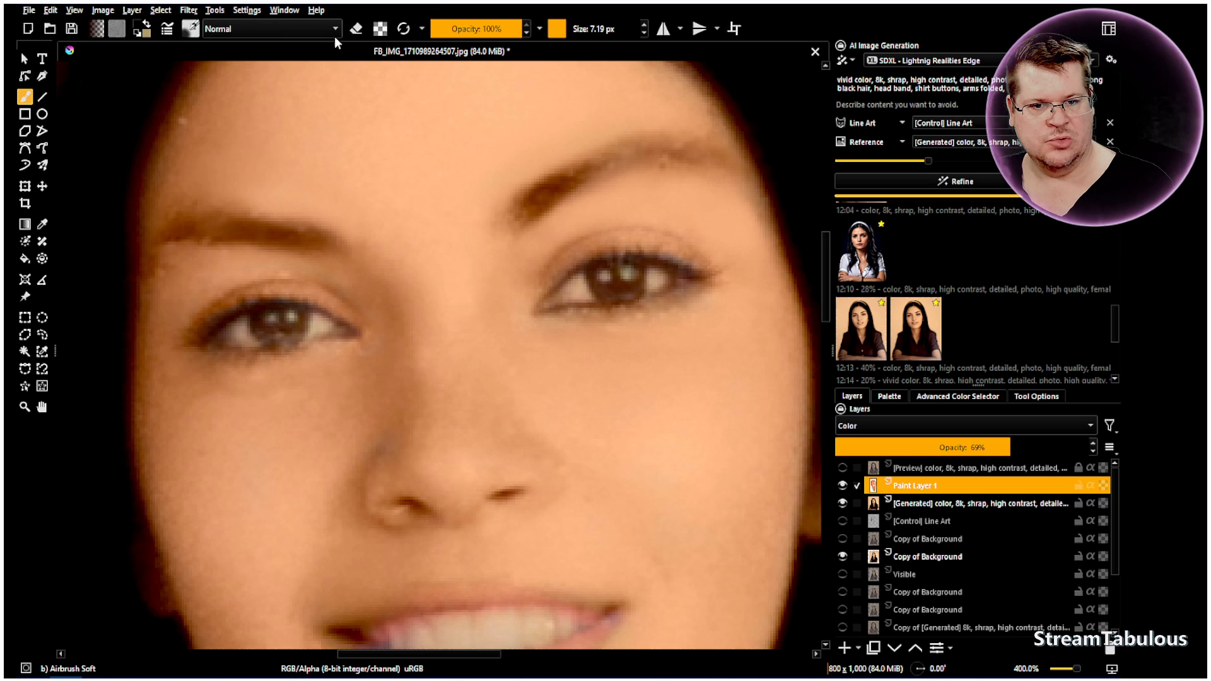
{"action": "left_click", "coordinate": [356, 32]}
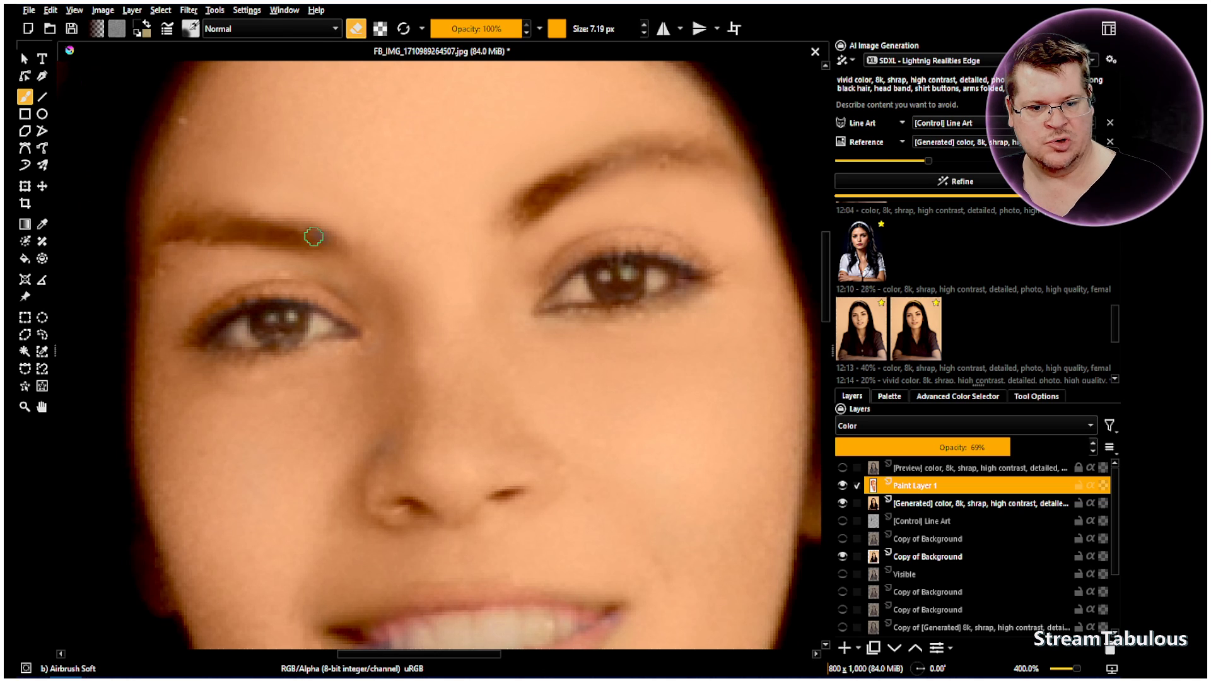
{"action": "left_click", "coordinate": [51, 10]}
{"action": "left_click", "coordinate": [70, 20]}
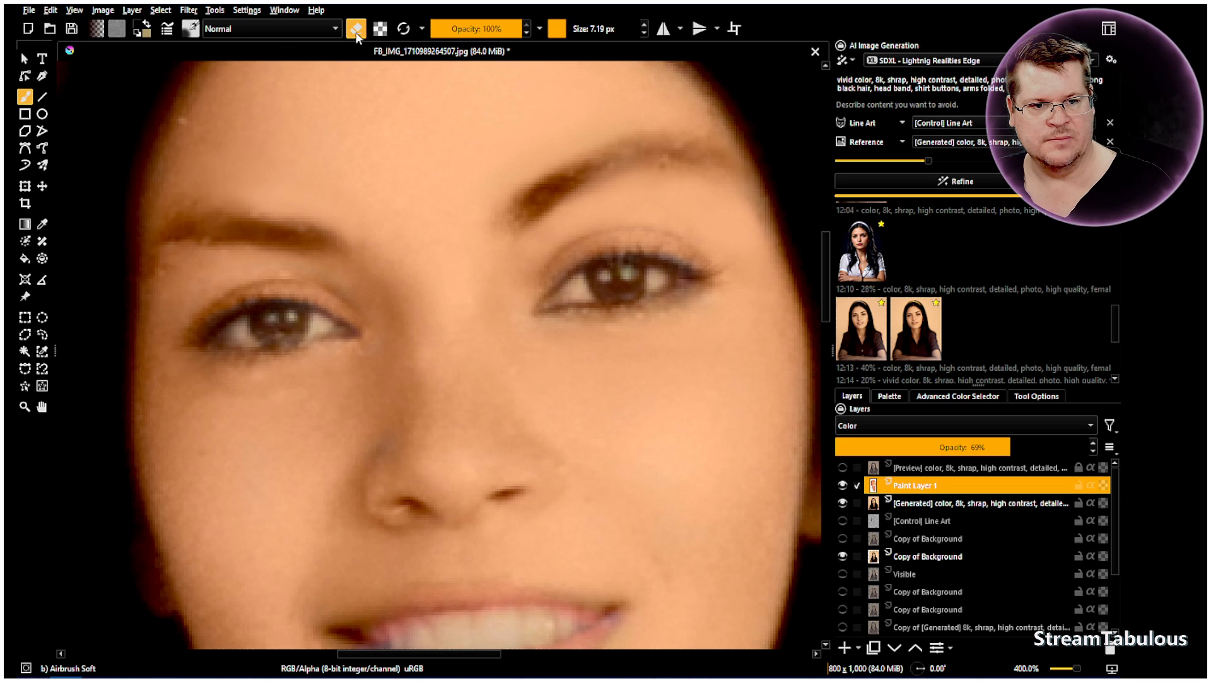
Set the paint layer's opacity to 100% and its blending mode to Normal to expose gaps in the skin paint
{"action": "scroll", "coordinate": [327, 326], "scroll_direction": "down", "scroll_amount": 3}
{"action": "scroll", "coordinate": [434, 308], "scroll_direction": "down", "scroll_amount": 2}
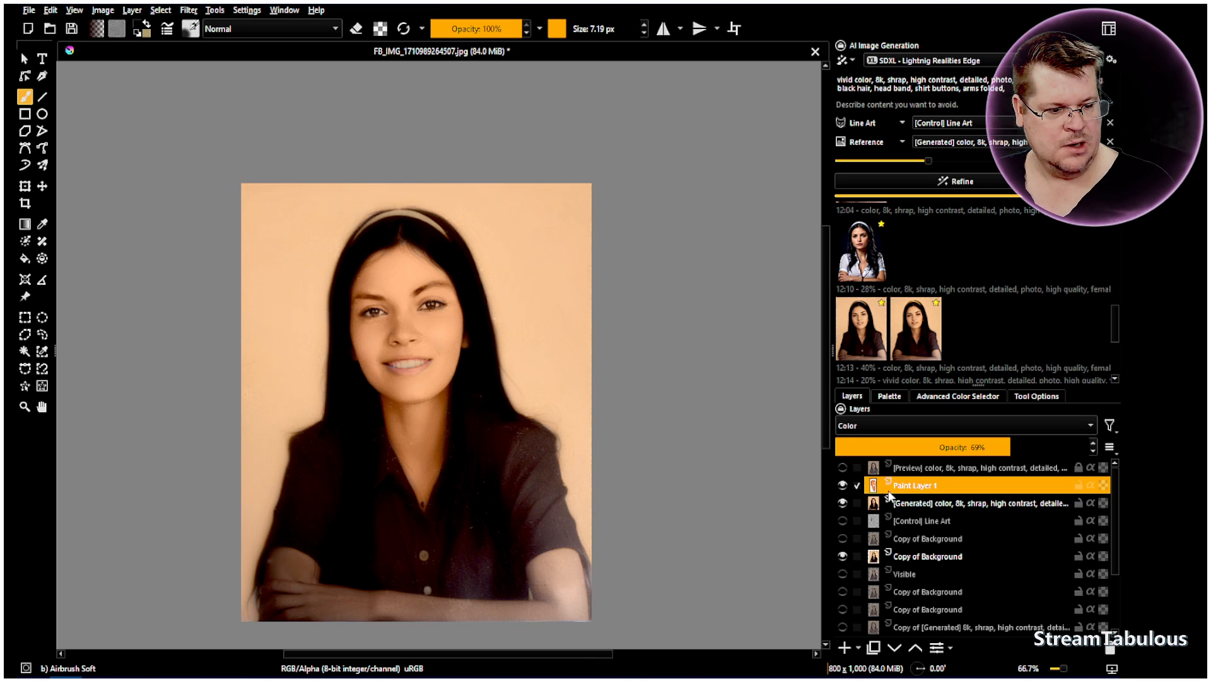
{"action": "left_click_drag", "start_coordinate": [965, 448], "coordinate": [1101, 446]}
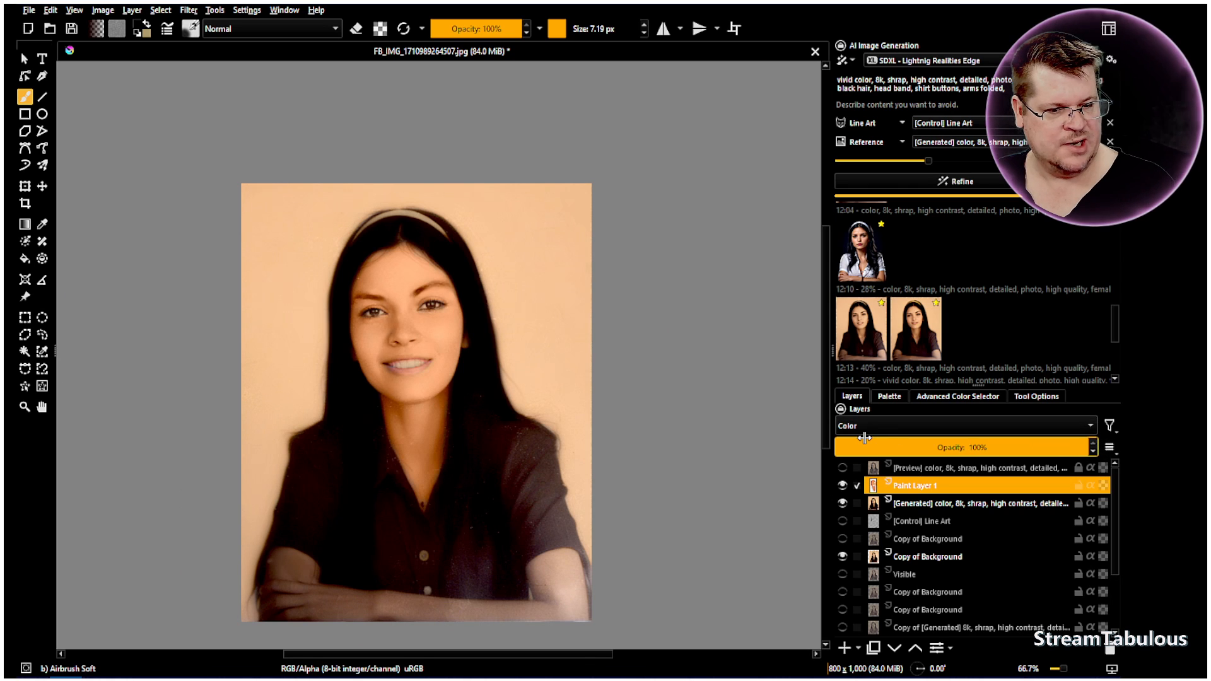
{"action": "left_click", "coordinate": [848, 428]}
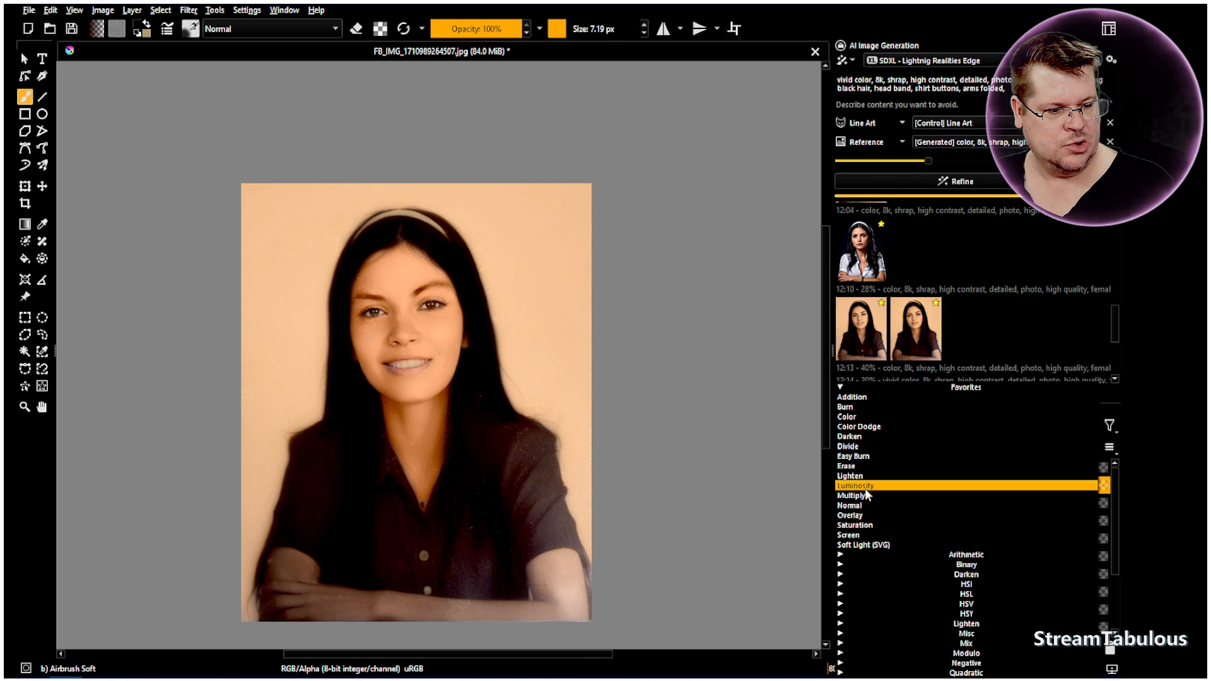
{"action": "left_click", "coordinate": [850, 506]}
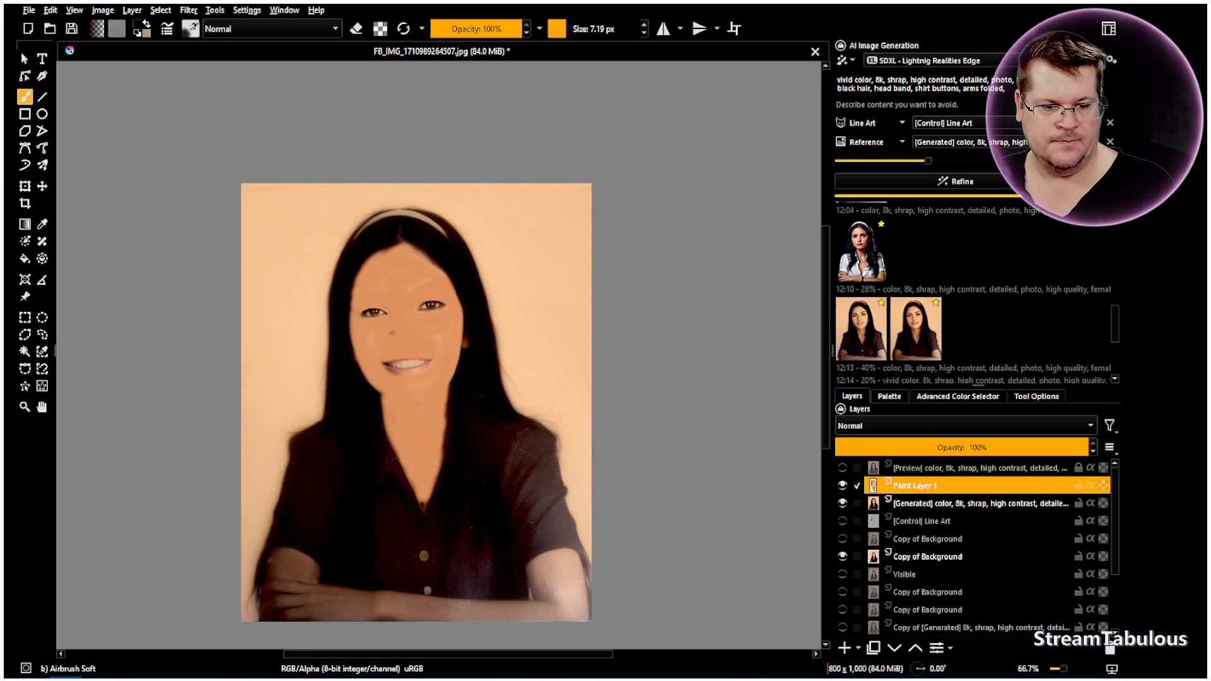
Fill the gaps around the eyes, nose and cheeks with the salmon-orange skin tone using a 21.19 px brush
{"action": "scroll", "coordinate": [422, 278], "scroll_direction": "up", "scroll_amount": 5}
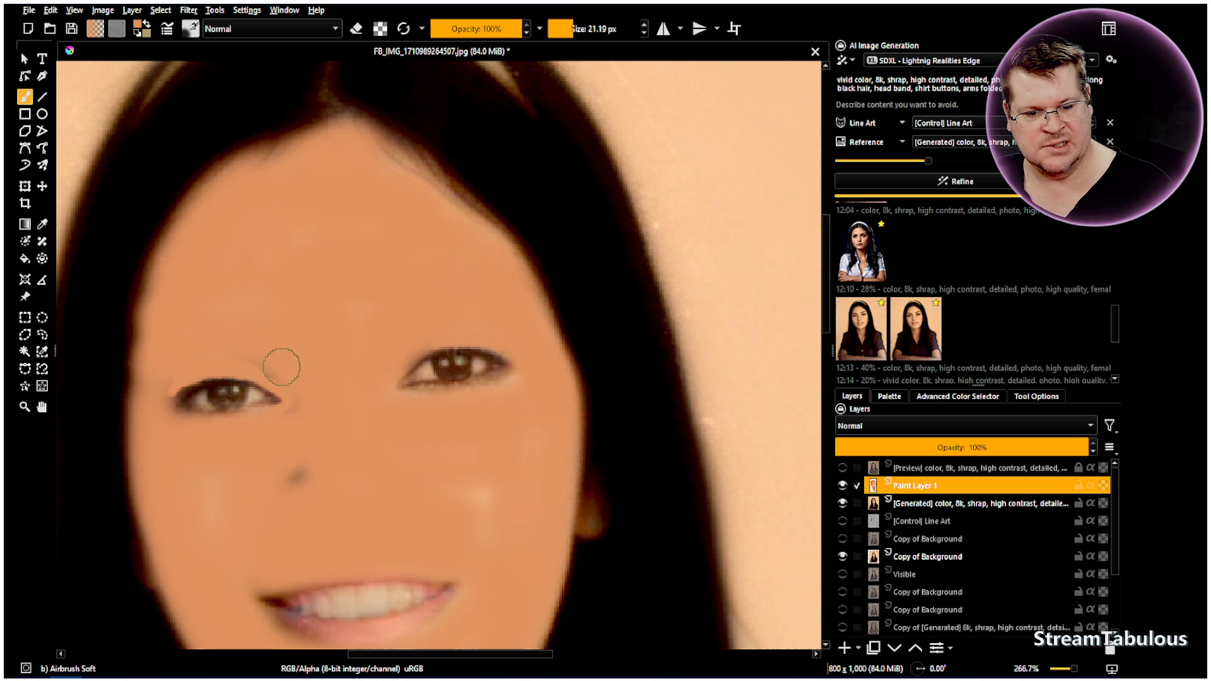
{"action": "mouse_move", "coordinate": [226, 345]}
{"action": "left_mouse_down"}
{"action": "mouse_move", "coordinate": [287, 383]}
{"action": "mouse_move", "coordinate": [303, 411]}
{"action": "mouse_move", "coordinate": [286, 443]}
{"action": "mouse_move", "coordinate": [306, 484]}
{"action": "mouse_move", "coordinate": [249, 501]}
{"action": "mouse_move", "coordinate": [207, 508]}
{"action": "left_mouse_up"}
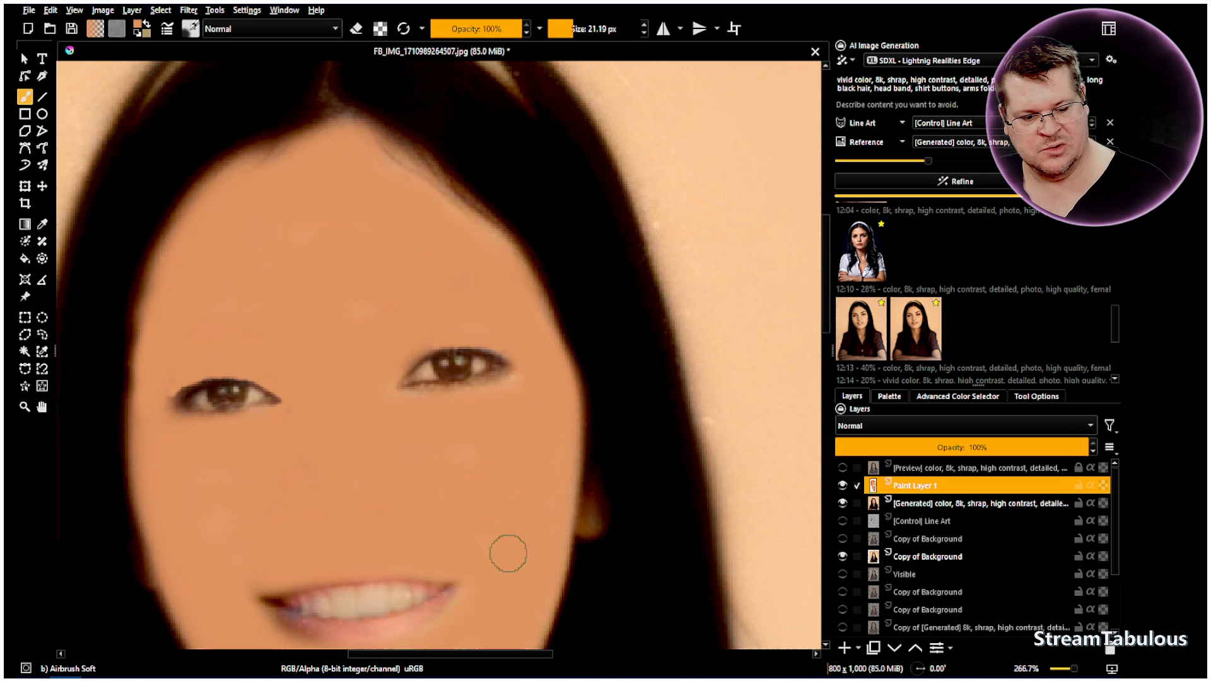
Paint the salmon-orange skin tone over both forearms and hands, enlarging the brush to 68.97 px
{"action": "scroll", "coordinate": [533, 547], "scroll_direction": "down", "scroll_amount": 10}
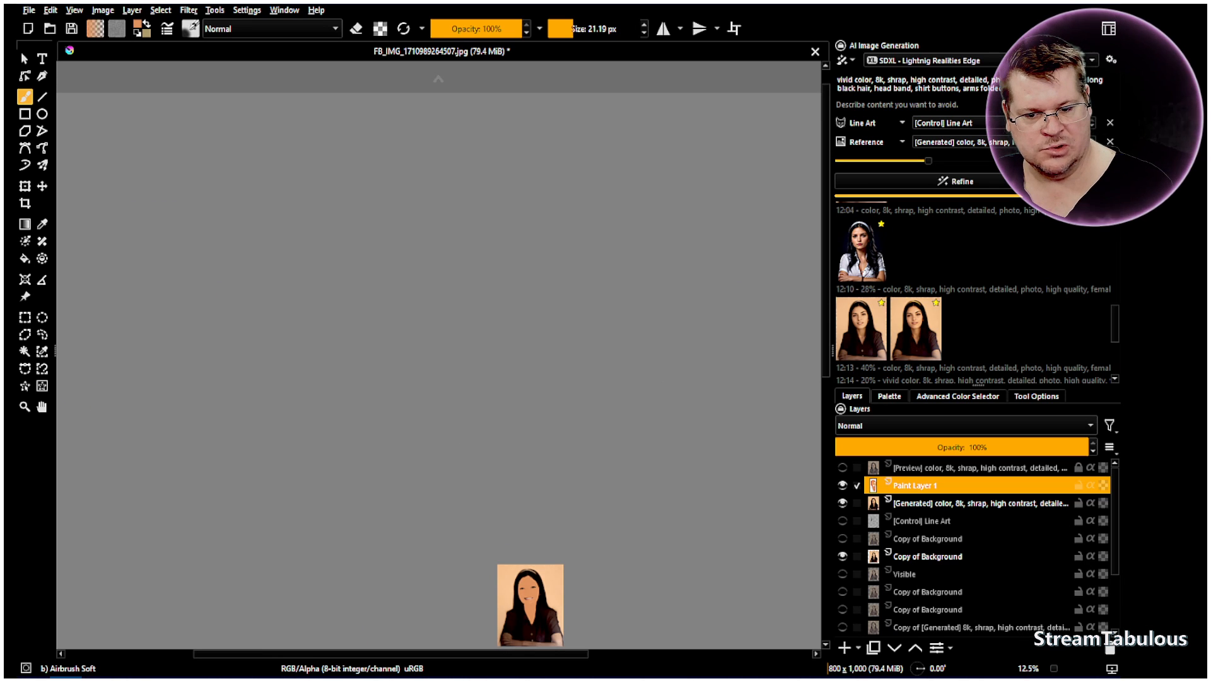
{"action": "left_click", "coordinate": [42, 408]}
{"action": "left_click_drag", "start_coordinate": [490, 616], "coordinate": [392, 417]}
{"action": "scroll", "coordinate": [392, 417], "scroll_direction": "up", "scroll_amount": 5}
{"action": "scroll", "coordinate": [603, 536], "scroll_direction": "up", "scroll_amount": 3}
{"action": "left_click_drag", "start_coordinate": [483, 497], "coordinate": [417, 341]}
{"action": "scroll", "coordinate": [453, 355], "scroll_direction": "down", "scroll_amount": 1}
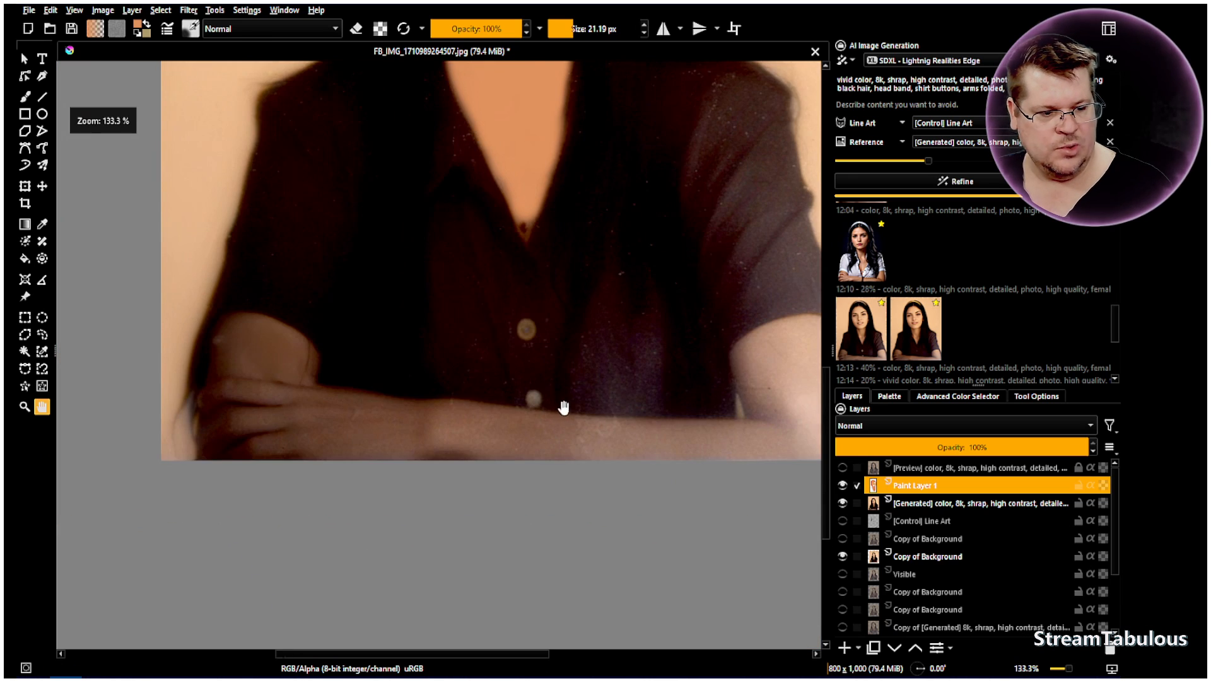
{"action": "left_click_drag", "start_coordinate": [565, 408], "coordinate": [509, 405]}
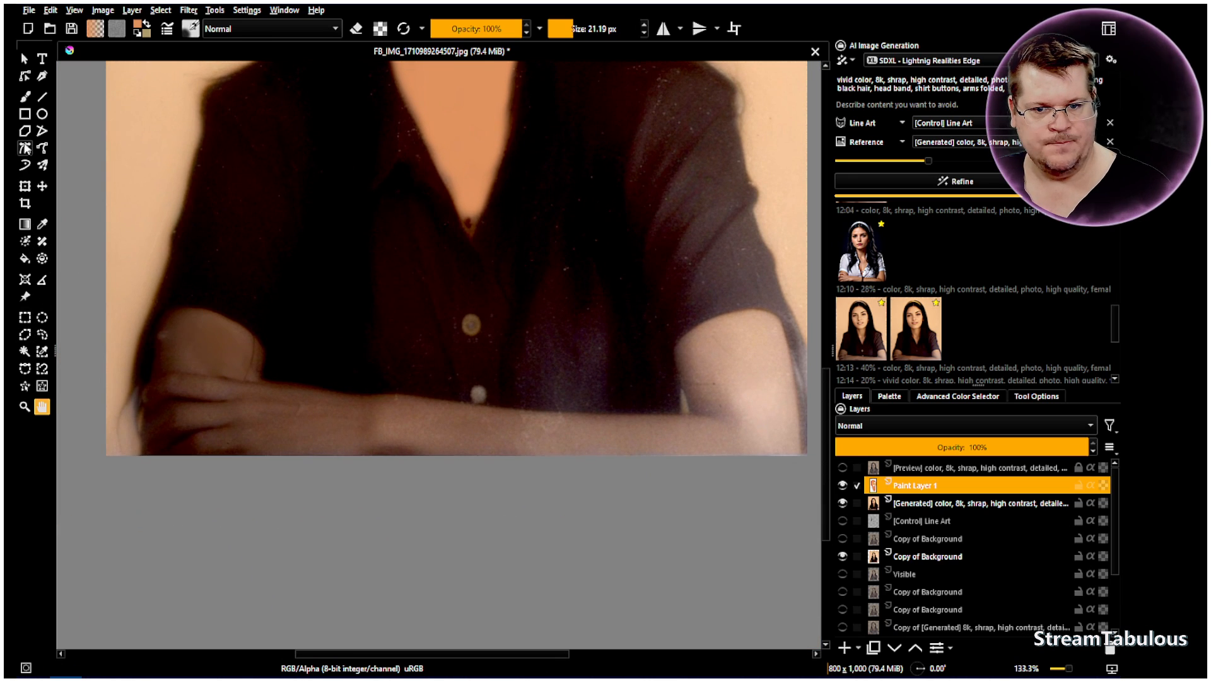
{"action": "left_click", "coordinate": [25, 96]}
{"action": "left_click_drag", "start_coordinate": [246, 431], "coordinate": [329, 432]}
{"action": "scroll", "coordinate": [572, 34], "scroll_direction": "up", "scroll_amount": 1}
{"action": "mouse_move", "coordinate": [581, 31]}
{"action": "left_mouse_down"}
{"action": "mouse_move", "coordinate": [599, 31]}
{"action": "mouse_move", "coordinate": [577, 30]}
{"action": "left_mouse_up"}
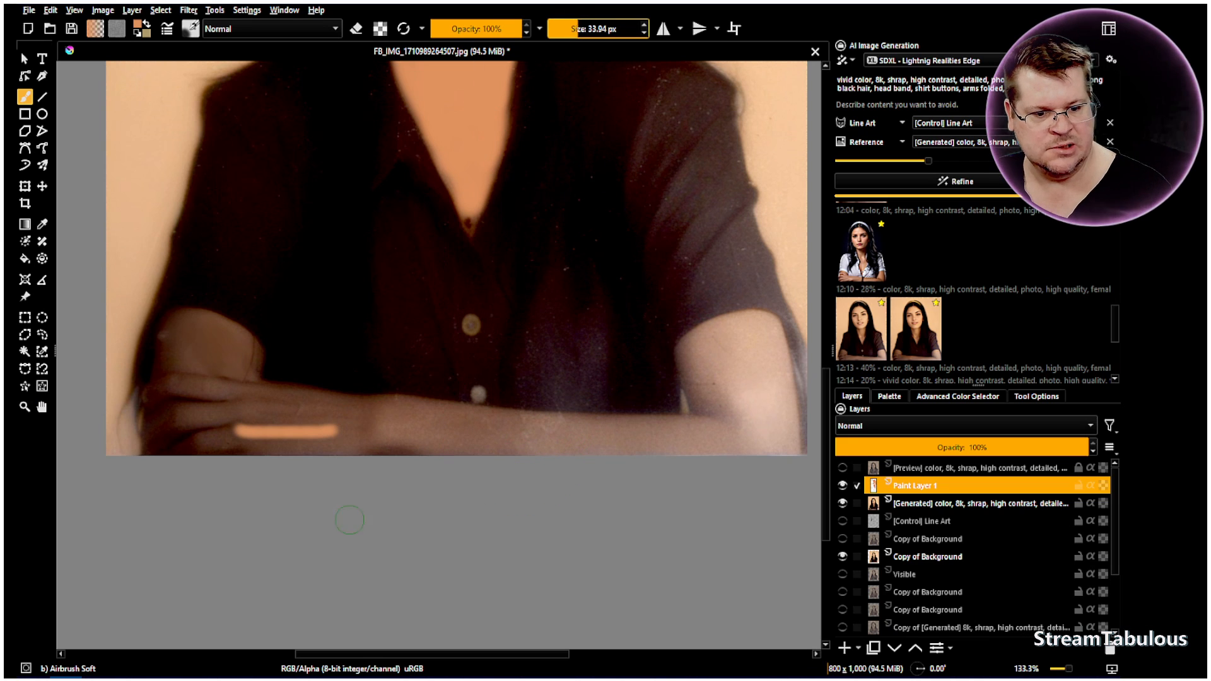
{"action": "mouse_move", "coordinate": [418, 453]}
{"action": "left_mouse_down"}
{"action": "mouse_move", "coordinate": [228, 448]}
{"action": "mouse_move", "coordinate": [171, 459]}
{"action": "mouse_move", "coordinate": [249, 442]}
{"action": "mouse_move", "coordinate": [158, 441]}
{"action": "mouse_move", "coordinate": [154, 424]}
{"action": "left_mouse_up"}
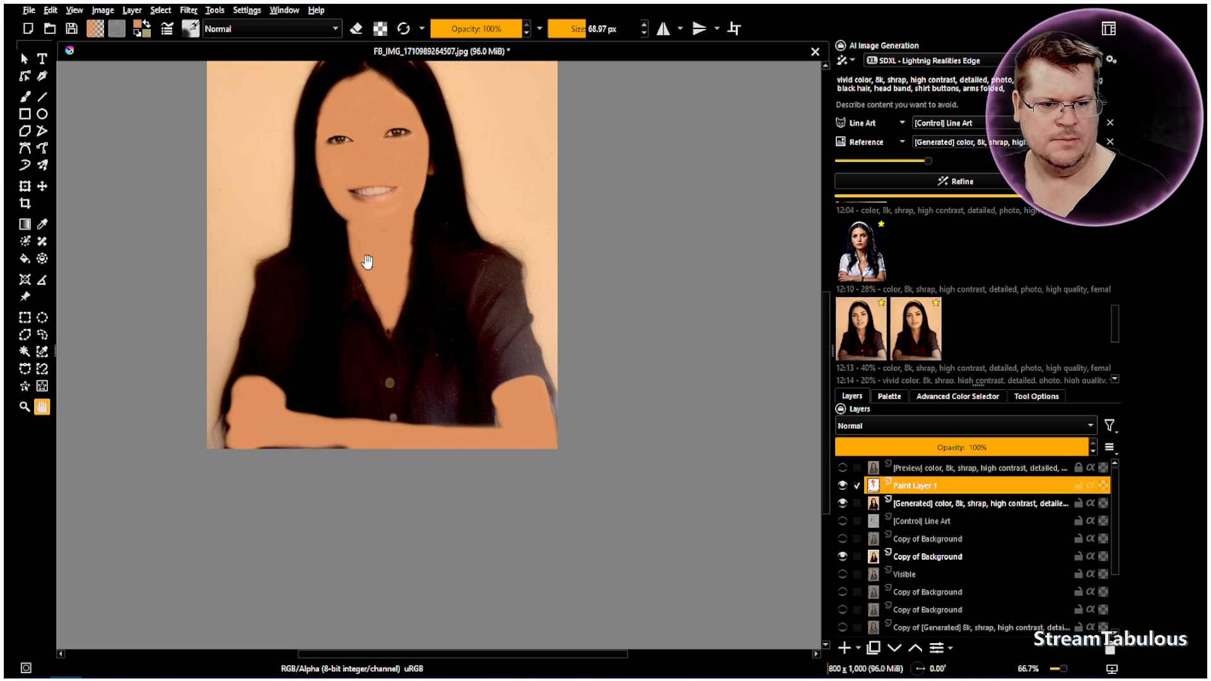
Set the skin paint layer's blending mode to Color and its opacity to 64%
{"action": "left_click_drag", "start_coordinate": [375, 327], "coordinate": [378, 354]}
{"action": "left_click", "coordinate": [872, 427]}
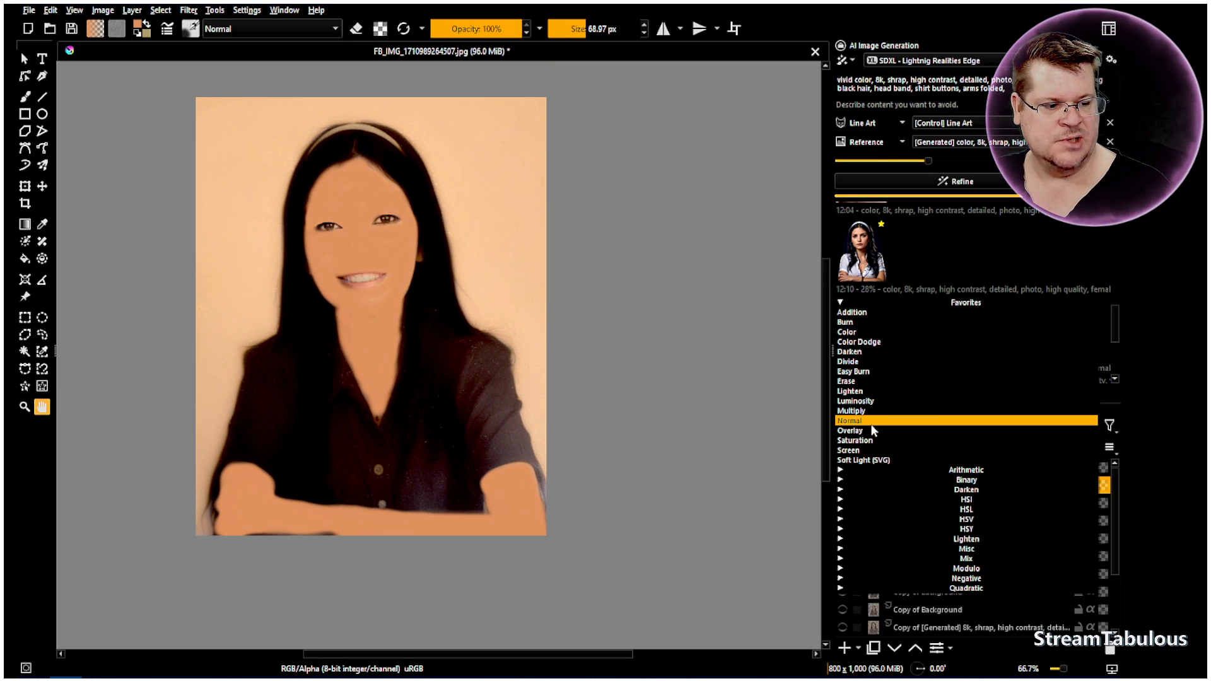
{"action": "left_click", "coordinate": [865, 333]}
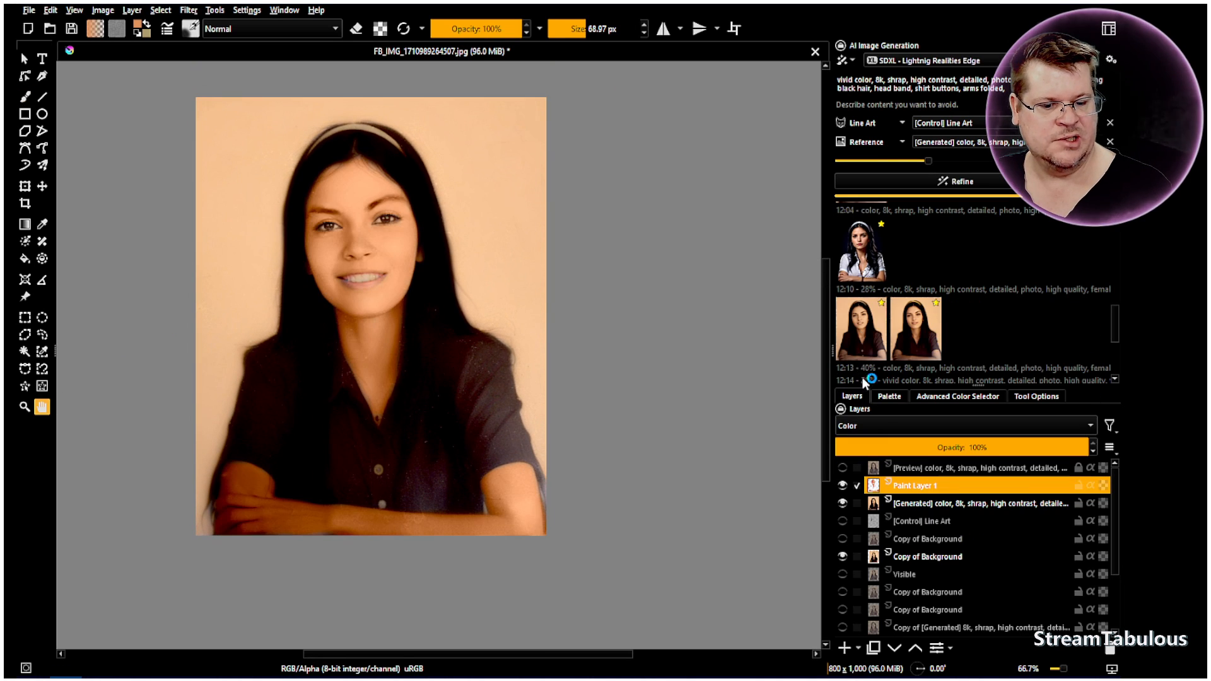
{"action": "left_click_drag", "start_coordinate": [1048, 455], "coordinate": [1042, 449]}
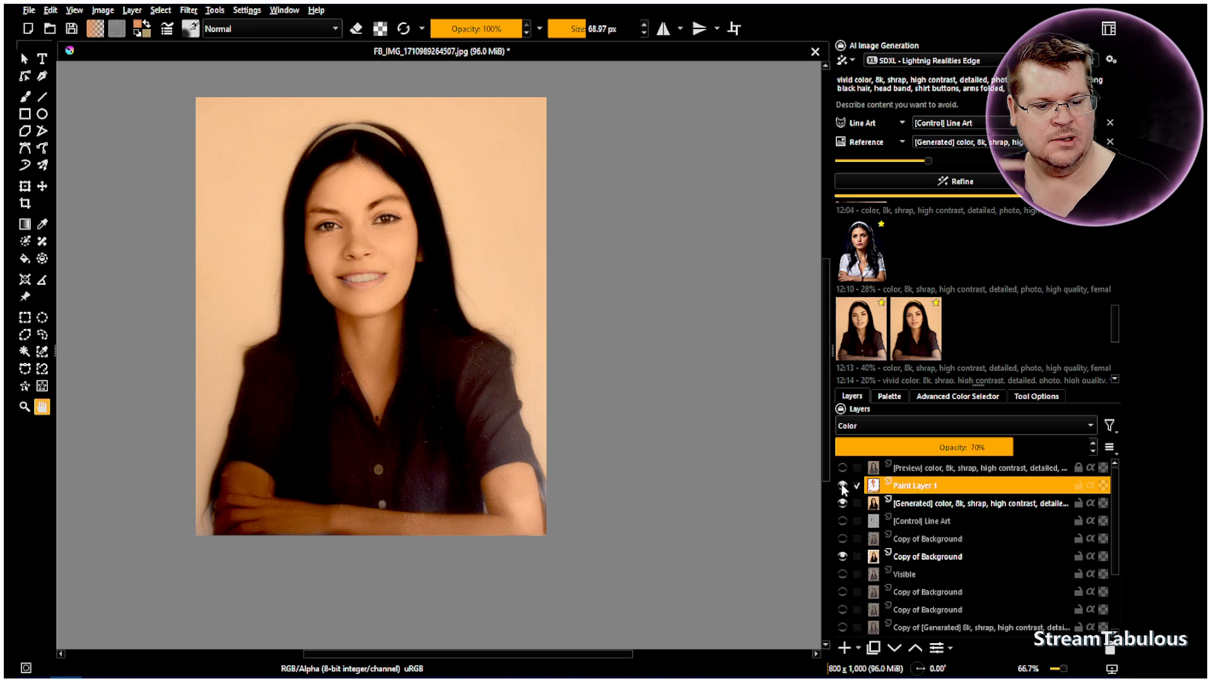
{"action": "left_click_drag", "start_coordinate": [364, 436], "coordinate": [351, 474]}
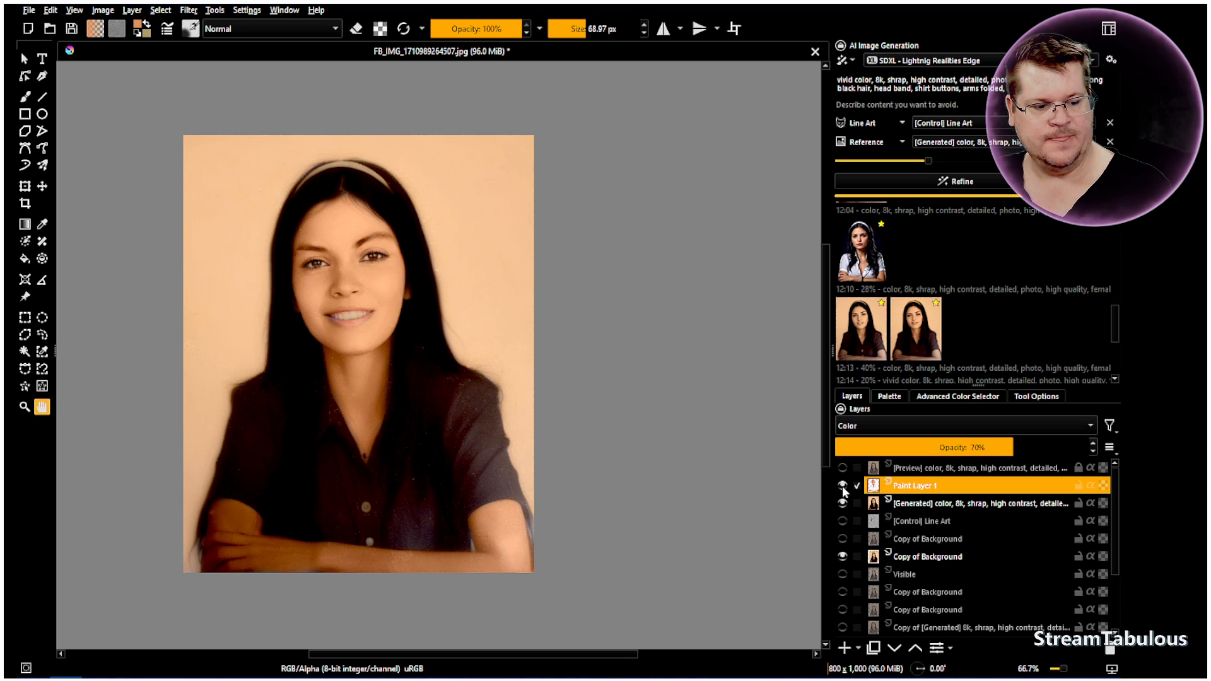
{"action": "left_click_drag", "start_coordinate": [975, 442], "coordinate": [970, 441]}
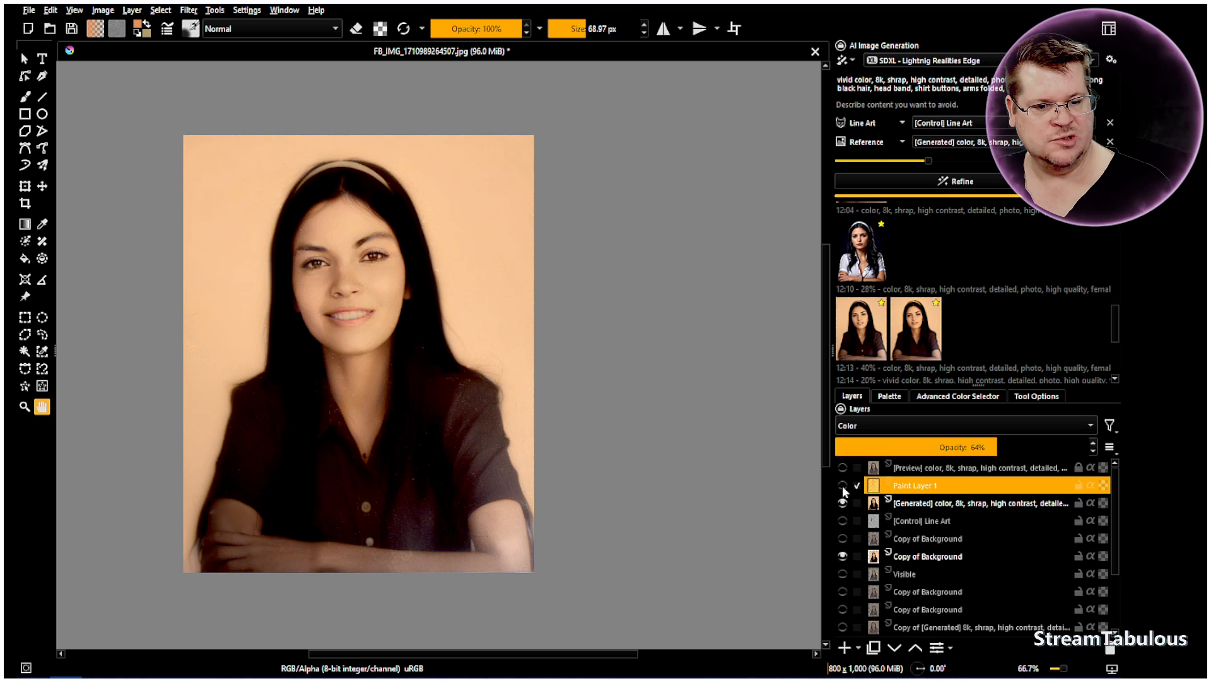
Add a new paint layer above Paint Layer 1 and set its blending mode to Color
{"action": "left_click", "coordinate": [846, 649]}
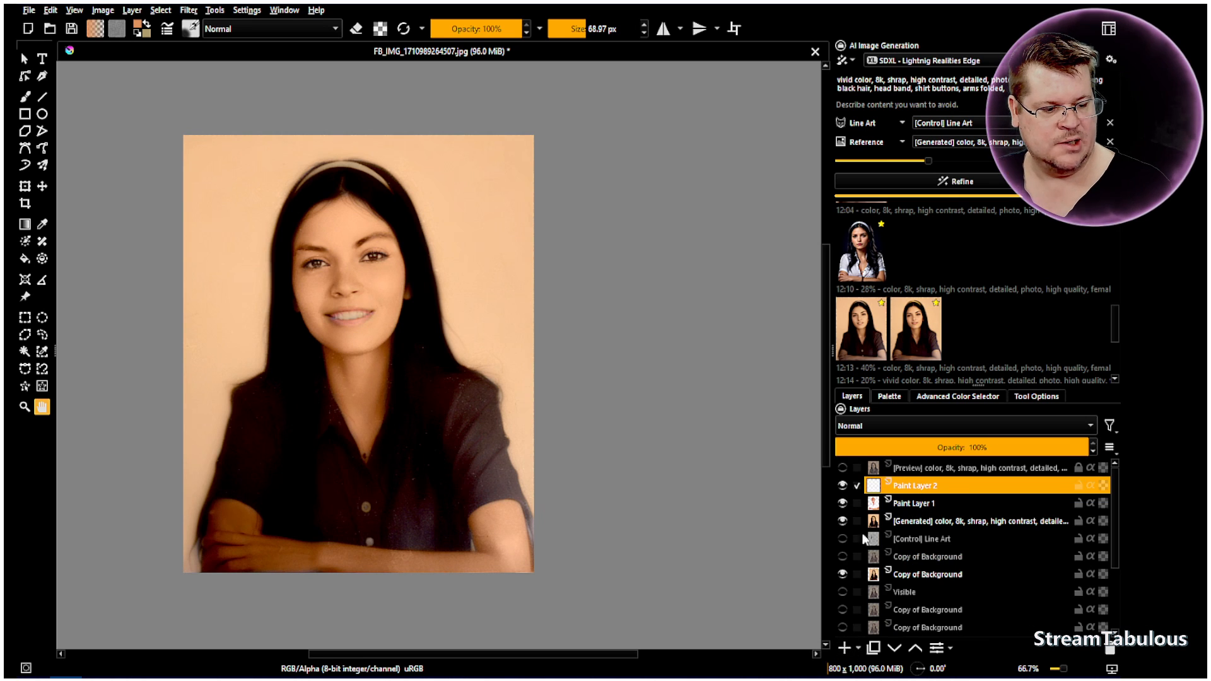
{"action": "left_click", "coordinate": [900, 425]}
{"action": "left_click", "coordinate": [883, 330]}
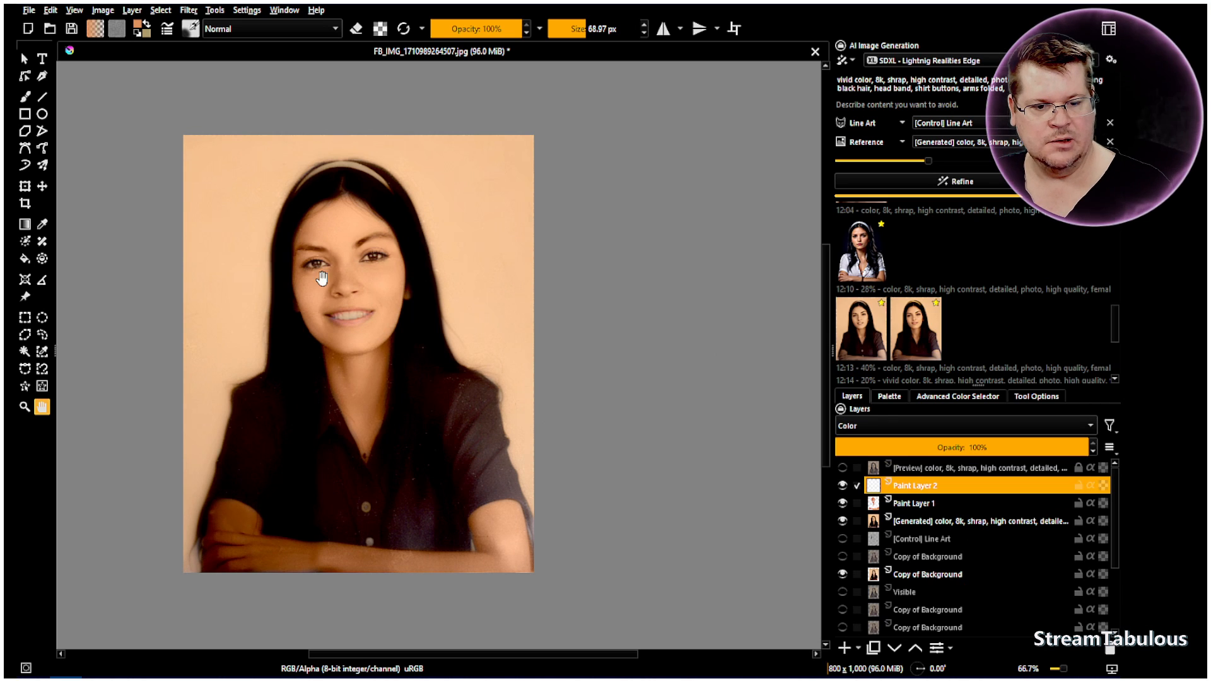
Paint the backdrop along the photo's right edge, down to the sleeve, with a saturated blue from the palette
{"action": "left_click", "coordinate": [25, 96]}
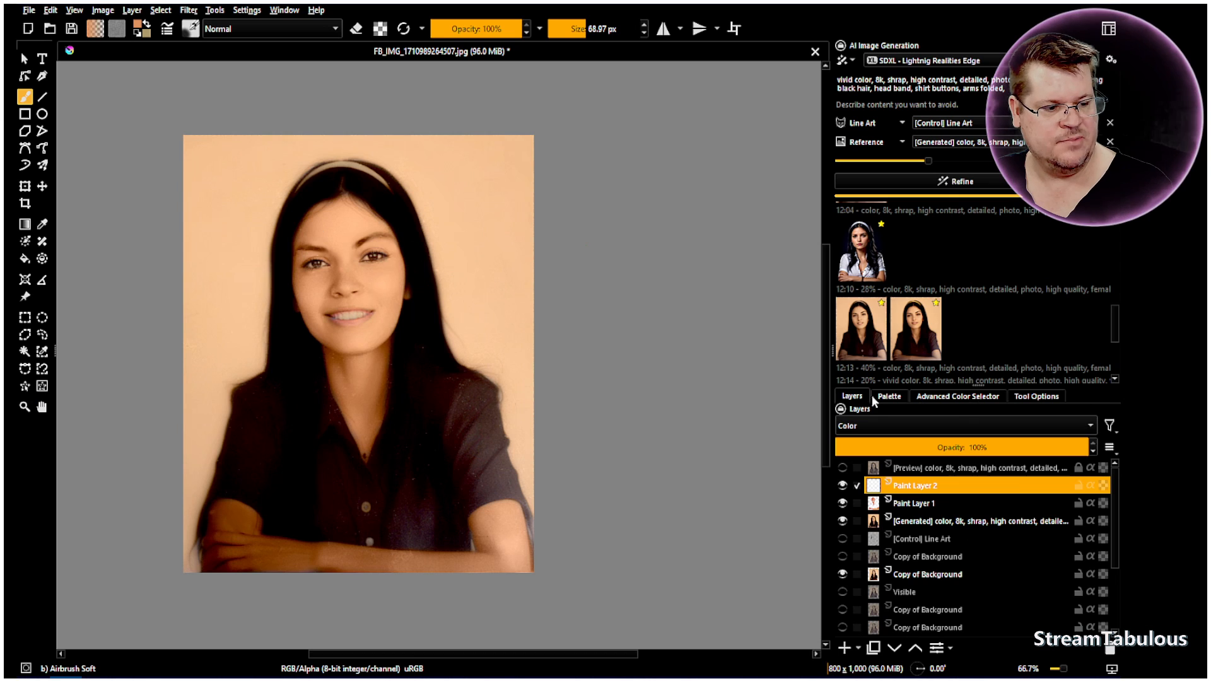
{"action": "left_click", "coordinate": [890, 397]}
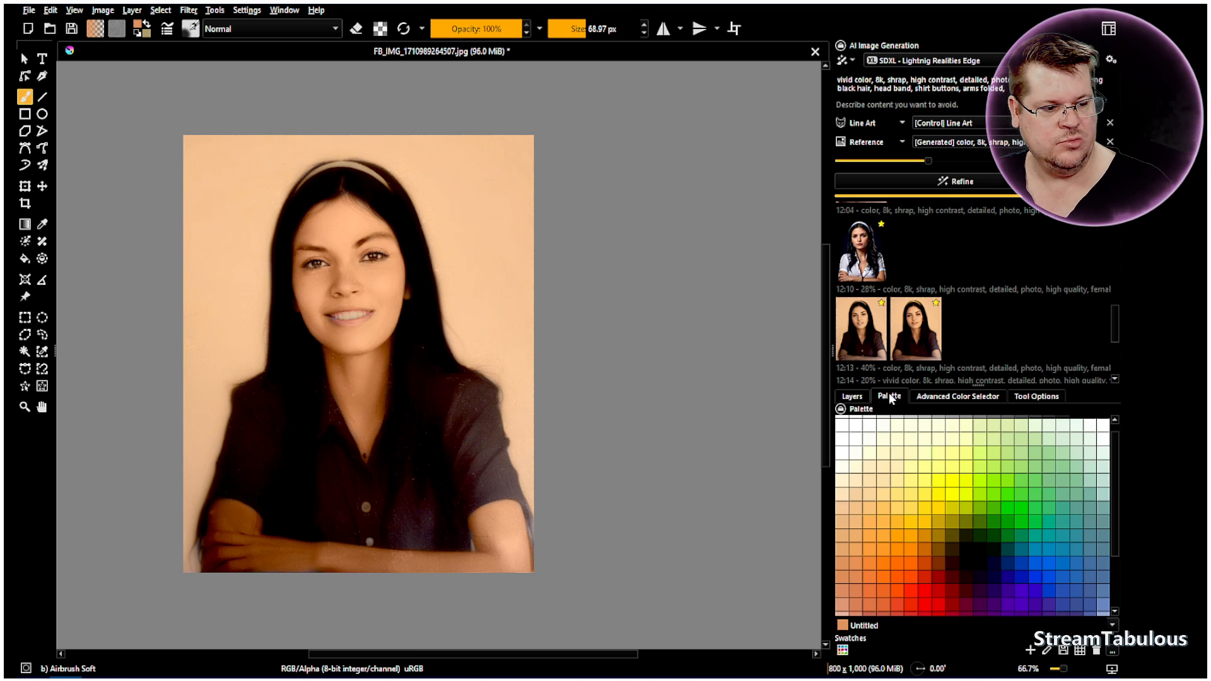
{"action": "left_click", "coordinate": [1034, 564]}
{"action": "mouse_move", "coordinate": [490, 190]}
{"action": "left_mouse_down"}
{"action": "mouse_move", "coordinate": [480, 91]}
{"action": "mouse_move", "coordinate": [520, 158]}
{"action": "left_mouse_up"}
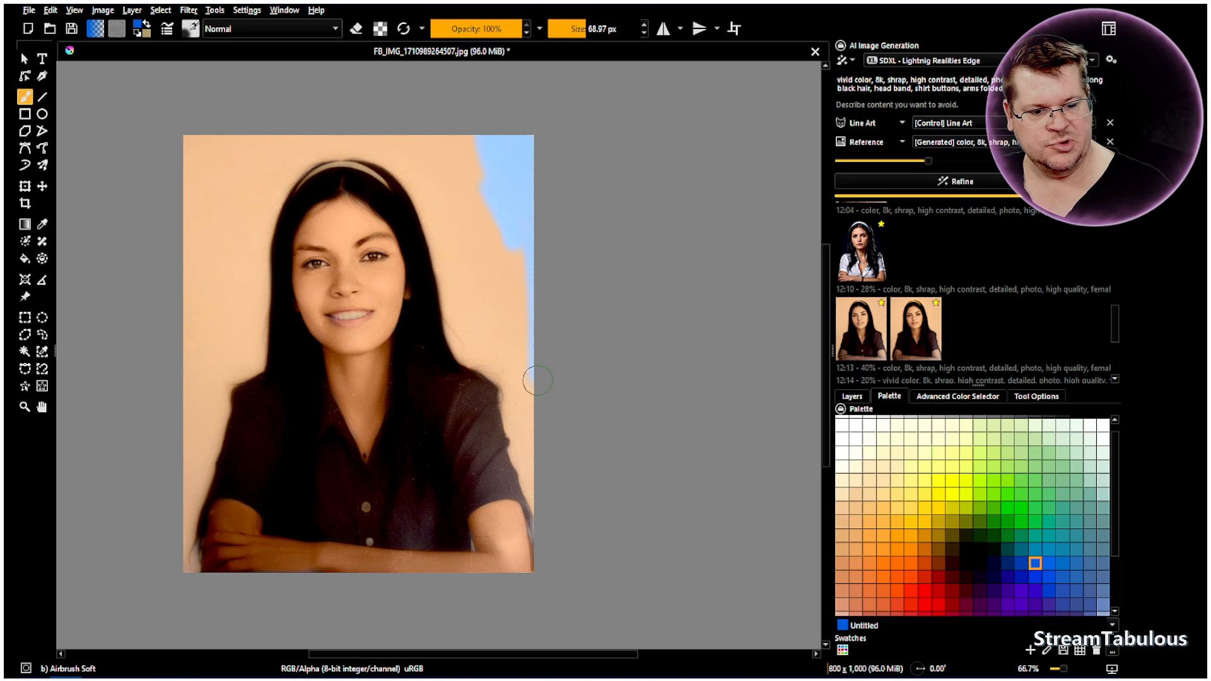
{"action": "left_click_drag", "start_coordinate": [526, 420], "coordinate": [509, 396]}
{"action": "mouse_move", "coordinate": [511, 417]}
{"action": "left_mouse_down"}
{"action": "mouse_move", "coordinate": [539, 508]}
{"action": "mouse_move", "coordinate": [545, 449]}
{"action": "mouse_move", "coordinate": [538, 436]}
{"action": "mouse_move", "coordinate": [530, 460]}
{"action": "mouse_move", "coordinate": [507, 313]}
{"action": "mouse_move", "coordinate": [512, 196]}
{"action": "mouse_move", "coordinate": [519, 381]}
{"action": "mouse_move", "coordinate": [498, 232]}
{"action": "mouse_move", "coordinate": [521, 344]}
{"action": "left_mouse_up"}
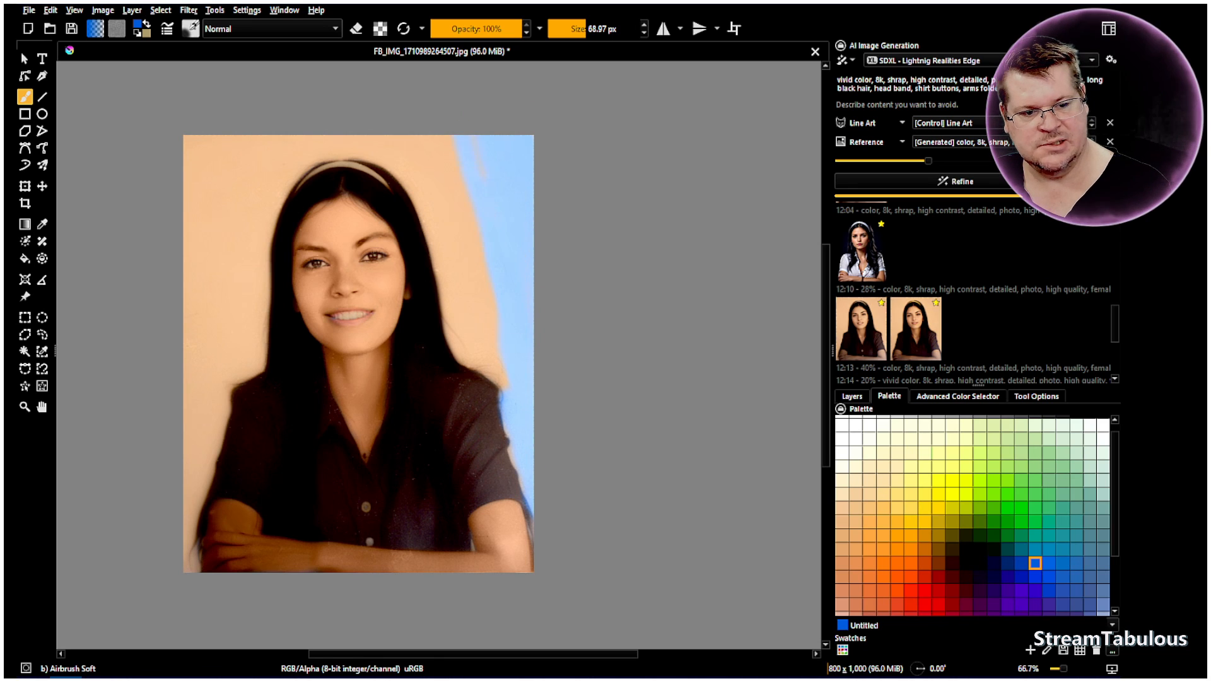
Lower Paint Layer 2's opacity to 49% and paint the blue over the rest of the backdrop around the hair and shoulder
{"action": "left_click", "coordinate": [853, 396]}
{"action": "left_click_drag", "start_coordinate": [1035, 449], "coordinate": [1032, 448]}
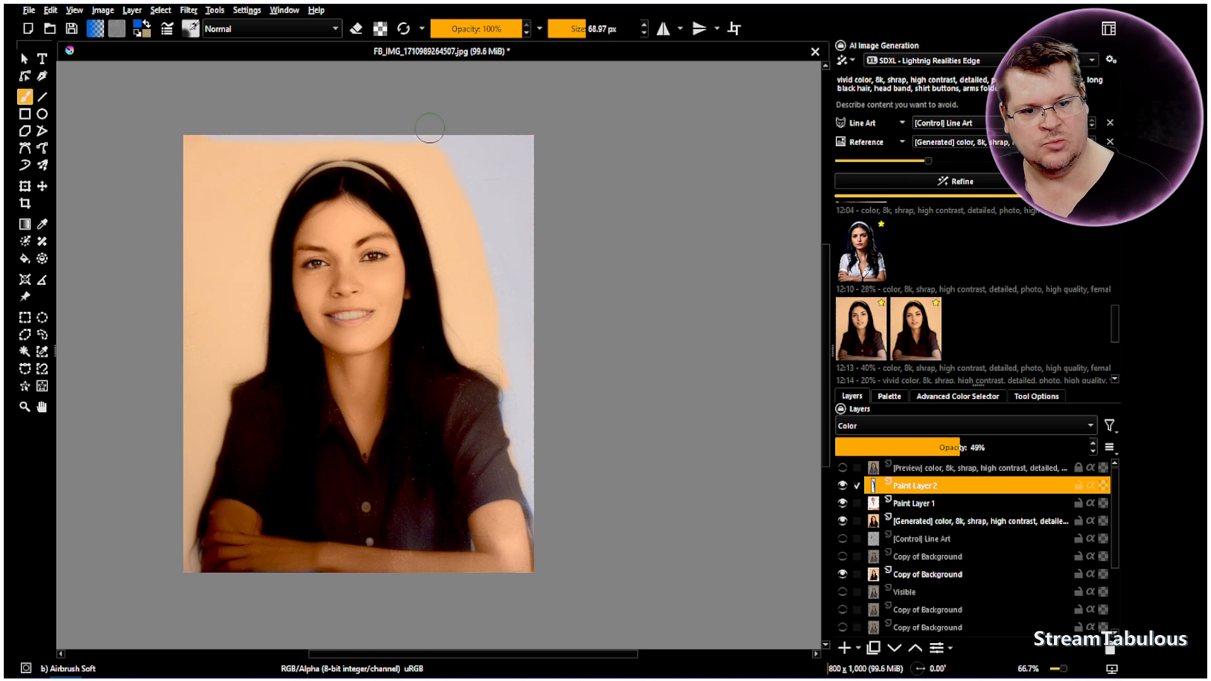
{"action": "mouse_move", "coordinate": [198, 144]}
{"action": "left_mouse_down"}
{"action": "mouse_move", "coordinate": [192, 166]}
{"action": "mouse_move", "coordinate": [218, 158]}
{"action": "mouse_move", "coordinate": [223, 194]}
{"action": "left_mouse_up"}
{"action": "mouse_move", "coordinate": [255, 157]}
{"action": "left_mouse_down"}
{"action": "mouse_move", "coordinate": [262, 173]}
{"action": "mouse_move", "coordinate": [292, 138]}
{"action": "mouse_move", "coordinate": [263, 219]}
{"action": "left_mouse_up"}
{"action": "left_click_drag", "start_coordinate": [263, 218], "coordinate": [259, 232]}
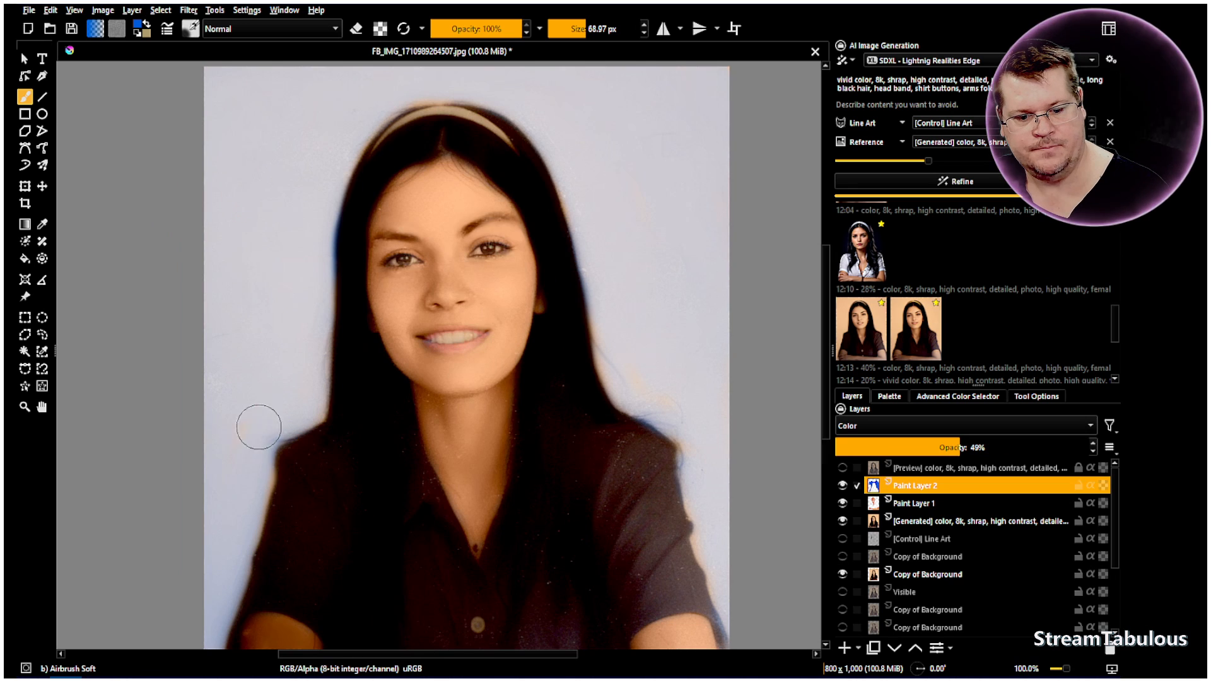
{"action": "mouse_move", "coordinate": [257, 427]}
{"action": "left_mouse_down"}
{"action": "mouse_move", "coordinate": [257, 489]}
{"action": "mouse_move", "coordinate": [243, 514]}
{"action": "left_mouse_up"}
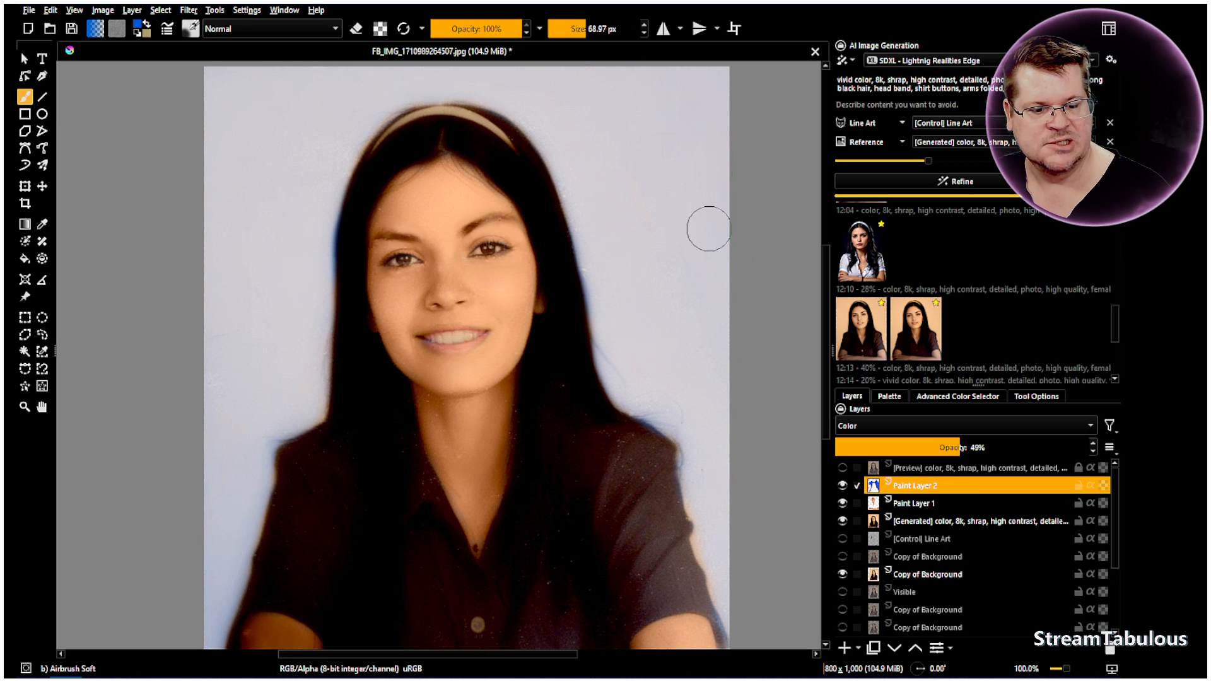
Cover the remaining tan backdrop beside the folded arm in the photo's lower-left corner with blue
{"action": "scroll", "coordinate": [700, 221], "scroll_direction": "down", "scroll_amount": 2}
{"action": "scroll", "coordinate": [435, 577], "scroll_direction": "up", "scroll_amount": 3}
{"action": "scroll", "coordinate": [433, 576], "scroll_direction": "up", "scroll_amount": 4}
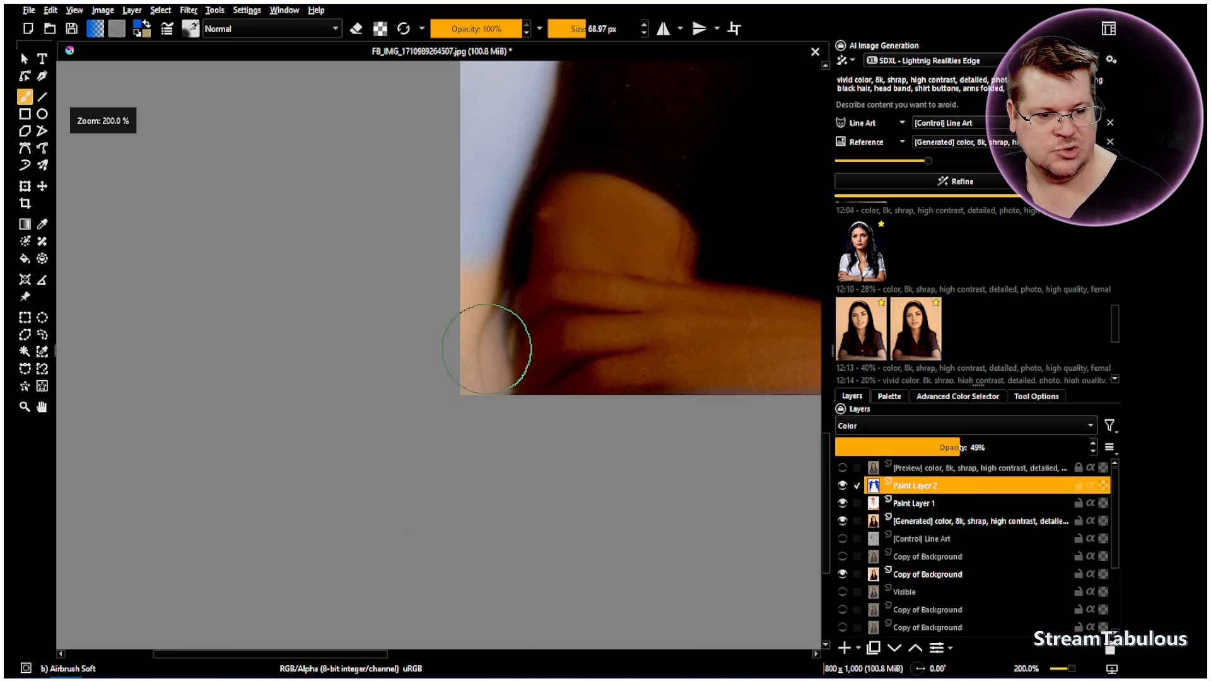
{"action": "left_click_drag", "start_coordinate": [437, 199], "coordinate": [471, 429]}
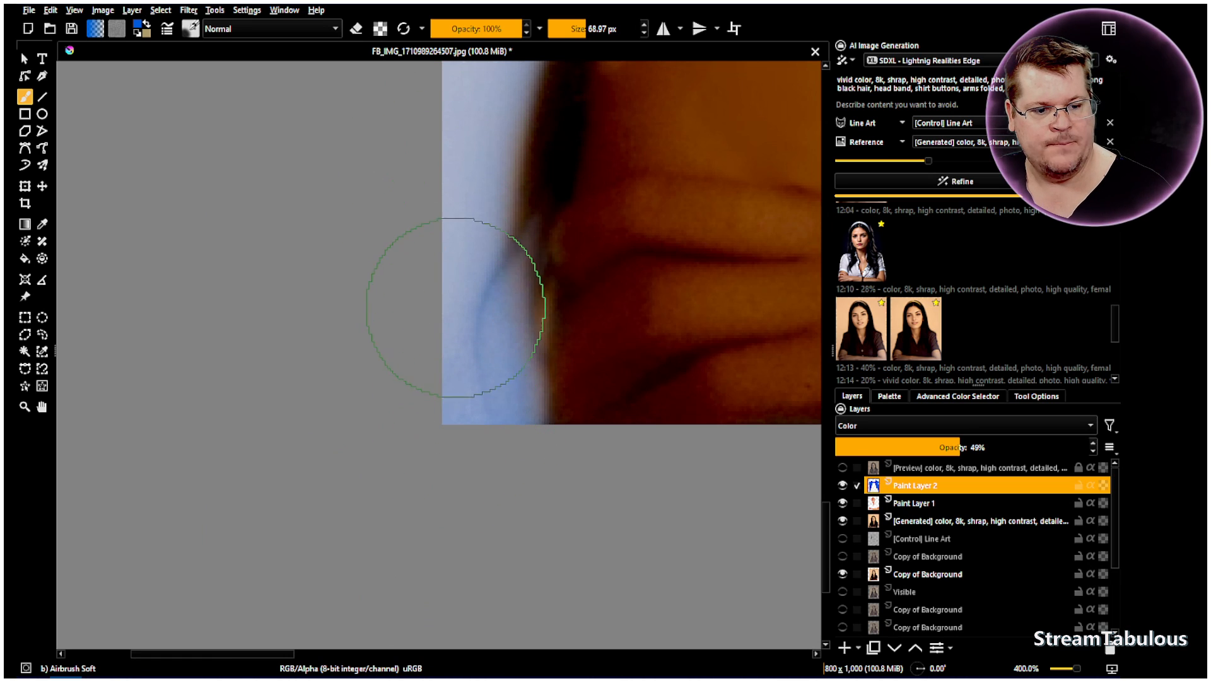
Duplicate the skin-tone layer Paint Layer 1
{"action": "left_click", "coordinate": [41, 407]}
{"action": "scroll", "coordinate": [597, 303], "scroll_direction": "down", "scroll_amount": 4}
{"action": "left_click_drag", "start_coordinate": [788, 284], "coordinate": [411, 360]}
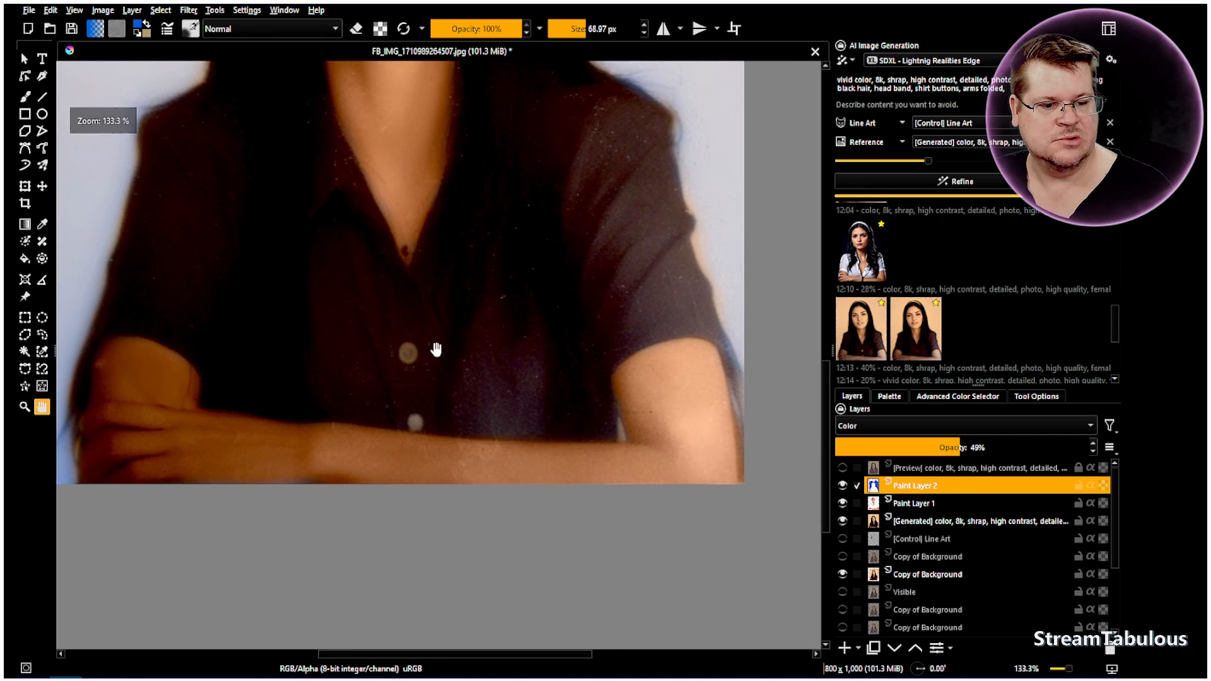
{"action": "scroll", "coordinate": [432, 348], "scroll_direction": "down", "scroll_amount": 3}
{"action": "left_click_drag", "start_coordinate": [423, 265], "coordinate": [425, 367]}
{"action": "scroll", "coordinate": [417, 386], "scroll_direction": "up", "scroll_amount": 1}
{"action": "scroll", "coordinate": [417, 386], "scroll_direction": "up", "scroll_amount": 1}
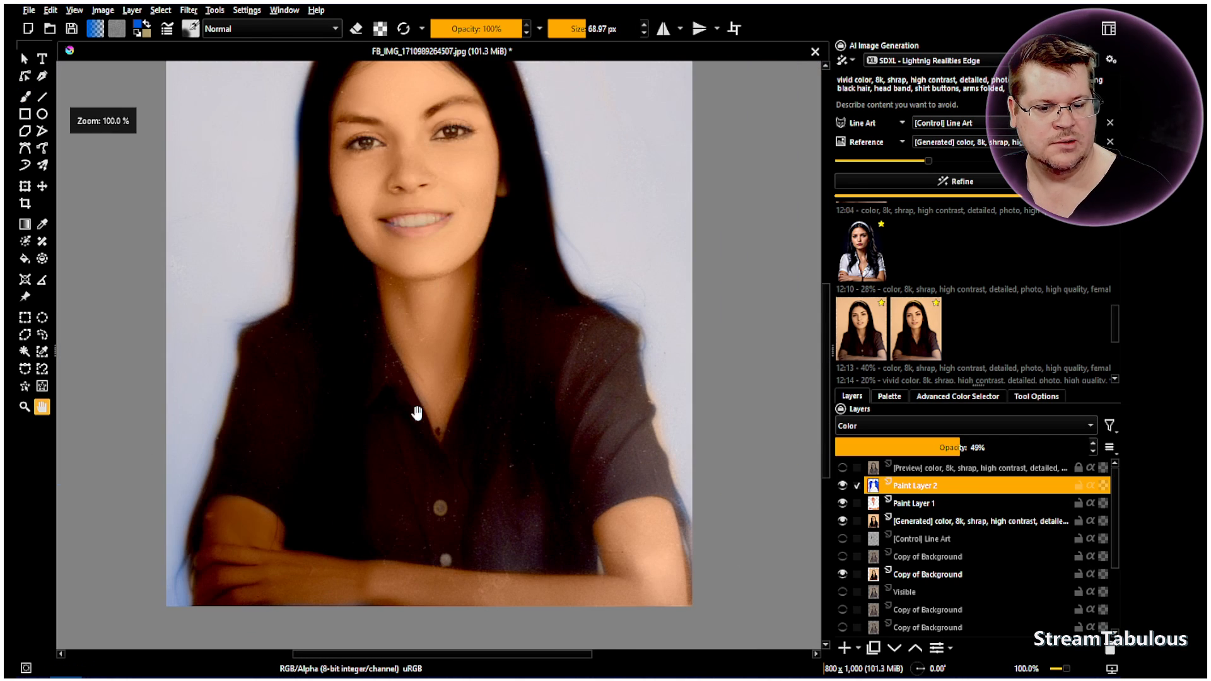
{"action": "left_click", "coordinate": [884, 509]}
{"action": "right_click", "coordinate": [884, 508]}
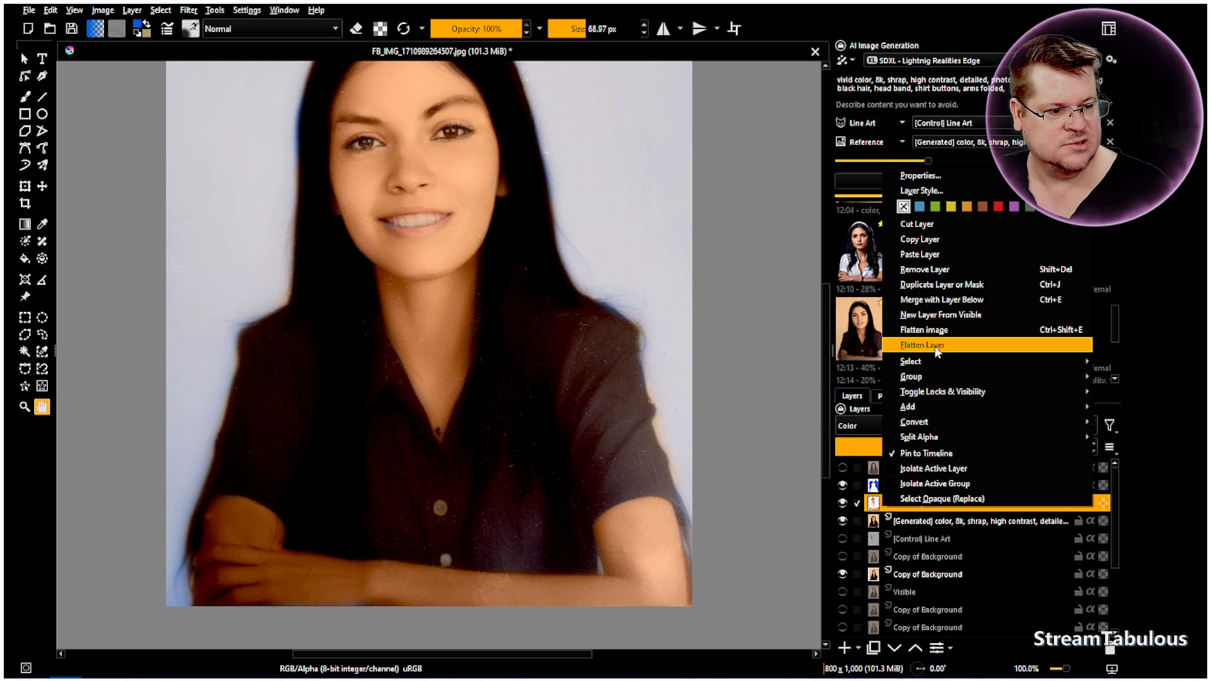
{"action": "left_click", "coordinate": [948, 285]}
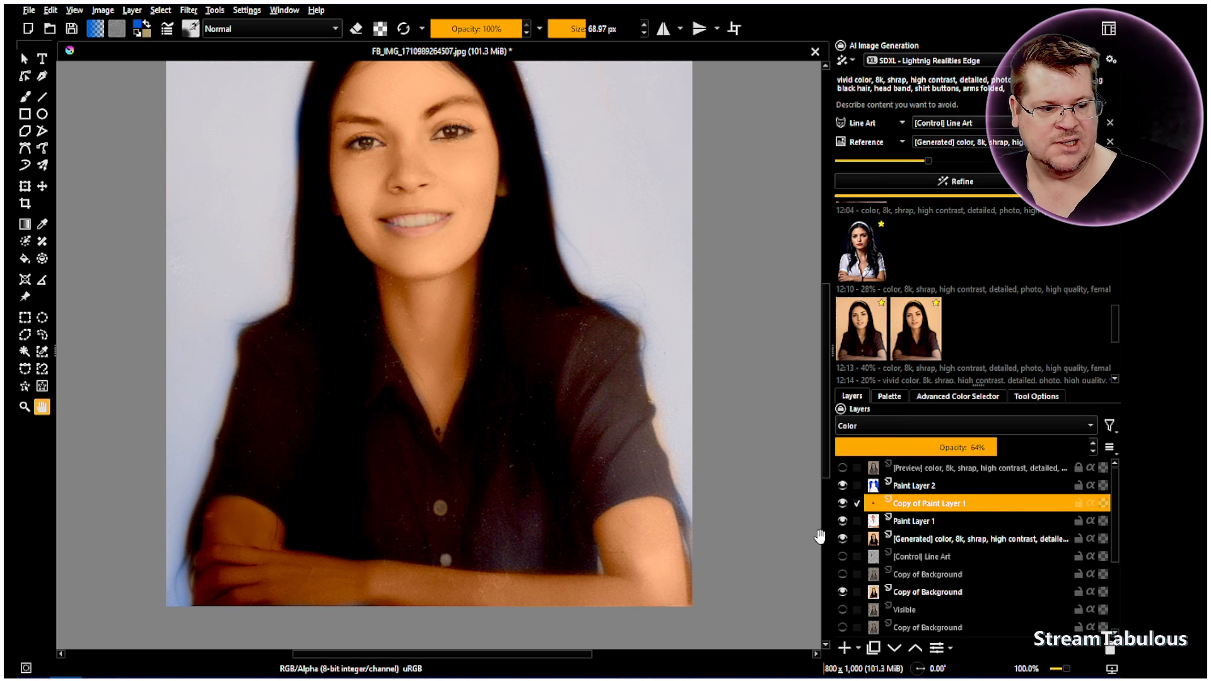
Erase the skin paint over the arms and hands from the original Paint Layer 1
{"action": "left_click", "coordinate": [879, 521]}
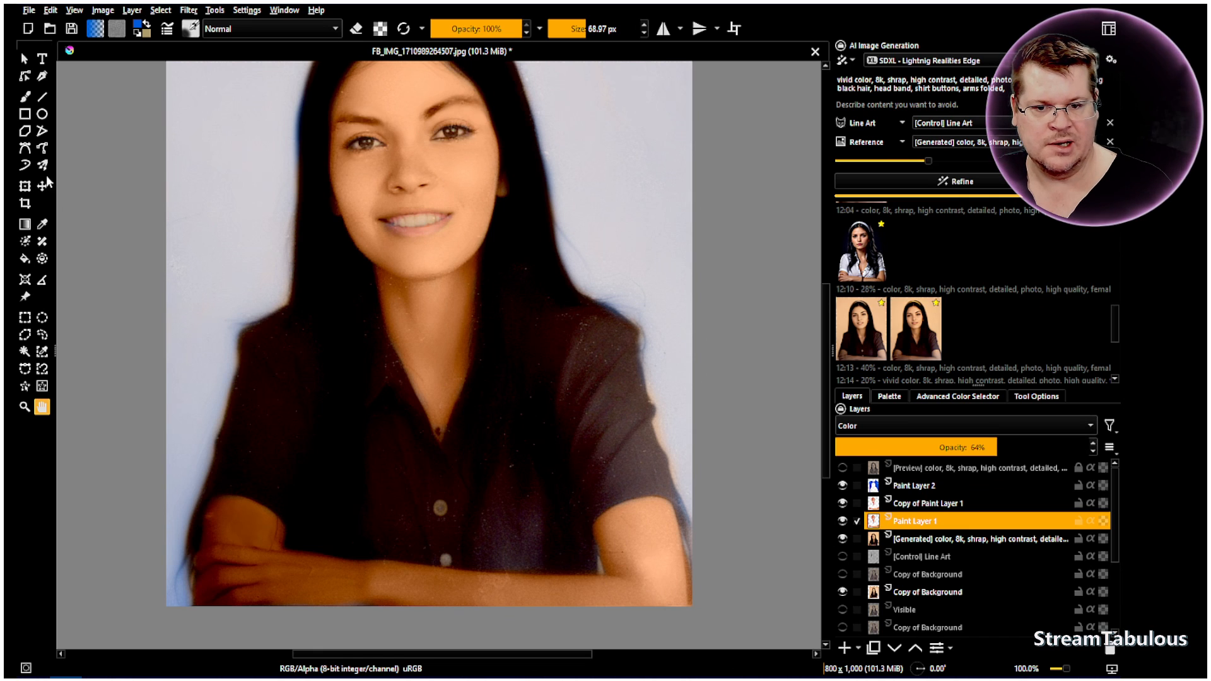
{"action": "left_click", "coordinate": [29, 96]}
{"action": "left_click", "coordinate": [355, 28]}
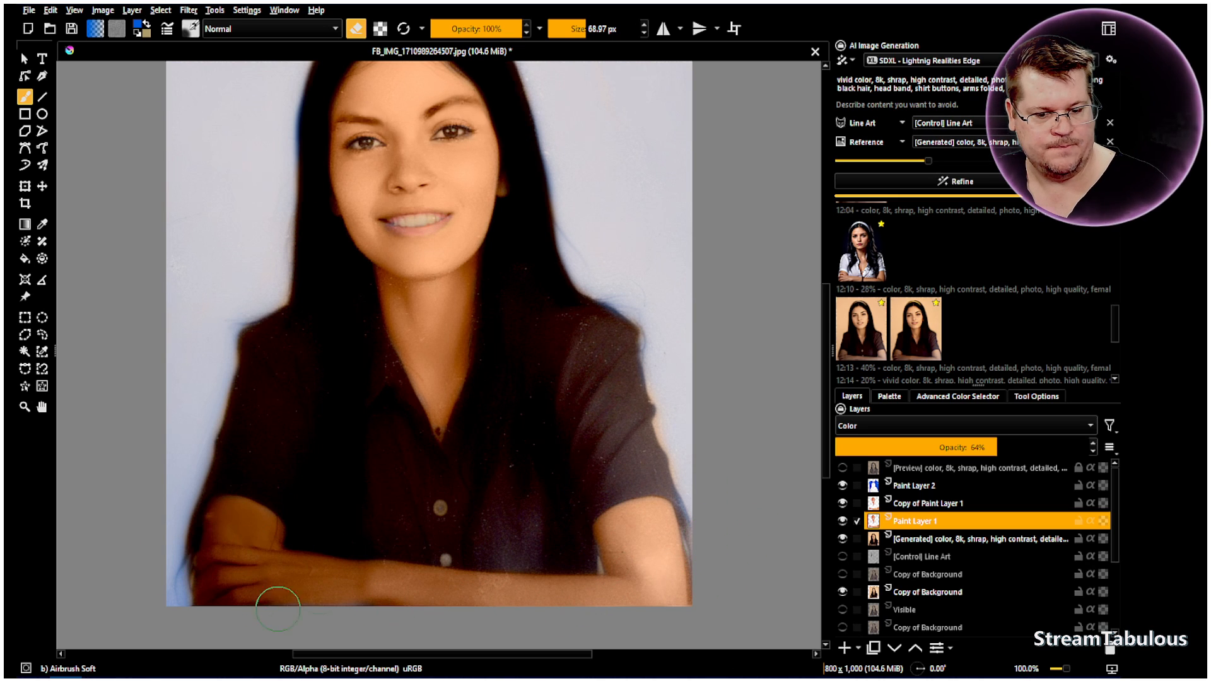
Erase the skin paint over the face and neck from Copy of Paint Layer 1, leaving only the arms
{"action": "left_click", "coordinate": [915, 506]}
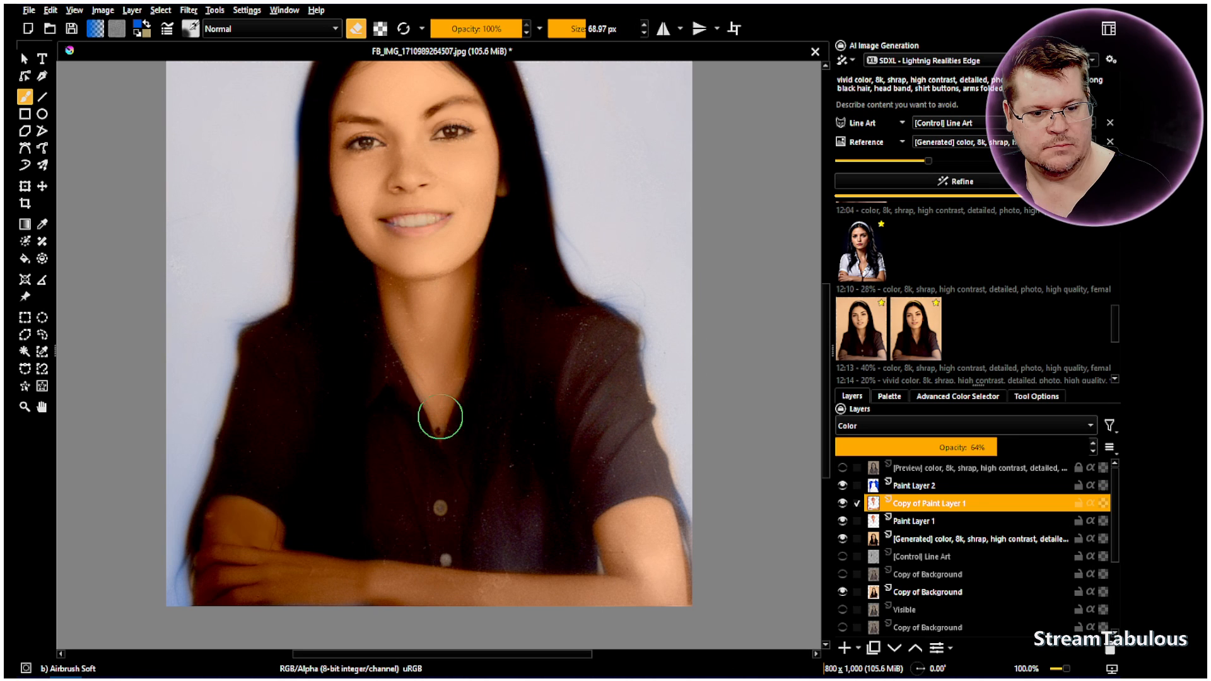
{"action": "scroll", "coordinate": [498, 268], "scroll_direction": "down", "scroll_amount": 2}
{"action": "scroll", "coordinate": [460, 189], "scroll_direction": "up", "scroll_amount": 2}
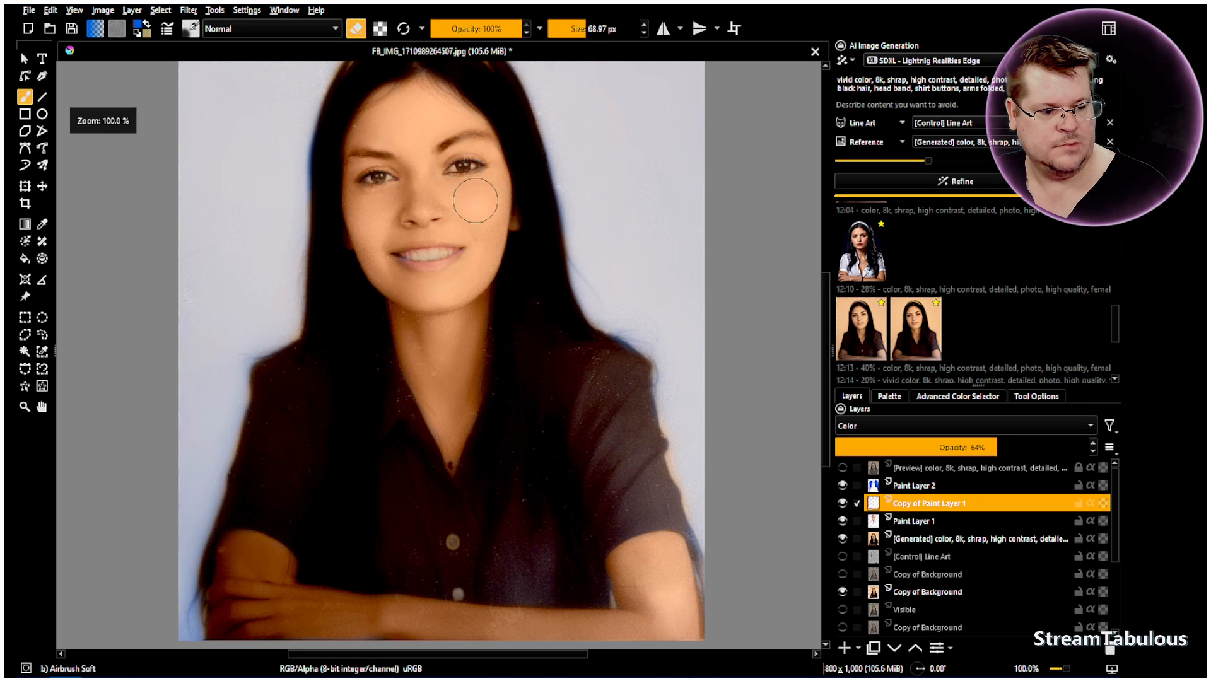
Toggle the visibility of Paint Layer 1 and its copy to compare the face and arm coloring
{"action": "left_click", "coordinate": [843, 504]}
{"action": "left_click", "coordinate": [843, 521]}
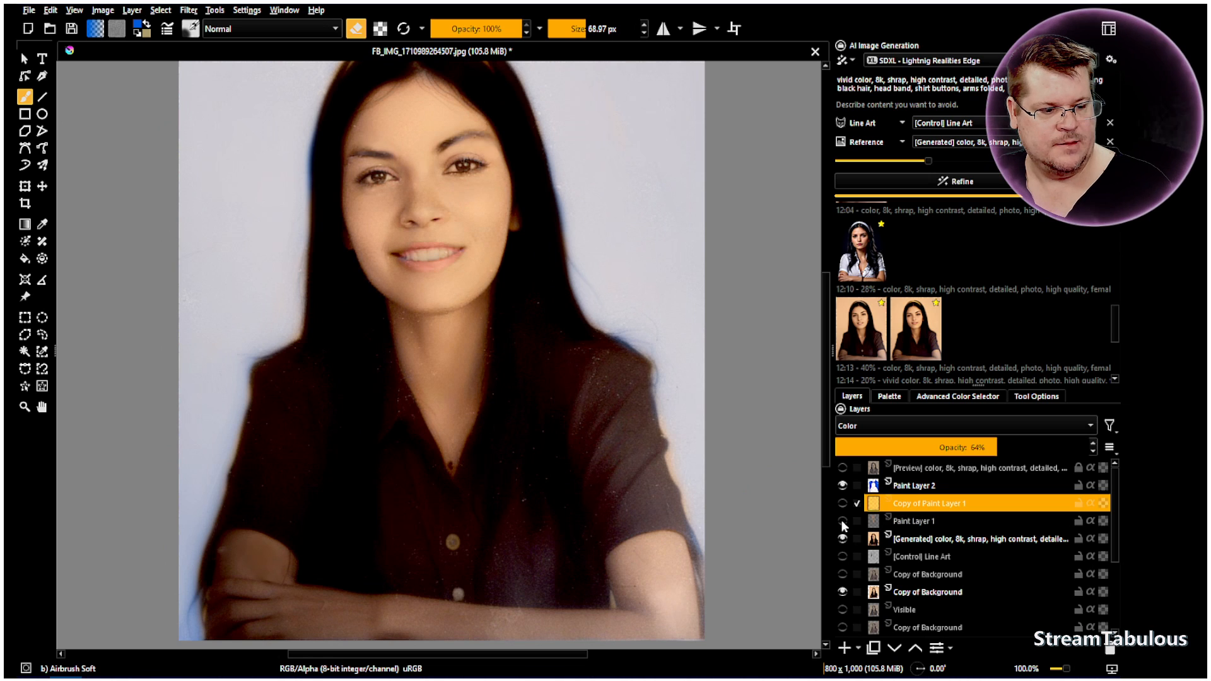
{"action": "left_click", "coordinate": [843, 521]}
{"action": "left_click", "coordinate": [843, 521]}
{"action": "left_click", "coordinate": [843, 521]}
{"action": "left_click", "coordinate": [843, 521]}
{"action": "left_click", "coordinate": [842, 503]}
{"action": "left_click", "coordinate": [843, 521]}
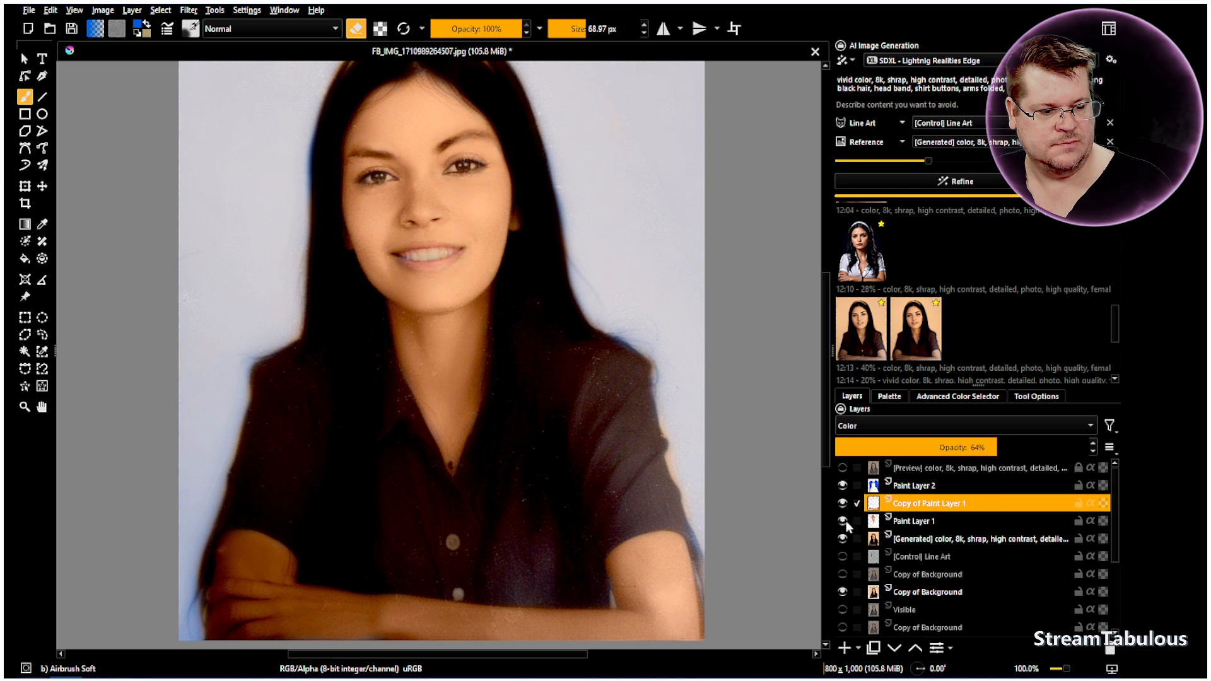
Set the opacity of Copy of Paint Layer 1 to 37%, checking the arms with the face layer temporarily hidden
{"action": "left_click", "coordinate": [977, 444]}
{"action": "scroll", "coordinate": [977, 443], "scroll_direction": "down", "scroll_amount": 12}
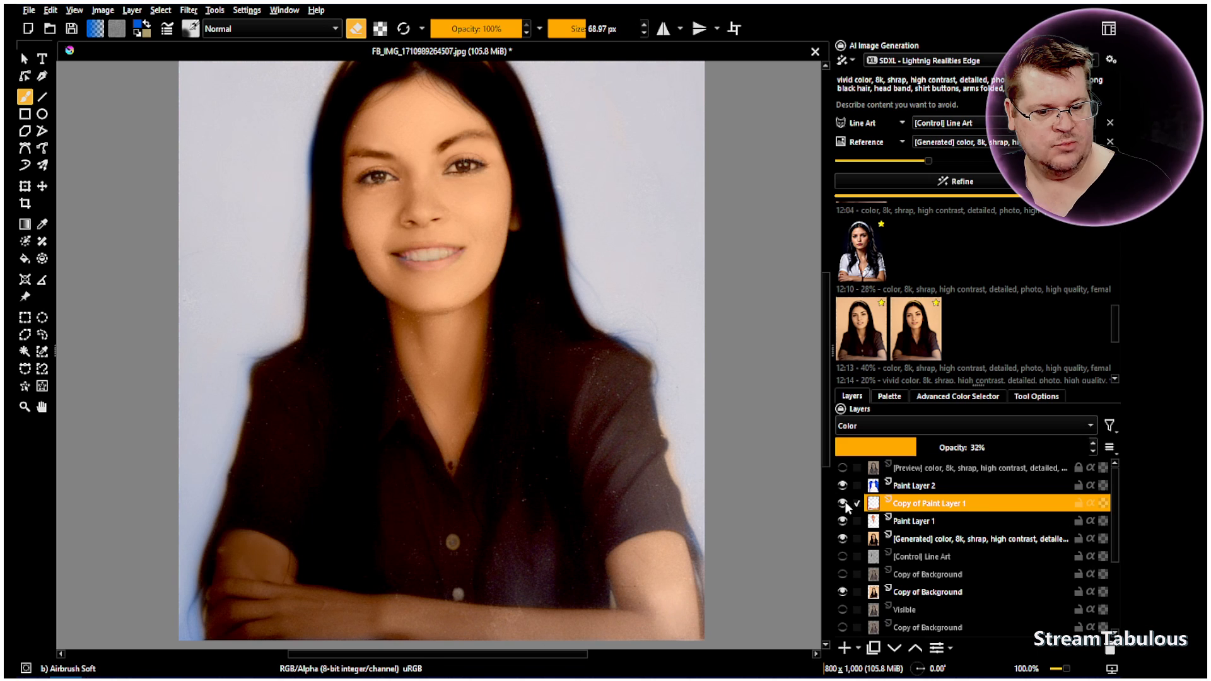
{"action": "left_click", "coordinate": [843, 521]}
{"action": "scroll", "coordinate": [908, 443], "scroll_direction": "up", "scroll_amount": 7}
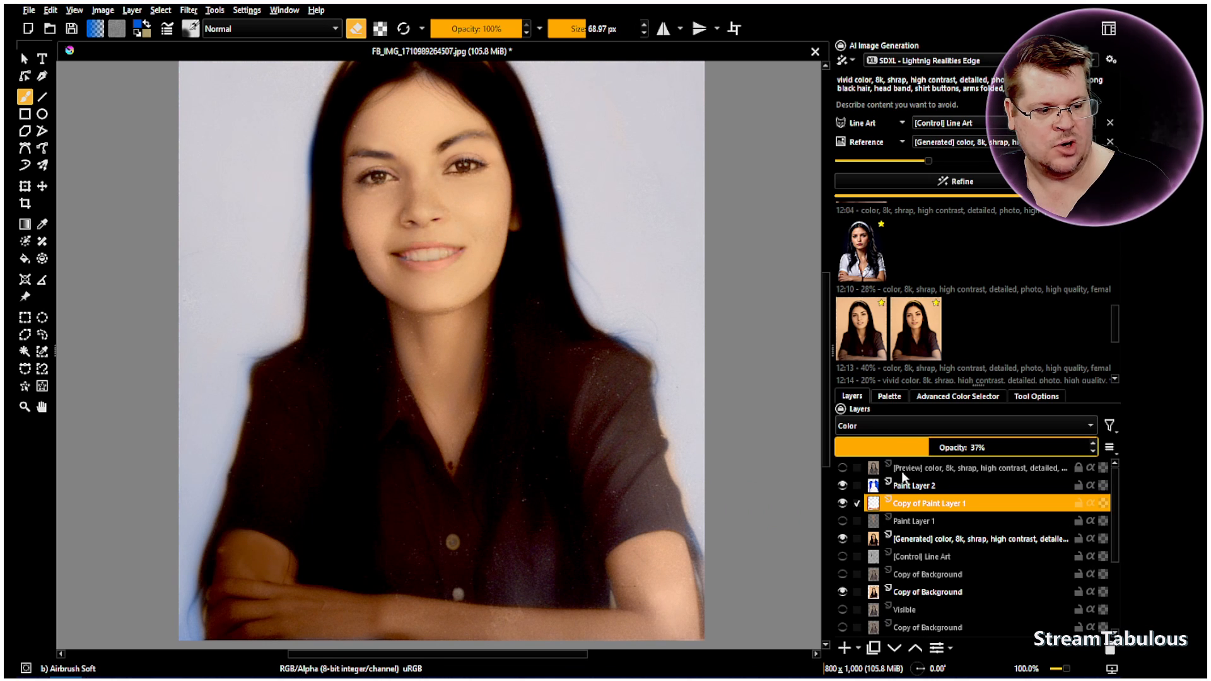
{"action": "left_click", "coordinate": [843, 521]}
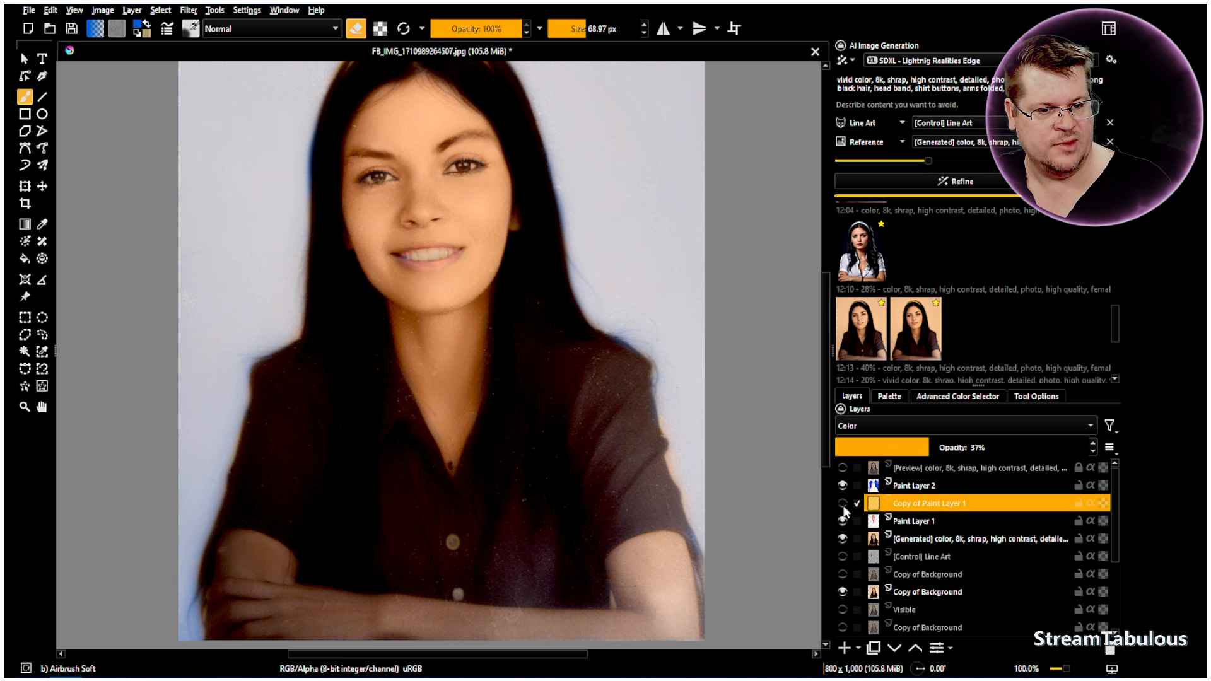
Reduce the opacity of the face layer, Paint Layer 1, to 34%, comparing the face with the layer hidden and shown
{"action": "left_click", "coordinate": [900, 522]}
{"action": "left_click", "coordinate": [964, 448]}
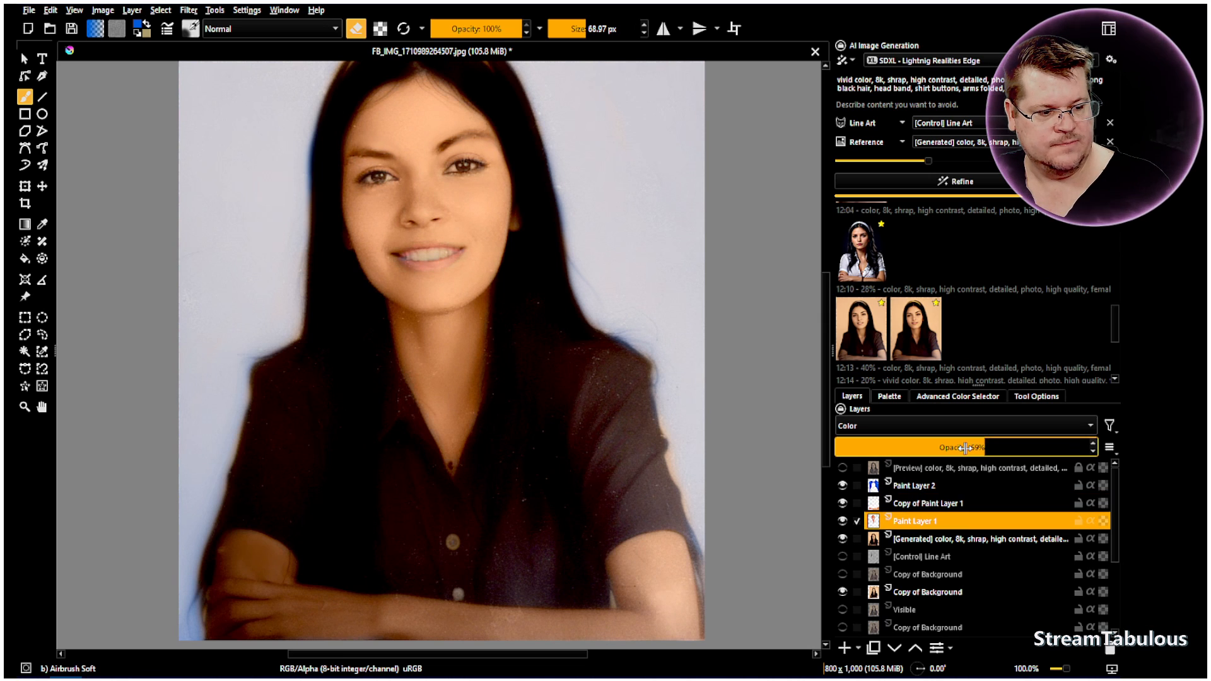
{"action": "scroll", "coordinate": [965, 447], "scroll_direction": "down", "scroll_amount": 10}
{"action": "left_click", "coordinate": [840, 521]}
{"action": "left_click", "coordinate": [840, 522]}
{"action": "left_click_drag", "start_coordinate": [913, 452], "coordinate": [915, 453]}
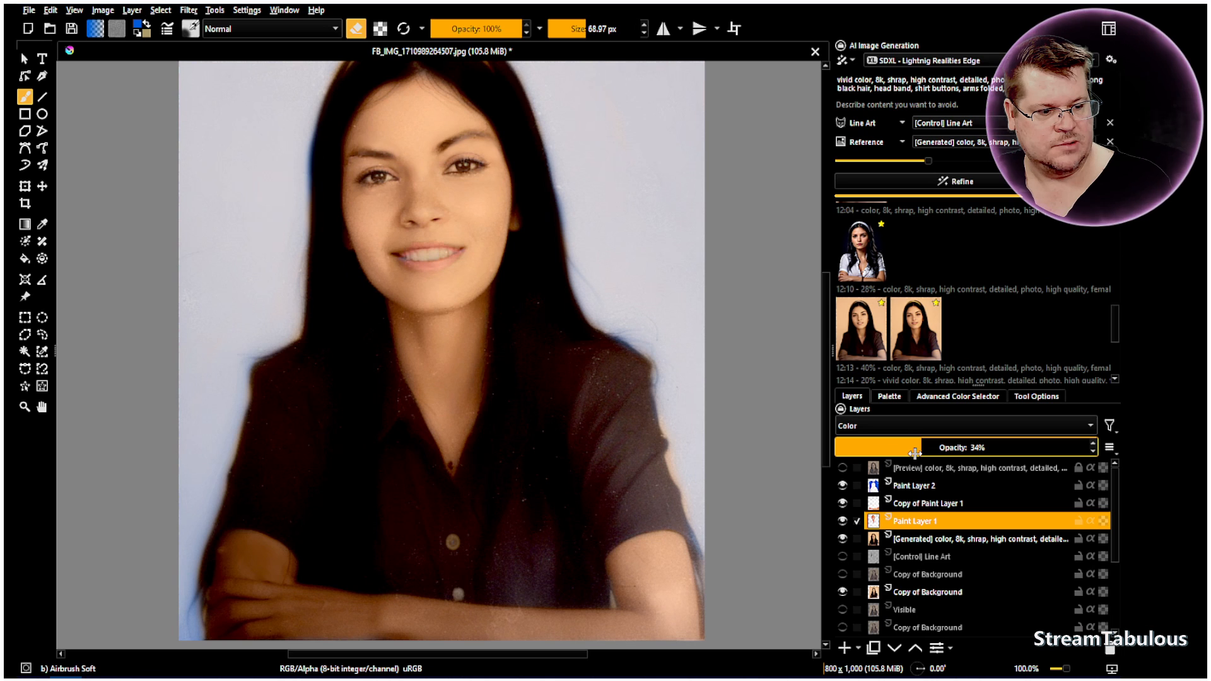
Compare the portrait with Paint Layer 1 hidden and shown, and examine the coloring of the face, hair, shirt and arms
{"action": "left_click", "coordinate": [844, 520]}
{"action": "left_click", "coordinate": [844, 521]}
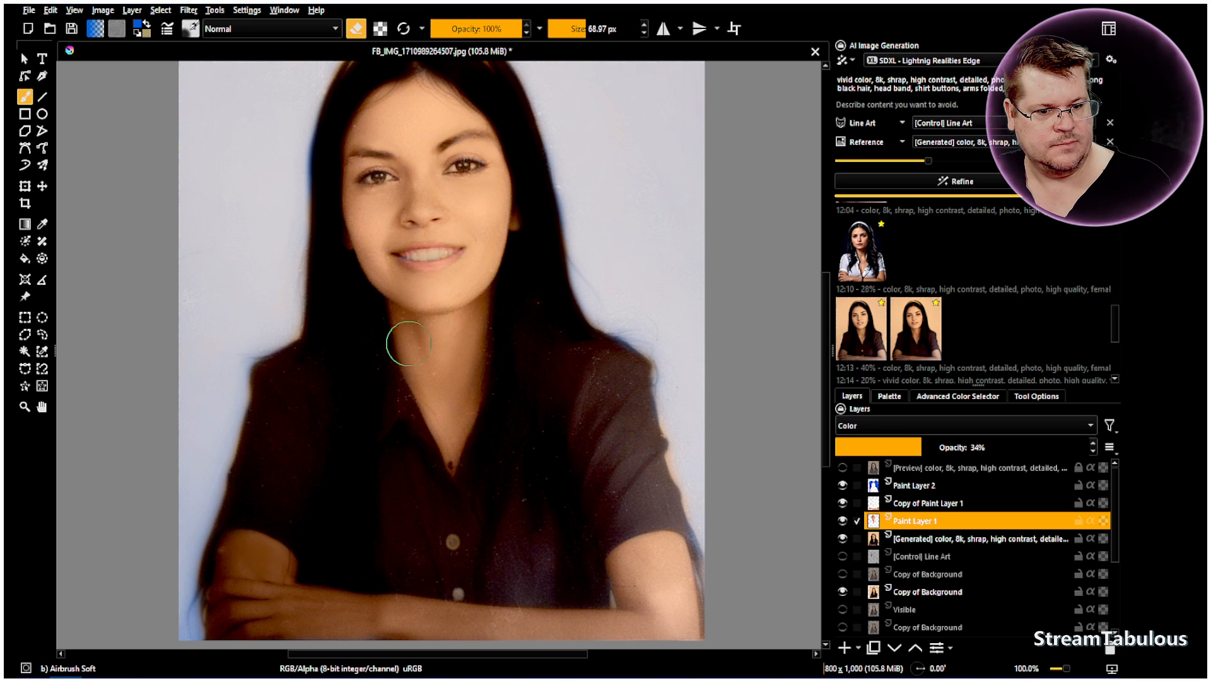
{"action": "left_click", "coordinate": [42, 407]}
{"action": "scroll", "coordinate": [433, 365], "scroll_direction": "down", "scroll_amount": 1}
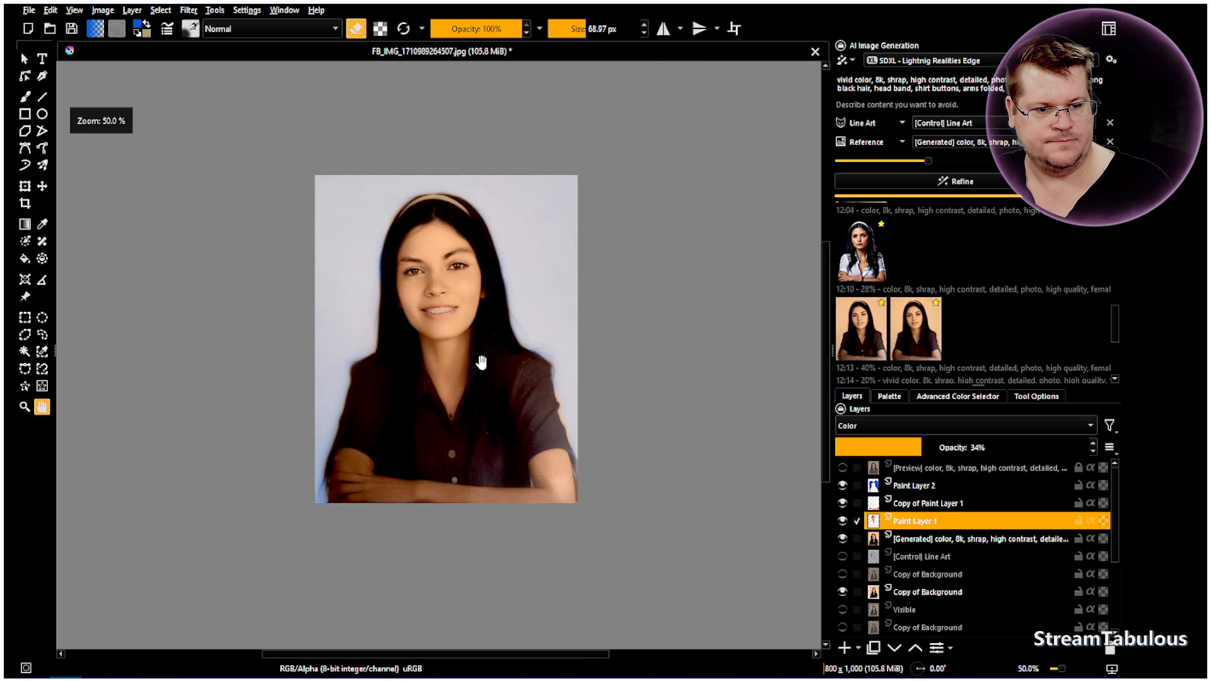
{"action": "scroll", "coordinate": [467, 357], "scroll_direction": "up", "scroll_amount": 1}
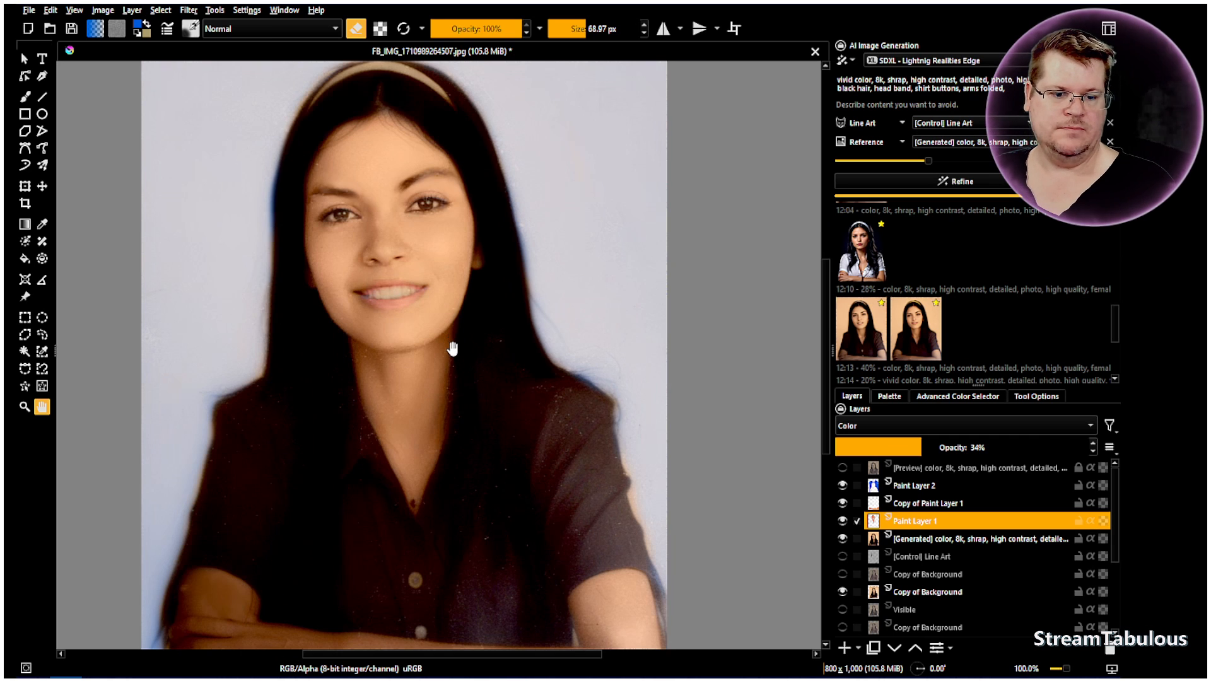
{"action": "left_click_drag", "start_coordinate": [547, 419], "coordinate": [617, 397]}
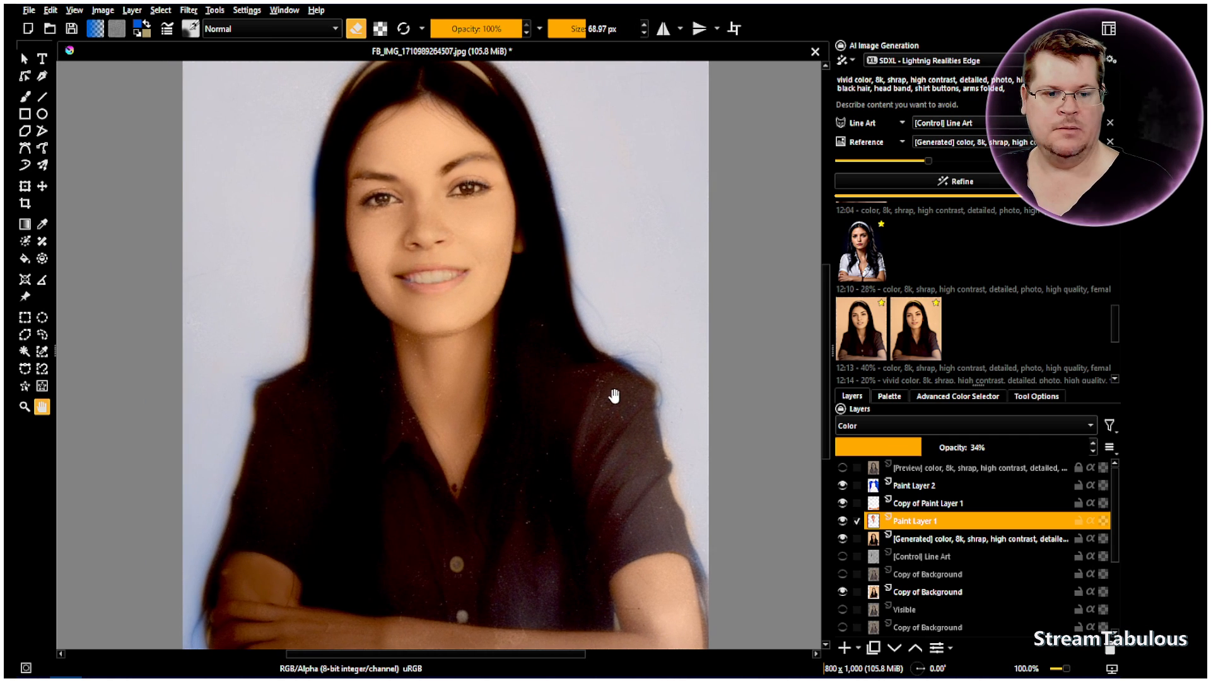
{"action": "scroll", "coordinate": [573, 381], "scroll_direction": "down", "scroll_amount": 1}
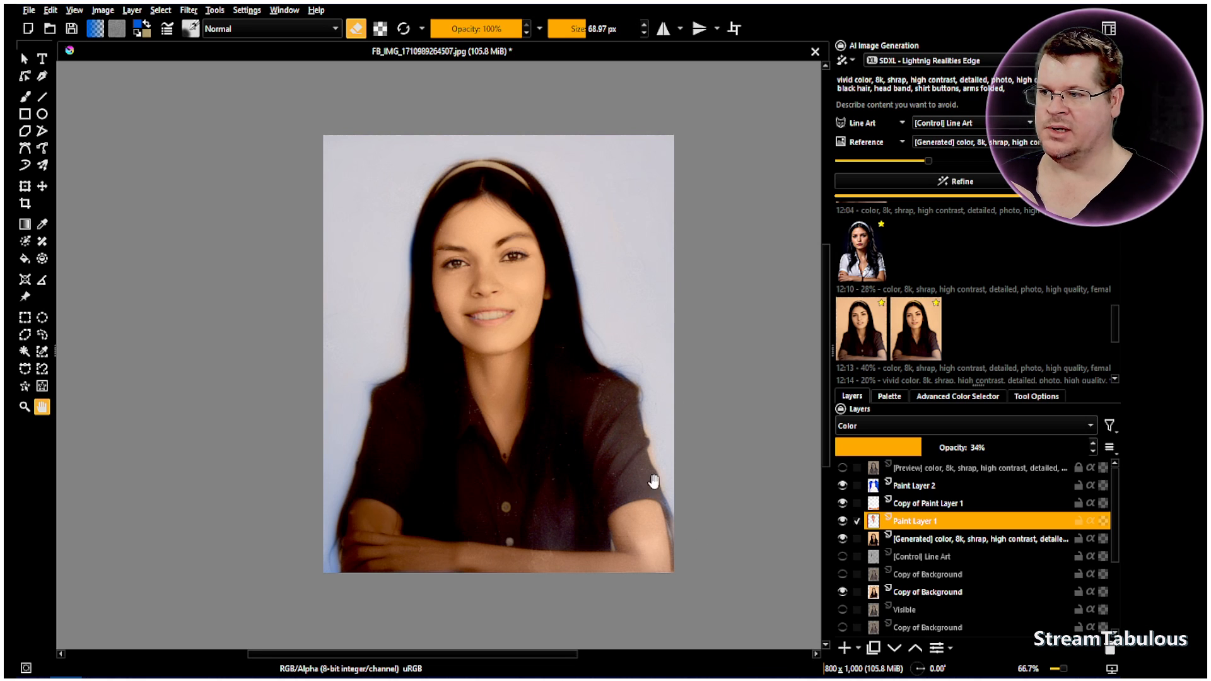
{"action": "scroll", "coordinate": [457, 378], "scroll_direction": "up", "scroll_amount": 1}
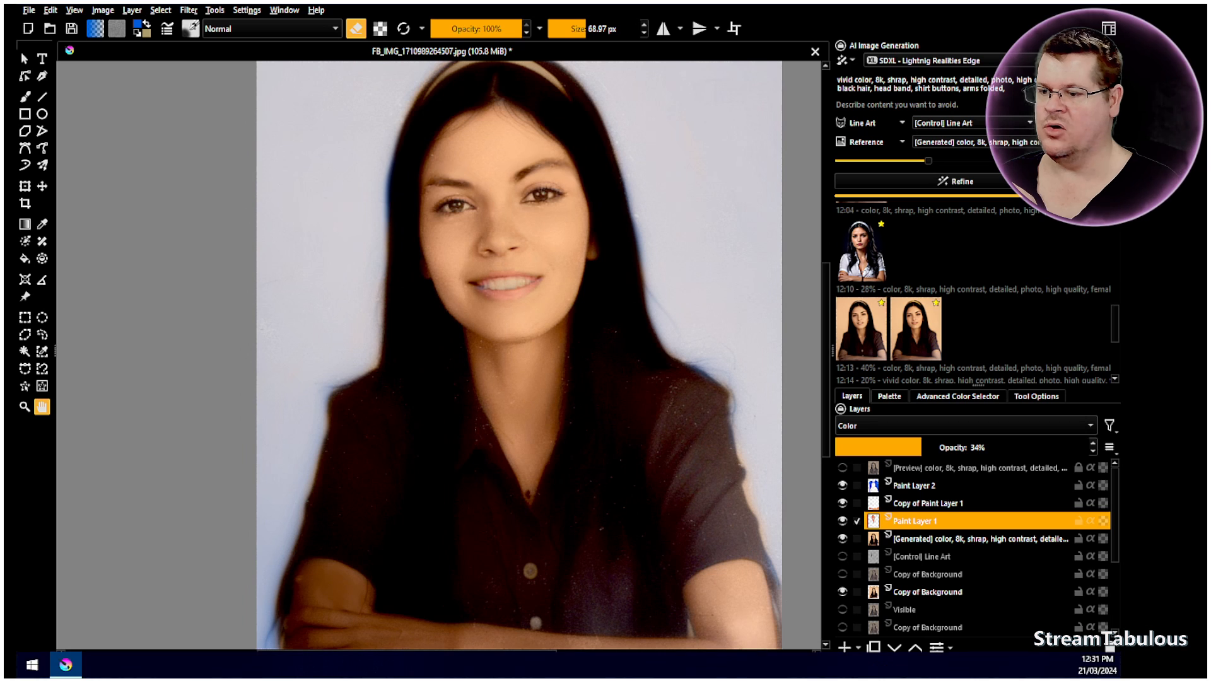
{"action": "left_click_drag", "start_coordinate": [551, 338], "coordinate": [515, 353]}
{"action": "scroll", "coordinate": [516, 353], "scroll_direction": "down", "scroll_amount": 1}
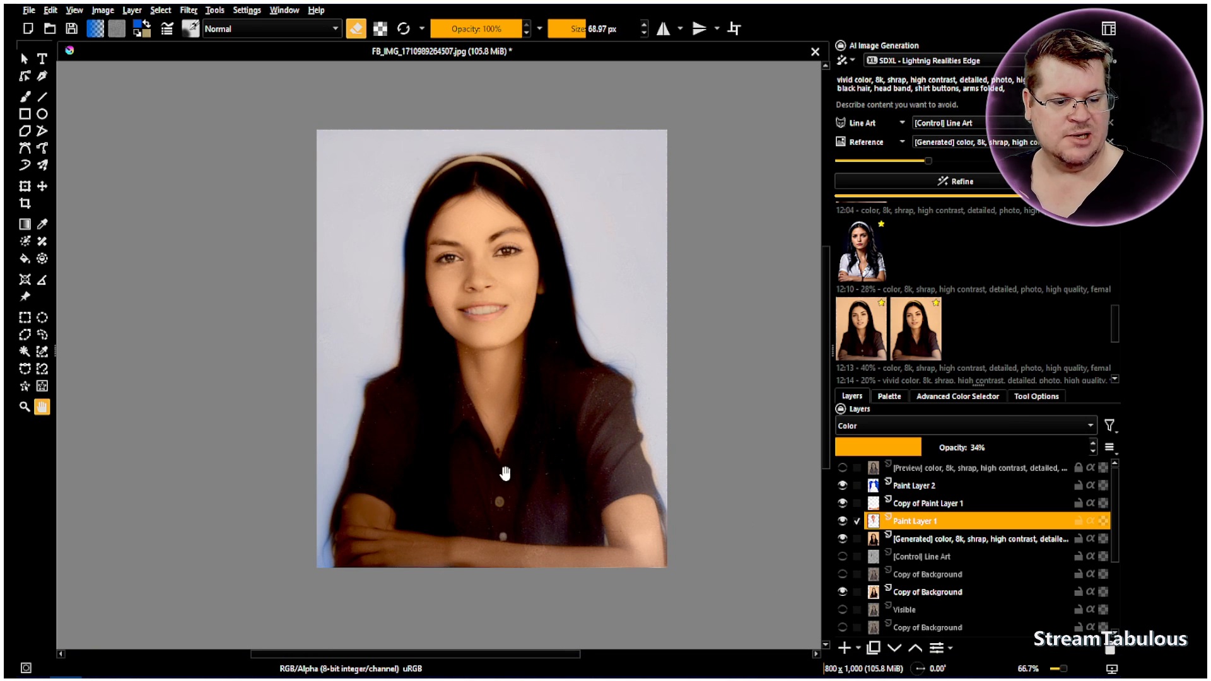
{"action": "scroll", "coordinate": [465, 427], "scroll_direction": "up", "scroll_amount": 2}
{"action": "left_click_drag", "start_coordinate": [464, 366], "coordinate": [465, 415]}
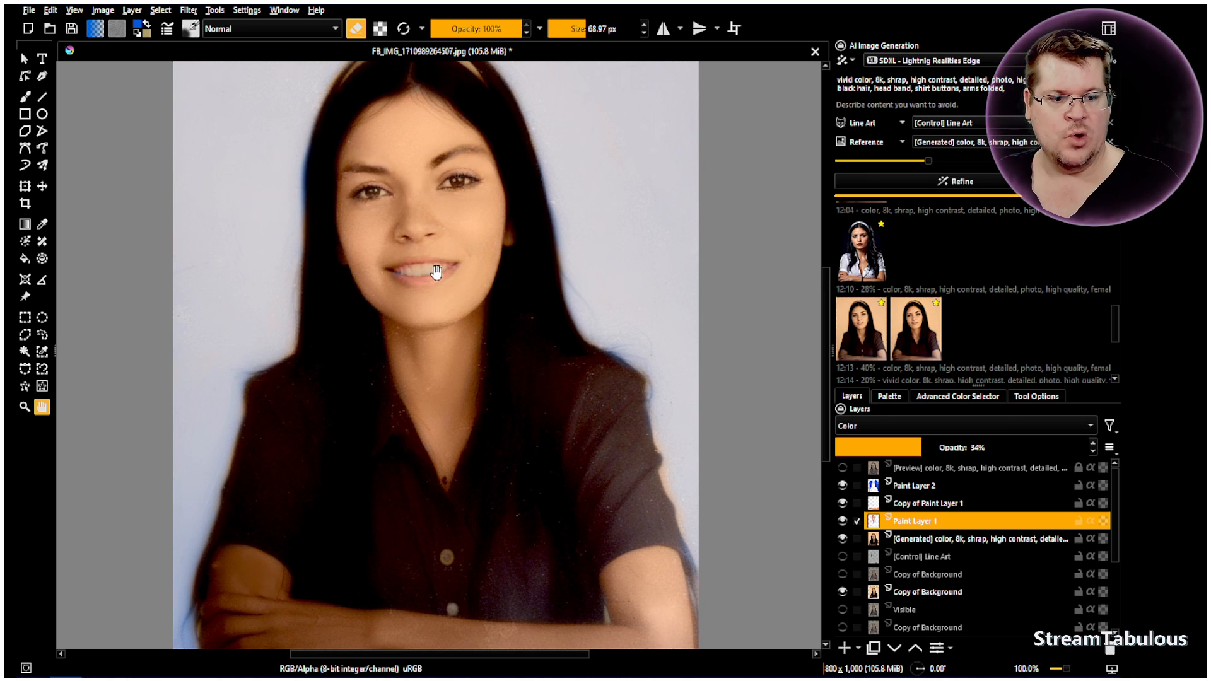
{"action": "scroll", "coordinate": [436, 273], "scroll_direction": "down", "scroll_amount": 1}
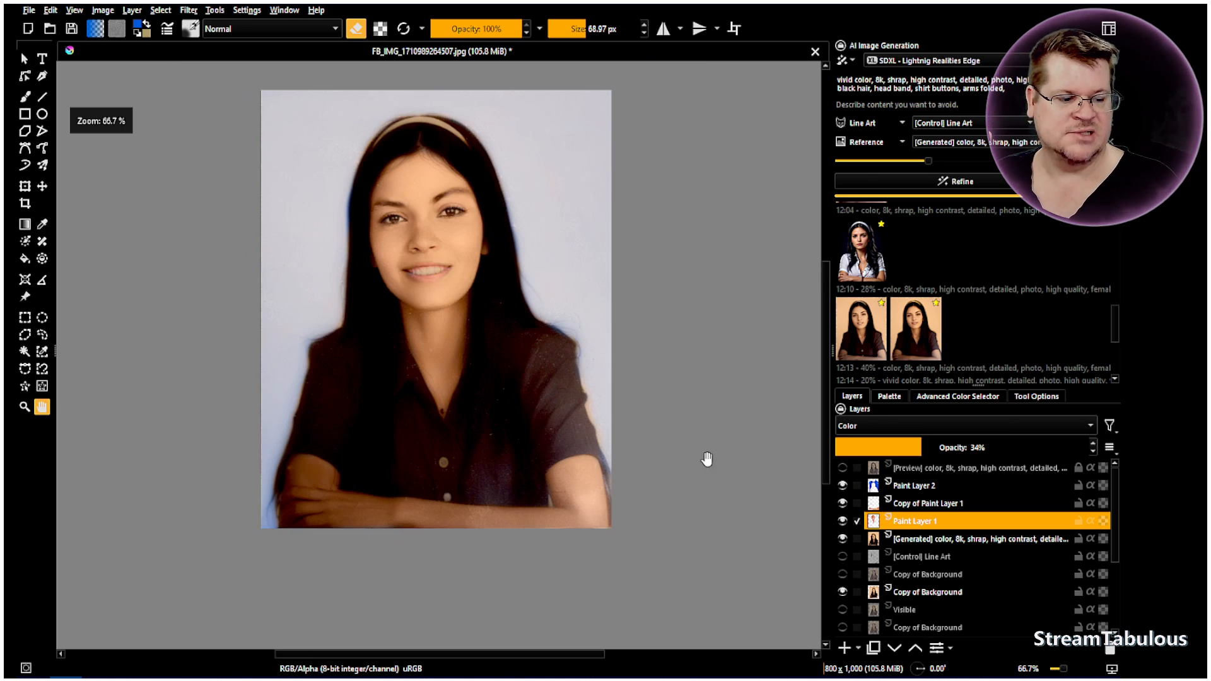
Hide both skin paint layers, the generated color layer and Copy of Background, and show the Background layer to inspect the original damaged photo
{"action": "left_click", "coordinate": [842, 521]}
{"action": "left_click", "coordinate": [843, 503]}
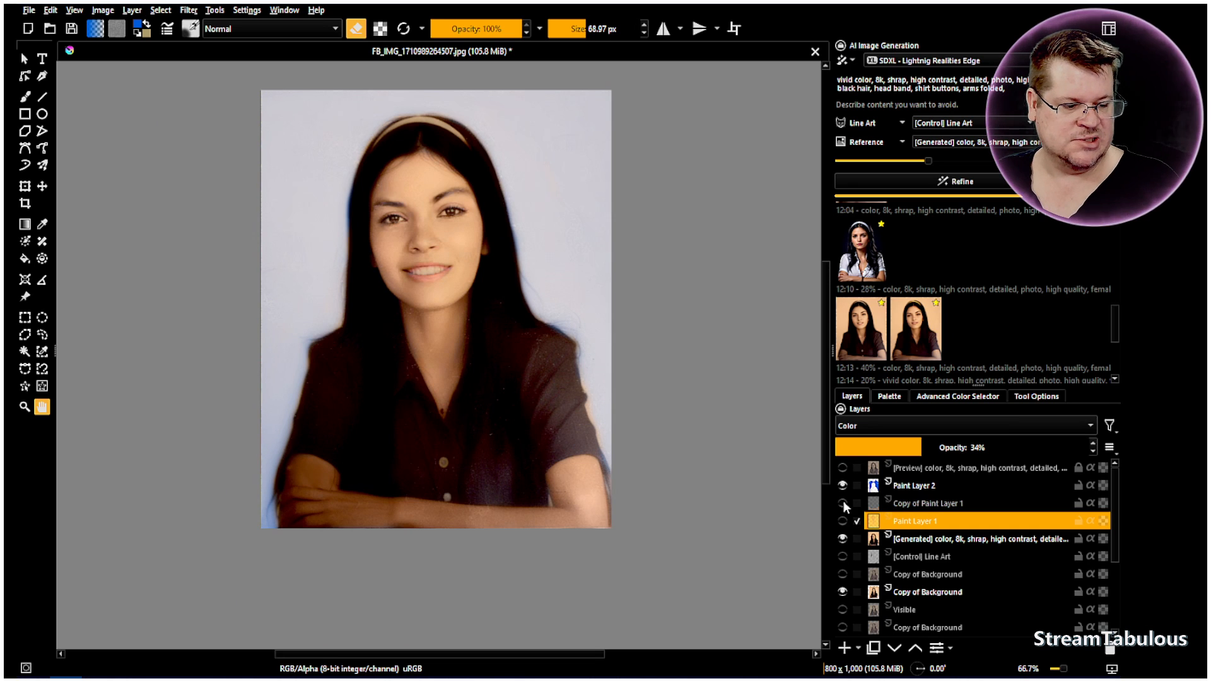
{"action": "left_click", "coordinate": [842, 539]}
{"action": "scroll", "coordinate": [845, 543], "scroll_direction": "down", "scroll_amount": 1}
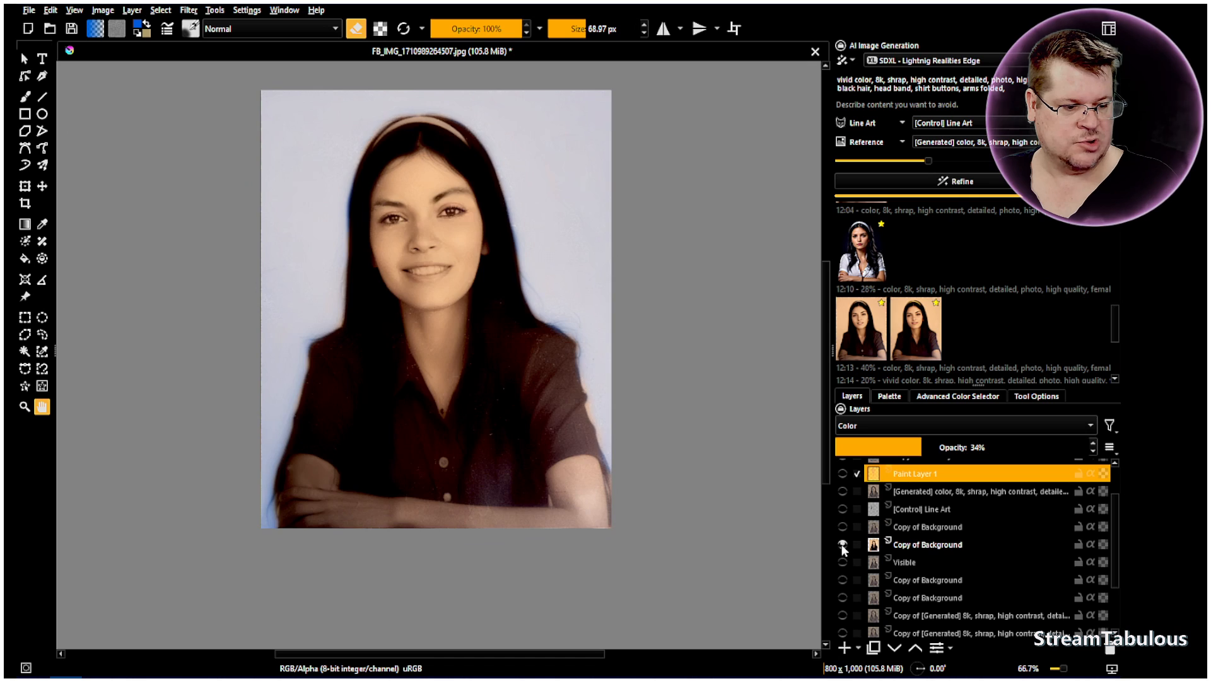
{"action": "left_click", "coordinate": [843, 545]}
{"action": "scroll", "coordinate": [864, 570], "scroll_direction": "down", "scroll_amount": 1}
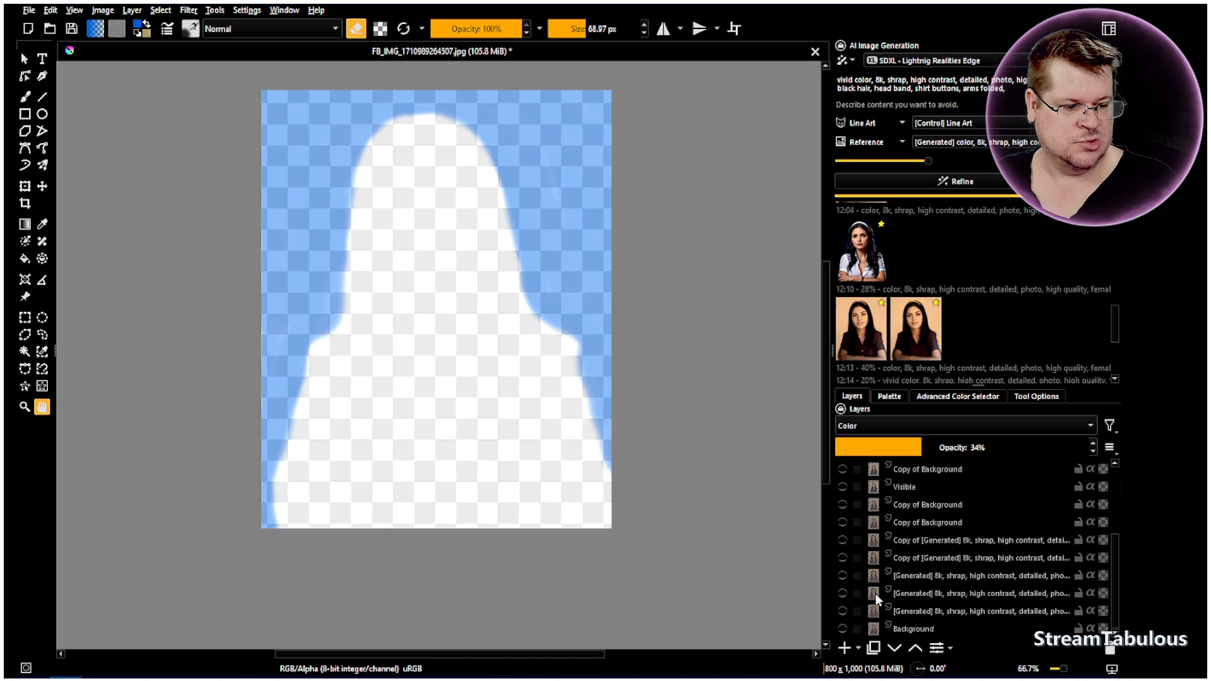
{"action": "left_click", "coordinate": [844, 627]}
{"action": "scroll", "coordinate": [861, 569], "scroll_direction": "up", "scroll_amount": 2}
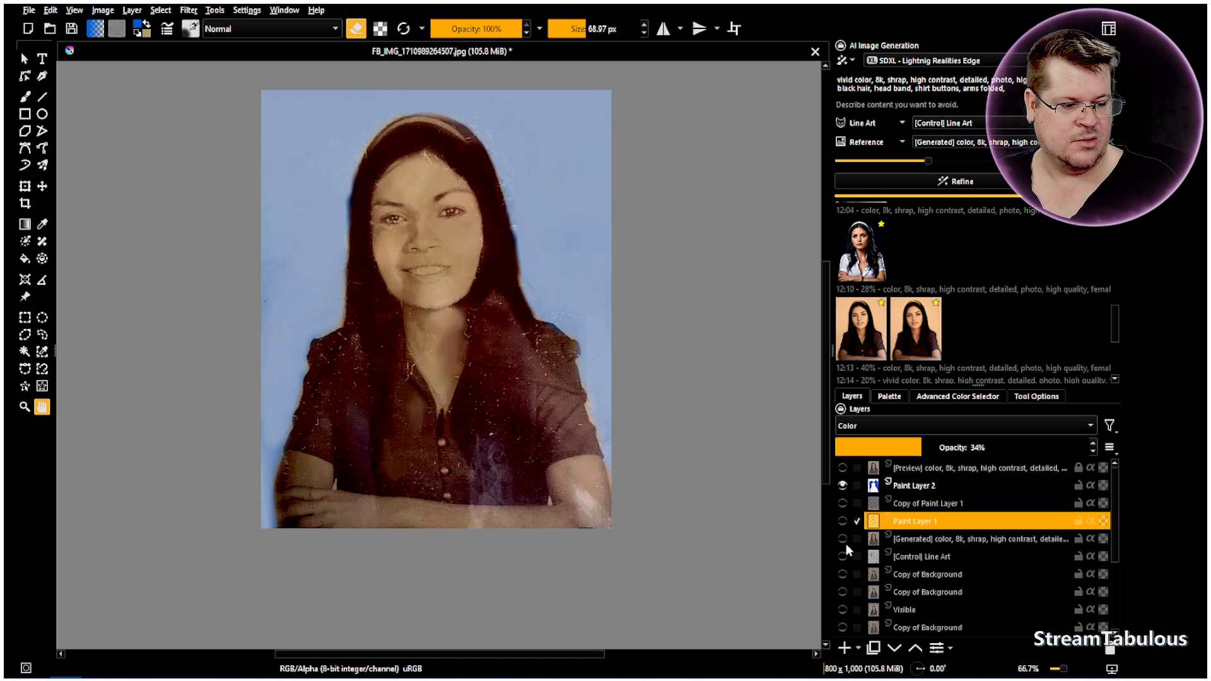
Toggle the generated color, upper Copy of Background and Line Art layers one at a time to compare each with the original photo
{"action": "left_click", "coordinate": [843, 539]}
{"action": "left_click", "coordinate": [843, 540]}
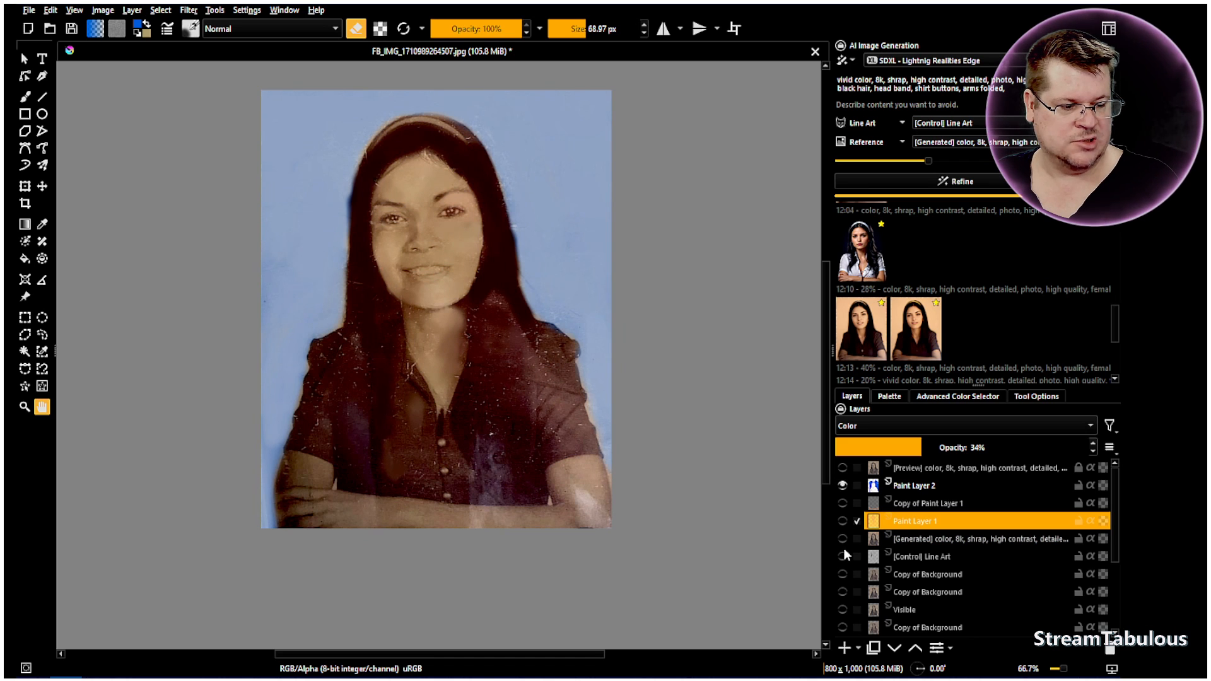
{"action": "left_click", "coordinate": [842, 575]}
{"action": "left_click", "coordinate": [842, 576]}
{"action": "left_click", "coordinate": [843, 557]}
{"action": "left_click", "coordinate": [843, 556]}
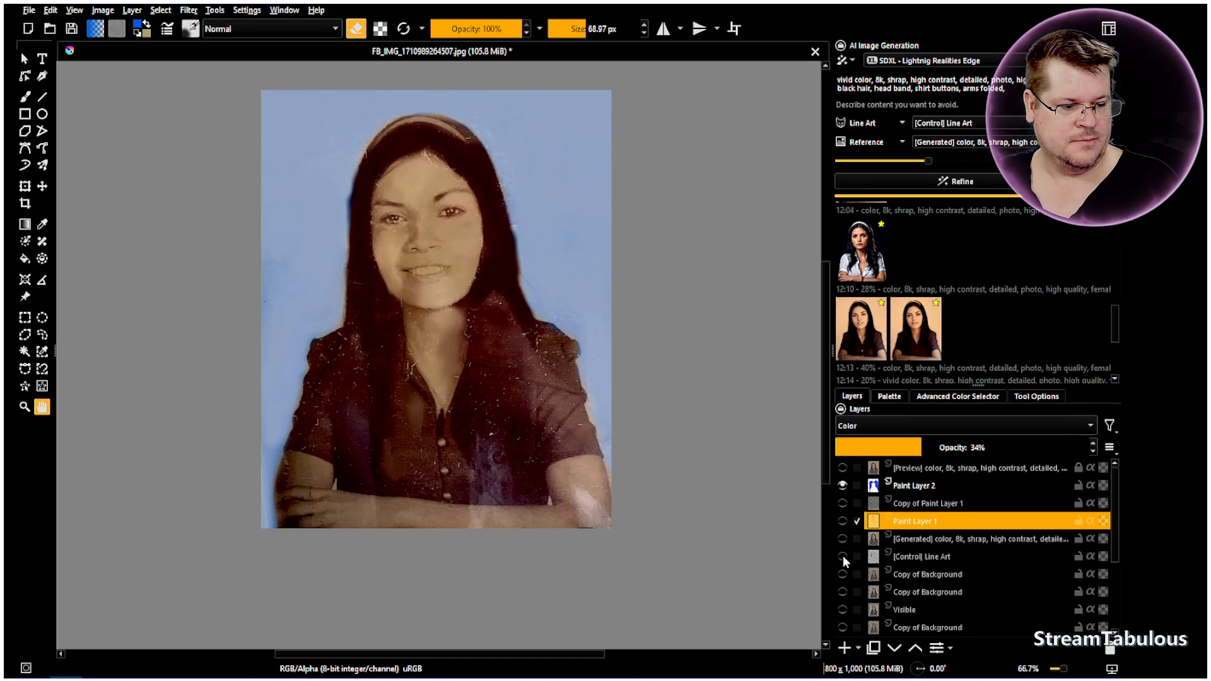
Show the Visible, both skin paint, generated color and lower Copy of Background layers to restore the colorized portrait, and inspect it
{"action": "left_click", "coordinate": [843, 609]}
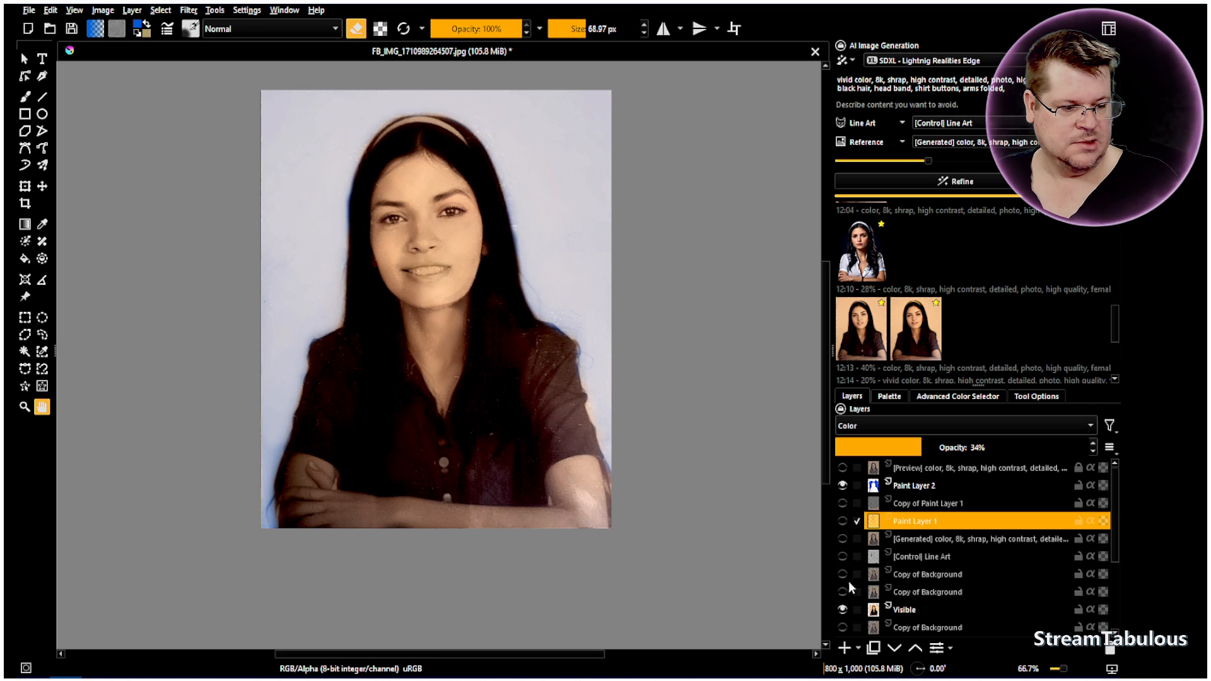
{"action": "left_click", "coordinate": [843, 521]}
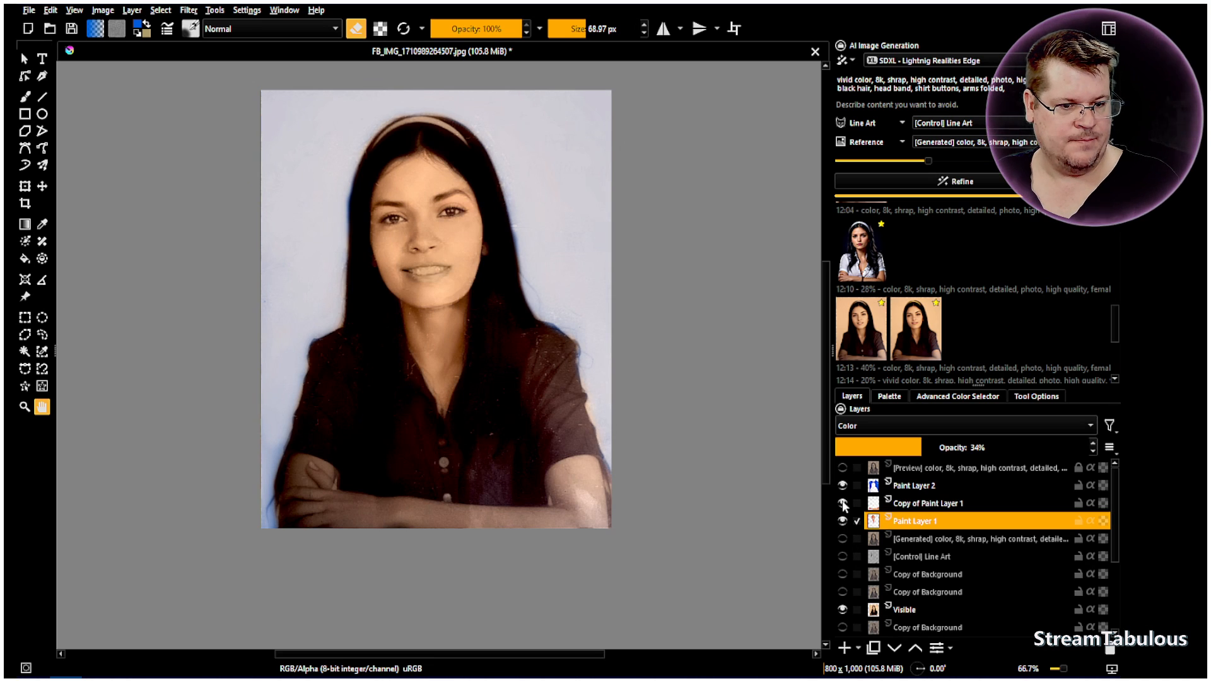
{"action": "left_click", "coordinate": [843, 539]}
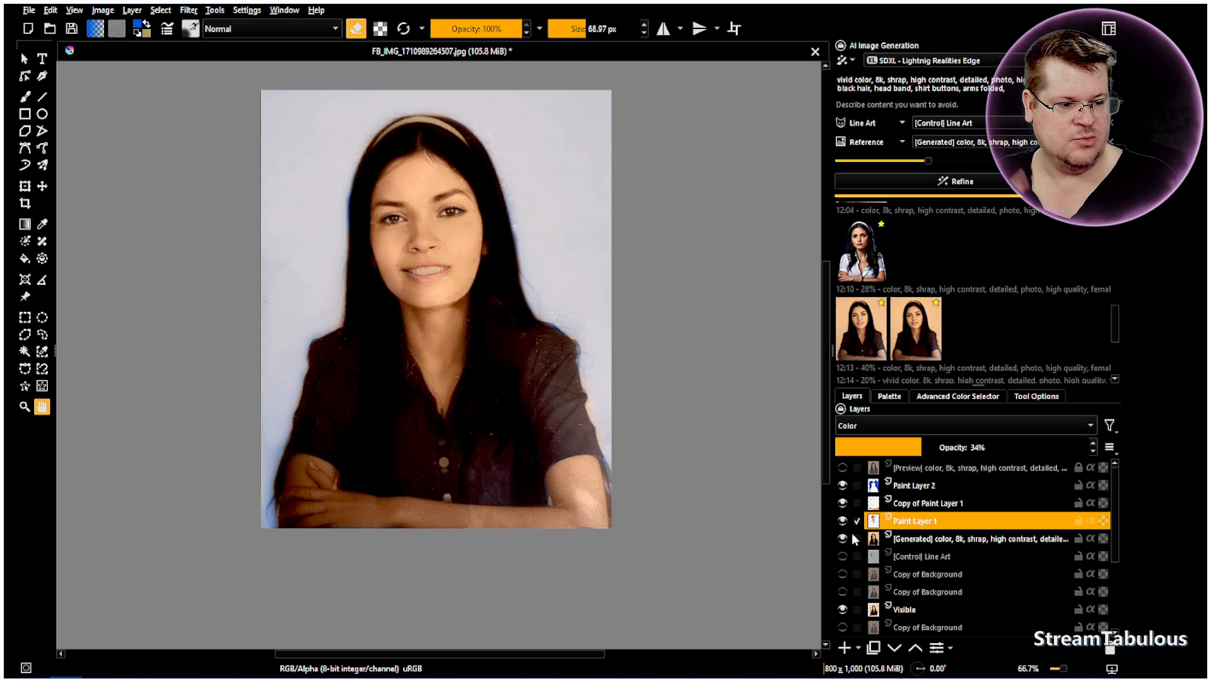
{"action": "left_click", "coordinate": [842, 592]}
{"action": "left_click", "coordinate": [843, 574]}
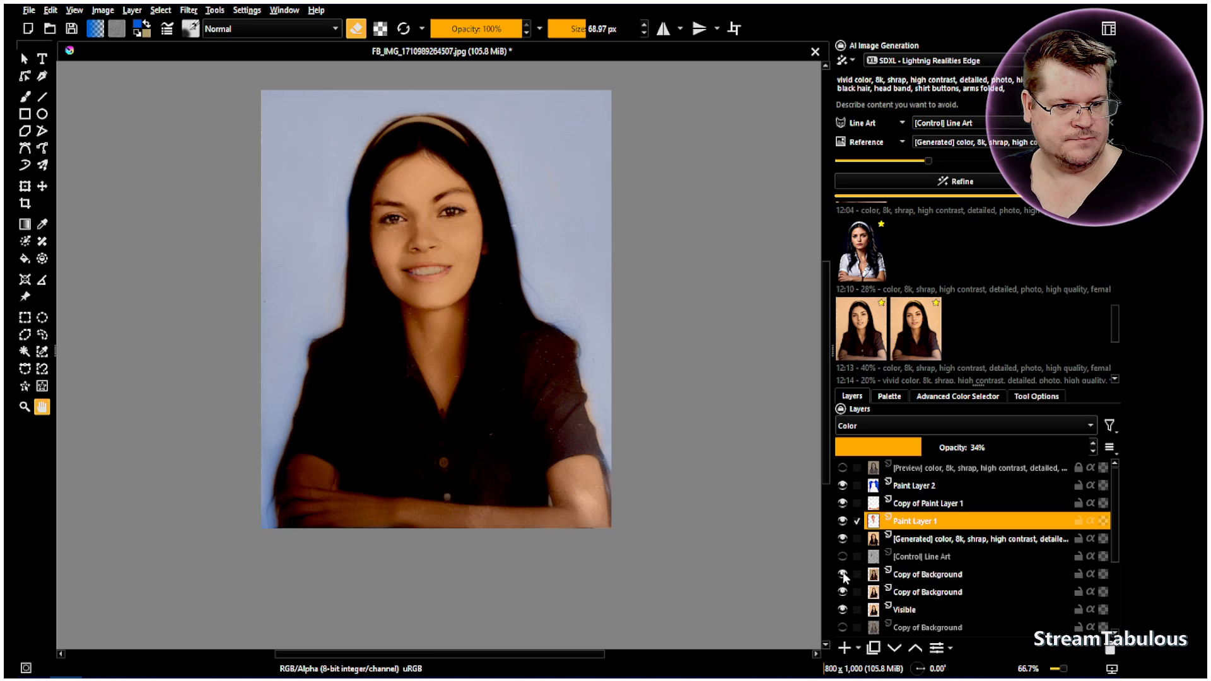
{"action": "left_click", "coordinate": [843, 574]}
{"action": "scroll", "coordinate": [446, 366], "scroll_direction": "up", "scroll_amount": 2}
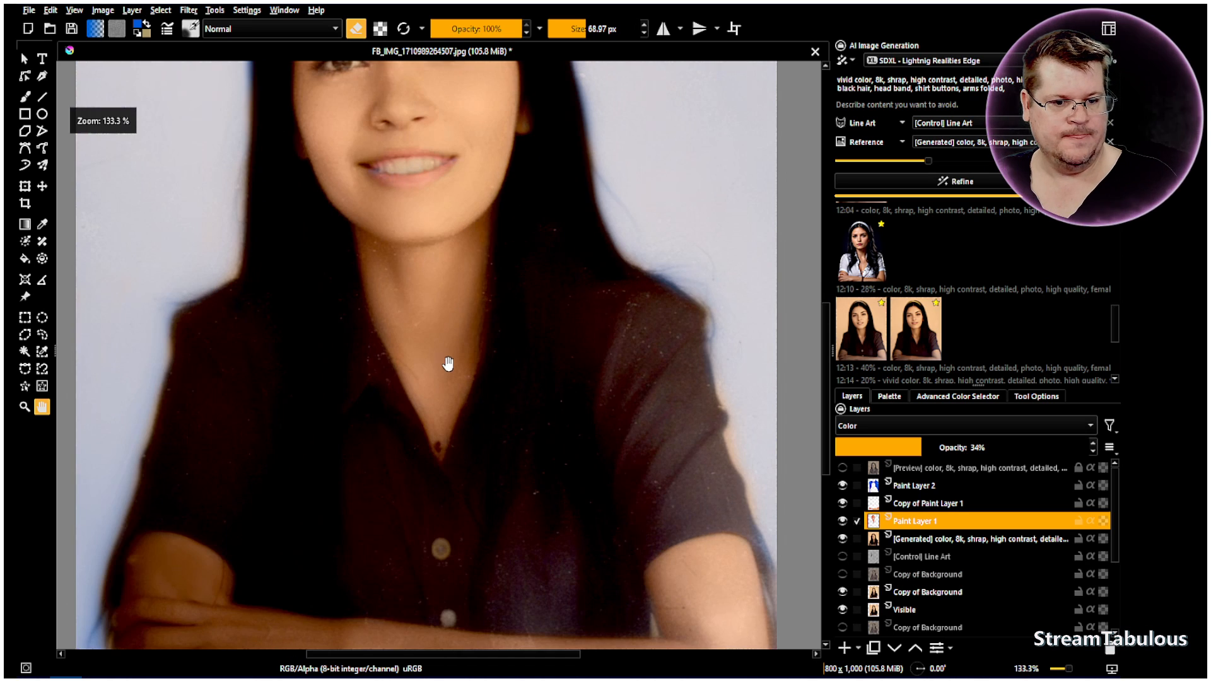
{"action": "left_click_drag", "start_coordinate": [446, 362], "coordinate": [451, 475]}
{"action": "scroll", "coordinate": [565, 324], "scroll_direction": "down", "scroll_amount": 2}
{"action": "left_click_drag", "start_coordinate": [514, 343], "coordinate": [447, 377]}
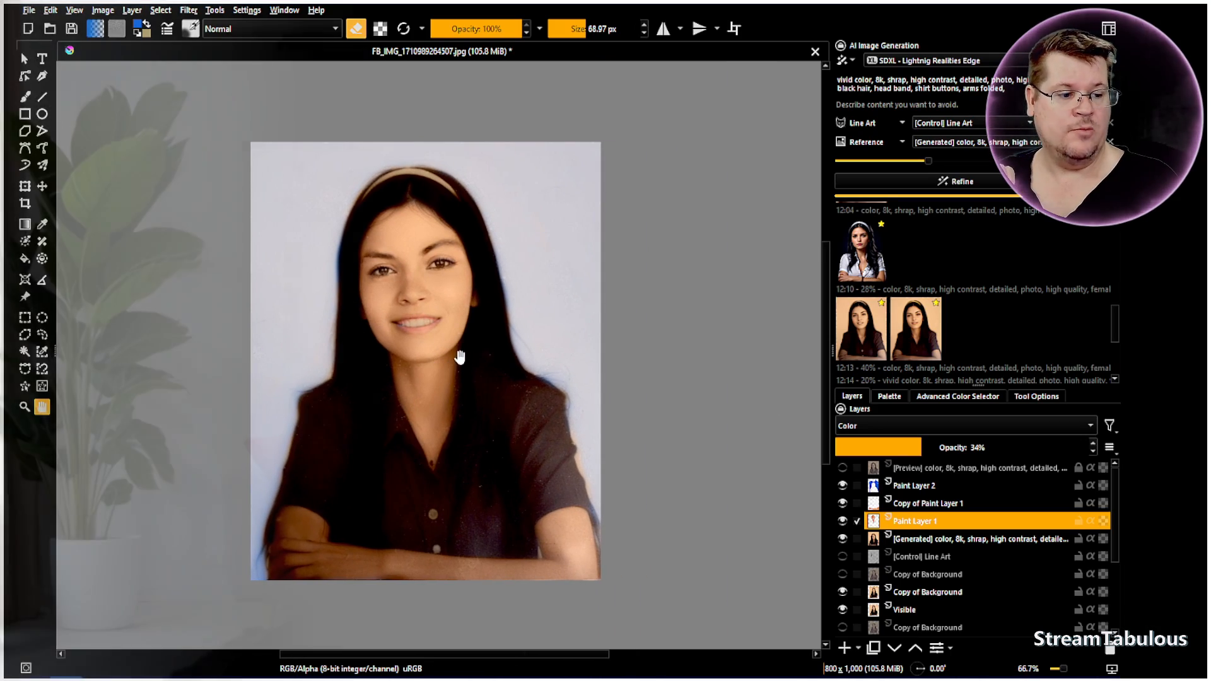